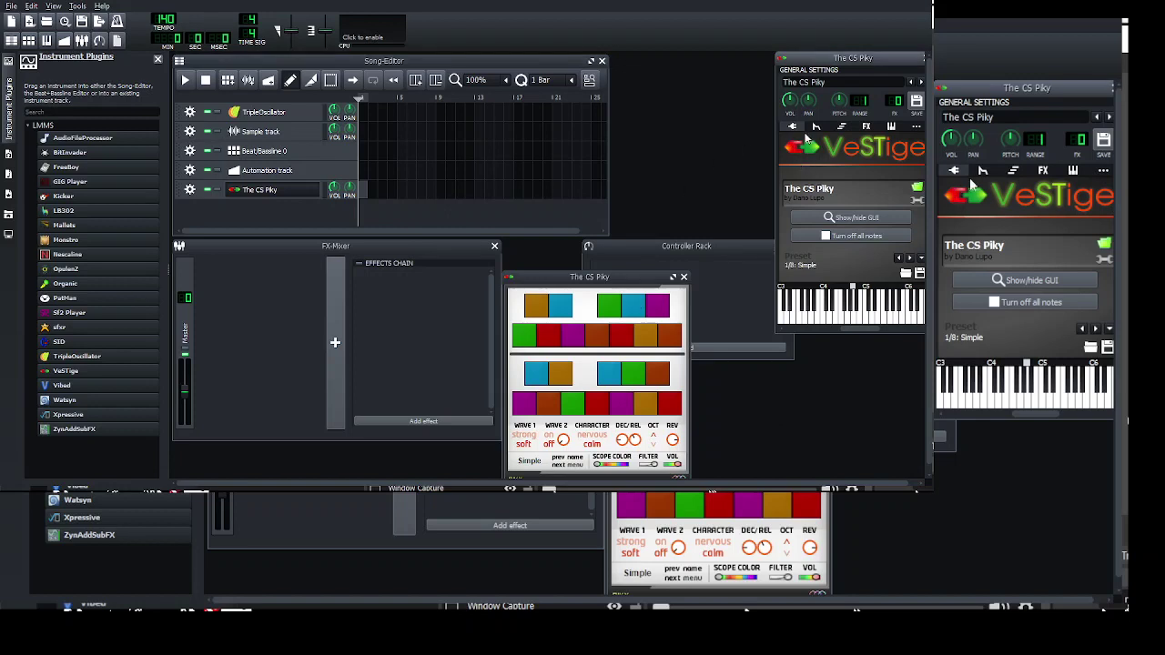
- Open The CS Piky's pattern in the piano roll and place a shortened B4 note at the start of bar 1
double_click(364, 190)
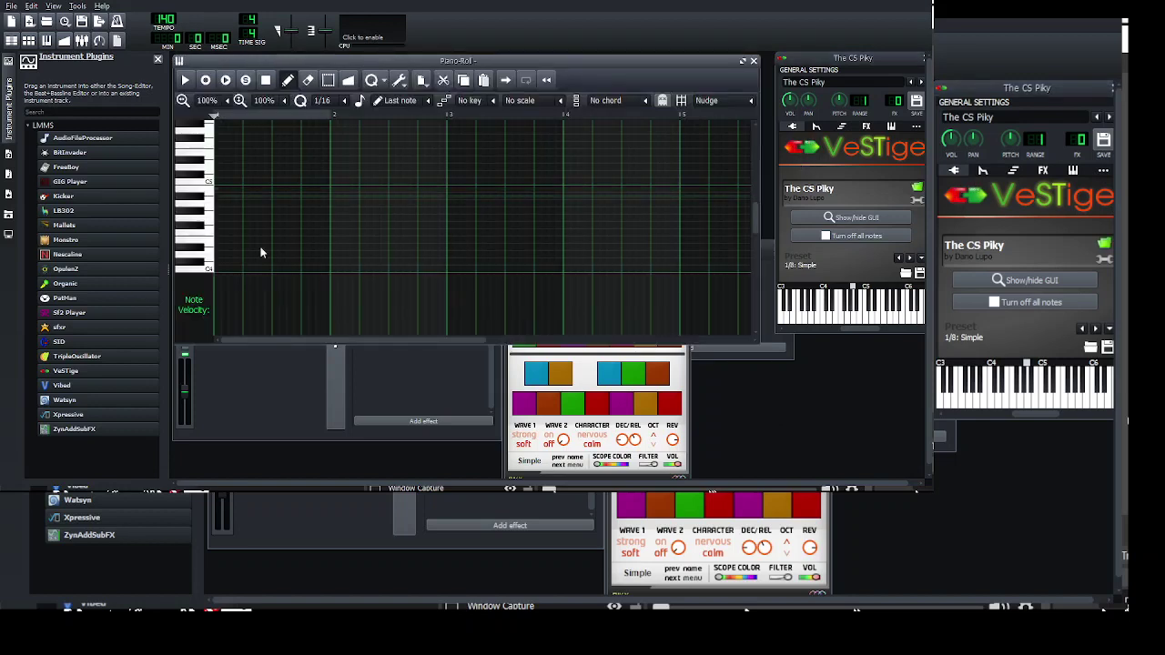
click(229, 185)
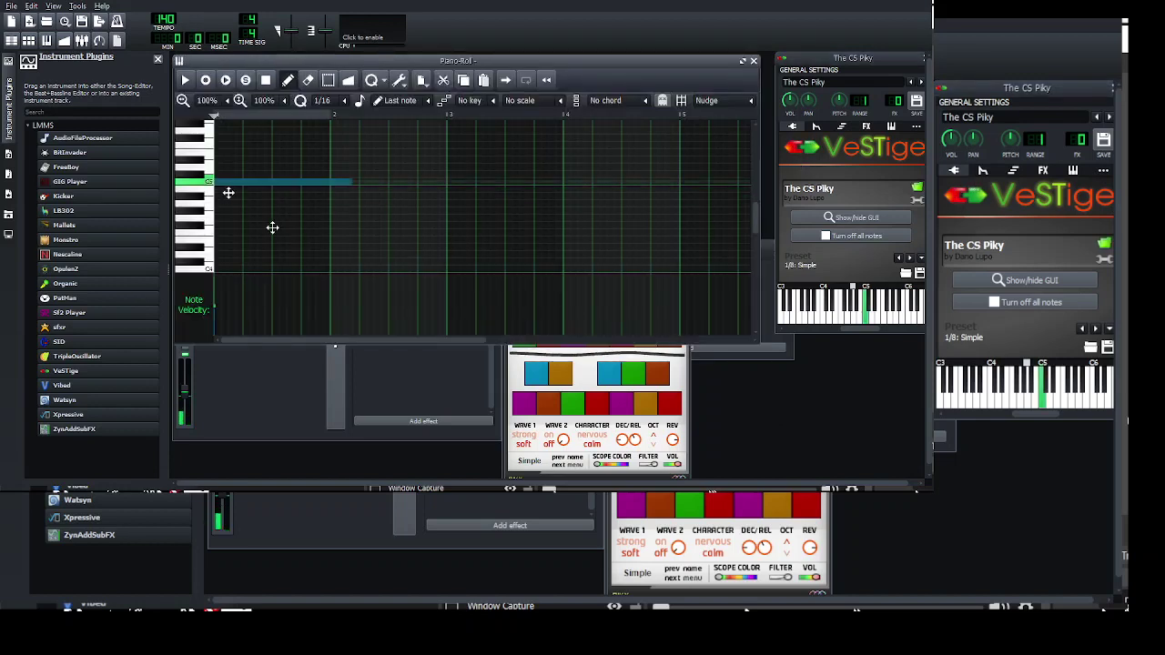
right_click(347, 187)
click(225, 189)
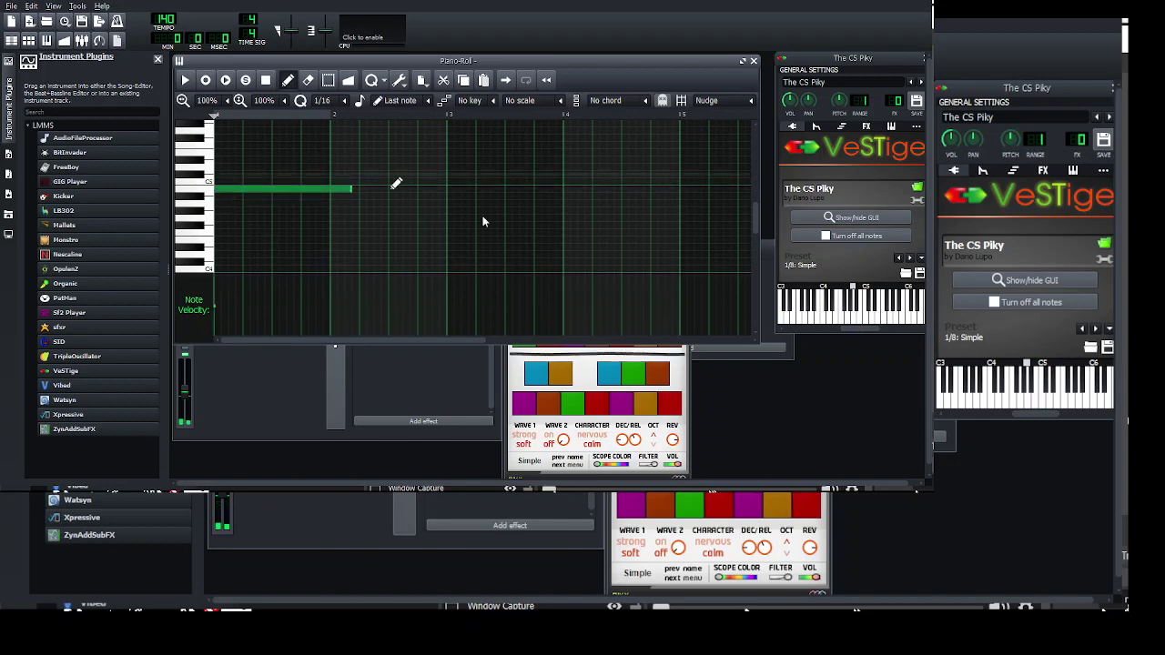
click(357, 199)
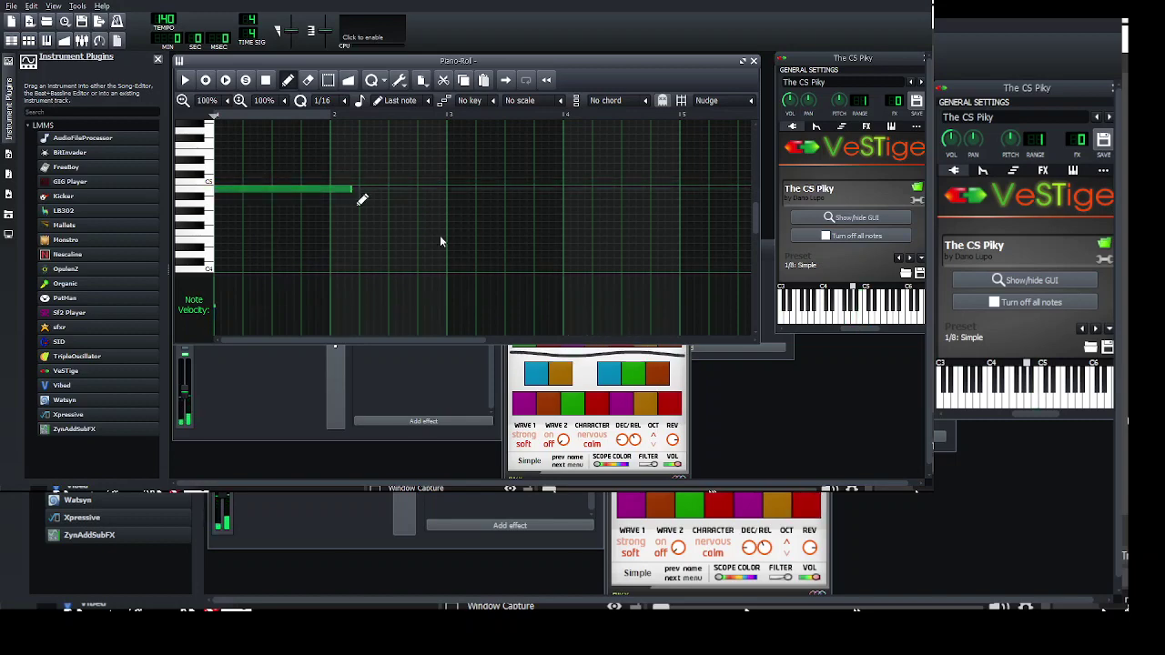
drag(350, 189, 248, 190)
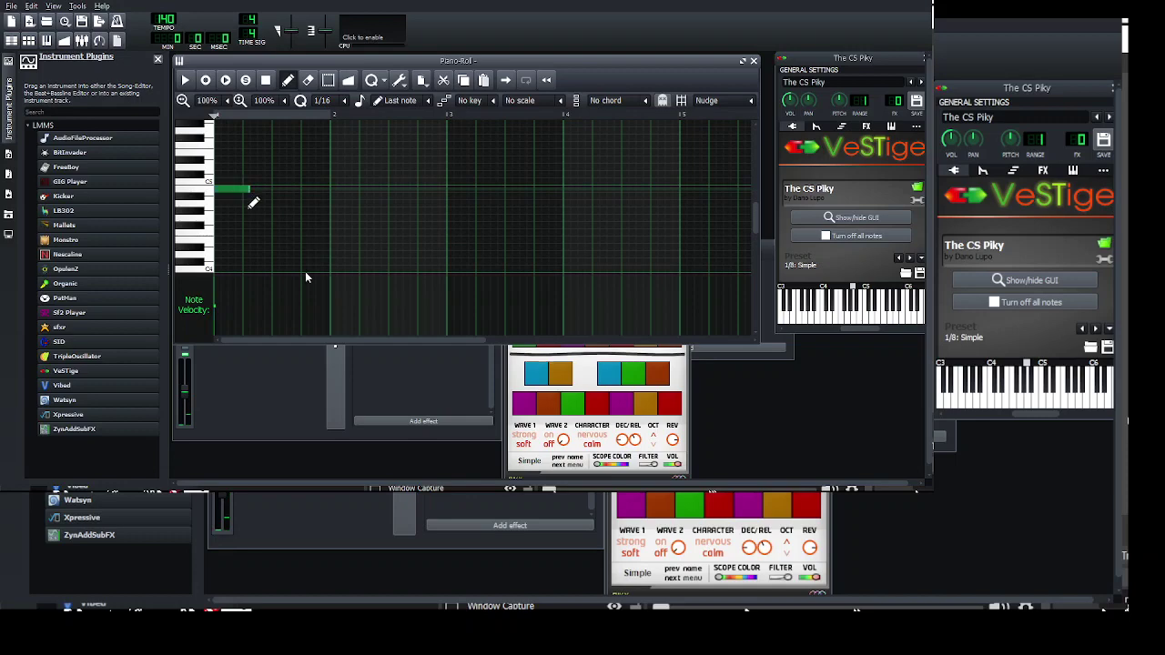
- Add three notes of the same length descending through bar 1: F#4, C#4 and an overlapping D4
click(241, 233)
drag(253, 233, 259, 225)
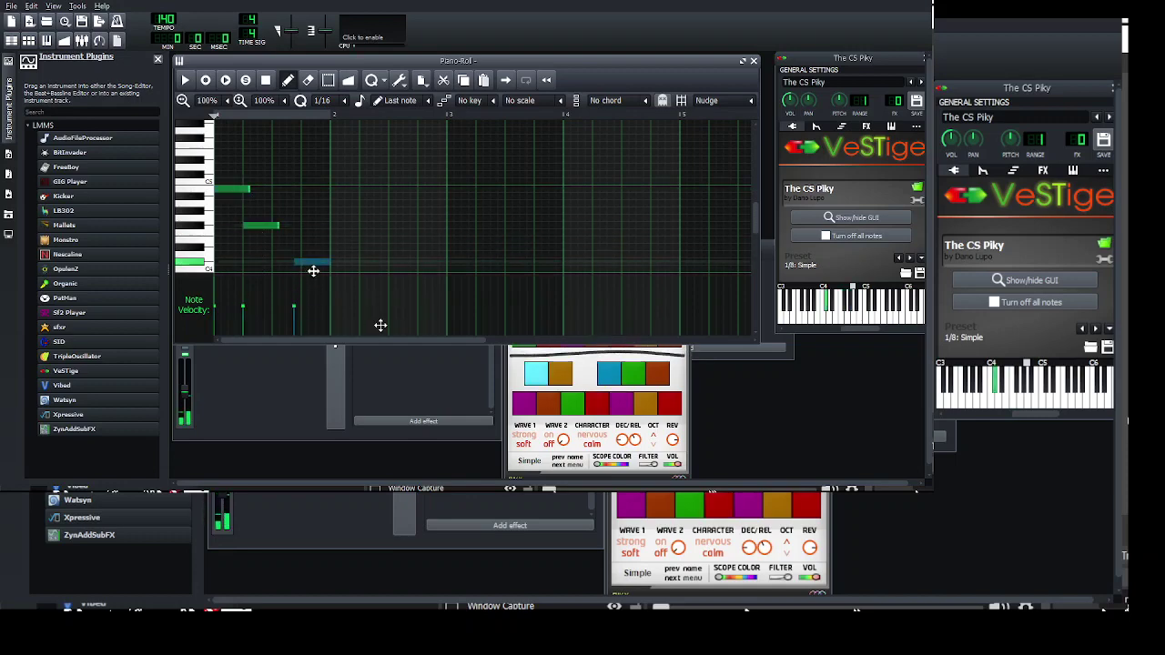
click(306, 264)
click(318, 256)
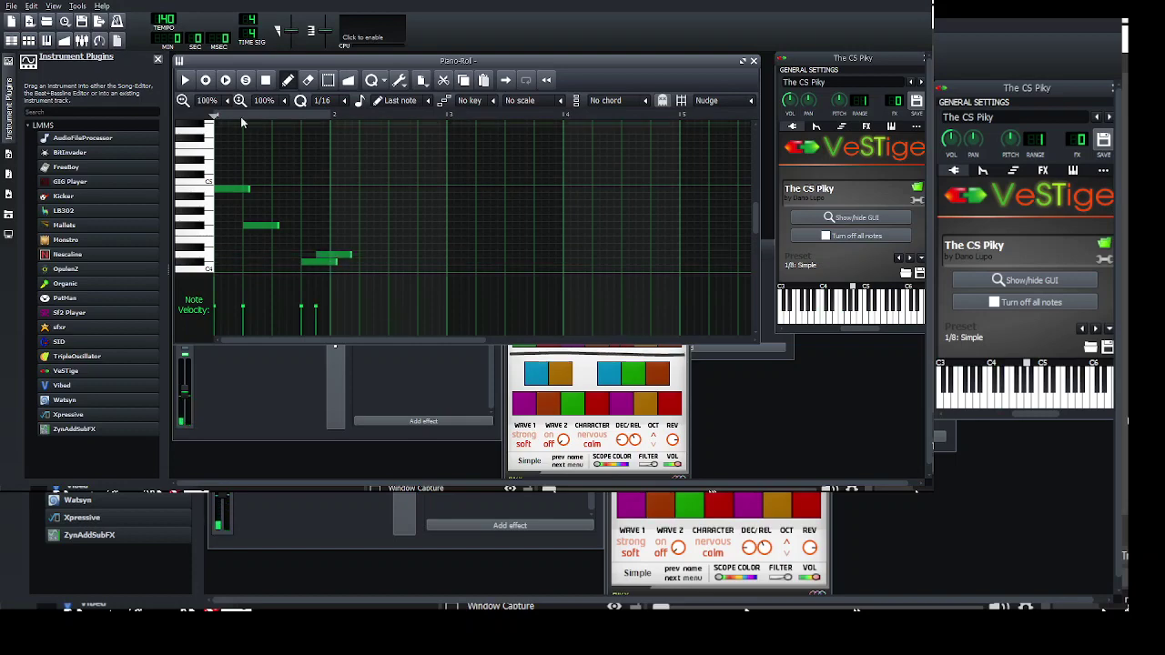
- Move the D4 note to just after the start of bar 2, playing the melody before and after the change
key(space)
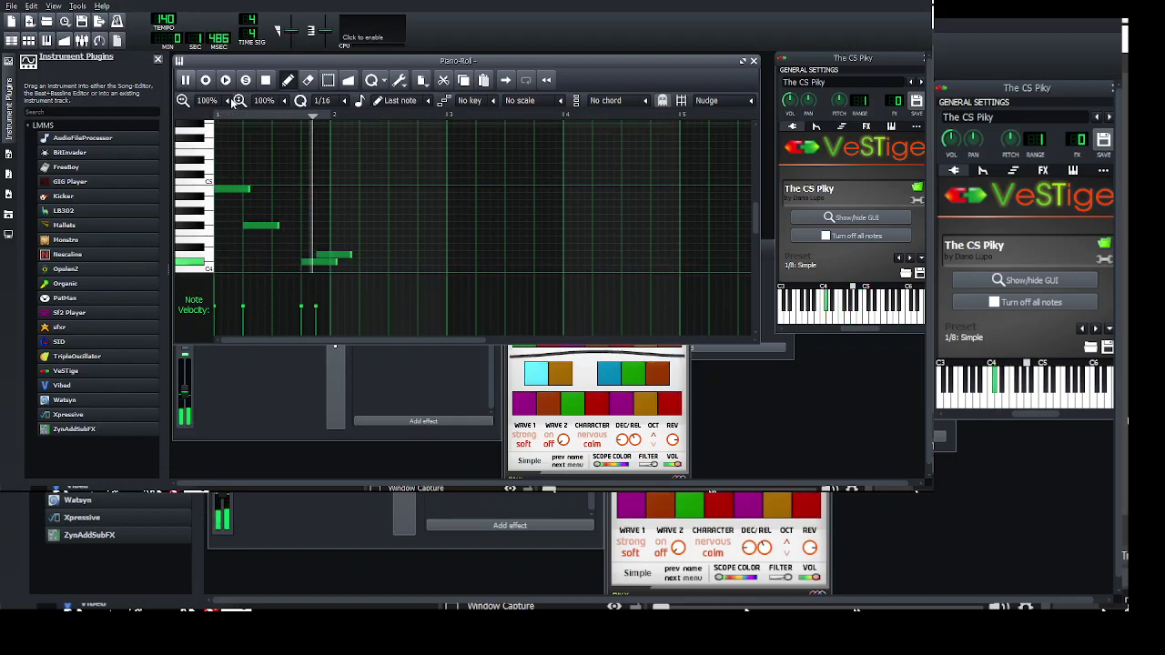
key(space)
drag(338, 256, 369, 256)
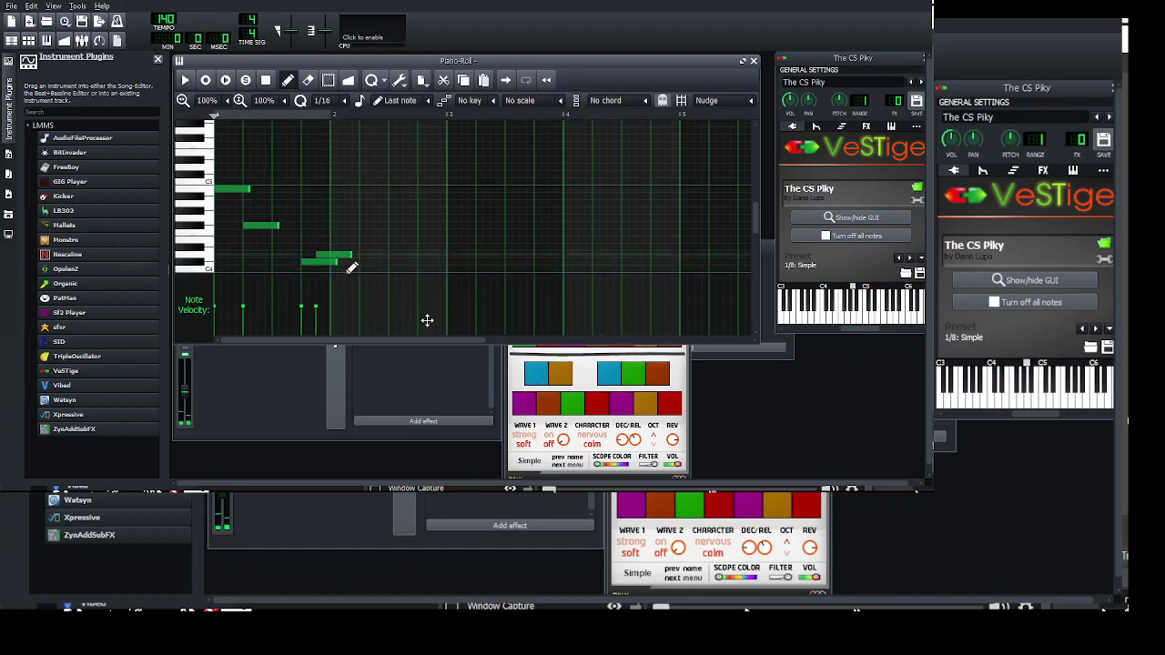
key(space)
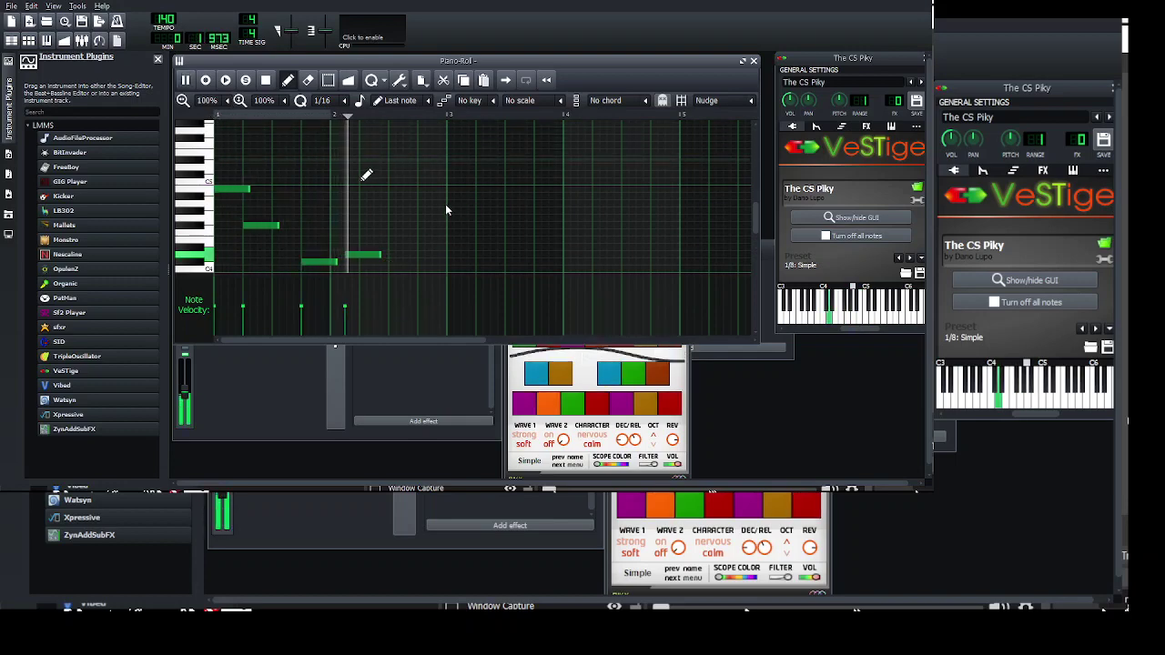
key(space)
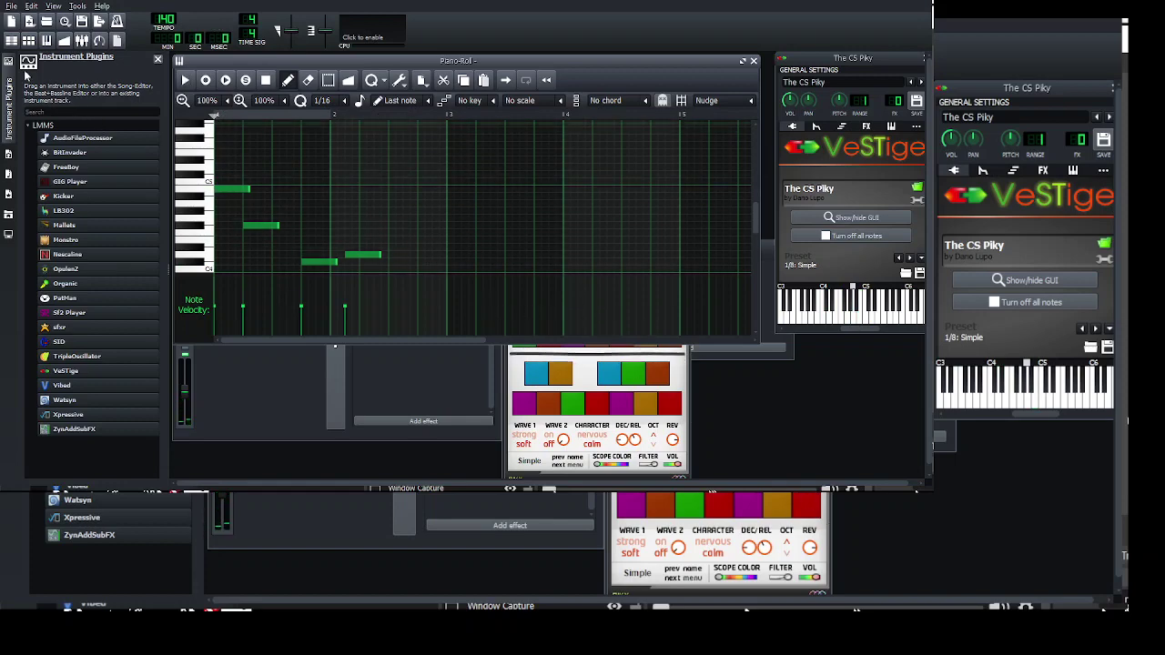
- Add a note at the start of bar 4, play the melody and tune the note to C#5
click(568, 204)
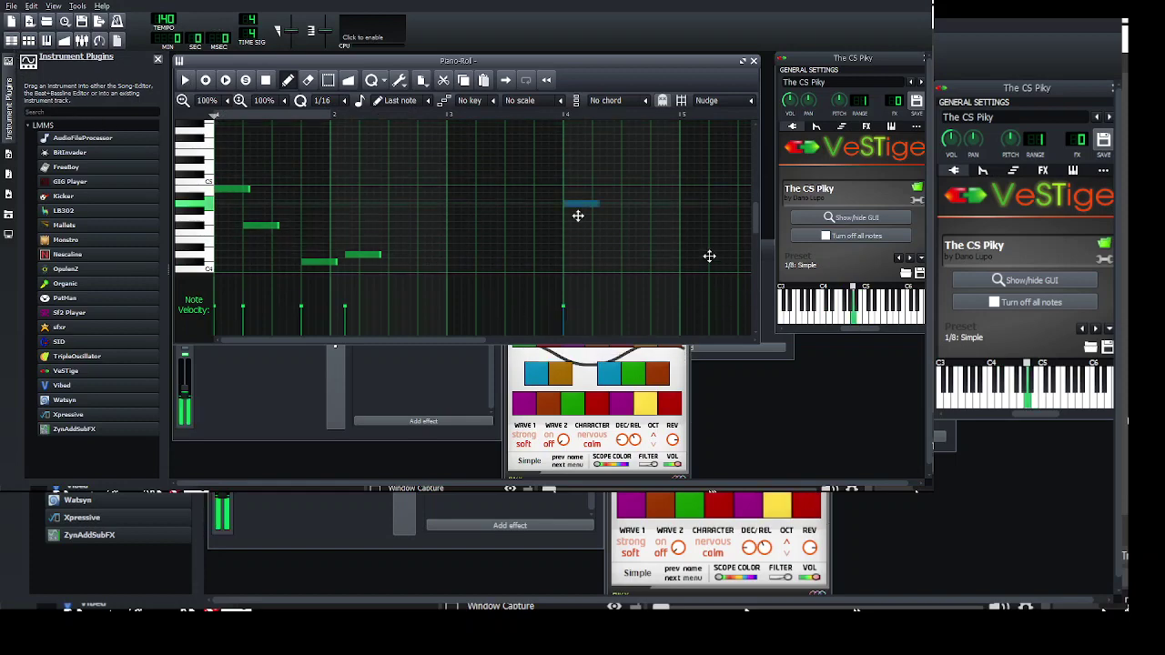
drag(578, 216, 574, 175)
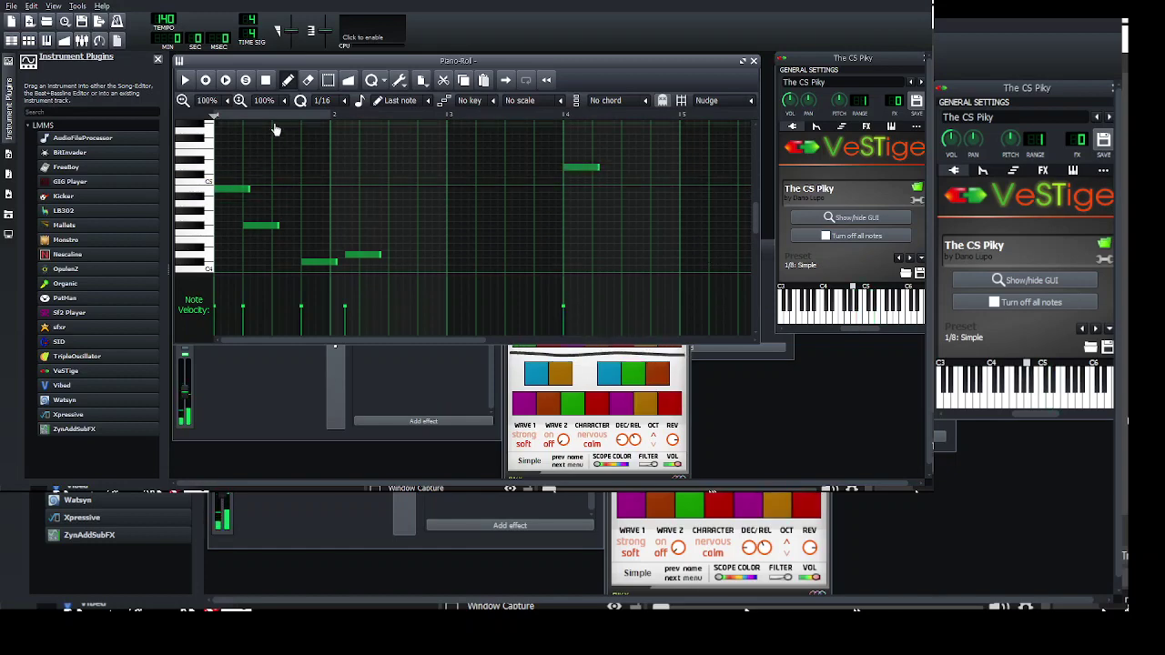
click(185, 80)
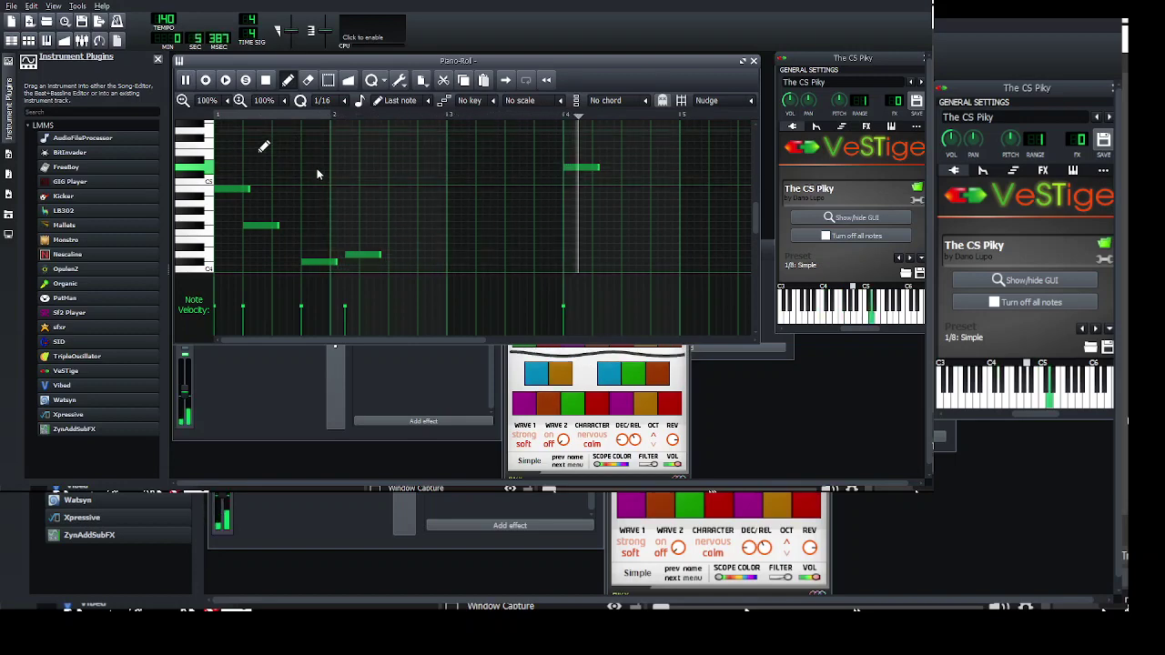
drag(582, 167, 583, 175)
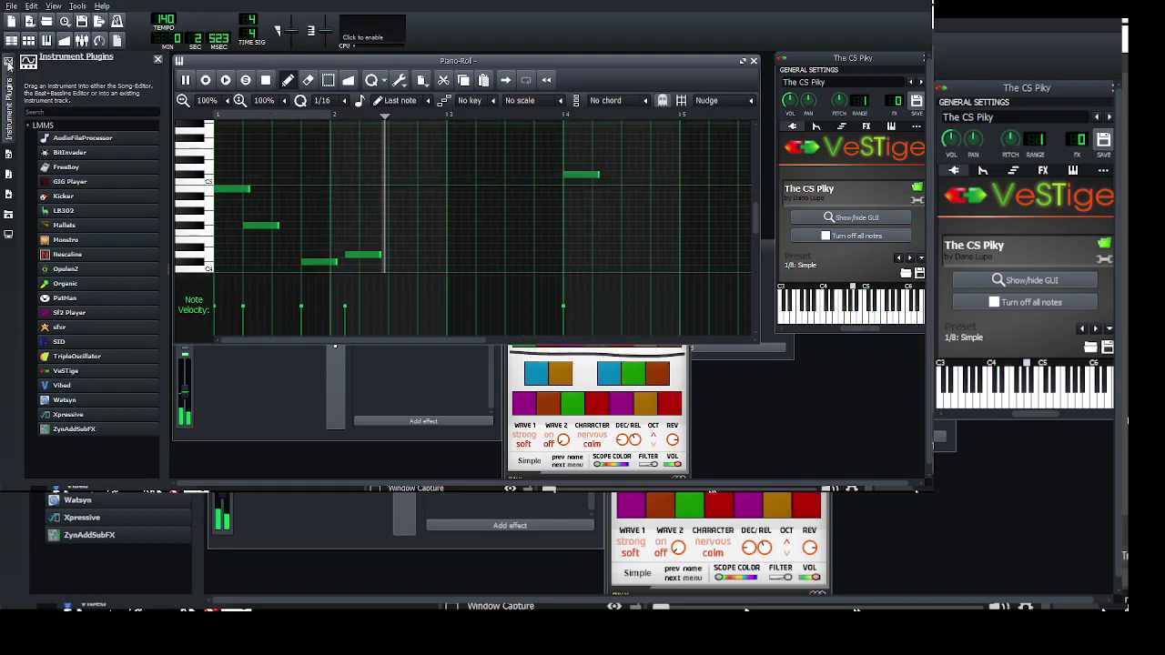
- Add a VeSTige instrument track to the song, loaded with the VK-1 Viking Synthesizer
key(F5)
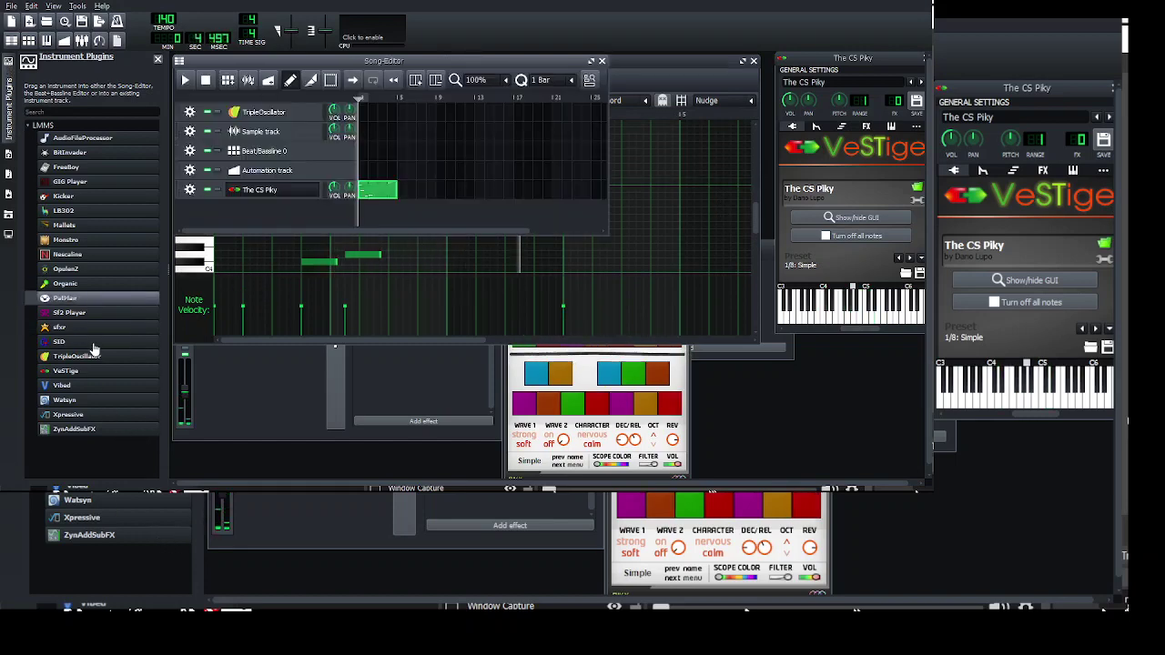
drag(65, 371, 437, 209)
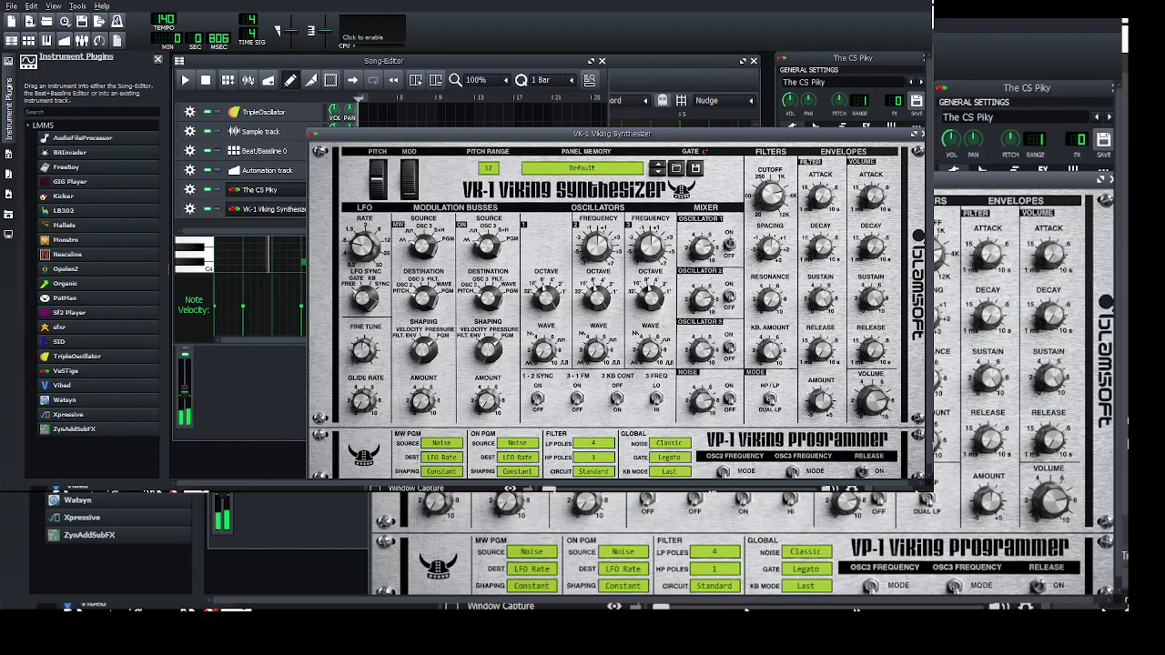
click(296, 231)
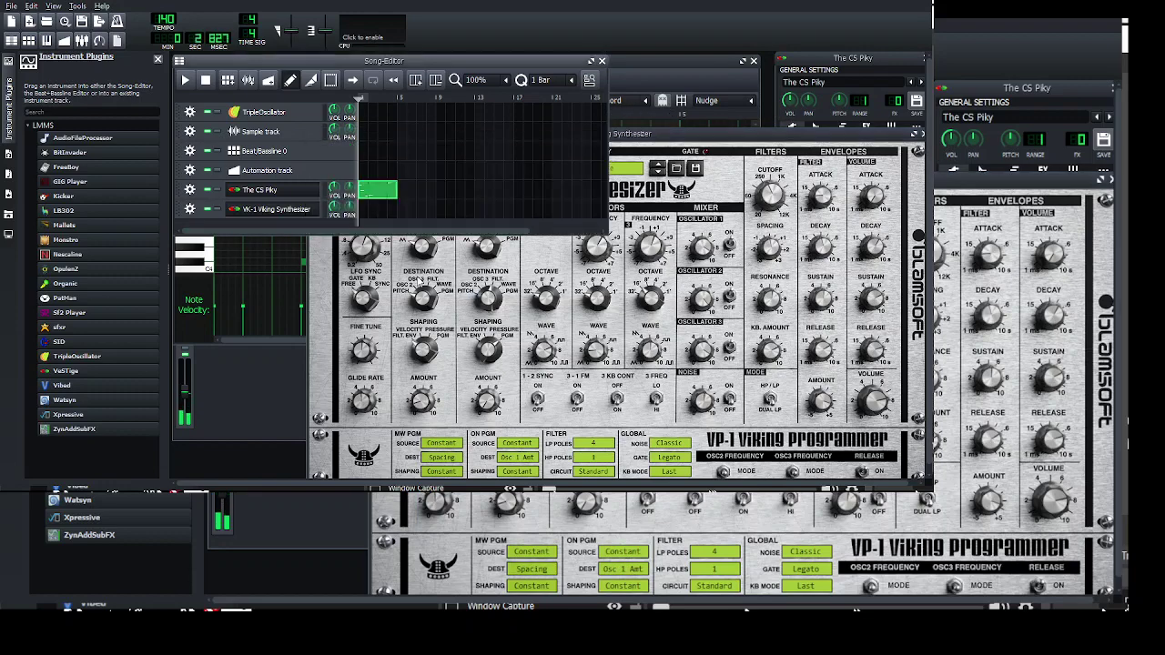
- Open the VK-1 Viking Synthesizer track's pattern in the piano roll and place a B3 note at the start of bar 1
double_click(377, 189)
click(229, 241)
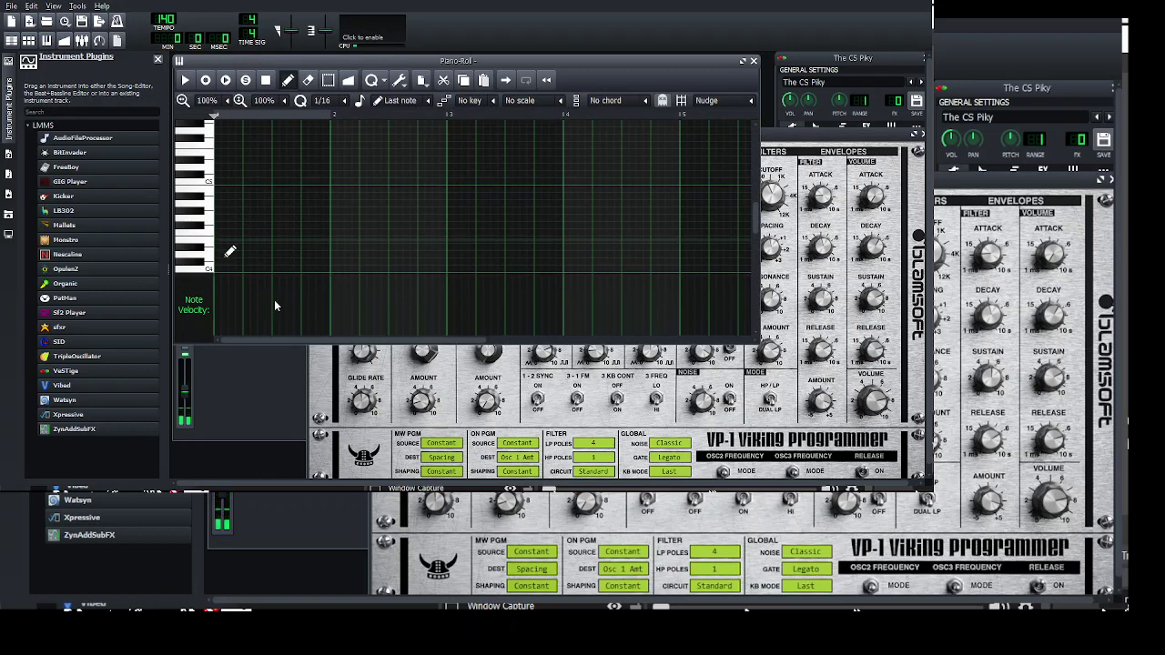
scroll(274, 300, down, 1)
click(232, 227)
drag(261, 283, 247, 166)
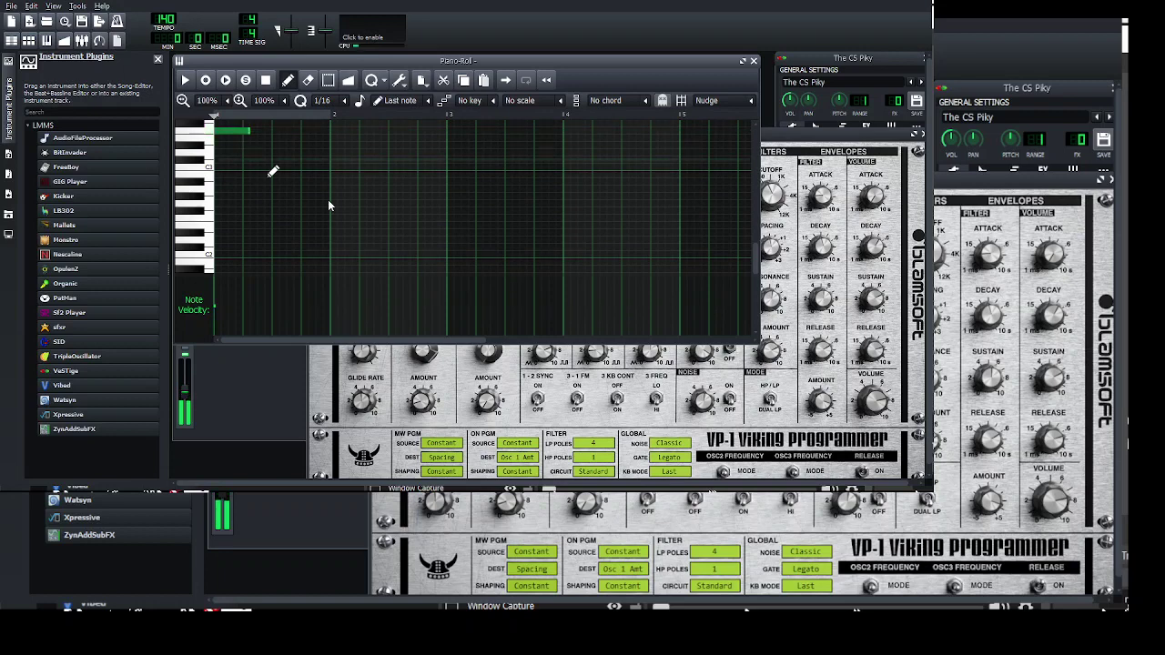
scroll(327, 199, up, 3)
click(238, 210)
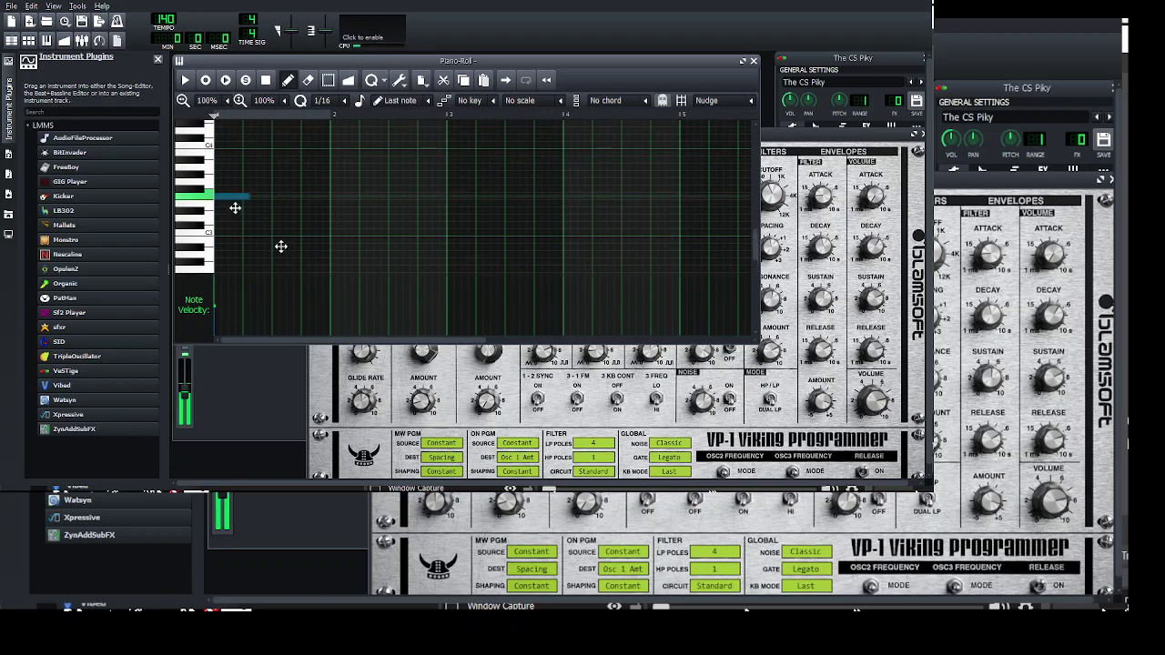
drag(234, 209, 231, 155)
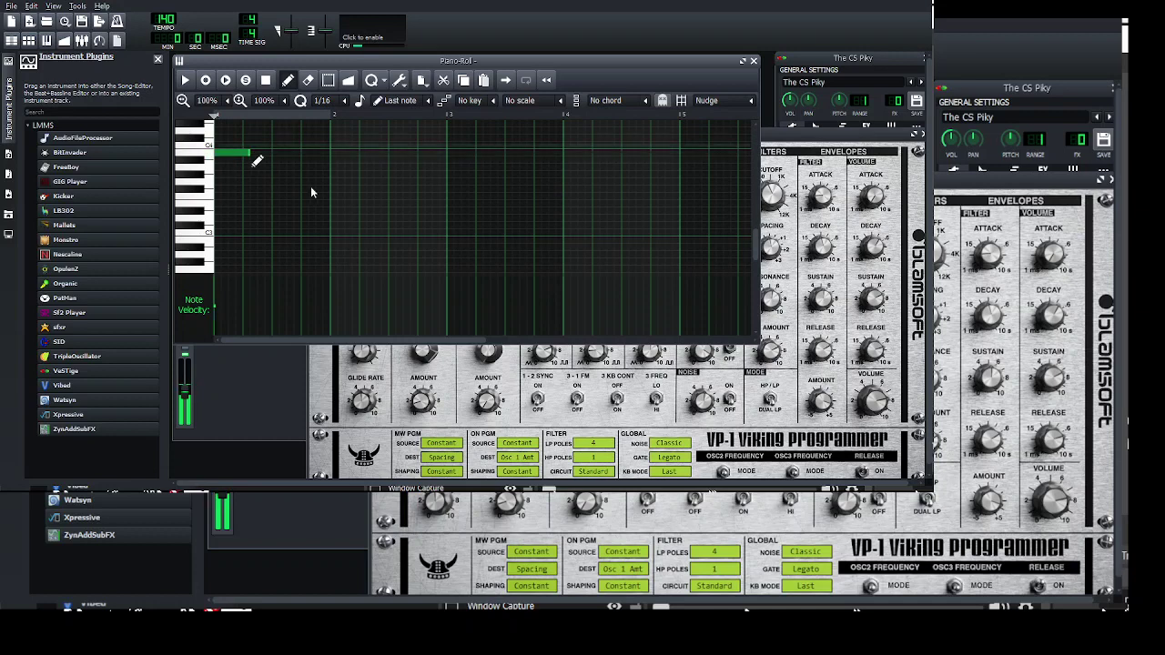
- Try a rhythm of short repeated B3 notes in bar 1 against playback and delete those extra notes
click(266, 154)
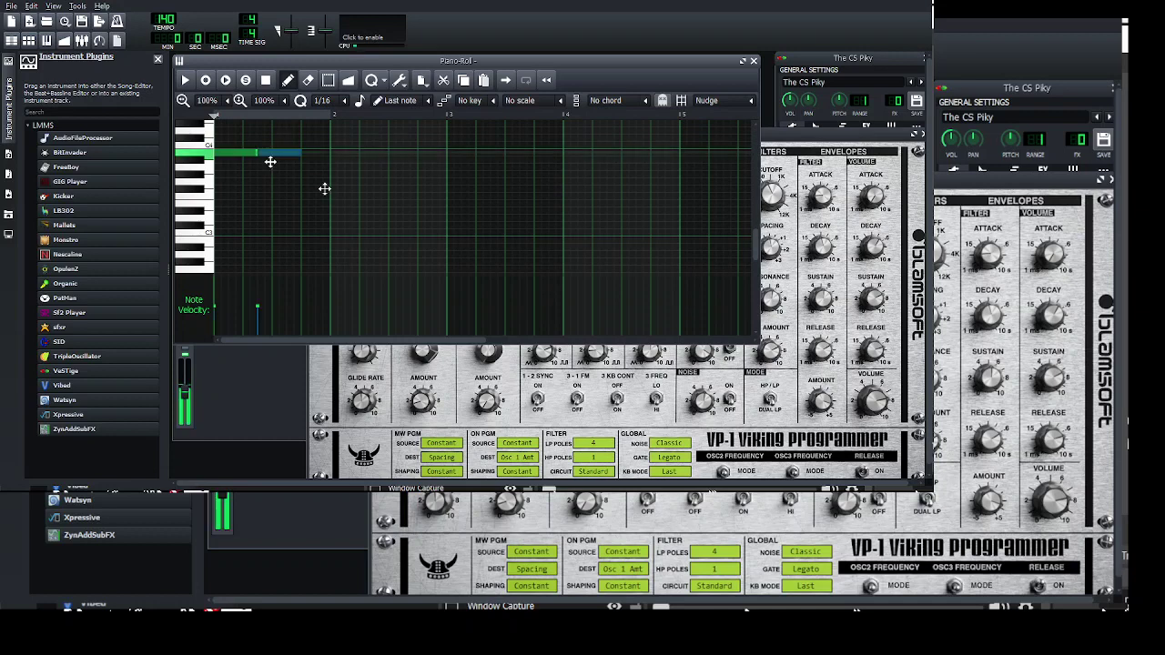
drag(270, 154, 263, 152)
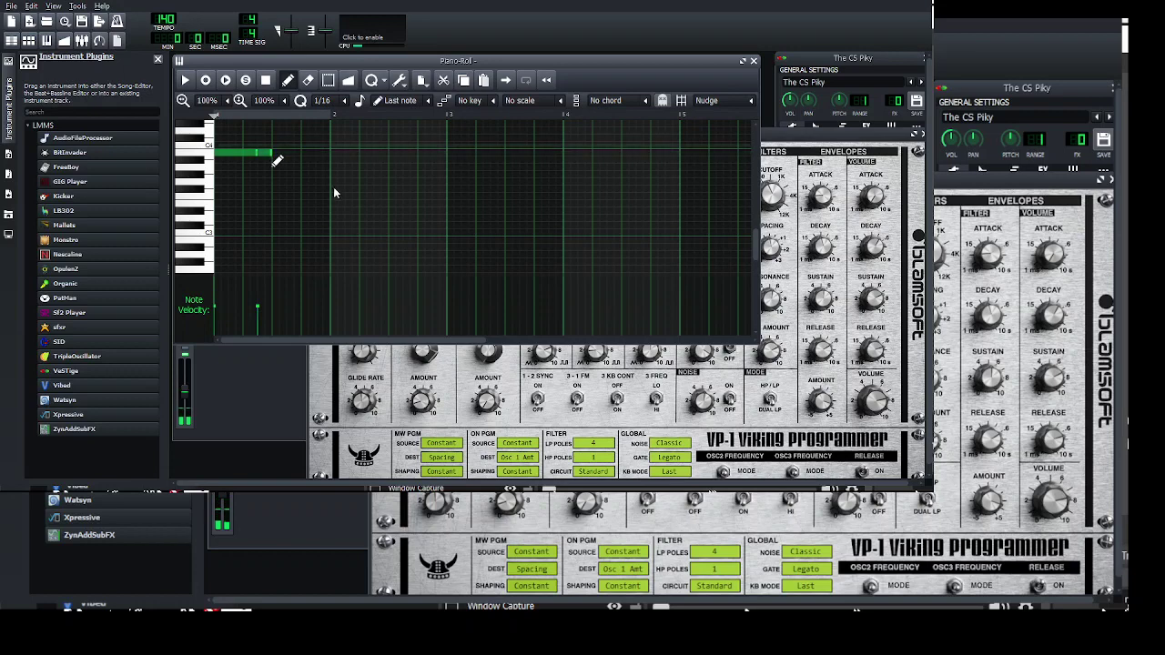
click(275, 153)
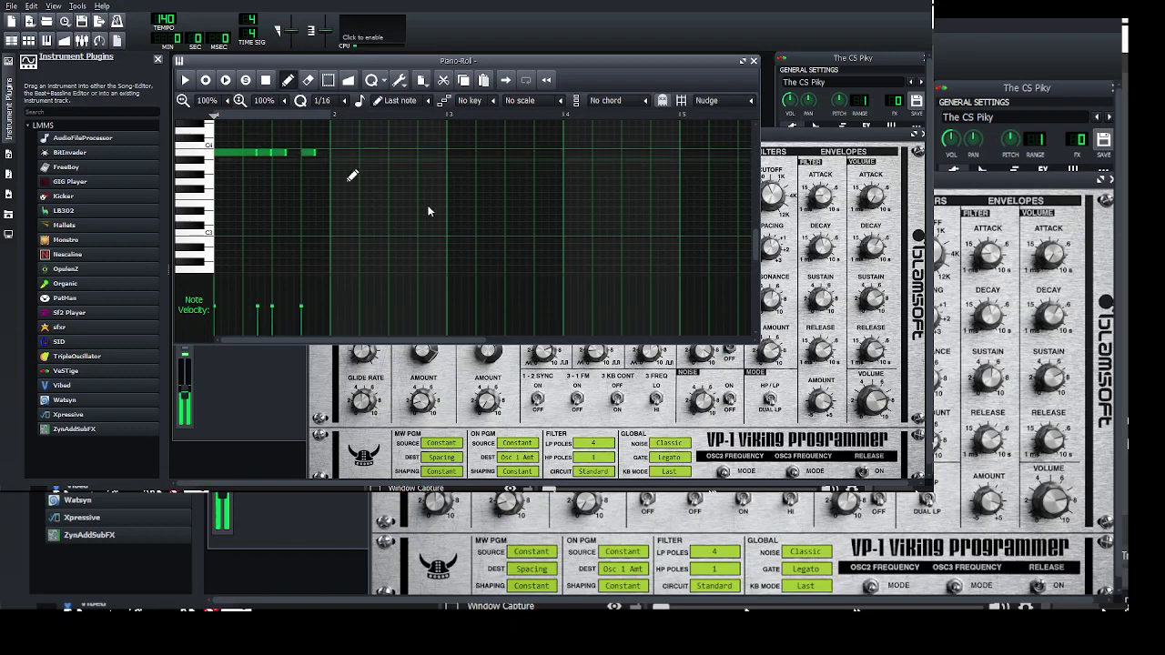
click(308, 152)
key(space)
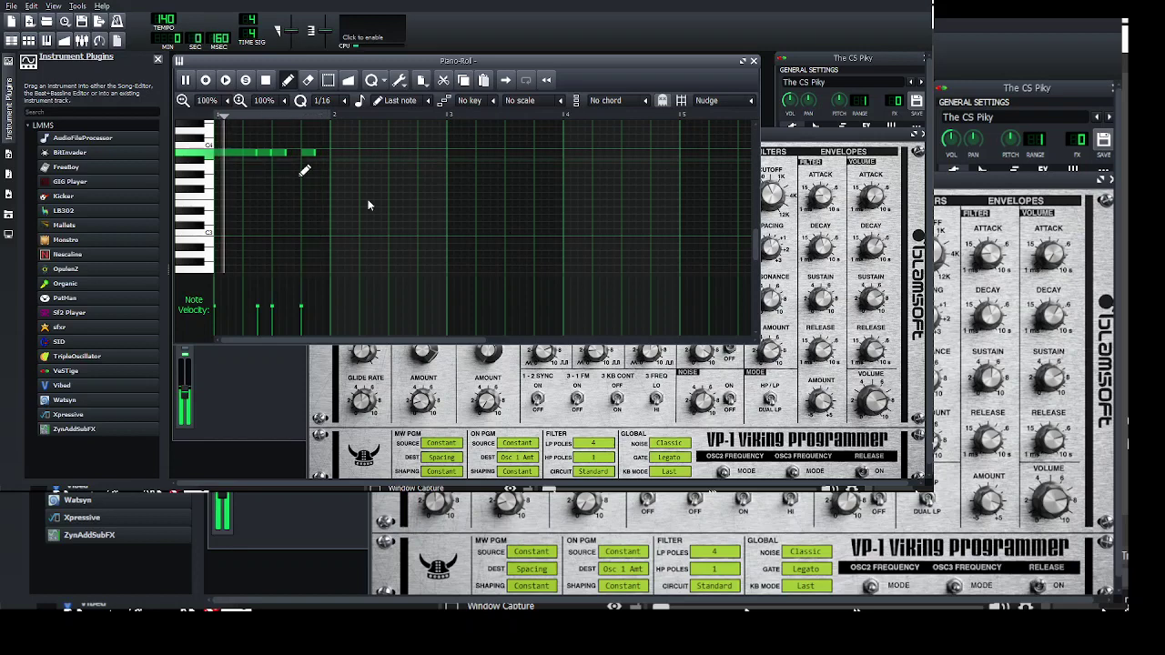
right_click(273, 153)
right_click(309, 153)
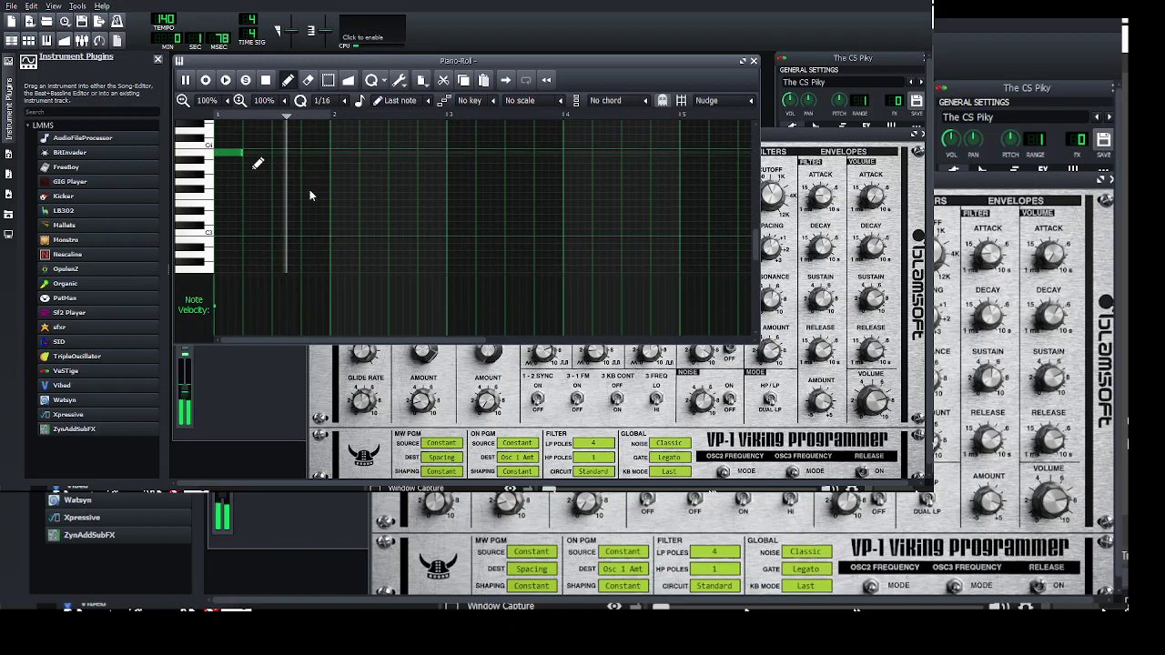
click(254, 154)
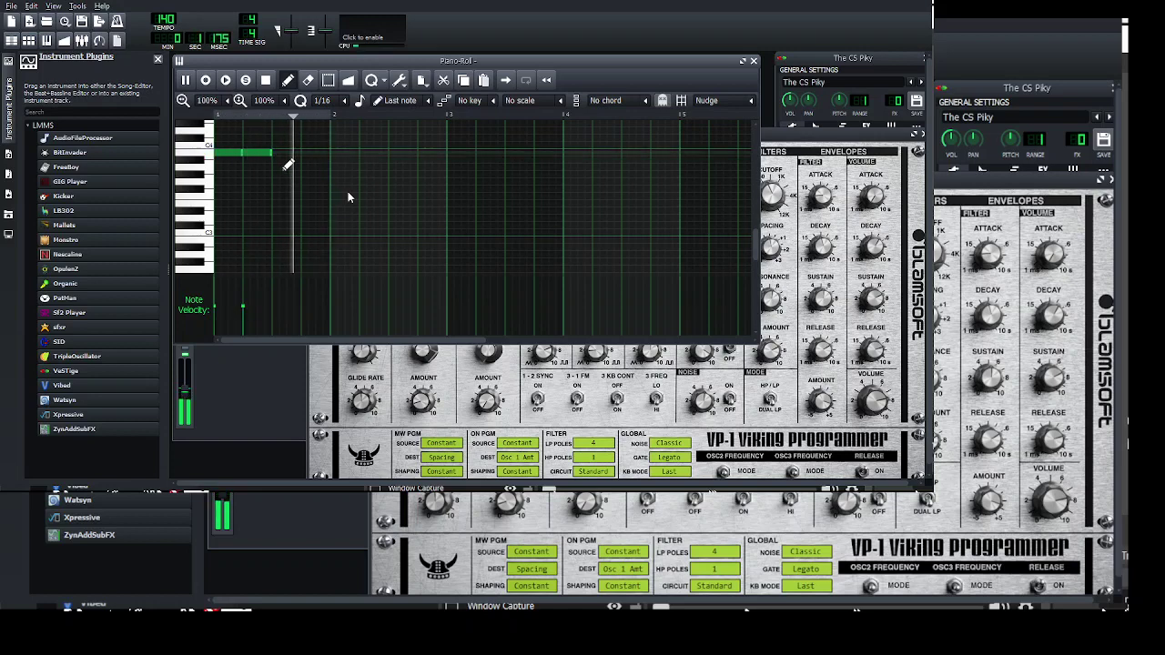
right_click(256, 154)
- Lengthen the first B3 note to half a bar and repeat it end to end up to the middle of bar 4
drag(241, 154, 271, 154)
click(275, 154)
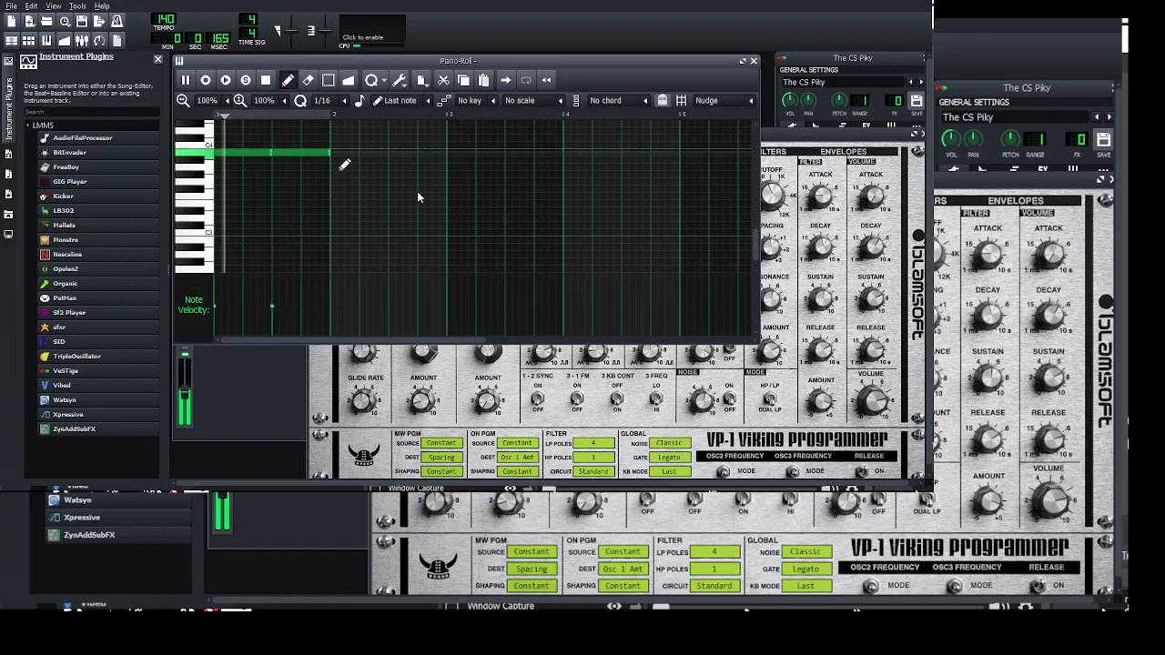
click(344, 155)
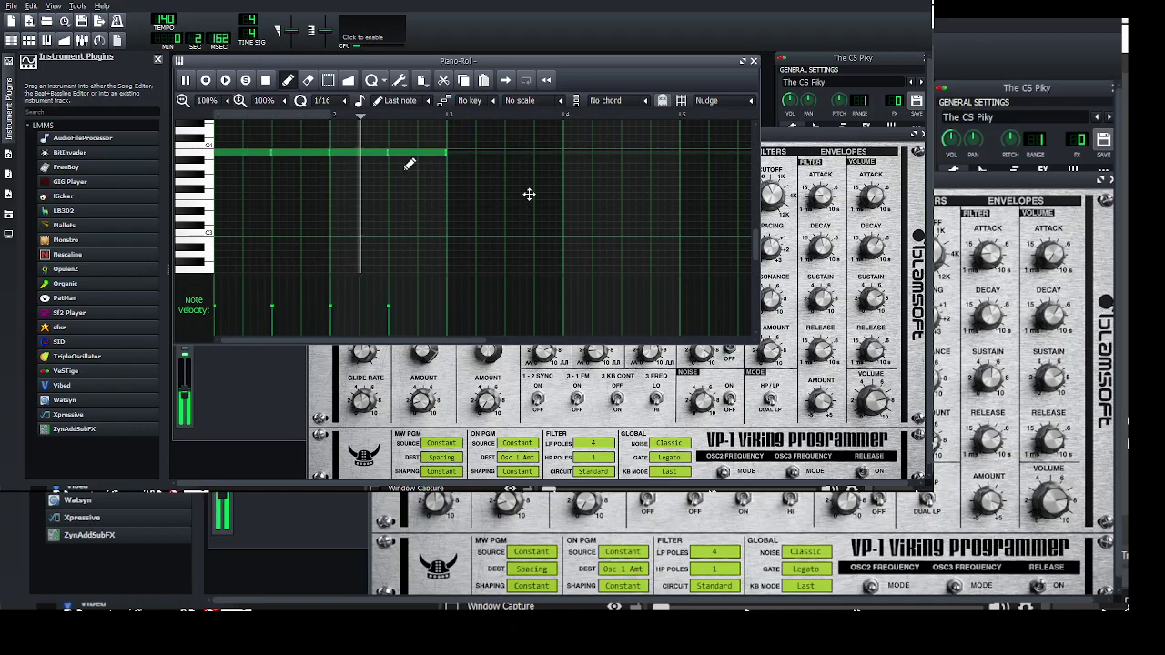
click(400, 155)
click(455, 155)
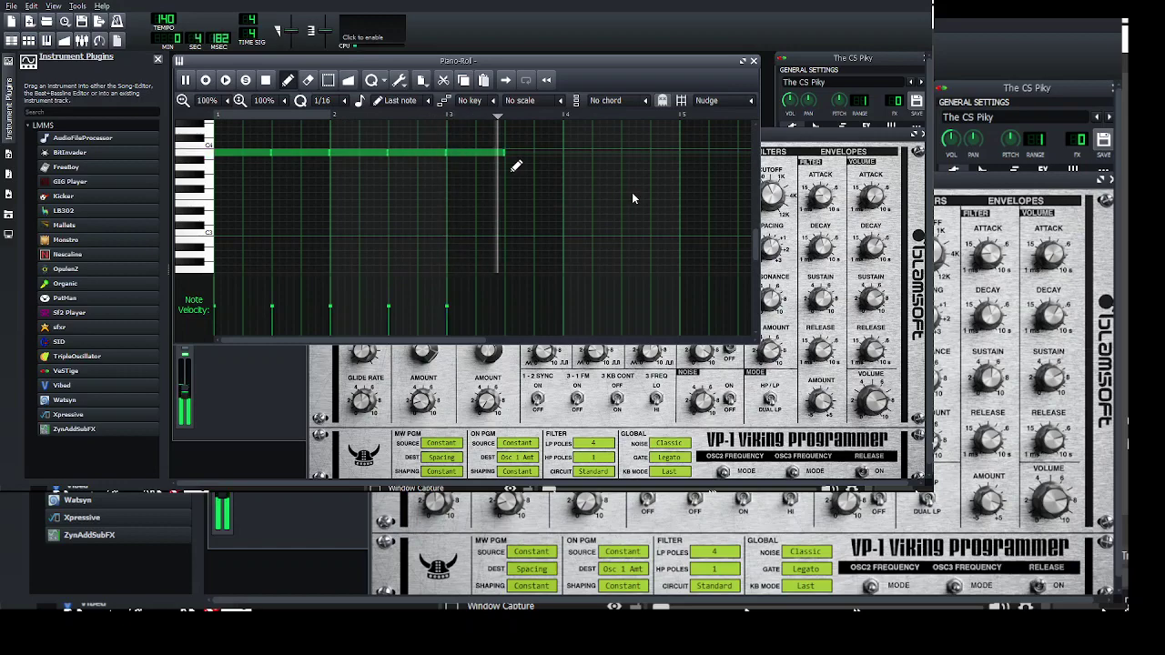
click(516, 155)
click(573, 155)
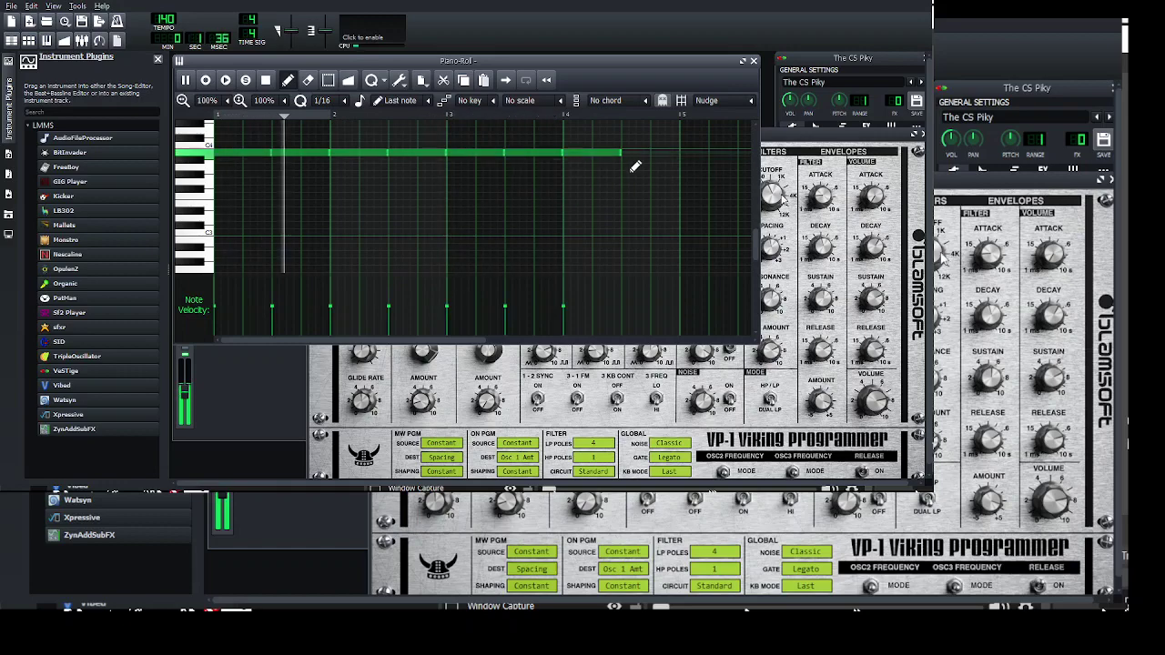
- Audition the synthesizer's bass presets during playback, switching to Bass - Night Drive and settling on Bass - Tardis Time
click(822, 229)
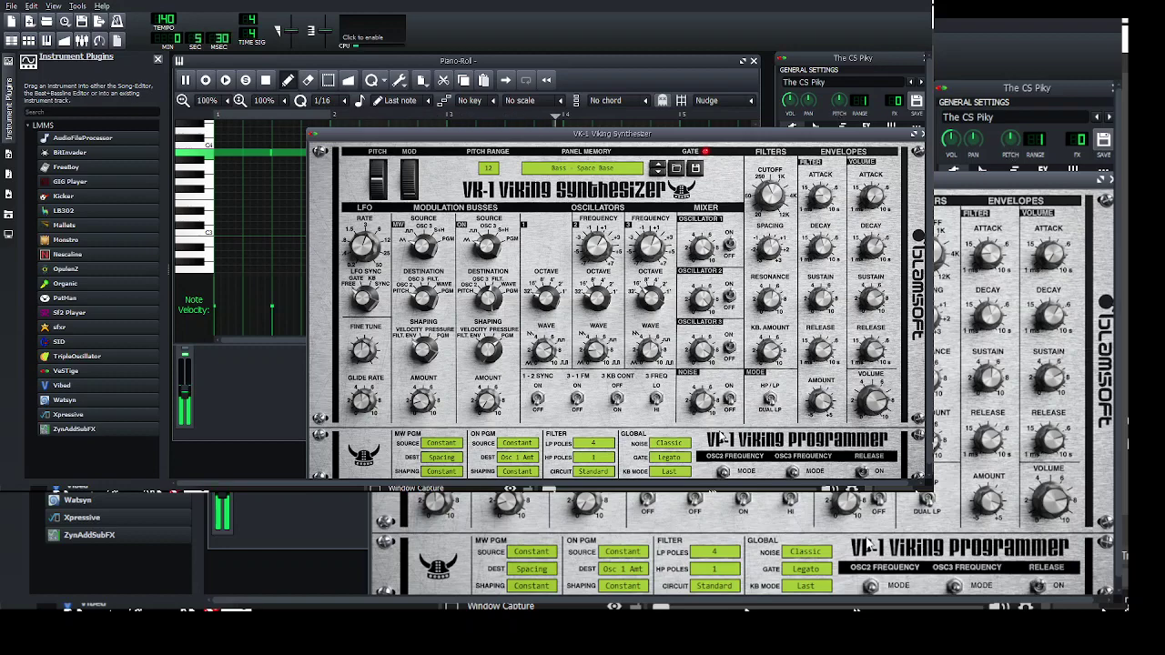
click(722, 434)
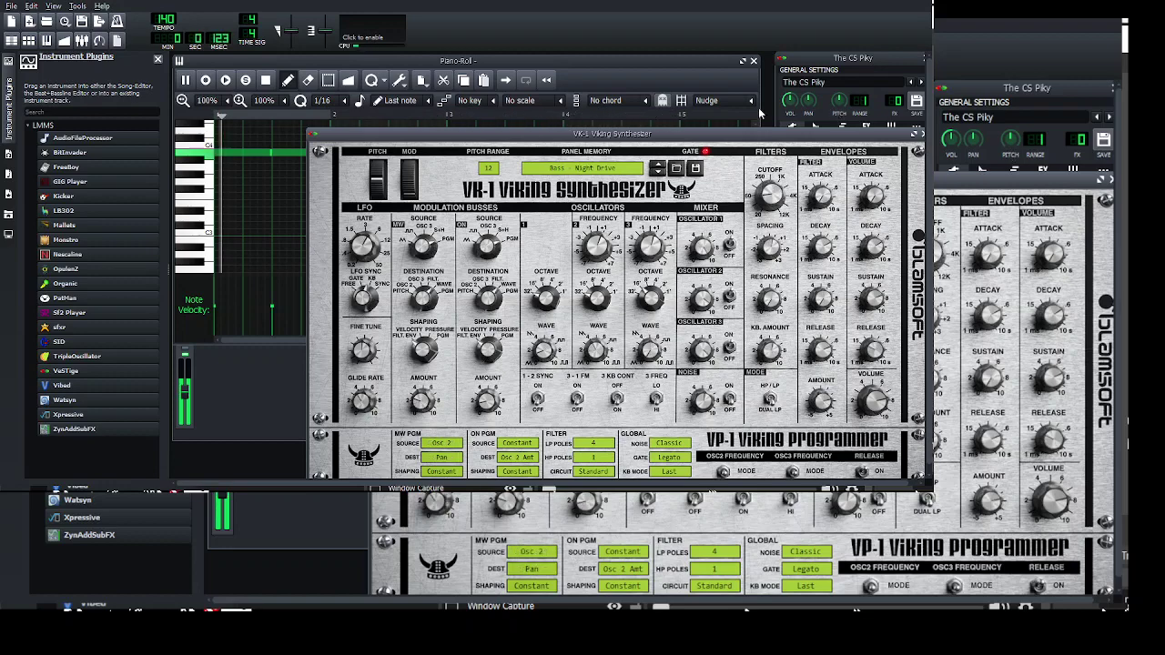
click(722, 446)
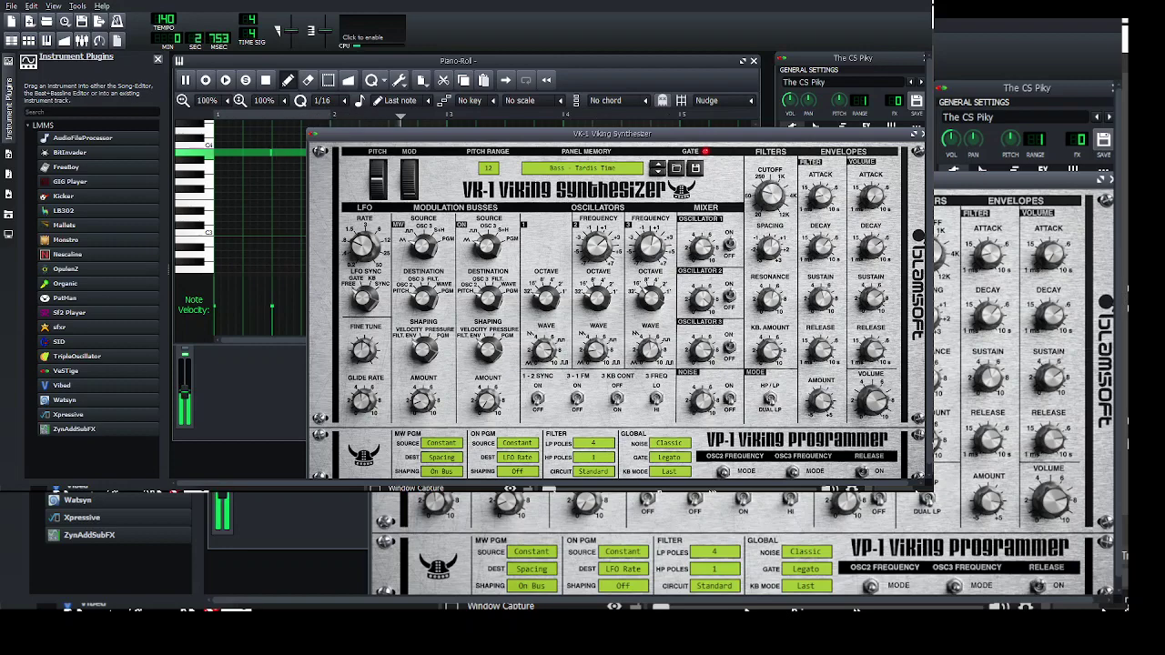
- Bring up the Song-Editor, enlarge its window and play the song with looping enabled over bars 1 to 4
click(627, 80)
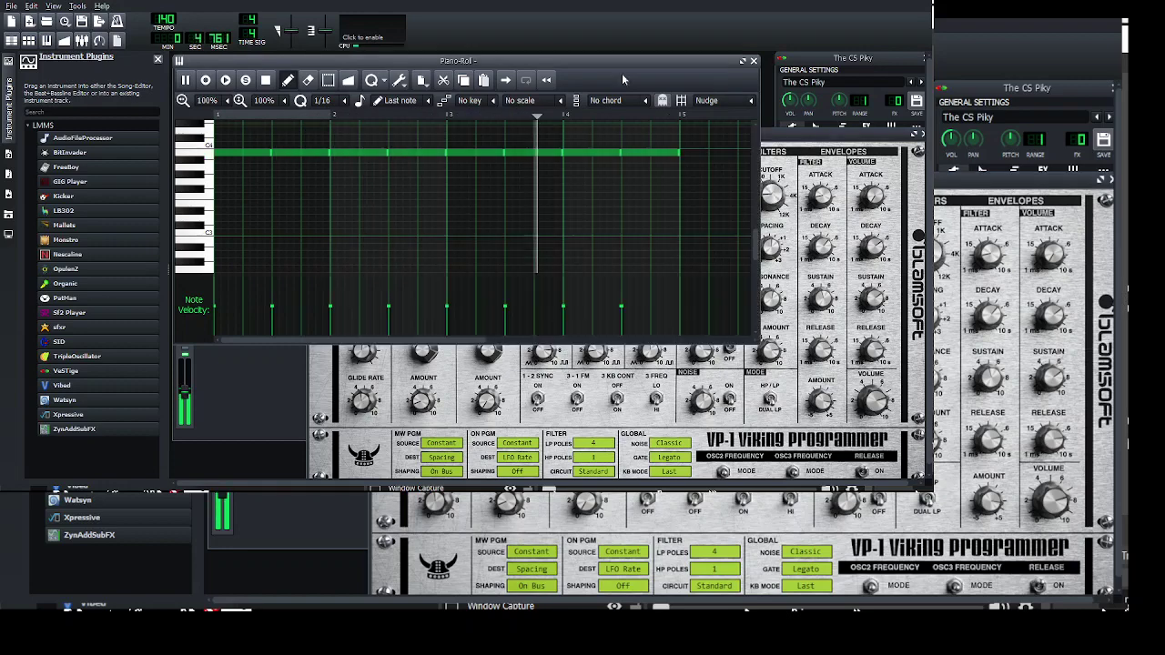
click(12, 42)
key(space)
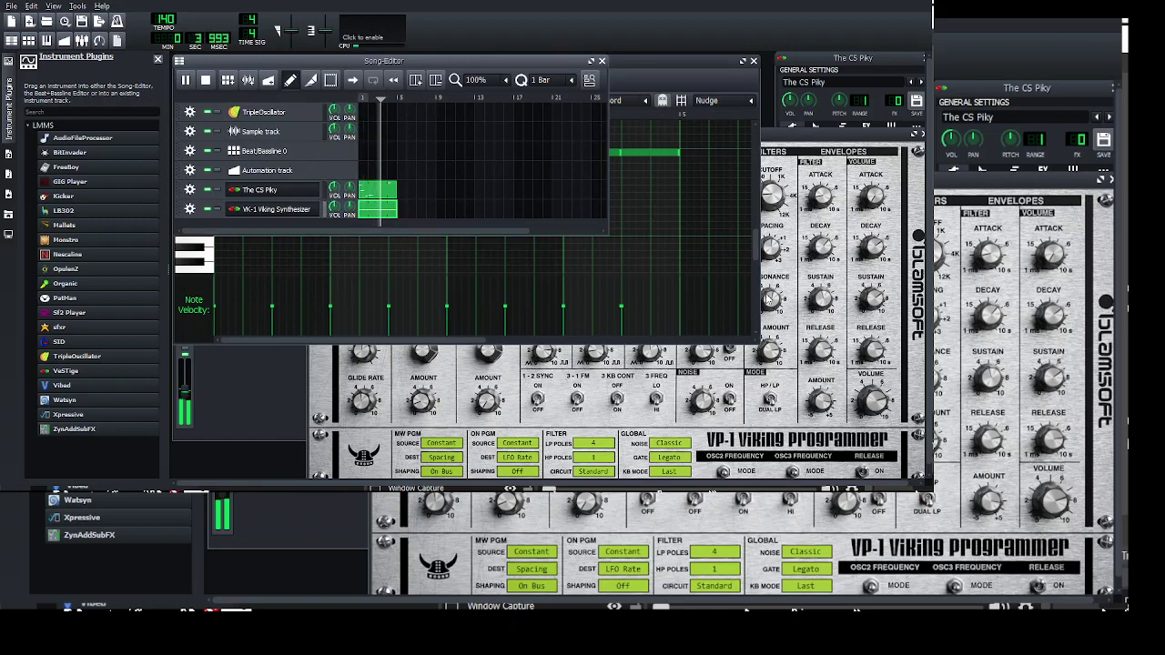
drag(607, 234, 681, 320)
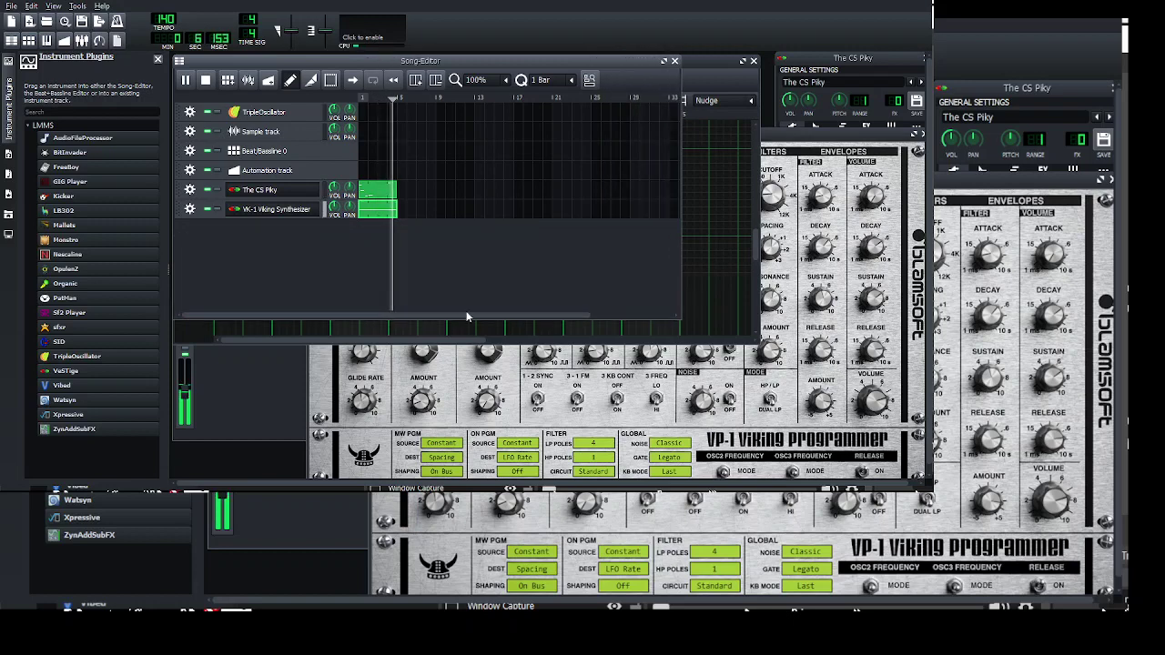
key(space)
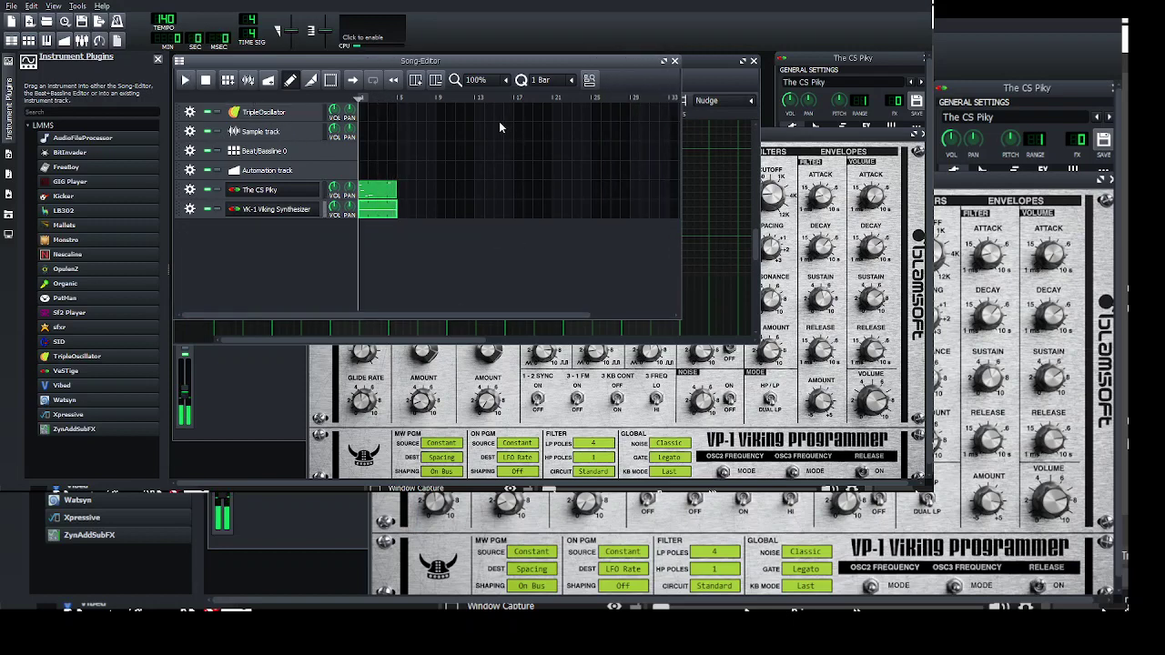
click(373, 80)
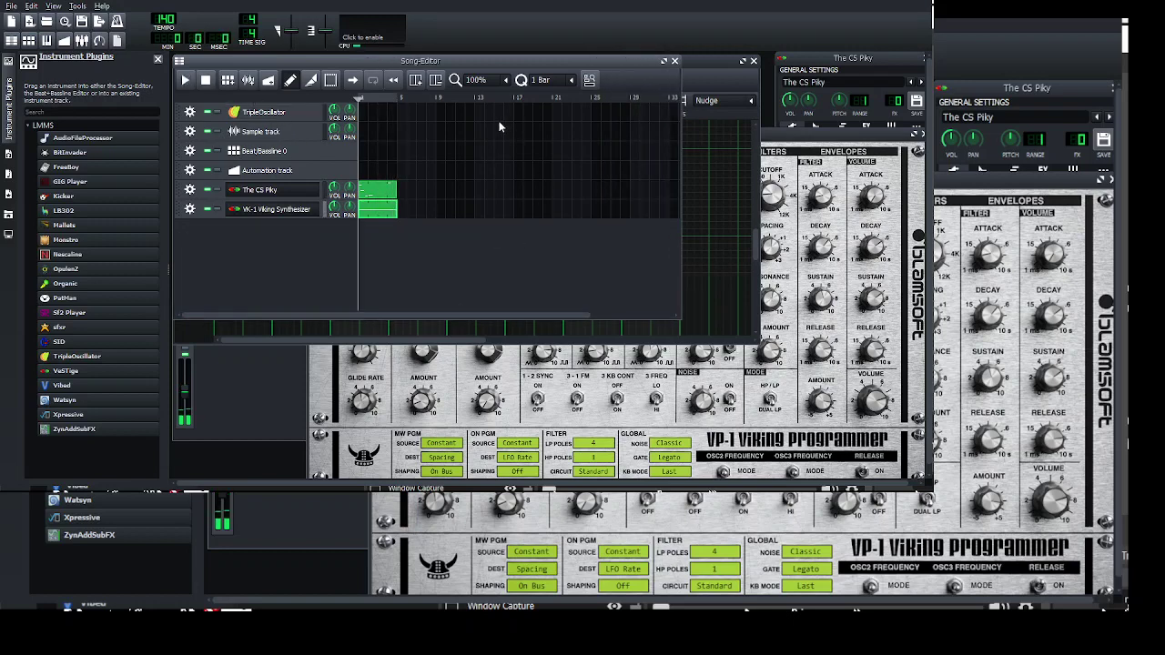
click(186, 80)
- Replace the half-bar notes in the VK-1 Viking Synthesizer pattern with two B3 notes of two bars each, starting at bars 1 and 3
double_click(383, 209)
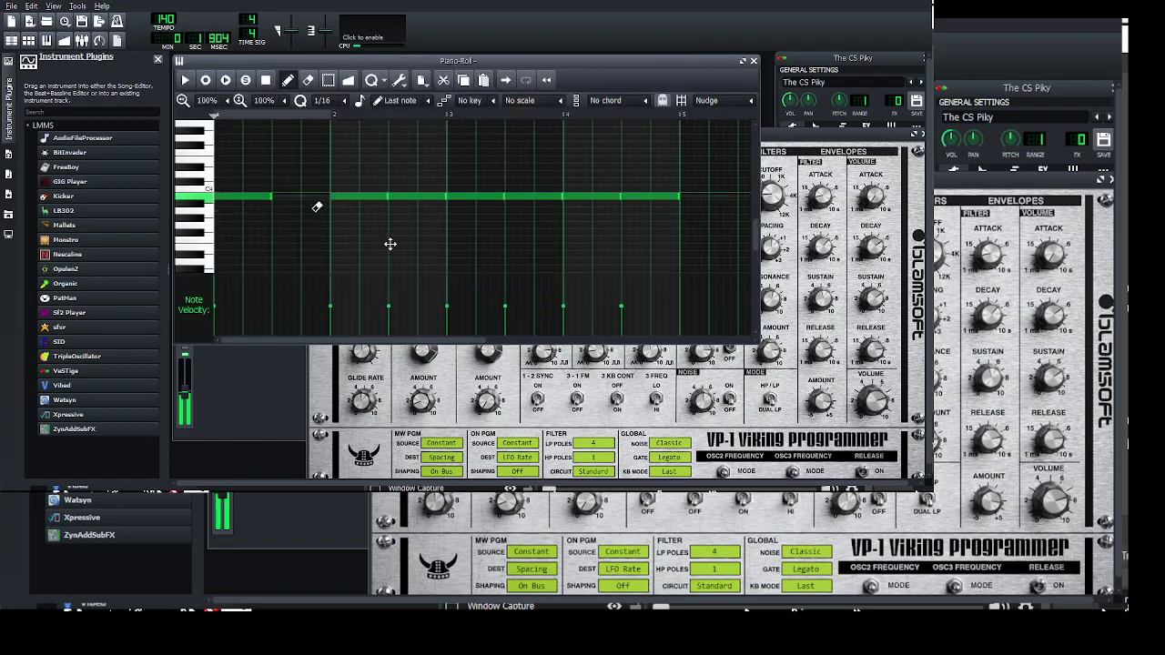
right_click(422, 196)
right_click(364, 196)
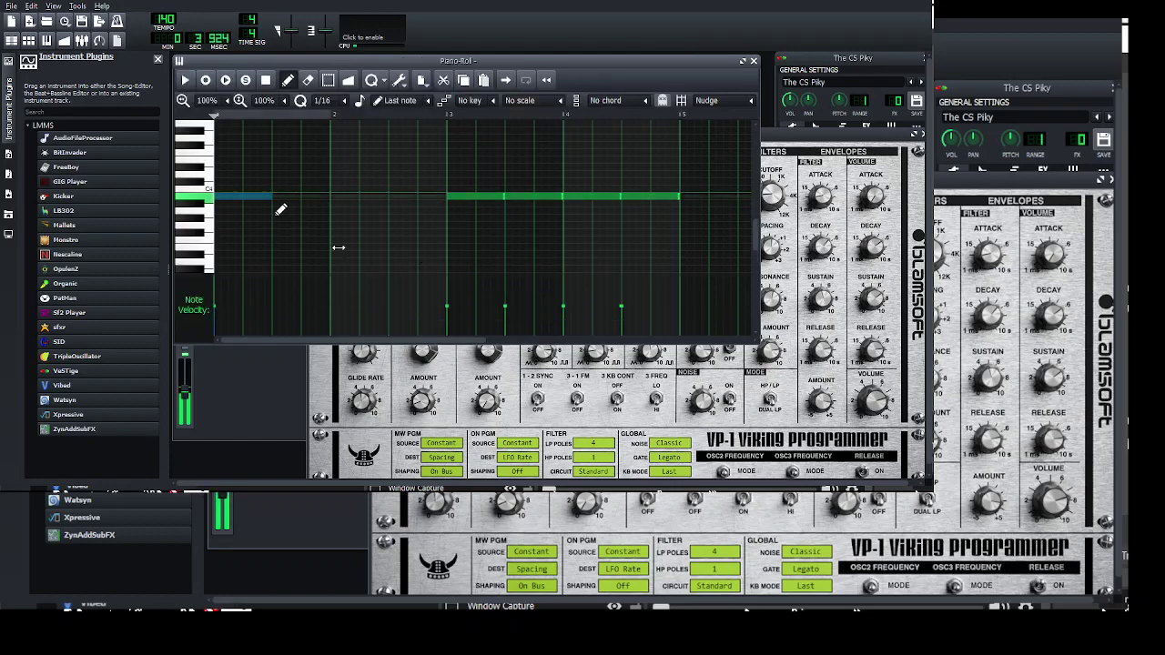
mouse_move(280, 209)
mouse_down()
mouse_move(480, 209)
mouse_move(455, 208)
mouse_move(502, 198)
mouse_up()
right_click(592, 197)
right_click(651, 197)
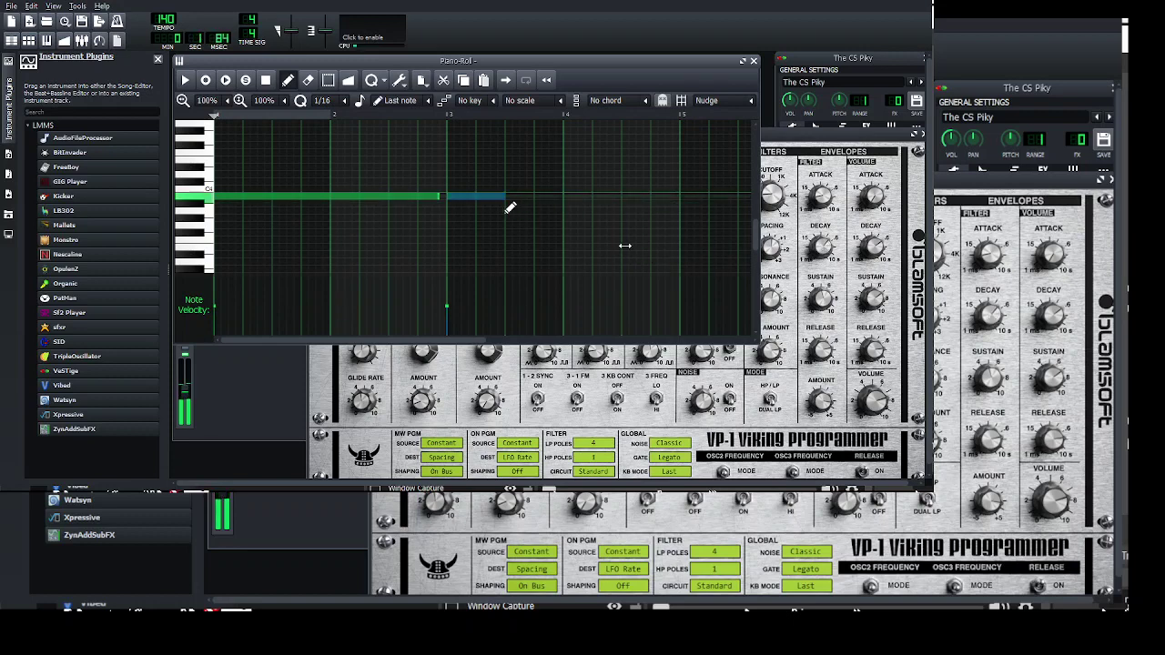
drag(687, 211, 687, 211)
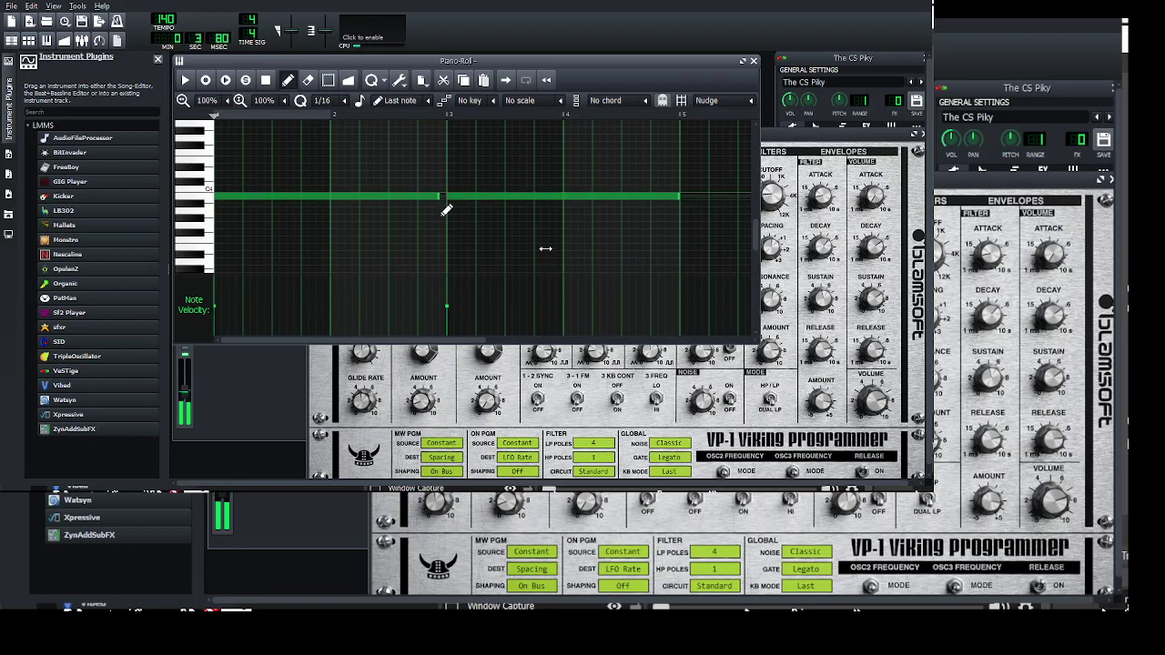
drag(440, 198, 440, 198)
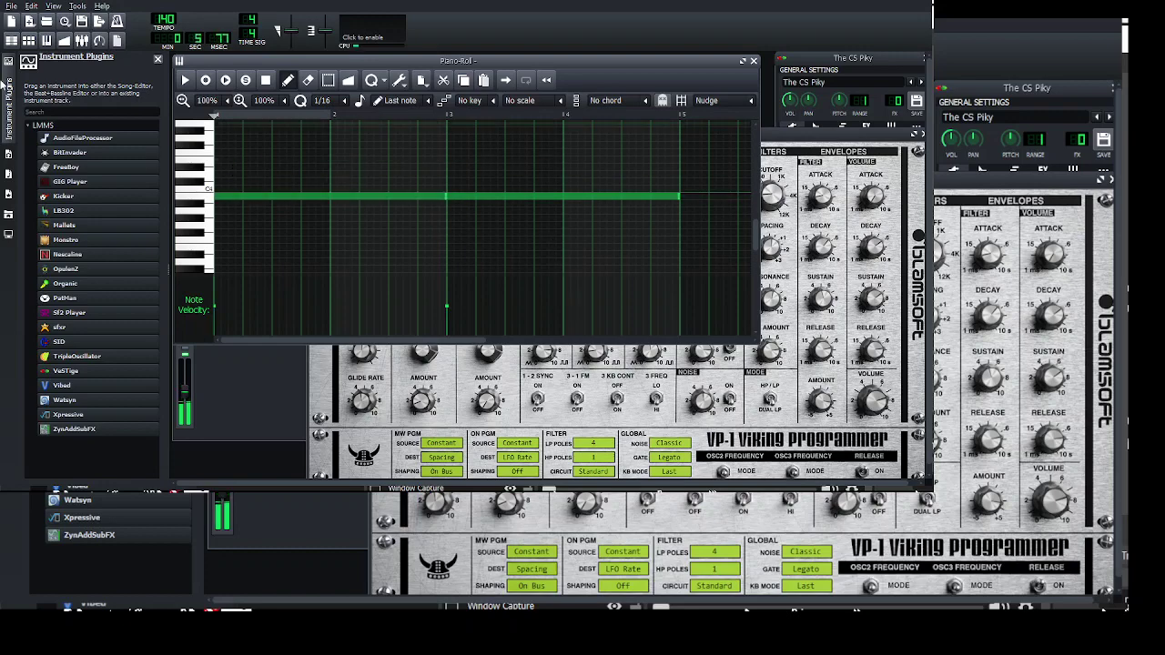
- Play the looped song and audition the Roland D-20 and PN-D10 samples in My Samples against it
click(10, 41)
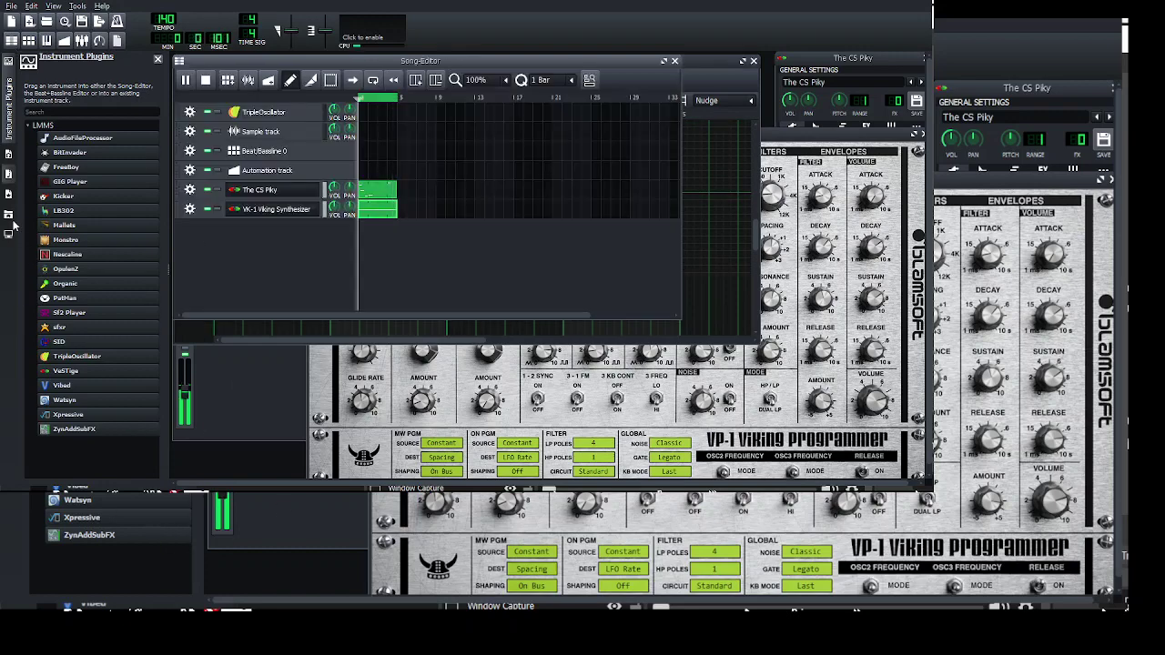
click(8, 173)
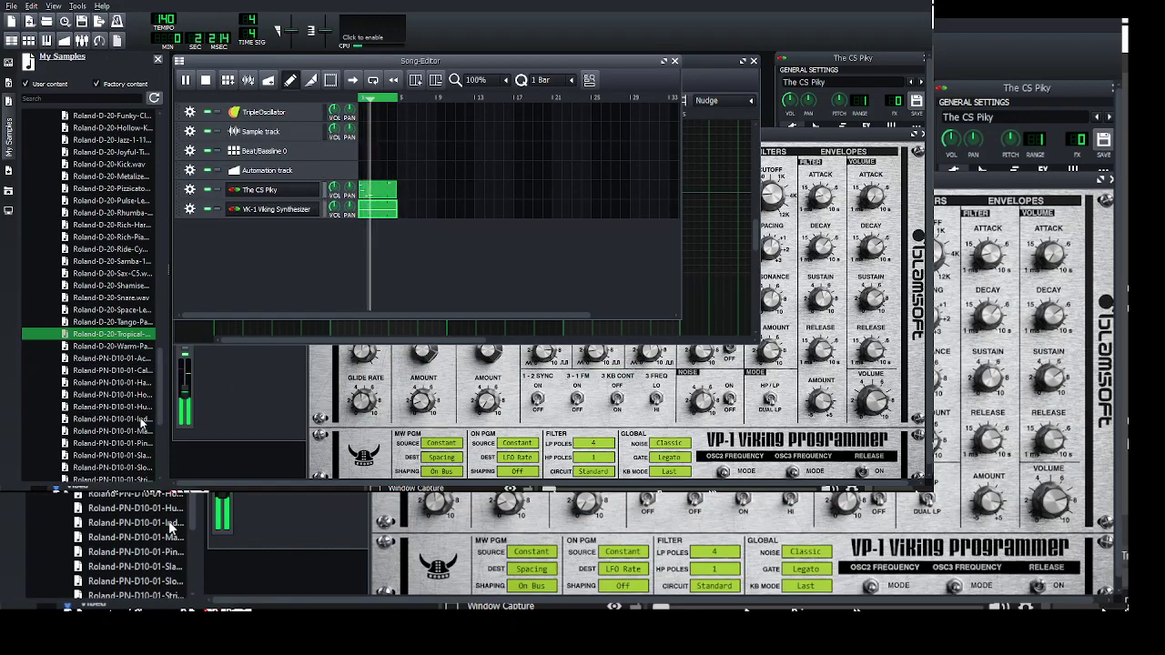
key(Down)
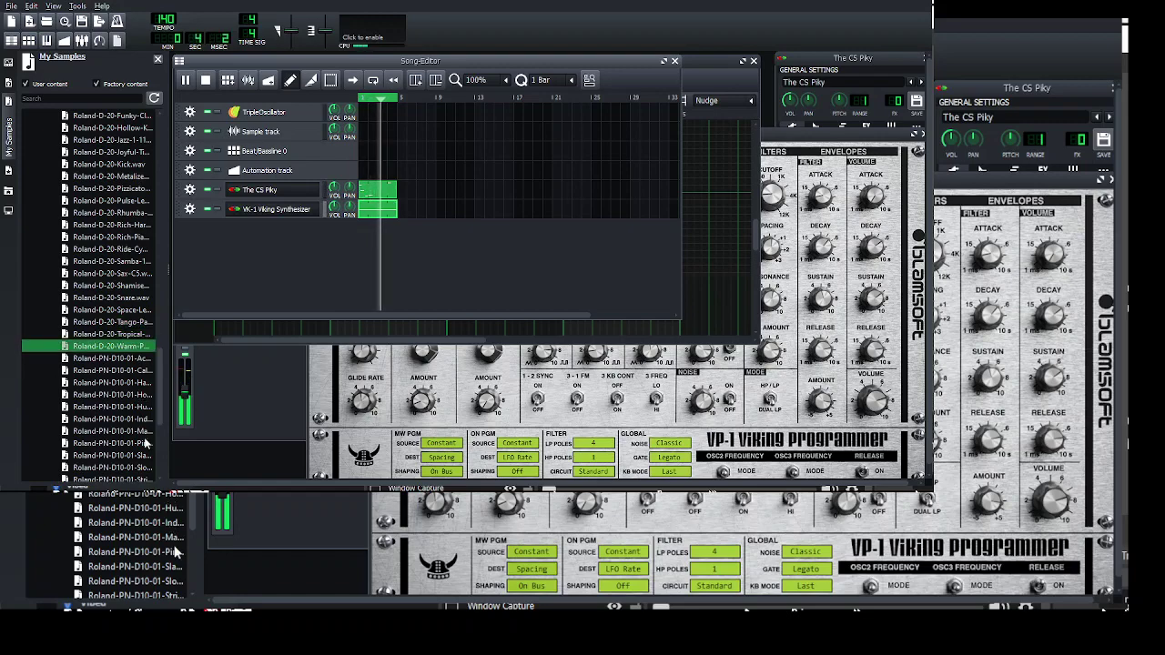
scroll(117, 350, down, 7)
click(104, 322)
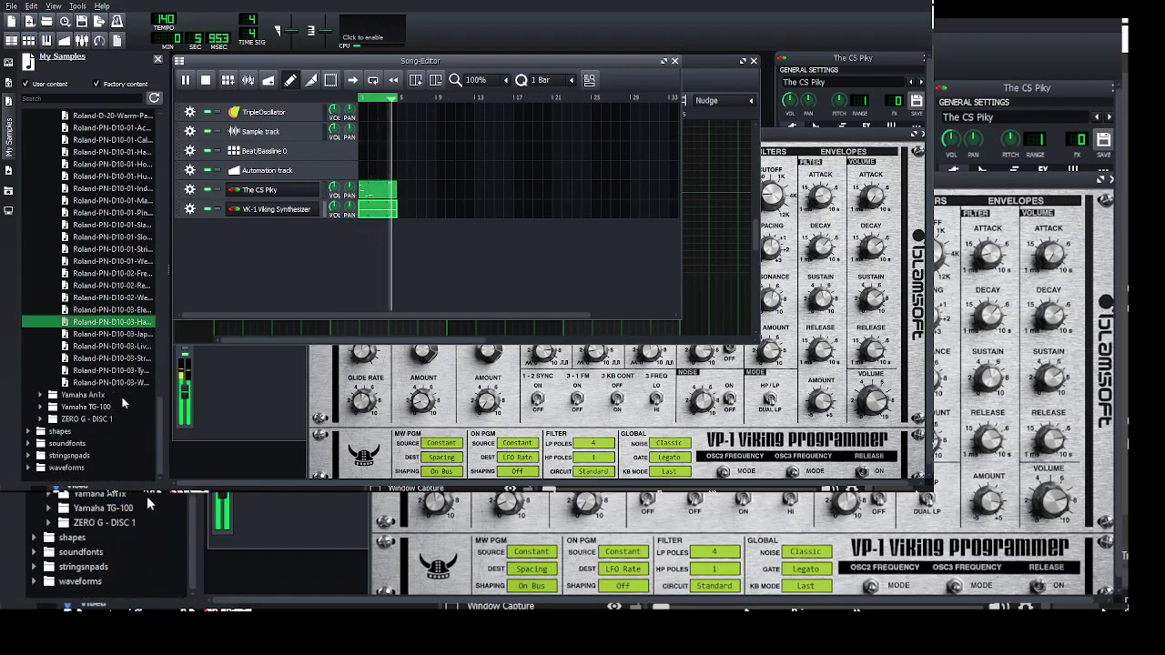
click(118, 358)
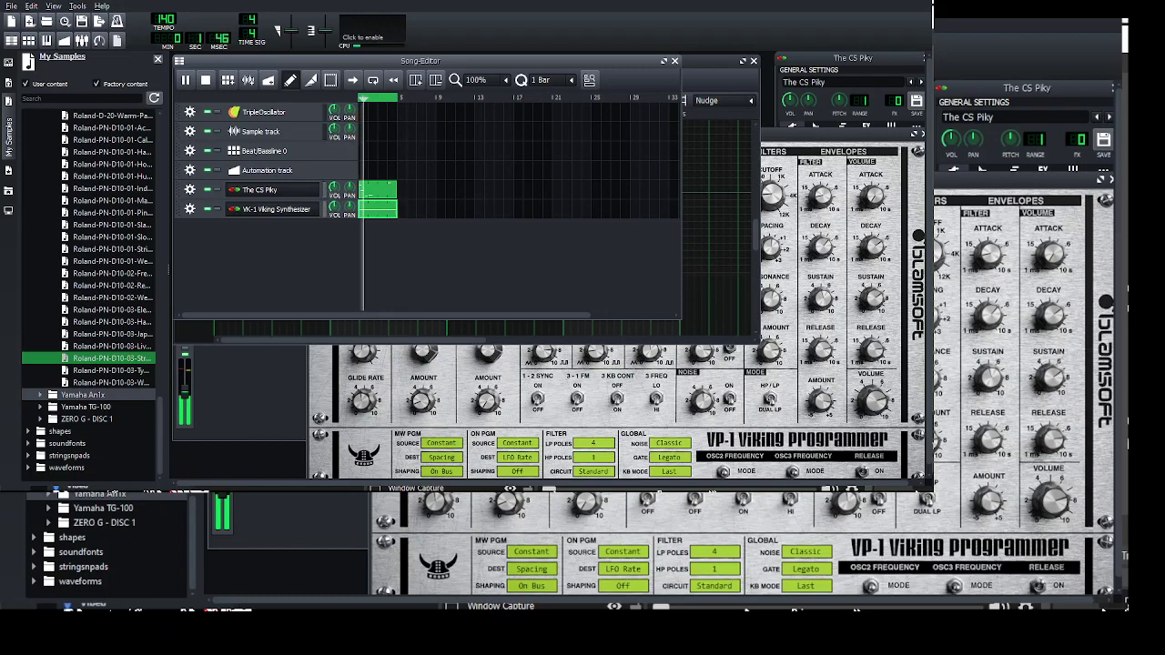
- Audition the resonance and string samples in the Yamaha An1x folder against the looping song
click(41, 395)
scroll(89, 457, down, 2)
click(109, 370)
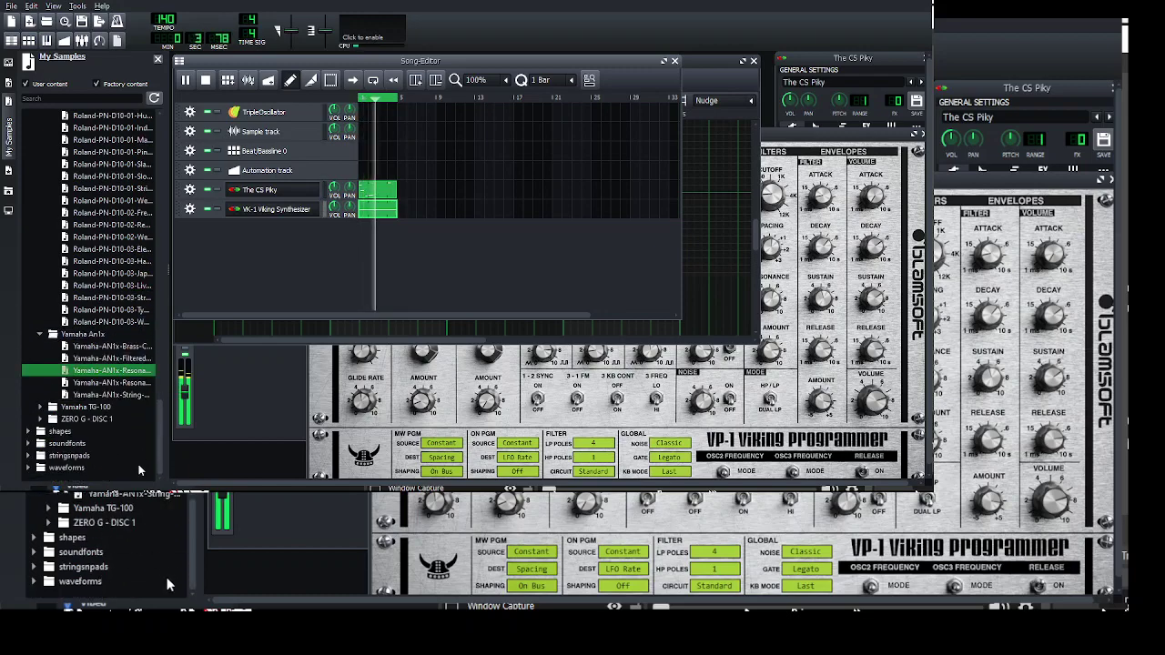
click(101, 394)
- Add the Yamaha-TG100-Agogo sample as a new track and place a G4 note three sixteenths long on beat 2 of bar 1
click(86, 406)
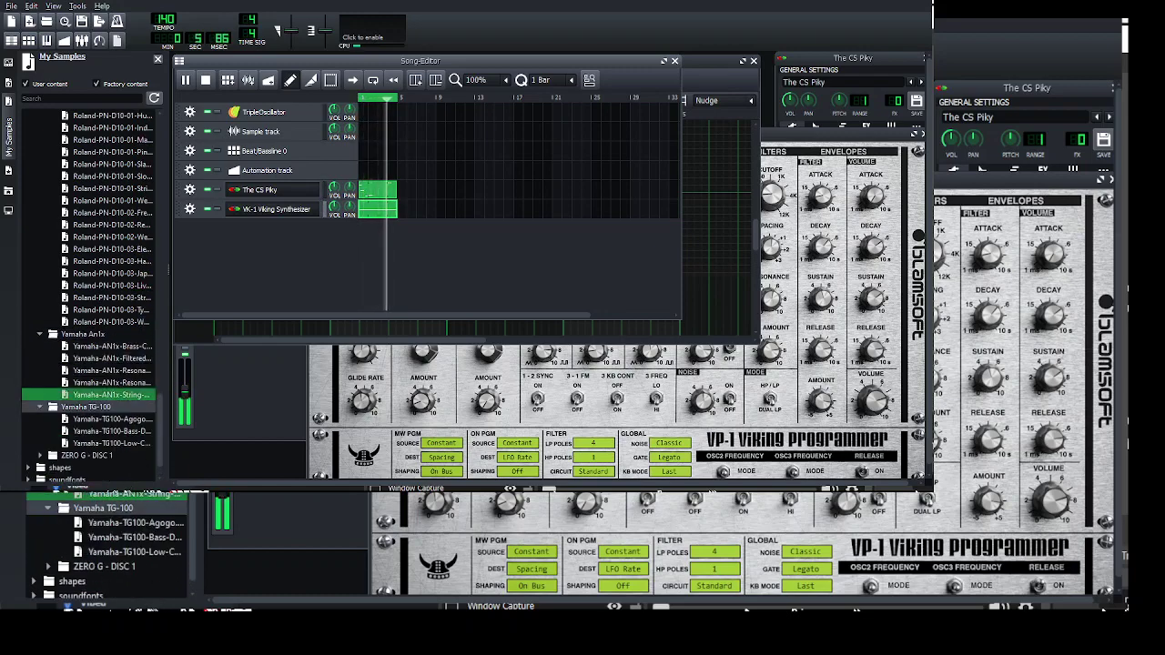
drag(111, 419, 456, 286)
double_click(364, 229)
click(246, 211)
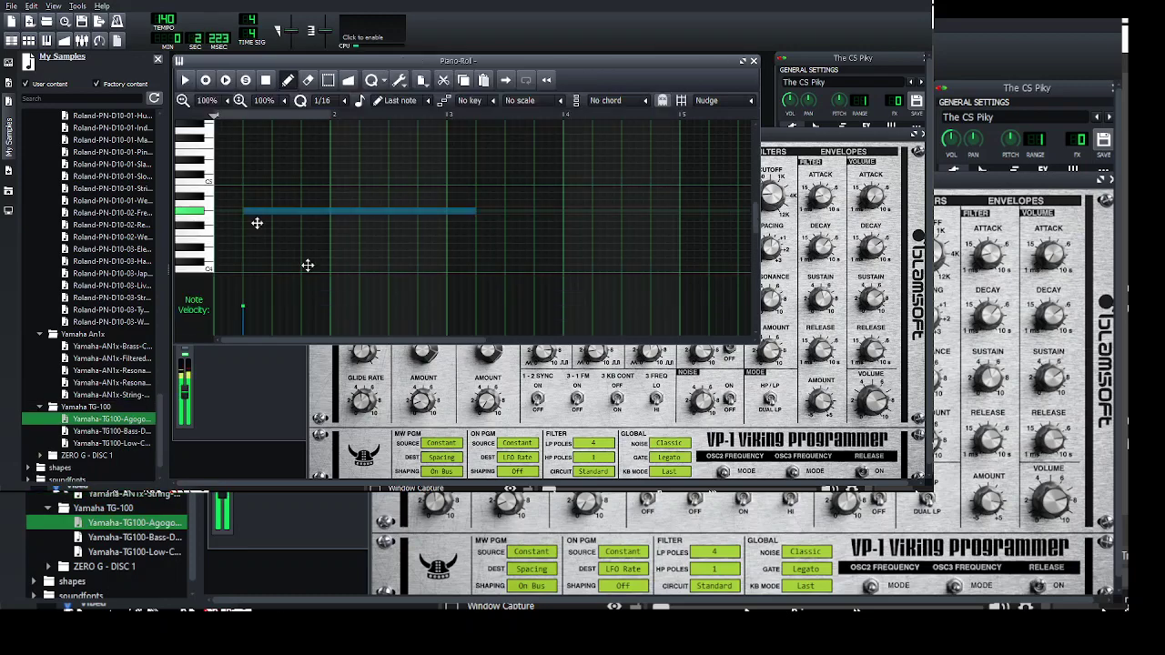
drag(257, 223, 257, 228)
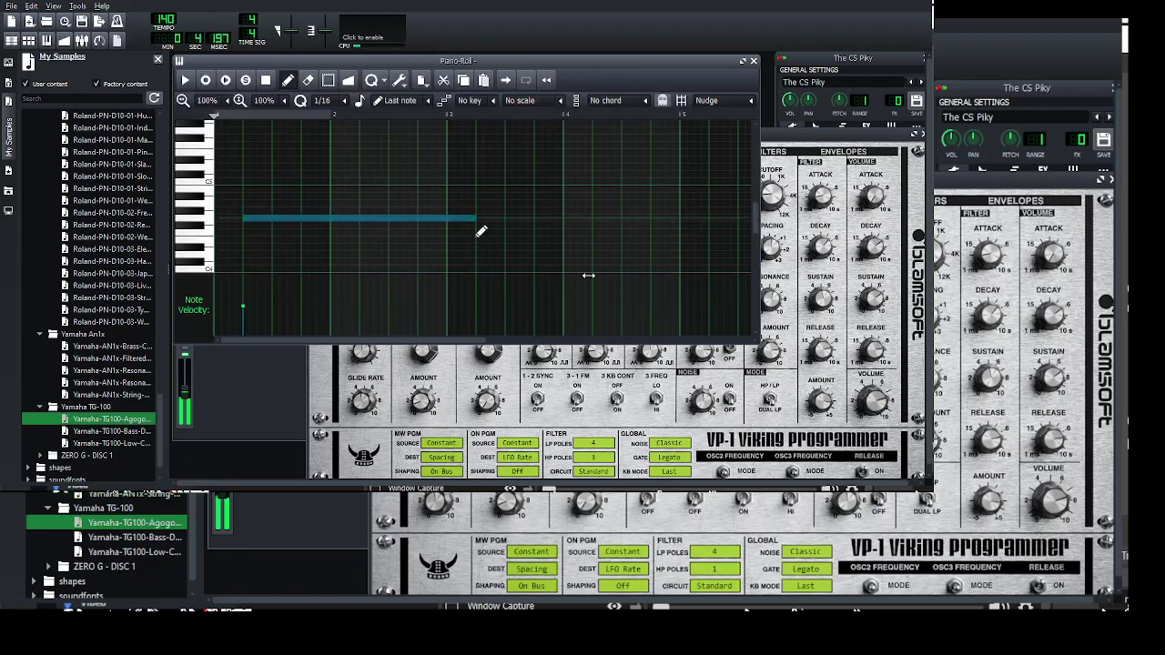
drag(481, 228, 271, 240)
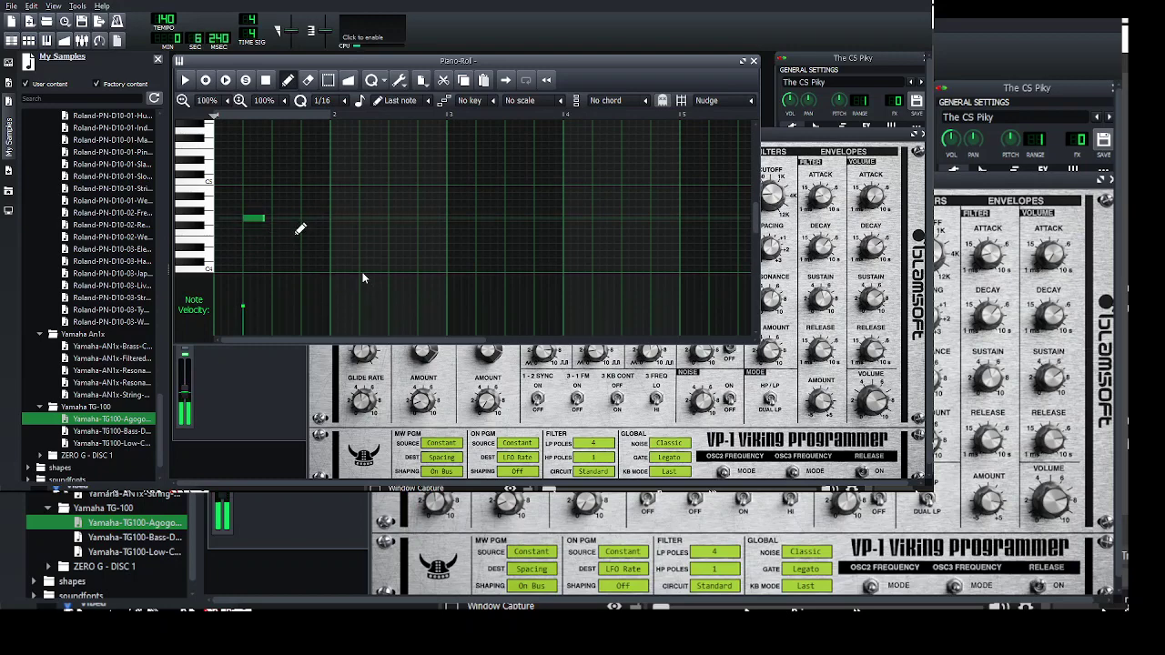
- Repeat the short G4 agogo note eight more times at irregular intervals up to the end of bar 4
click(291, 220)
click(324, 221)
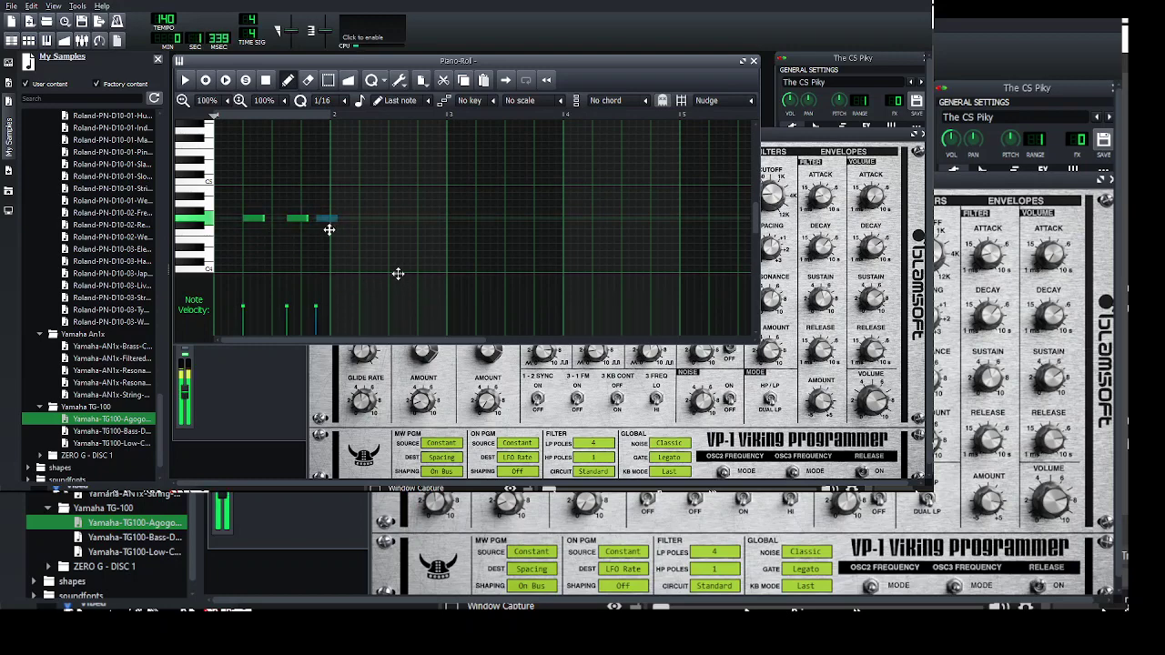
click(382, 220)
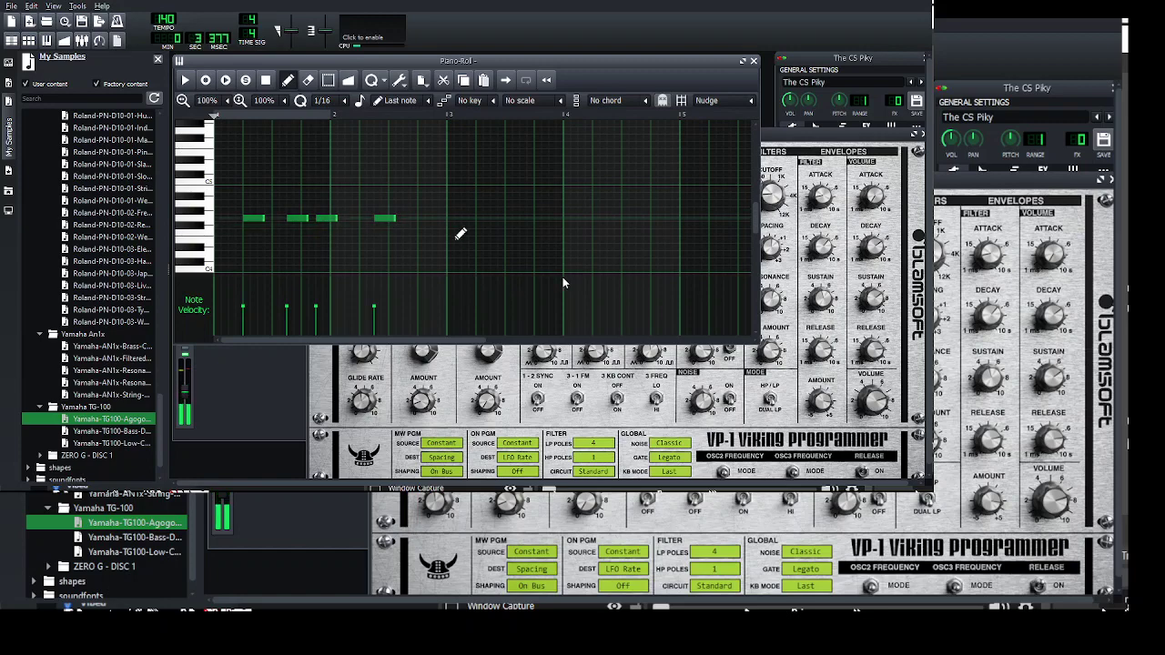
click(443, 220)
click(487, 220)
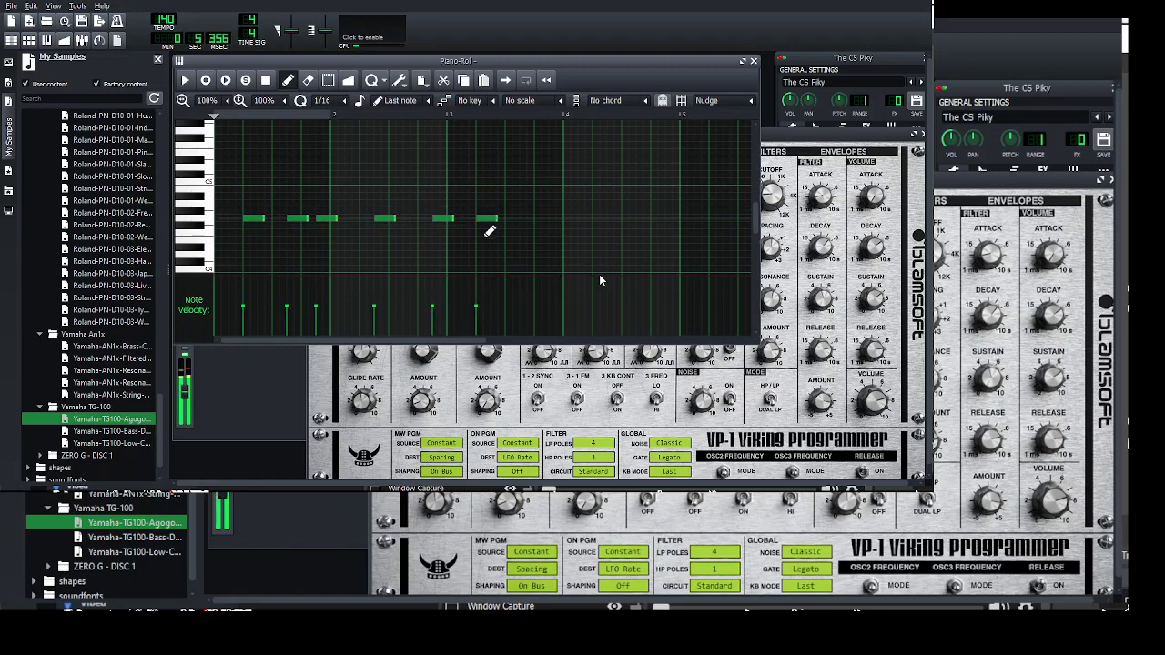
click(560, 220)
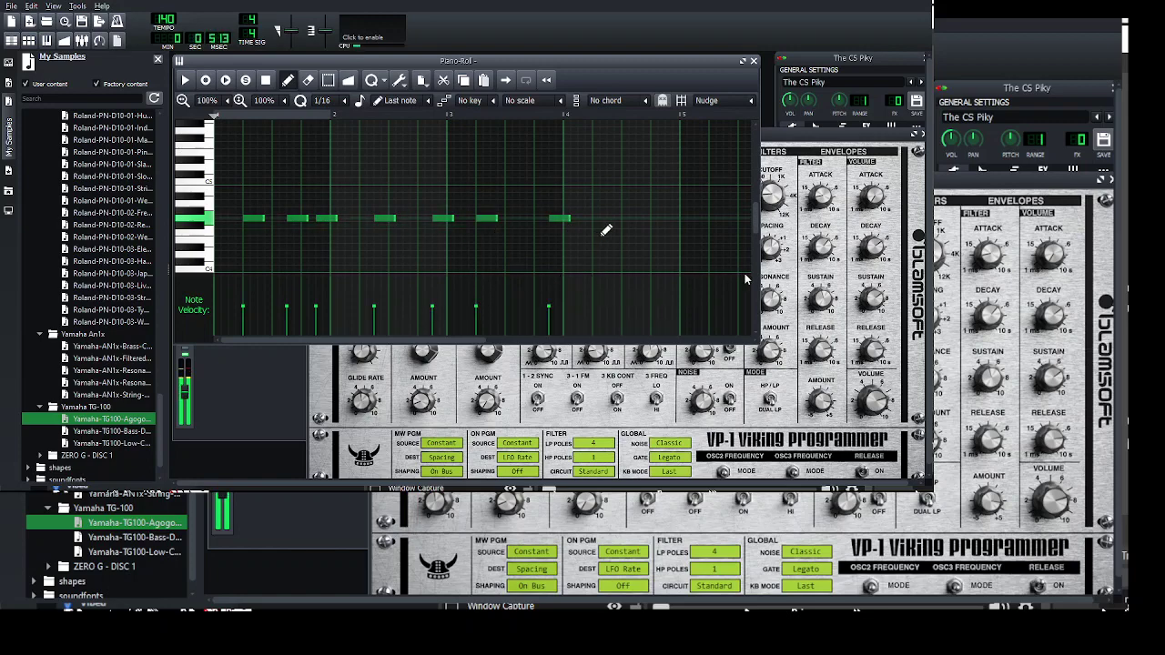
click(603, 220)
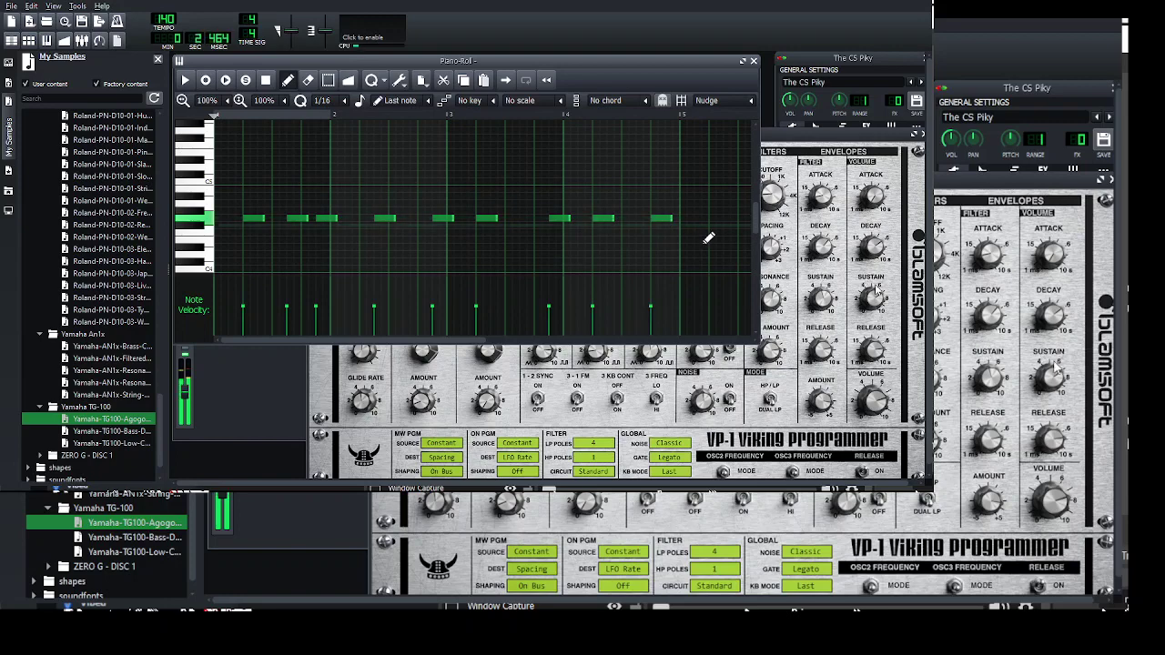
- Add a fourth channel to the FX-Mixer and name it reverb
click(7, 45)
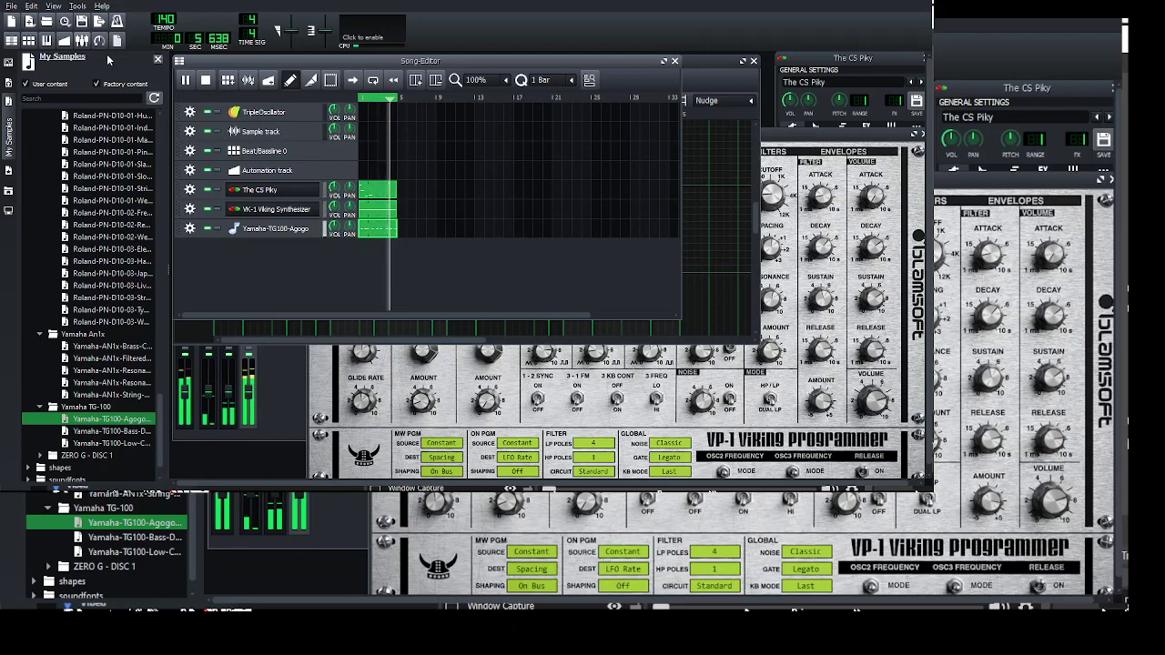
key(F9)
double_click(269, 333)
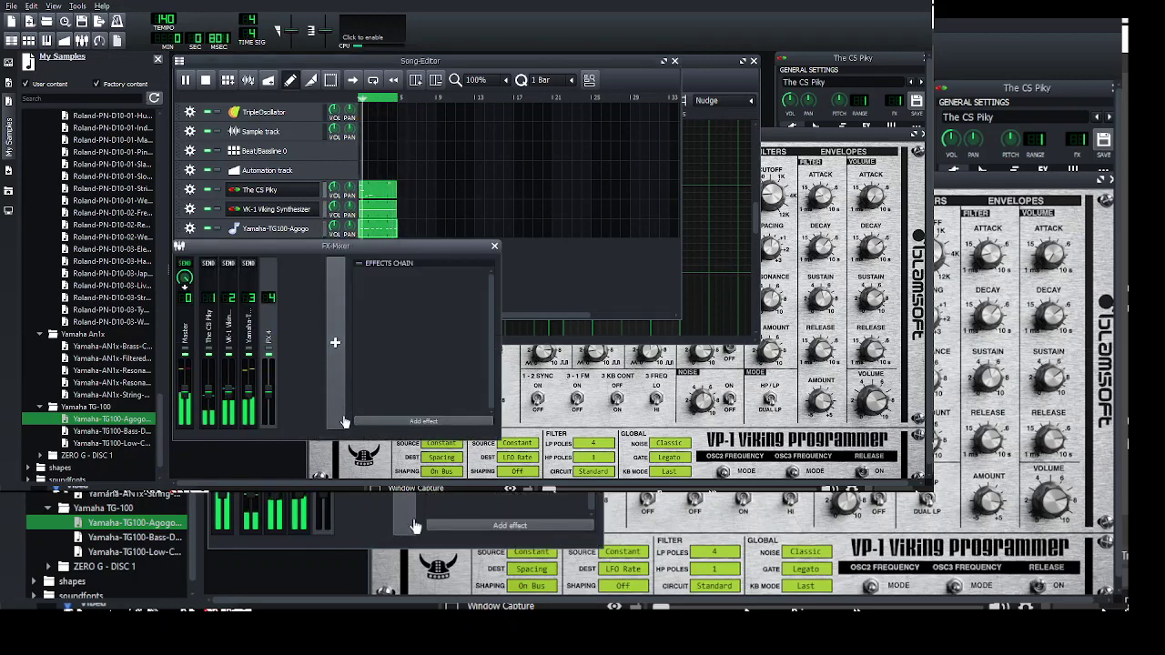
text(reverb)
key(Return)
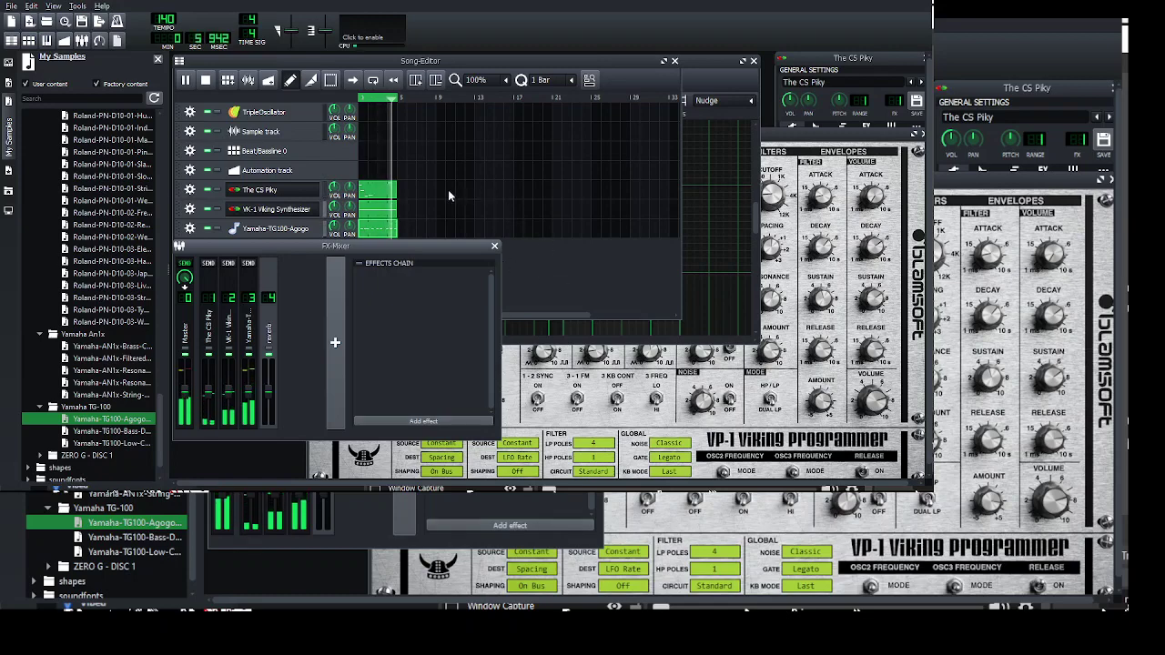
- Add the ReverbSC effect to the reverb channel and send the Yamaha-TG100-Agogo channel to it
double_click(407, 233)
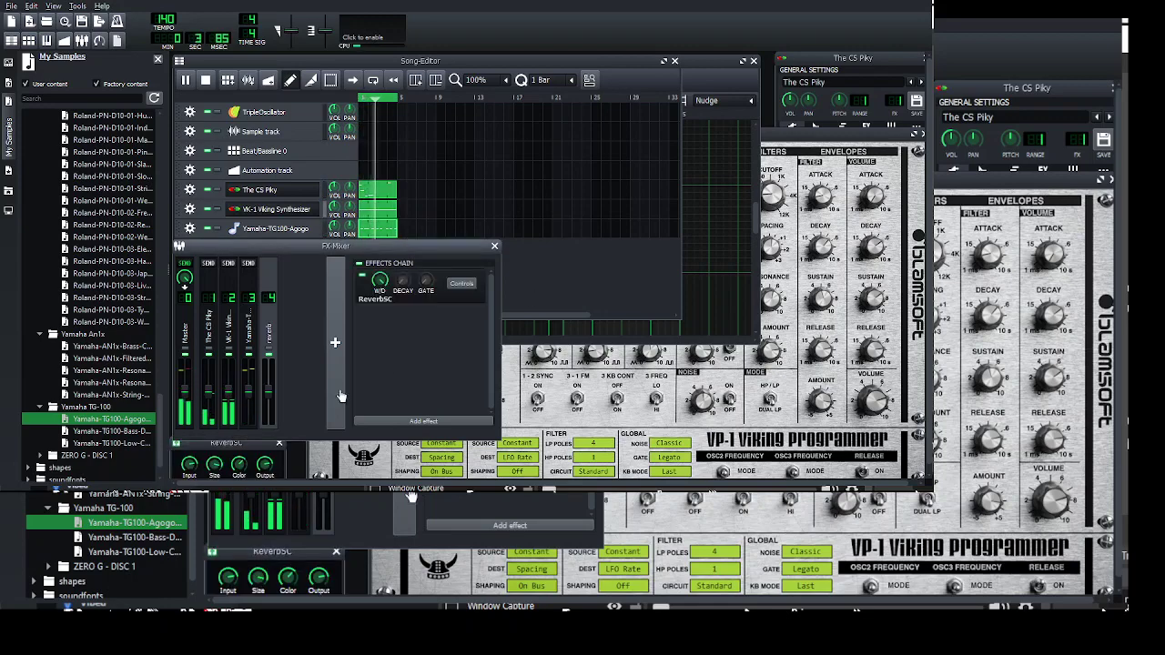
click(320, 410)
click(334, 332)
click(330, 414)
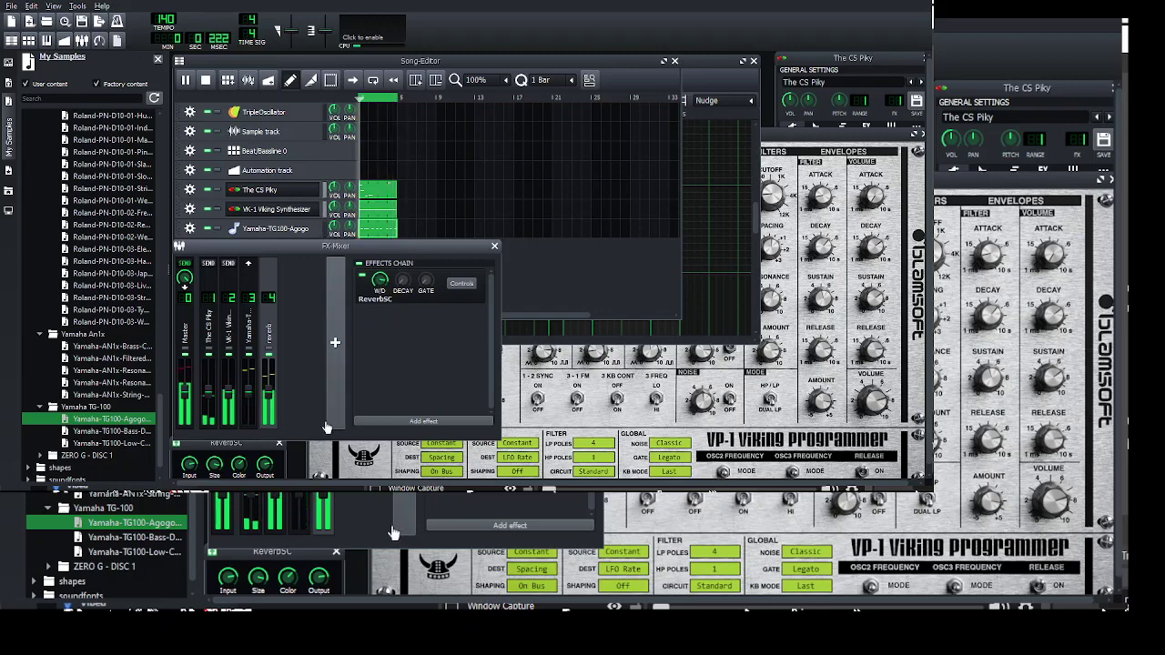
key(Left)
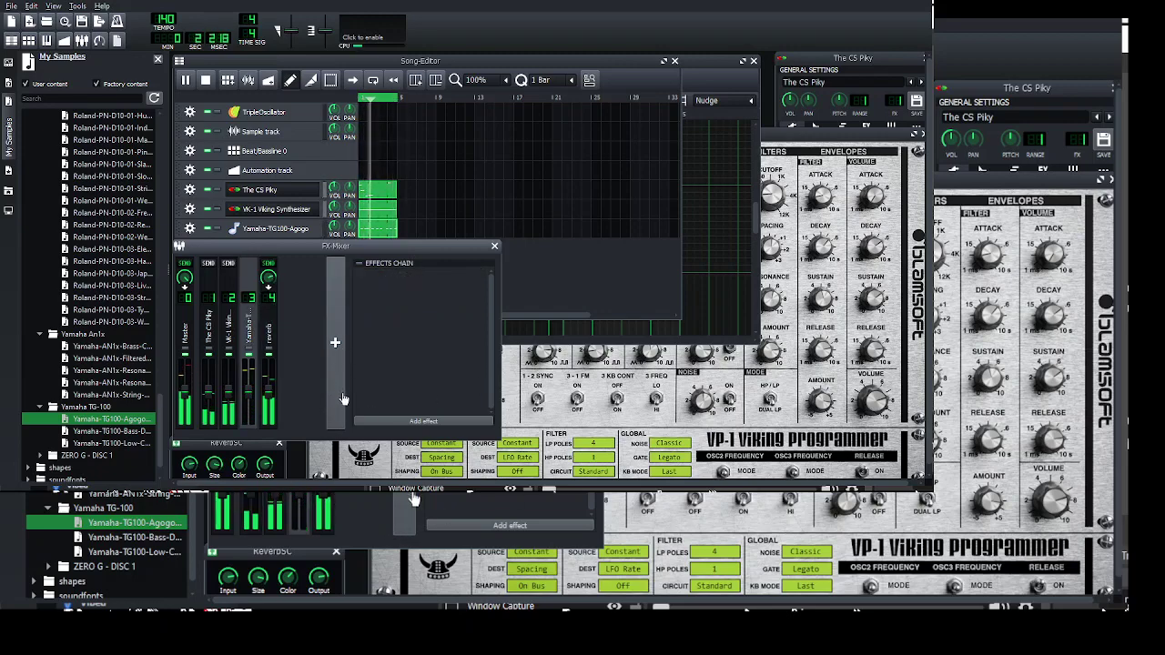
- Add an Equalizer after ReverbSC on the reverb channel and enable its low-pass band at about 4.2 kHz
key(Right)
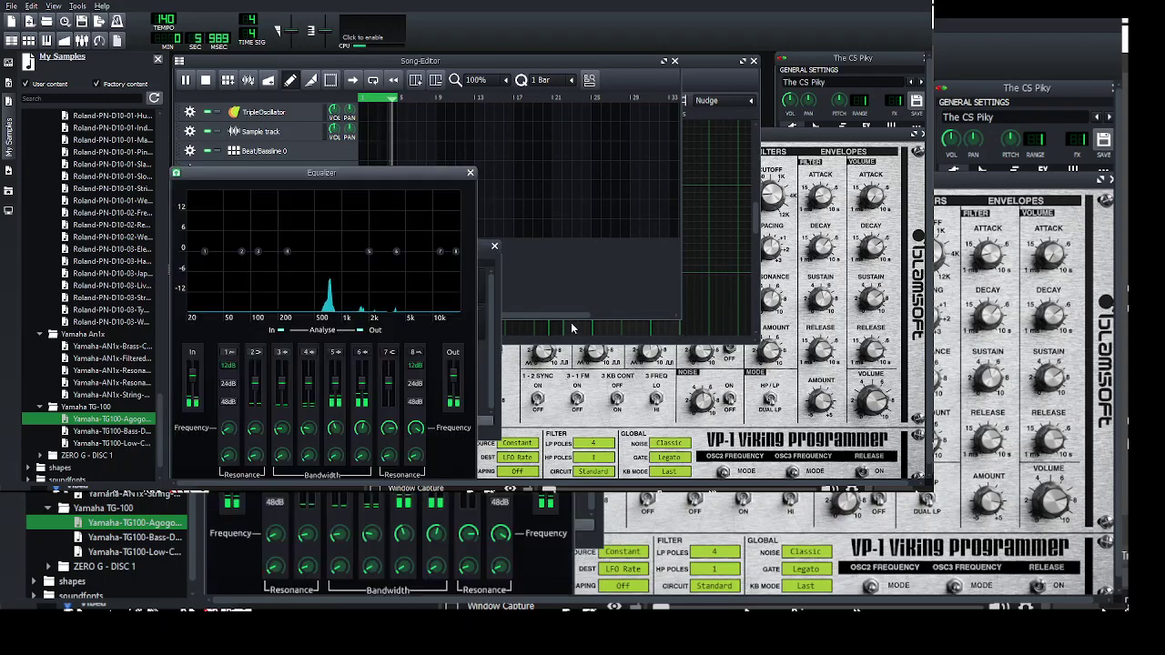
drag(569, 314, 503, 318)
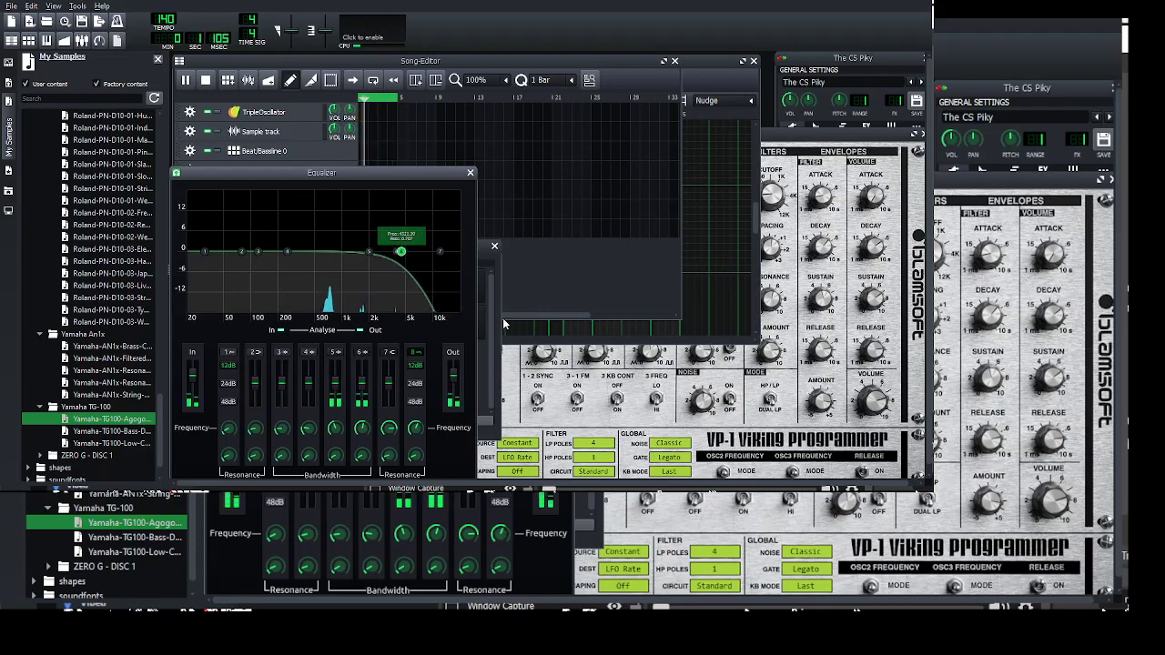
click(581, 217)
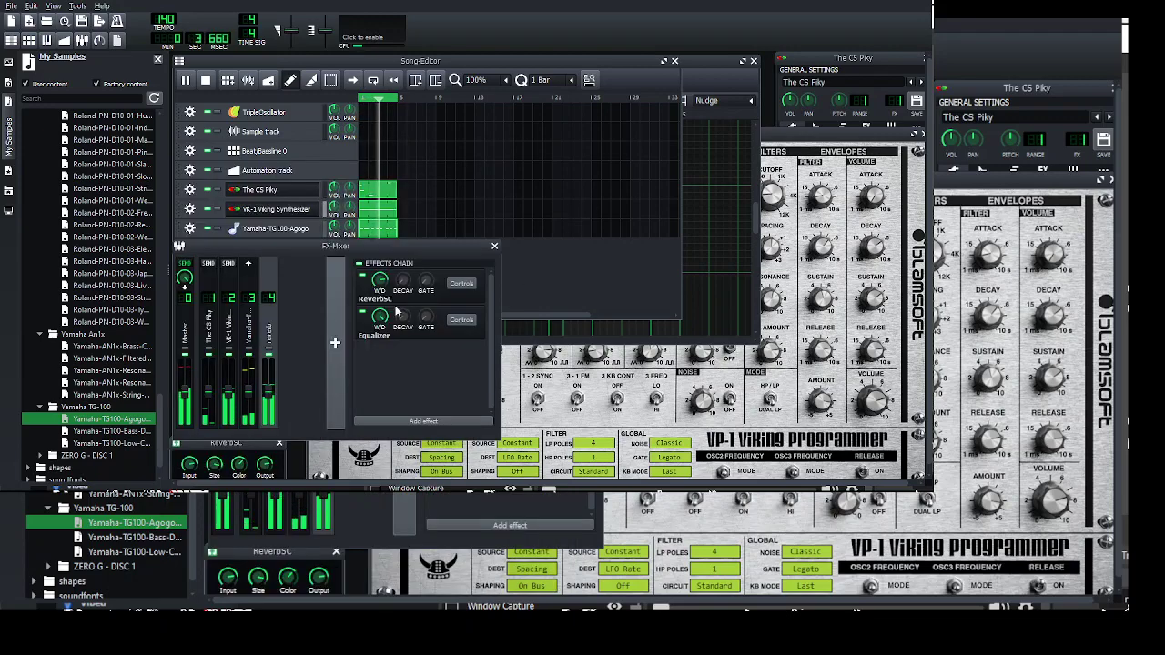
- Send The CS Piky mixer channel to the reverb channel
click(271, 413)
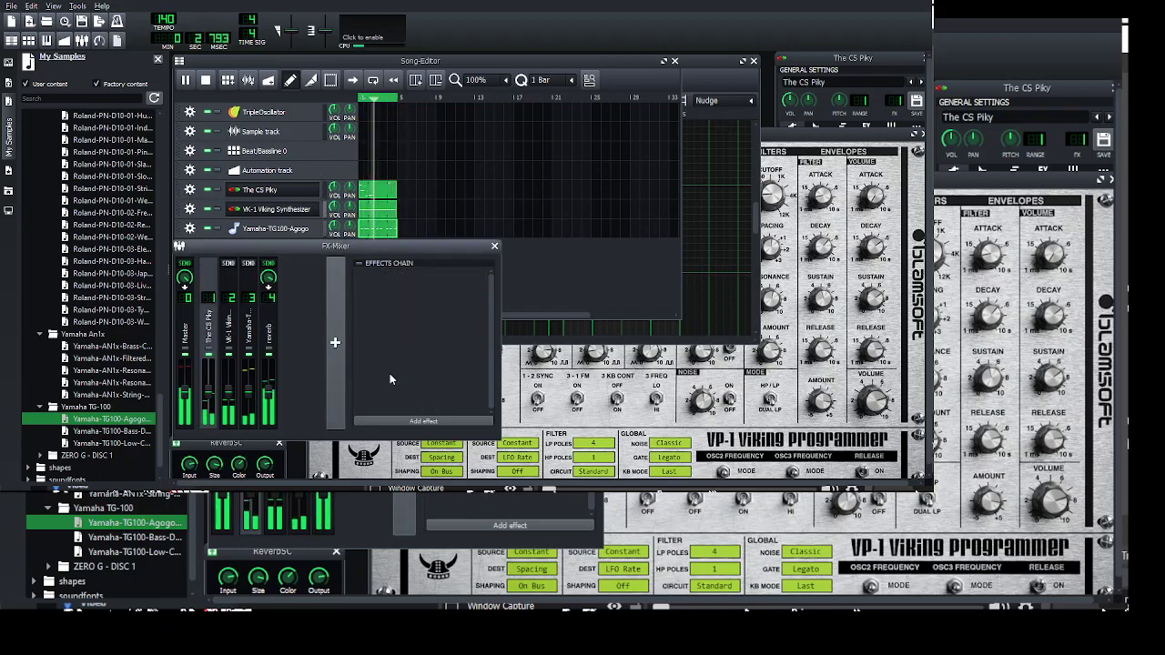
- Find Roland-D-20-Kick.wav in the sample browser and add it to the song as a new track
scroll(132, 338, up, 10)
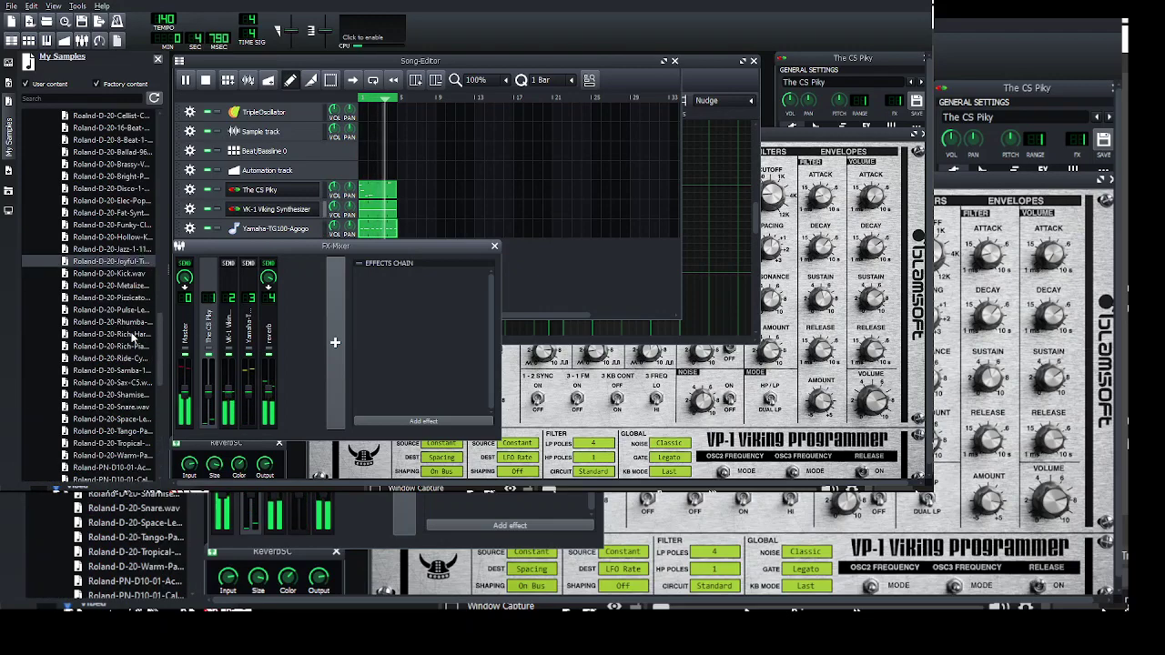
scroll(133, 339, up, 6)
scroll(133, 339, down, 3)
click(132, 335)
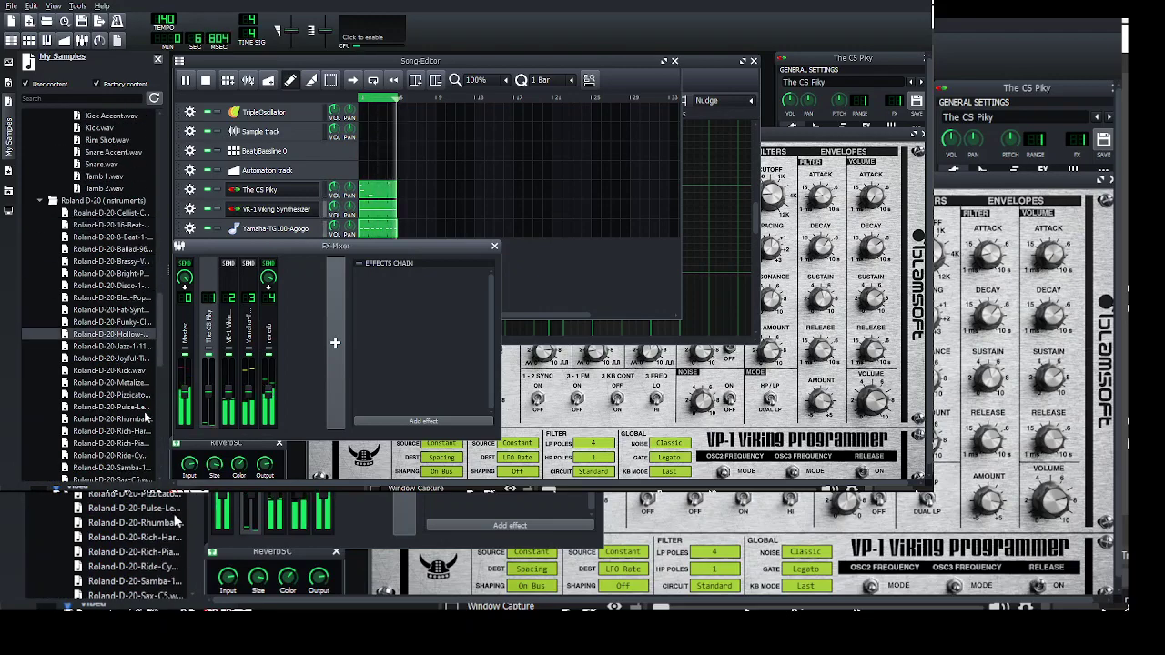
key(Down)
key(Down)
key(Down)
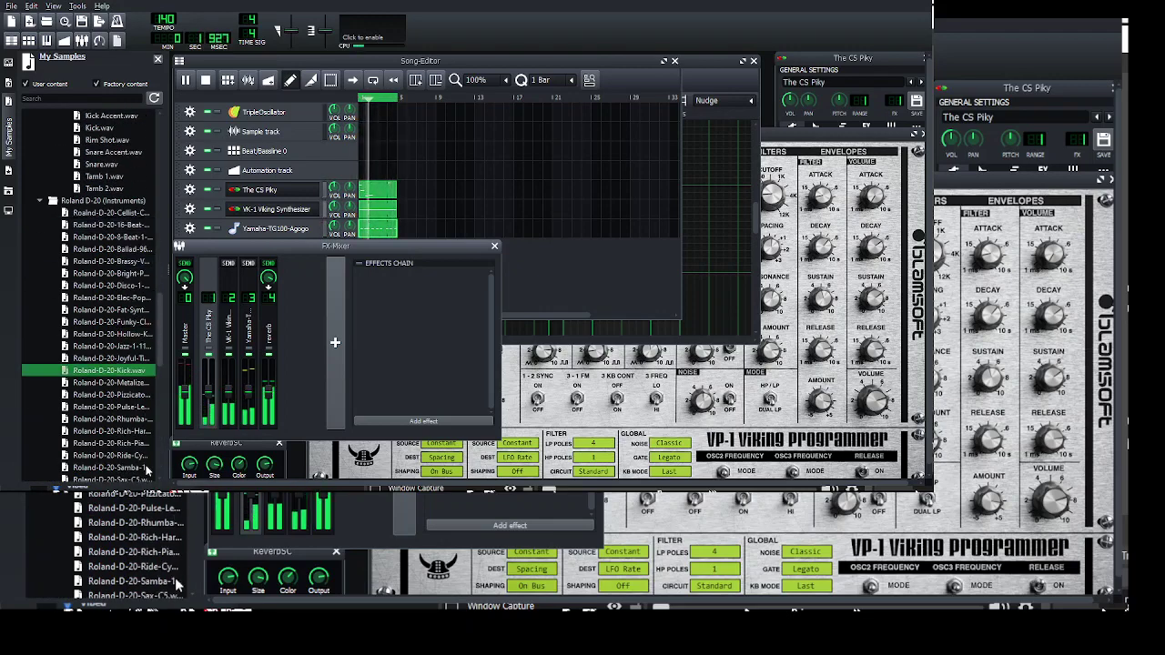
drag(684, 344, 683, 343)
click(677, 342)
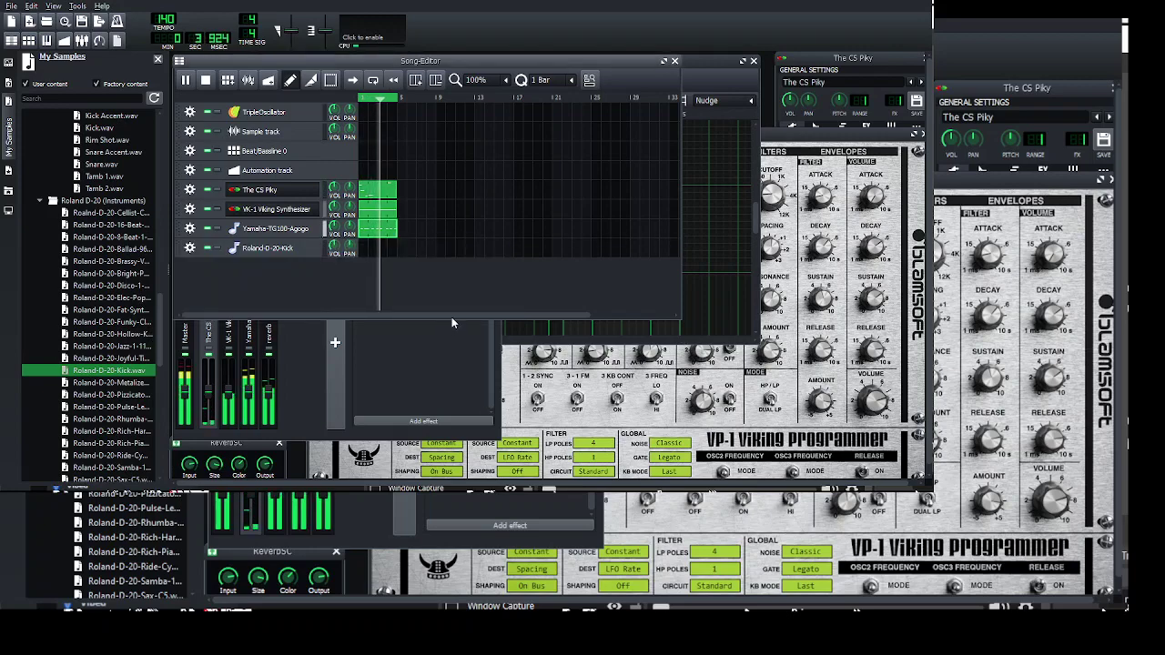
- Draw eight kick notes at half-bar intervals across four bars, and open the Roland-D-20-Kick instrument window
double_click(454, 314)
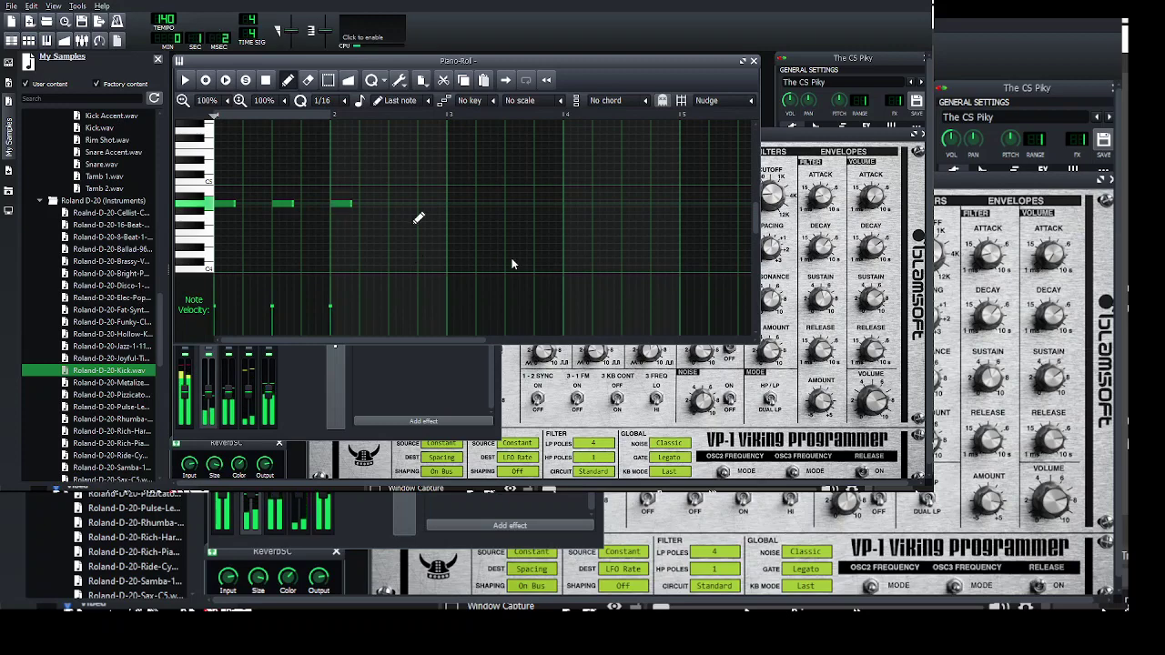
click(400, 204)
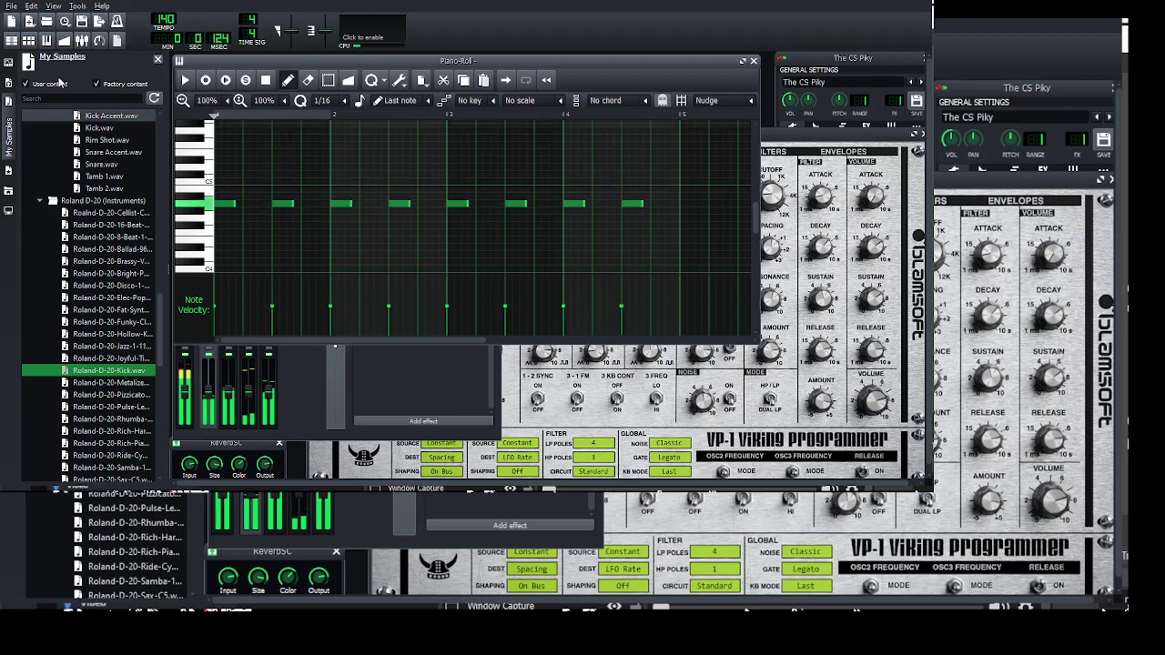
click(11, 42)
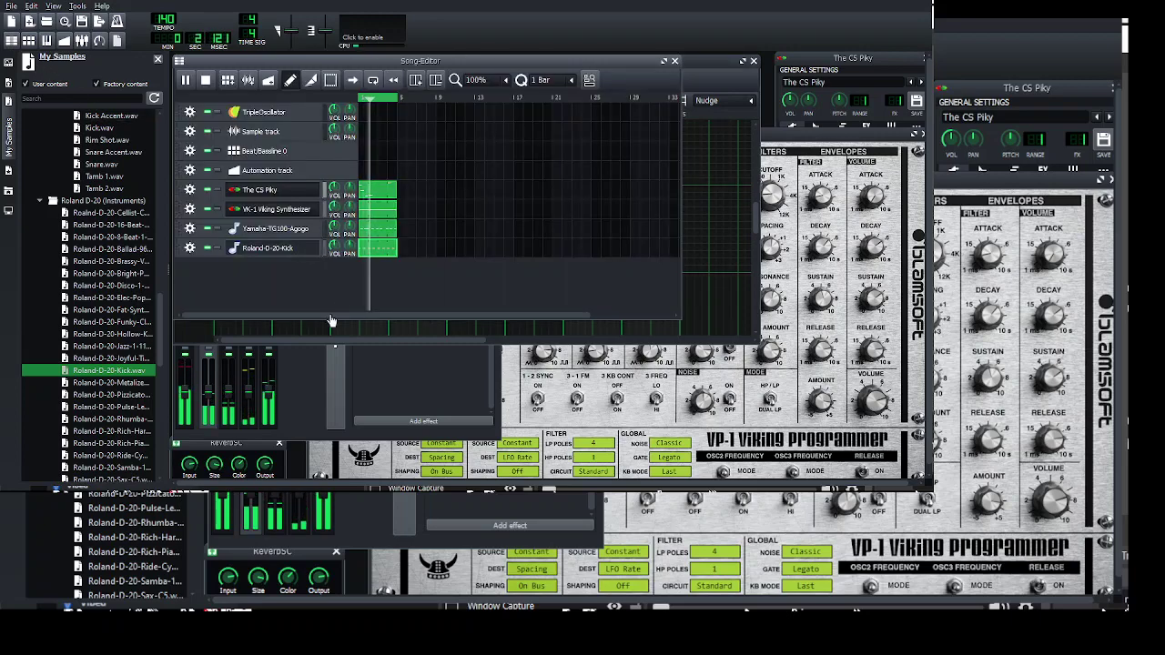
click(274, 249)
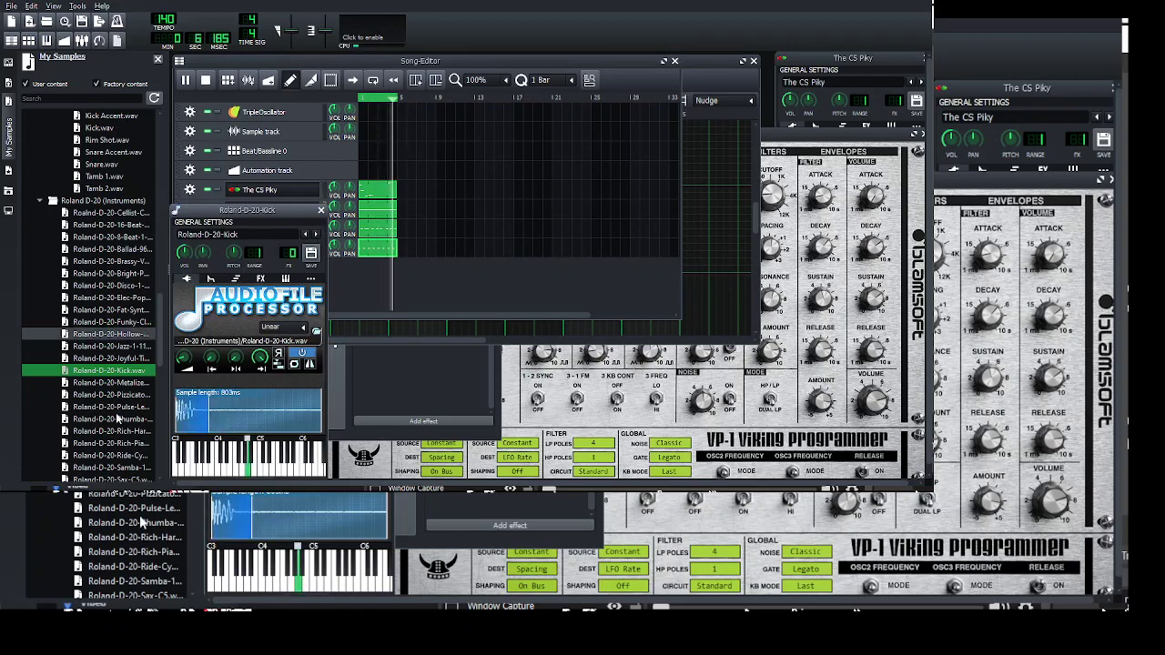
- Find and preview Roland-D-20-Snare.wav in the sample browser and add it to the song as a new track
scroll(116, 419, down, 5)
scroll(116, 419, down, 1)
click(109, 309)
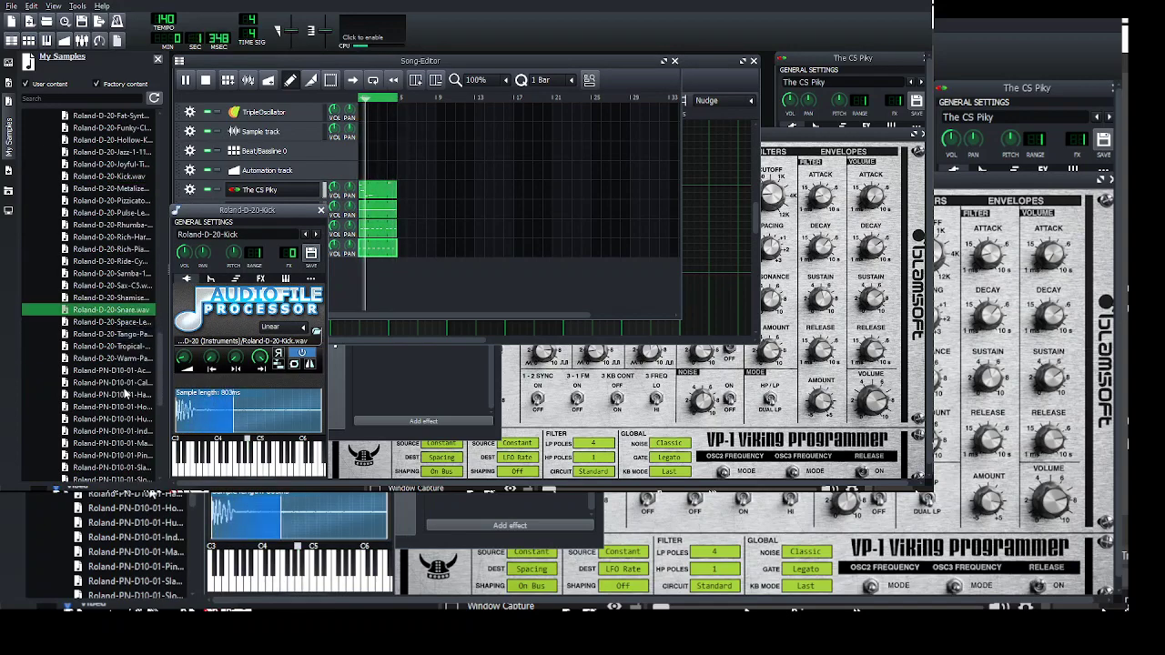
- Draw four snare notes in the Roland-D-20-Snare pattern, one at the middle of each of the four bars
double_click(454, 331)
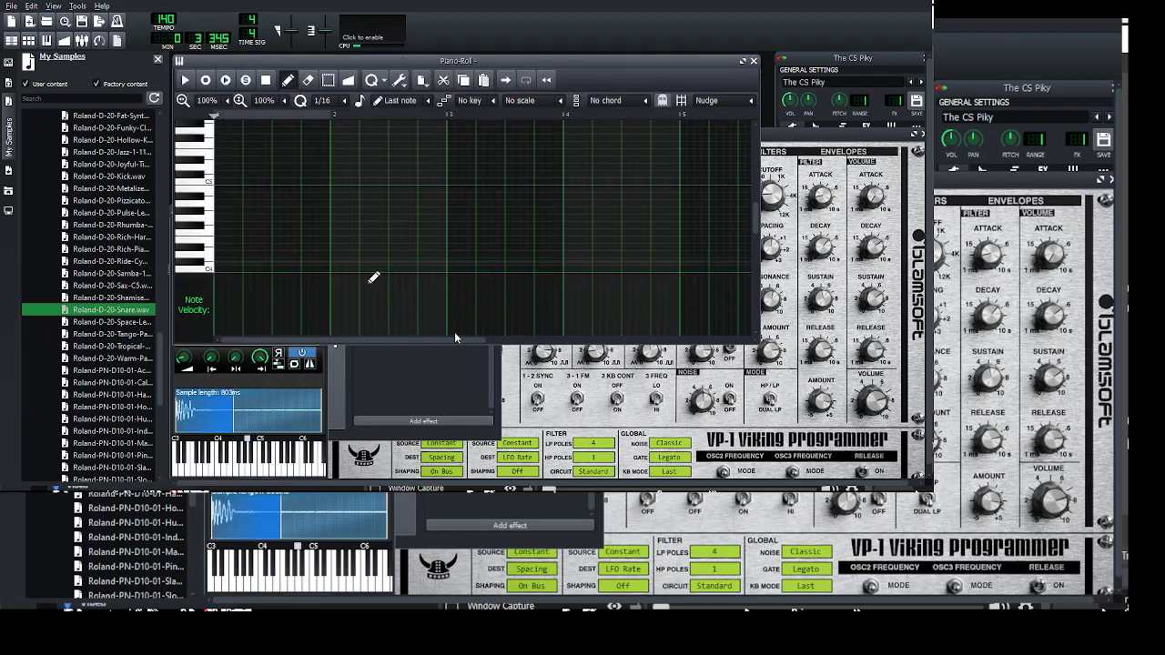
click(282, 203)
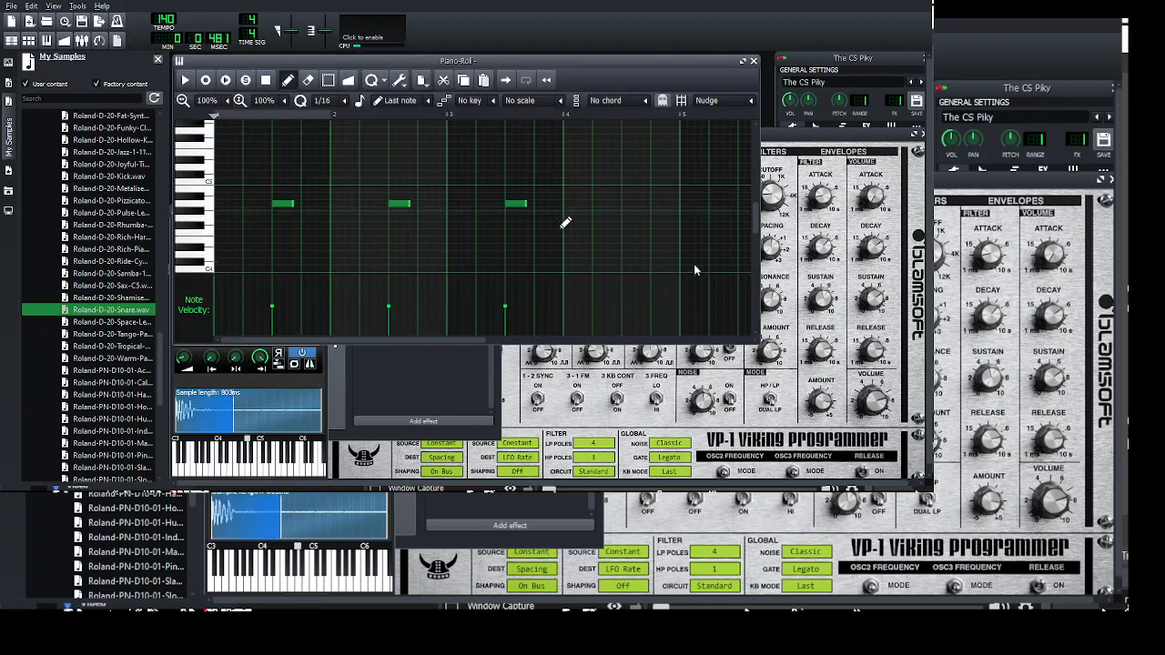
click(634, 204)
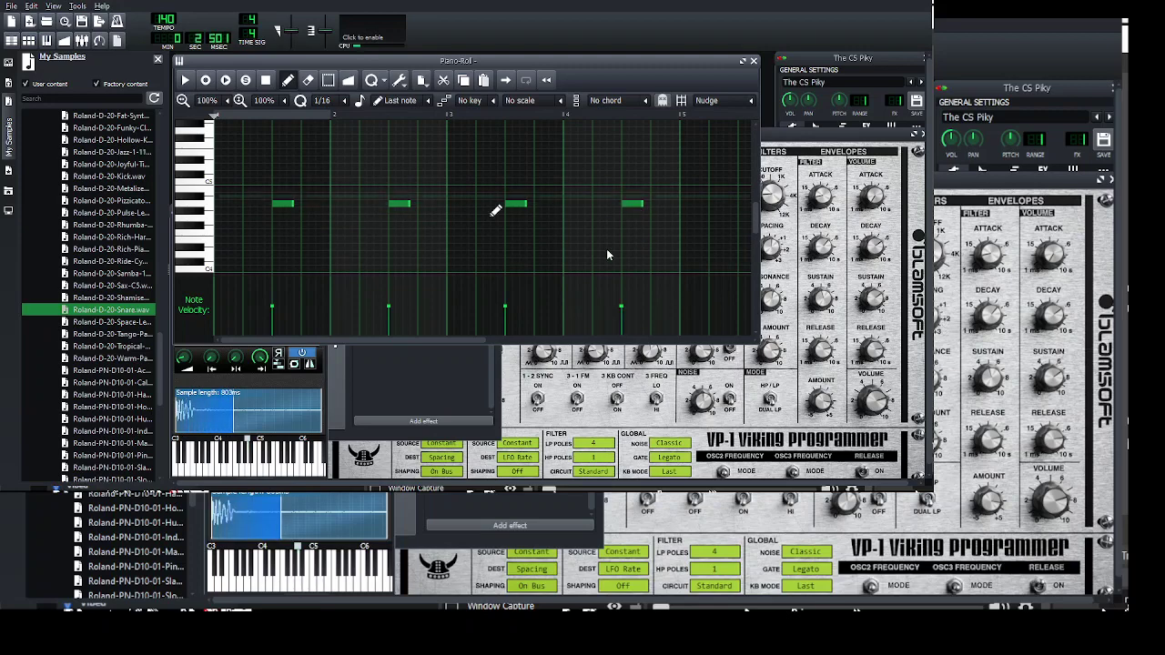
click(11, 42)
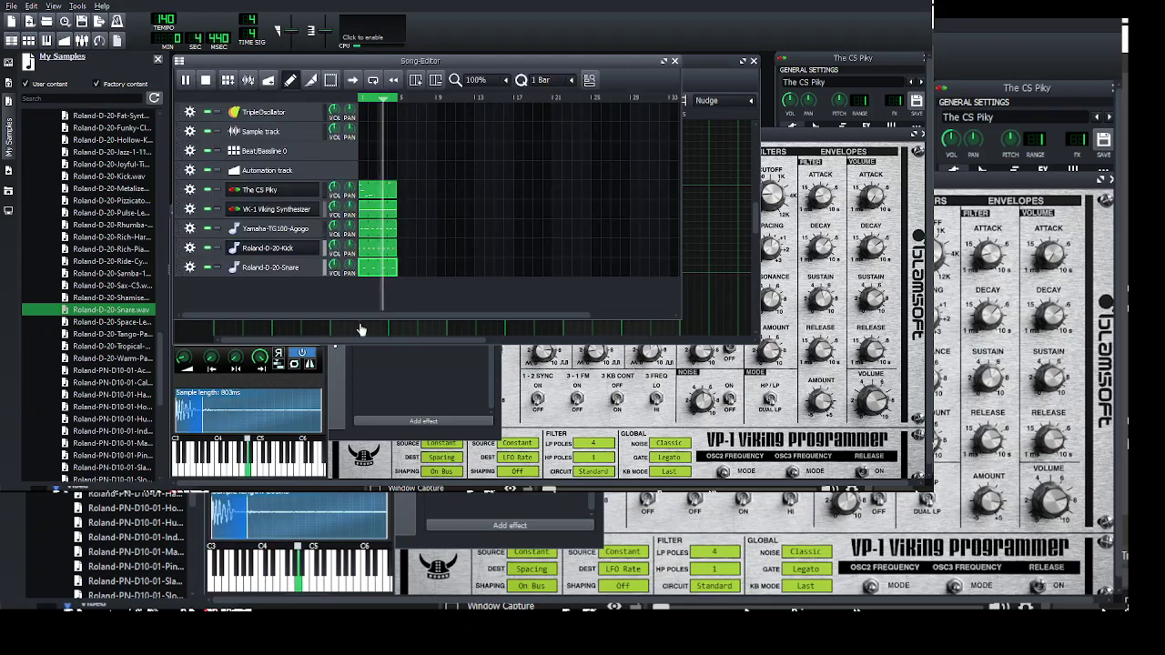
- Assign the Roland-D-20-Kick and Roland-D-20-Snare tracks to new mixer channels 5 and 6 and show the FX-Mixer
click(278, 268)
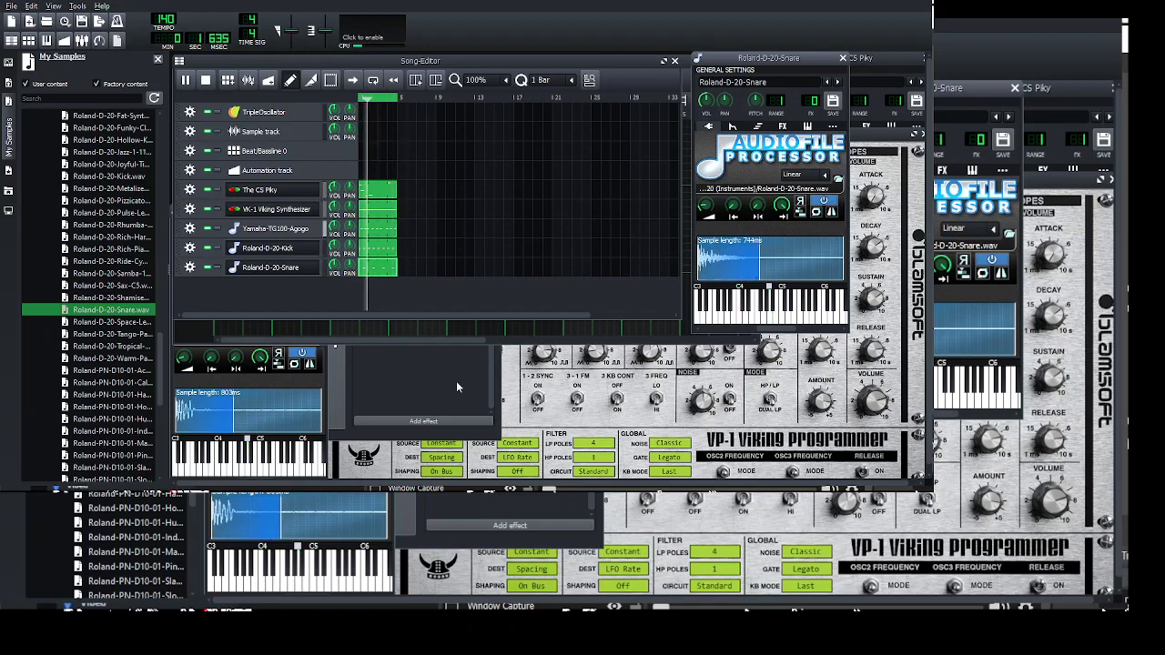
click(276, 228)
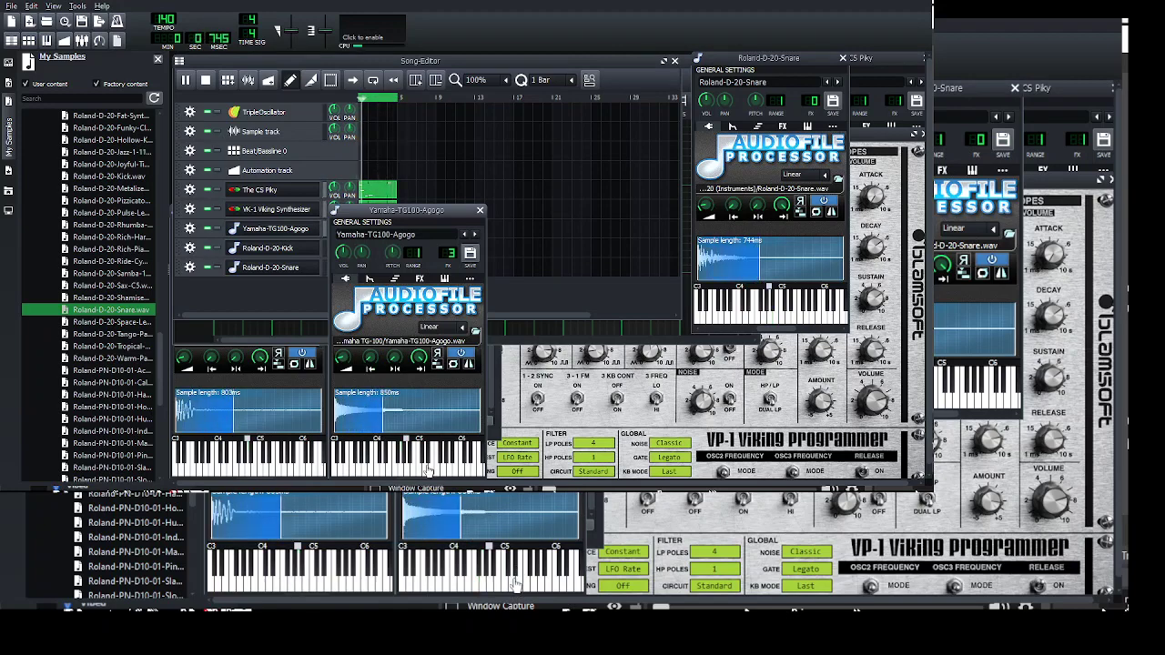
click(233, 313)
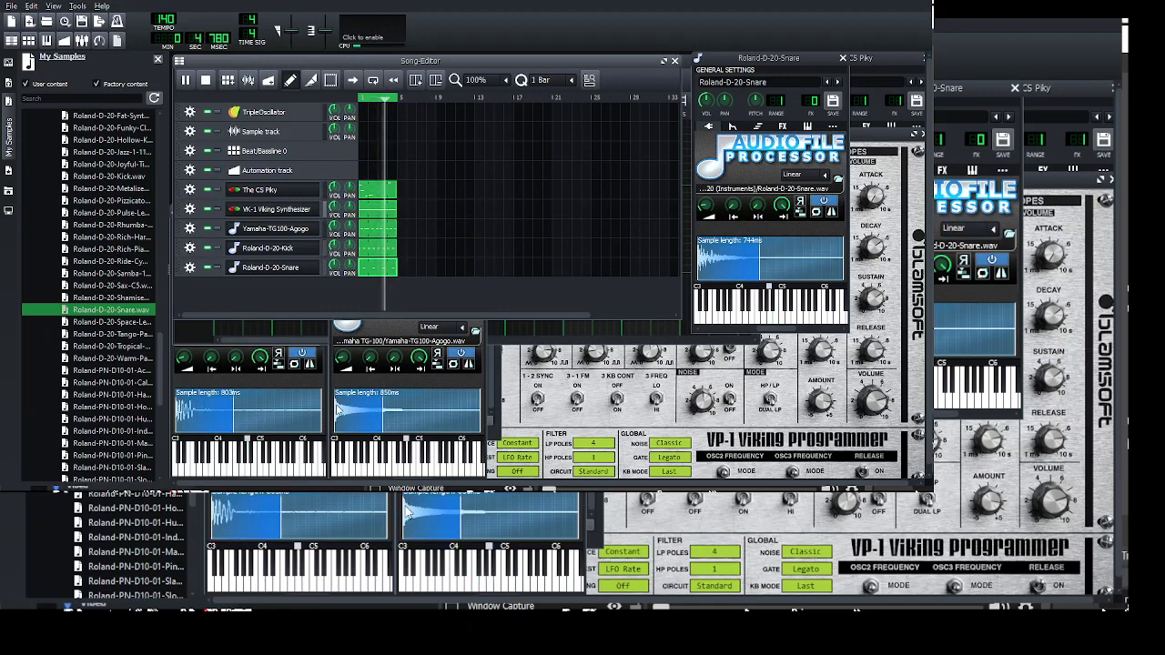
key(F9)
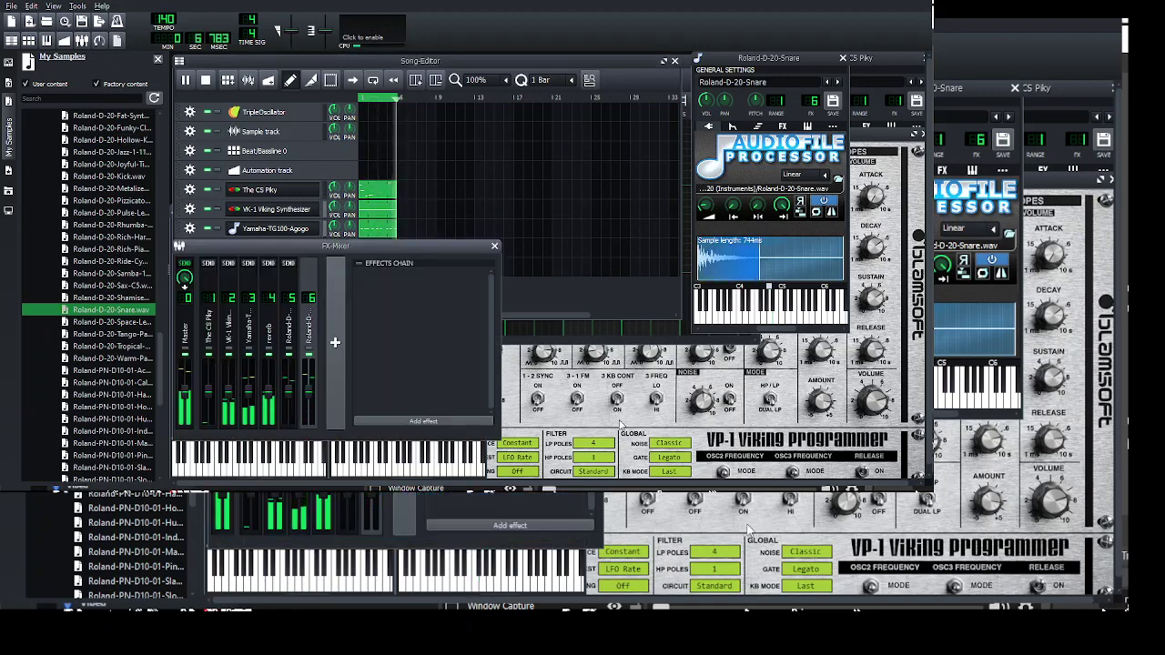
- Widen the FX-Mixer, add a seventh channel and name it percussion
drag(501, 383, 567, 384)
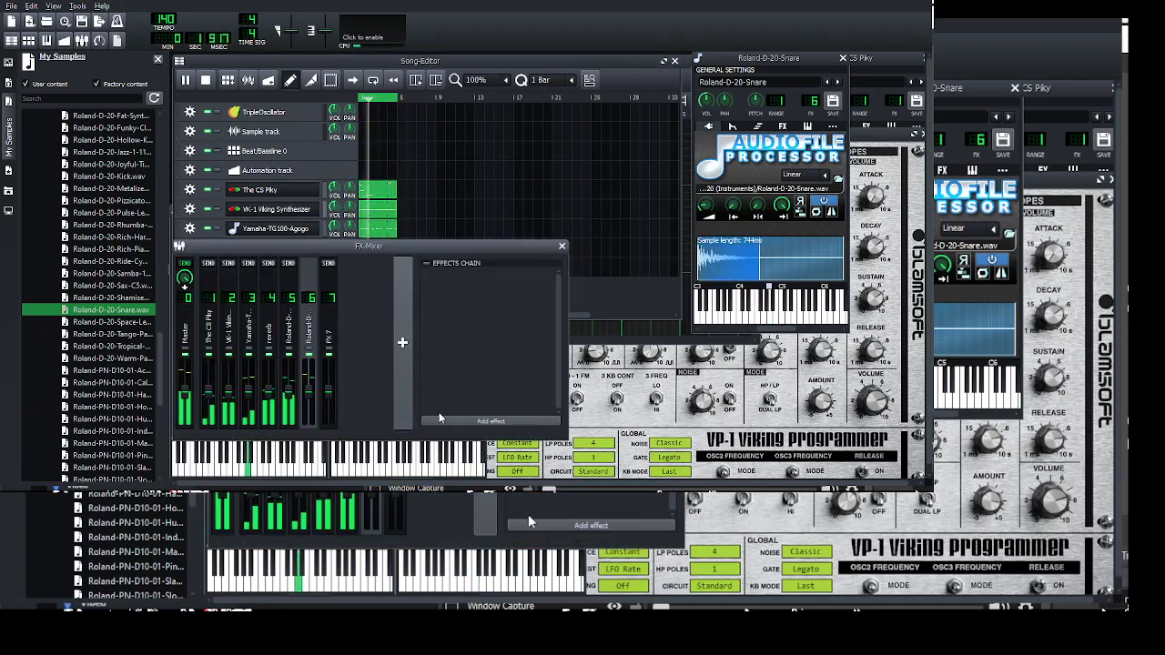
text(percussion)
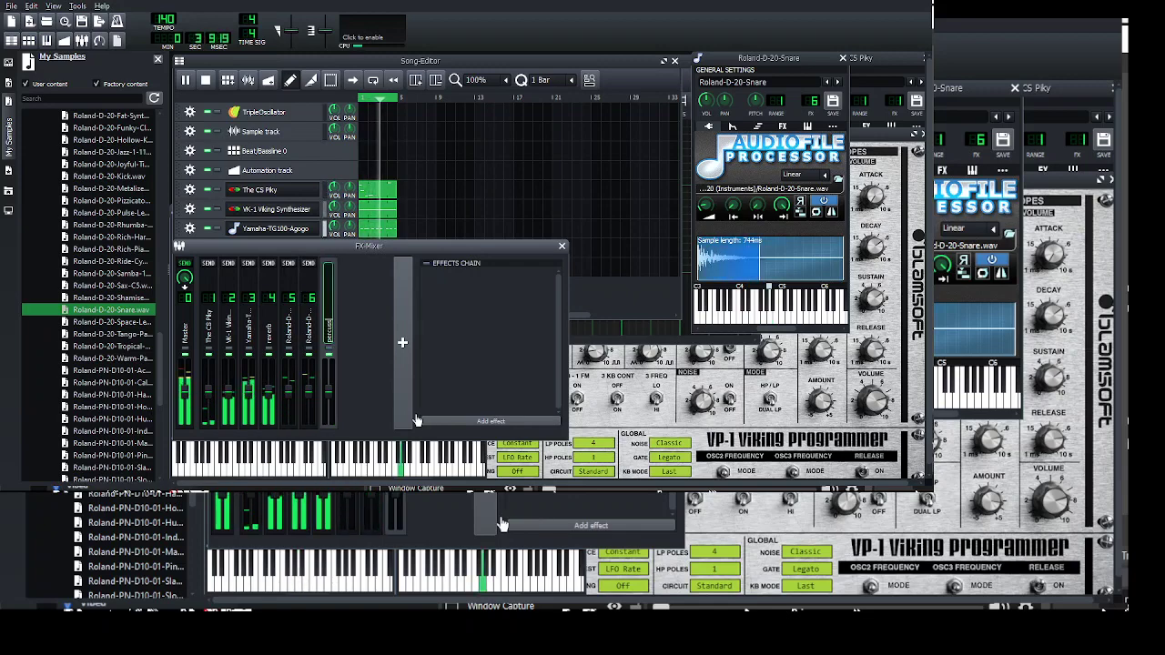
key(Return)
- Send the kick channel 5 and the snare channel 6 to the percussion channel
key(Left)
key(Left)
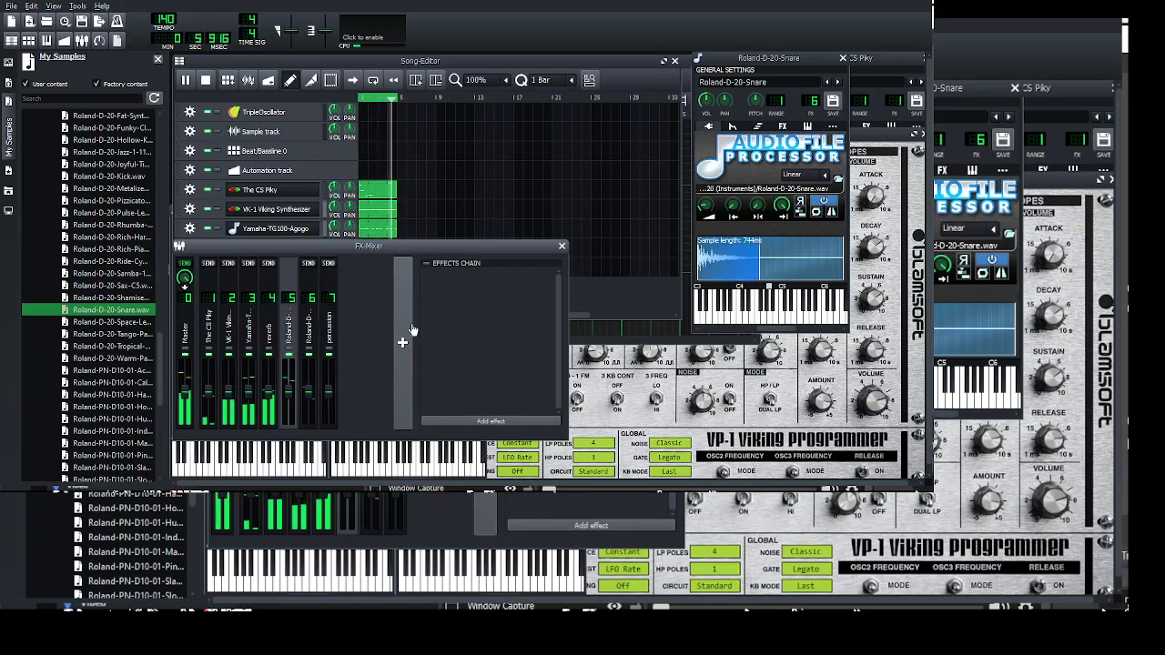
click(328, 263)
click(308, 318)
click(329, 263)
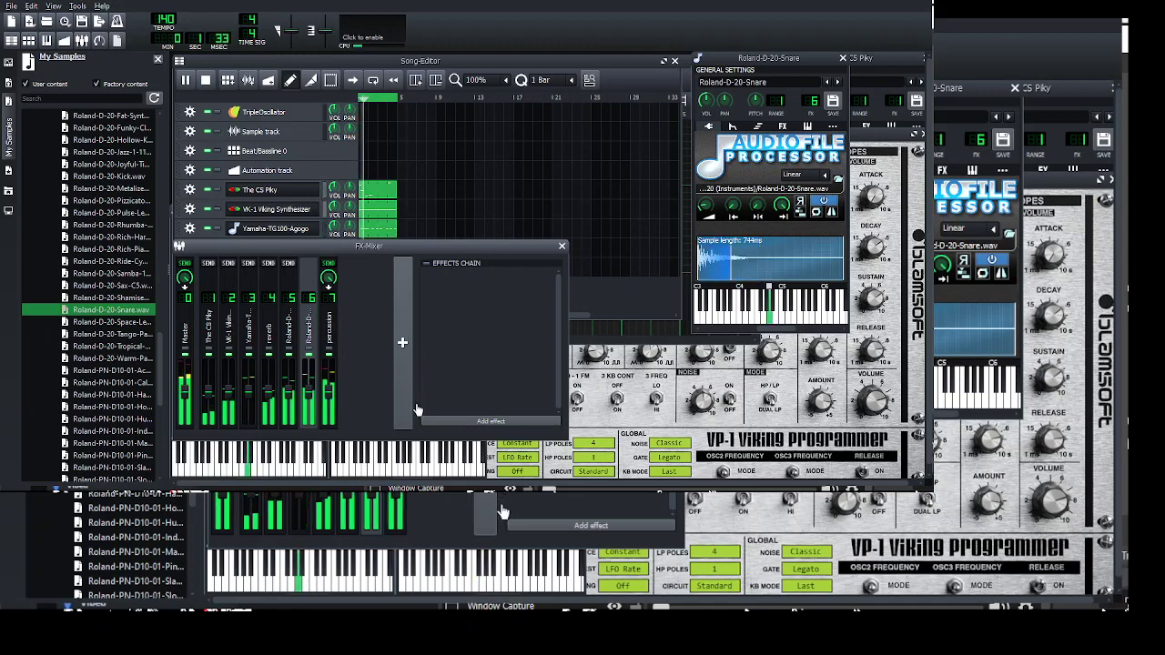
- Add an Equalizer to the percussion channel with its low-pass band at about 200 Hz and high-pass band at about 35 Hz
key(Right)
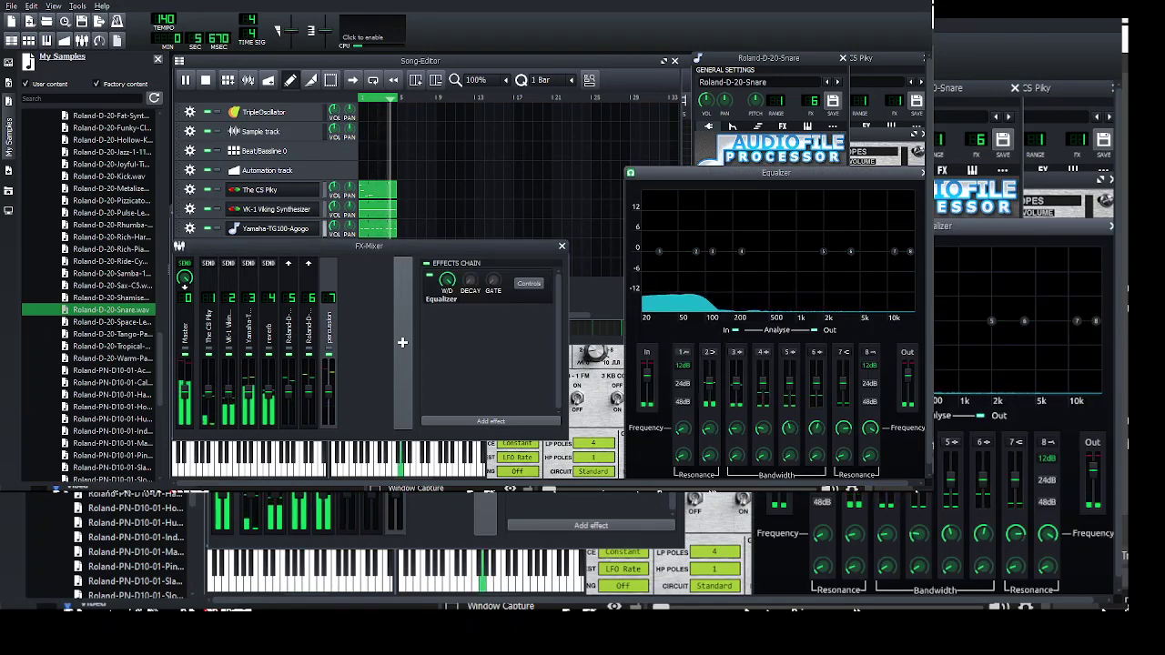
click(910, 252)
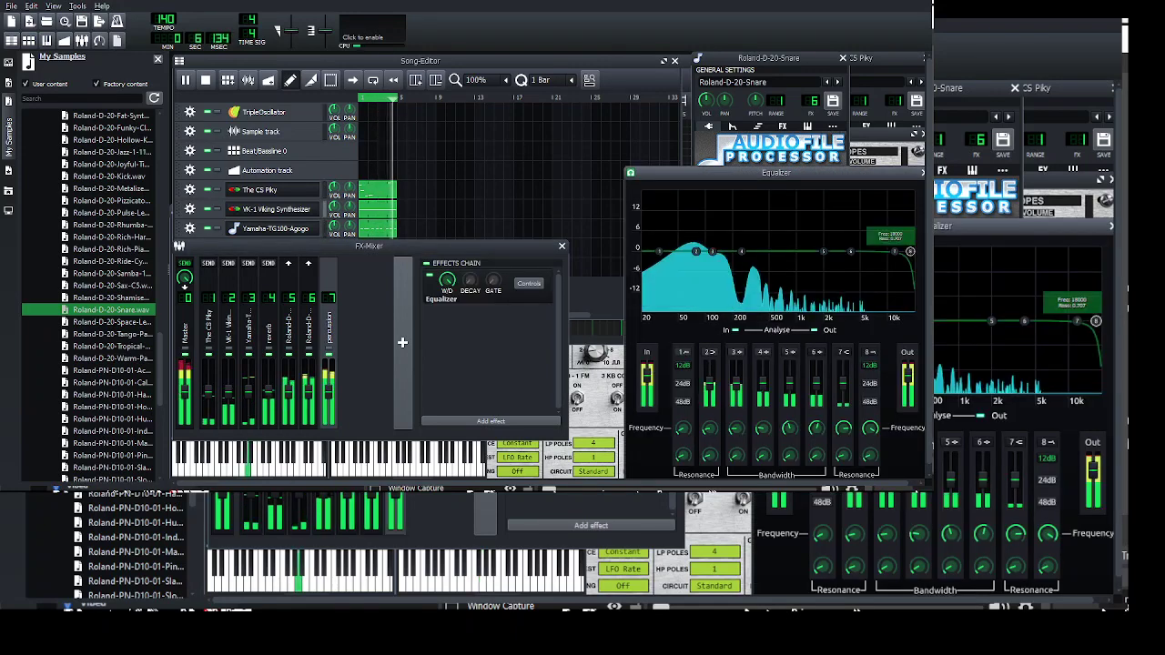
drag(909, 251, 737, 251)
drag(659, 252, 668, 251)
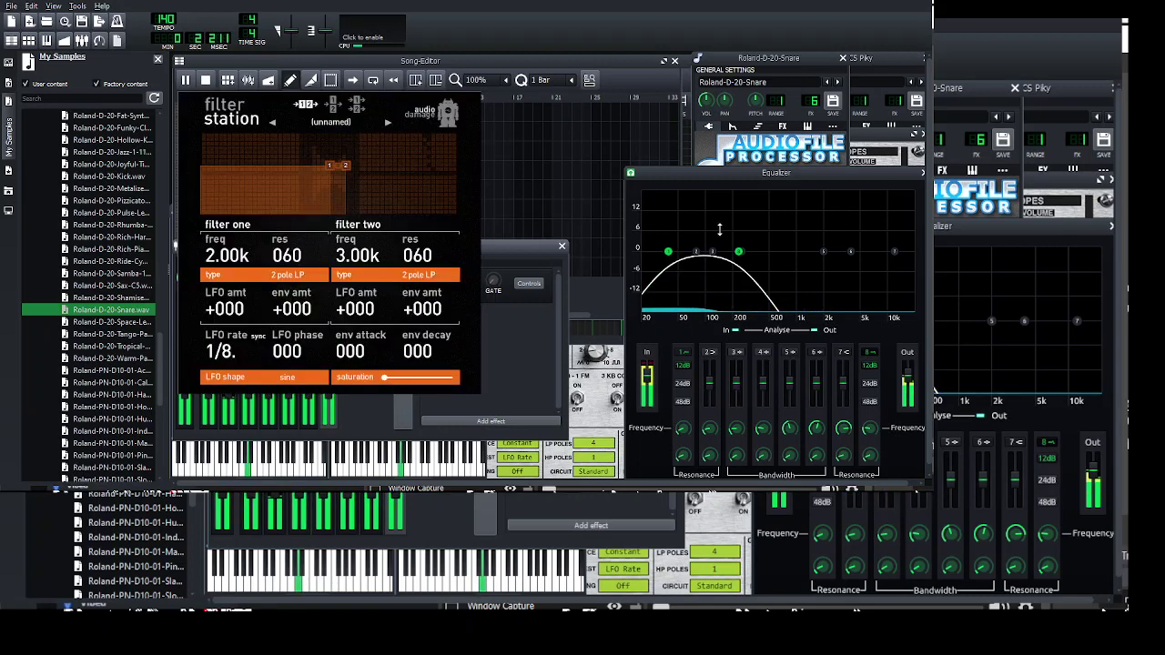
- Add Filterstation to the percussion channel, setting filter one to frequency 107, resonance 019 and filter two to 7.79k, resonance 013
mouse_move(434, 210)
mouse_down()
mouse_move(489, 246)
mouse_move(481, 180)
mouse_move(325, 238)
mouse_move(318, 168)
mouse_move(319, 248)
mouse_up()
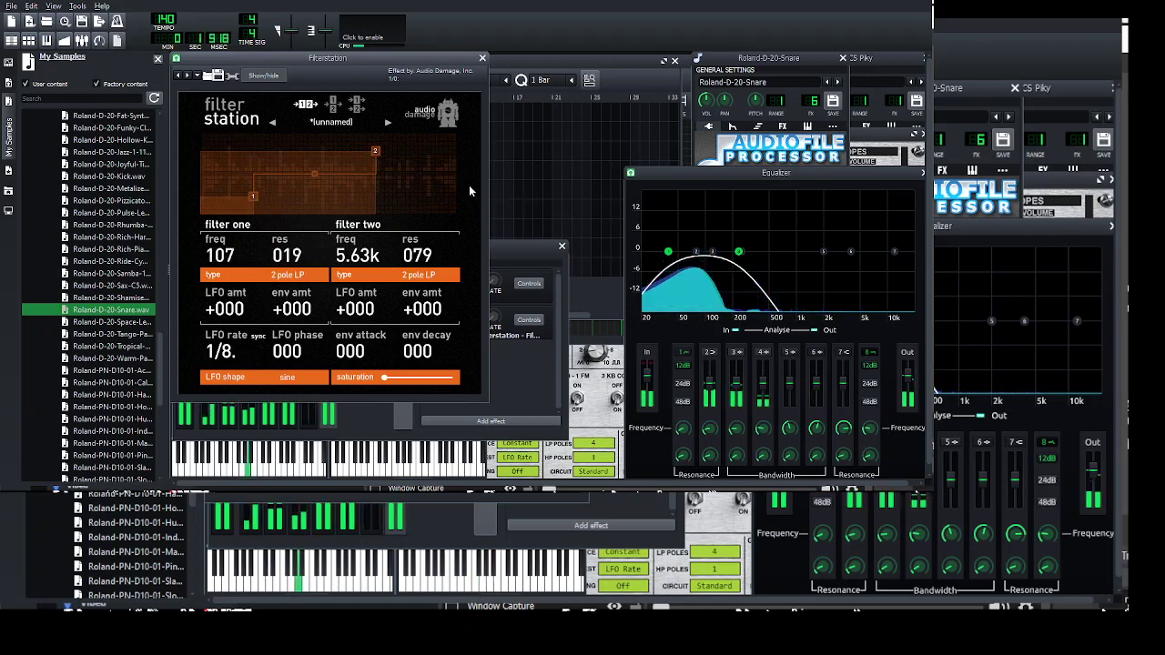
drag(487, 234, 492, 251)
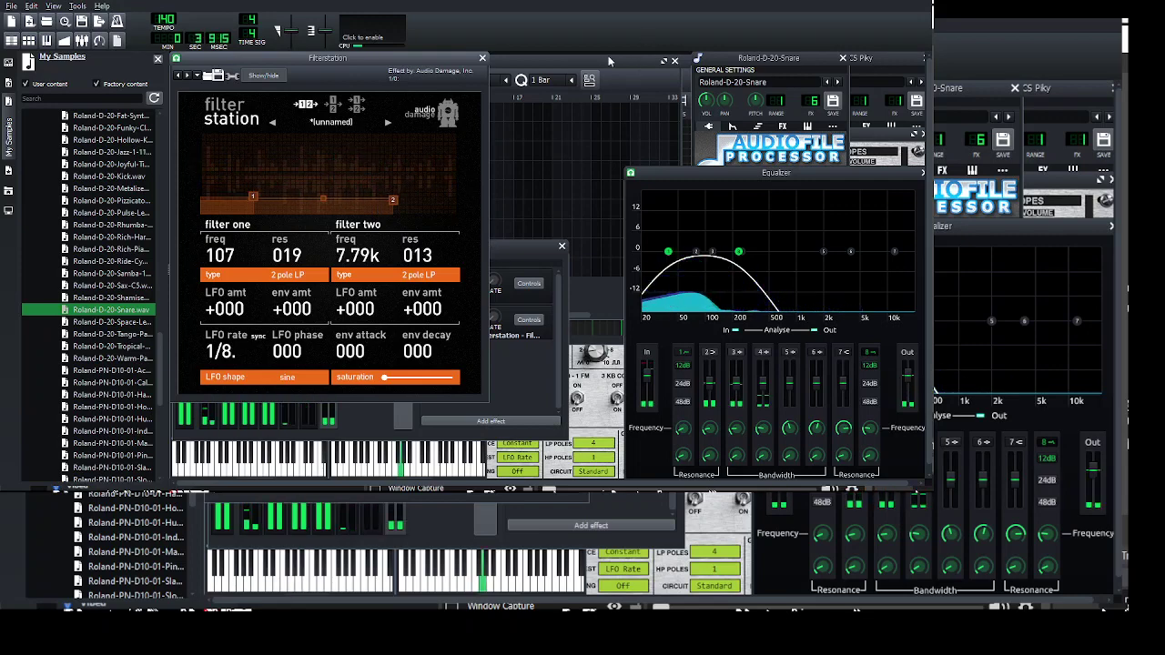
click(482, 58)
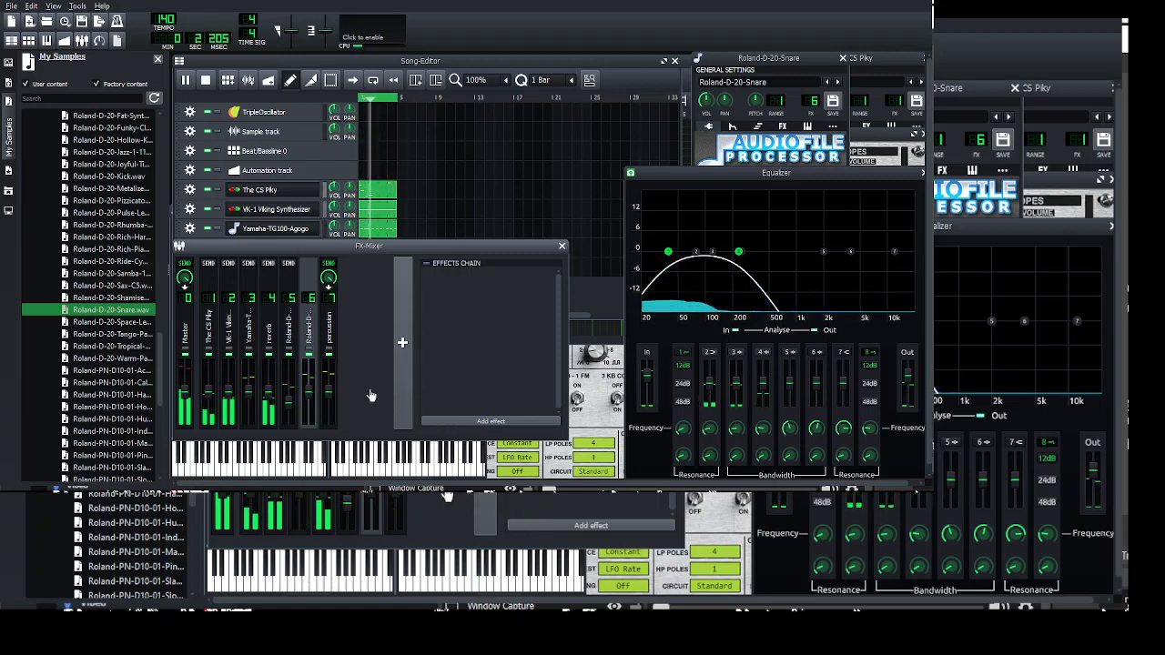
key(Right)
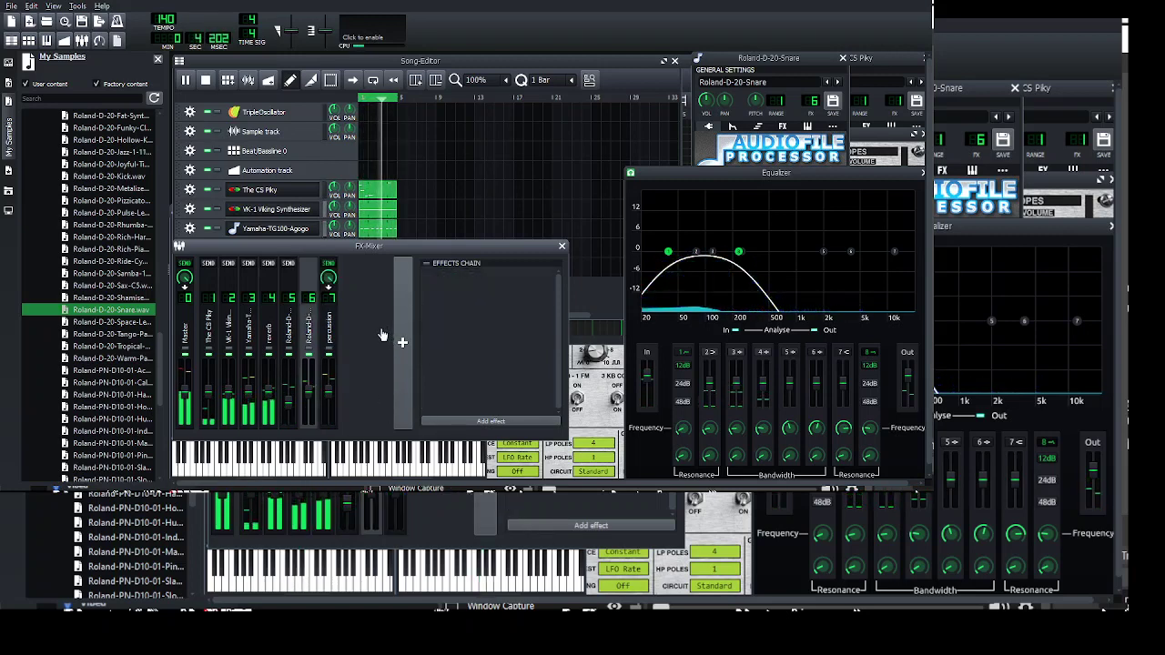
key(Right)
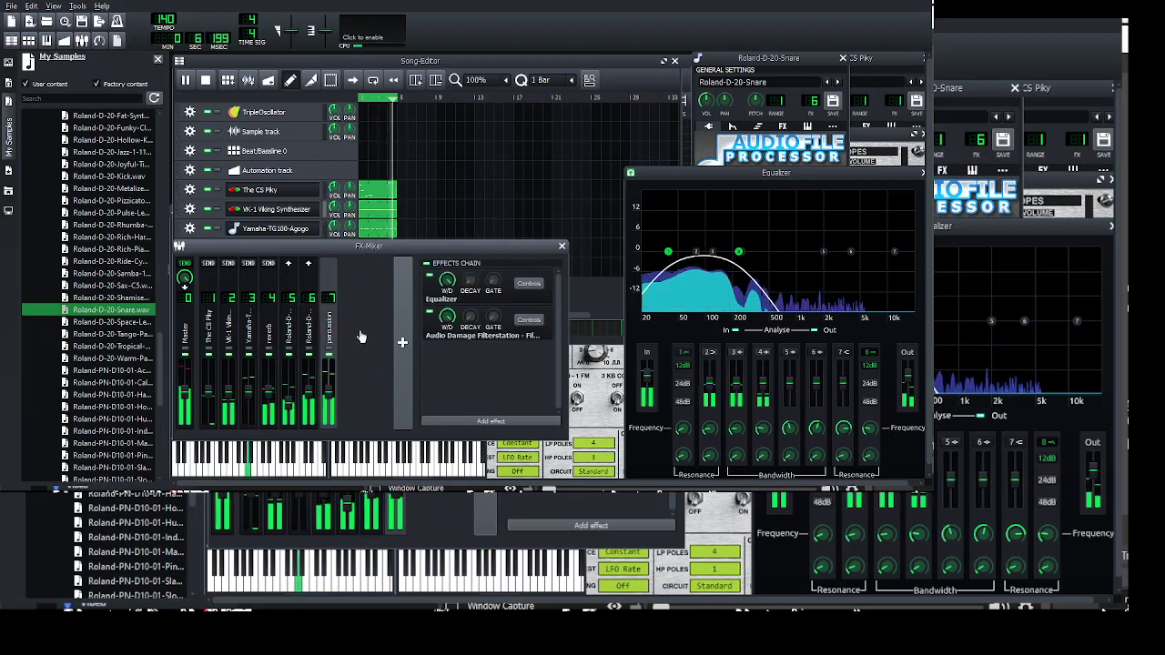
key(Left)
key(Left)
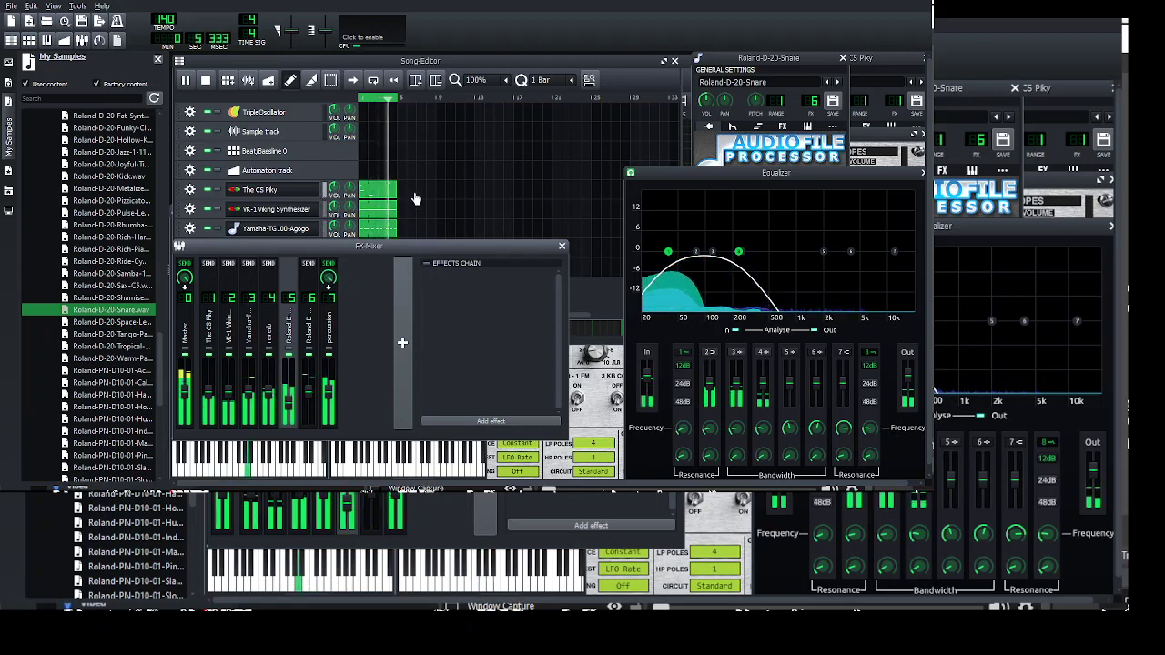
- Move Filterstation ahead of the Equalizer on the percussion channel and load its "one nice lowpass" preset
key(Right)
key(Right)
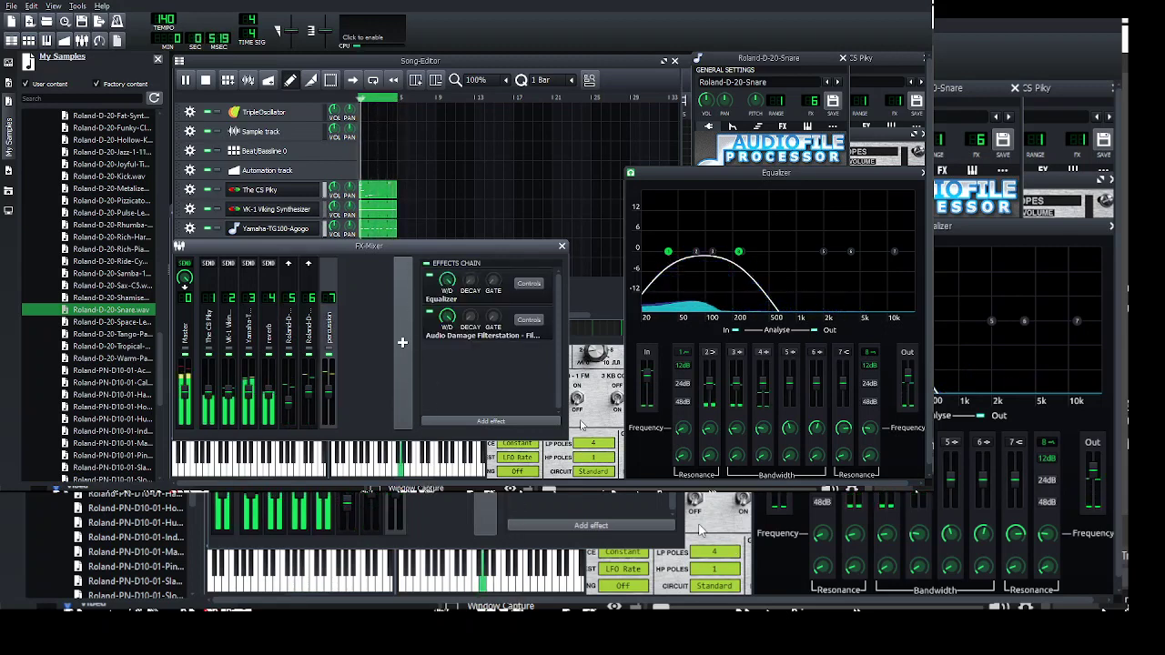
click(607, 449)
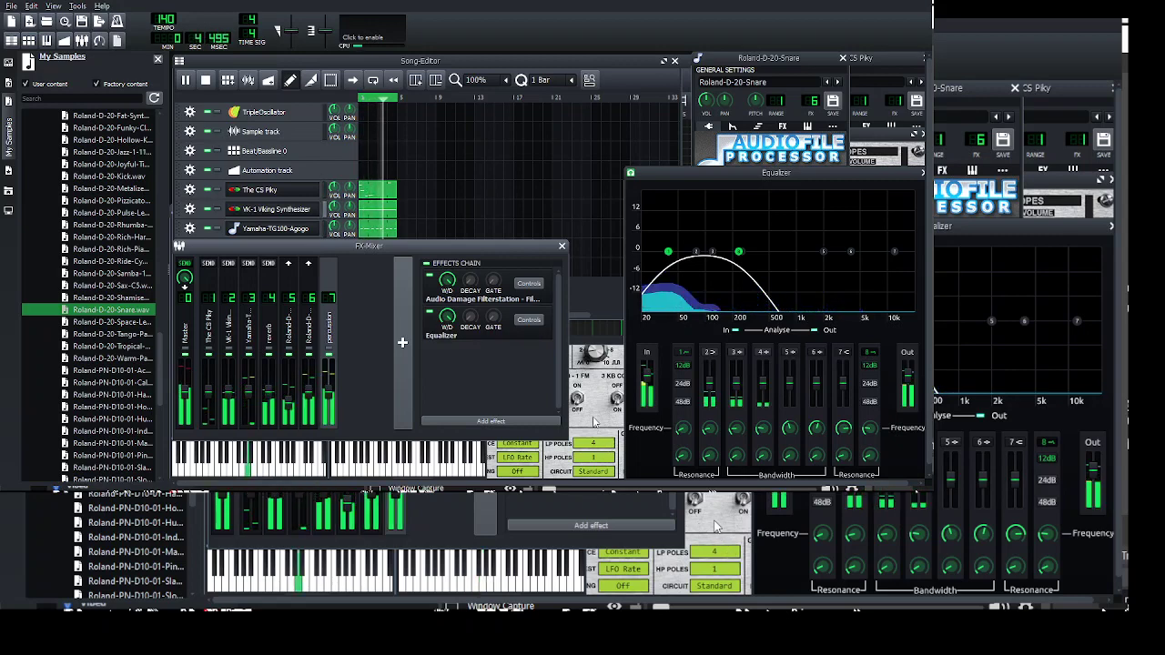
click(528, 283)
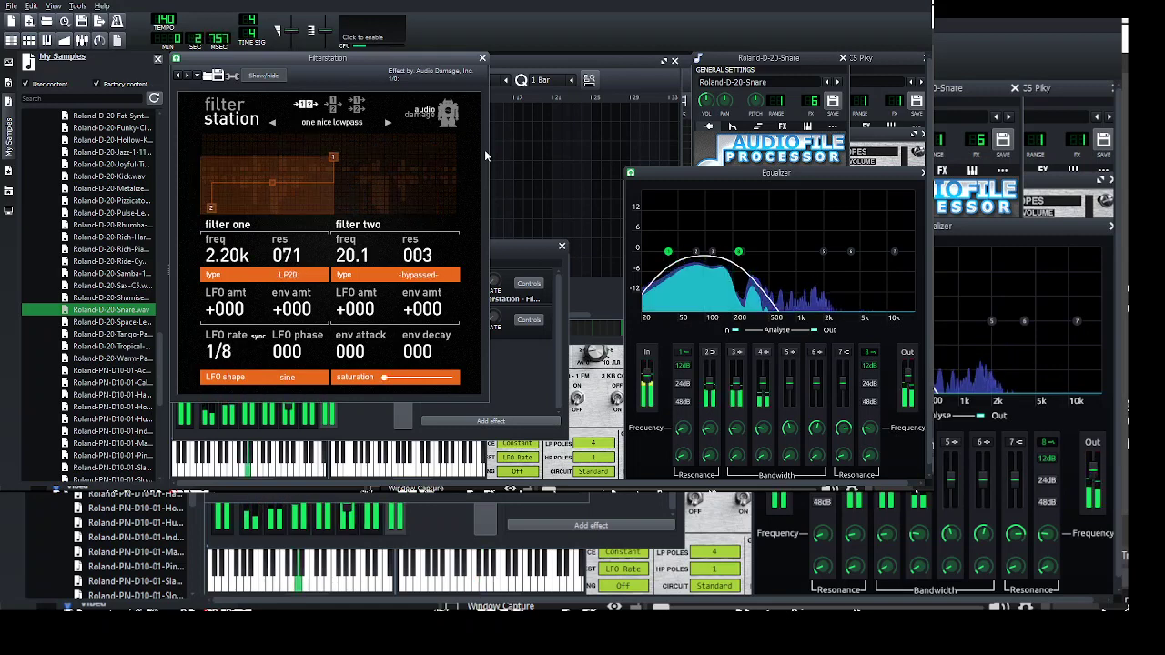
click(482, 58)
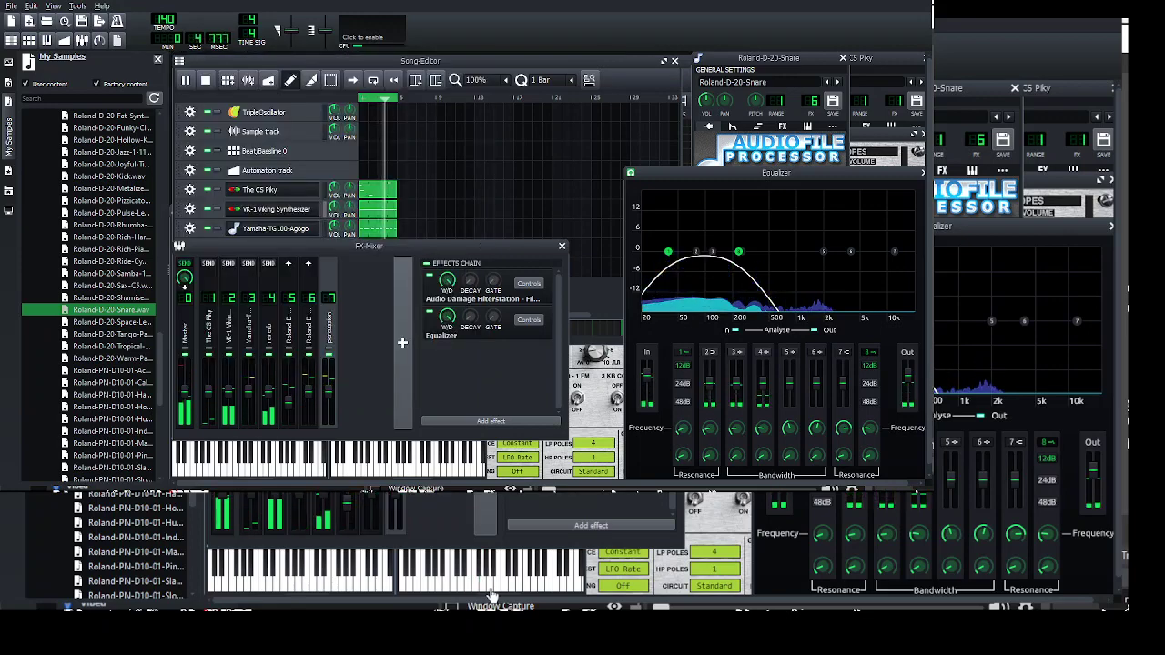
- Add Filterstation to snare channel 6, setting filter one to frequency 728, resonance 037 and filter two to 10.2k, resonance 066
click(310, 329)
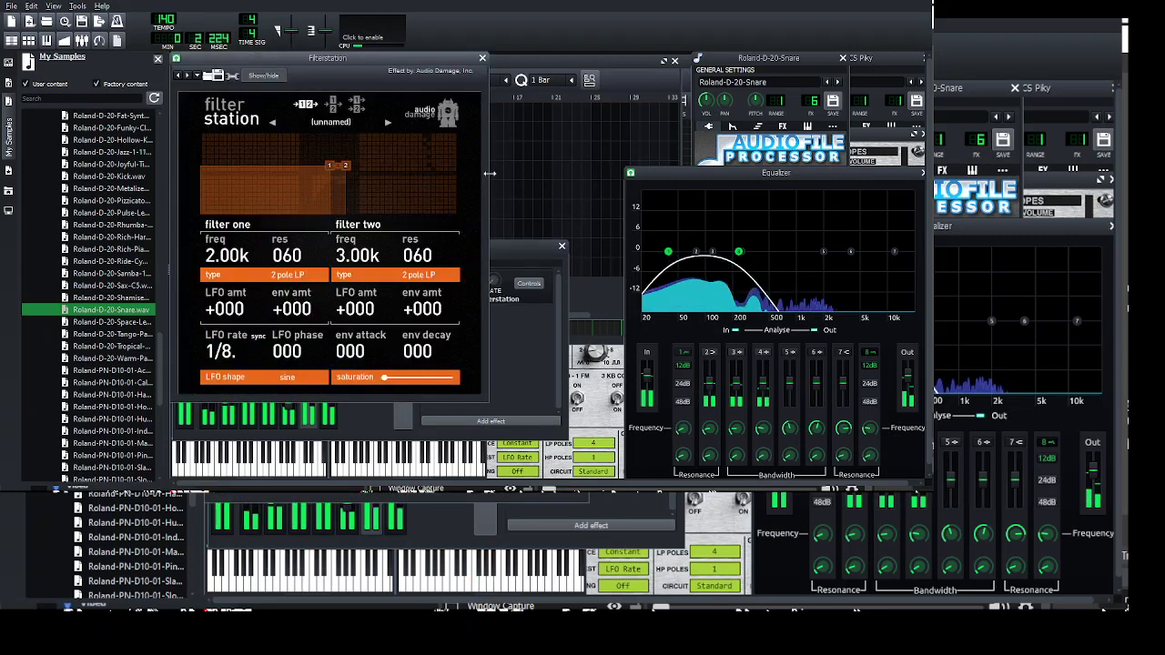
drag(345, 165, 409, 161)
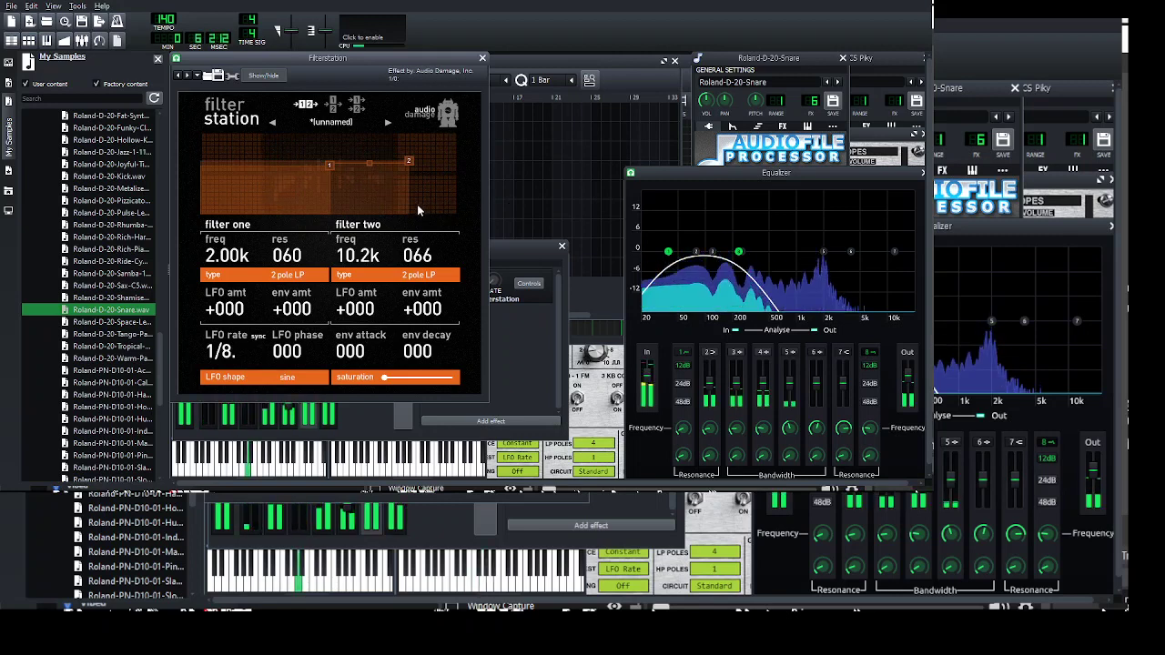
drag(329, 164, 295, 182)
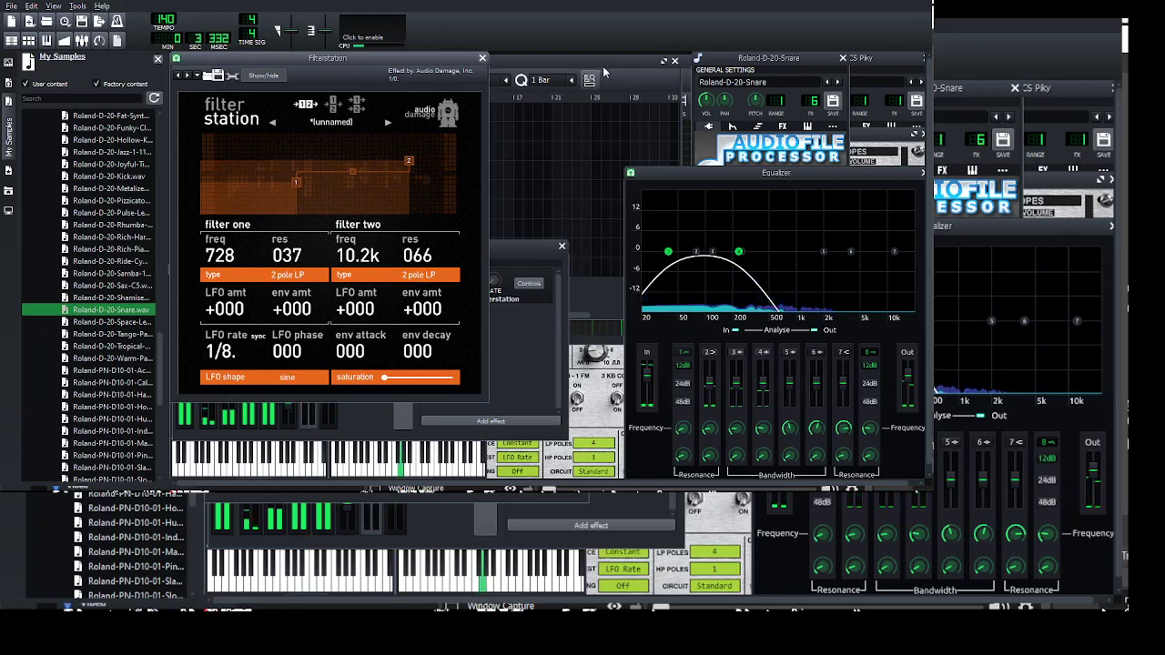
click(482, 58)
- Add Filterstation to kick channel 5, setting filter one to frequency 485 and resonance 036
click(287, 346)
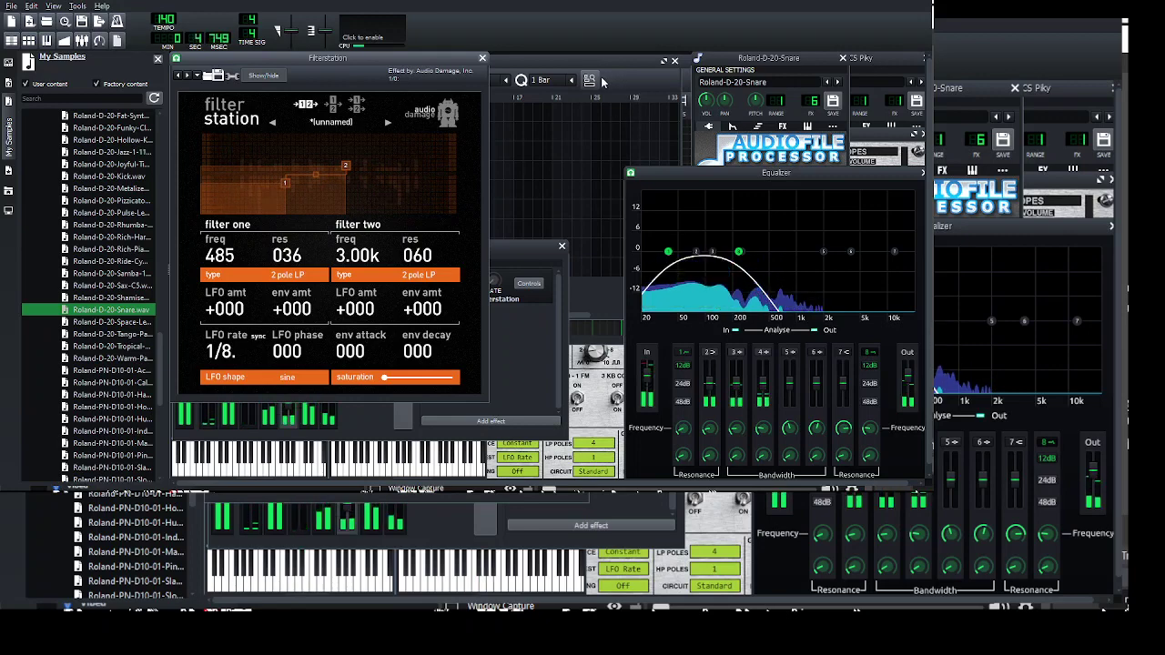
click(482, 59)
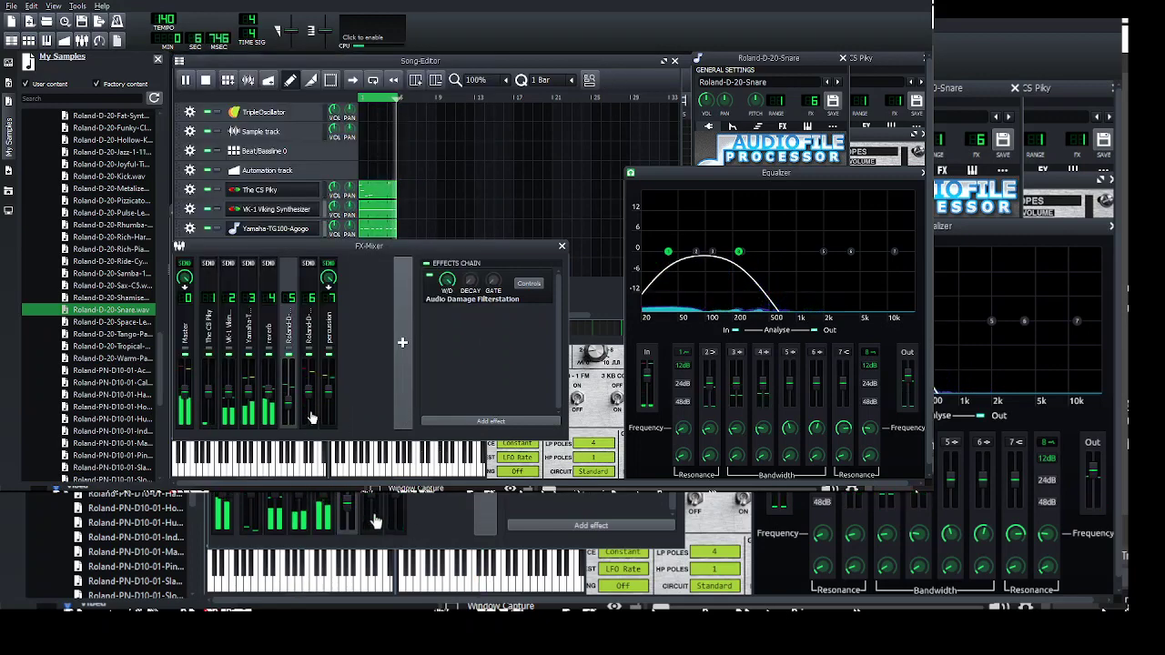
- Add Filterstation to agogo channel 3, setting filter one to frequency 462, resonance 032 and filter two to 557, resonance 093
click(248, 364)
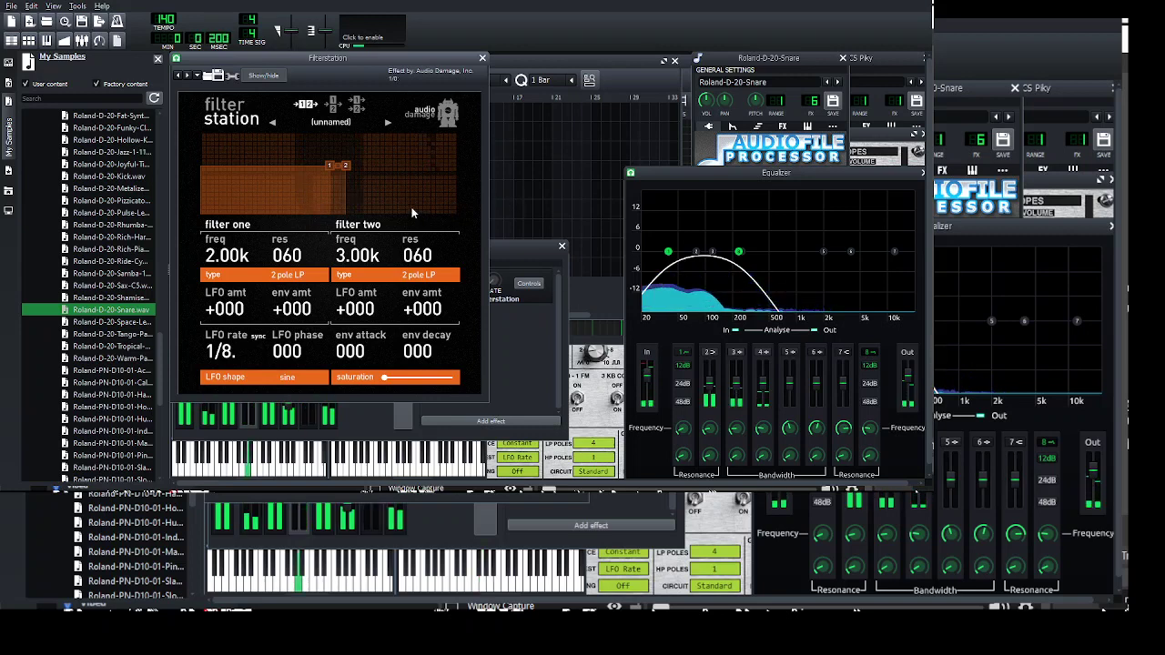
drag(407, 210, 344, 236)
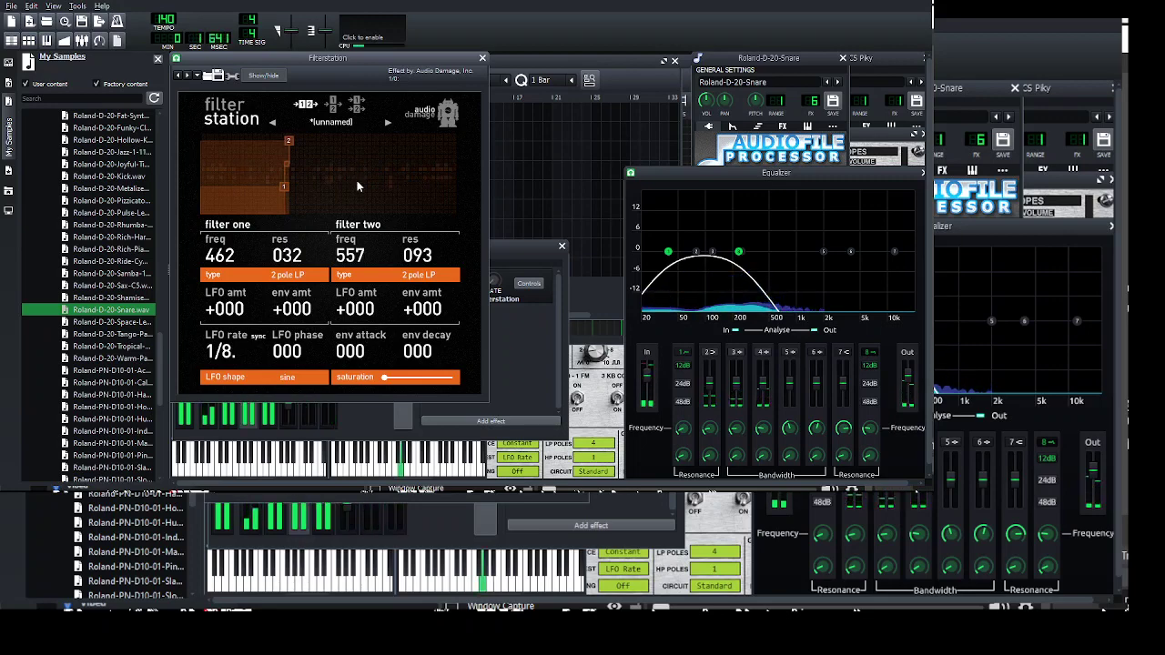
click(482, 58)
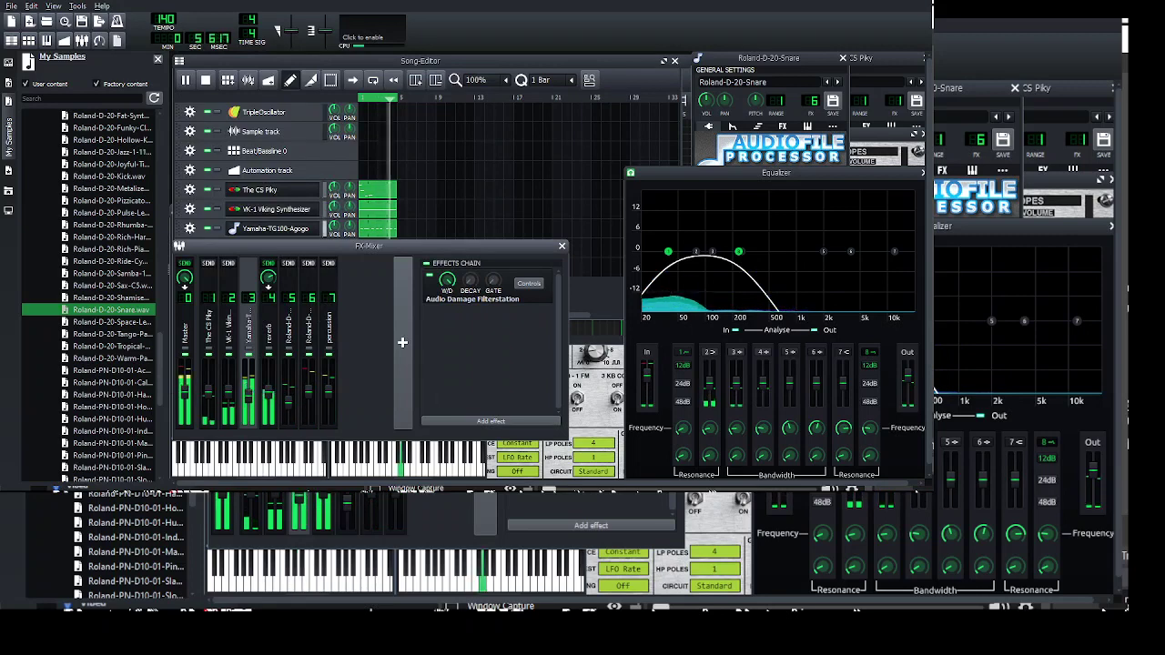
- Add a new VeSTige track with the VK-1 Viking Synthesizer and load its "Bass - Hi Rez" preset
click(455, 85)
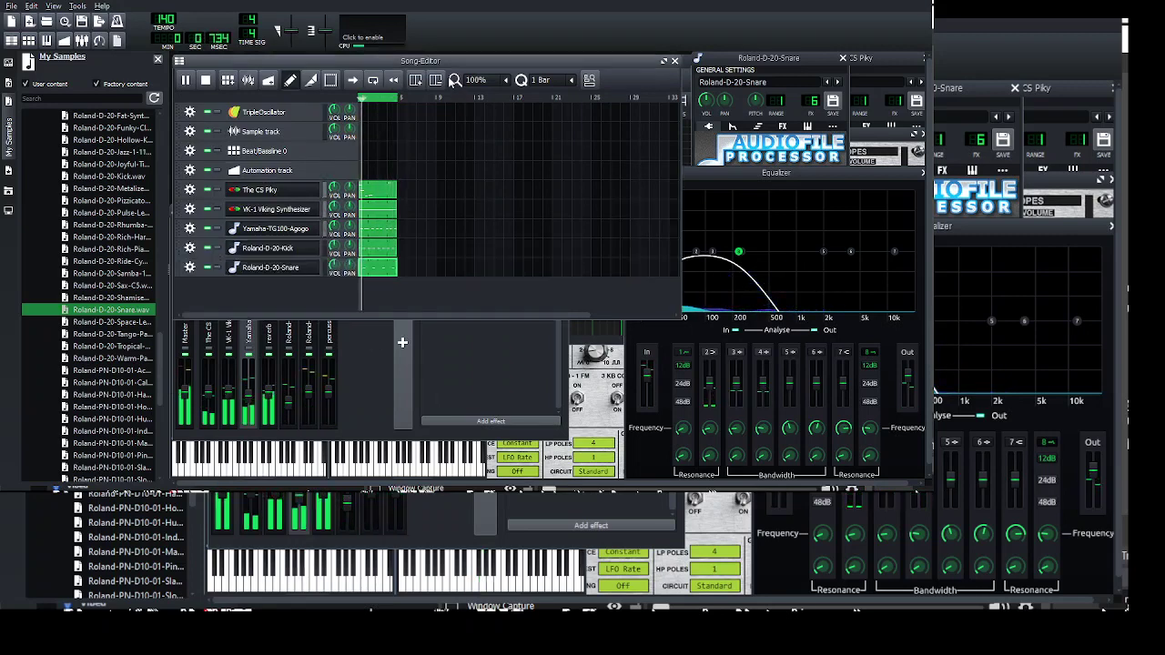
click(8, 63)
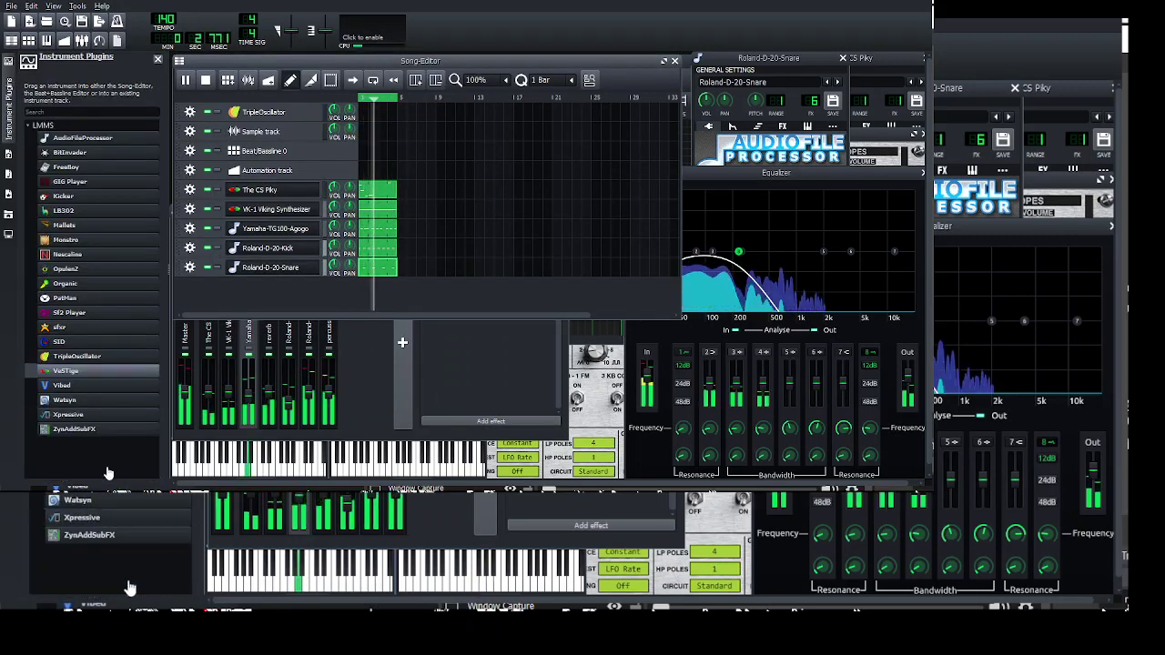
drag(65, 371, 387, 296)
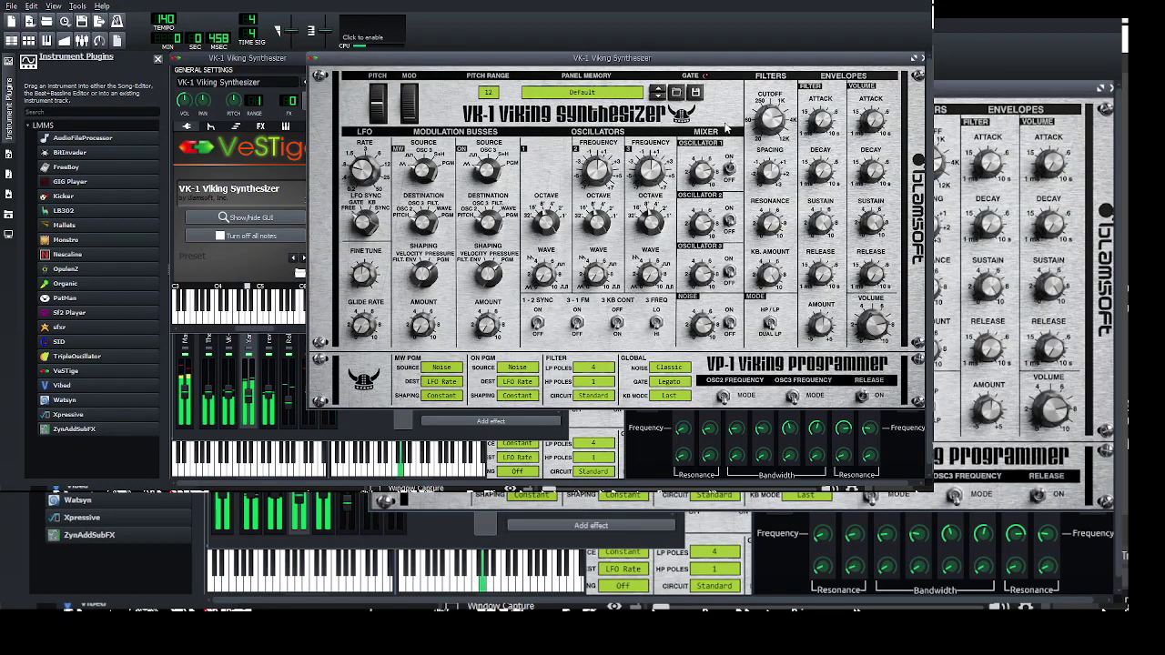
click(658, 96)
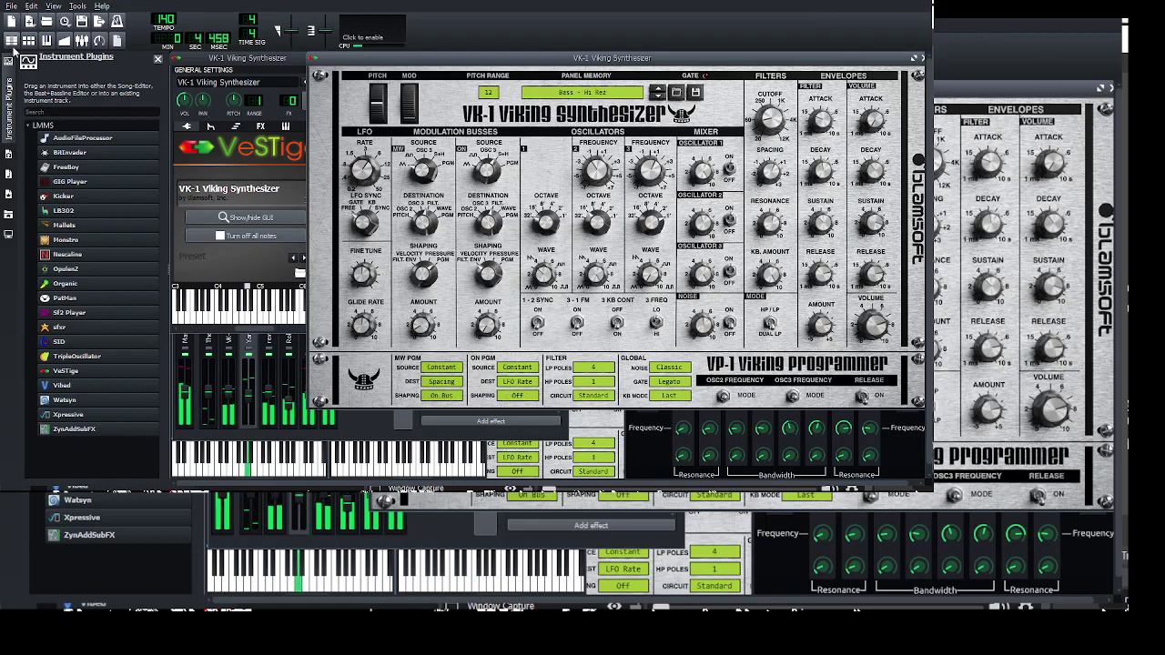
- Create a four-bar pattern on the new VK-1 Viking Synthesizer track and draw a syncopated bass line alternating between B4 and A4
click(12, 41)
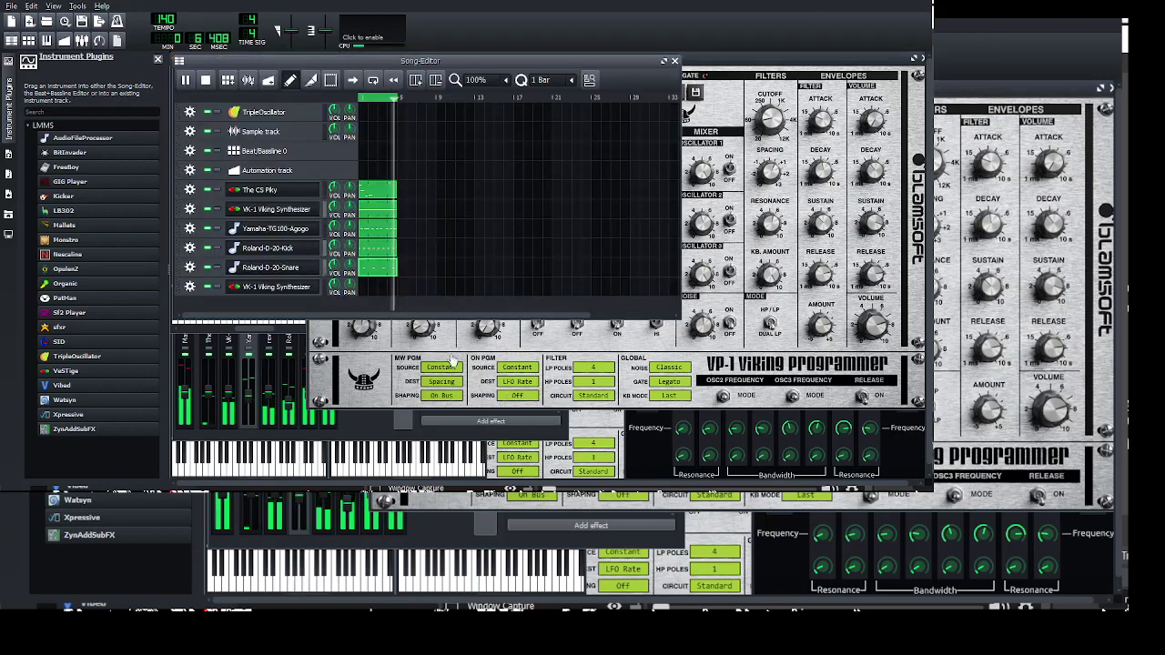
double_click(367, 284)
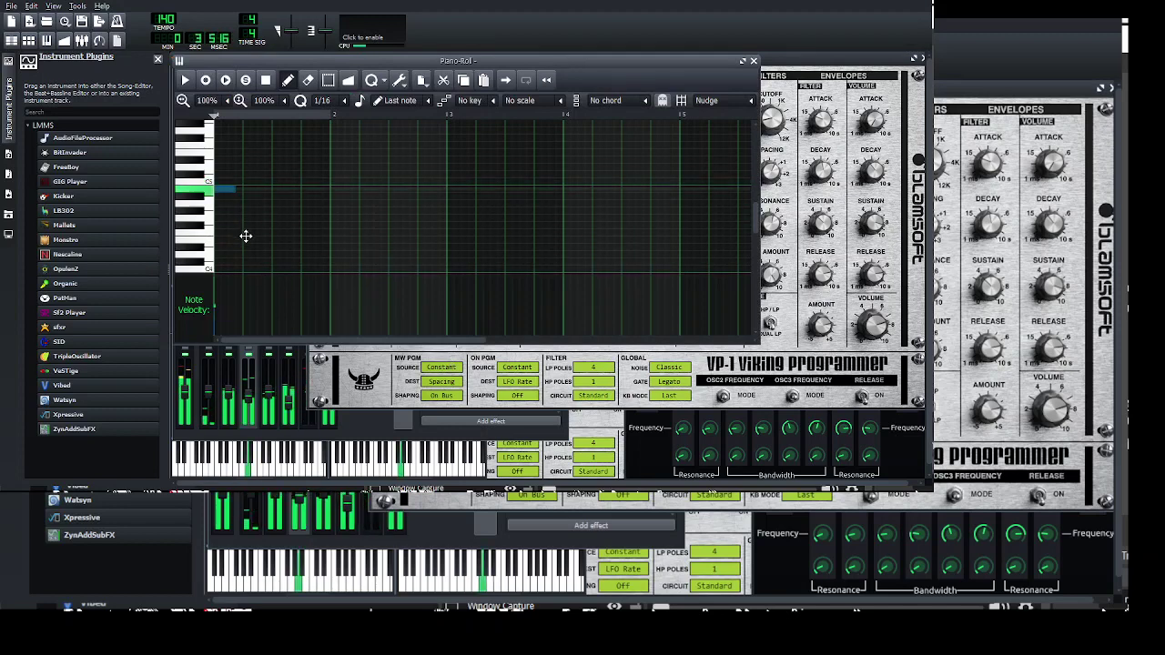
click(266, 189)
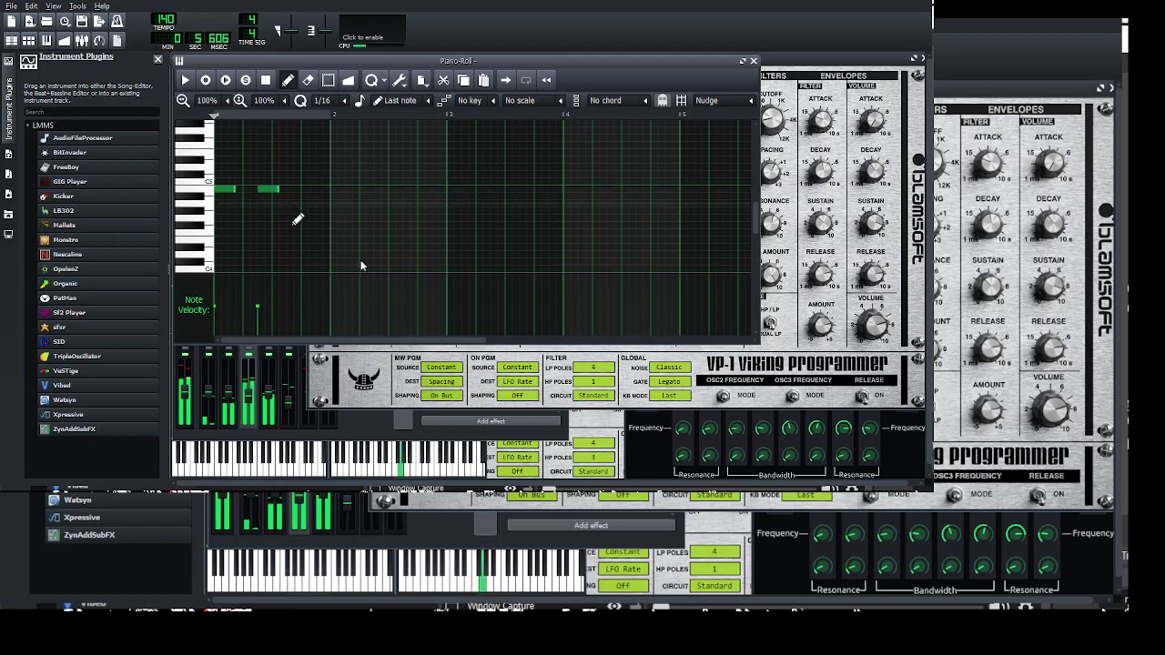
click(286, 211)
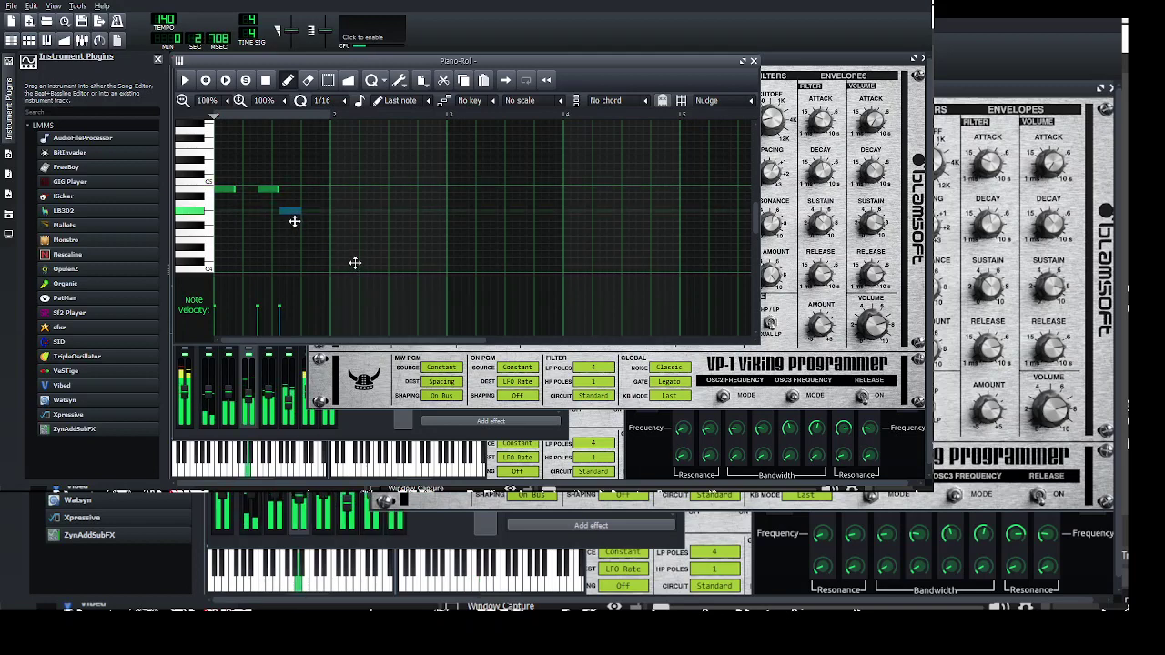
drag(294, 225, 292, 216)
click(324, 190)
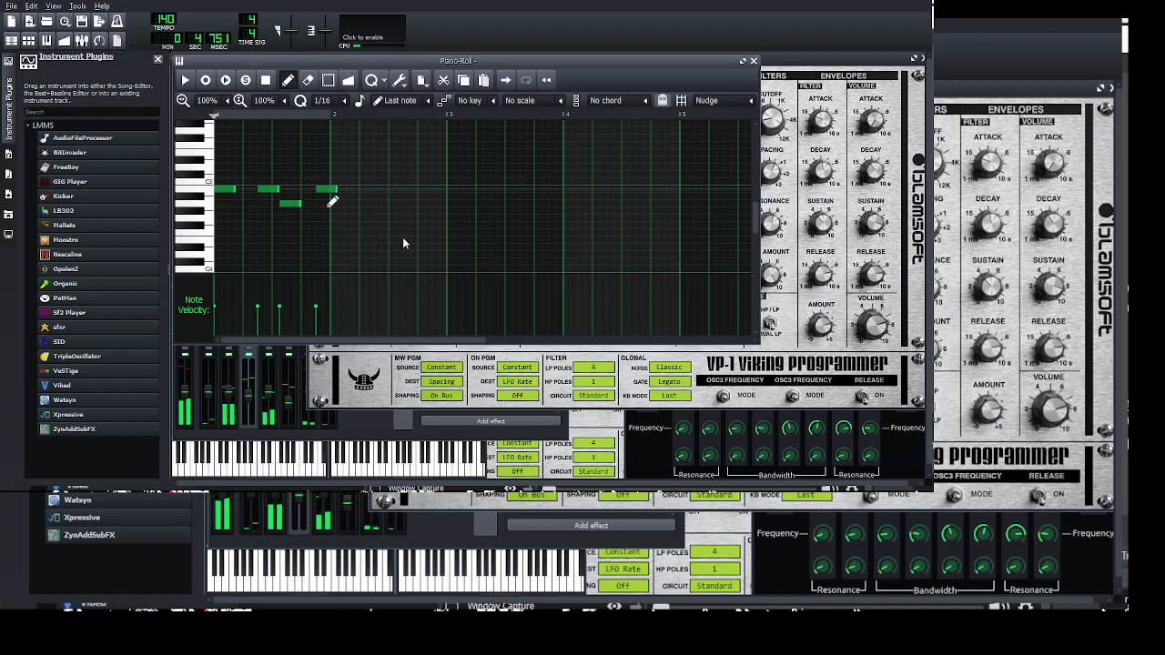
click(411, 190)
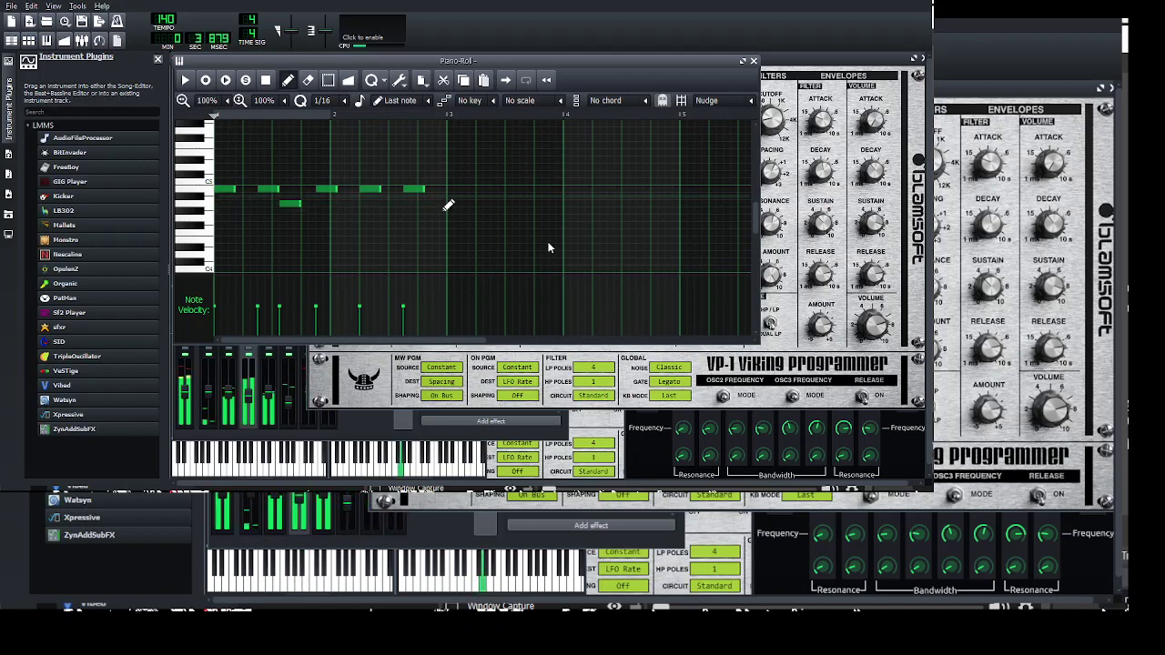
click(443, 190)
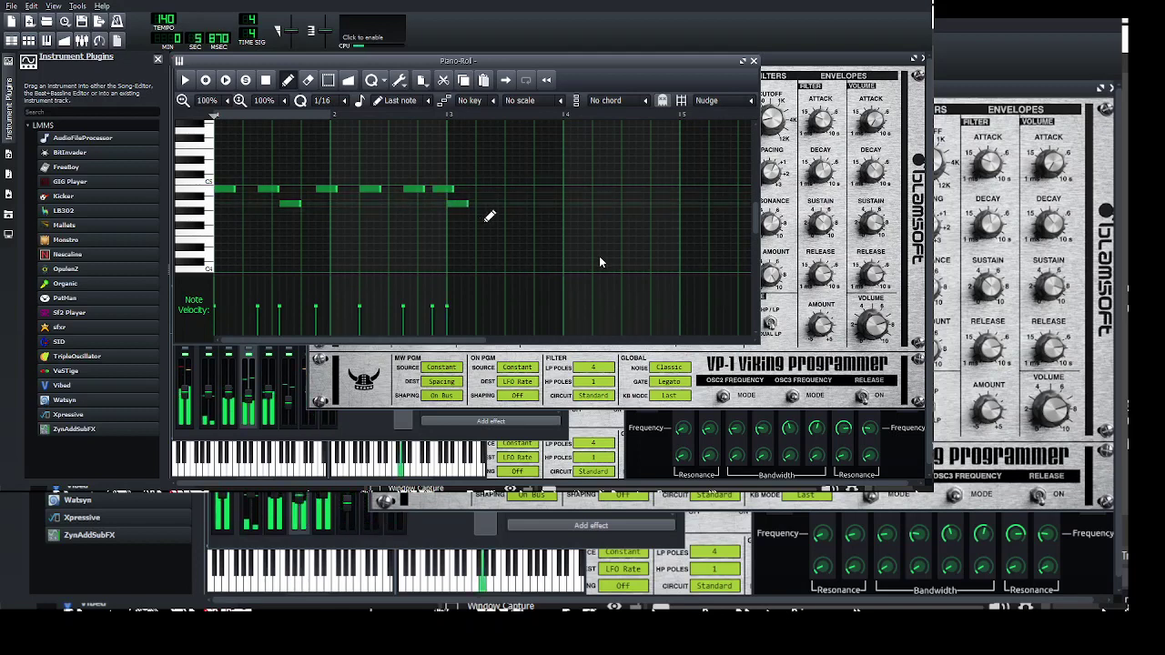
click(484, 205)
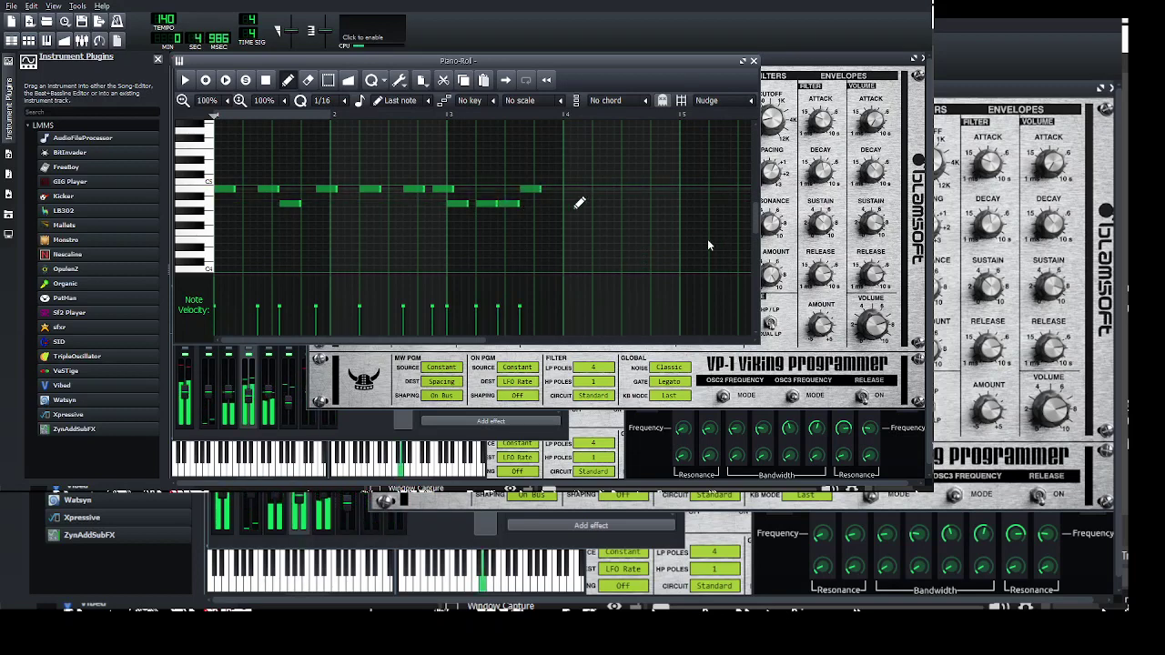
click(557, 191)
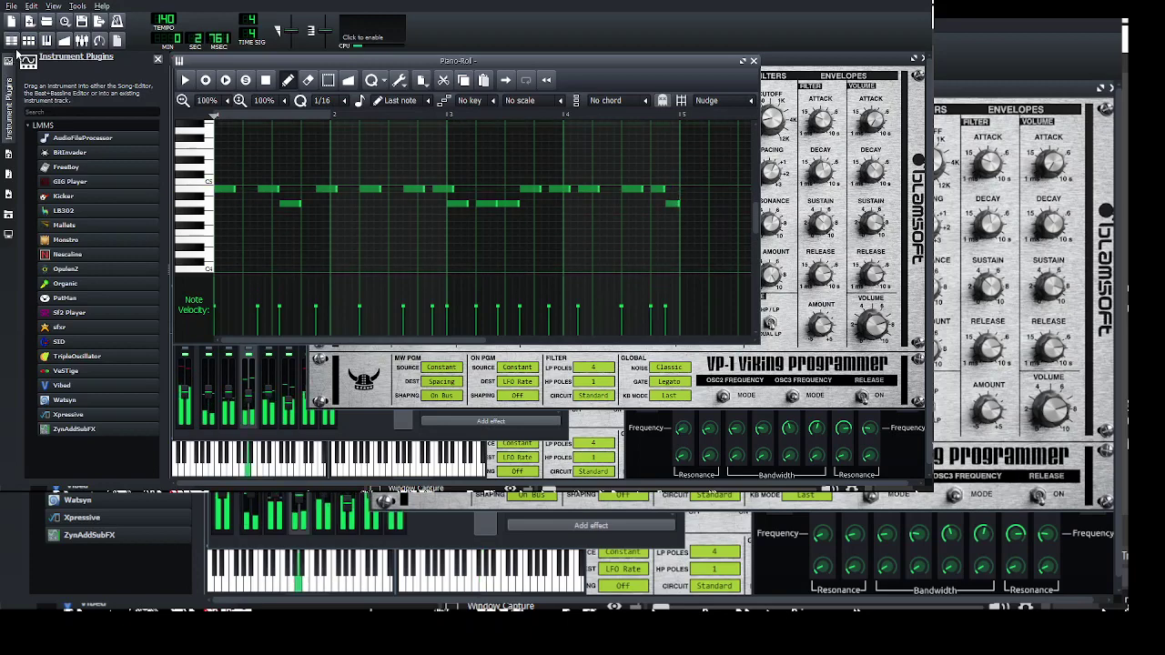
- Copy all notes of The CS Piky track's pattern
click(10, 40)
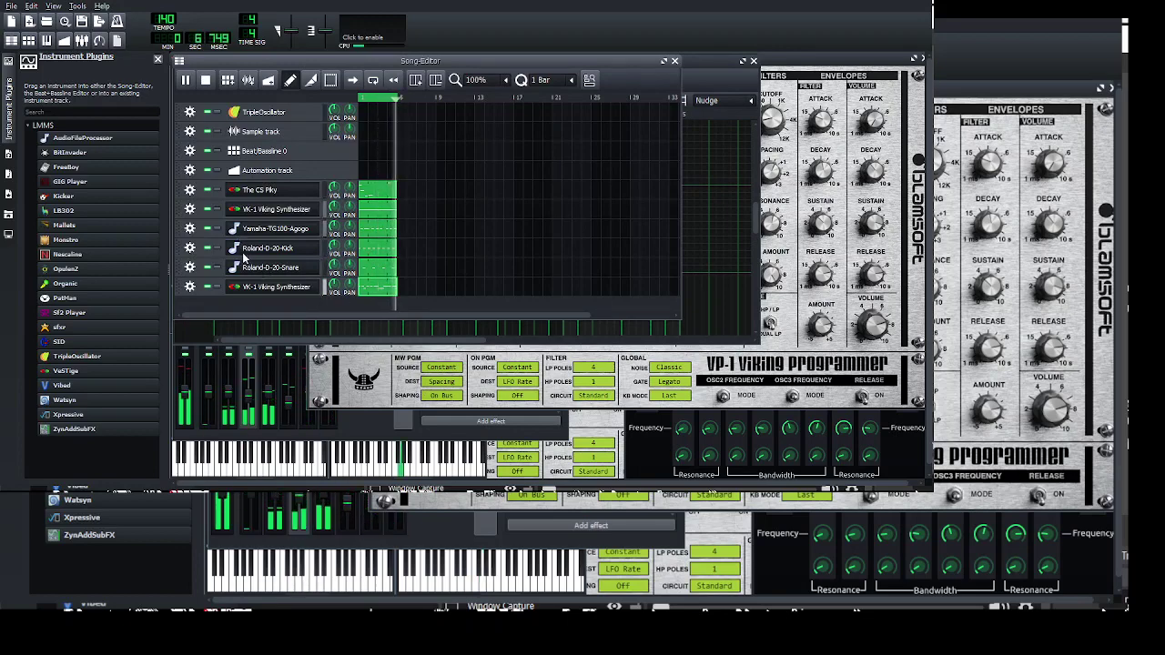
double_click(376, 190)
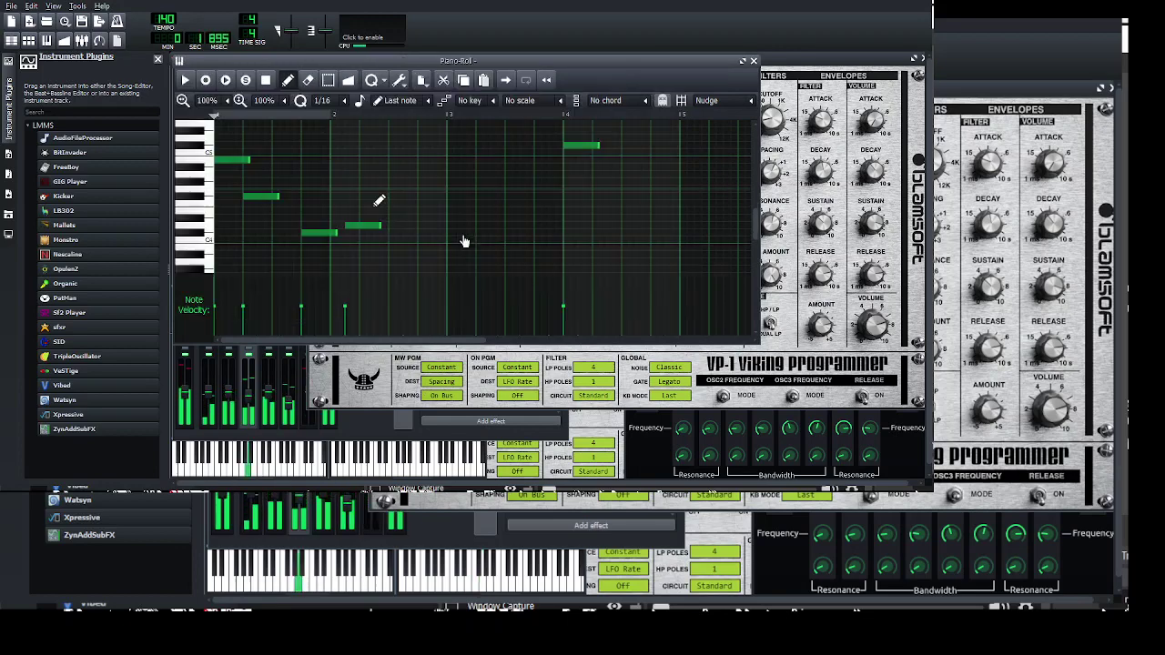
key(ctrl+a)
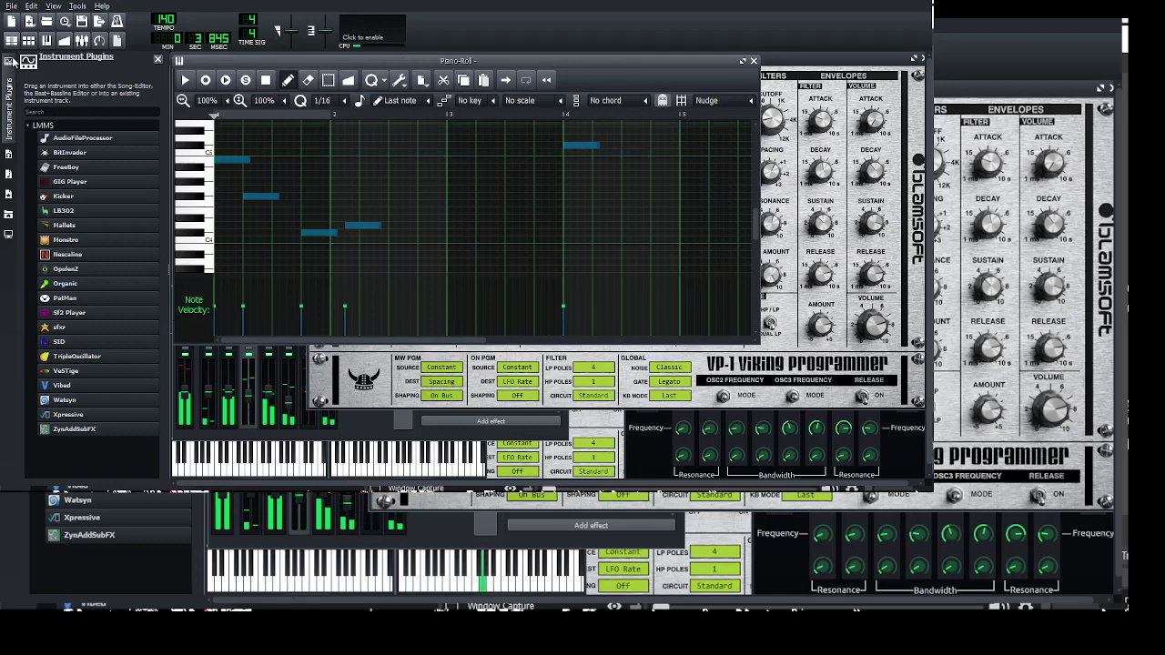
- Add an Sf2 Player track and load the Gravis Ultrasound Classic PachSet v1.6 soundfont with the Glockenspiel patch
click(10, 41)
drag(86, 312, 284, 306)
click(273, 306)
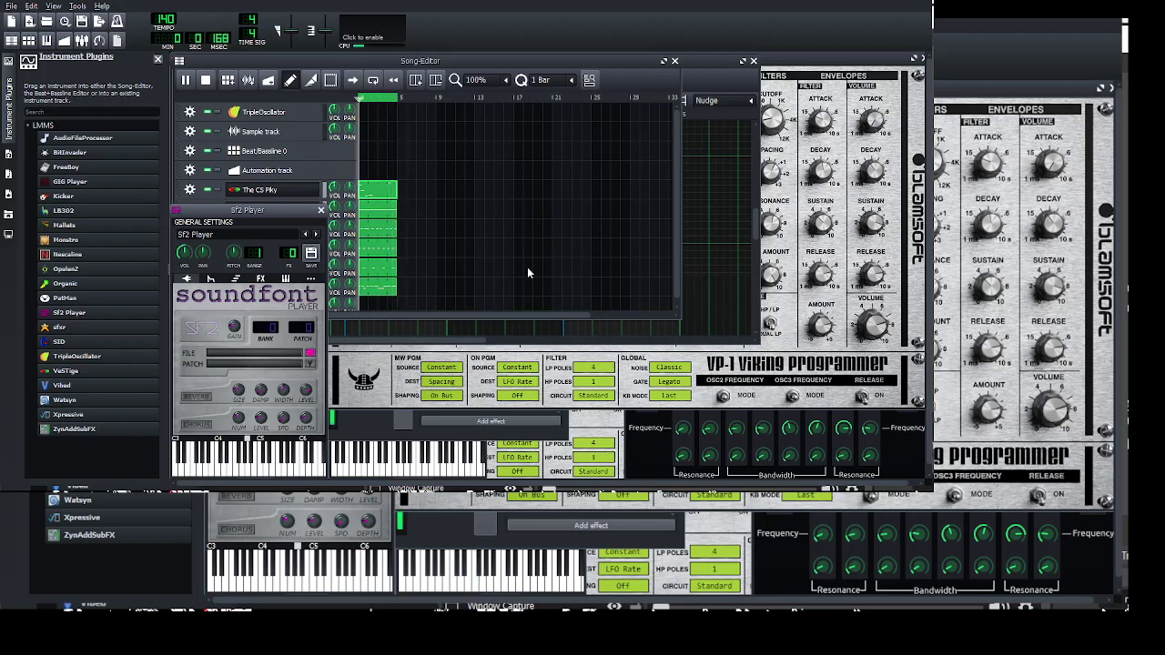
click(553, 313)
- Paste the copied notes into a pattern on the Glockenspiel track and move that track directly below The CS Piky
double_click(367, 305)
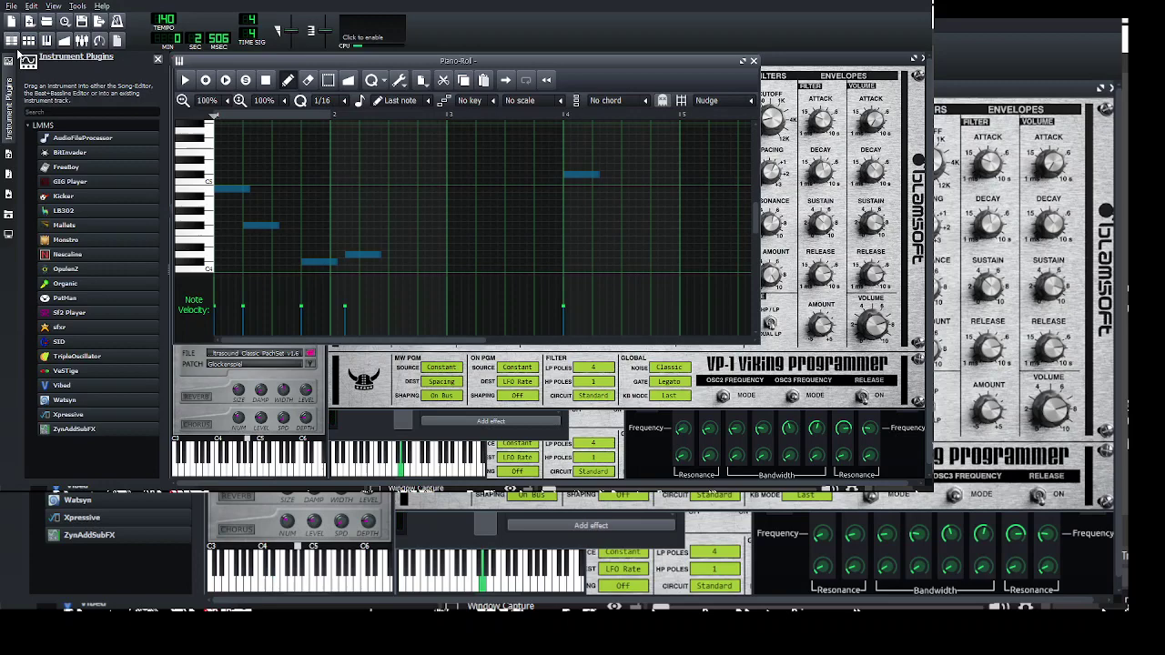
click(11, 40)
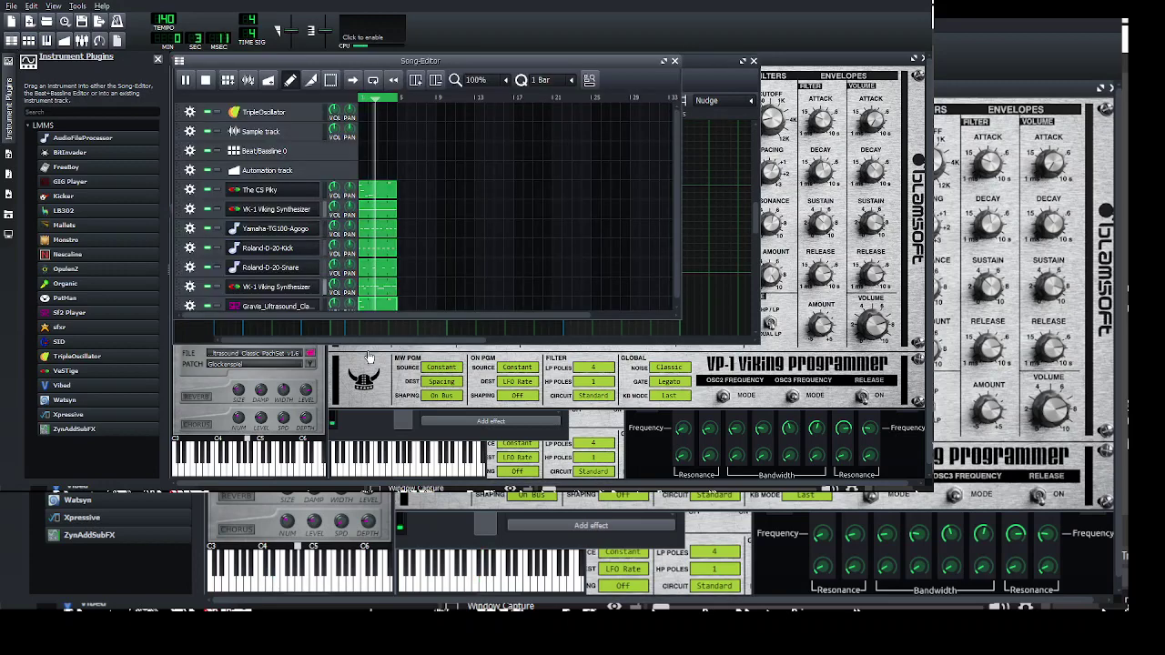
drag(227, 383, 229, 261)
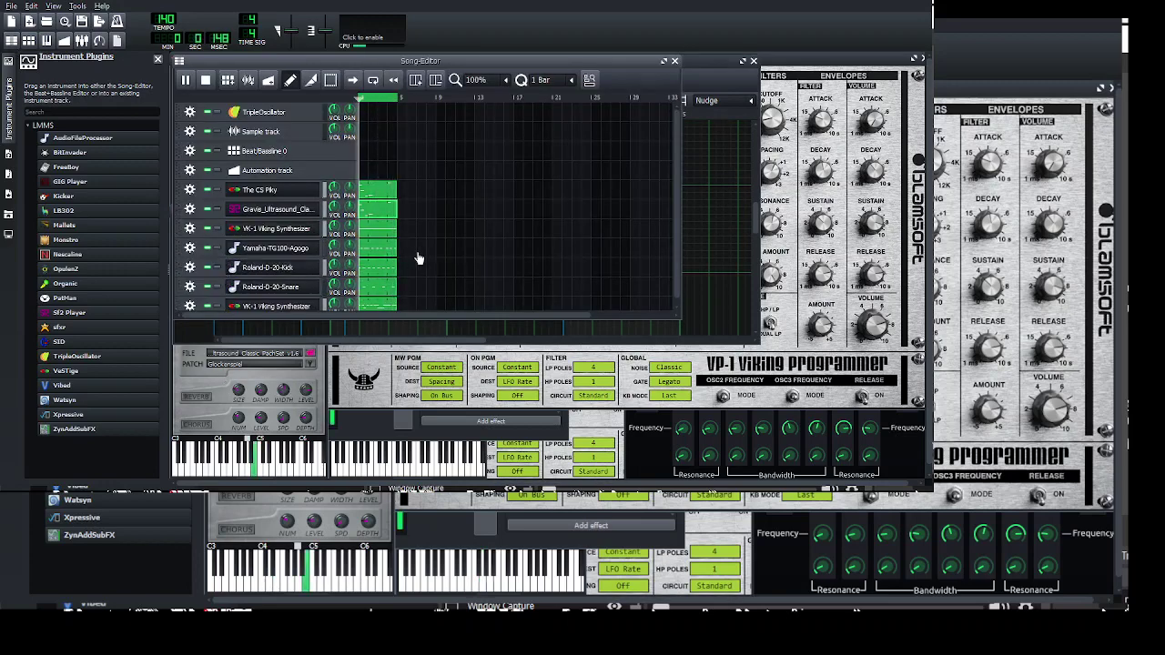
- Open the Glockenspiel track's soundfont settings and adjust the track's volume
click(359, 264)
click(352, 265)
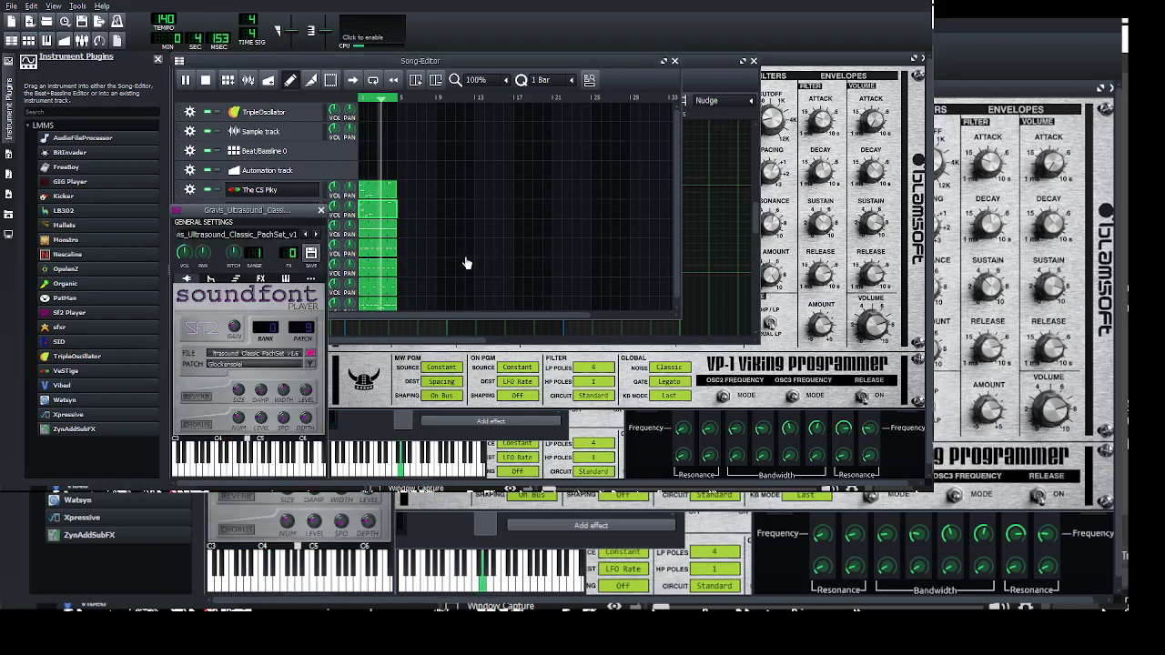
click(417, 261)
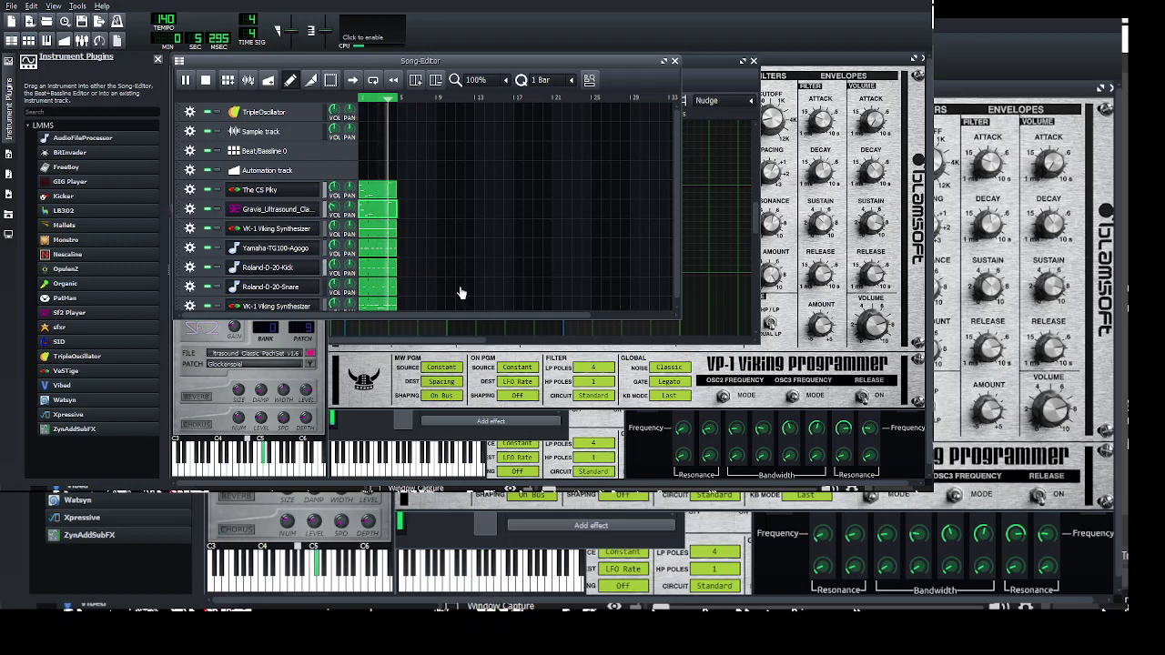
- Move The CS Piky and Glockenspiel patterns together to bar 9 and paste a copy of both at bar 13
click(406, 100)
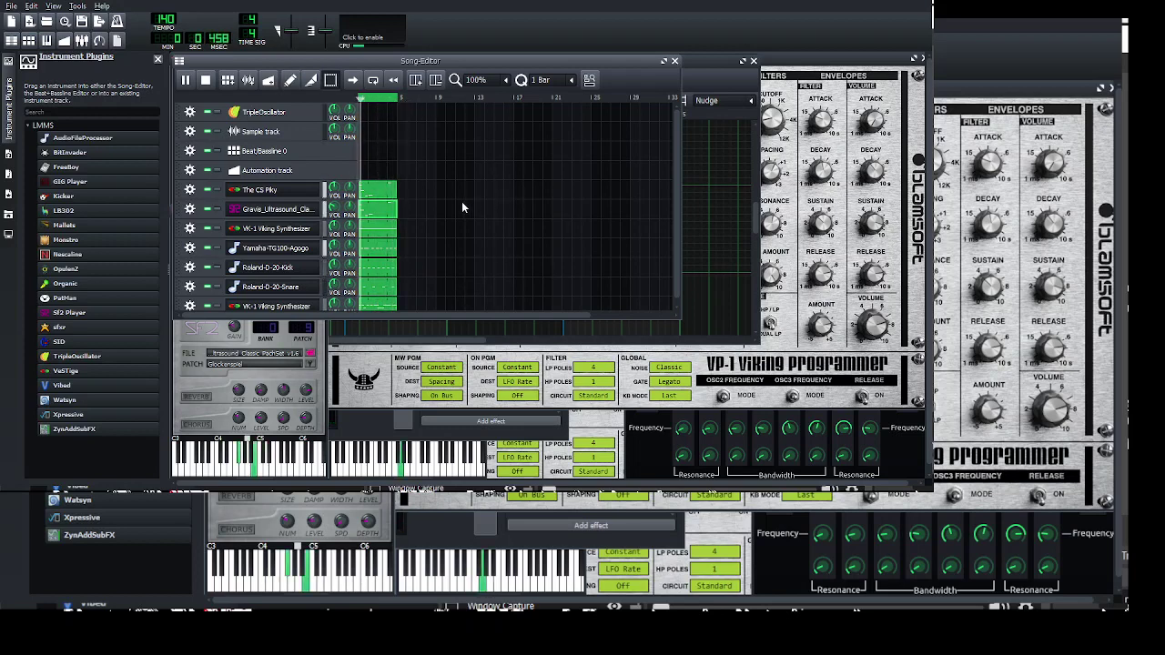
mouse_move(461, 201)
mouse_down()
mouse_move(488, 260)
mouse_move(468, 246)
mouse_move(560, 246)
mouse_up()
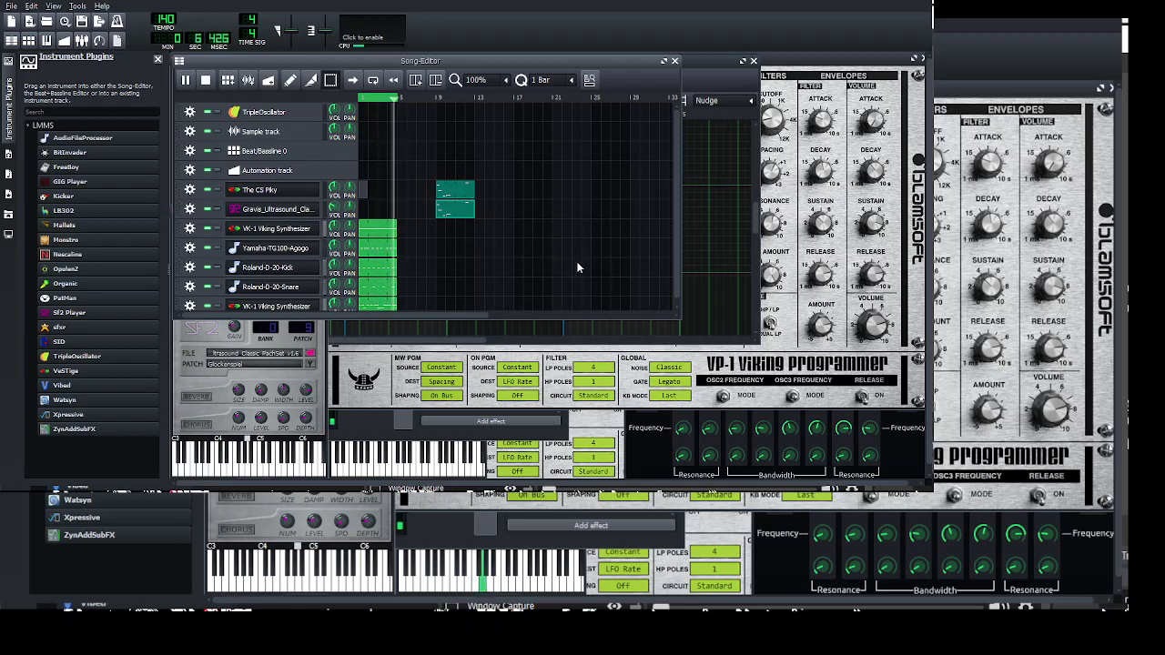
right_click(597, 239)
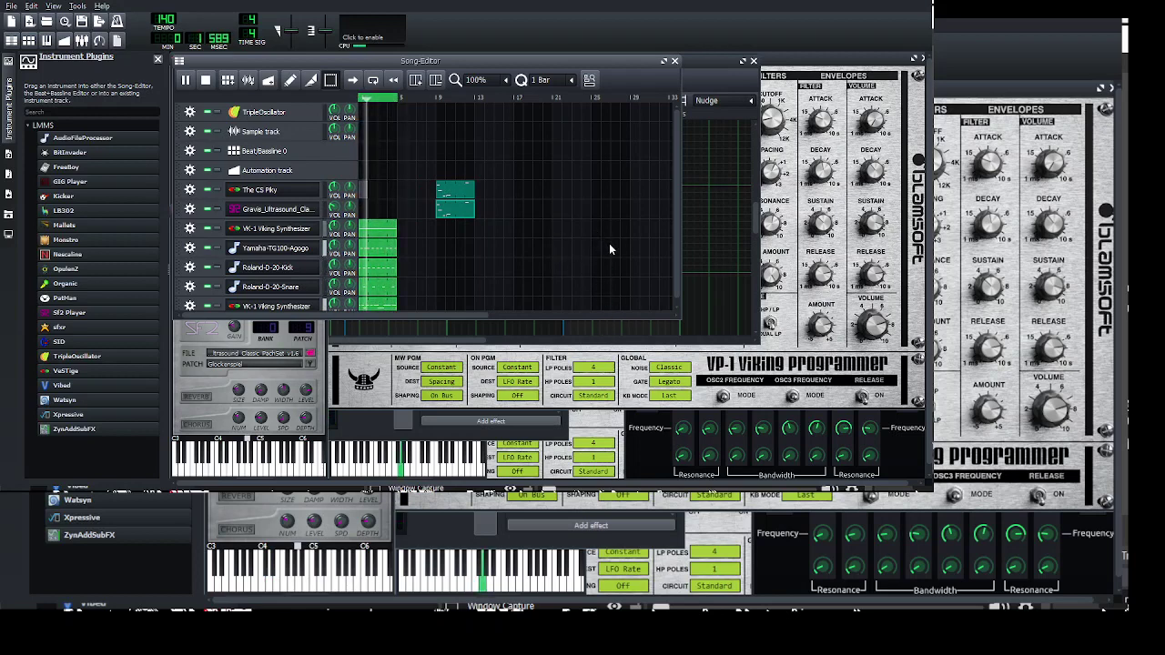
click(610, 245)
- Select the bar 1 patterns of both VK-1 Viking Synthesizers, Agogo, Kick and Snare, and paste copies at bars 5, 9 and 13
scroll(481, 234, down, 1)
scroll(480, 234, down, 1)
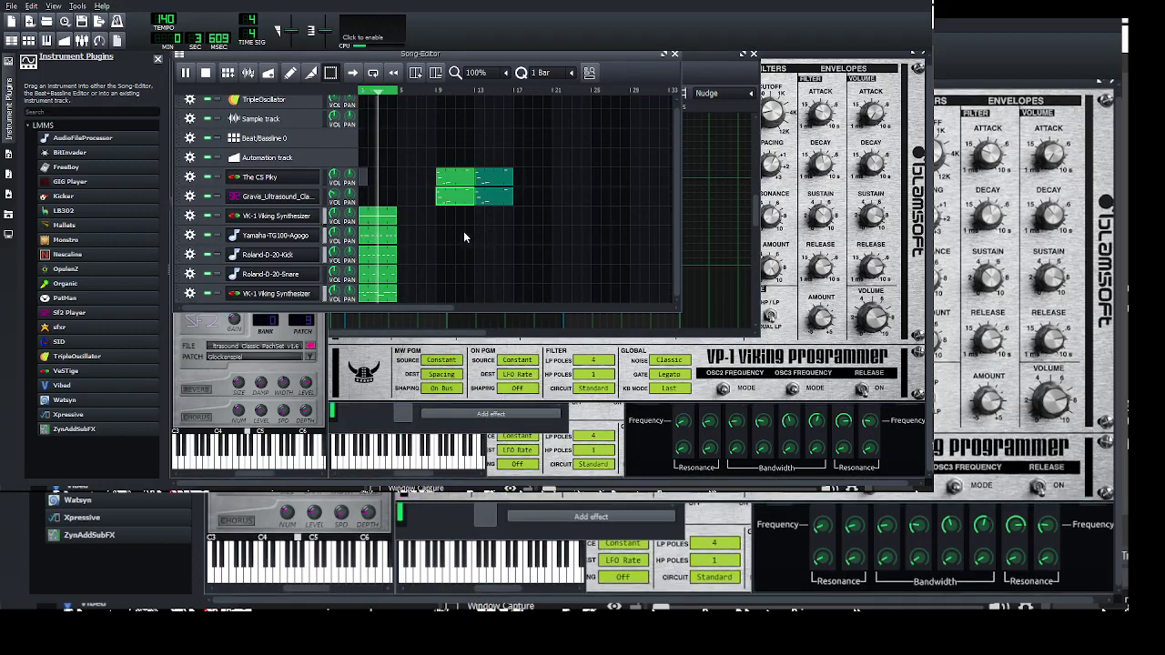
drag(465, 233, 484, 374)
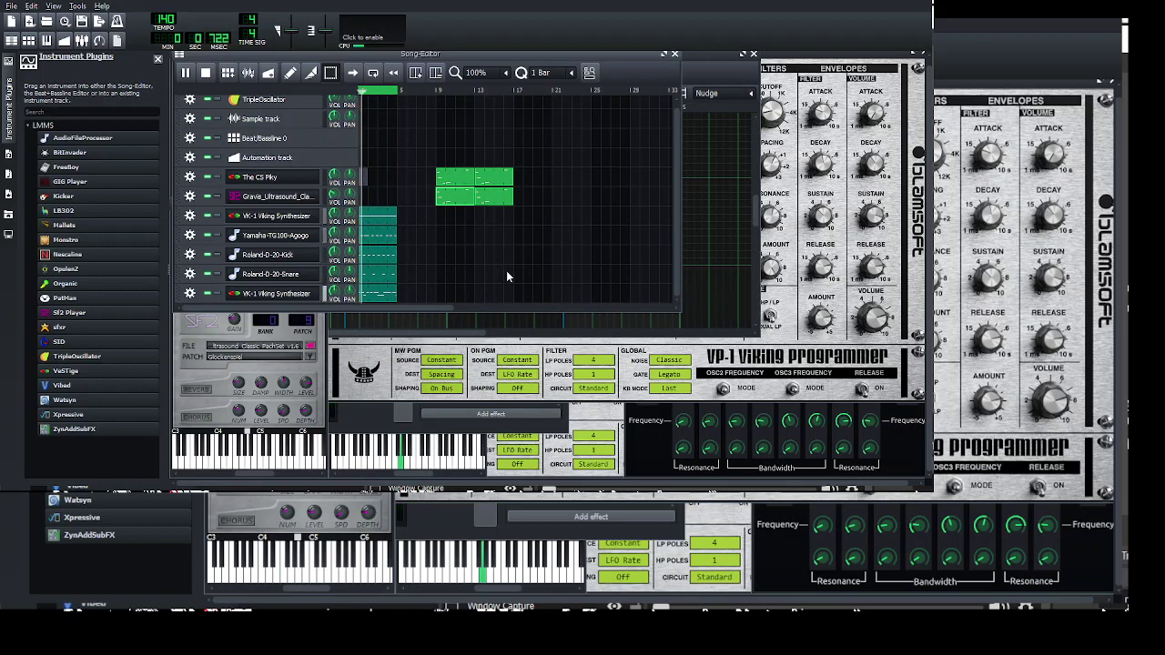
key(ctrl+v)
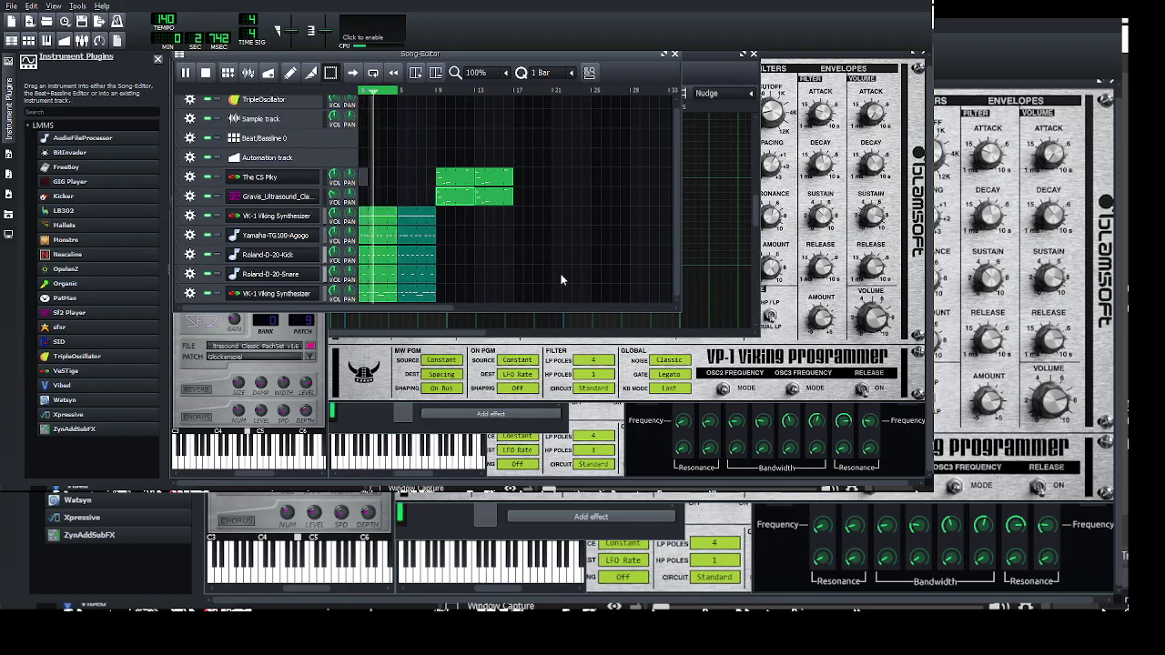
key(ctrl+v)
key(ctrl+v)
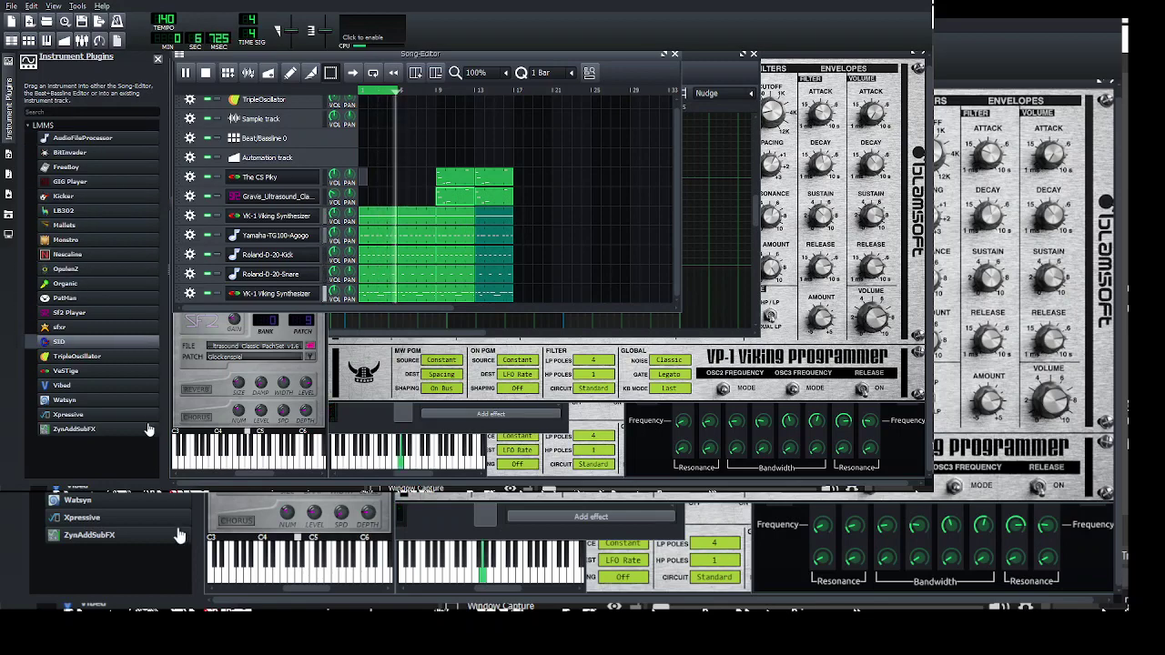
- Add the Roland-D-20-Ride-Cymbal sample from My Samples as a new track and open a new pattern at bar 9
click(9, 173)
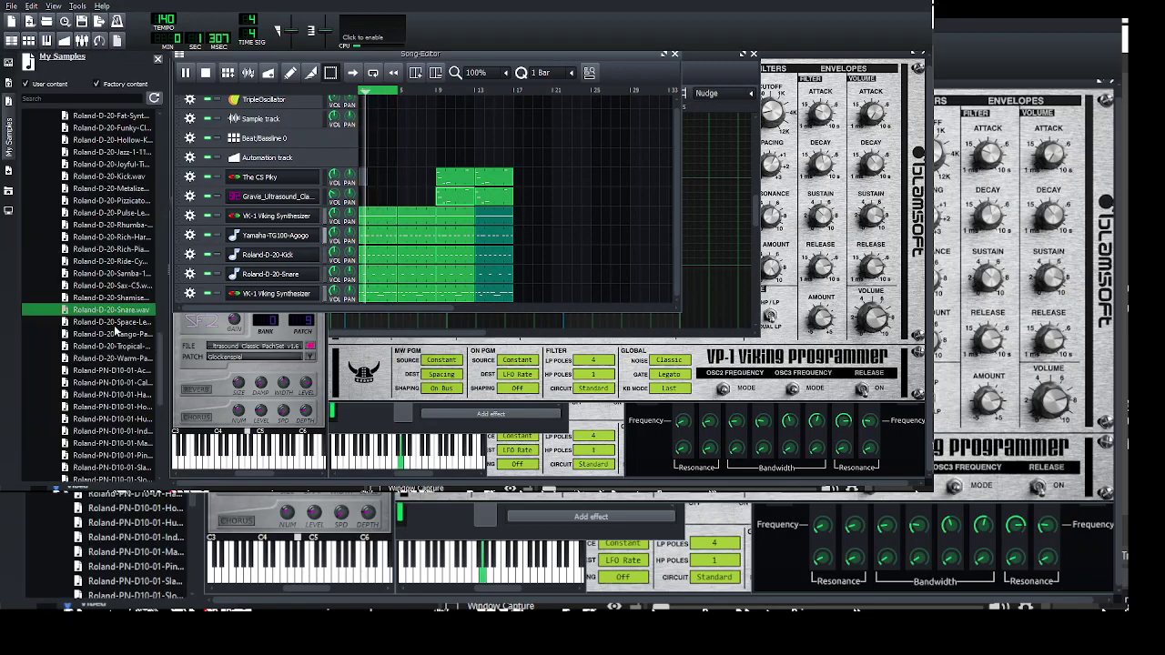
click(114, 261)
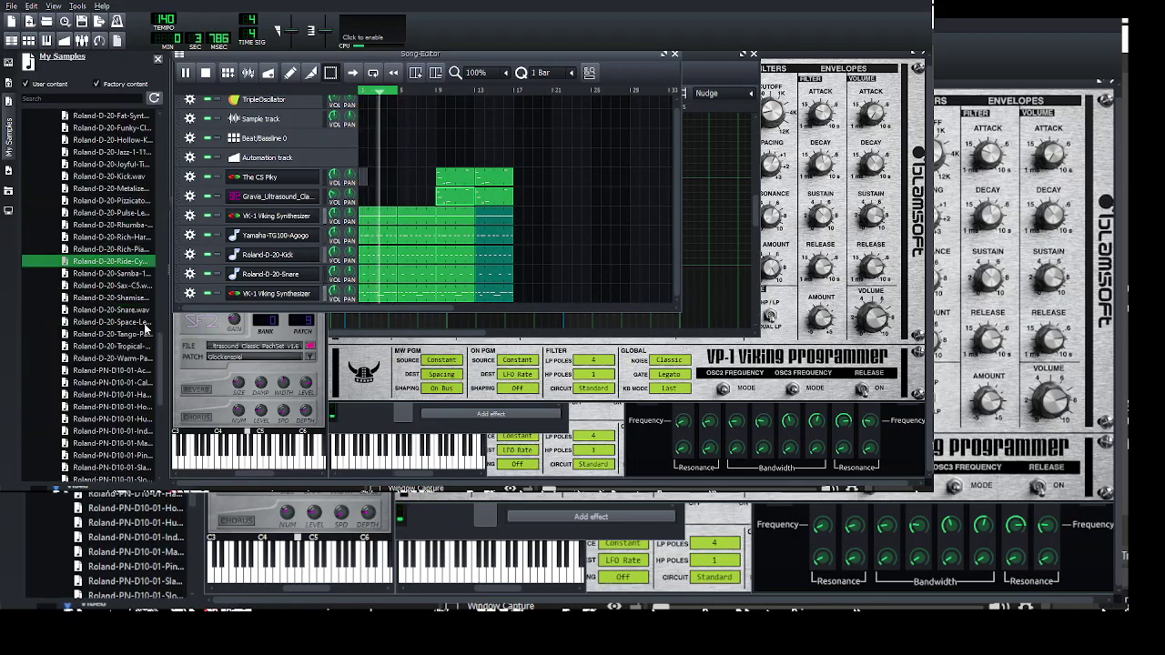
drag(561, 381, 561, 384)
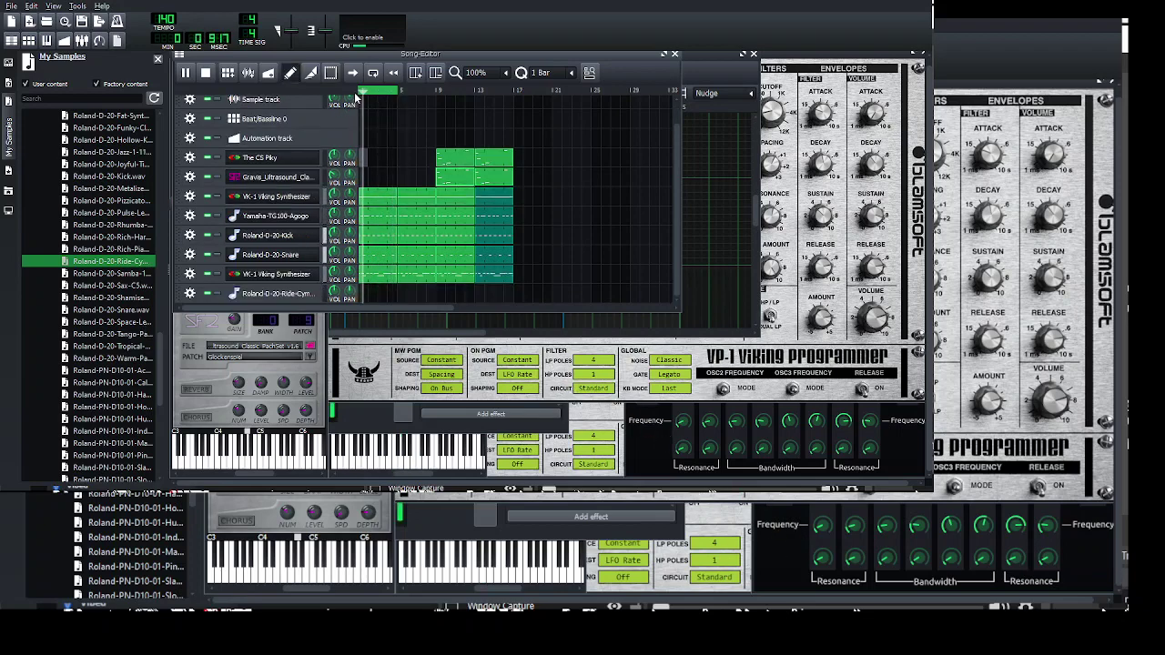
double_click(448, 297)
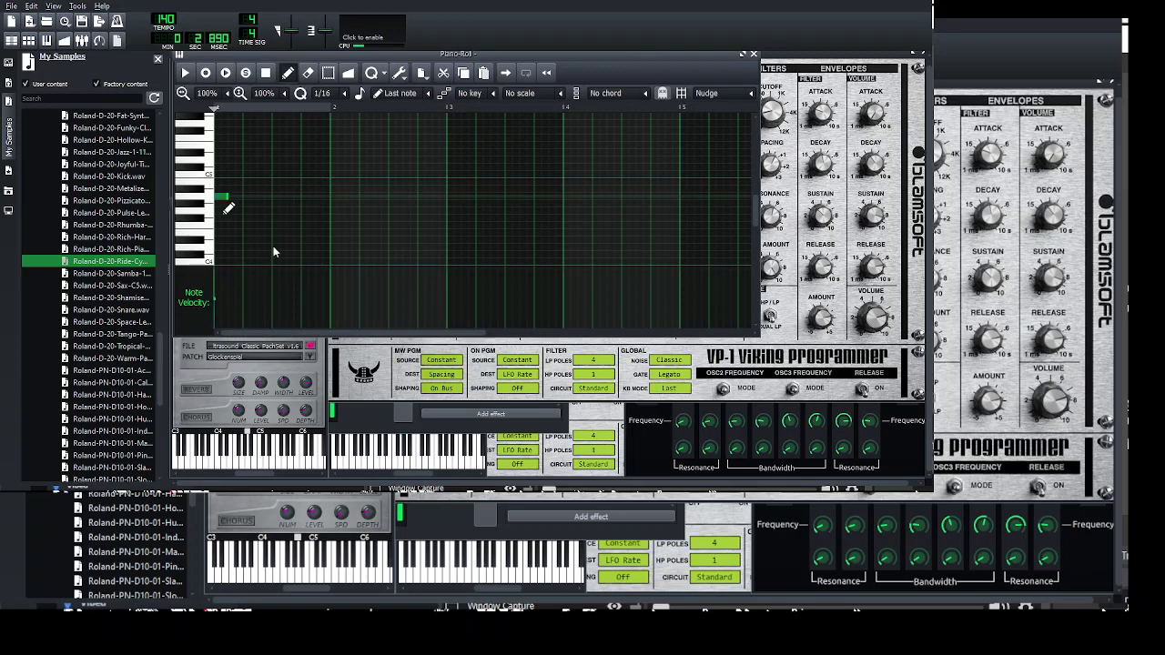
- Draw one sustained note about three bars long from the start of the ride cymbal pattern and return to the Song-Editor
drag(236, 207, 595, 220)
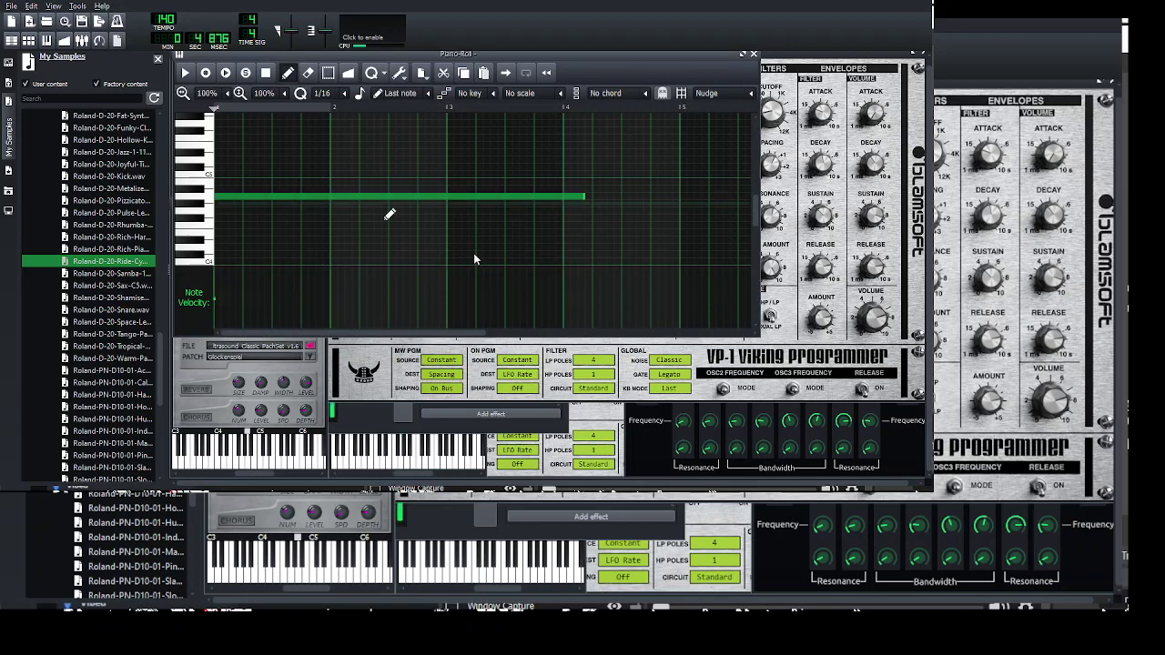
click(386, 206)
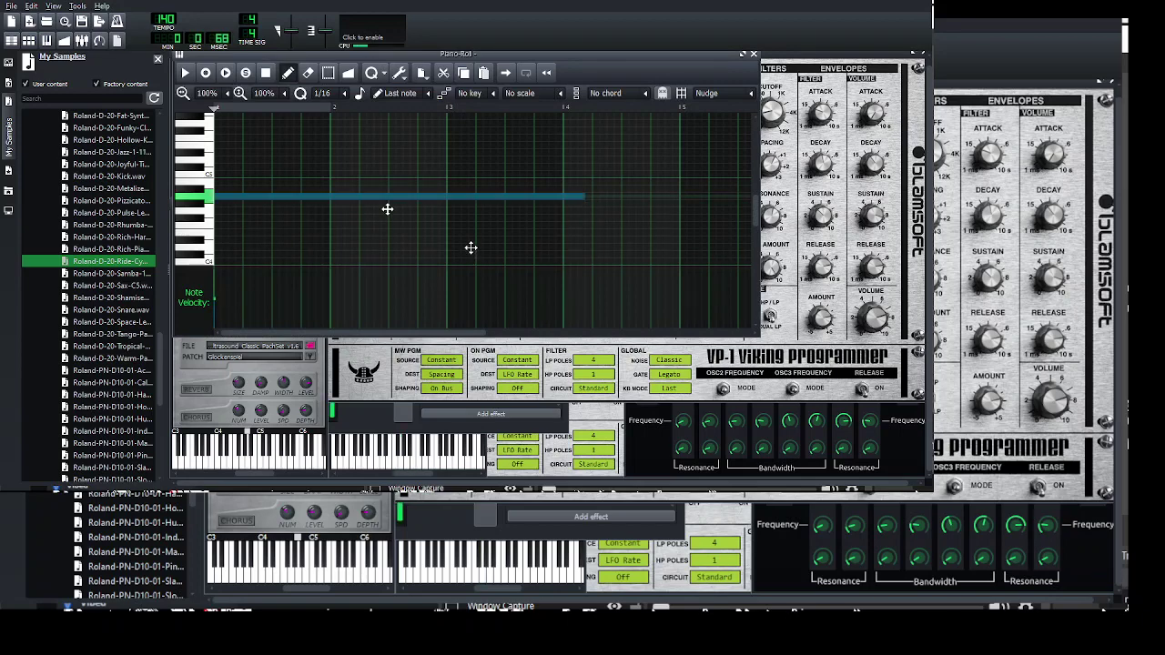
drag(387, 210, 385, 208)
click(11, 40)
key(space)
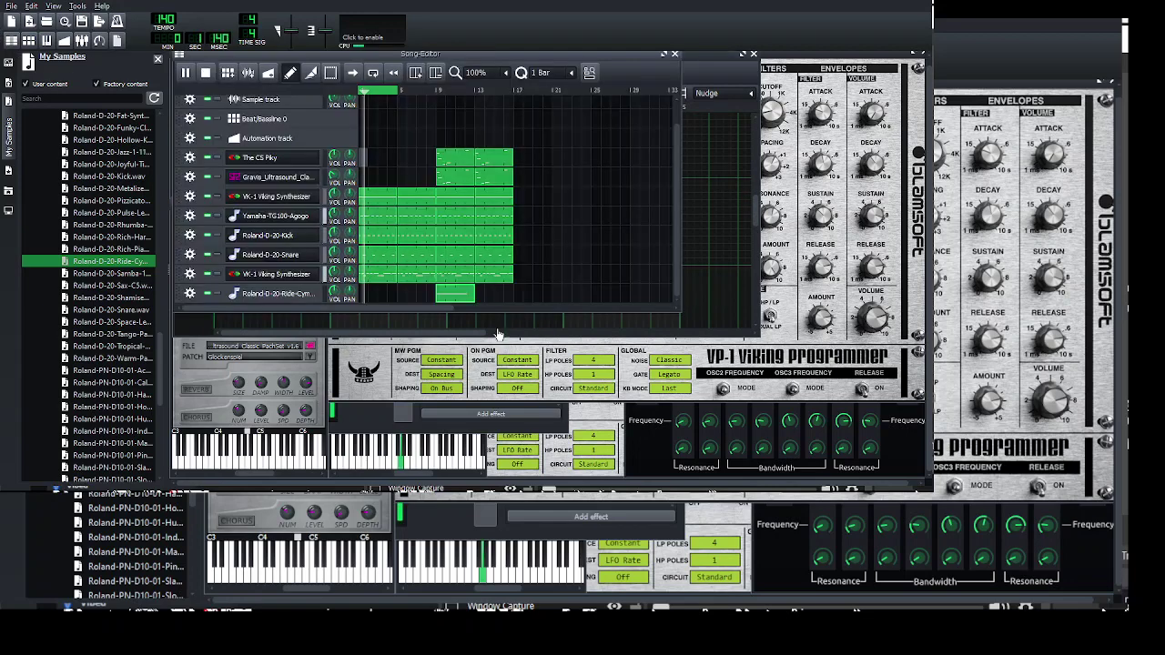
- Open the ride cymbal track's settings and audition other samples in the Roland D-20 and CR-78 Single Hits folders
click(273, 293)
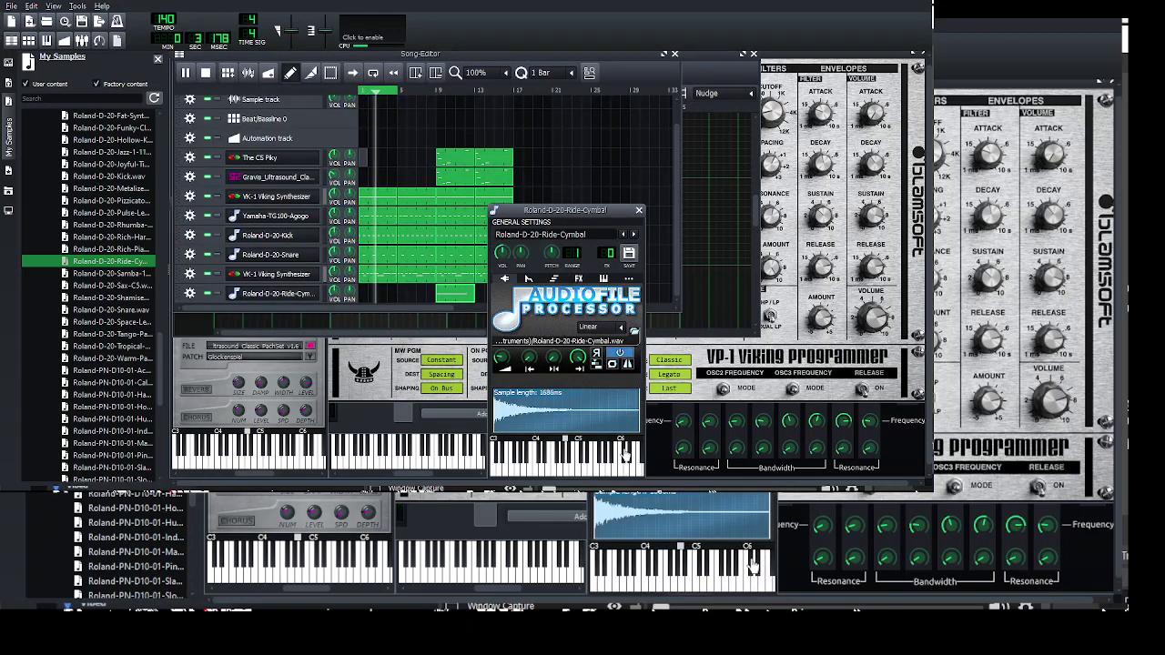
scroll(114, 222, up, 4)
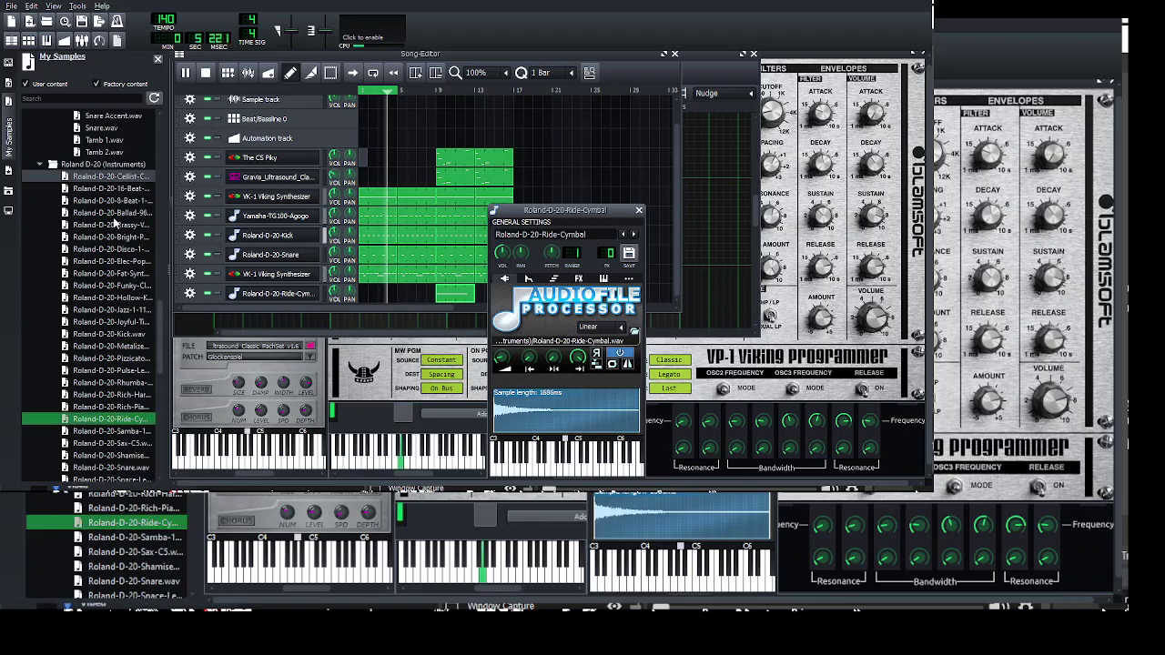
click(100, 370)
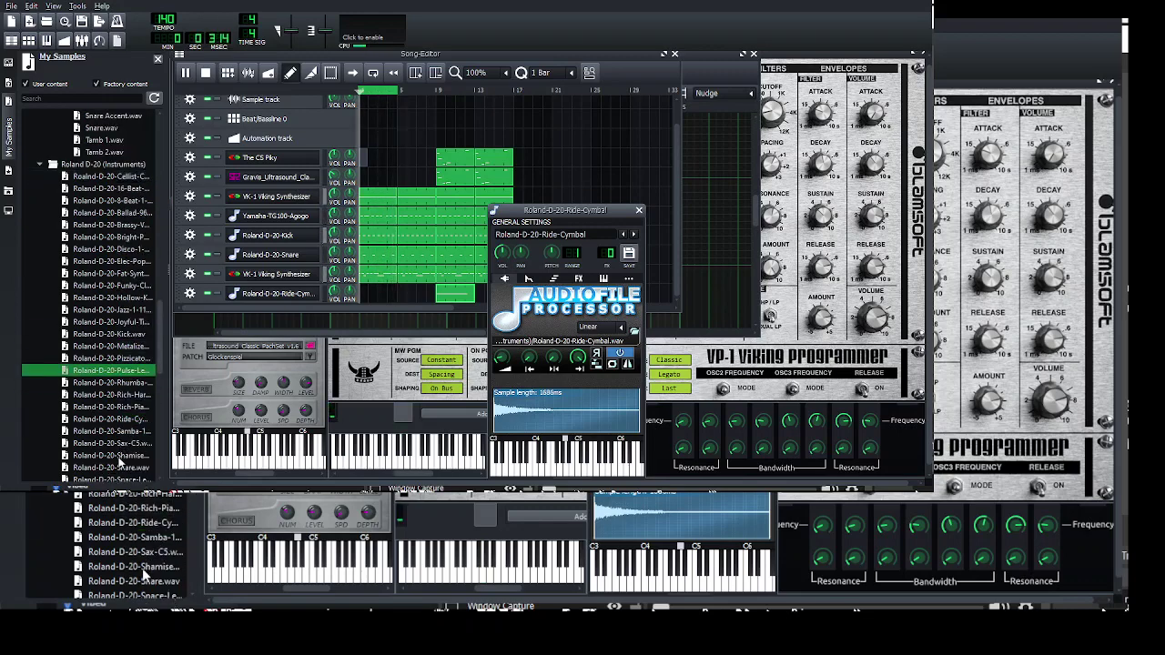
click(100, 236)
scroll(121, 307, up, 4)
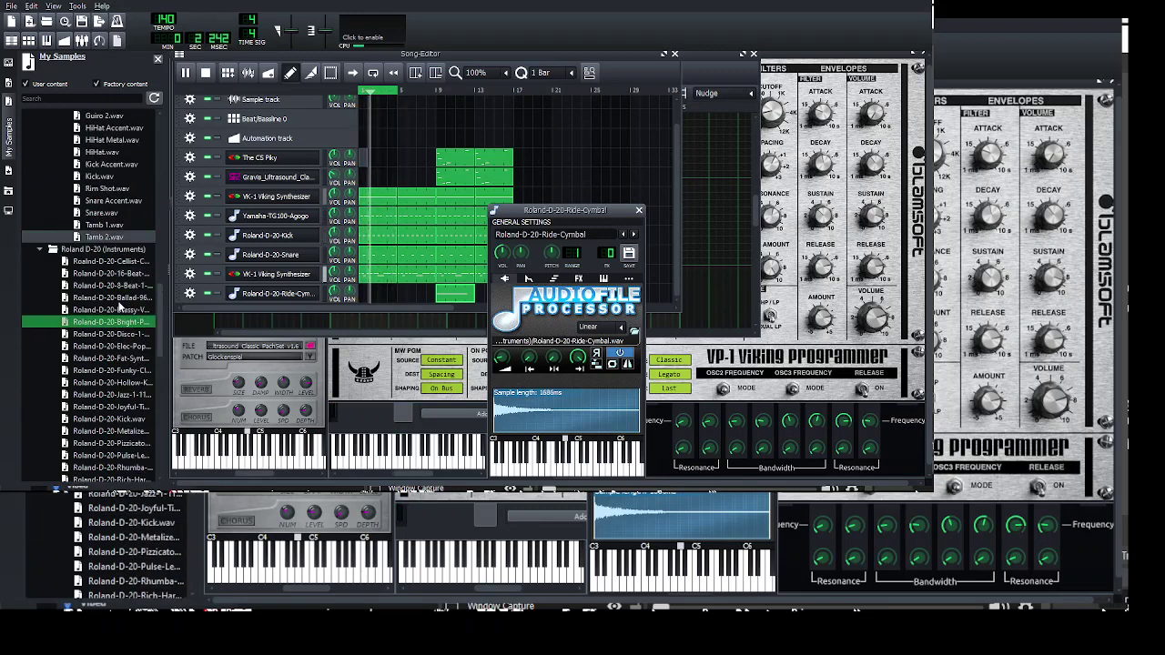
click(111, 212)
click(114, 188)
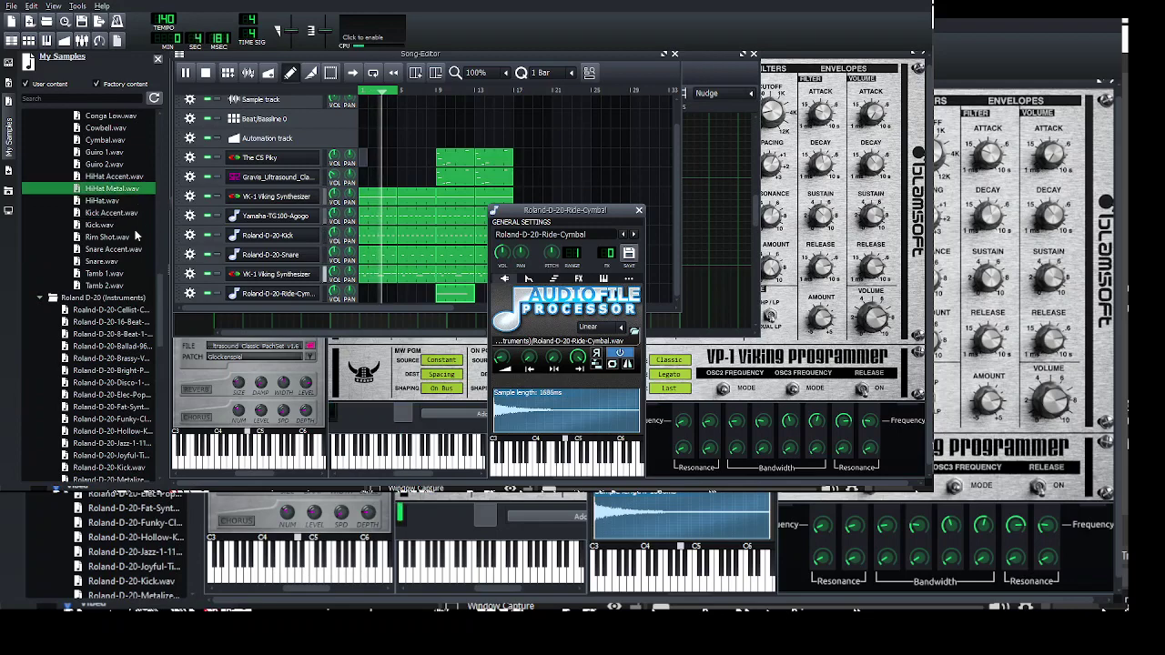
click(109, 152)
scroll(127, 202, up, 3)
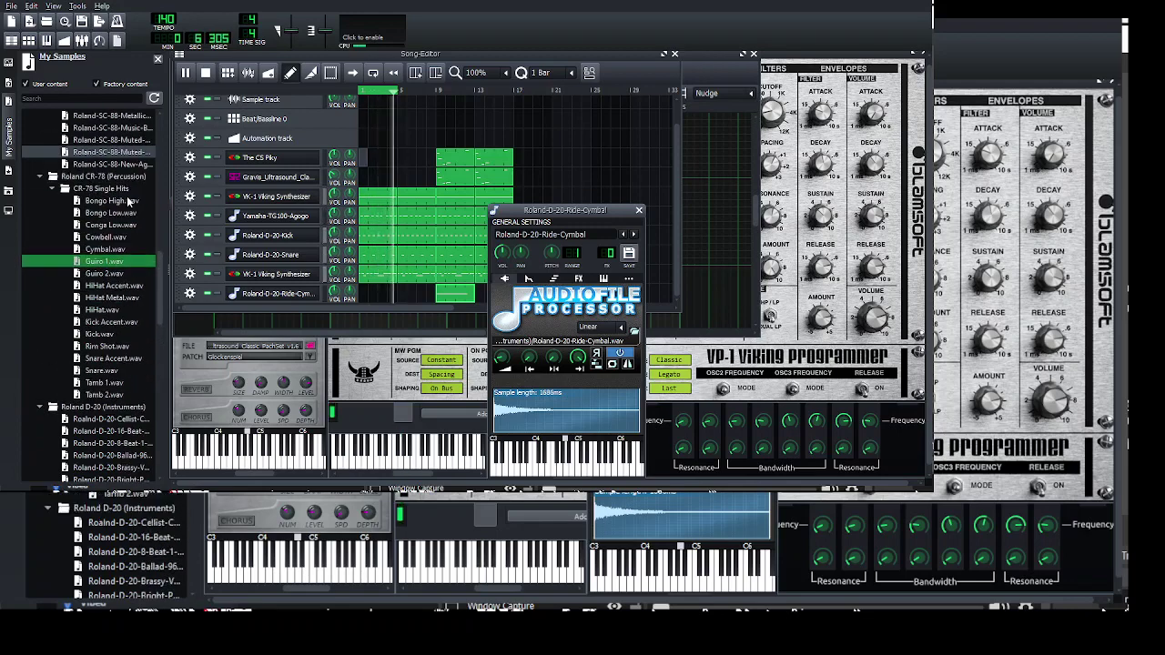
click(113, 213)
click(117, 200)
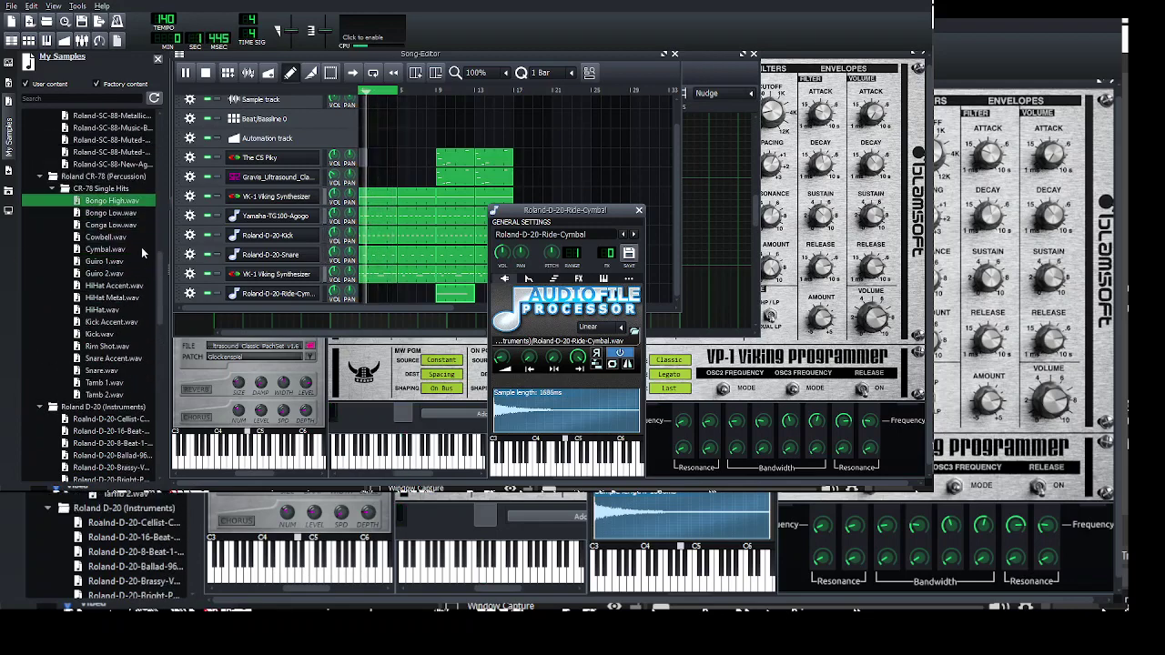
- Add the Conga Low.wav sample as a new track and open a new pattern on it at bar 9
click(116, 225)
scroll(116, 225, up, 3)
scroll(140, 281, up, 1)
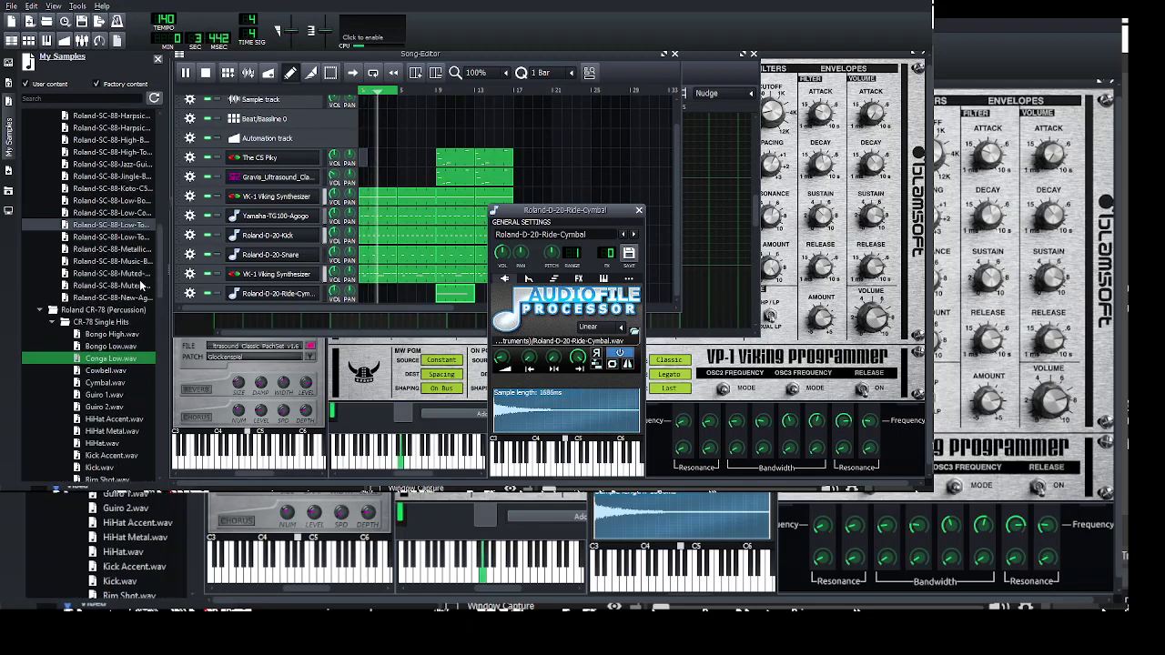
drag(115, 359, 432, 307)
double_click(439, 288)
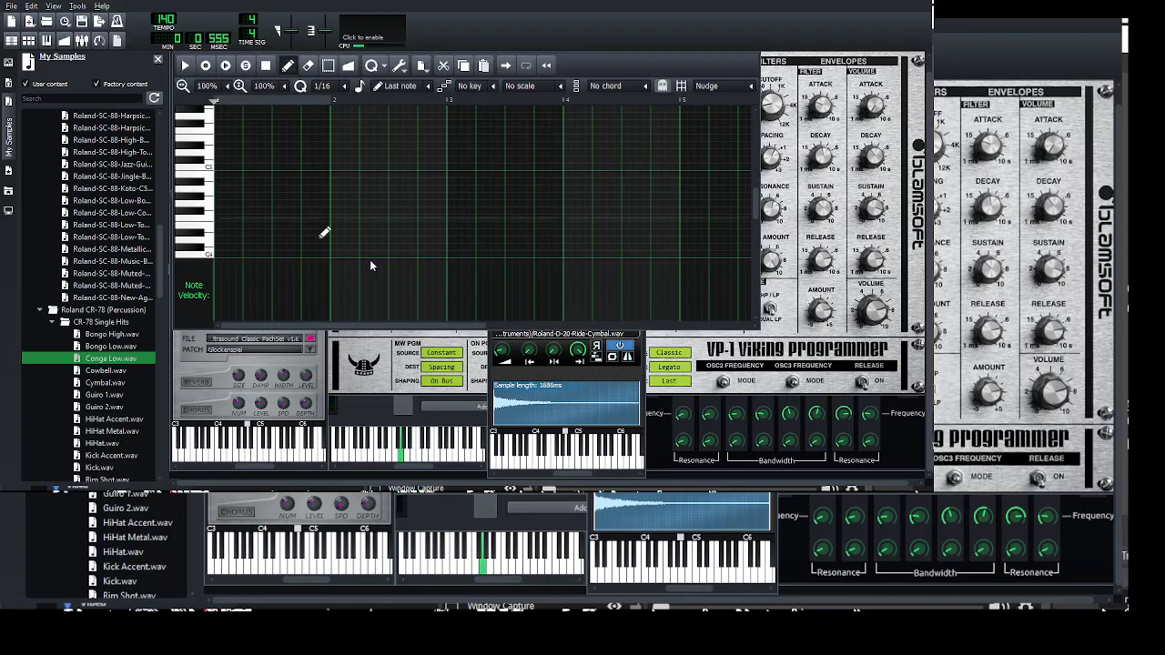
- Draw a syncopated rhythm of short notes on one pitch across the Conga Low pattern and return to the Song-Editor
drag(228, 196, 196, 195)
drag(245, 244, 229, 199)
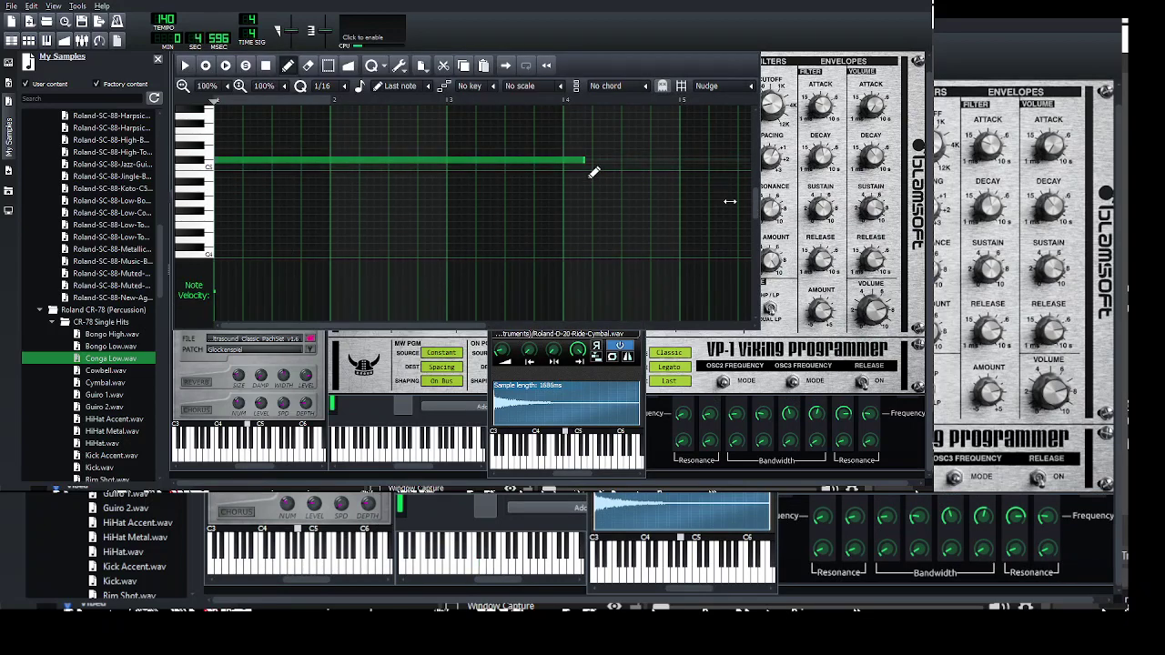
drag(587, 165, 242, 165)
click(266, 166)
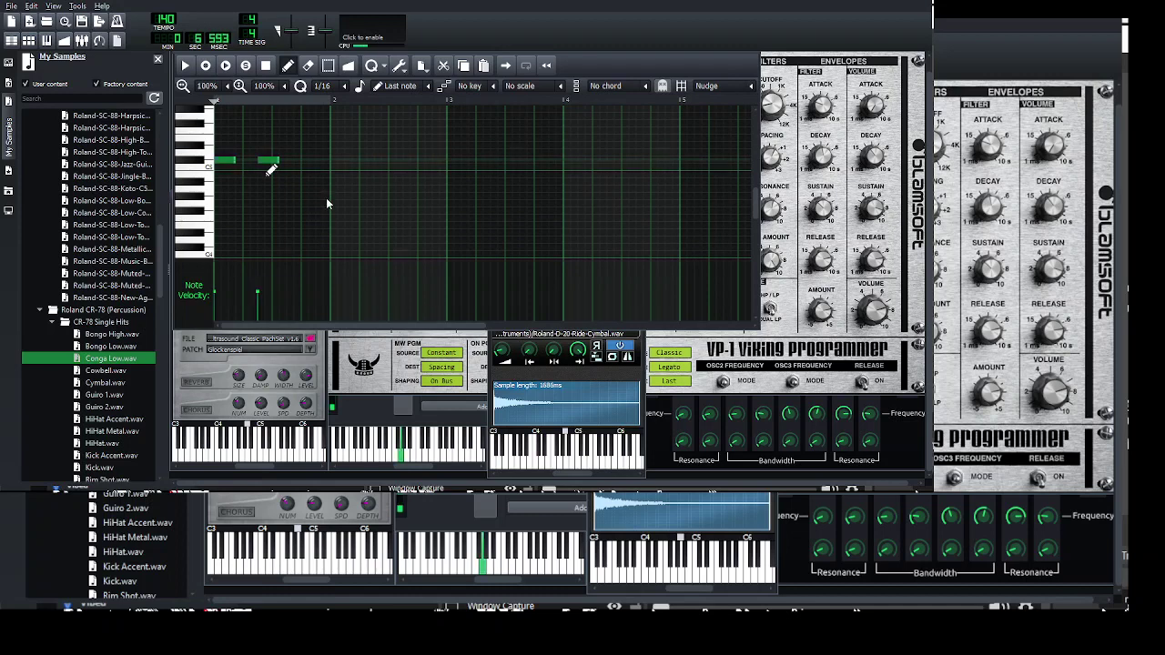
click(297, 165)
click(321, 165)
click(328, 166)
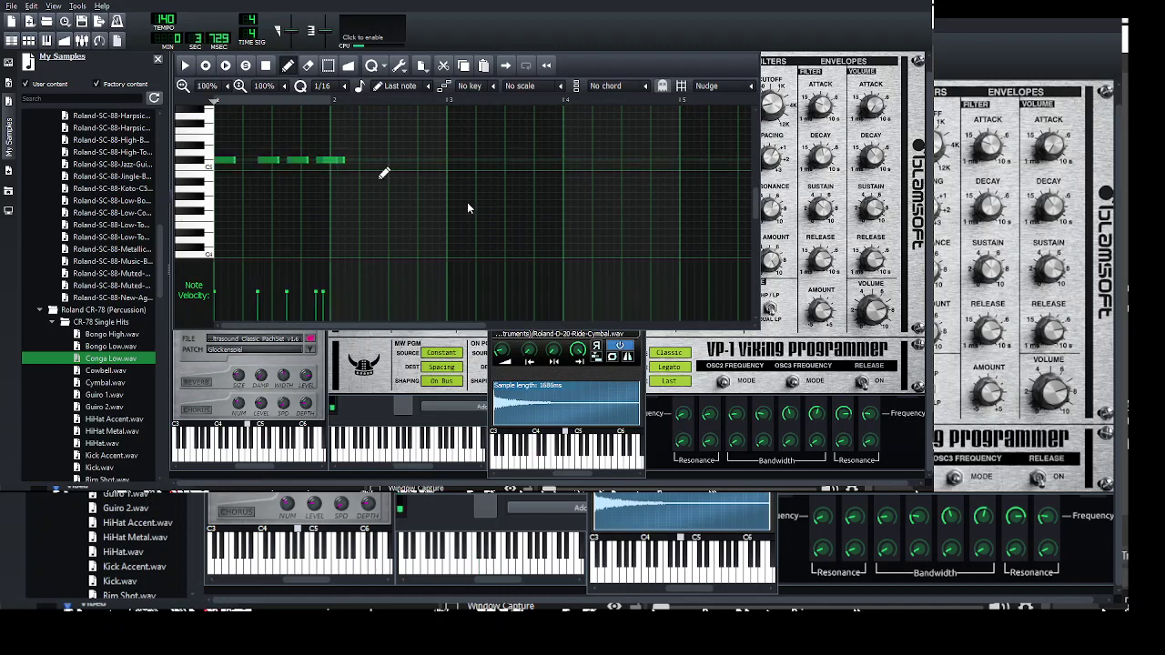
click(382, 164)
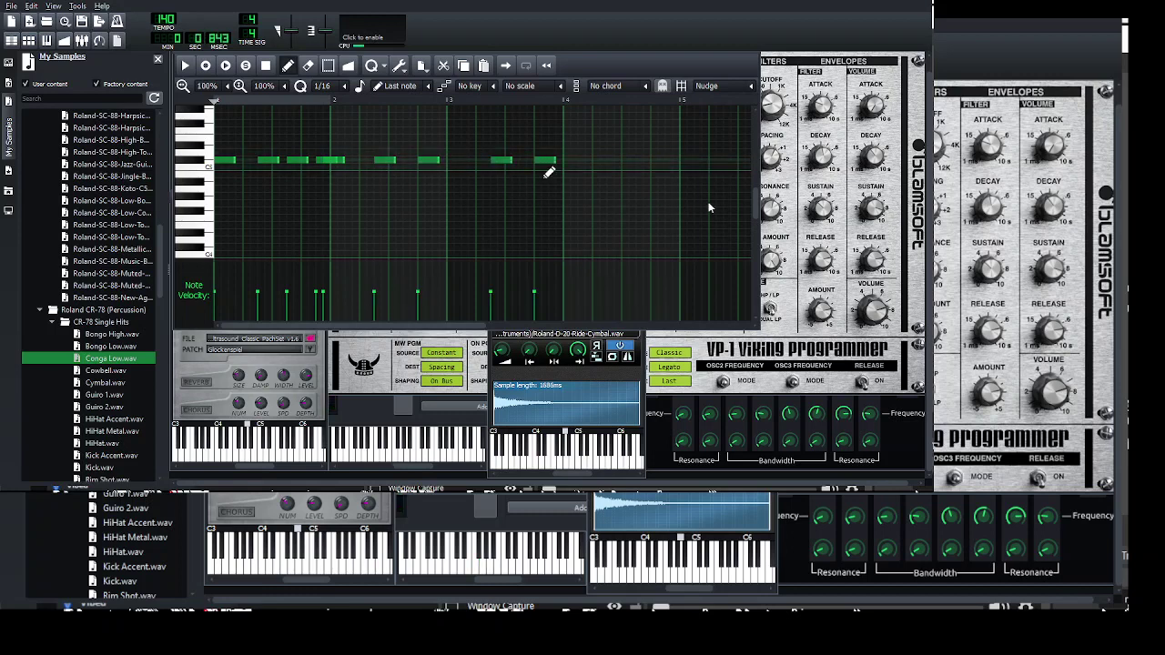
click(588, 162)
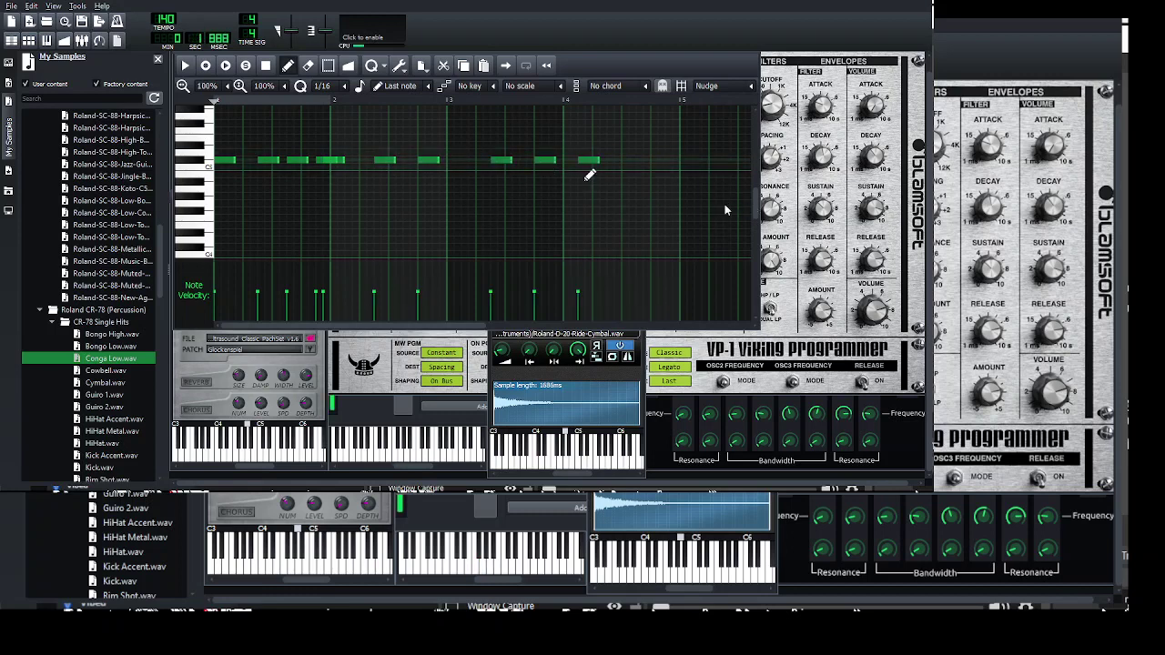
click(660, 162)
click(13, 42)
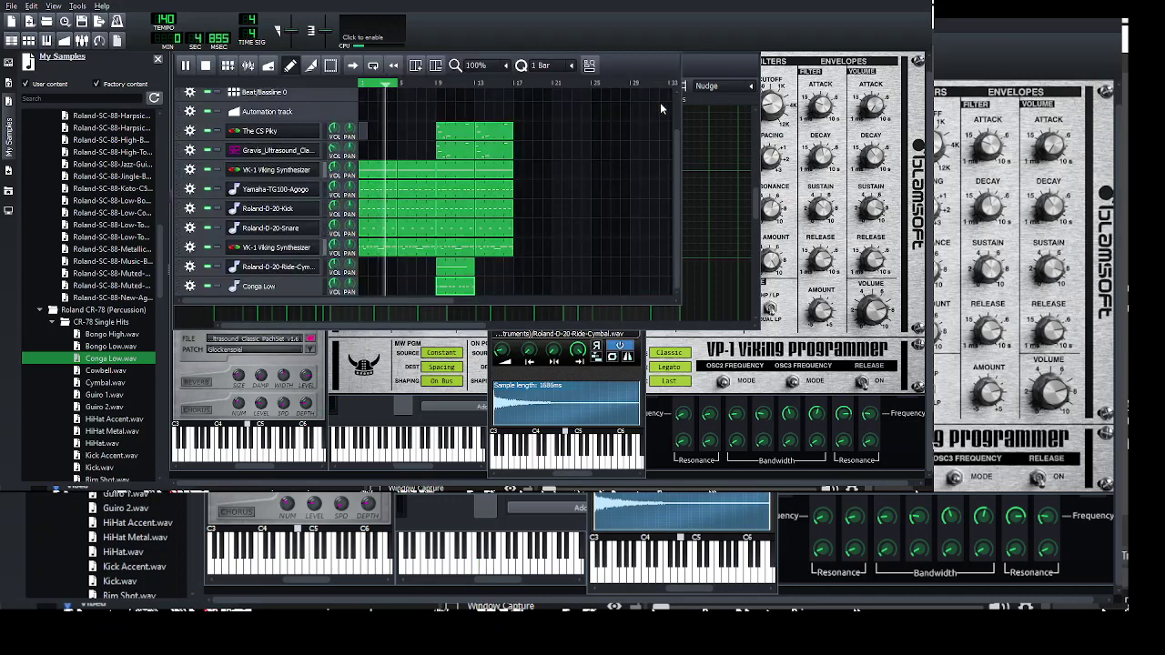
- Extend the loop region's end to bar 17 and copy the Conga Low pattern to bar 13
right_click(514, 83)
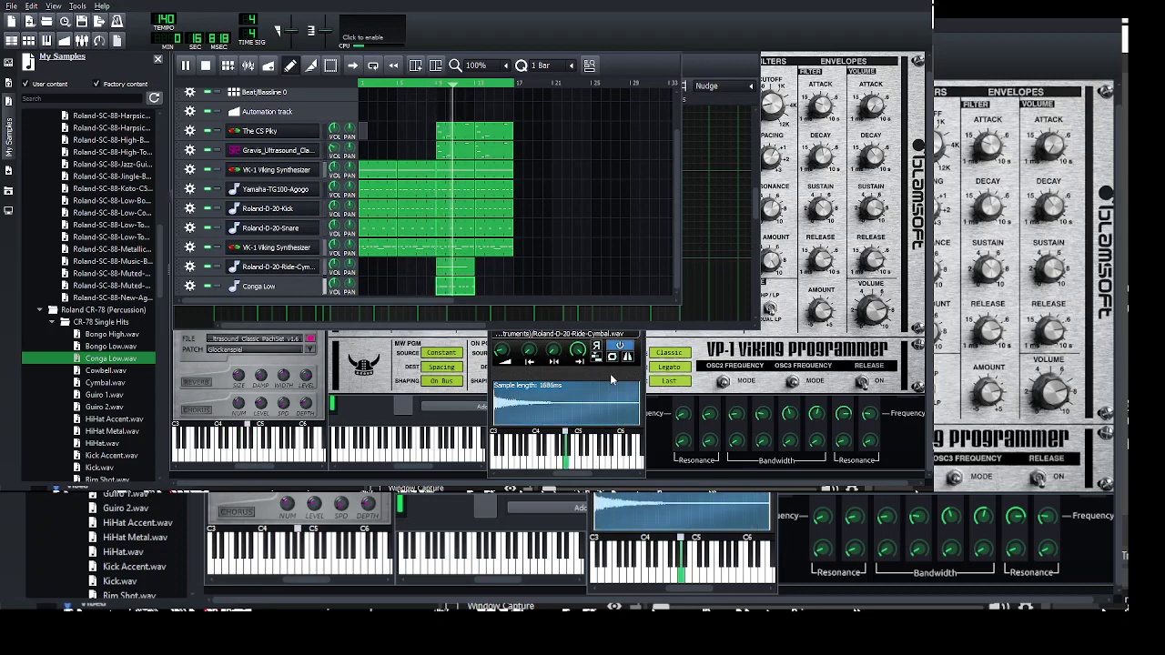
drag(455, 286, 494, 286)
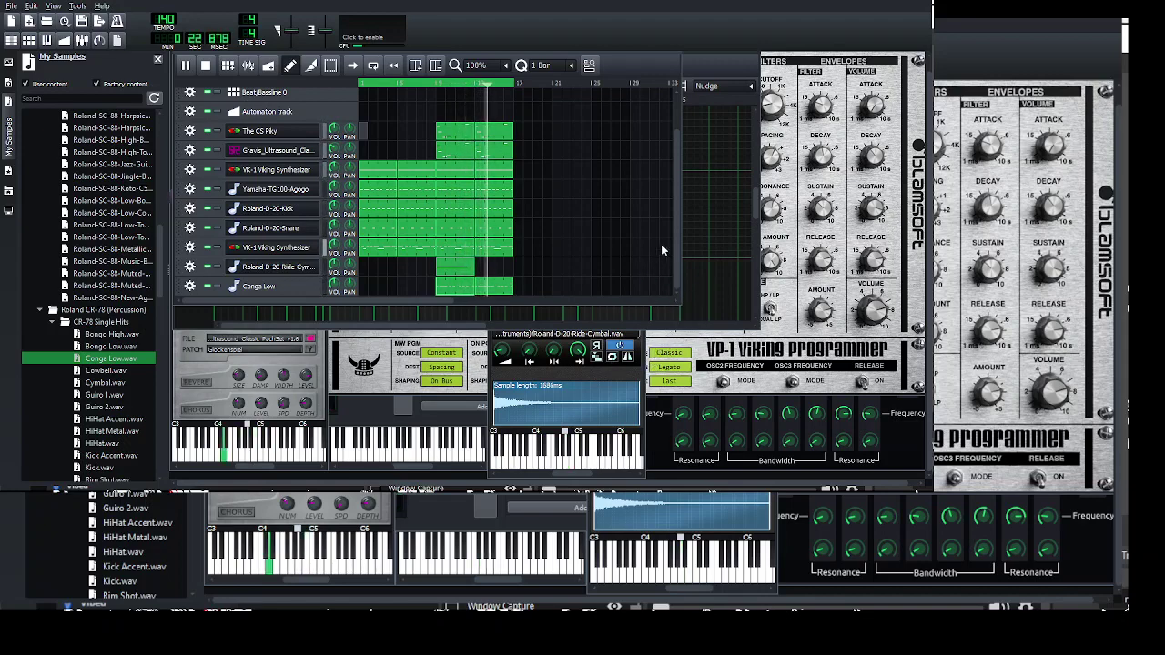
- Select all patterns from bar 9 through bar 16, paste copies at bar 17, and extend the loop region's end to bar 25
click(331, 66)
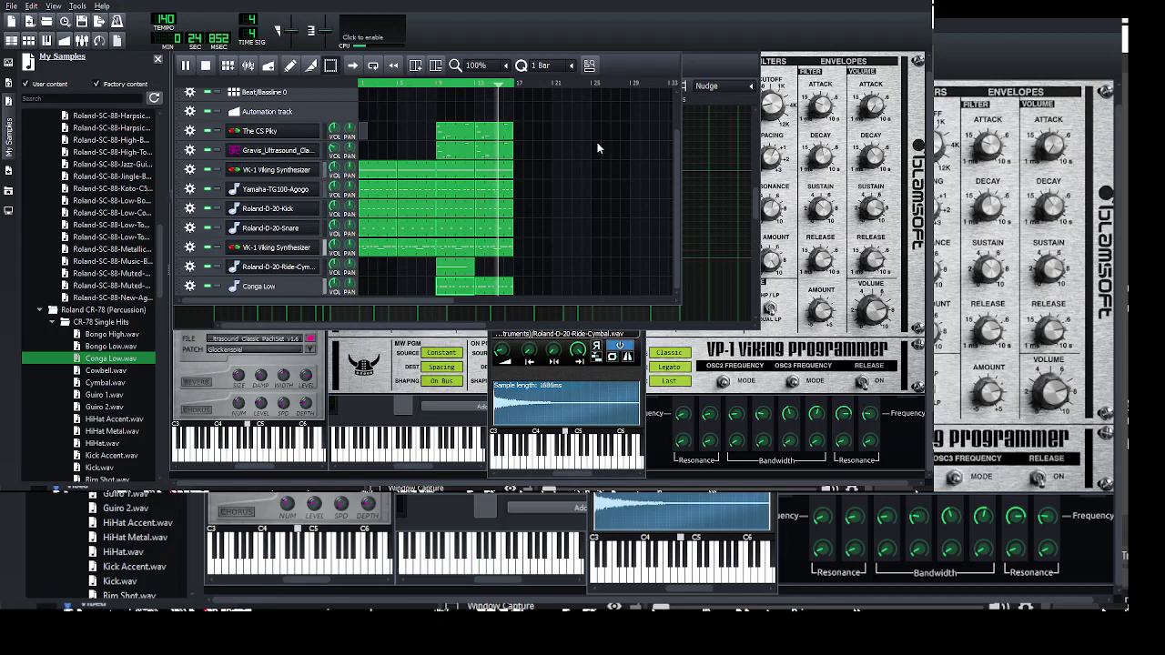
drag(457, 107, 507, 299)
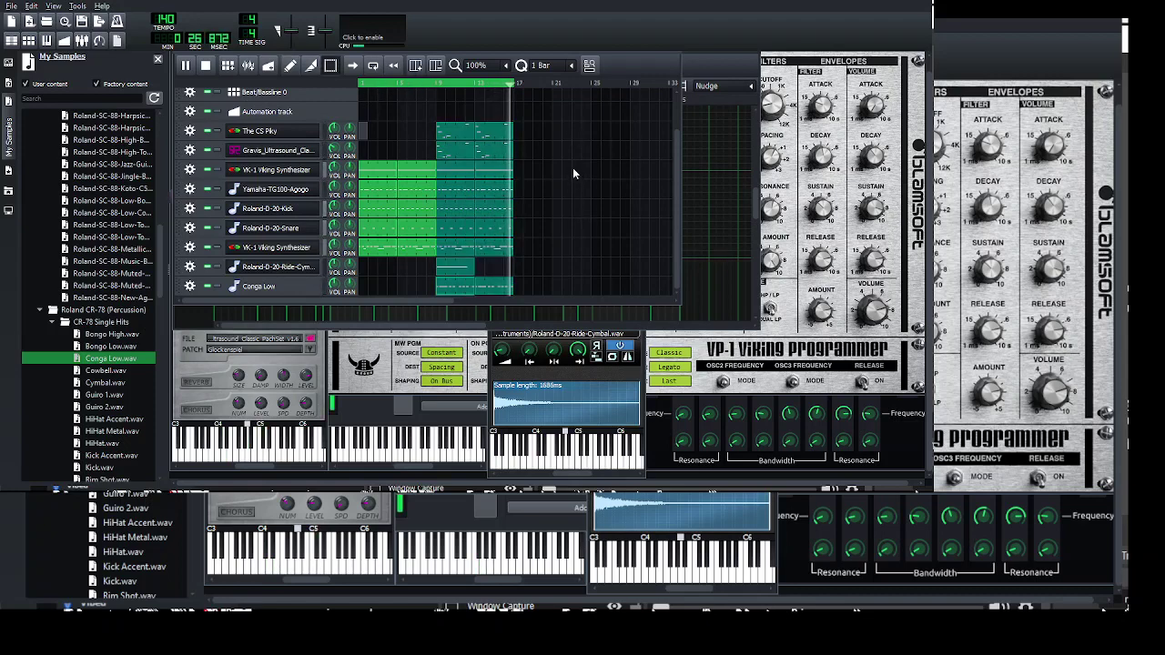
right_click(646, 160)
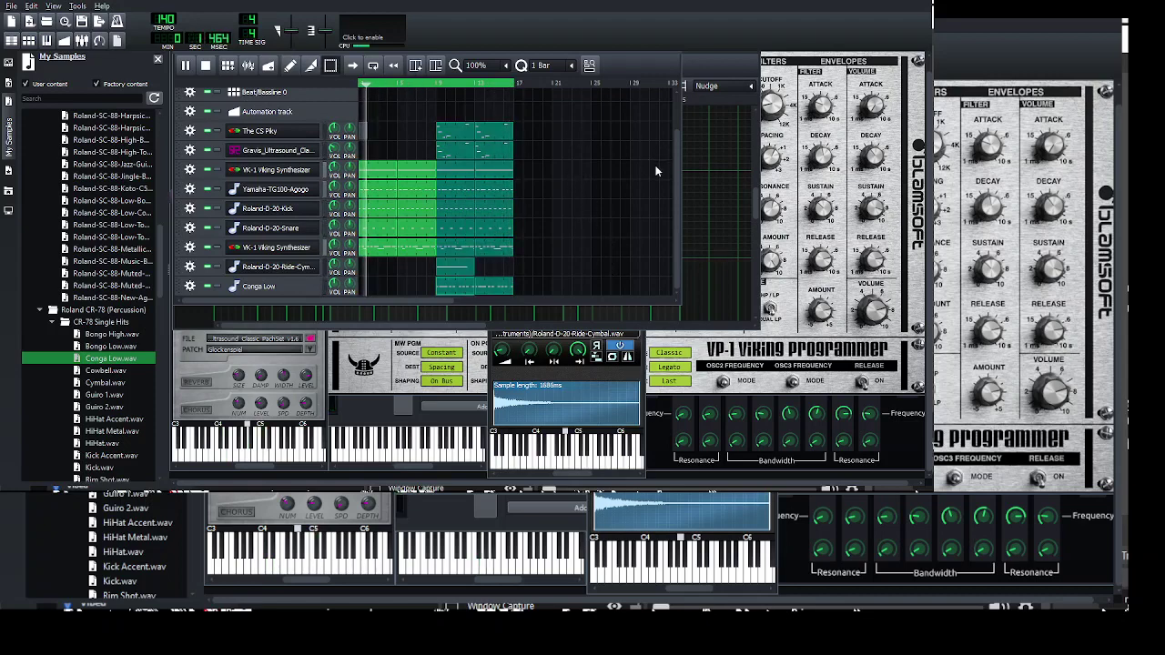
click(657, 170)
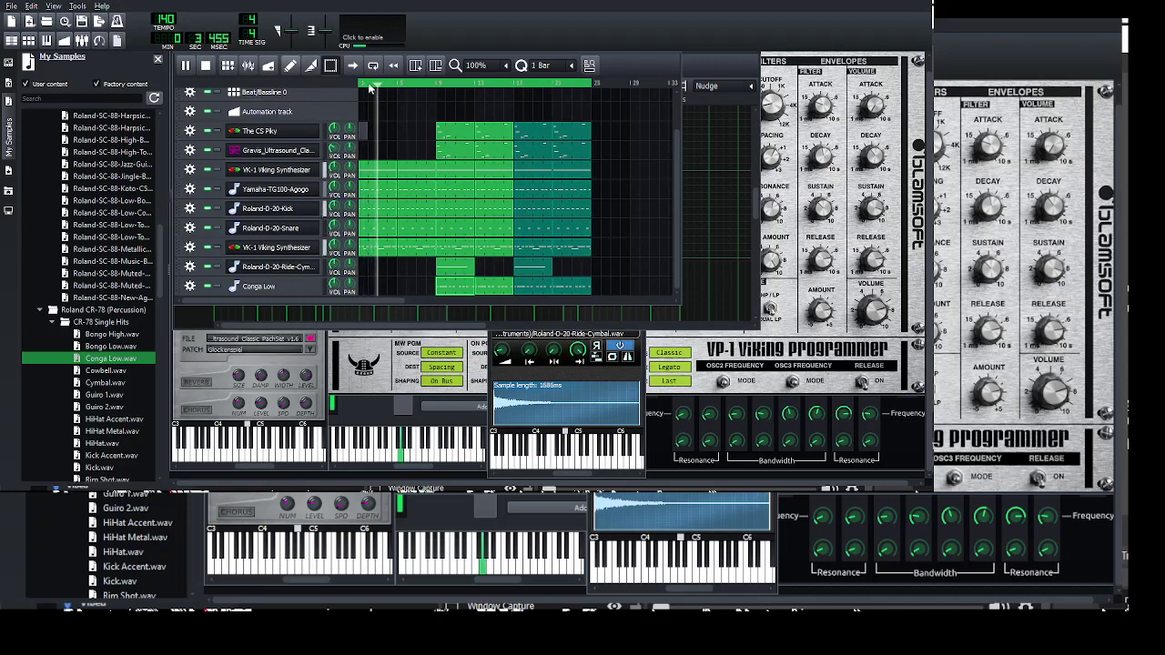
- Open a Roland-D-20-Kick pattern in the Piano-Roll and add extra short notes between its evenly spaced hits
click(290, 64)
click(603, 229)
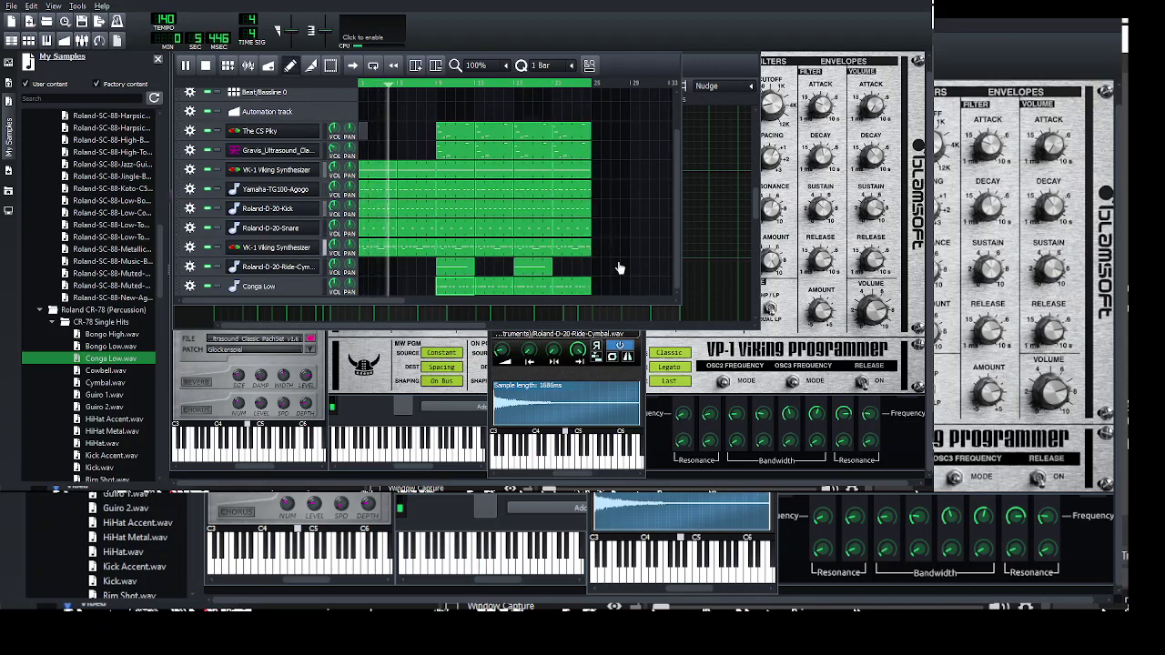
double_click(614, 268)
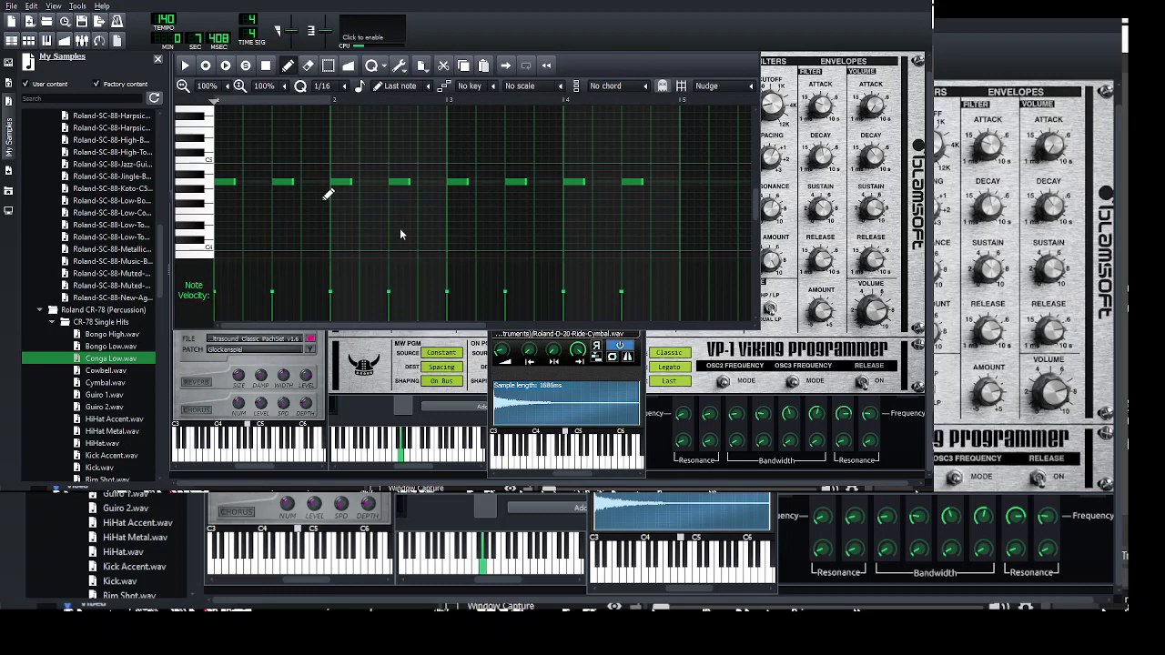
click(442, 190)
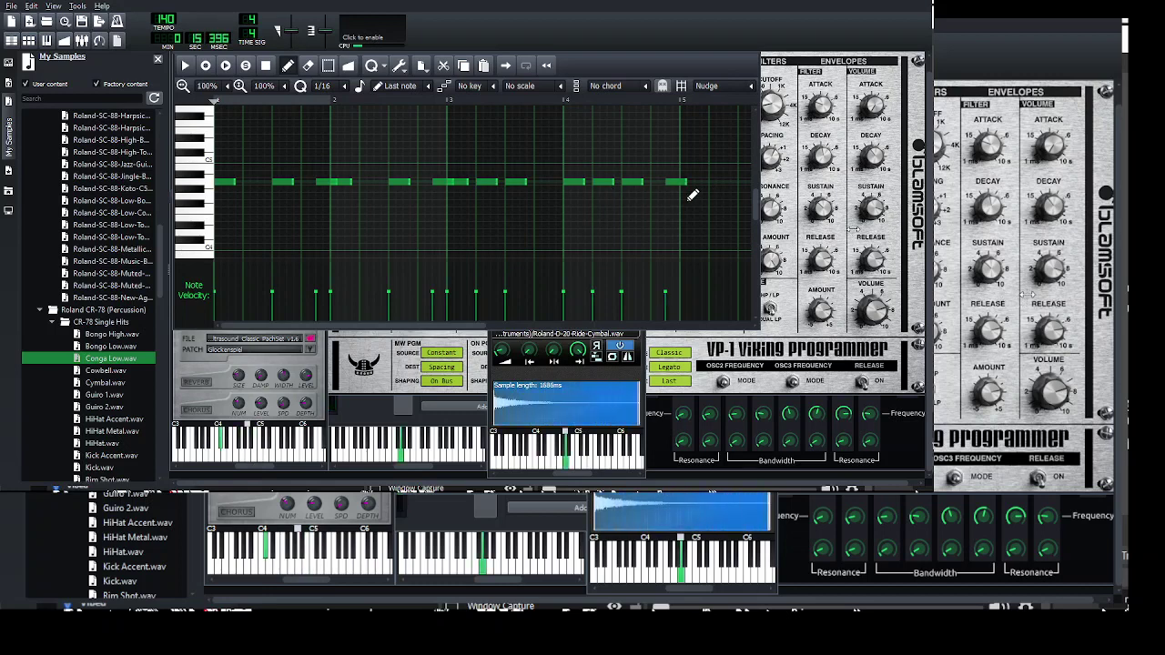
- Shorten the last note of the Roland-D-20-Kick pattern and return to the Song-Editor
click(682, 184)
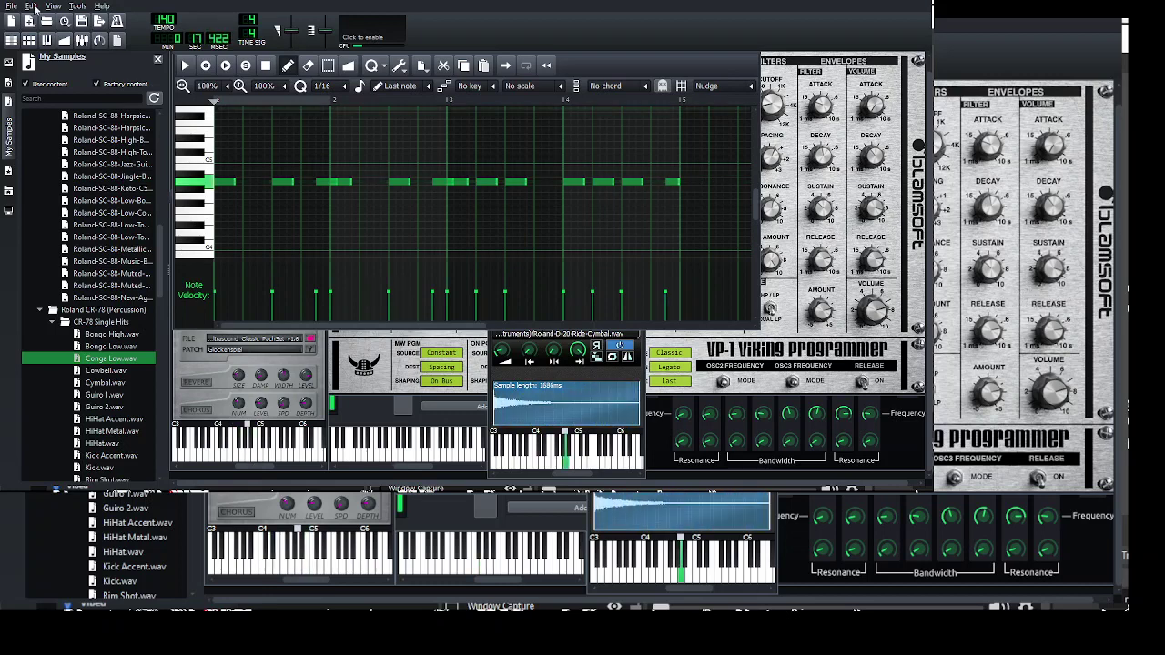
click(12, 42)
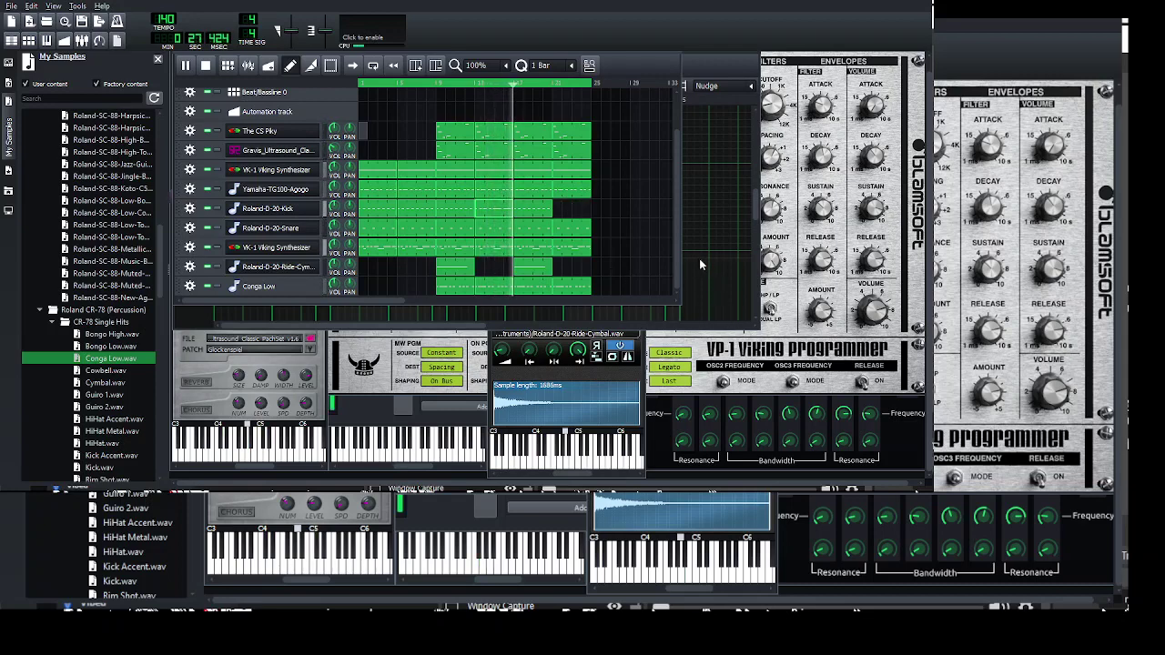
- Open the last Roland-D-20-Snare pattern, add short notes right before its second, third and fourth hits, and return to the Song-Editor
double_click(528, 284)
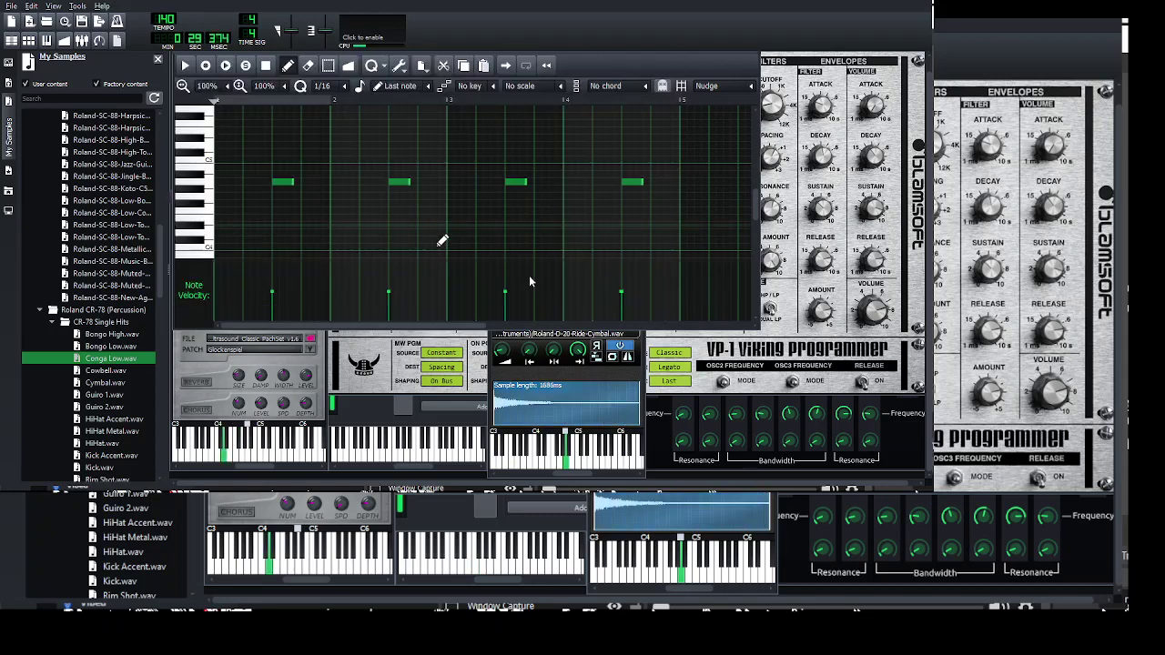
click(498, 185)
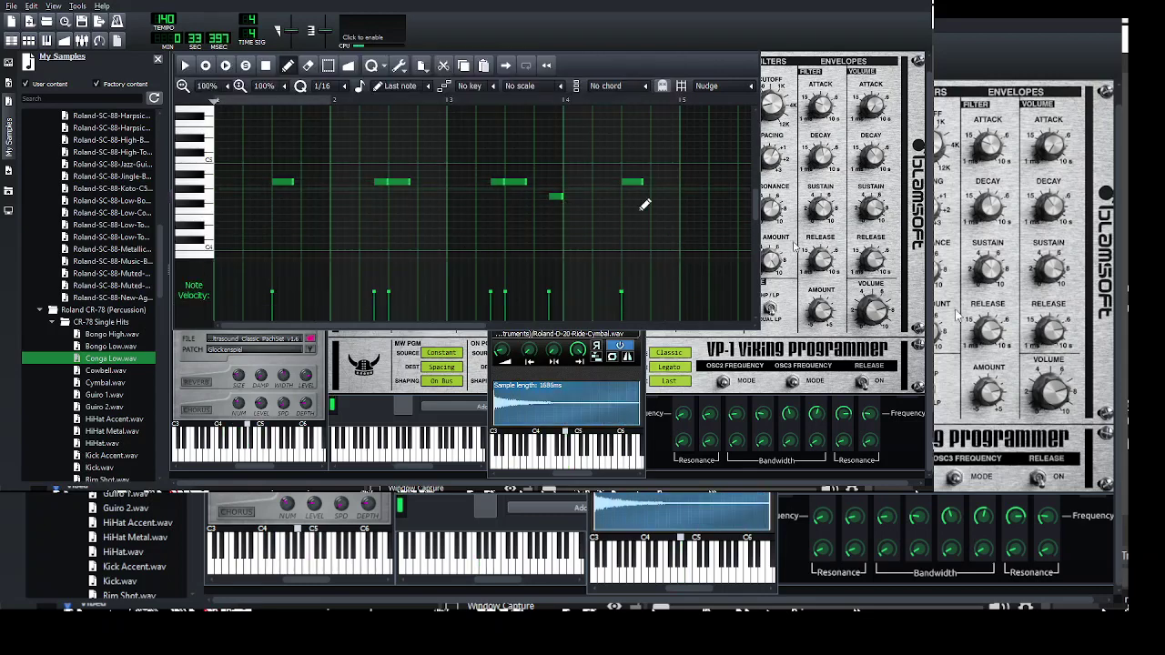
click(670, 198)
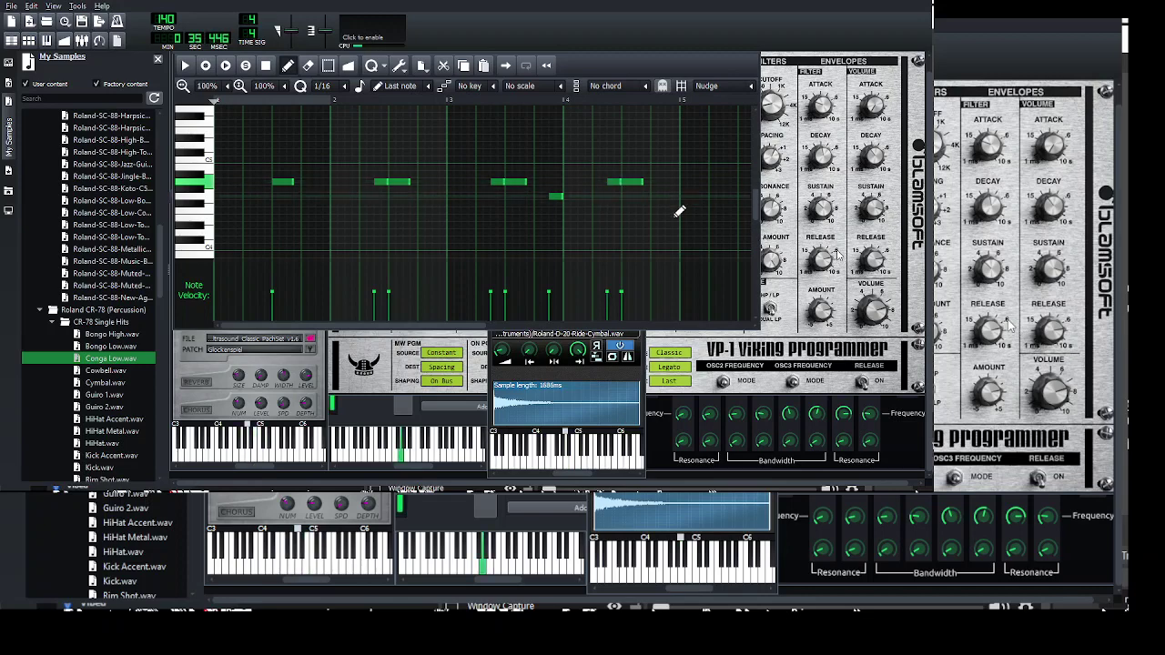
click(11, 40)
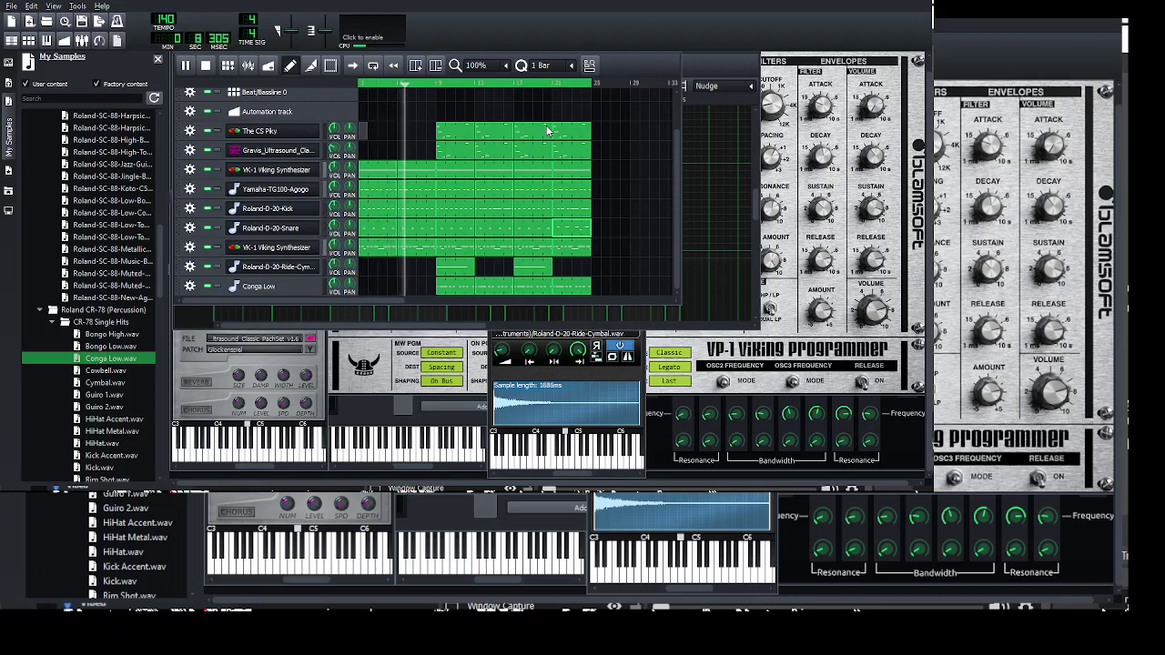
- Clone the Roland-D-20-Kick track in the Song-Editor
click(8, 62)
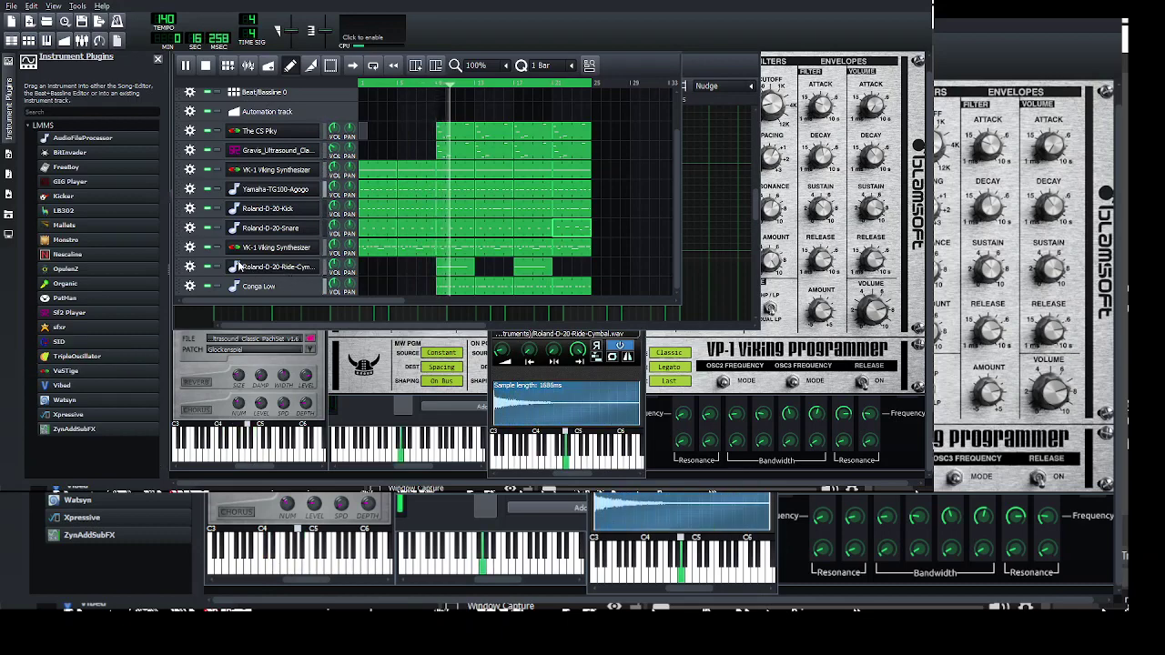
click(290, 283)
click(273, 228)
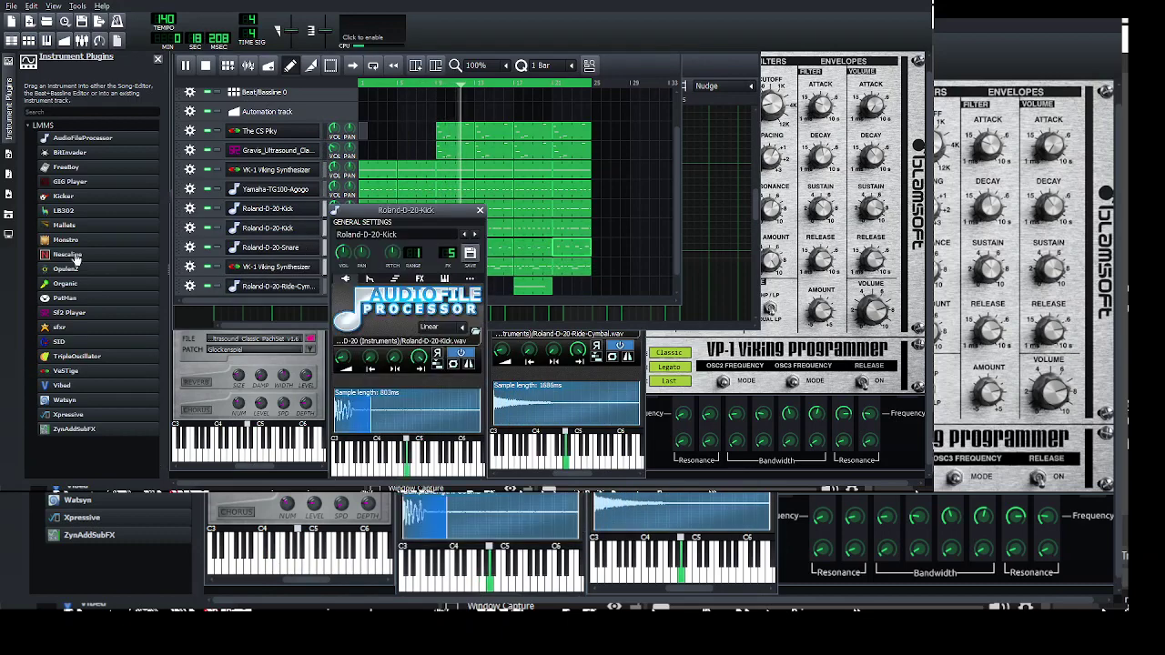
- Collapse the Roland Canvas SC-88 sample folder in My Samples and expand the gig folder
click(8, 174)
scroll(153, 391, up, 15)
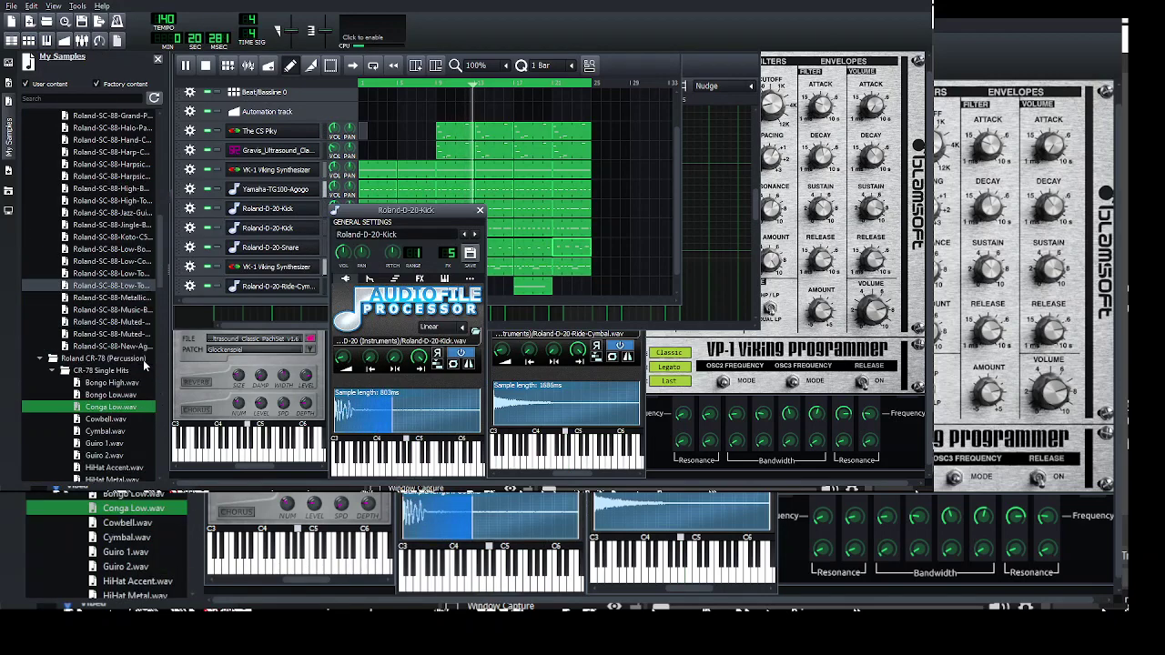
click(41, 273)
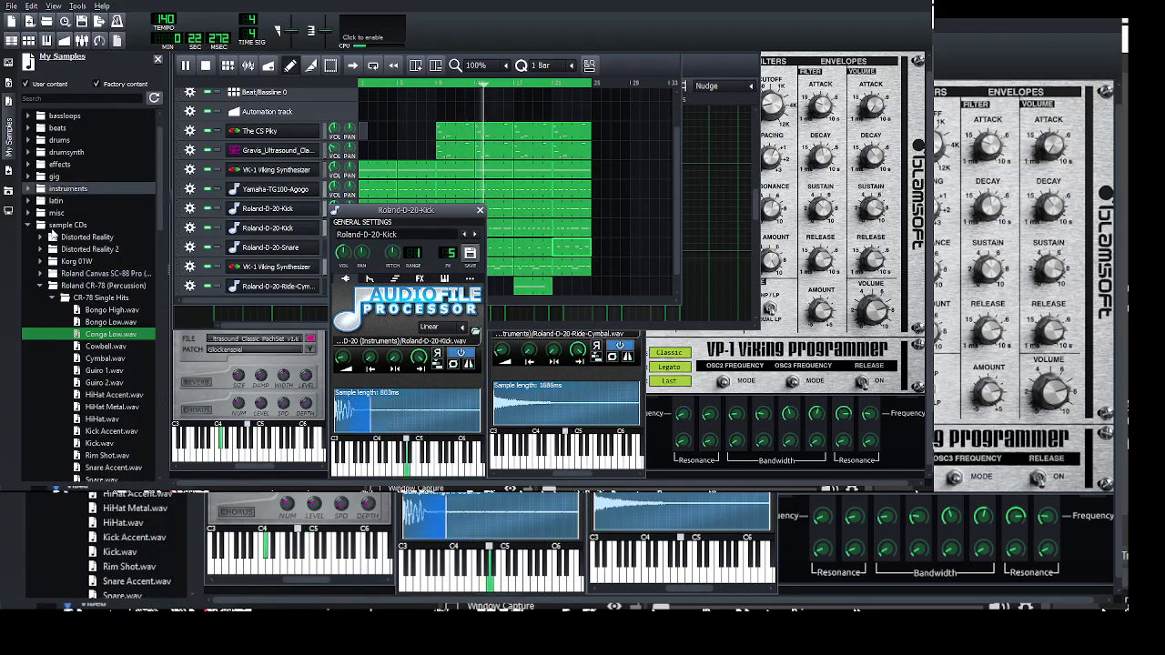
click(28, 177)
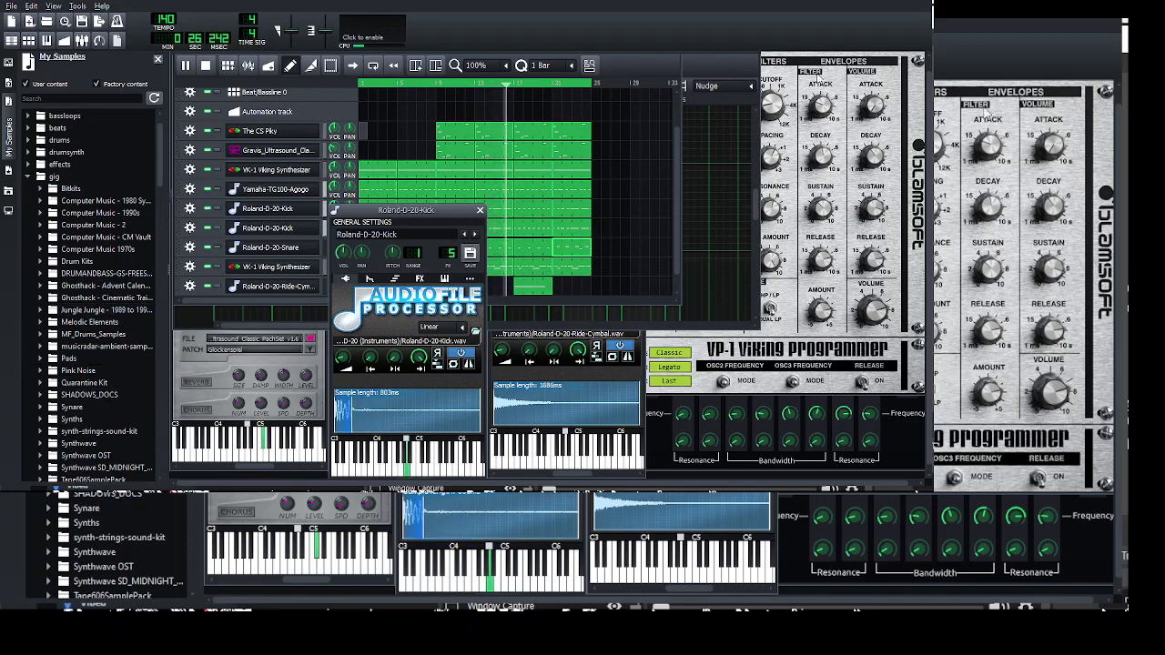
- Bring the Song-Editor to the front and clone the Roland-D-20-Kick track again, making a third kick track
click(637, 64)
click(234, 296)
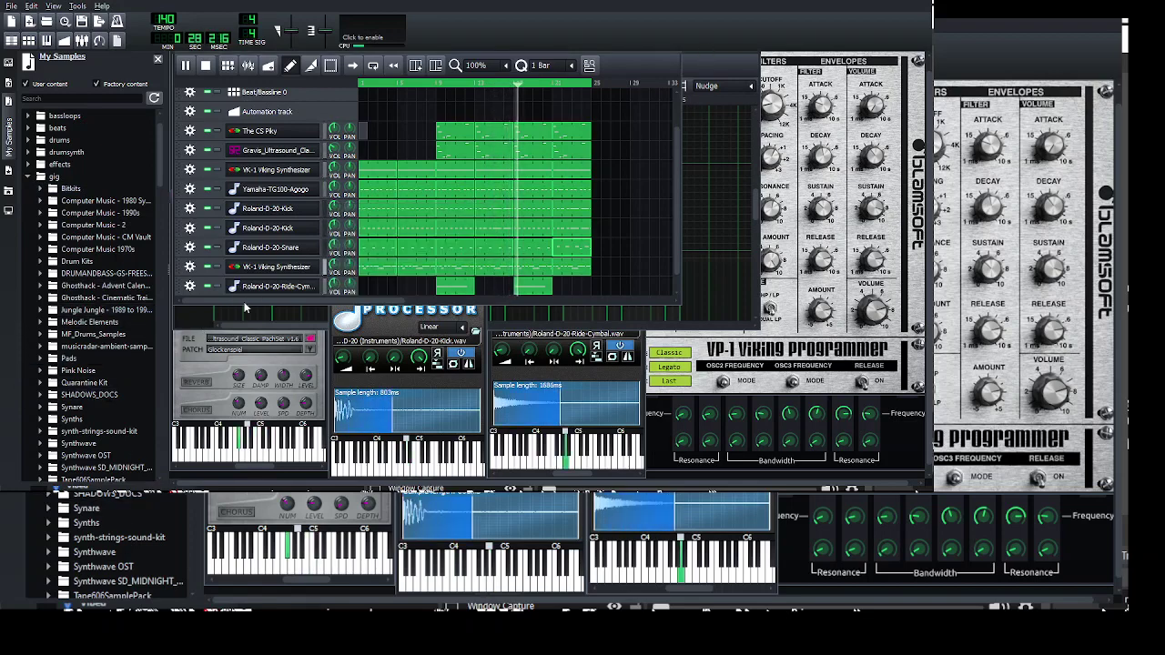
click(247, 307)
click(332, 316)
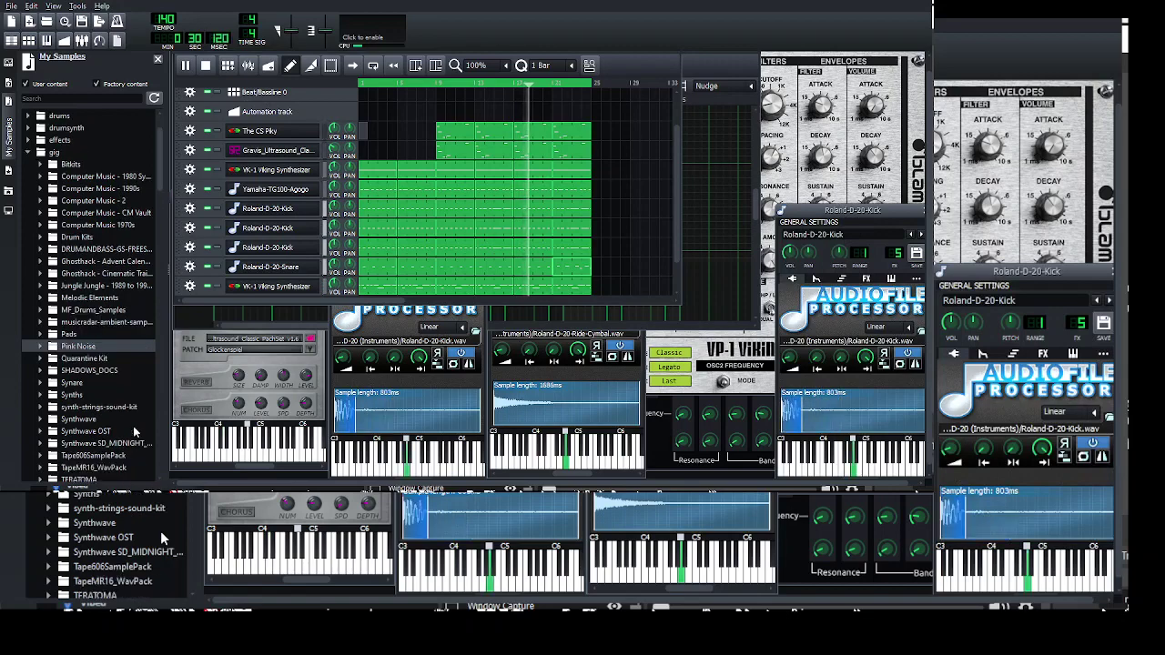
- Browse the gig folder's Drum Kits to Alesis SR16 and preview the SR16Kick03.wav sample
scroll(54, 297, down, 2)
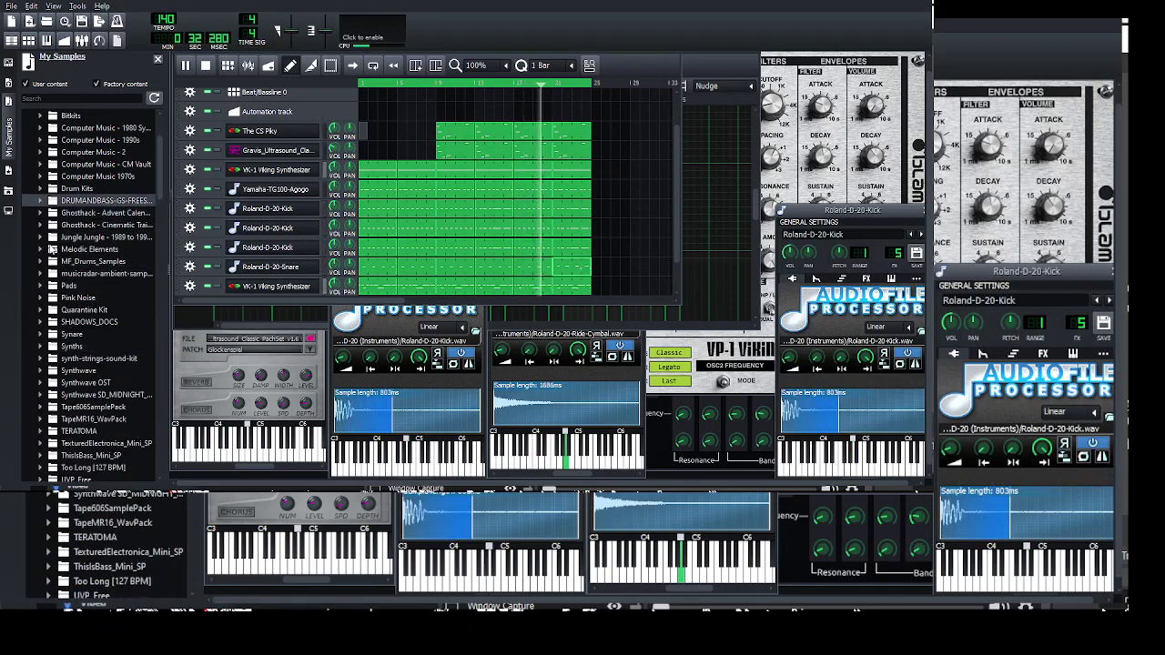
click(74, 188)
click(86, 285)
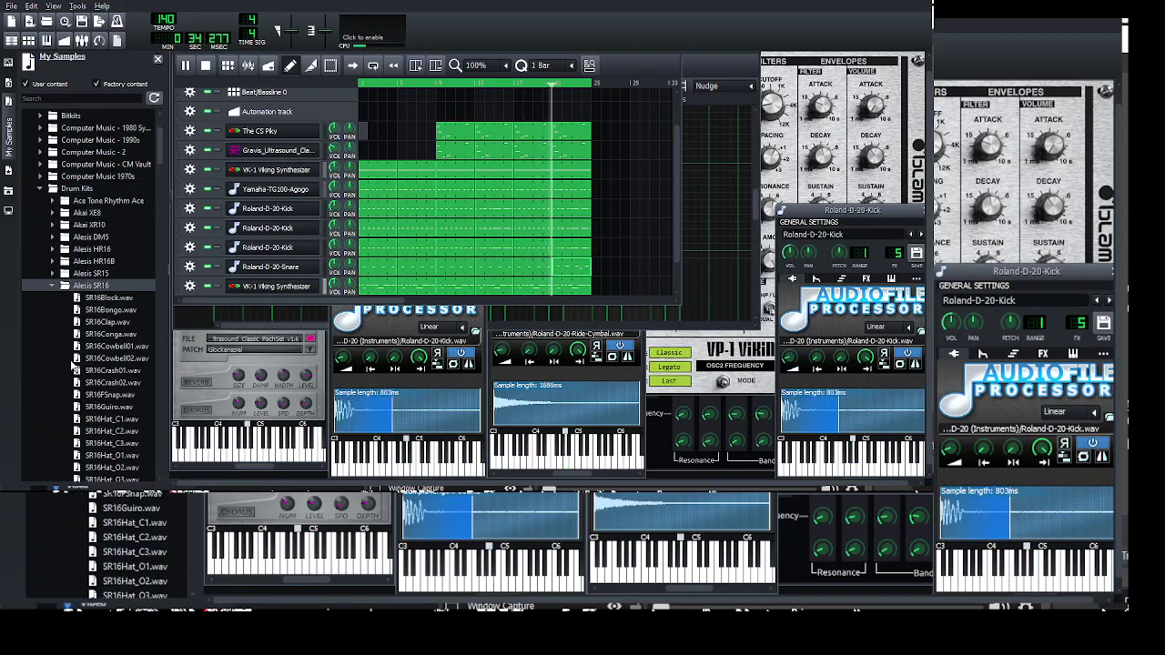
scroll(136, 394, down, 6)
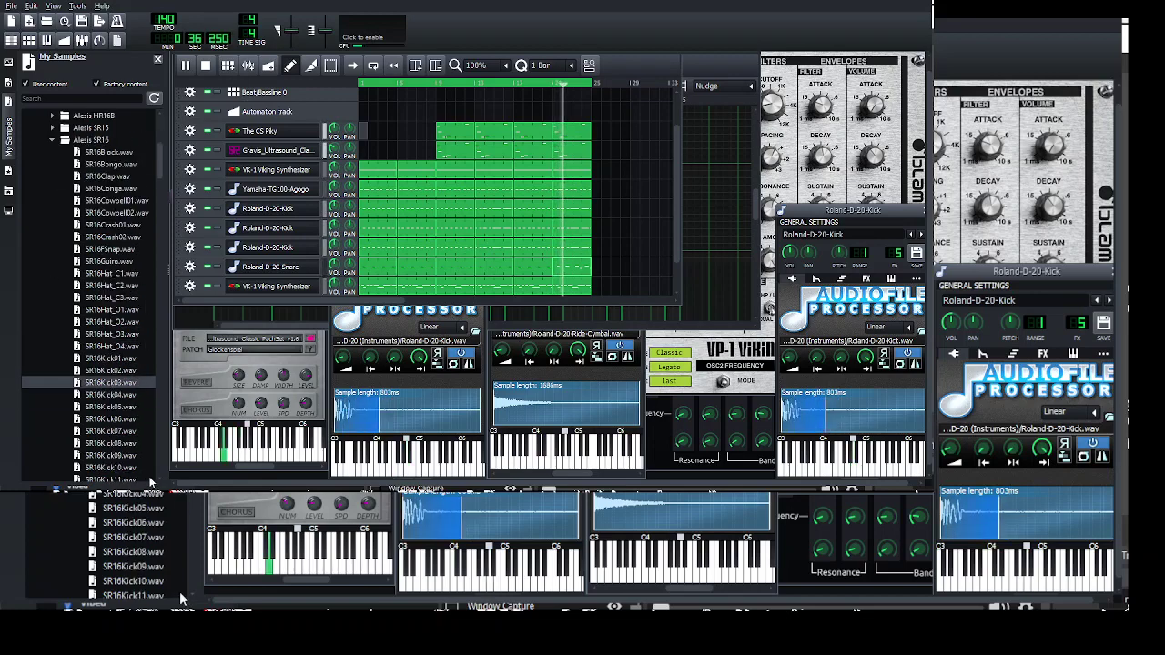
click(110, 310)
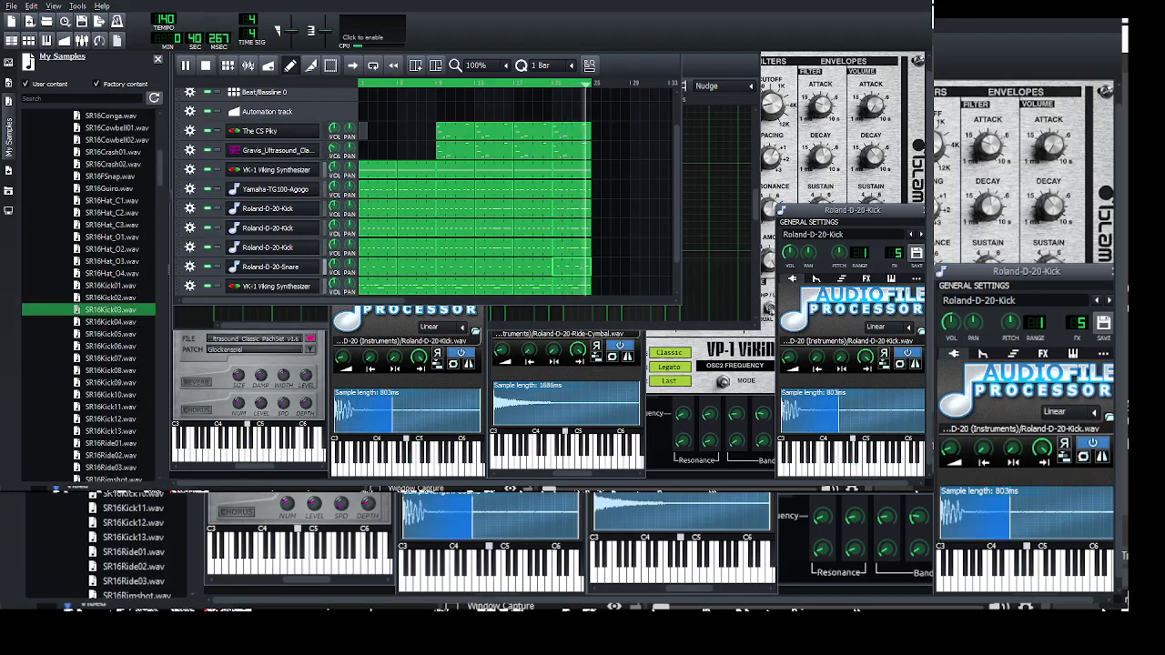
- Try SR16Kick03.wav, SR16Kick07.wav and SR16Kick01.wav in turn as the sample of the cloned kick's AudioFileProcessor
drag(863, 210, 541, 182)
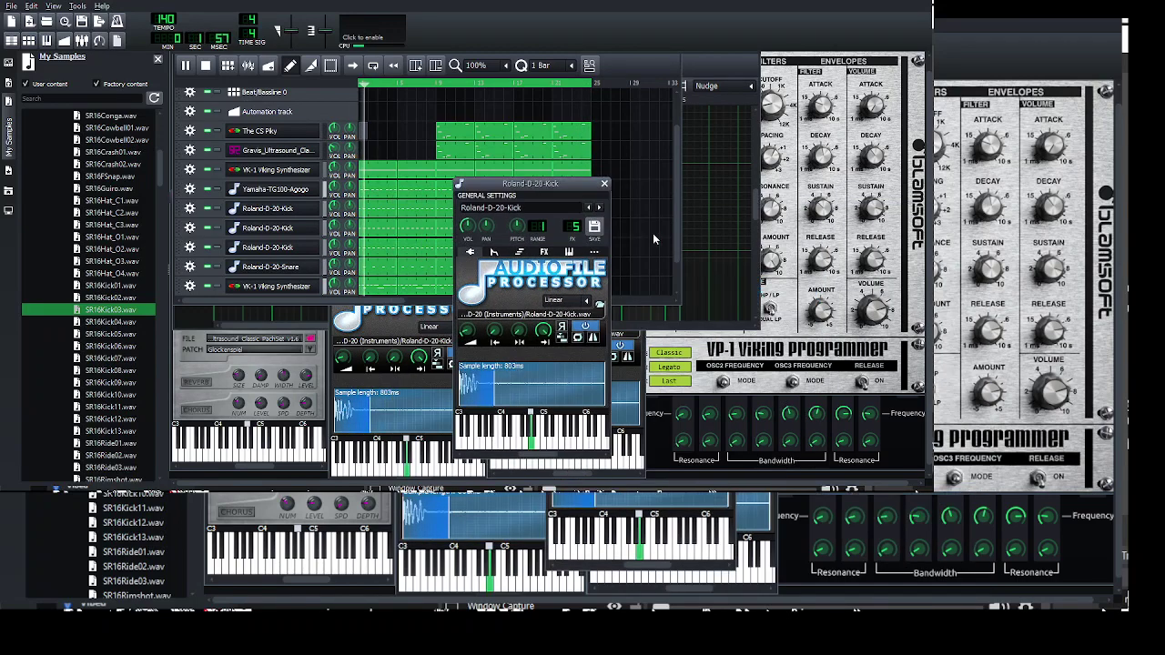
drag(109, 311, 540, 369)
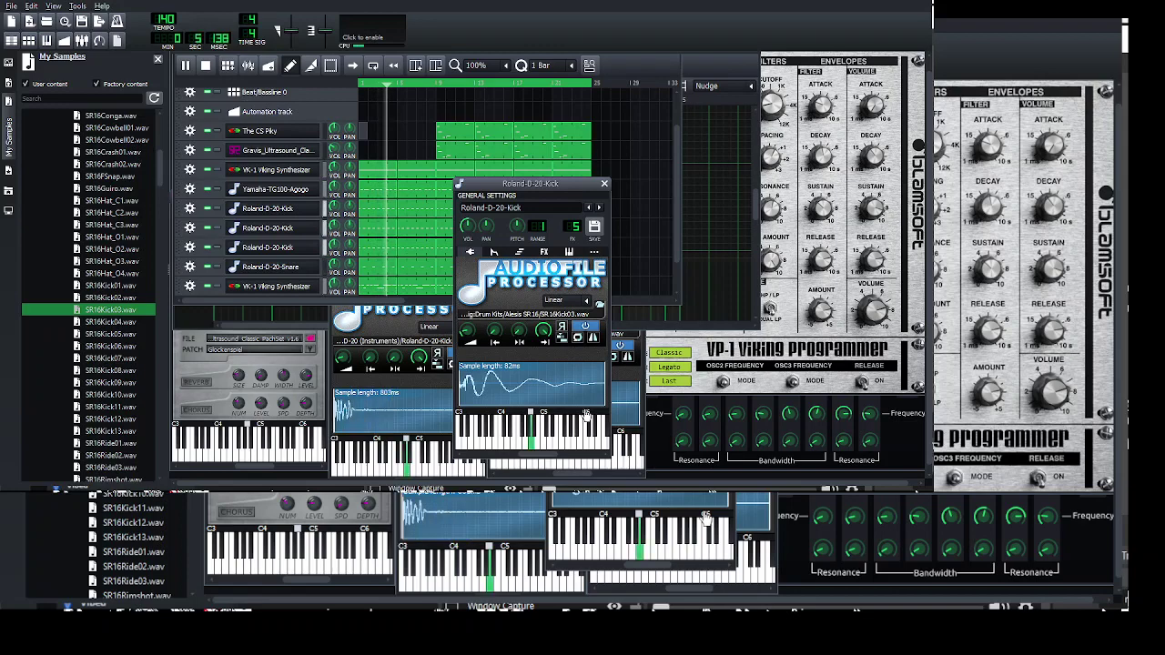
click(109, 358)
drag(109, 358, 536, 387)
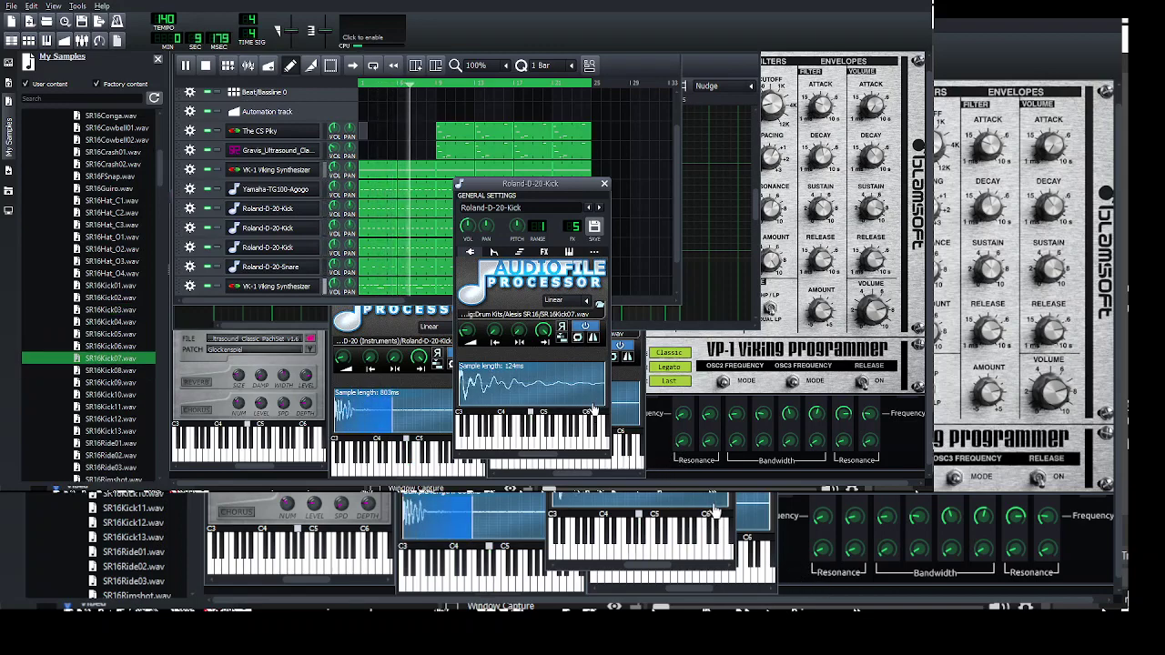
drag(110, 285, 533, 387)
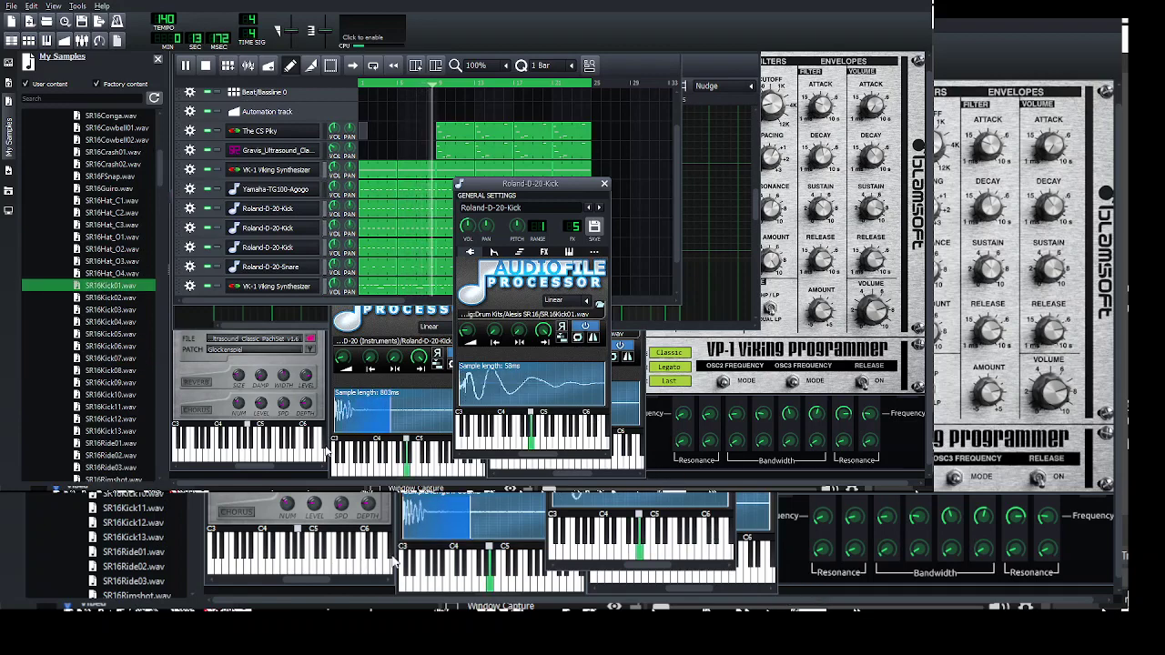
- Load SR16Kick05.wav as the sample of the cloned kick's AudioFileProcessor
drag(126, 334, 508, 376)
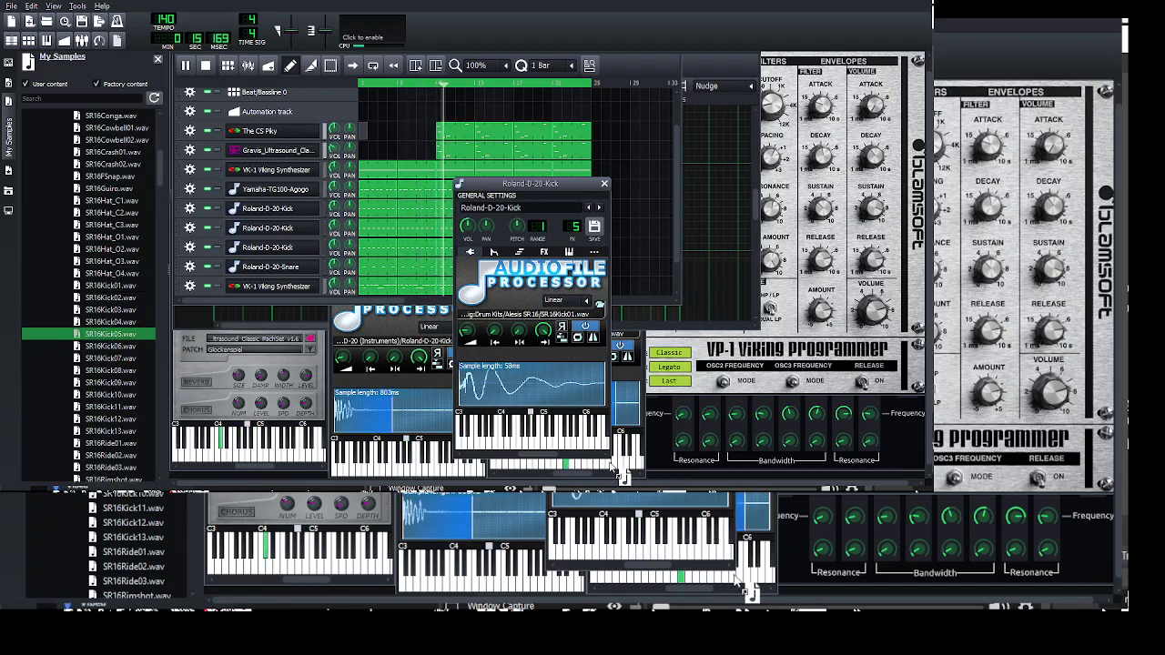
drag(611, 466, 571, 386)
- Clone the Roland-D-20-Snare track and load SR16Snare03.wav into the copy's AudioFileProcessor
click(248, 300)
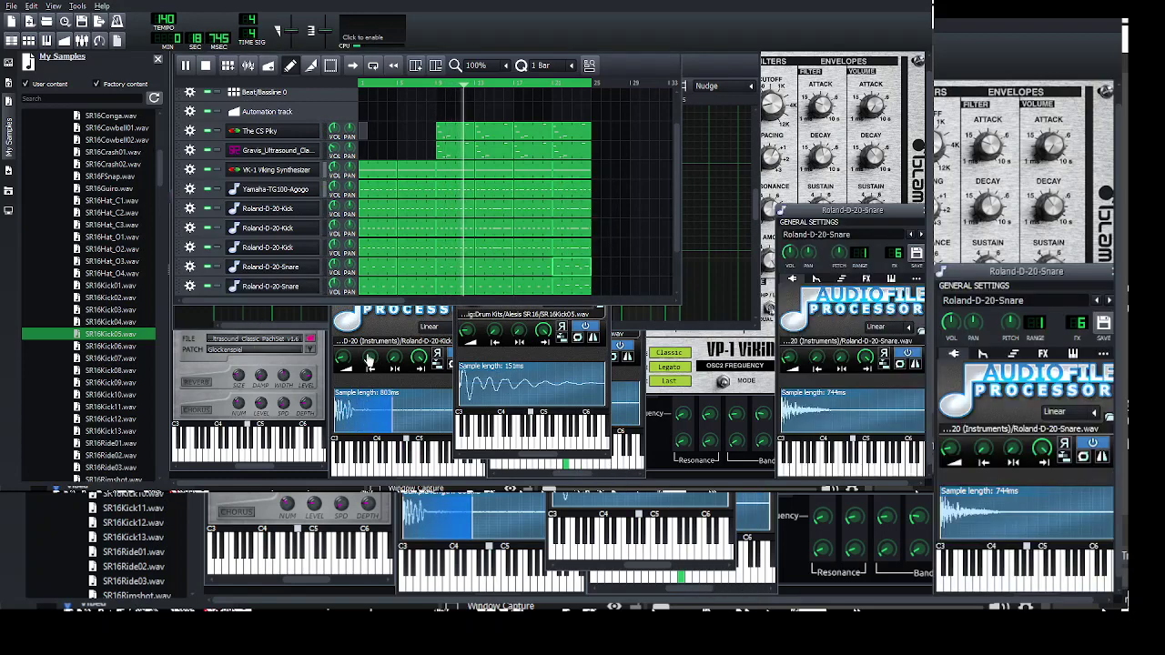
scroll(109, 273, down, 5)
drag(113, 346, 847, 407)
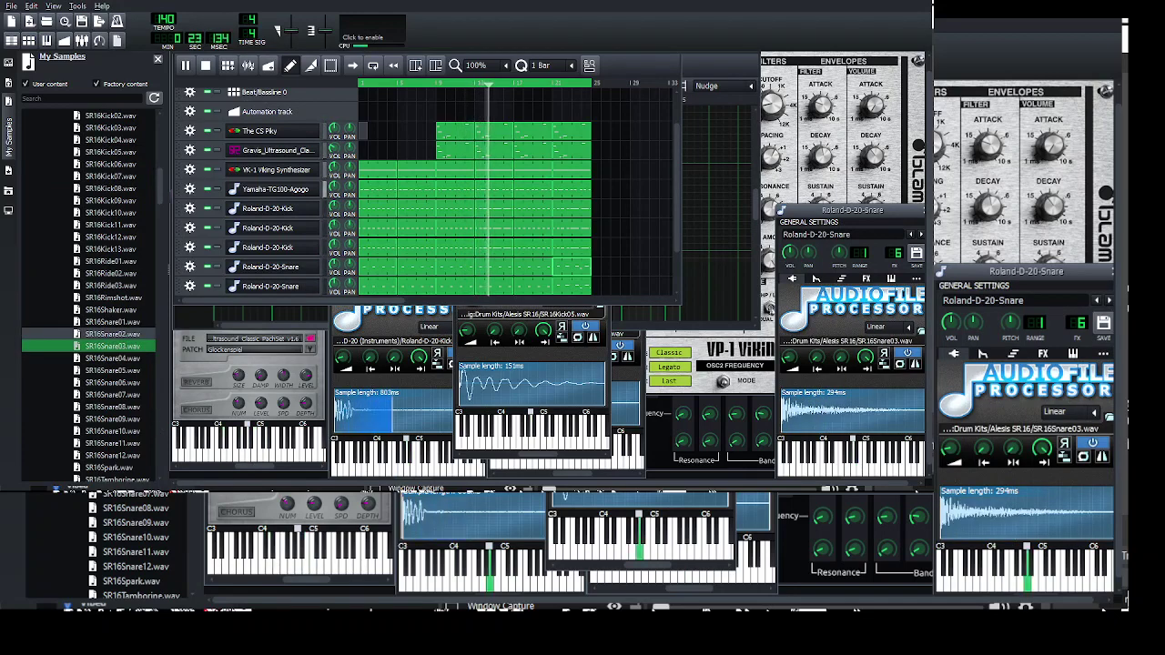
- Move the cloned snare's instrument window over the Song-Editor and try SR16Snare08.wav as its sample
drag(855, 210, 497, 142)
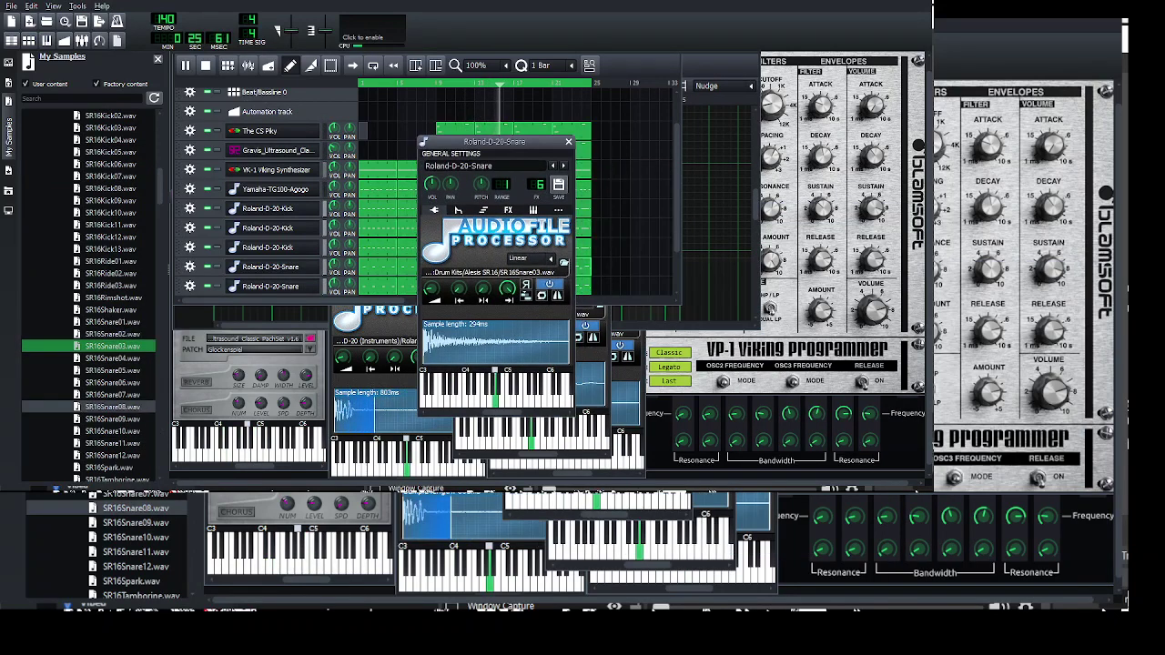
click(112, 407)
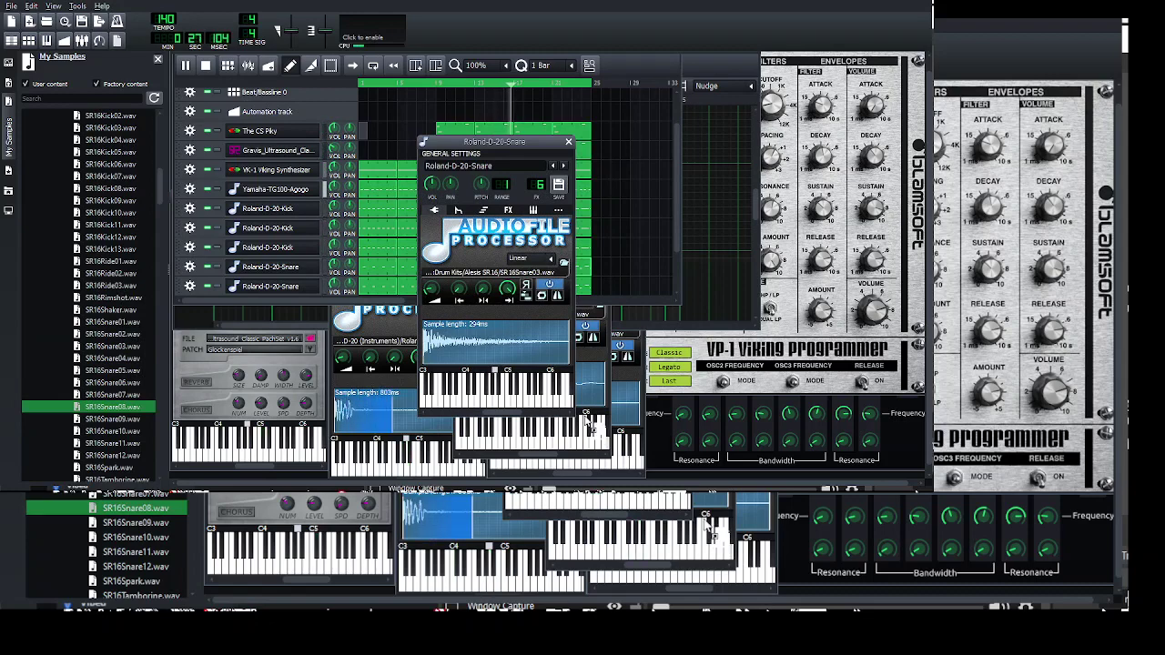
drag(587, 420, 535, 351)
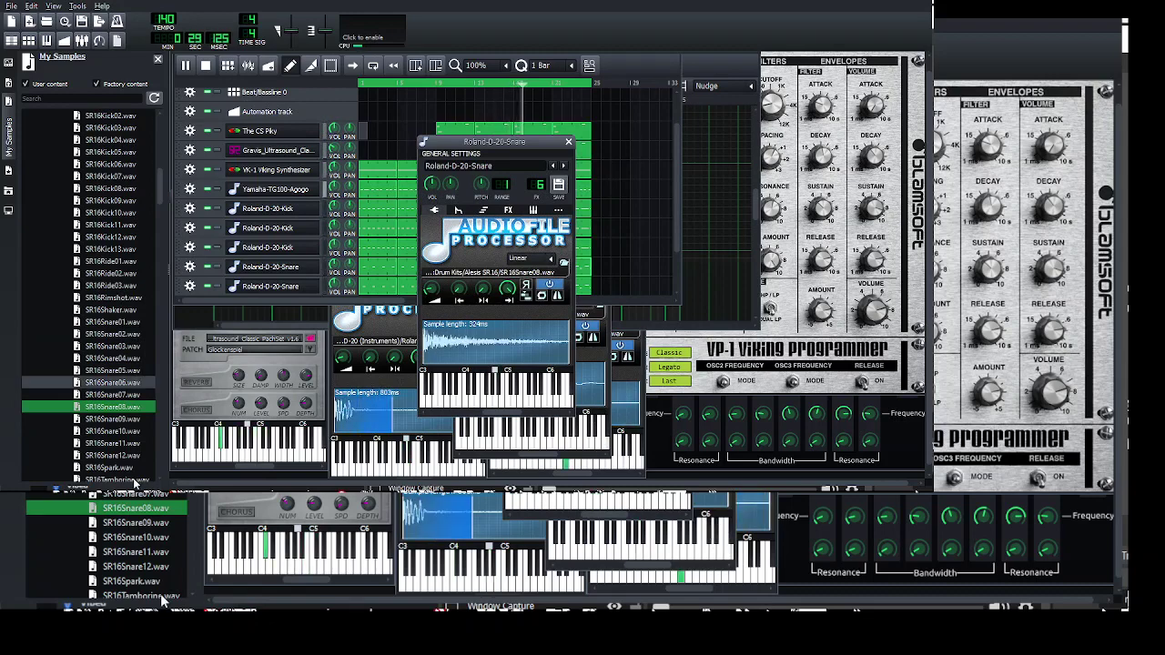
- Preview the Alesis SR16 snares from SR16Snare06.wav onward and load SR16Snare10.wav into the cloned snare's AudioFileProcessor
click(109, 382)
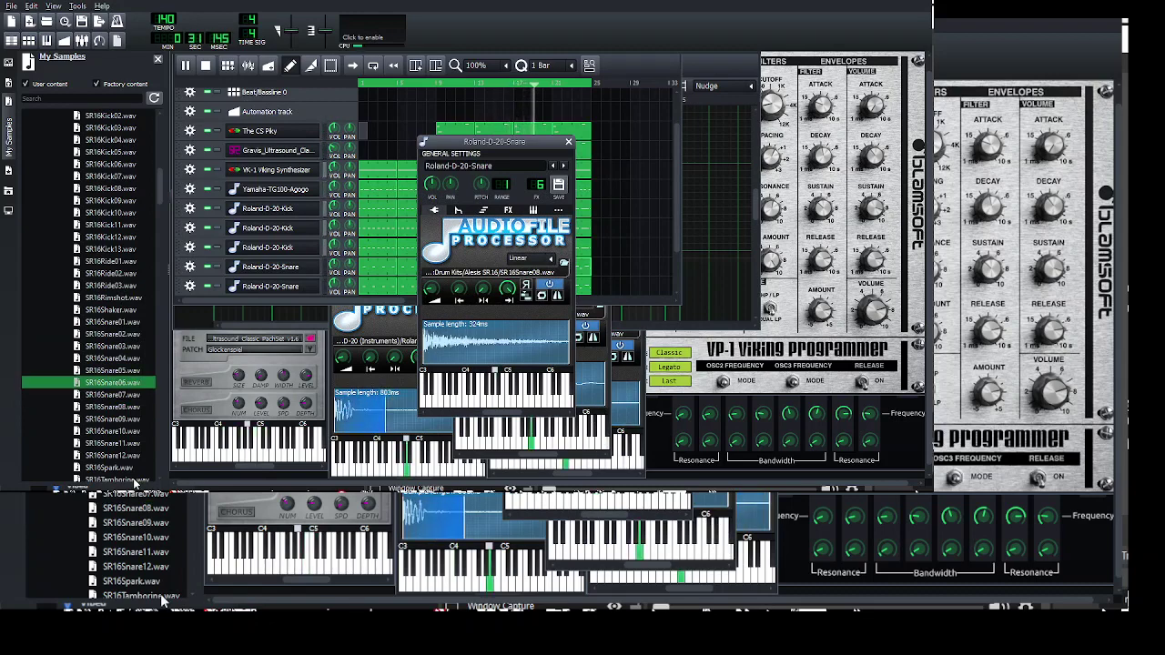
key(Down)
key(Down)
key(Down)
key(Down)
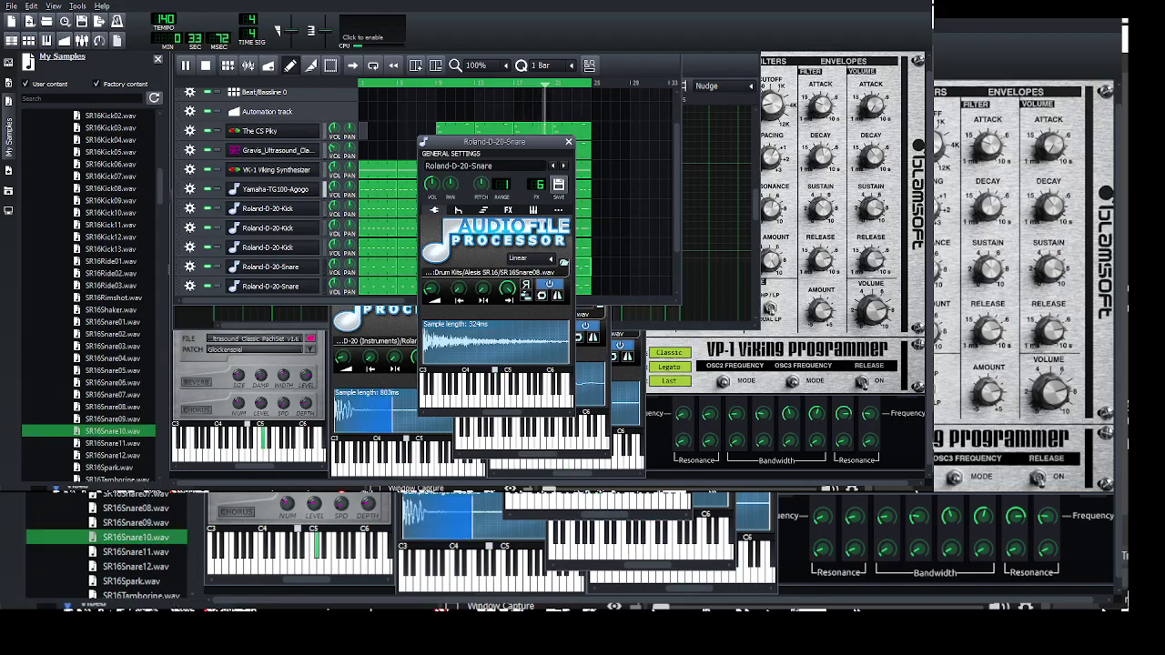
key(Return)
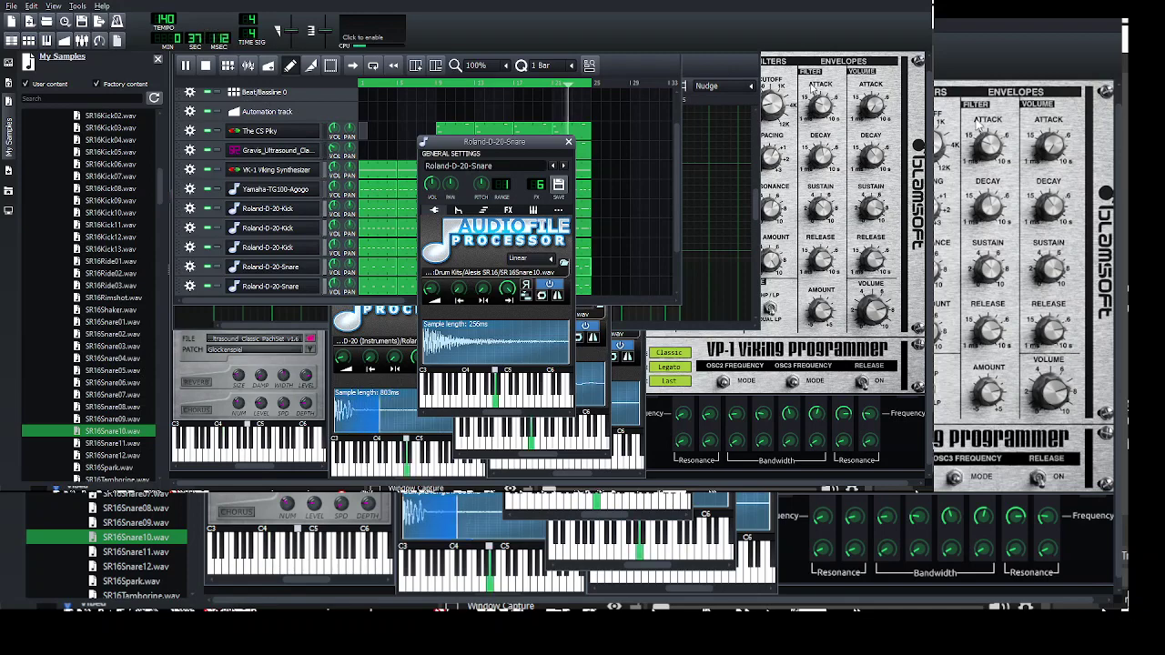
- Remove the patterns in bars 1 through 8 from the second Roland-D-20-Snare track and the third Roland-D-20-Kick track
click(583, 267)
drag(676, 247, 787, 271)
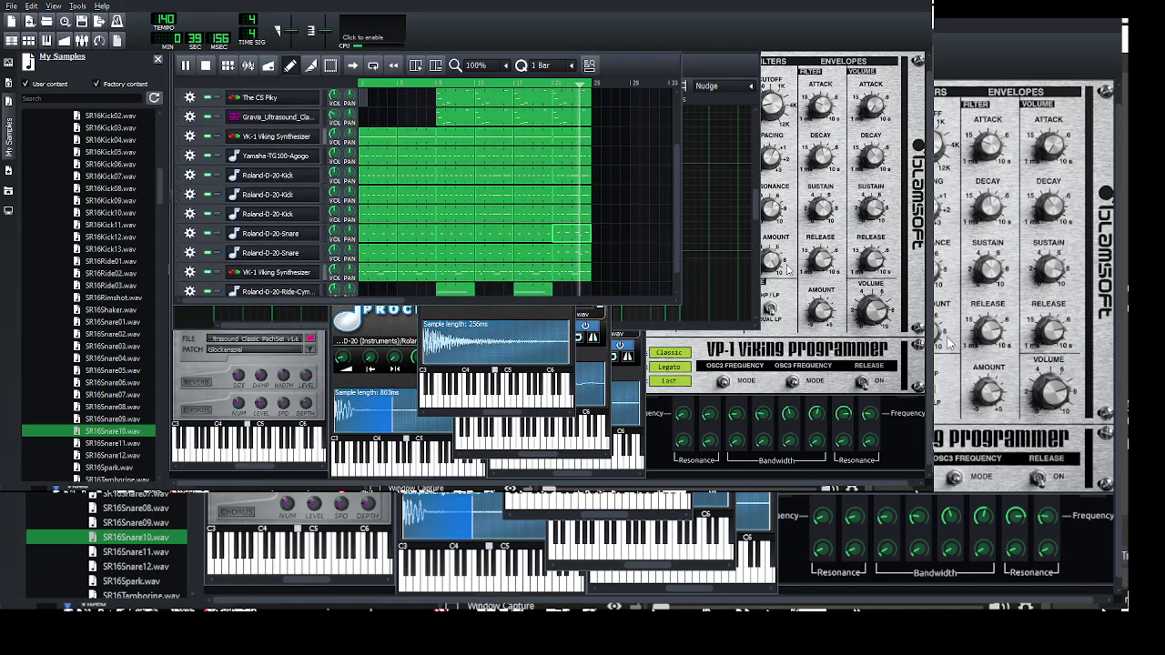
drag(929, 272, 929, 253)
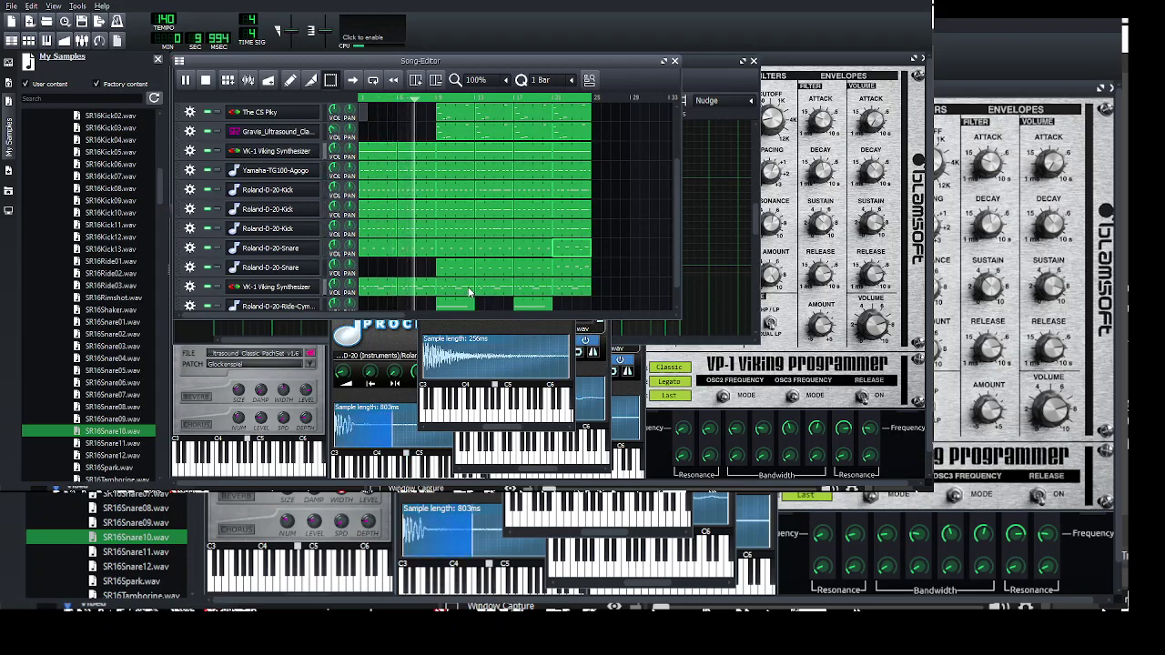
key(ctrl+z)
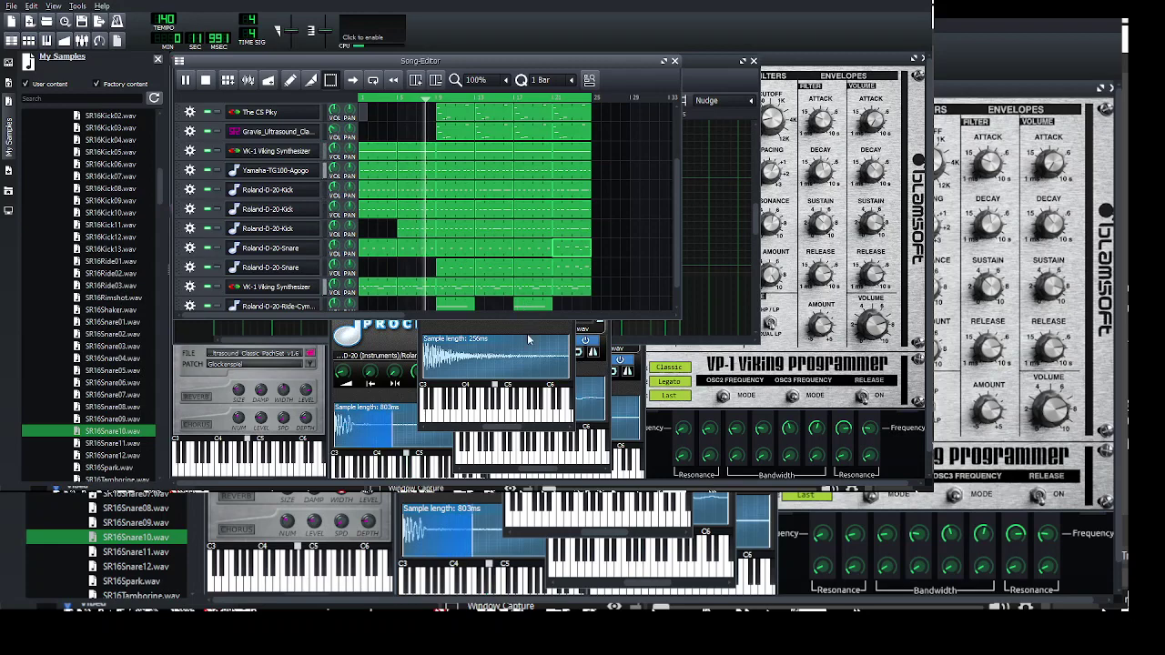
key(ctrl+z)
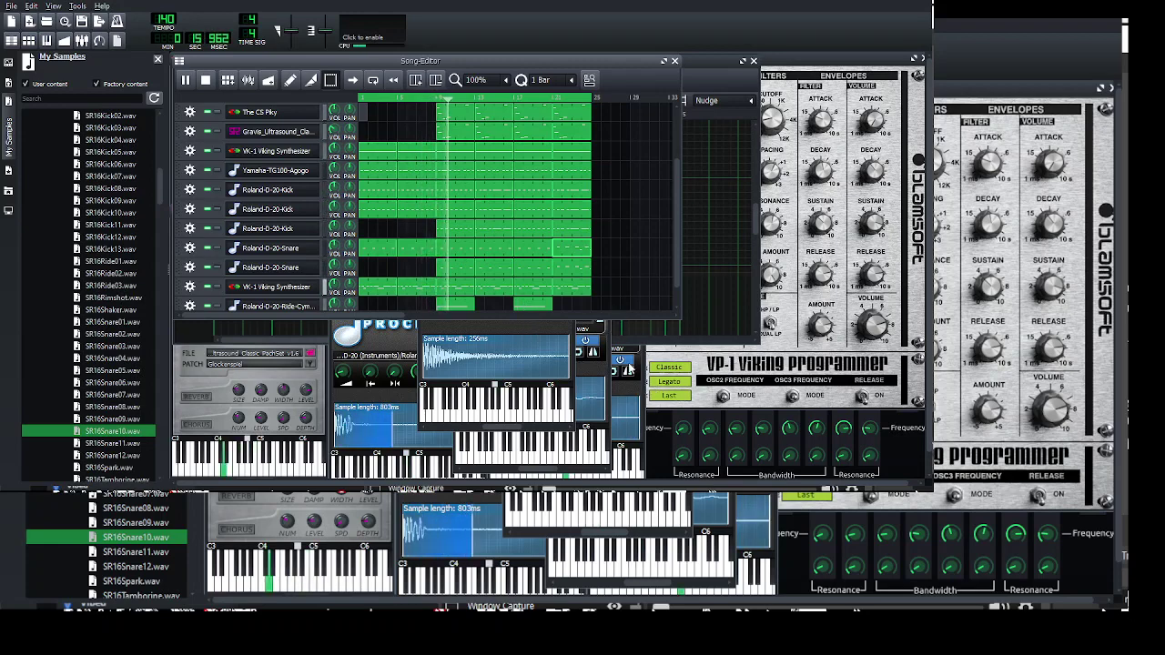
scroll(621, 315, right, 1)
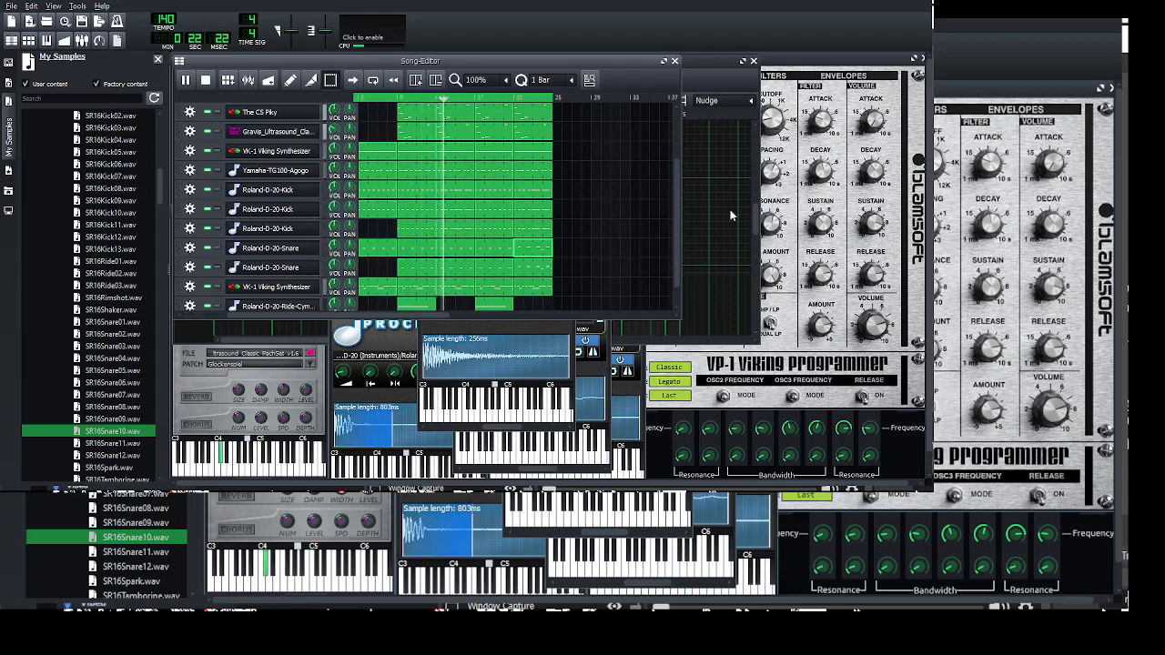
- Add a copy of the first VK-1 Viking Synthesizer pattern in bars 25–28 and transpose its notes down two semitones
scroll(676, 245, up, 2)
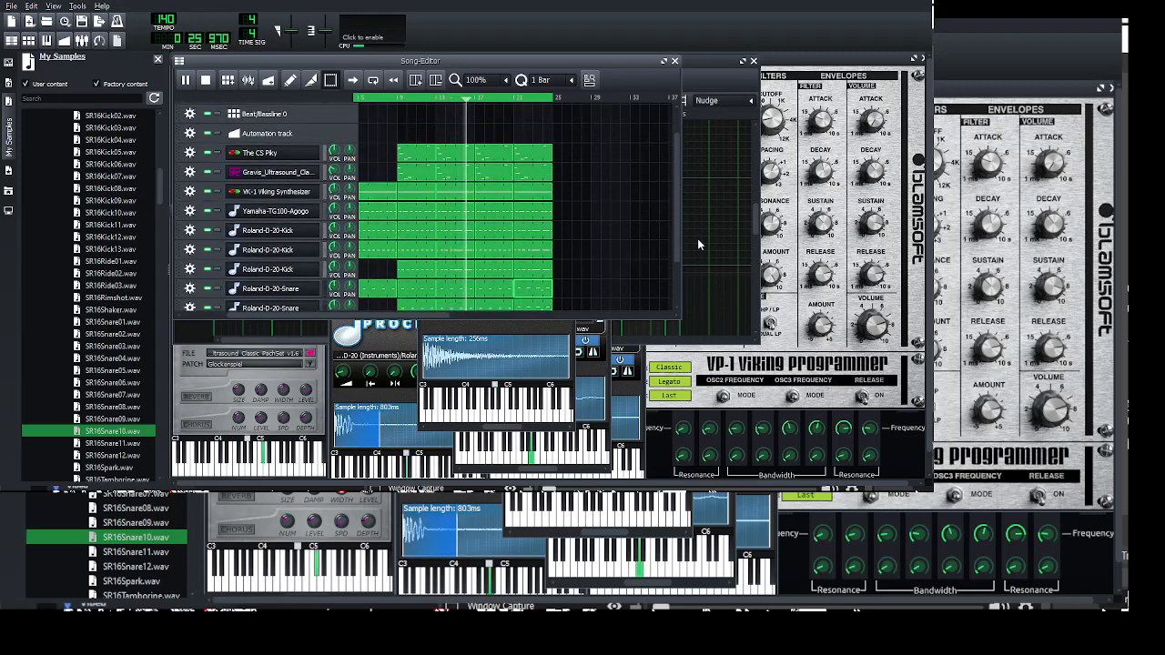
key(F7)
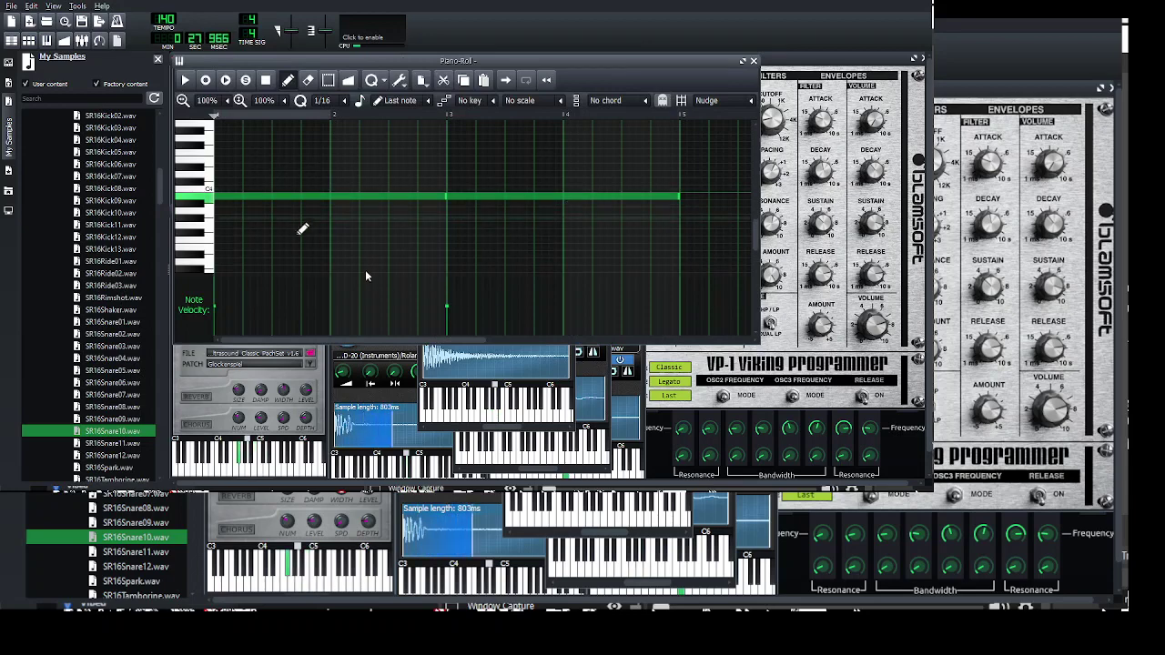
key(ctrl+a)
drag(290, 210, 290, 223)
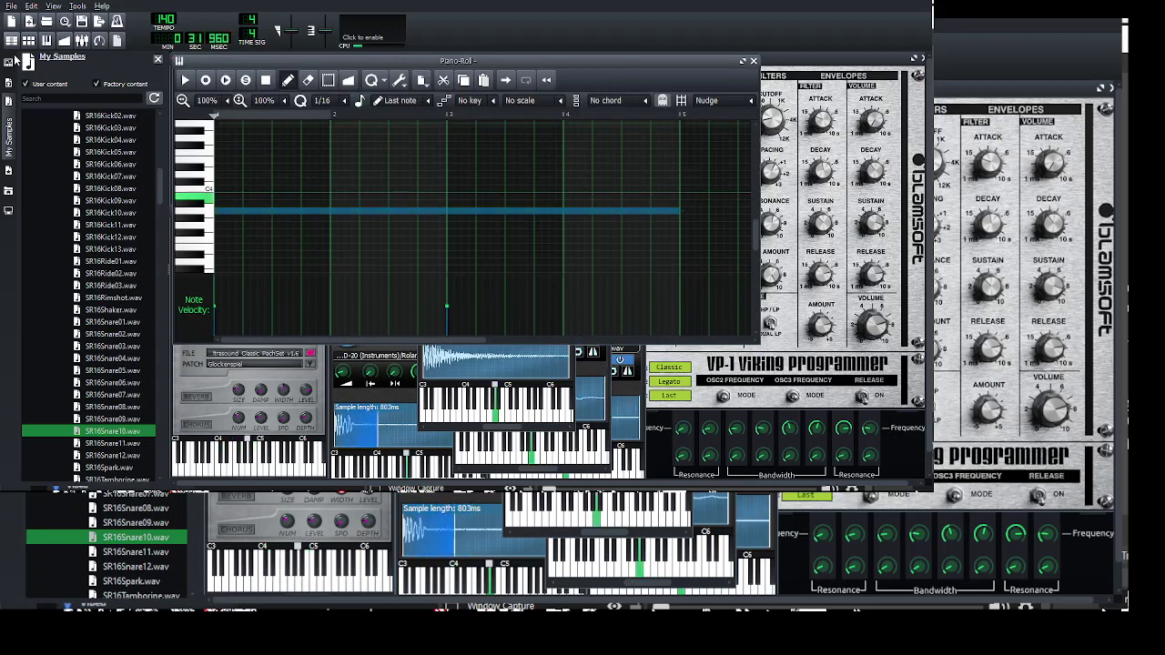
click(11, 40)
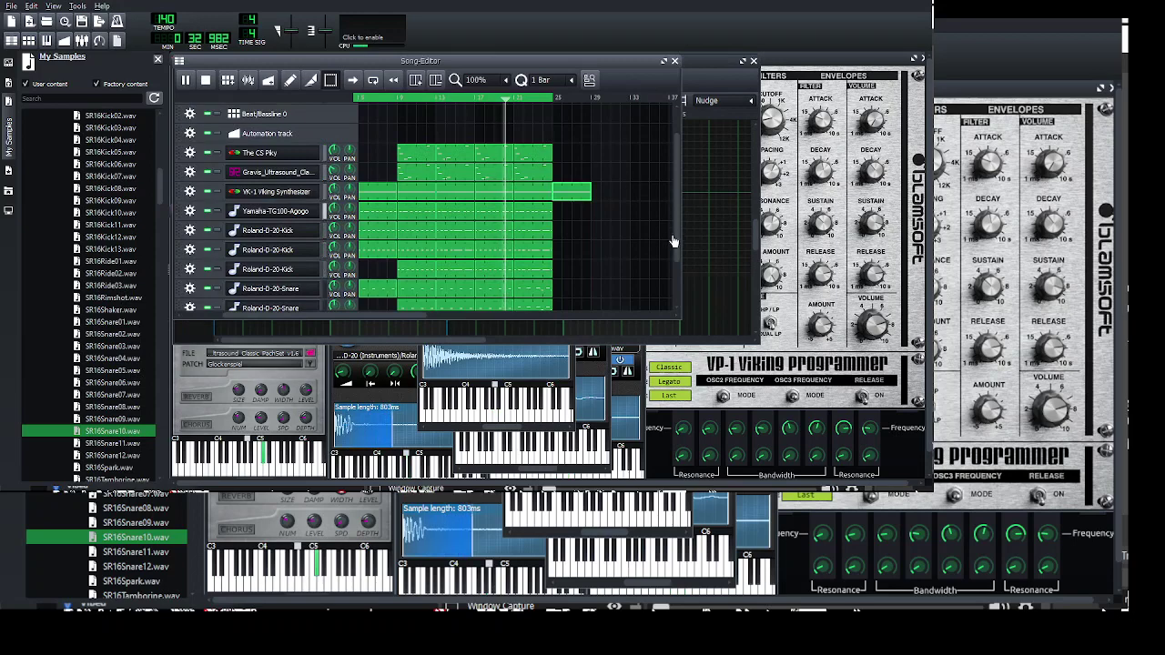
- Paste the transposed VK-1 Viking Synthesizer pattern into bars 29–32 and set the loop region from bar 21 to bar 33
right_click(744, 236)
click(755, 246)
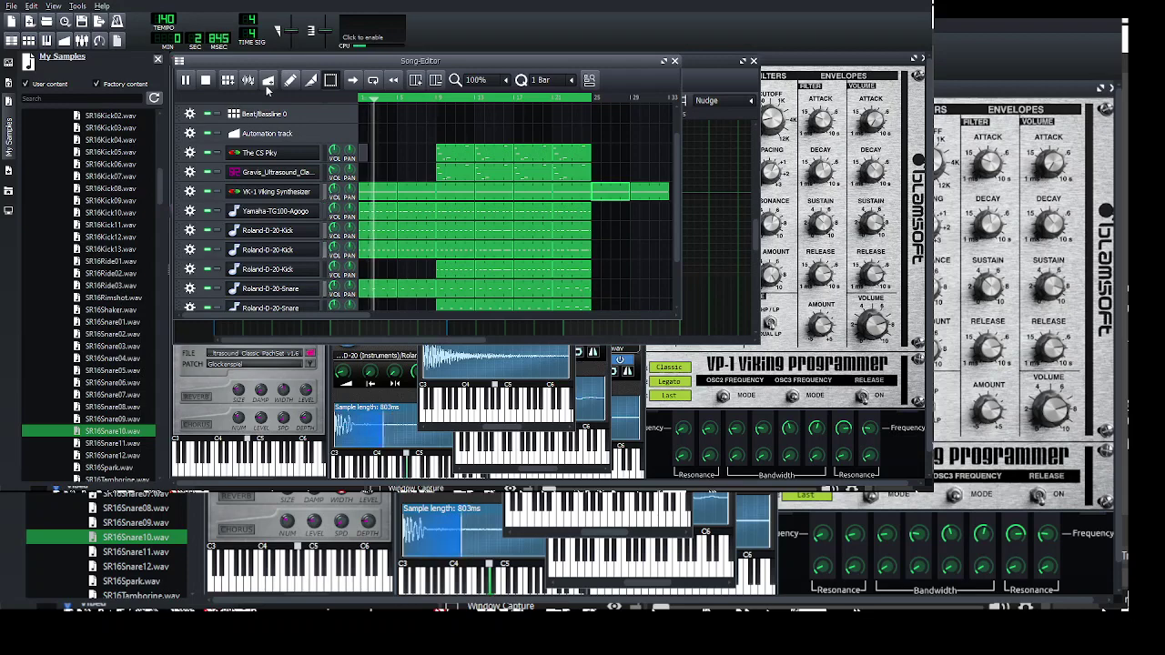
key(space)
drag(448, 120, 677, 140)
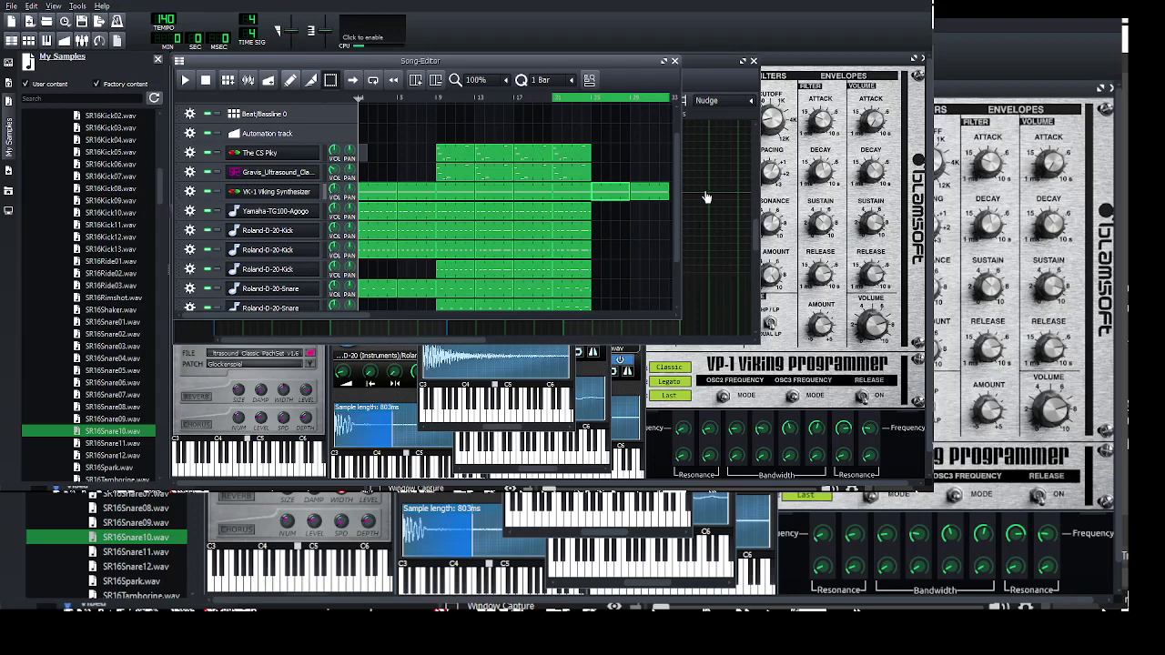
- Add a pattern to The CS Pky track in bars 25–28 and check its notes in the Piano-Roll
double_click(751, 199)
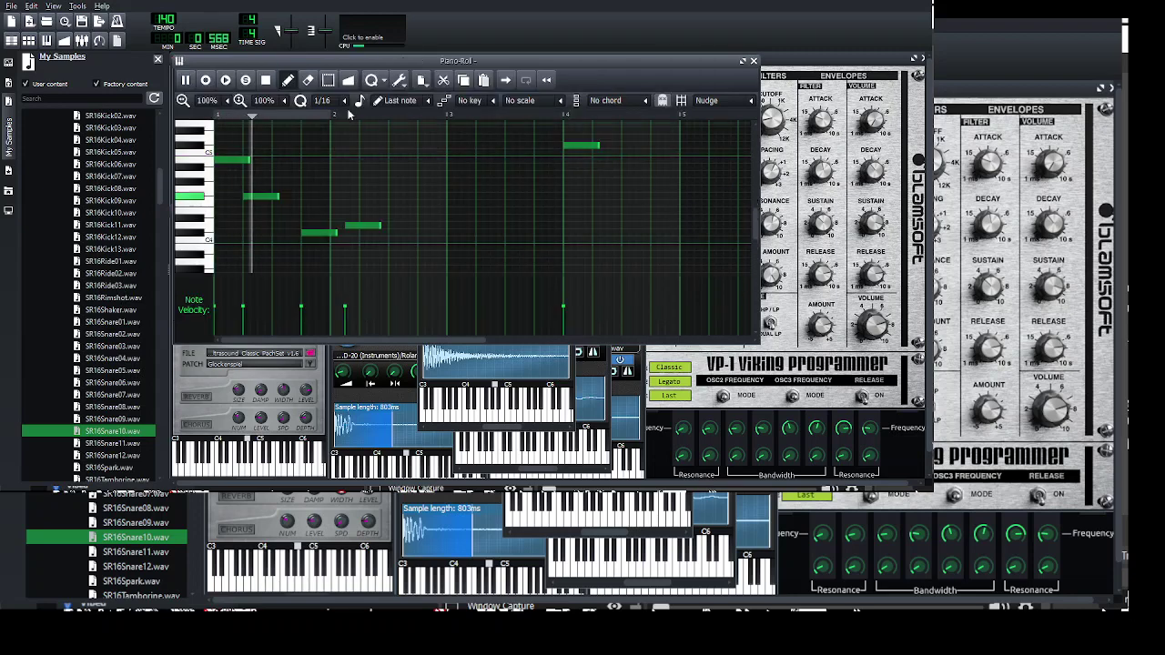
key(space)
key(F5)
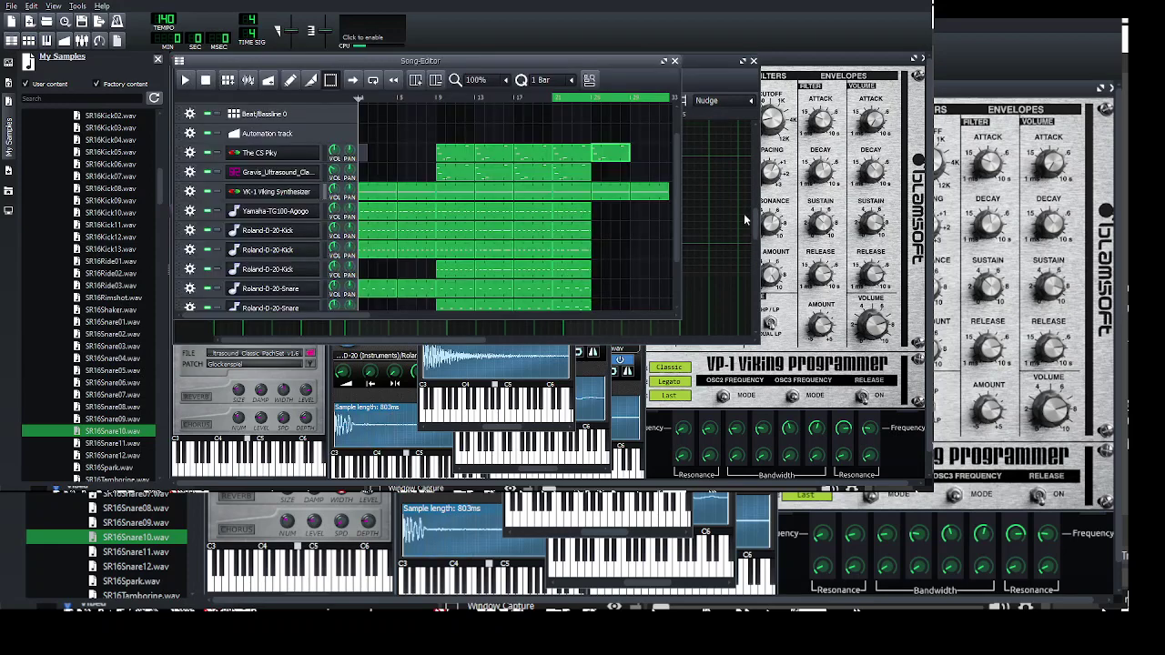
- Add patterns in bars 25–28 to the Gravis Ultrasound and second VK-1 Viking Synthesizer tracks, transposing the VK-1 notes down two semitones
scroll(757, 340, down, 3)
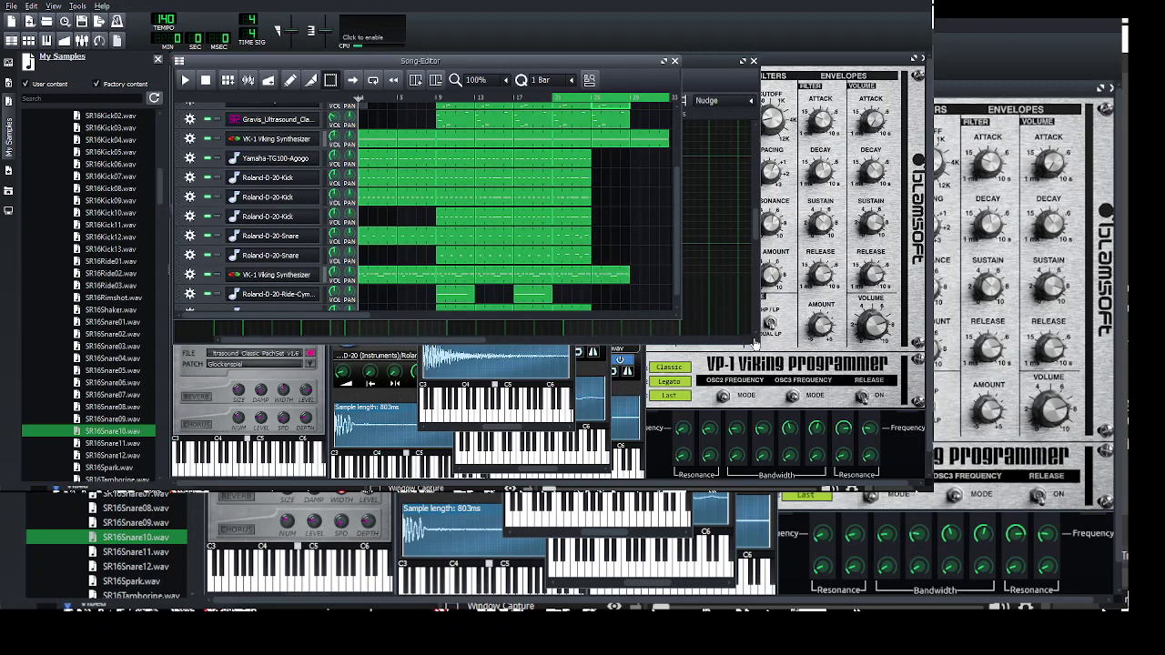
key(F7)
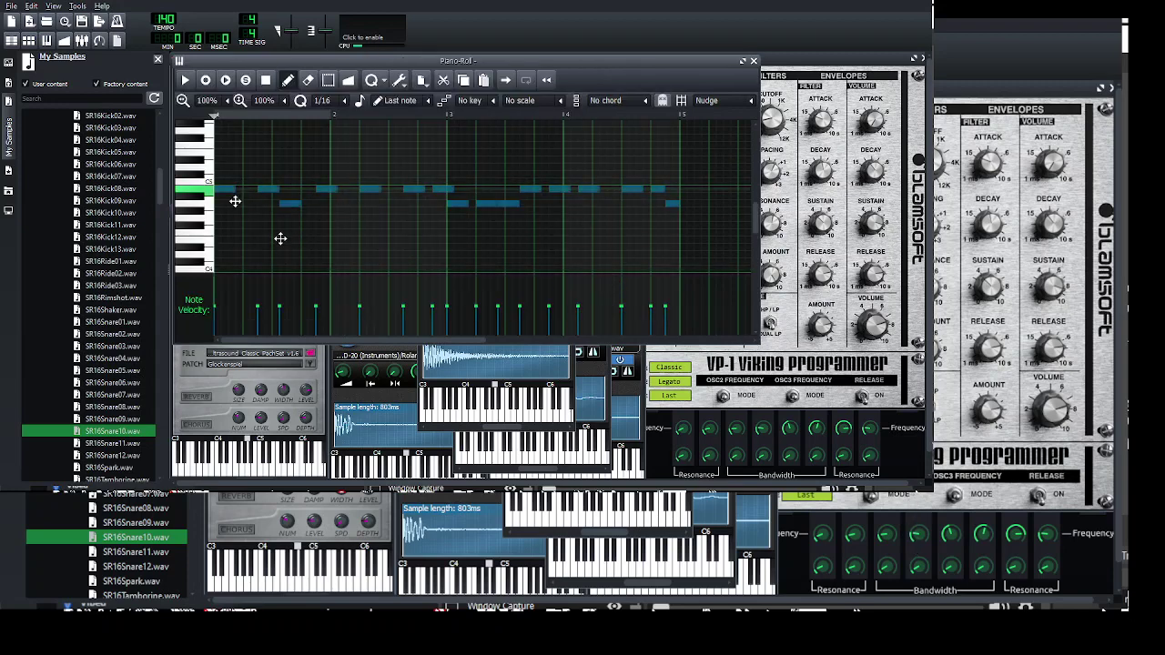
drag(234, 201, 233, 214)
key(F5)
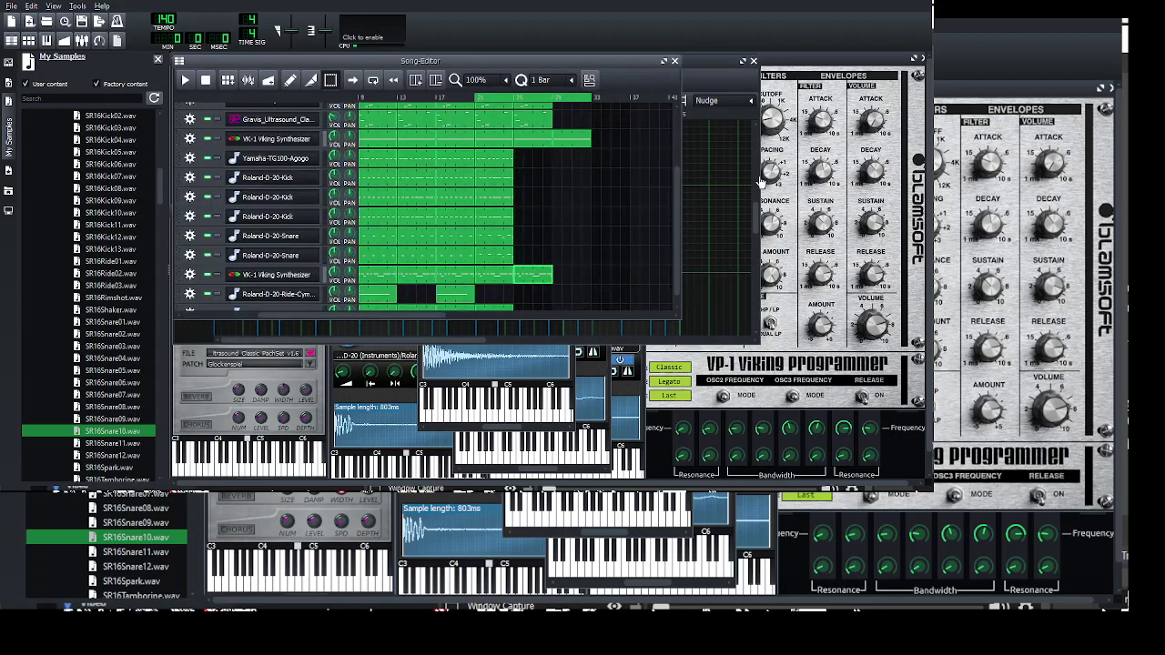
- Extend the Yamaha-TG100-Agogo track with patterns in bars 25–32 during playback
scroll(621, 159, up, 4)
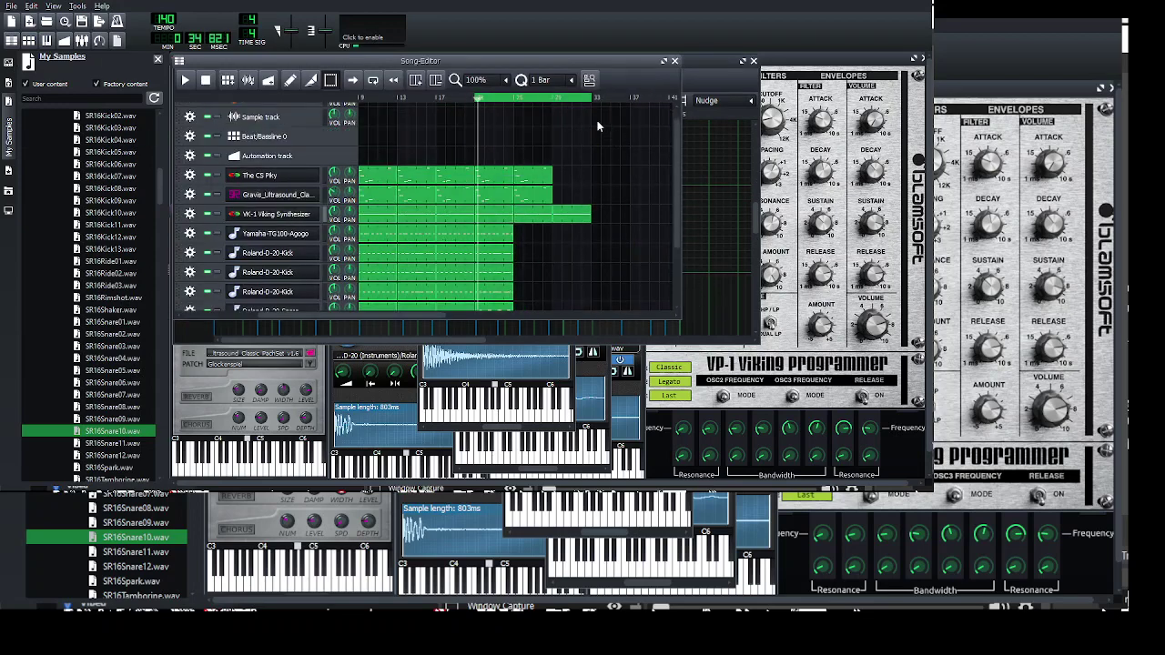
scroll(675, 275, down, 4)
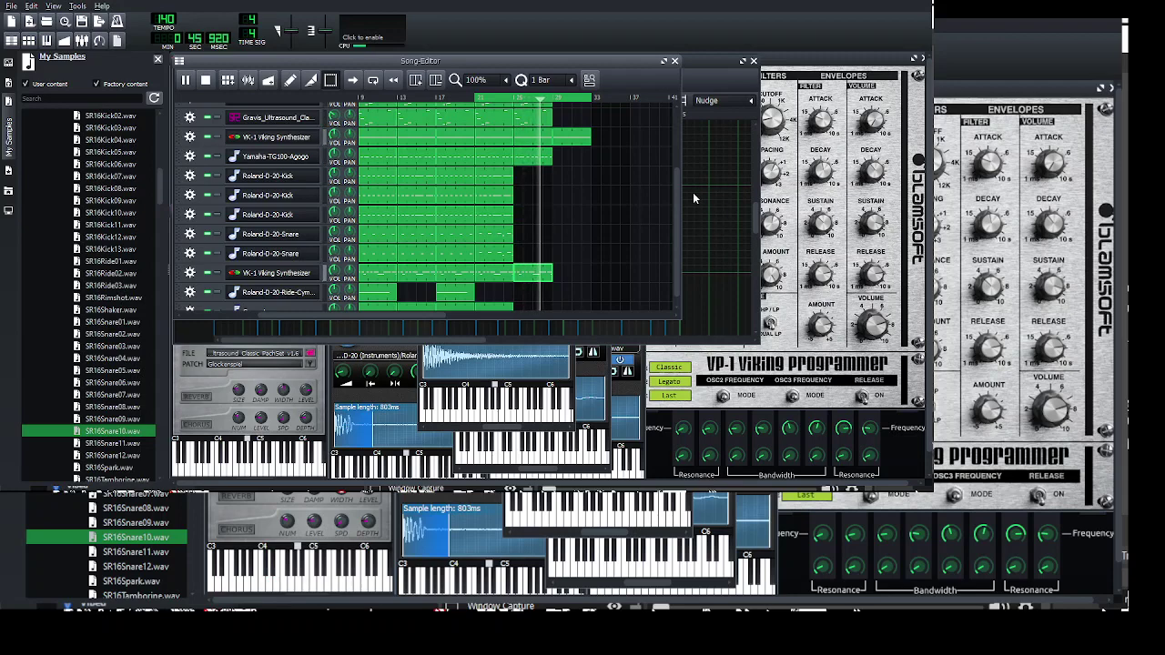
scroll(726, 224, up, 1)
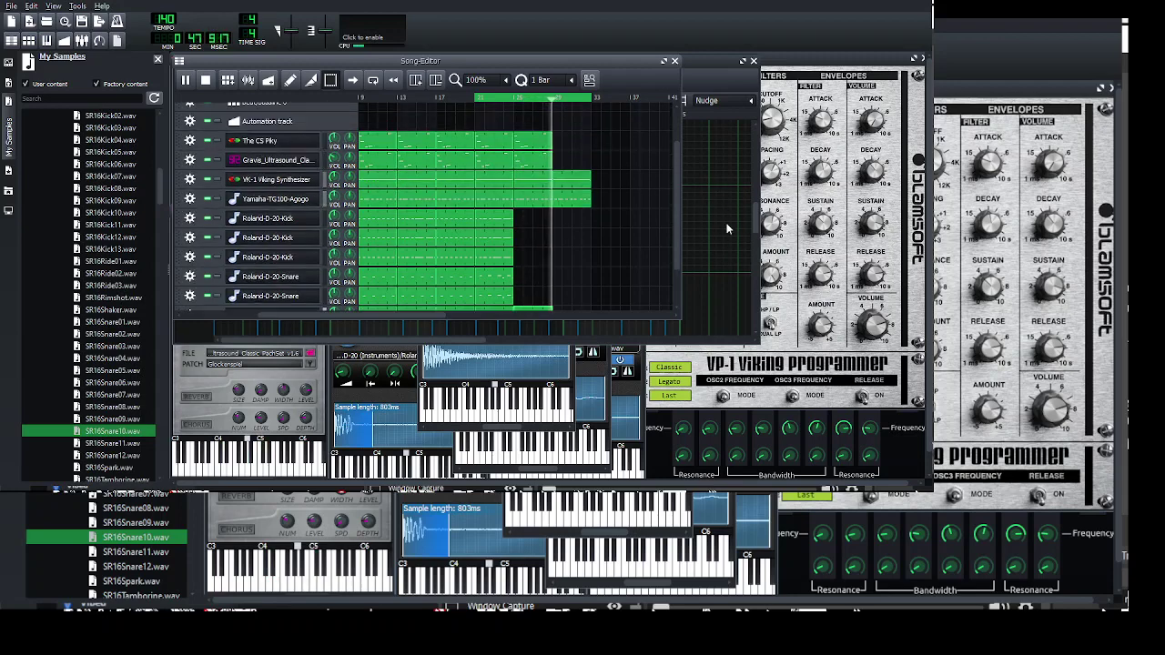
- Add the second VK-1 Viking Synthesizer pattern in bars 29–32 and transpose all its notes down another two semitones
scroll(715, 192, down, 2)
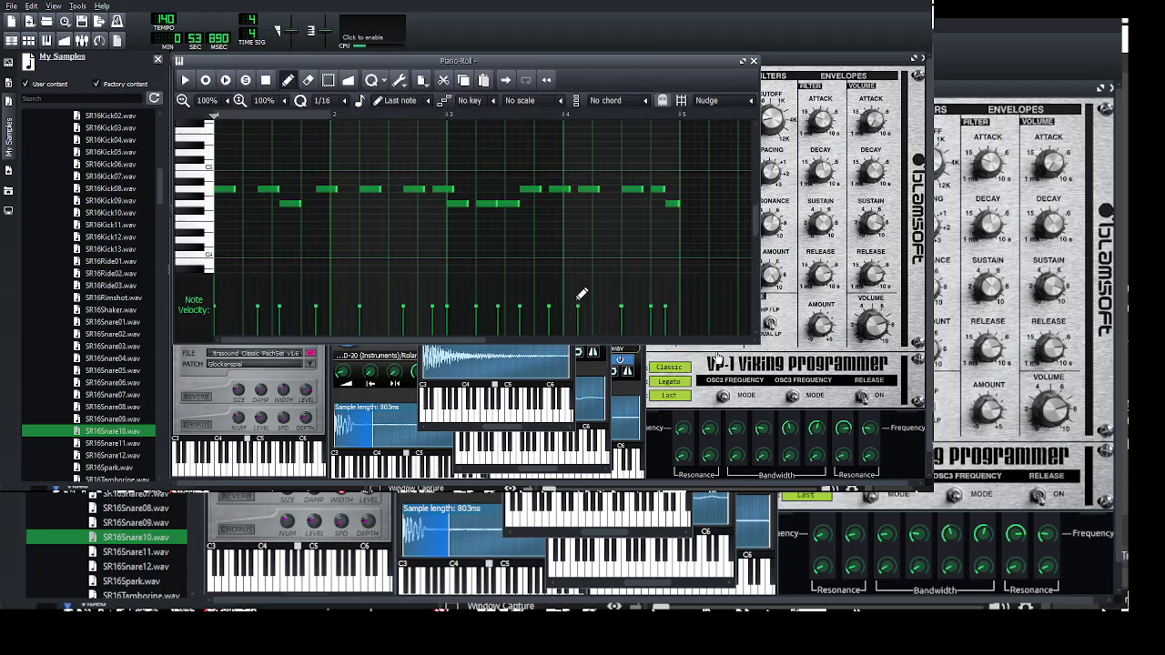
key(ctrl+a)
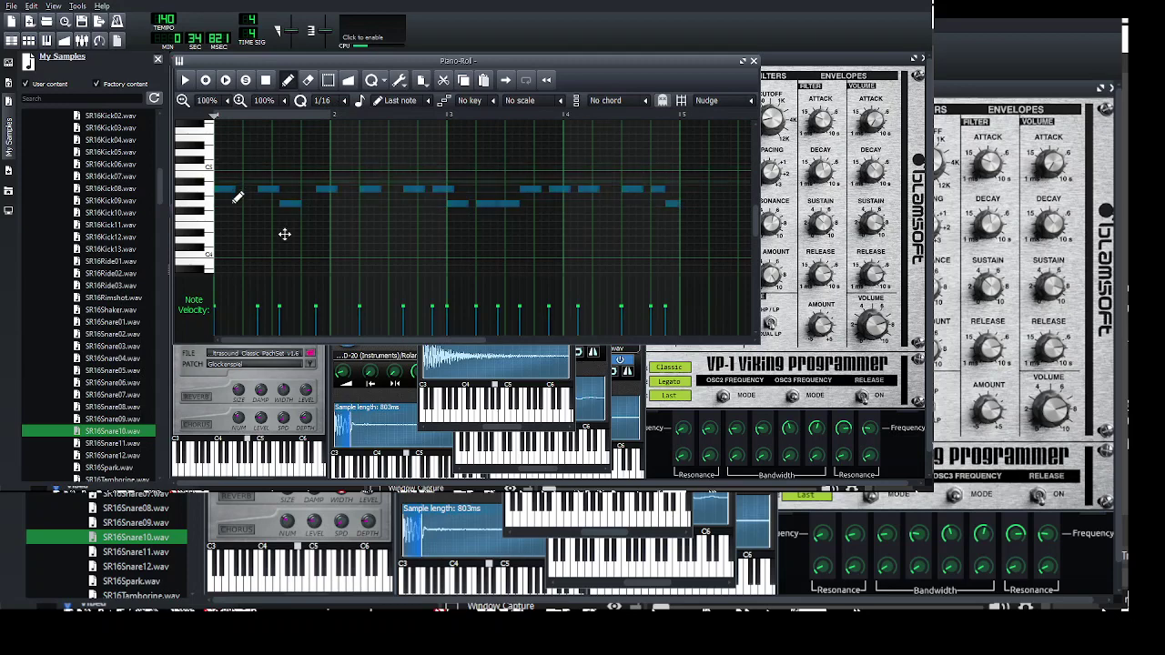
drag(240, 199, 234, 216)
click(11, 40)
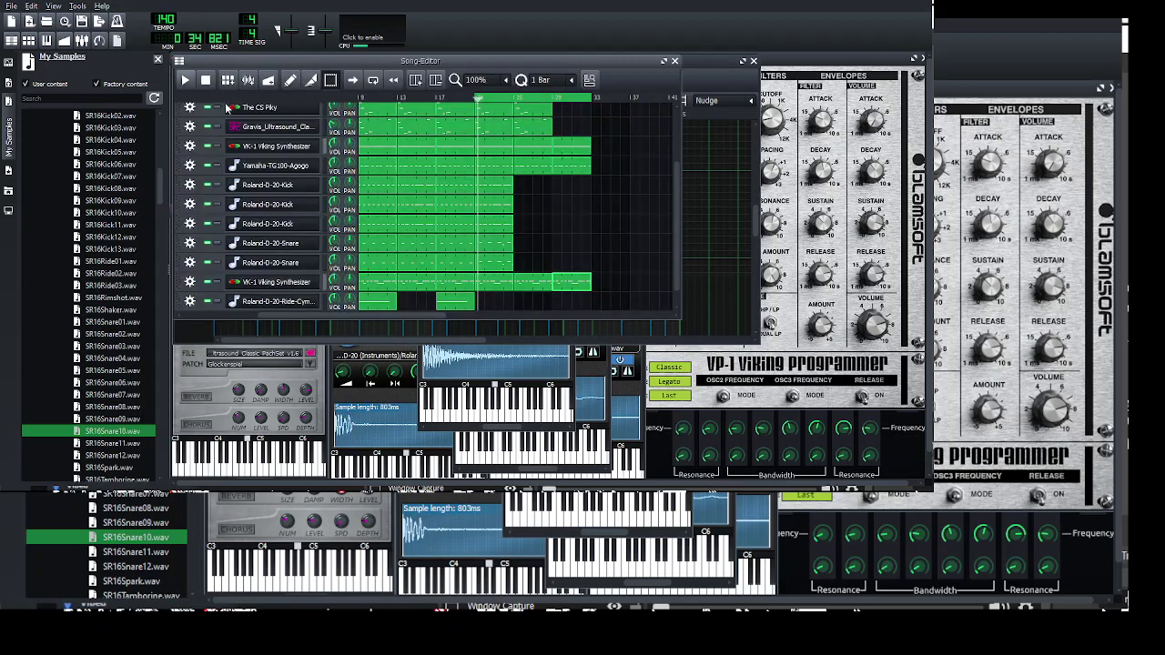
- Play the looped section and extend The CS Pky and Gravis Ultrasound tracks with patterns in bars 29–32
key(space)
scroll(681, 214, up, 2)
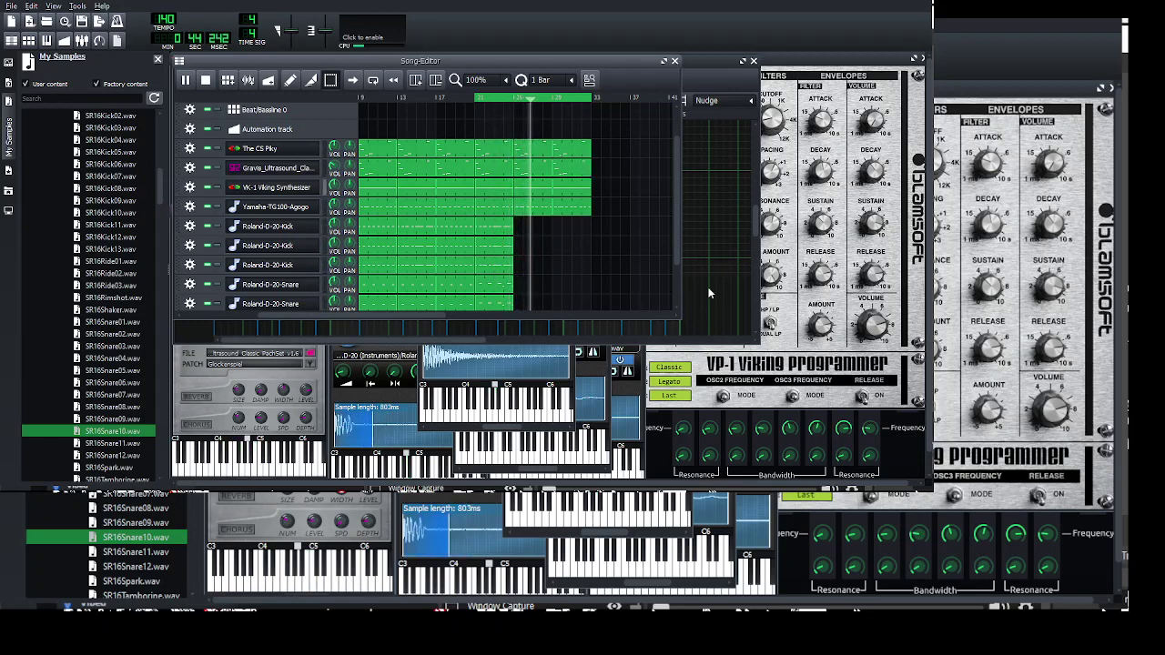
scroll(709, 287, down, 3)
scroll(708, 292, down, 1)
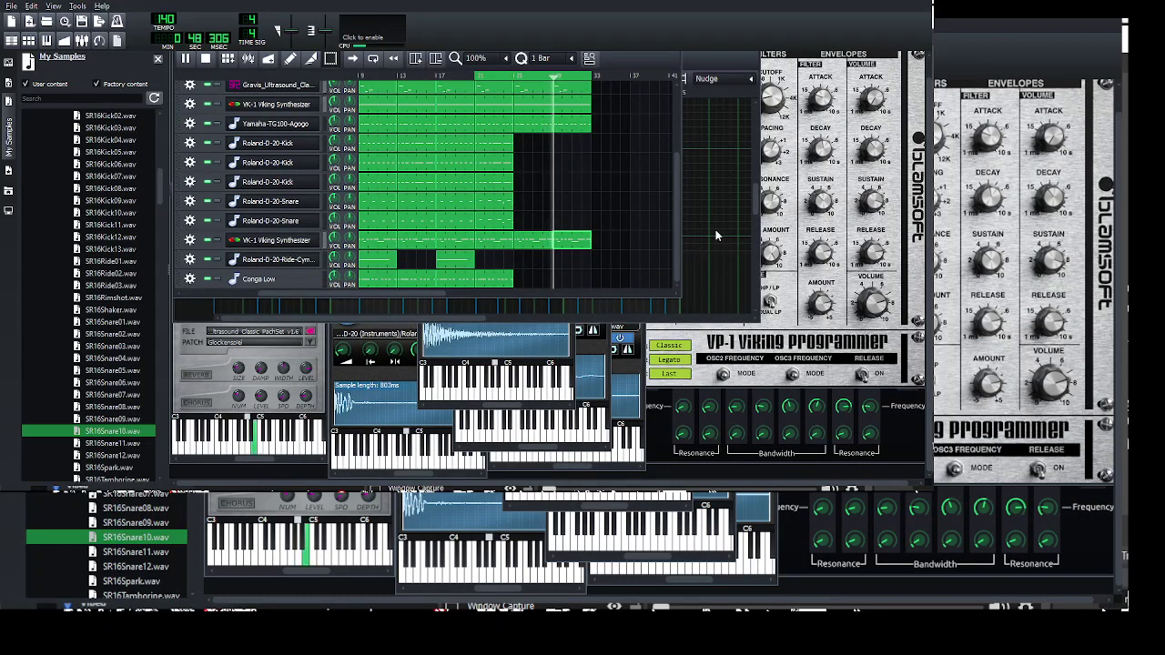
scroll(715, 230, up, 4)
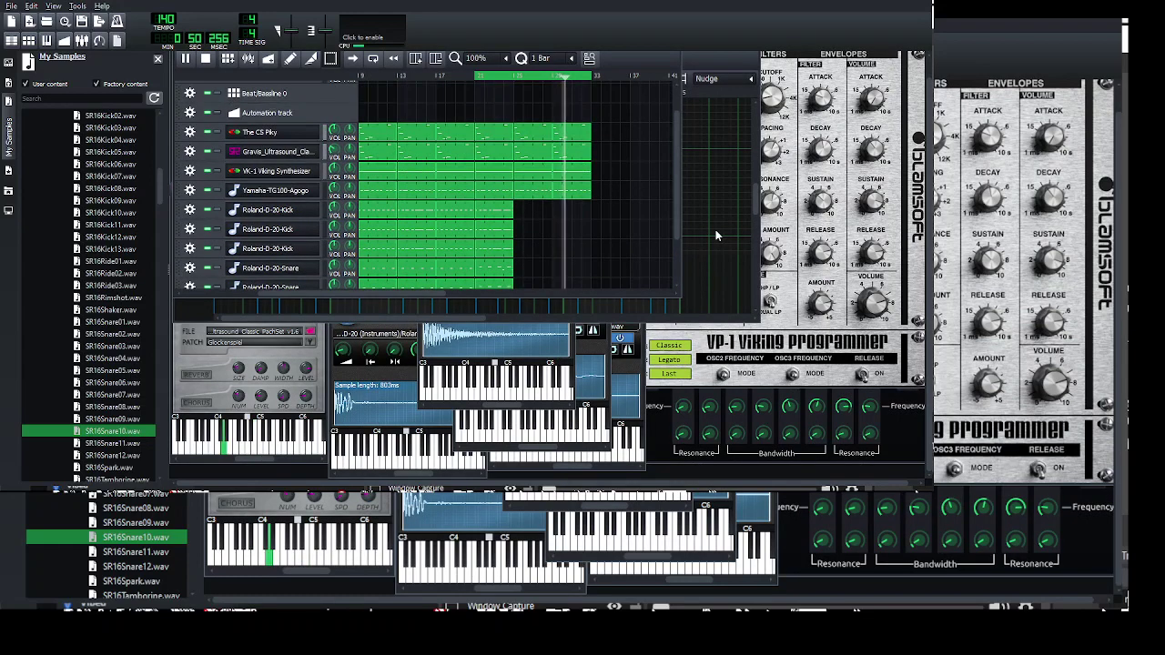
- Transpose the notes of the first VK-1 Viking Synthesizer pattern in bars 29–32 down two semitones
click(707, 214)
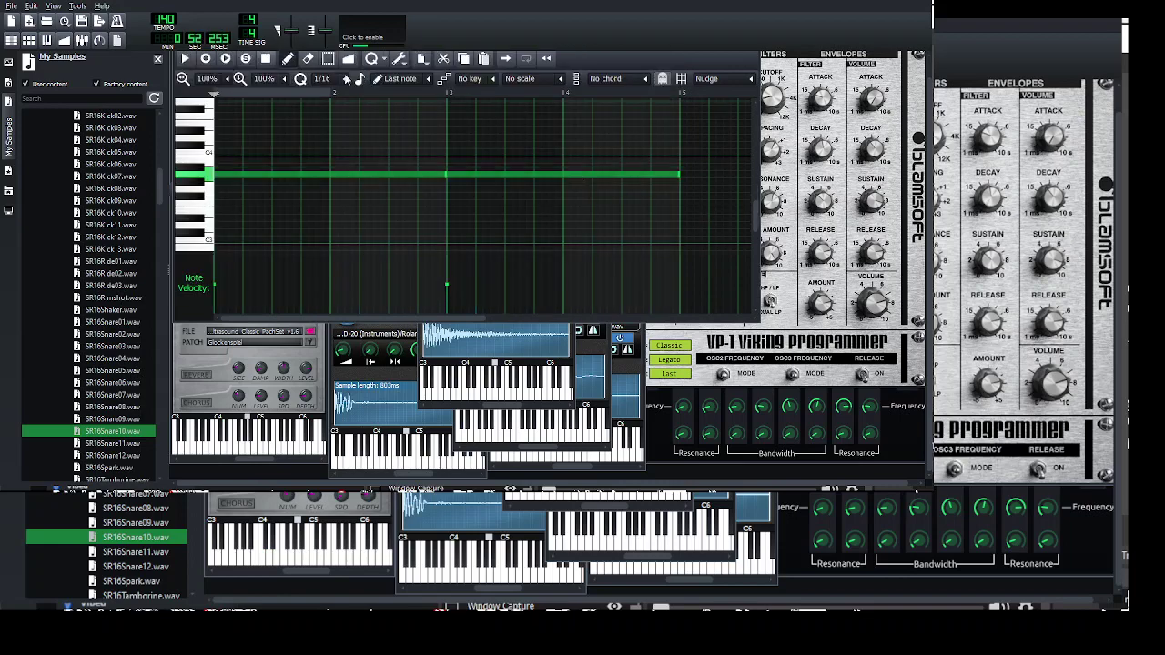
key(ctrl+a)
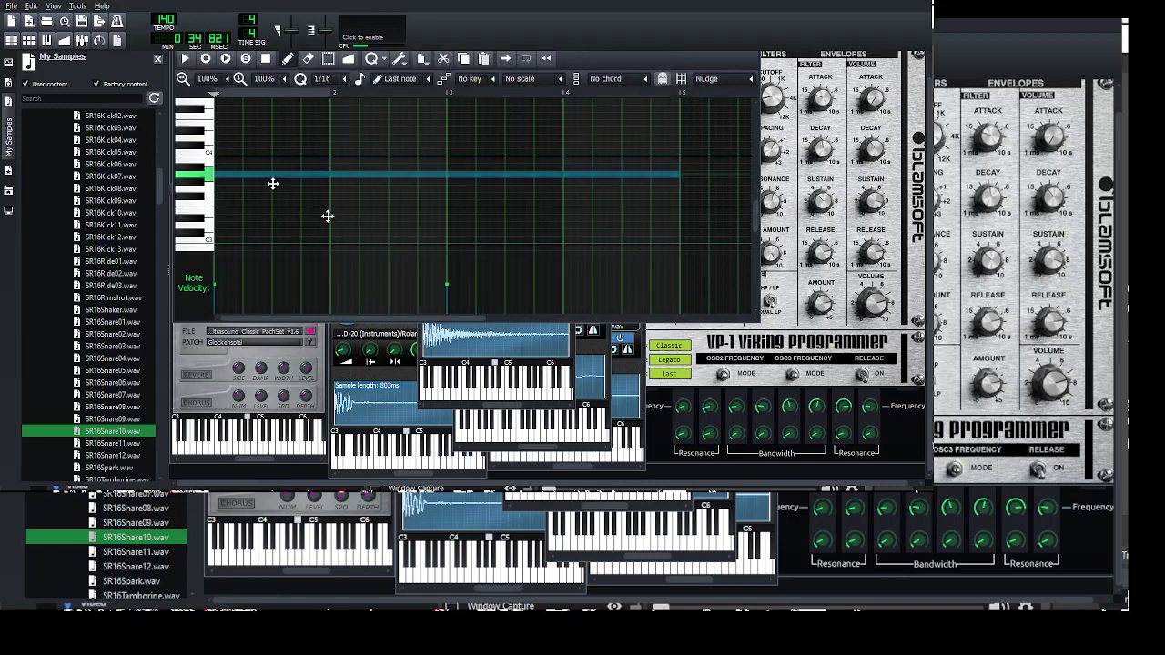
drag(272, 184, 270, 195)
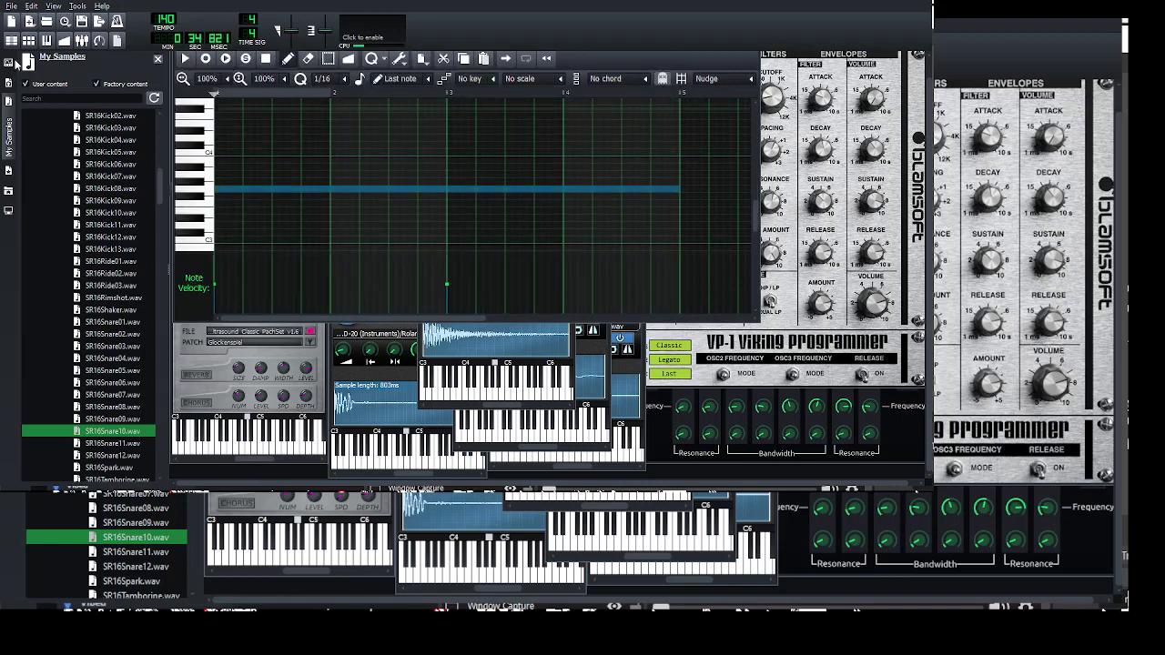
click(12, 42)
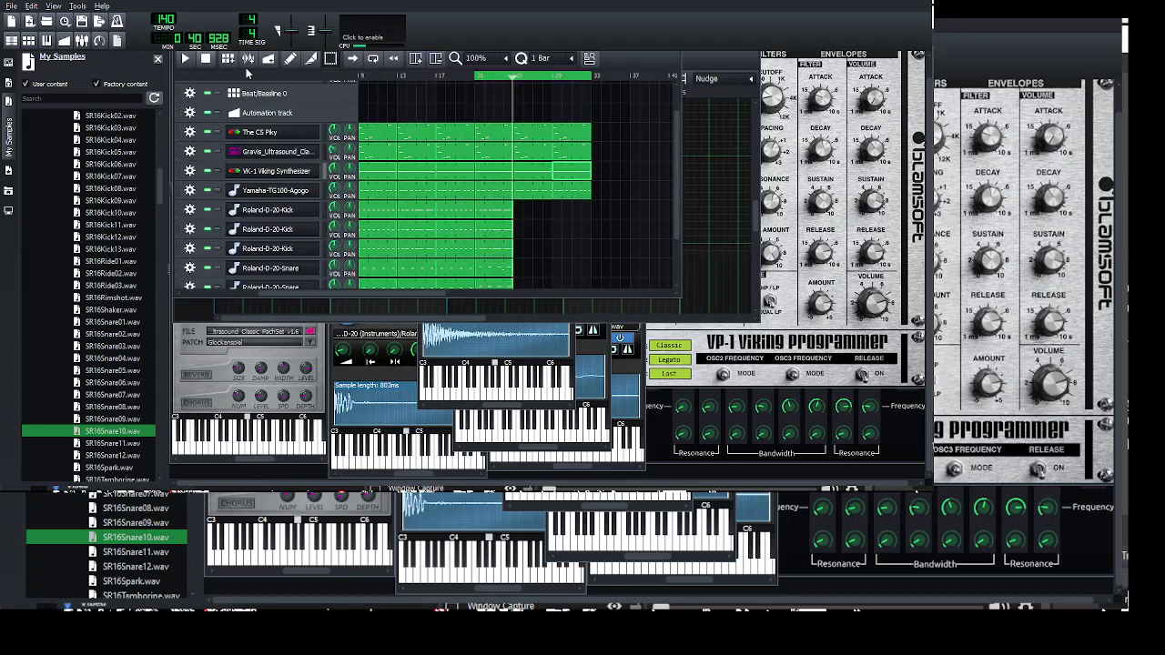
- Play the song from bar 25 and review the tracks' arrangement up to bar 33
key(space)
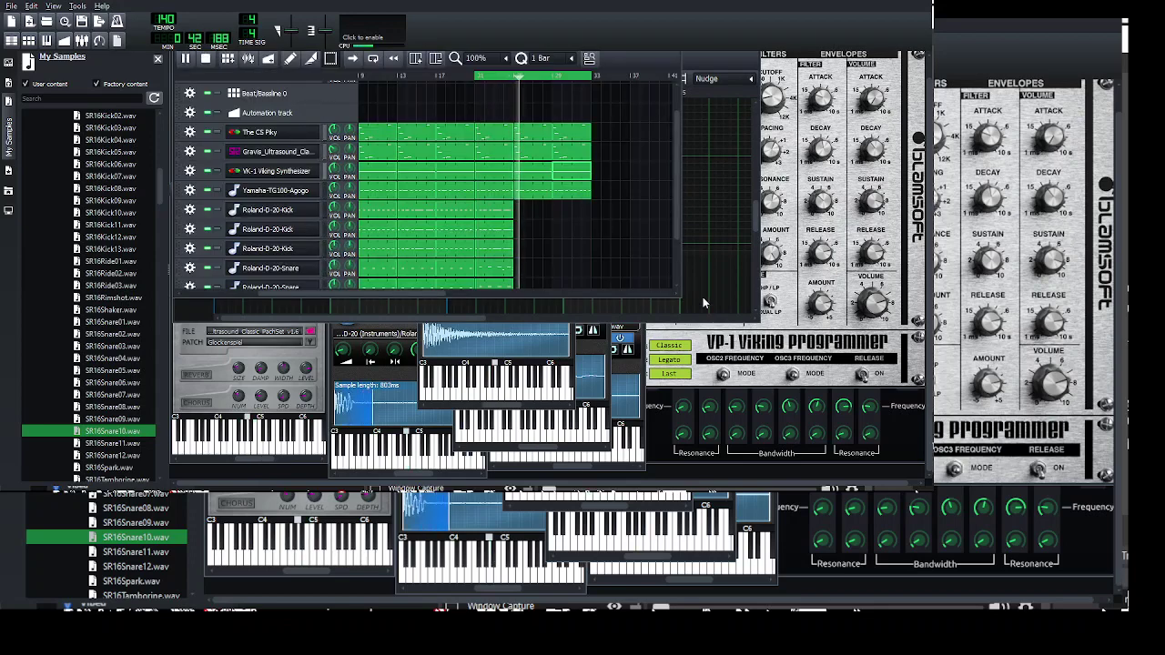
scroll(702, 299, right, 1)
scroll(702, 299, down, 2)
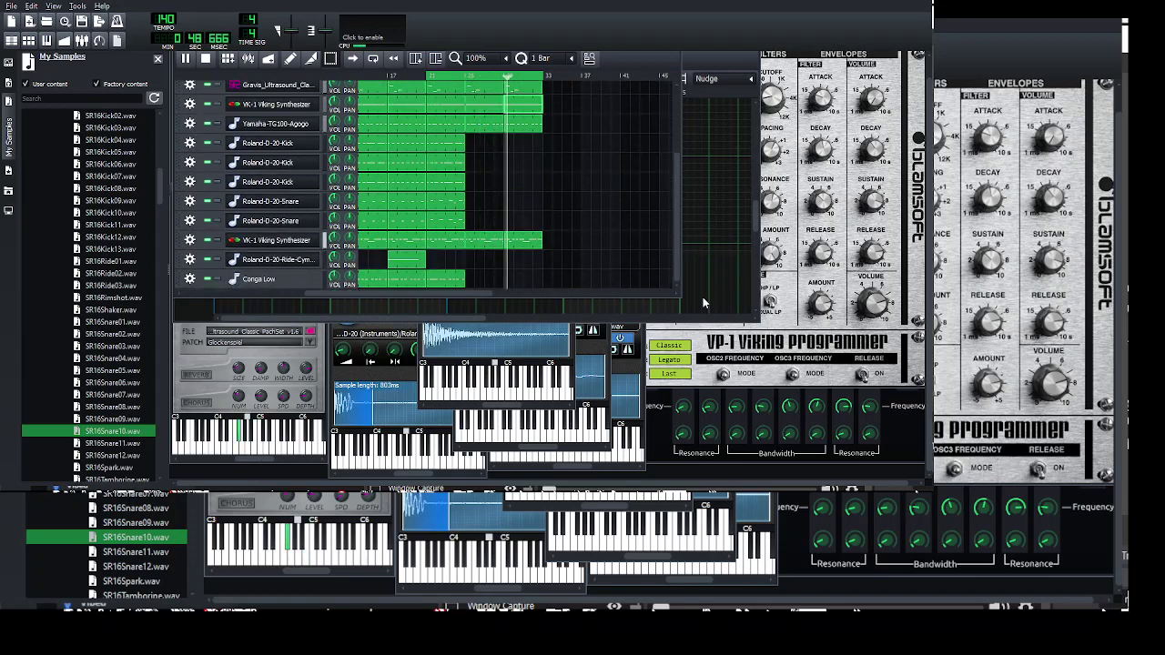
scroll(680, 247, up, 1)
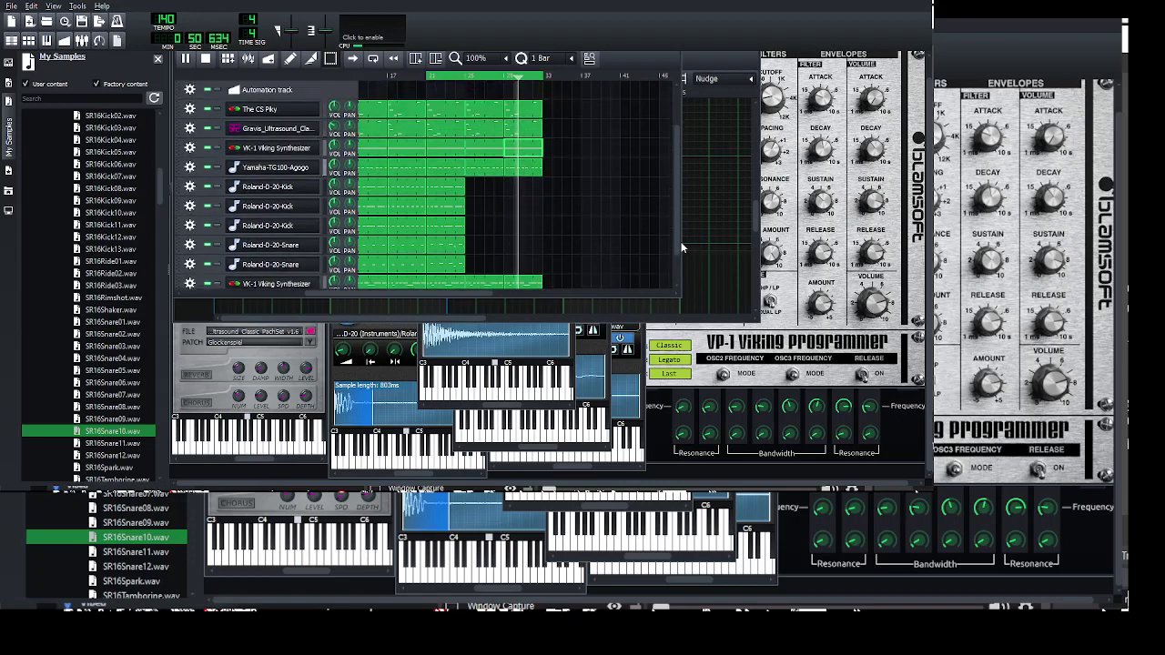
scroll(719, 192, left, 3)
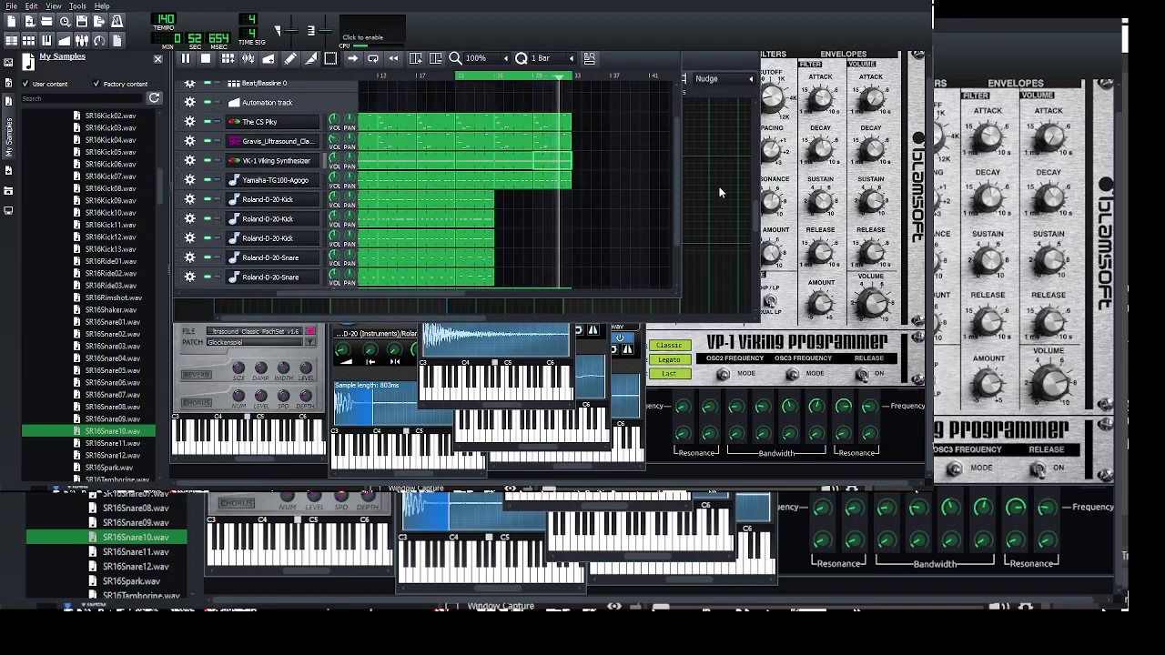
key(space)
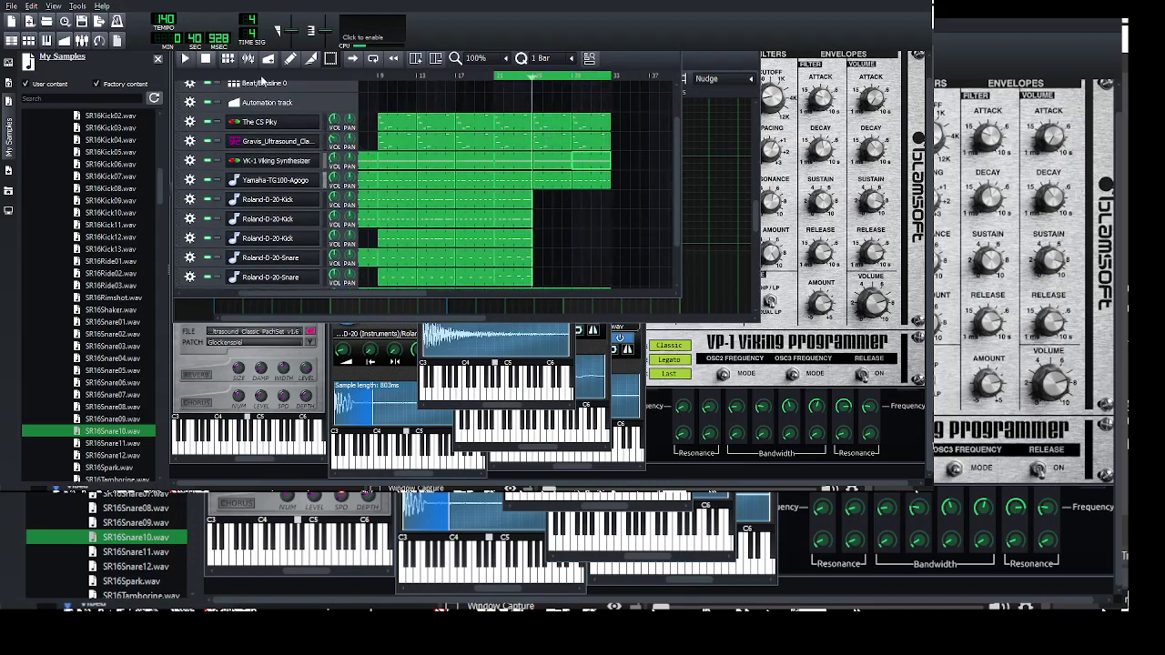
- Copy the bars 9–16 patterns of the tracks from The CS Pky through the second Roland-D-20-Snare to bar 33
drag(489, 126, 539, 353)
scroll(540, 215, down, 2)
scroll(505, 162, up, 3)
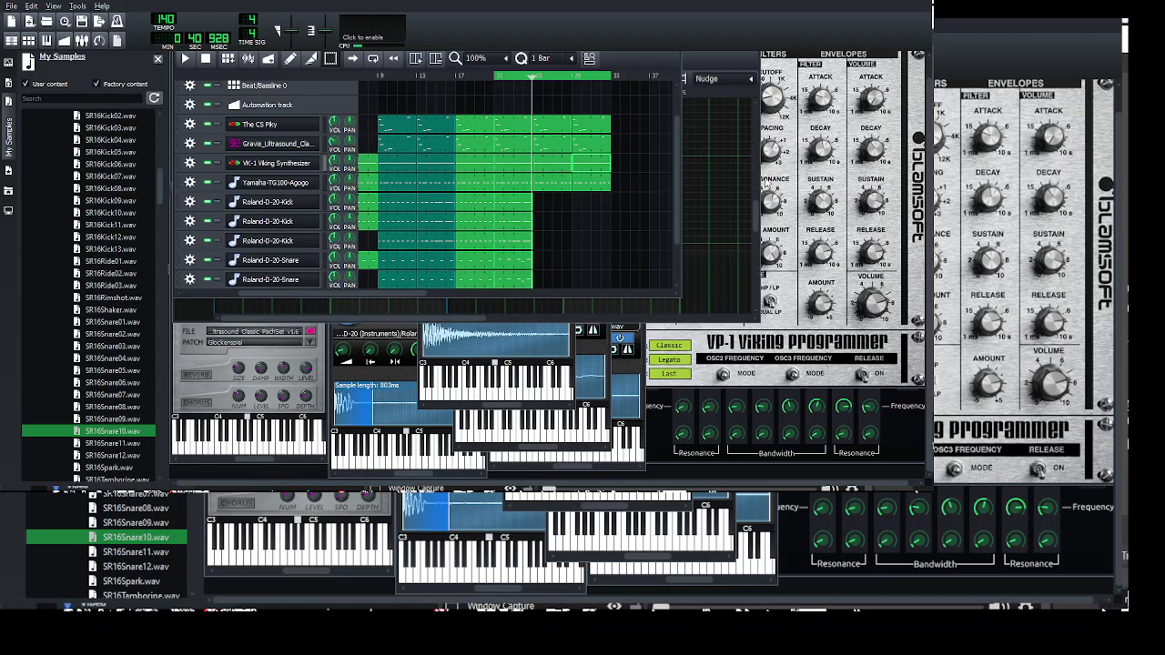
drag(775, 173, 776, 176)
- Add a pattern to the second VK-1 Viking Synthesizer track in bars 33–36 and move the loop region's start to bar 29
scroll(540, 225, down, 2)
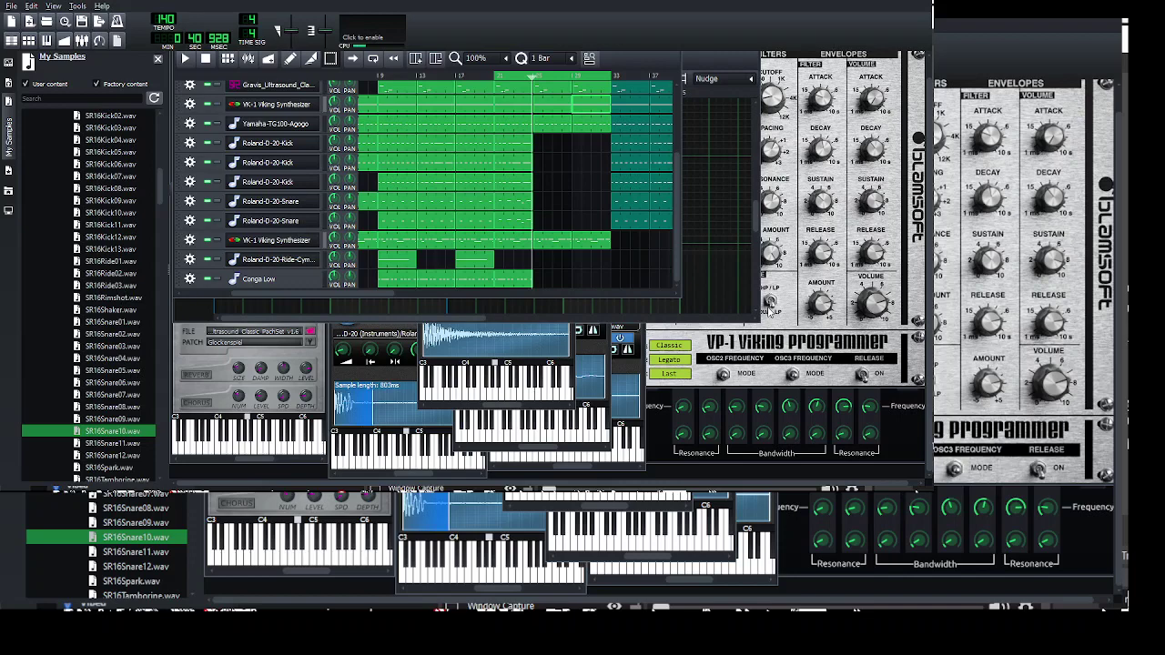
drag(777, 309, 778, 311)
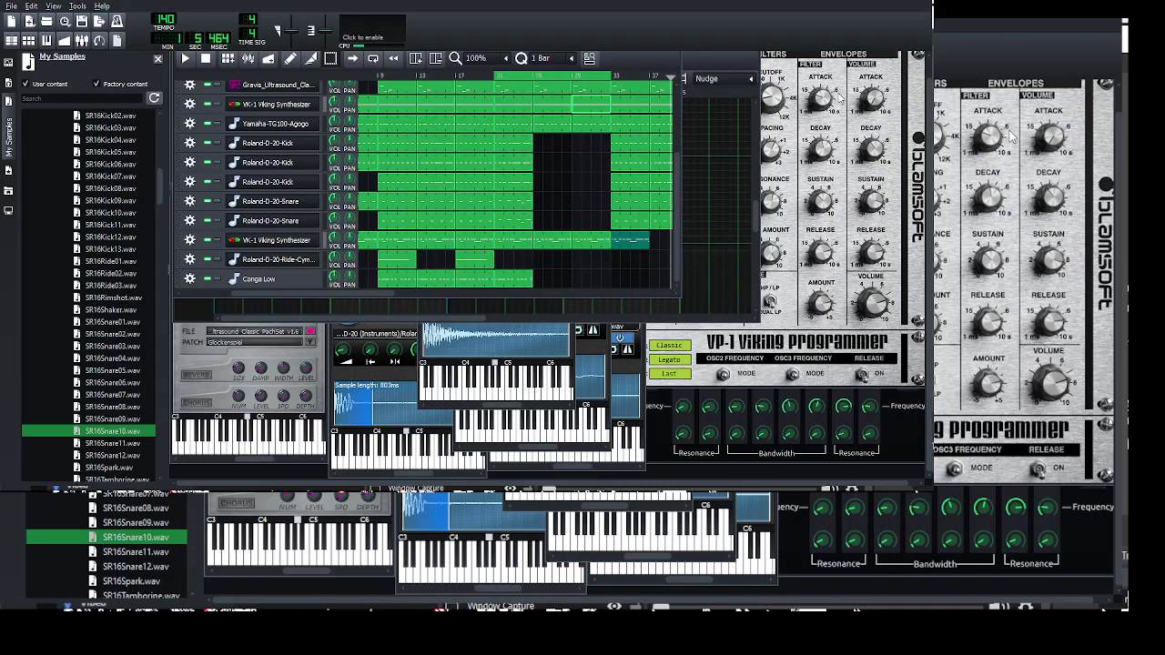
right_click(668, 76)
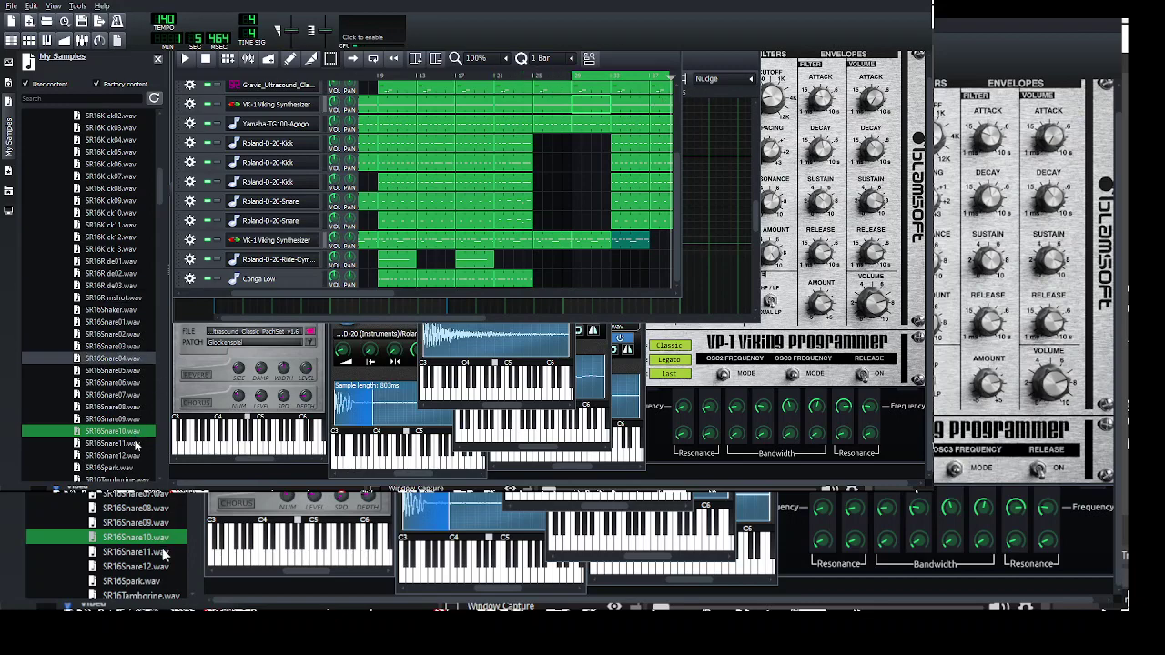
- Audition Alesis SR16 snare samples and load SR16Snare04.wav into a new track at the end of the song
click(109, 358)
click(113, 395)
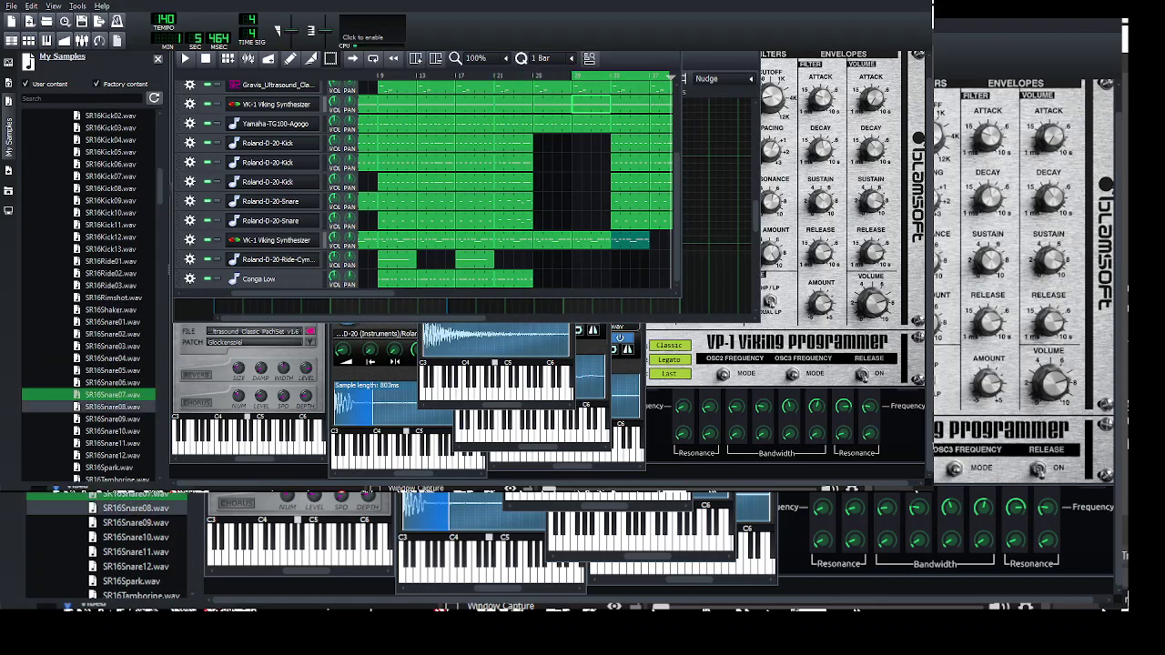
click(113, 419)
drag(109, 358, 745, 382)
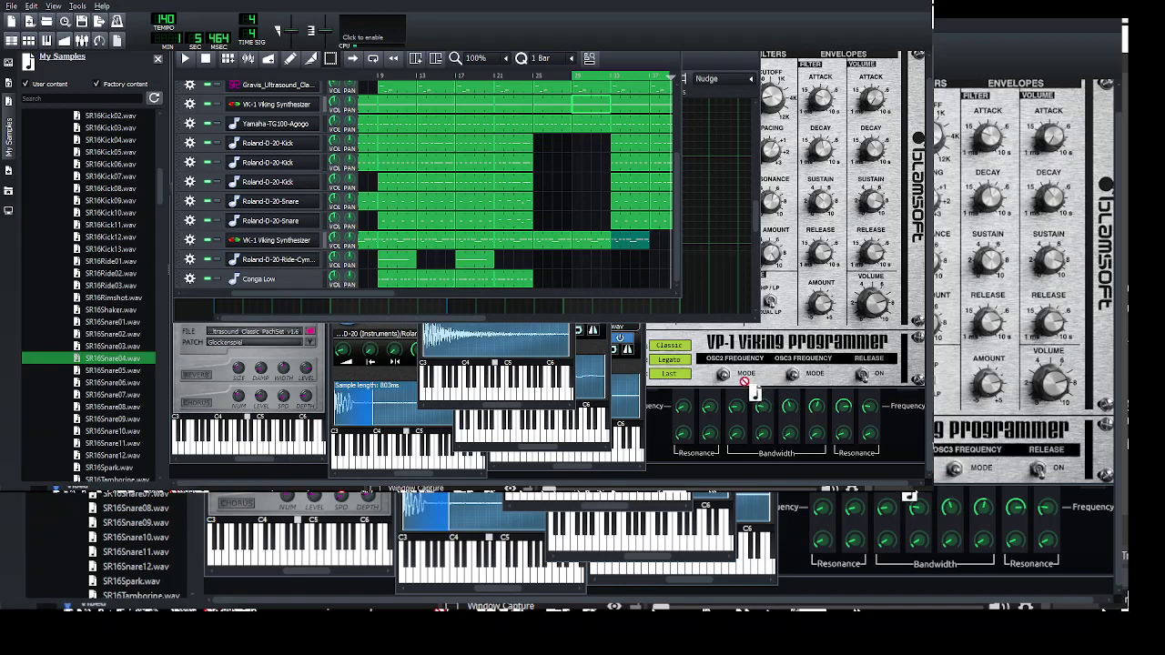
scroll(674, 273, right, 5)
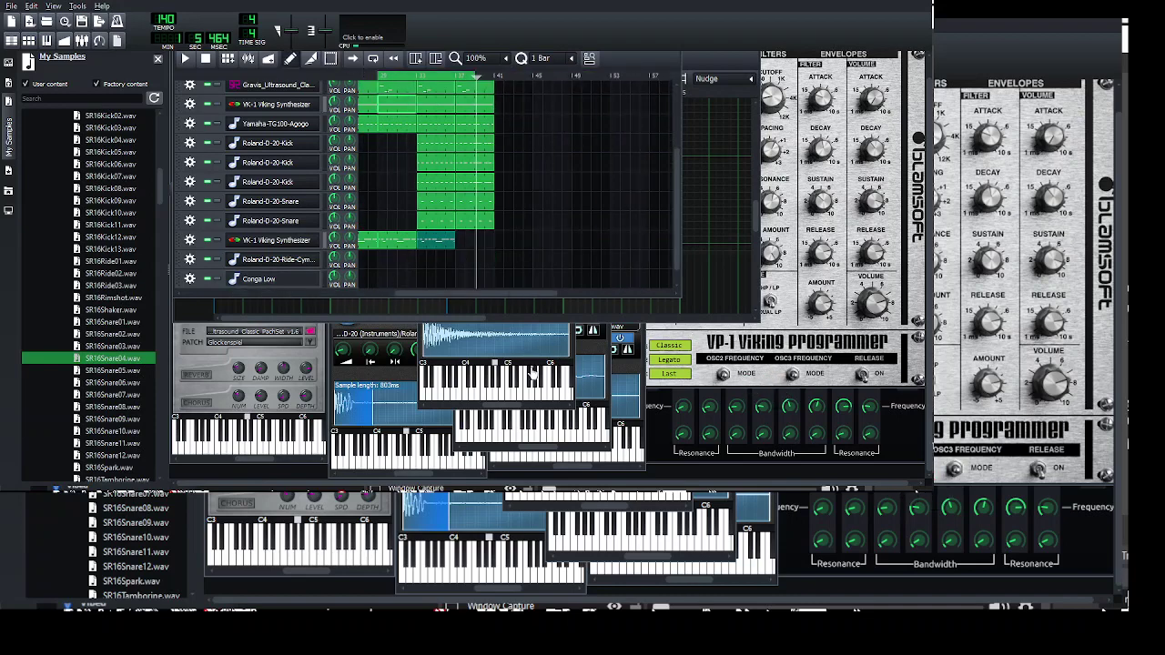
drag(533, 374, 619, 280)
click(378, 337)
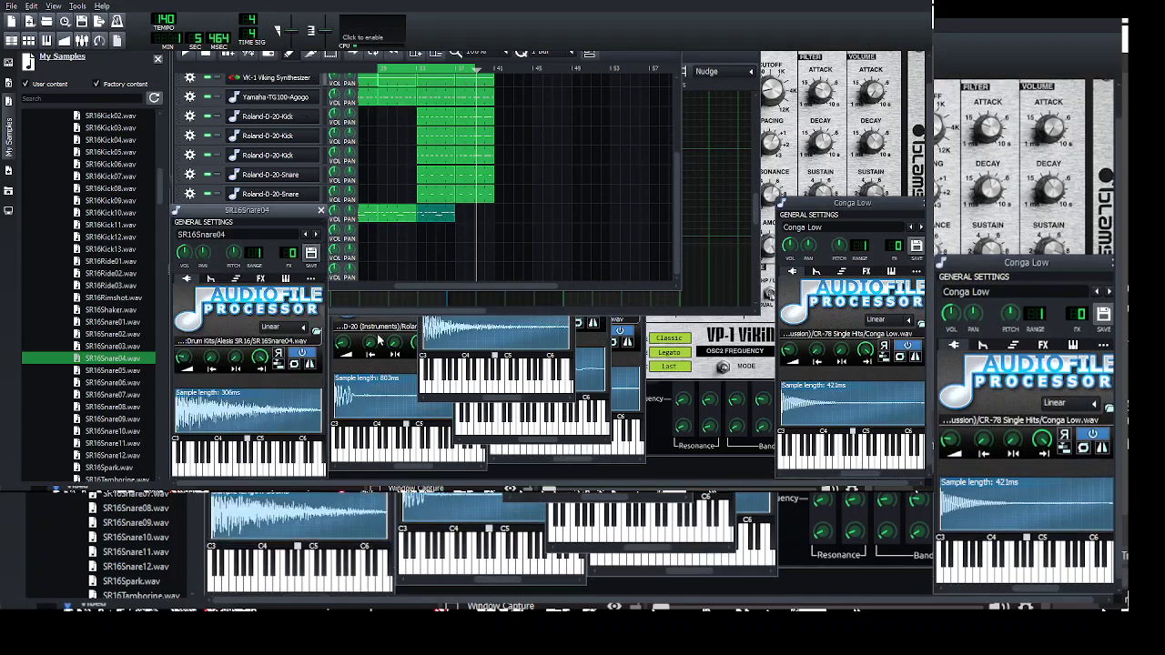
drag(233, 450, 231, 469)
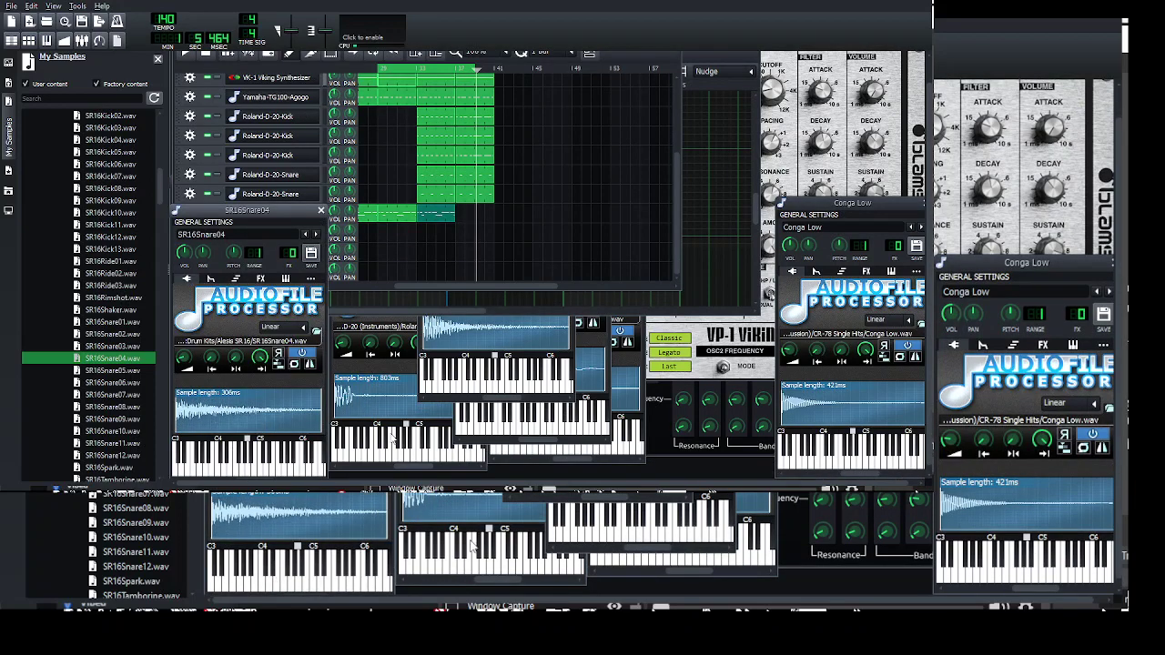
- Add a four-bar pattern to the SR16Snare04 track at bar 33 with a short A4 note midway through each bar
double_click(529, 353)
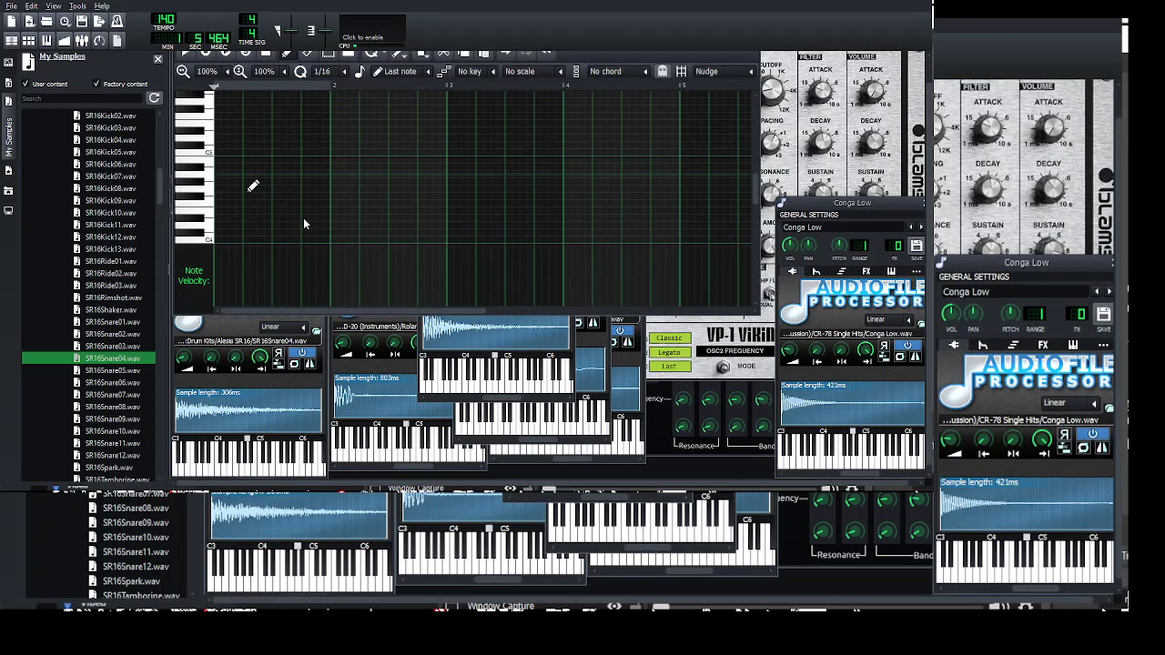
click(276, 175)
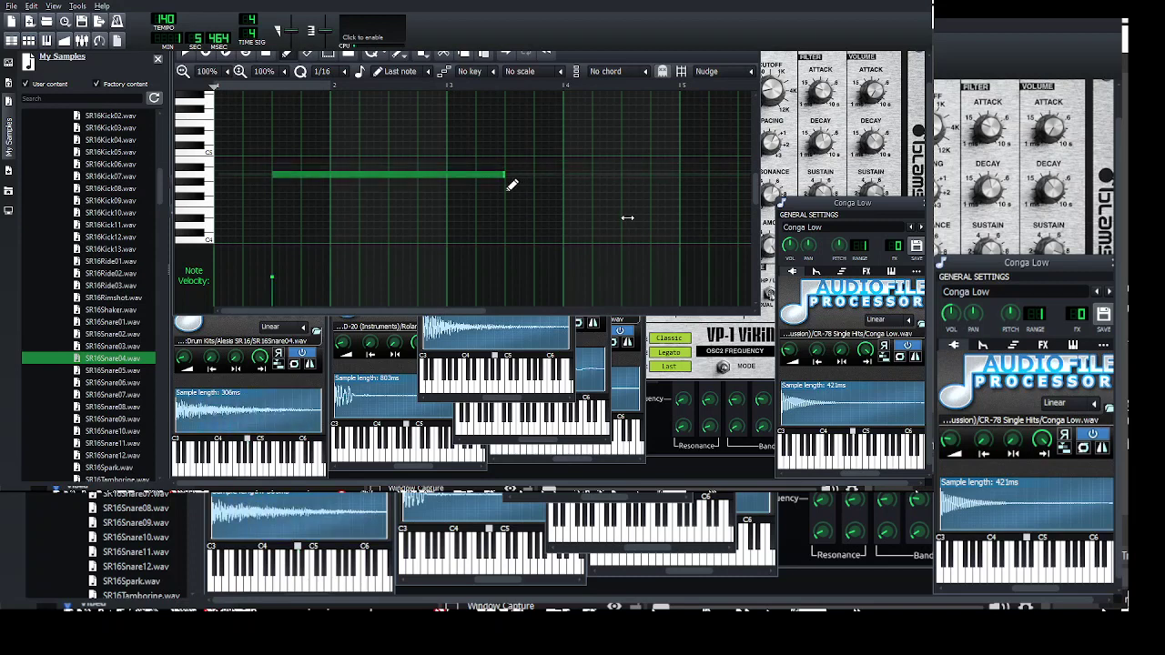
drag(508, 179, 326, 180)
click(393, 176)
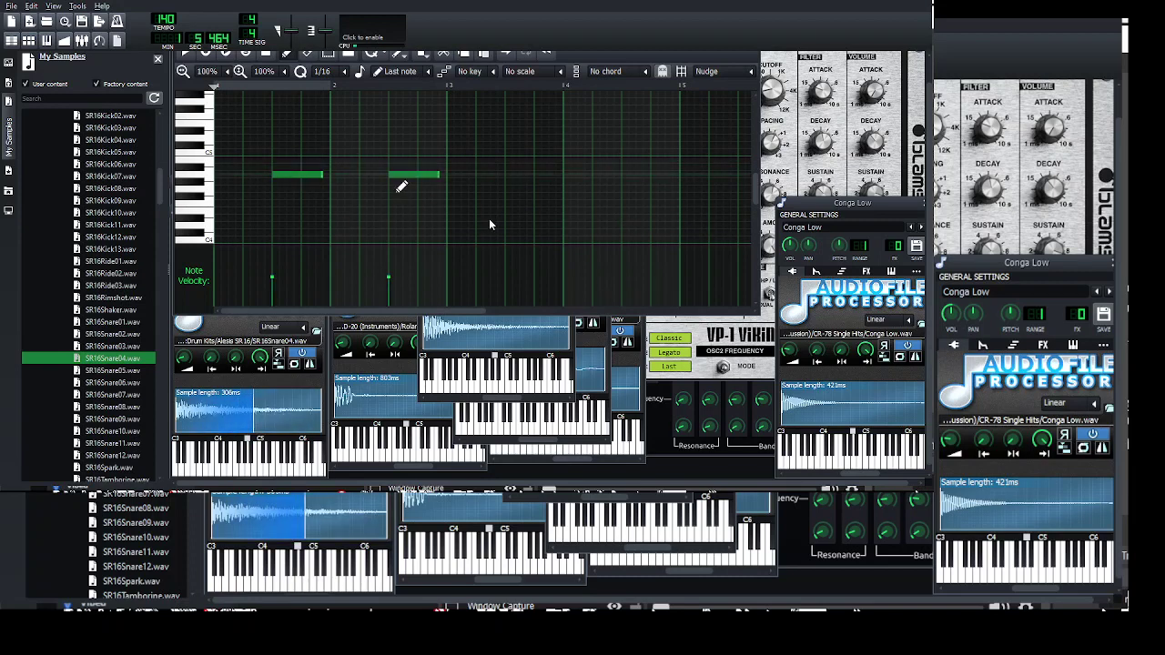
click(511, 175)
click(628, 176)
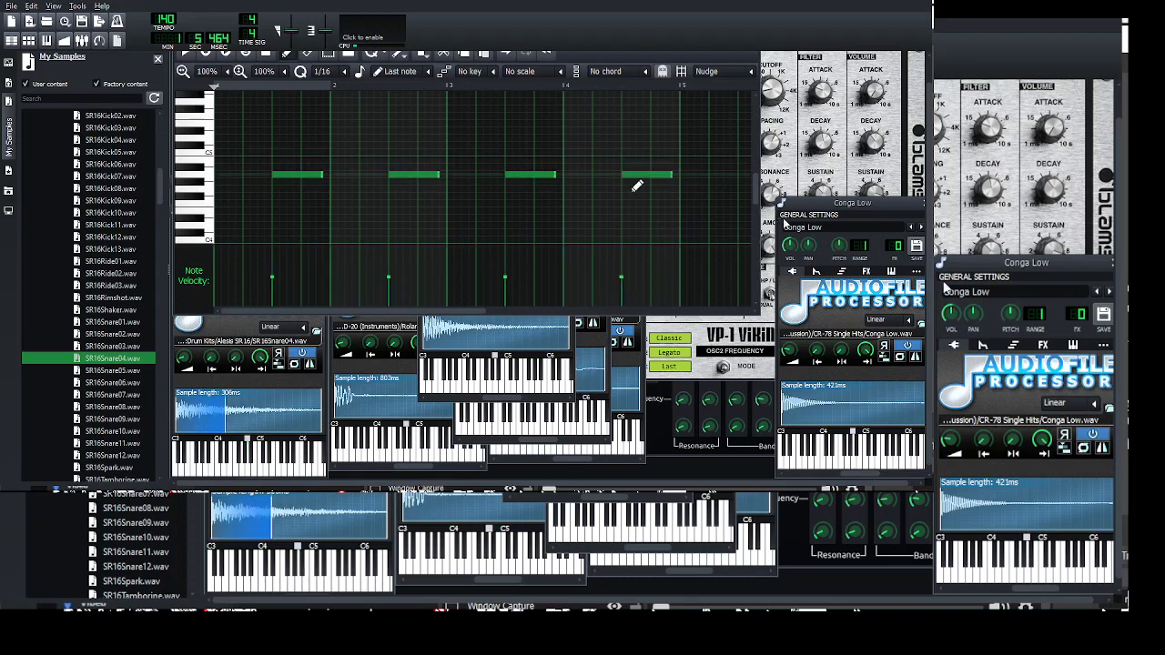
- Return to the song arrangement and play it from bar 29 to hear the SR16Snare04 layer
click(12, 40)
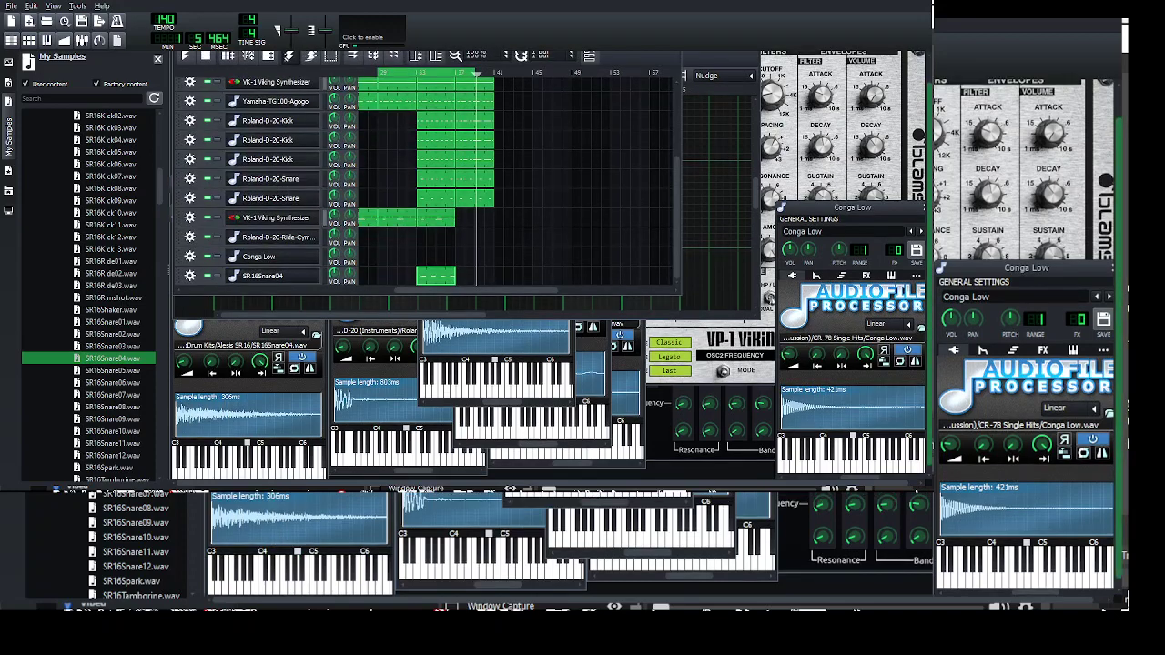
drag(929, 273, 929, 244)
key(space)
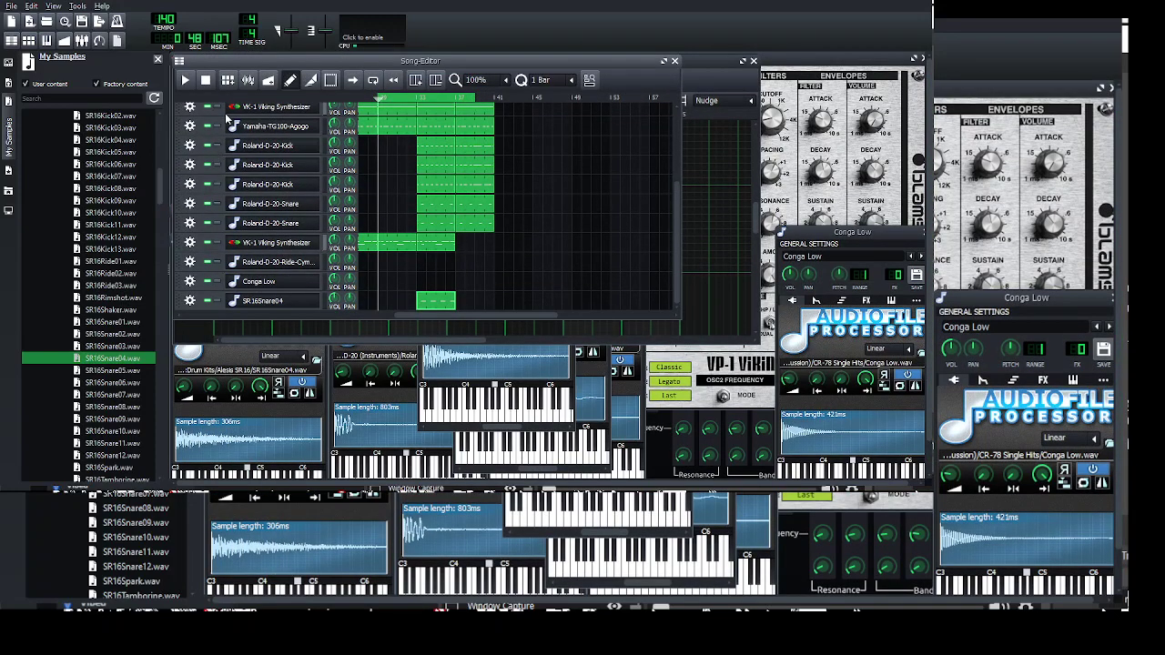
- Browse the Alesis SR16 samples for another drum sound
scroll(137, 354, down, 4)
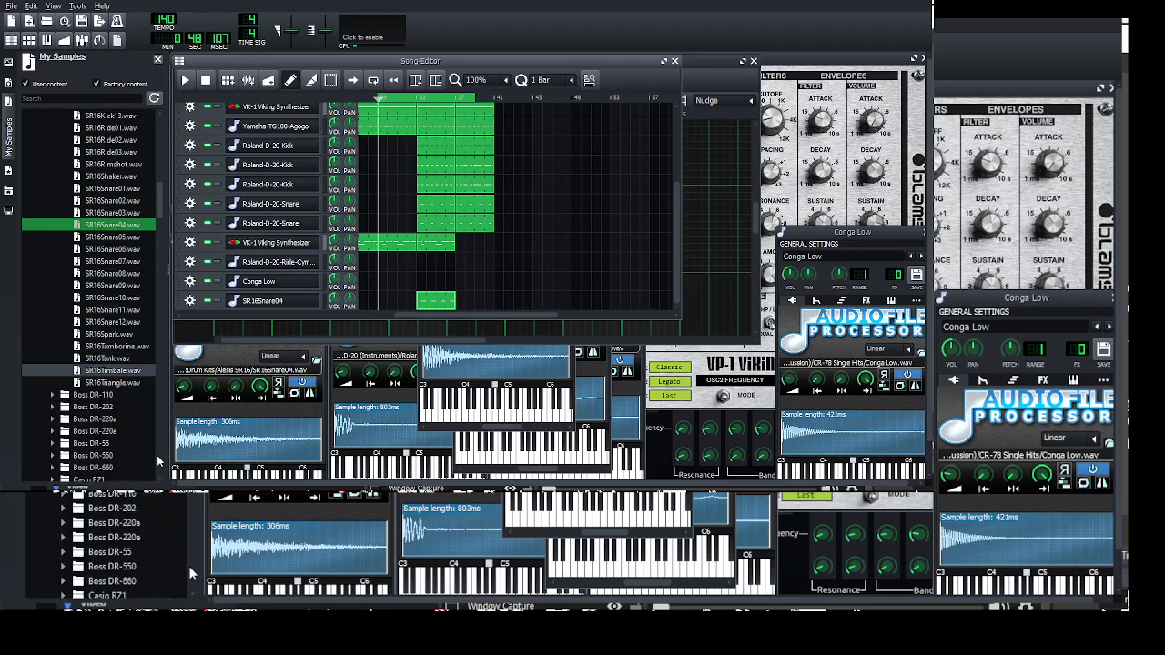
scroll(146, 366, up, 10)
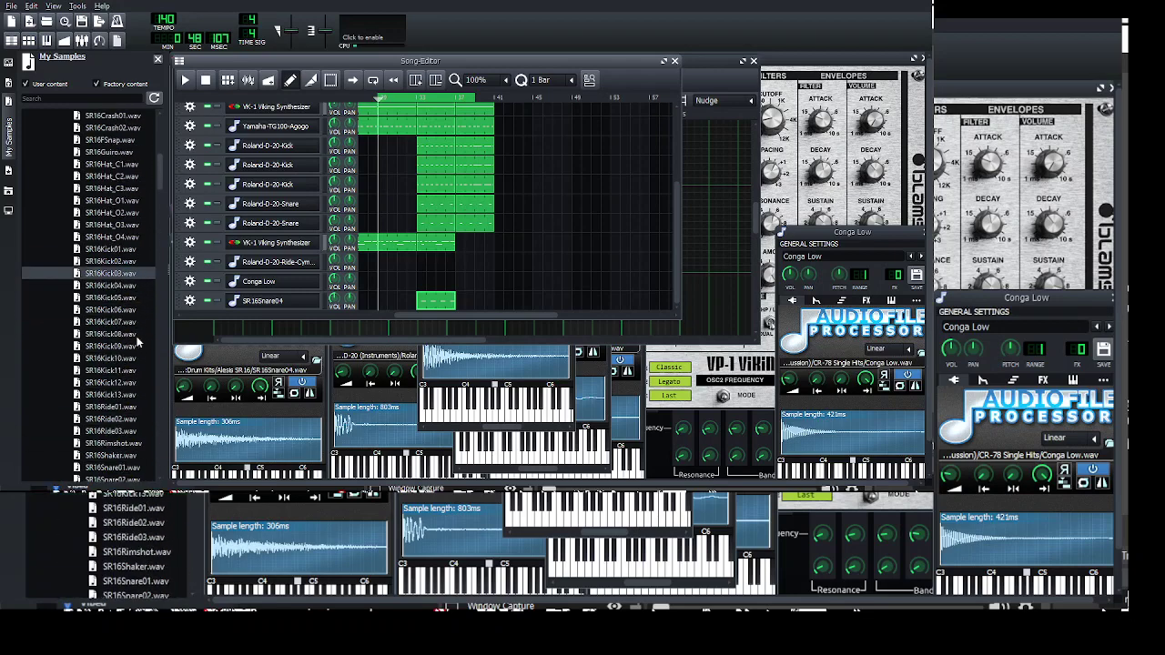
- Add the SR16Crash01.wav sample from the Alesis SR16 folder to the song as a new instrument track
key(Down)
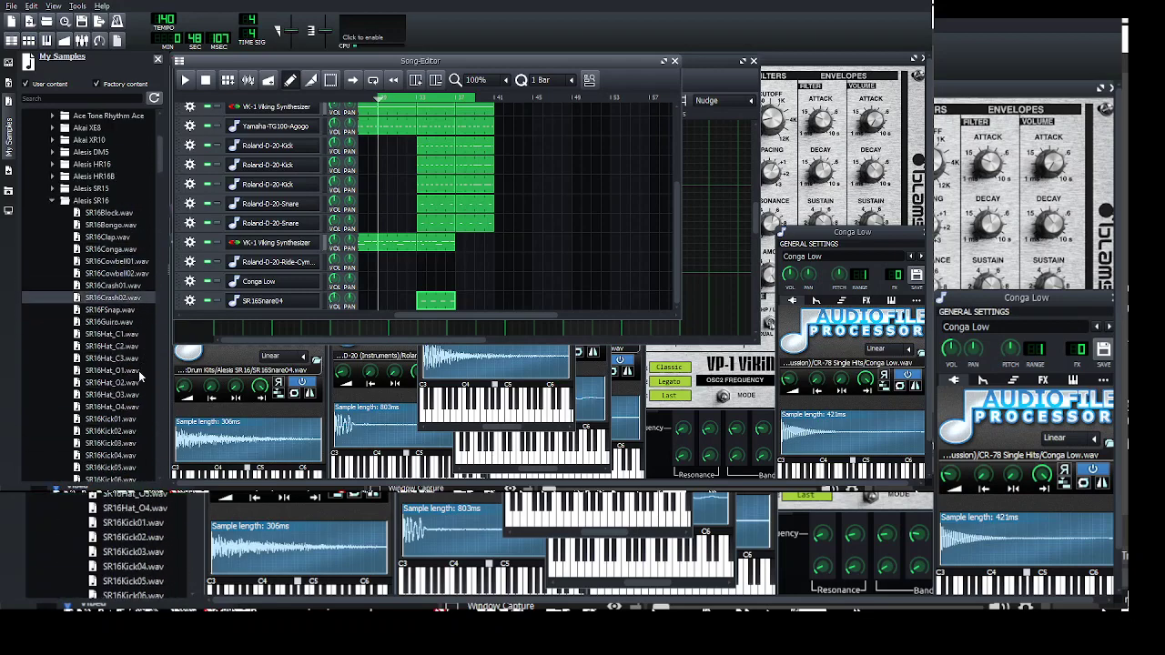
key(Up)
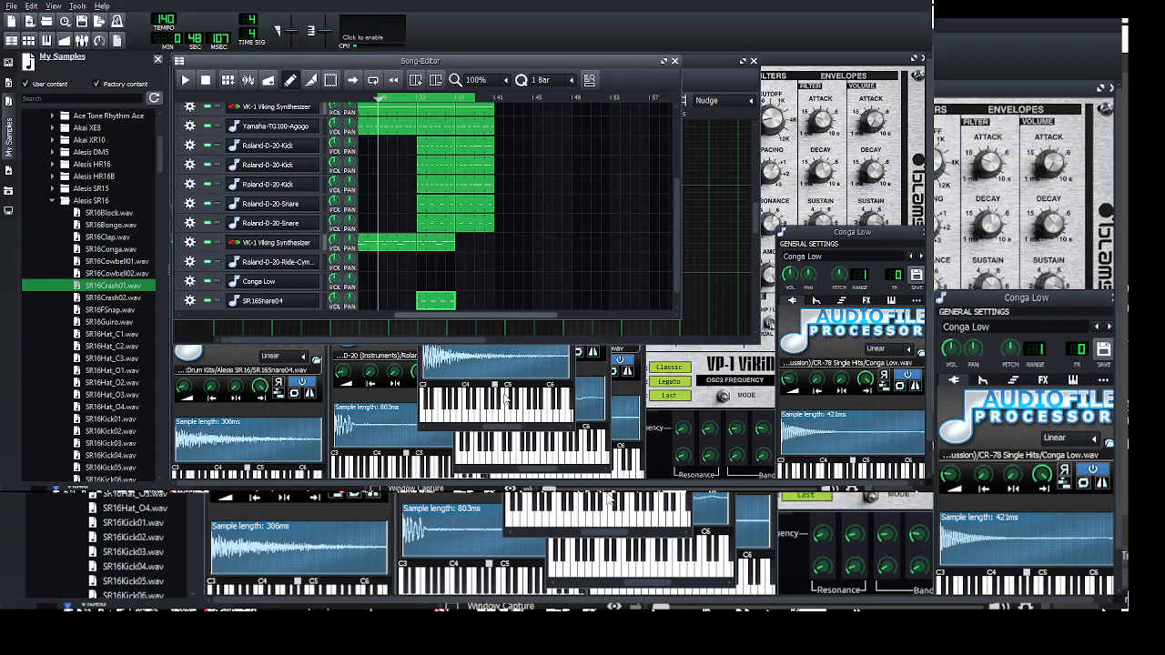
scroll(466, 244, down, 3)
- Draw one note at the start of the SR16Crash01 pattern at bar 33, about 3.25 bars long, and return to the song arrangement
double_click(435, 266)
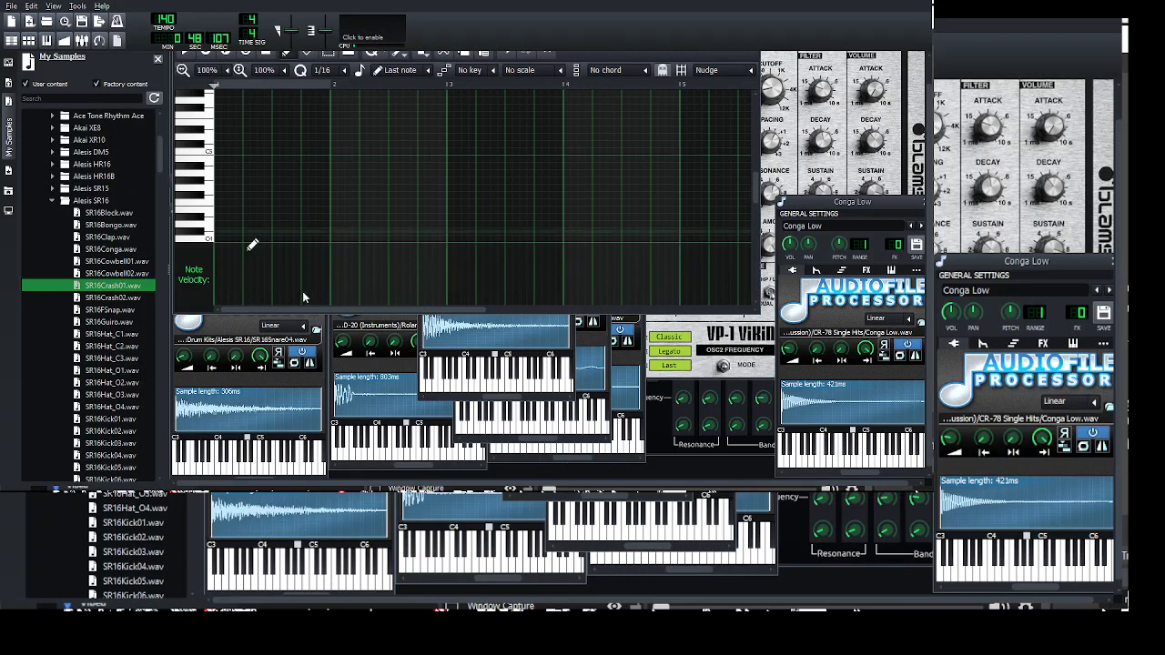
click(225, 231)
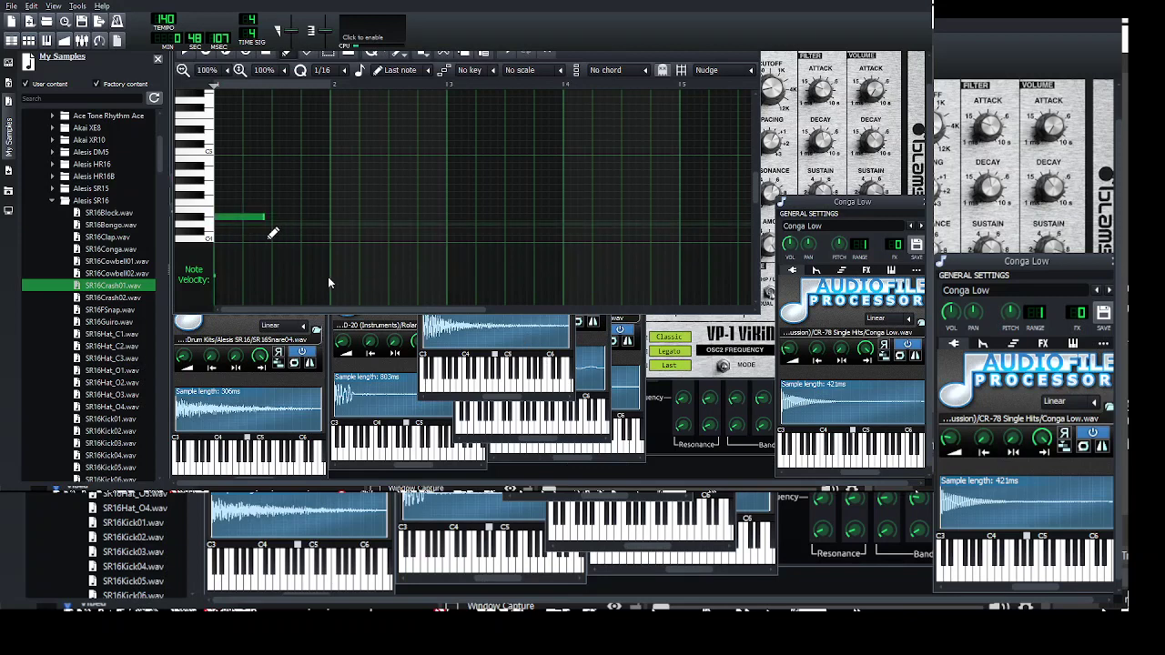
drag(266, 220, 593, 218)
click(12, 41)
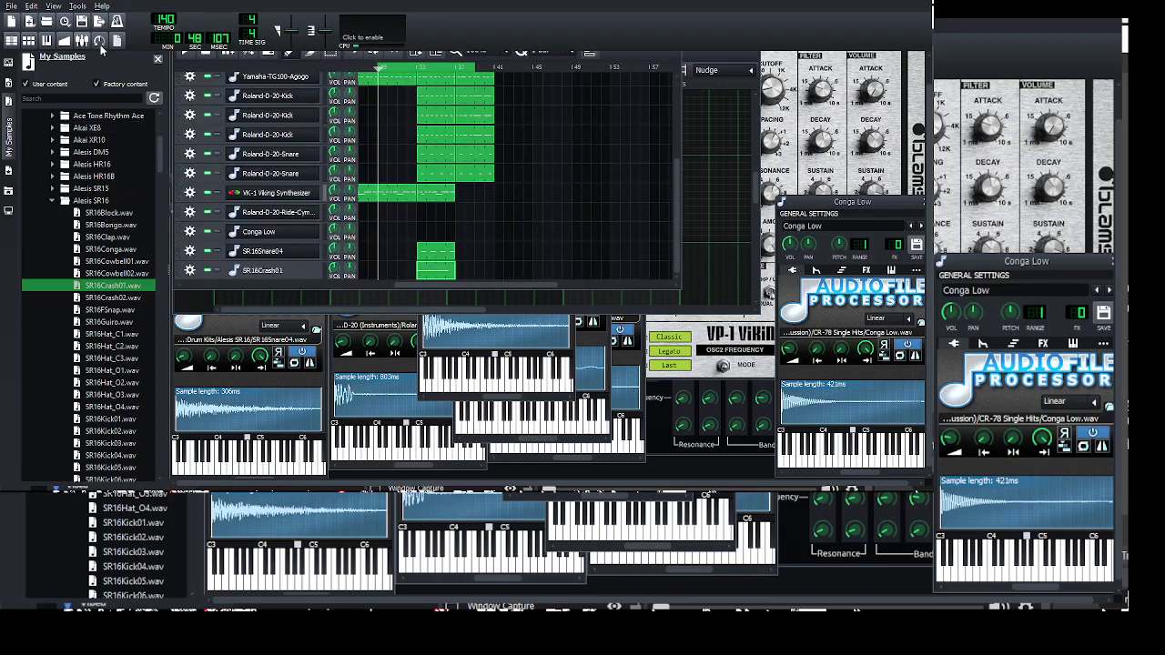
- Assign SR16Crash01 to its own mixer channel and repeat the SR16Snare04 pattern at bar 37 during loop playback
key(F9)
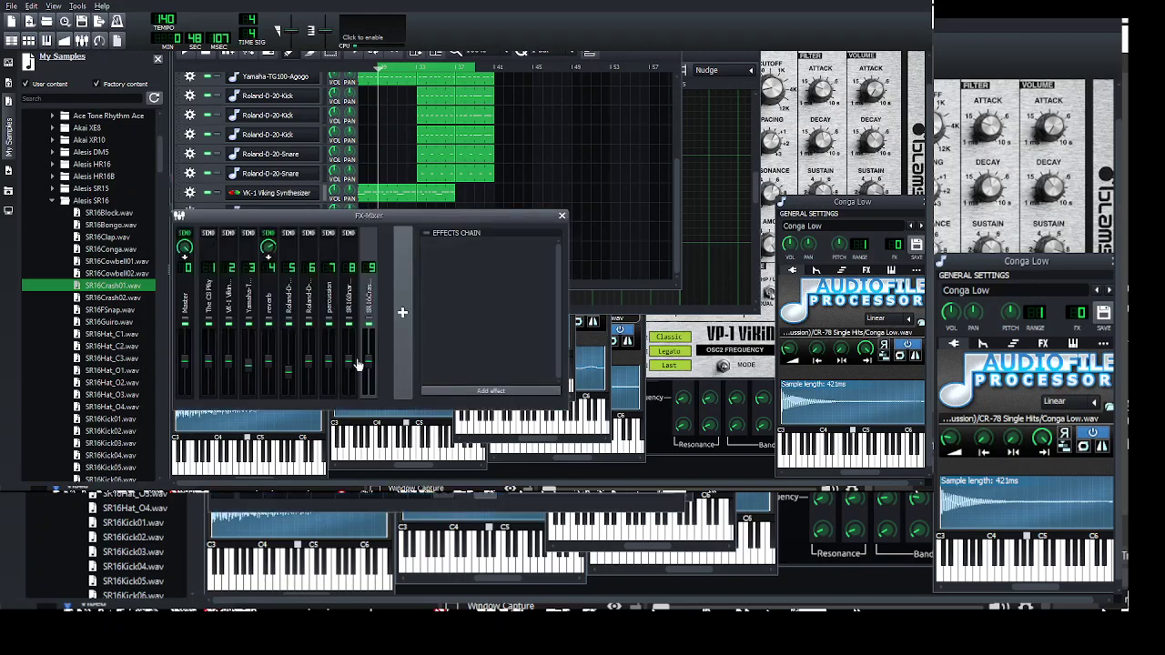
click(350, 297)
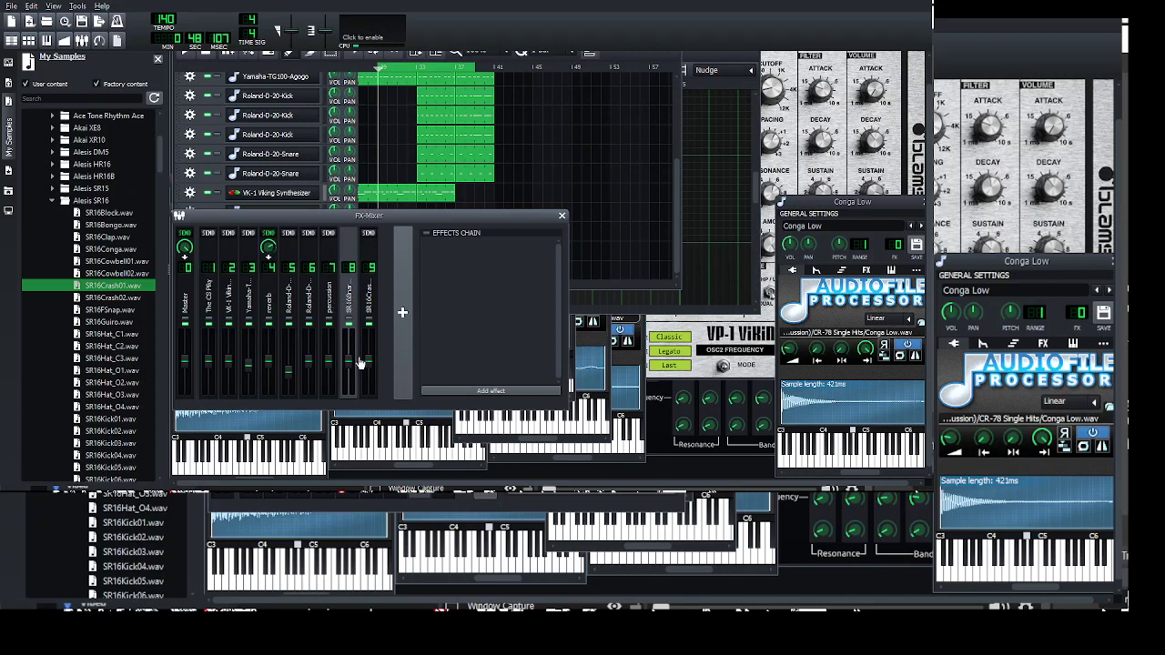
click(241, 74)
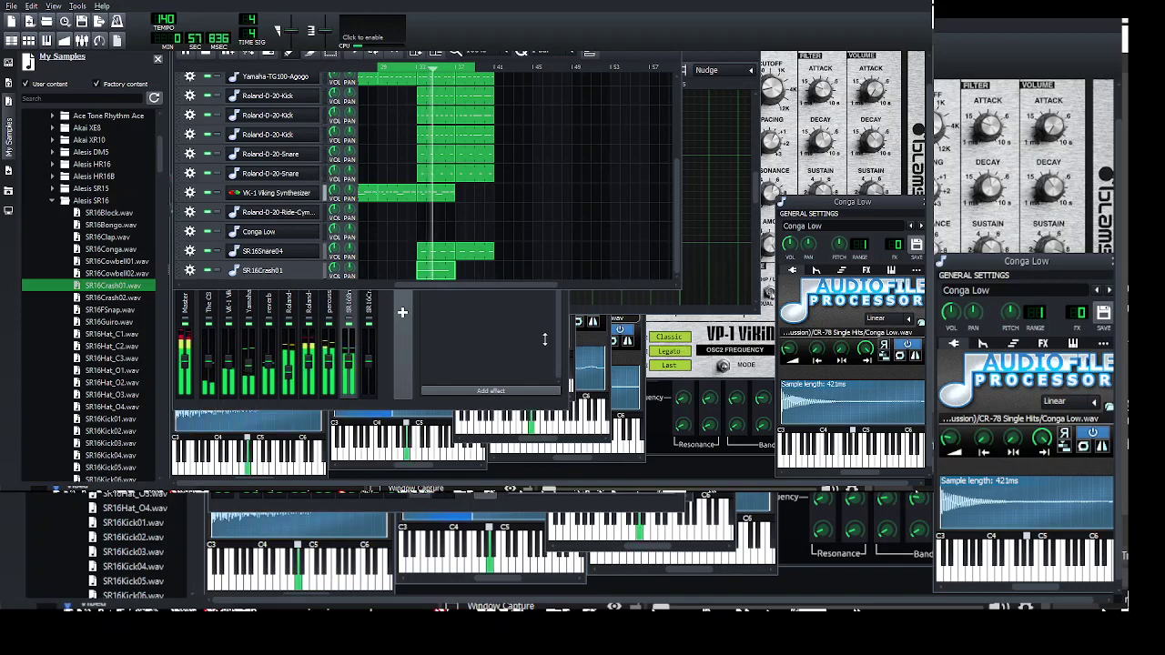
- Remove the patterns of The CS Piky and the Gravis_Ultrasound track from bars 33 to 40
scroll(662, 251, up, 3)
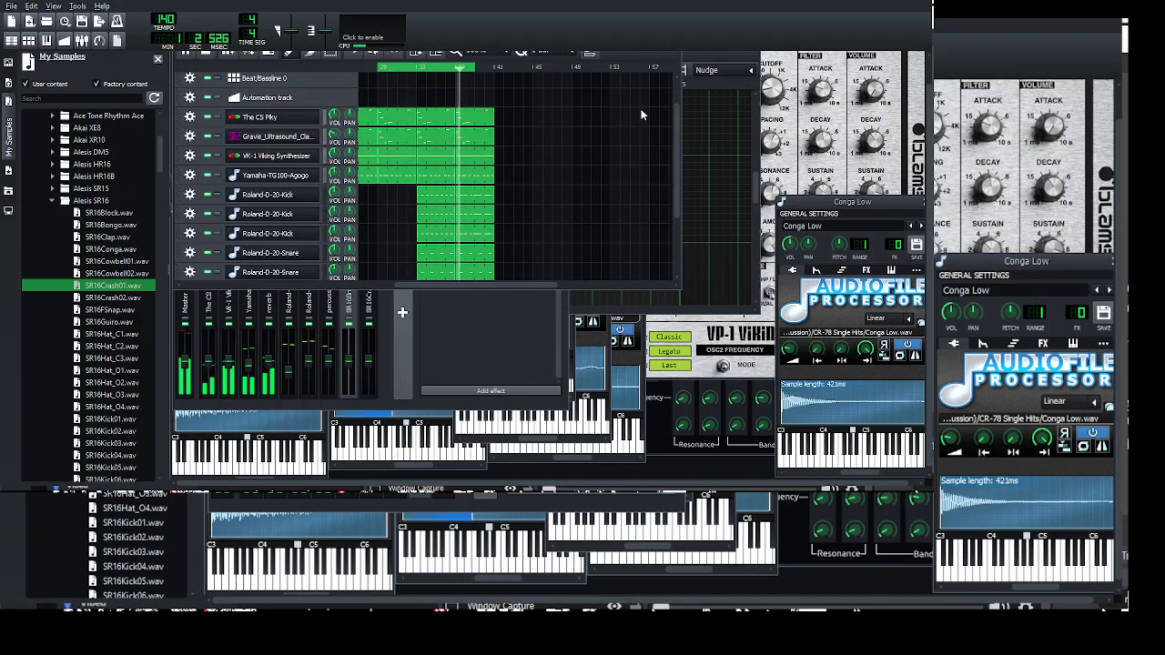
scroll(619, 76, up, 2)
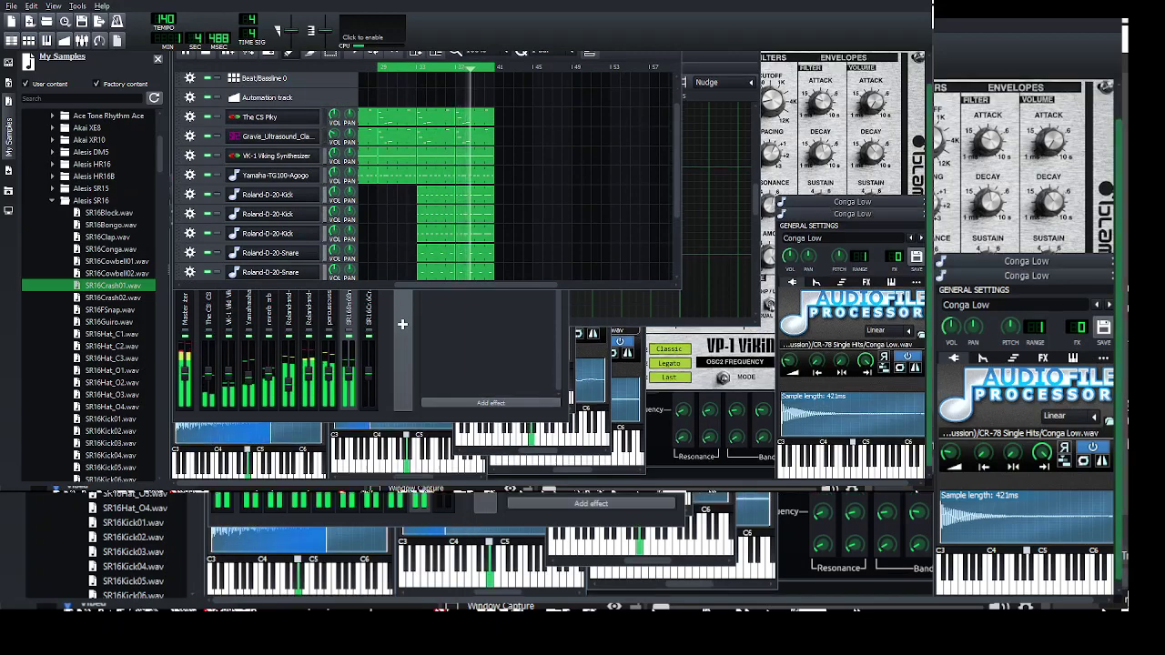
scroll(613, 223, left, 4)
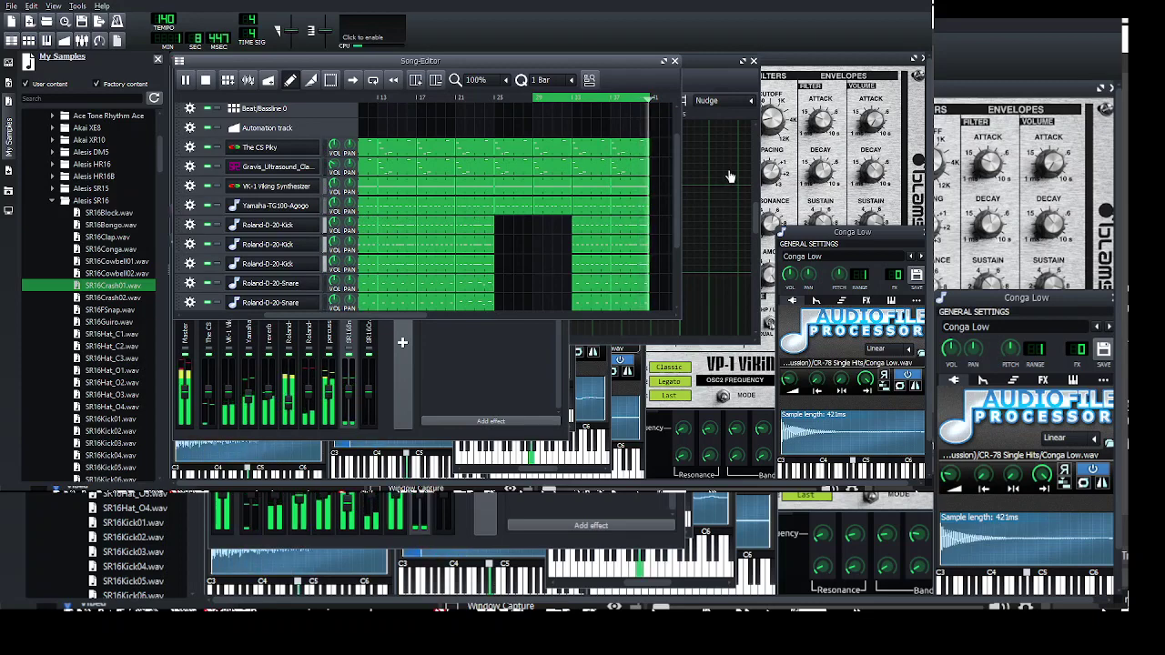
middle_click(591, 147)
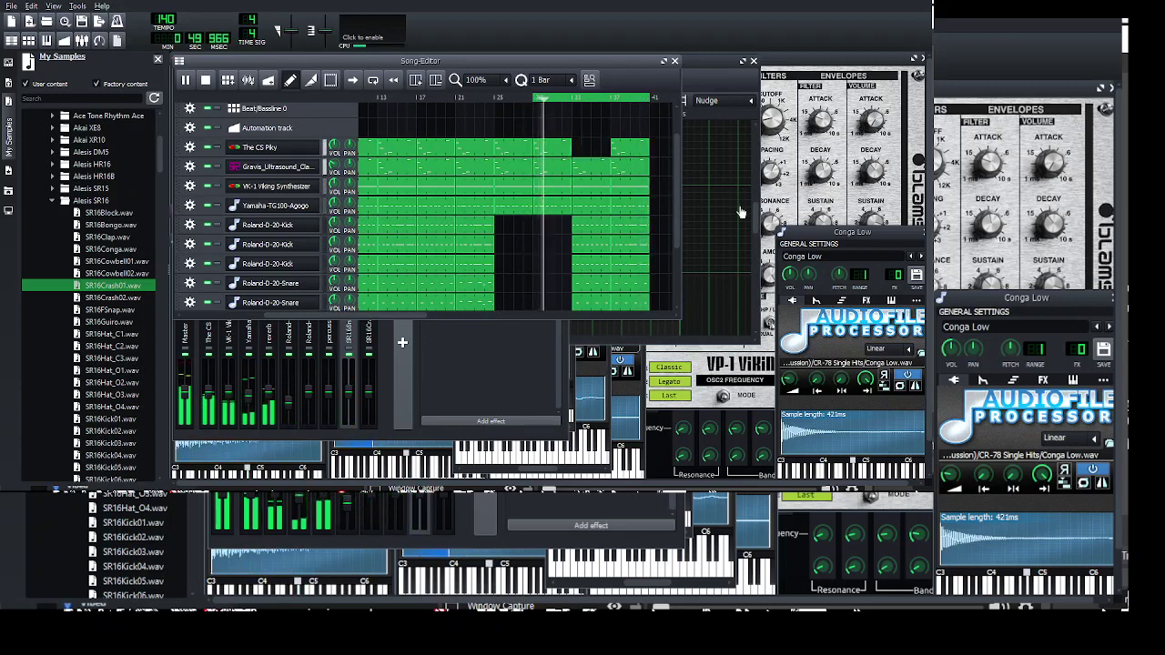
middle_click(593, 166)
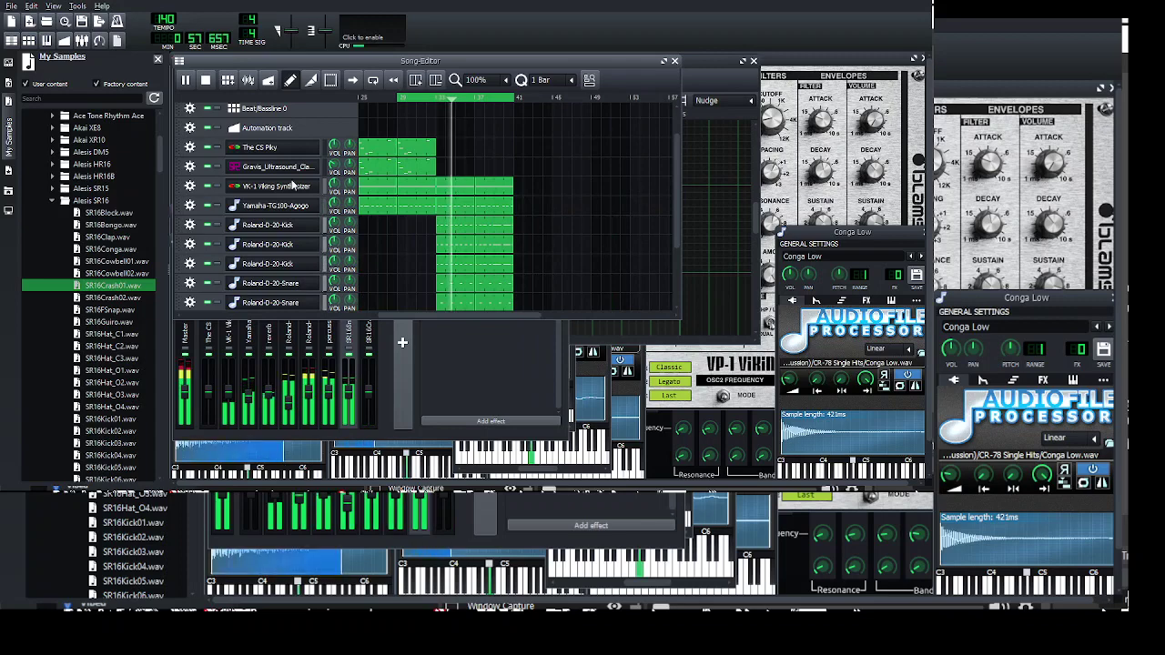
- Add a VeSTige instrument track to the song and load the Sonatina Glocken plugin into it
click(8, 64)
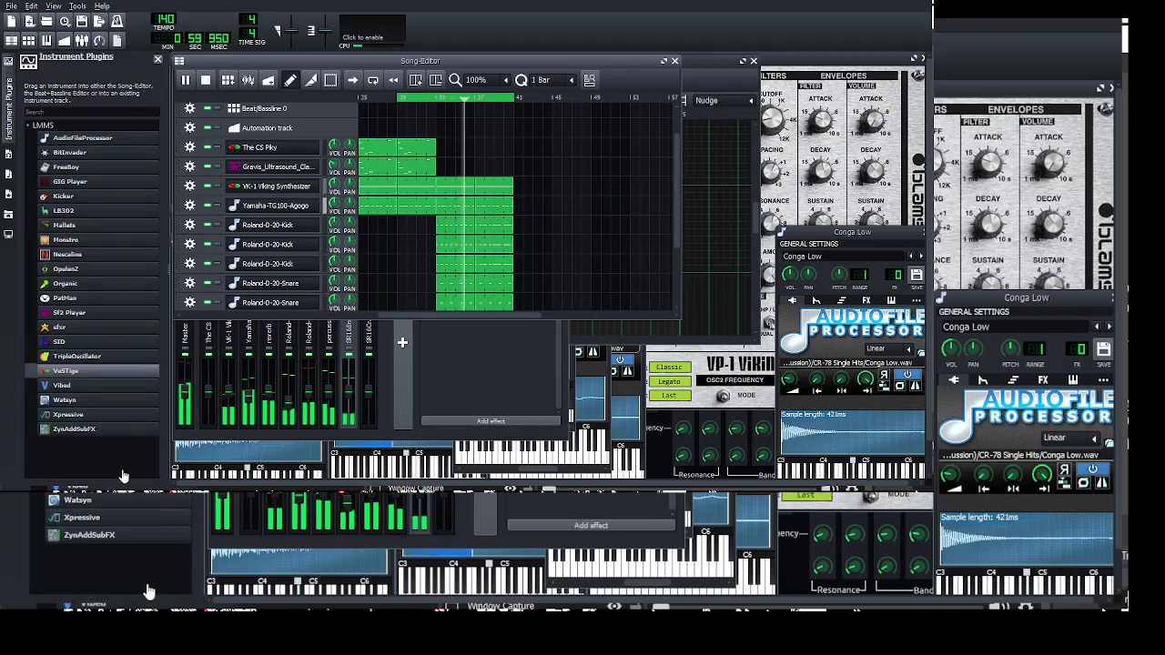
drag(582, 399, 562, 394)
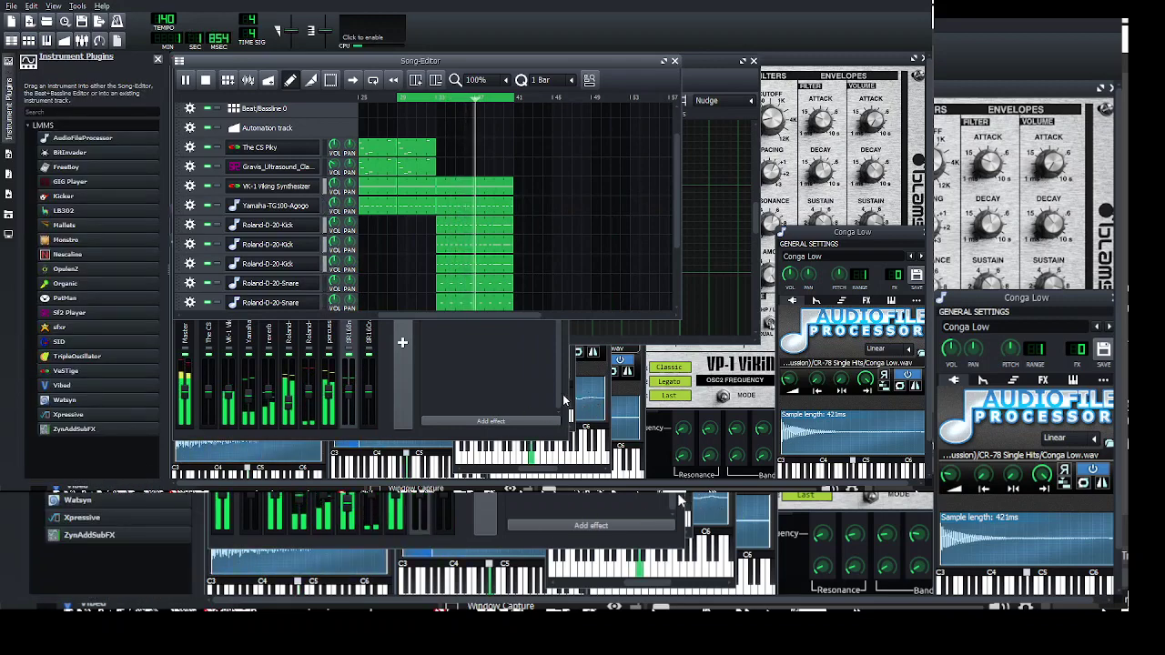
scroll(713, 253, down, 5)
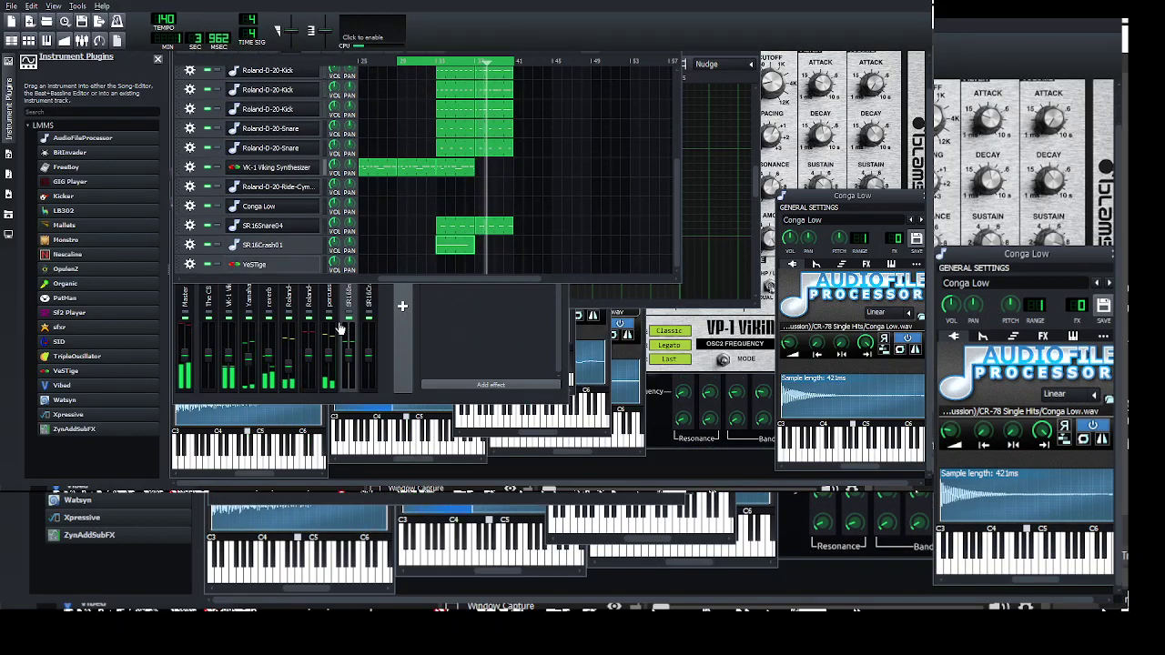
click(337, 326)
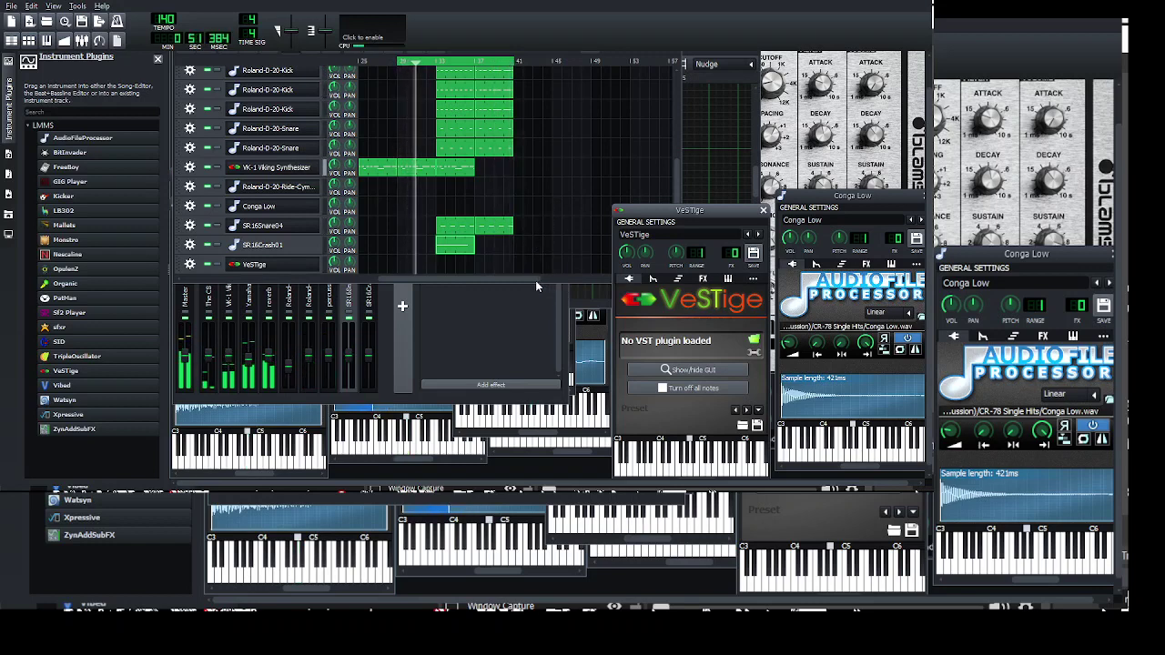
- In the Sonatina Glocken pattern, enter eighth notes B4, D5, B4 and F#5 across the first half of bar 1
double_click(549, 330)
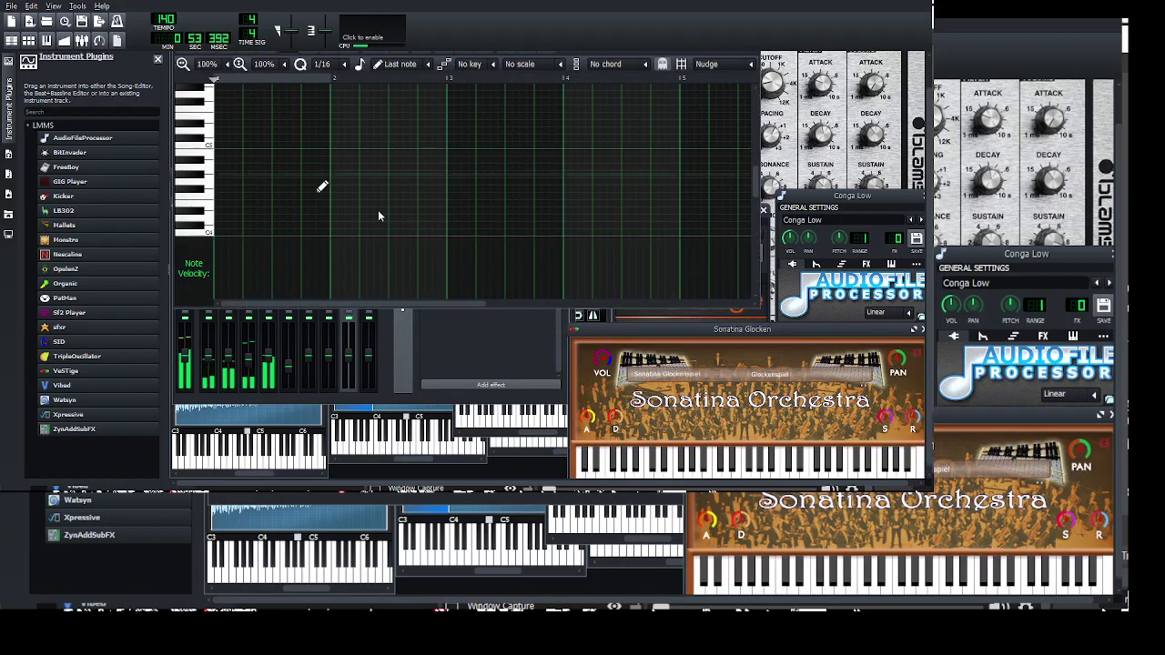
scroll(351, 71, up, 2)
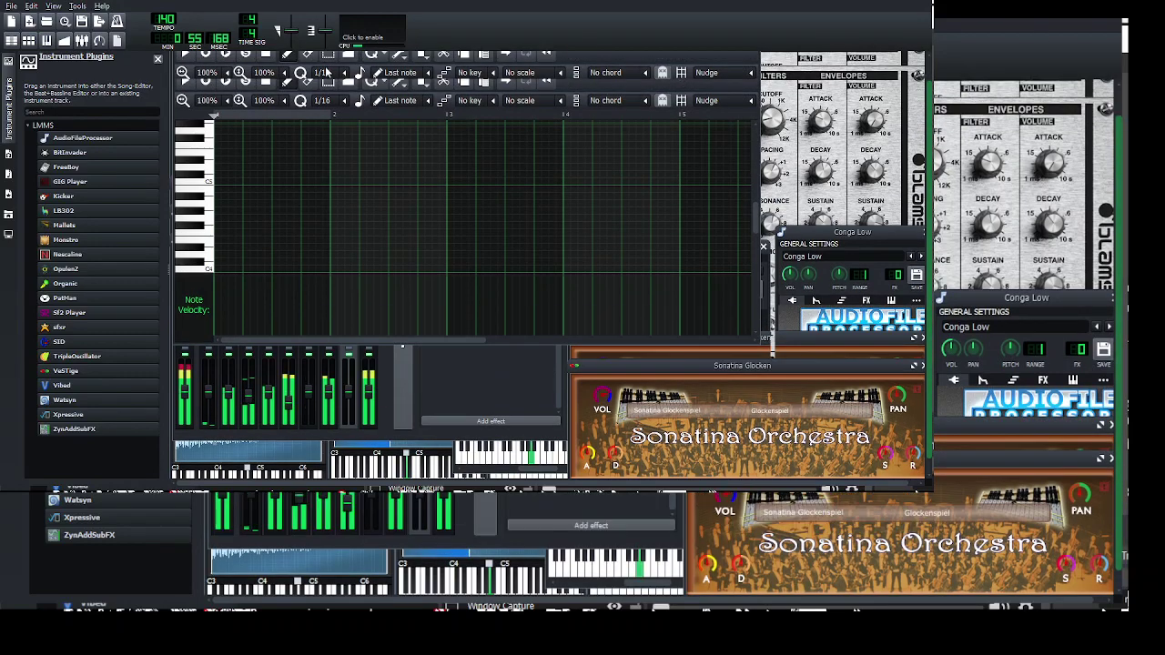
drag(267, 222, 260, 237)
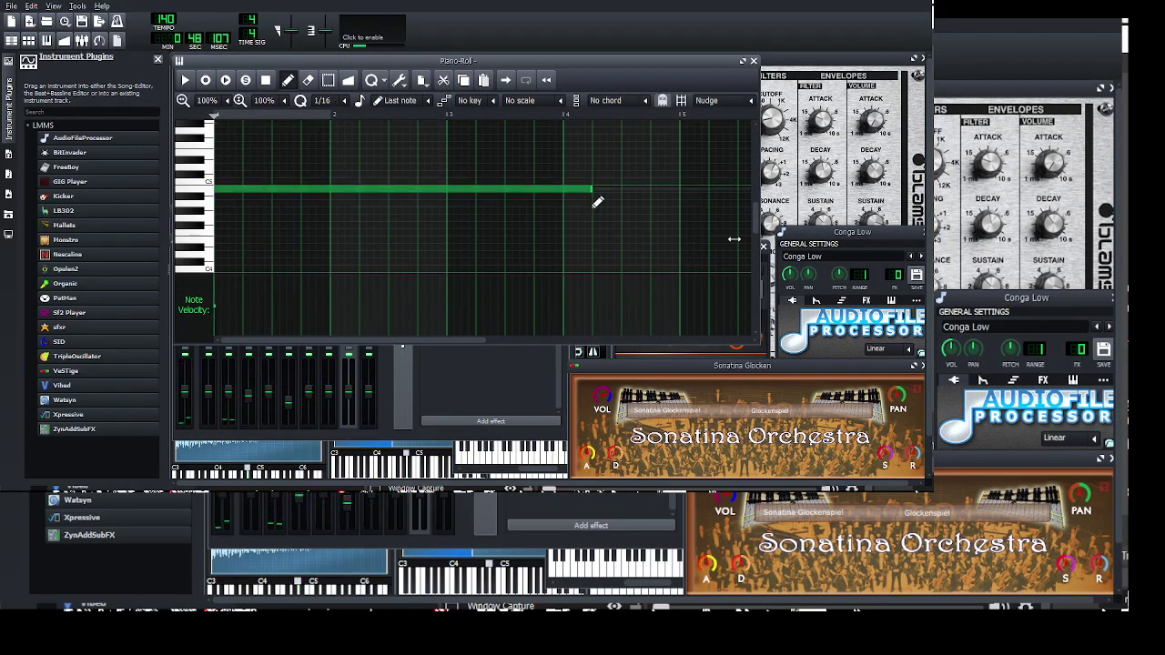
drag(589, 189, 235, 167)
click(234, 175)
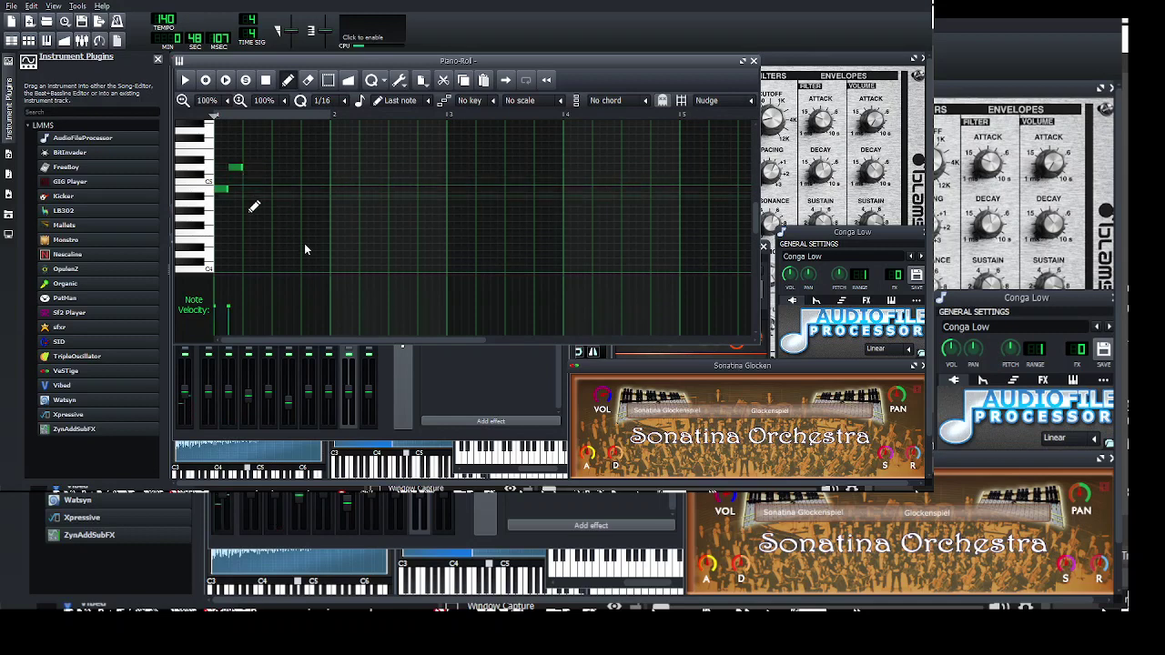
click(250, 190)
click(264, 139)
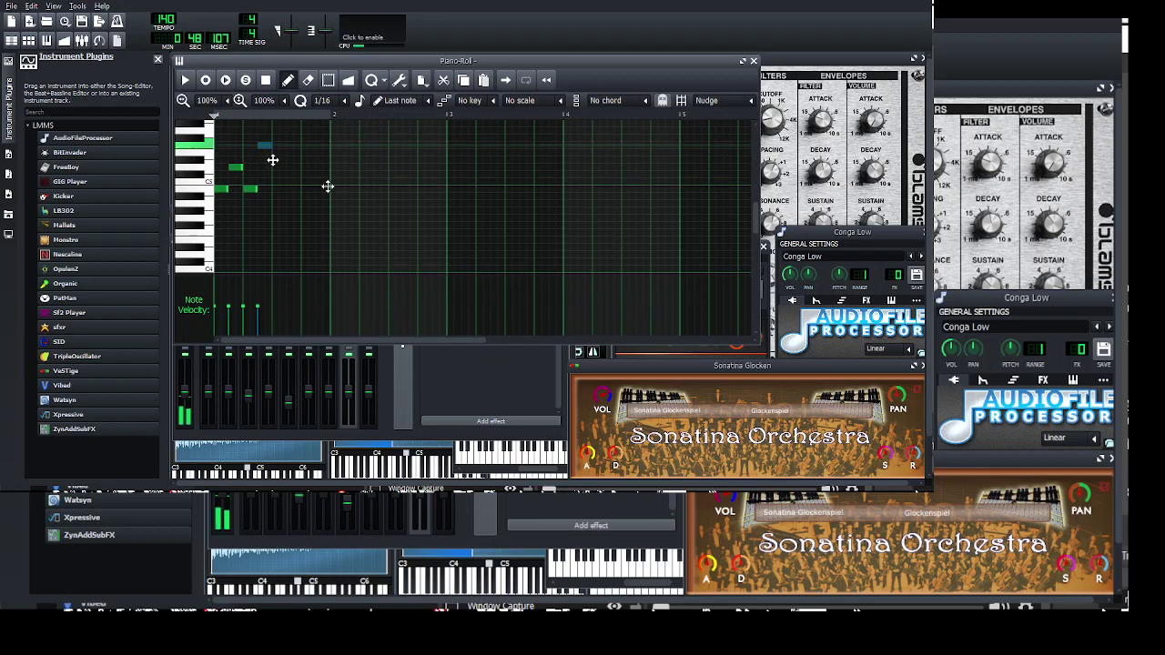
- Complete bar 1 of the glockenspiel pattern with eighth notes B4, B5, B4 and D6
click(280, 191)
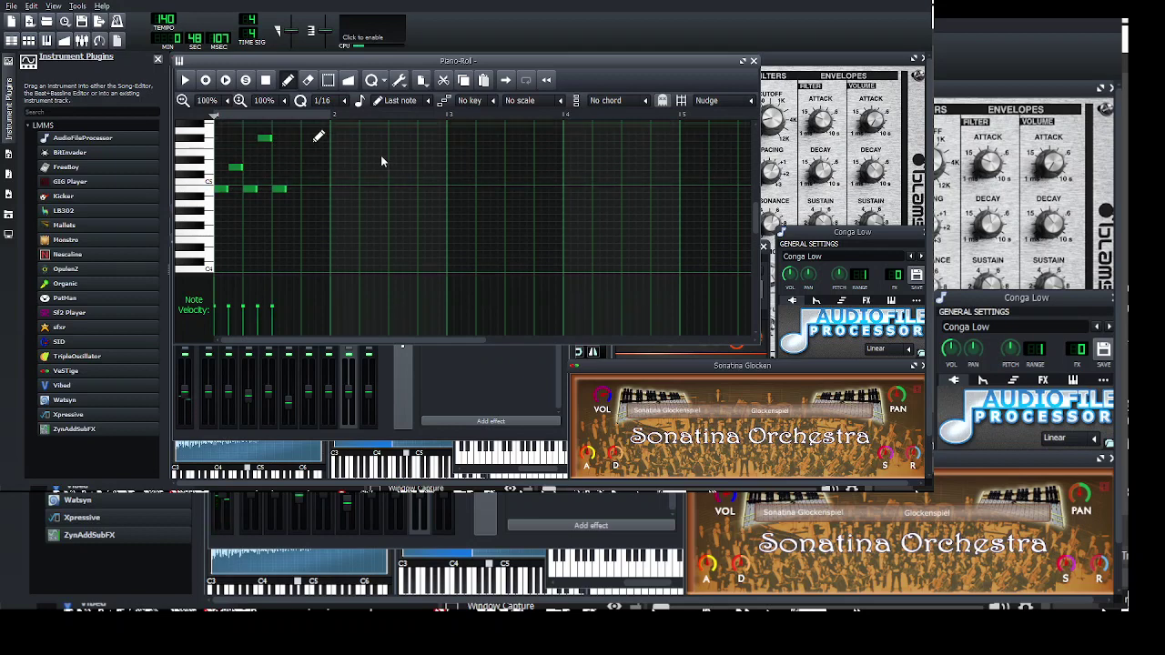
click(300, 135)
scroll(300, 136, up, 4)
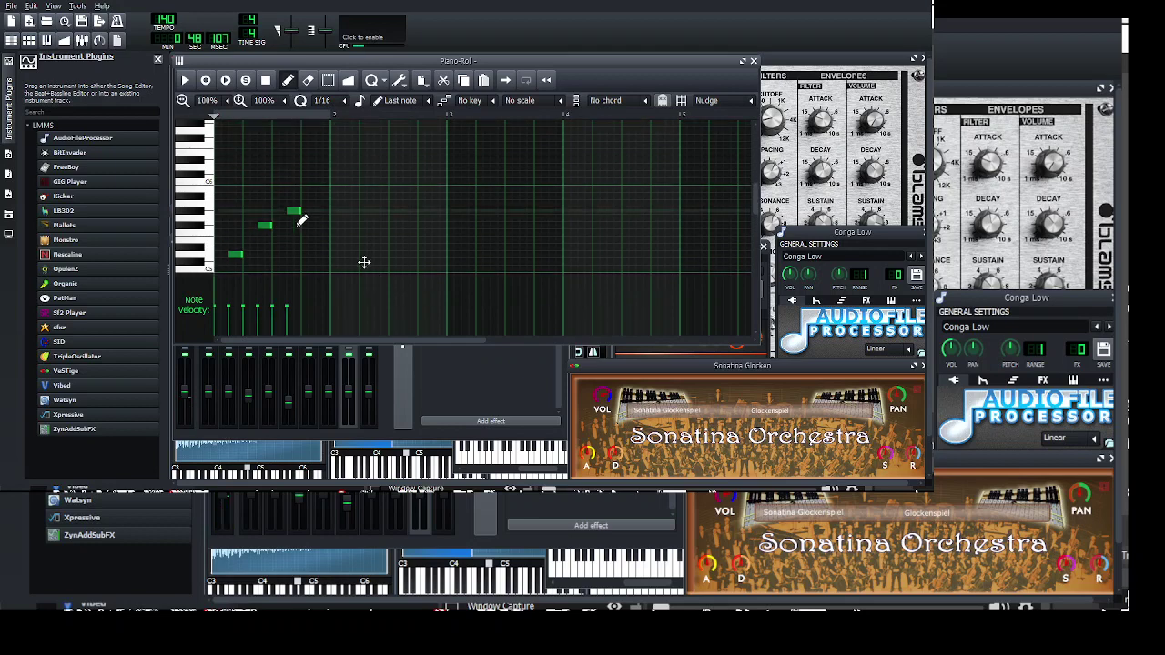
drag(301, 221, 302, 202)
scroll(309, 228, down, 1)
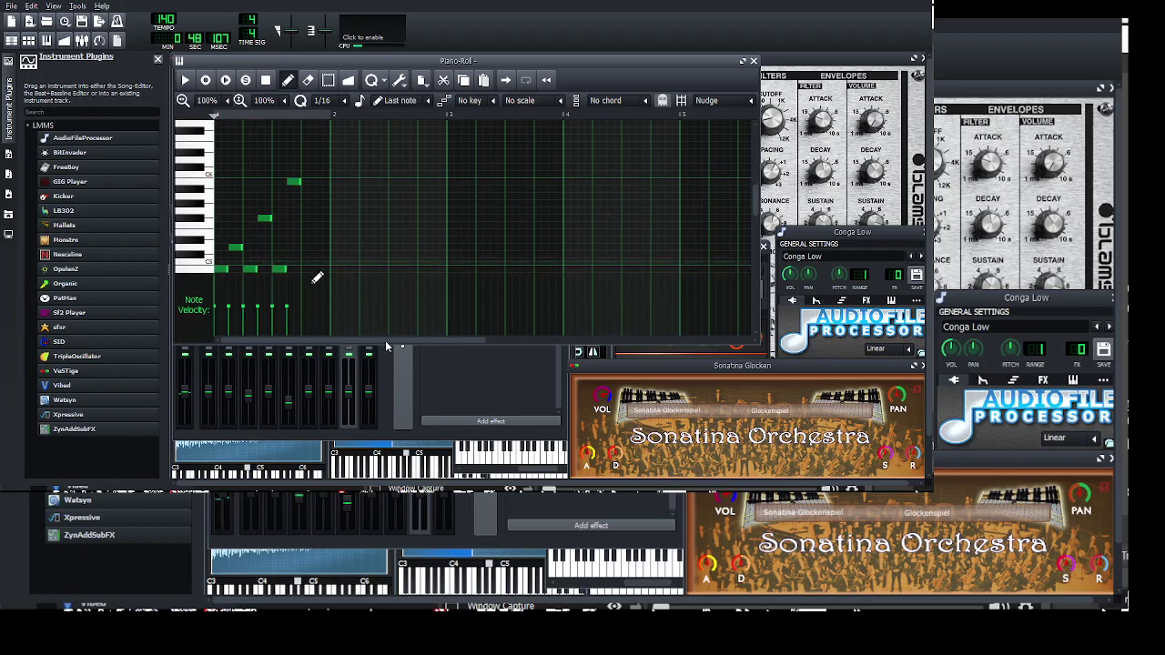
click(310, 275)
click(323, 153)
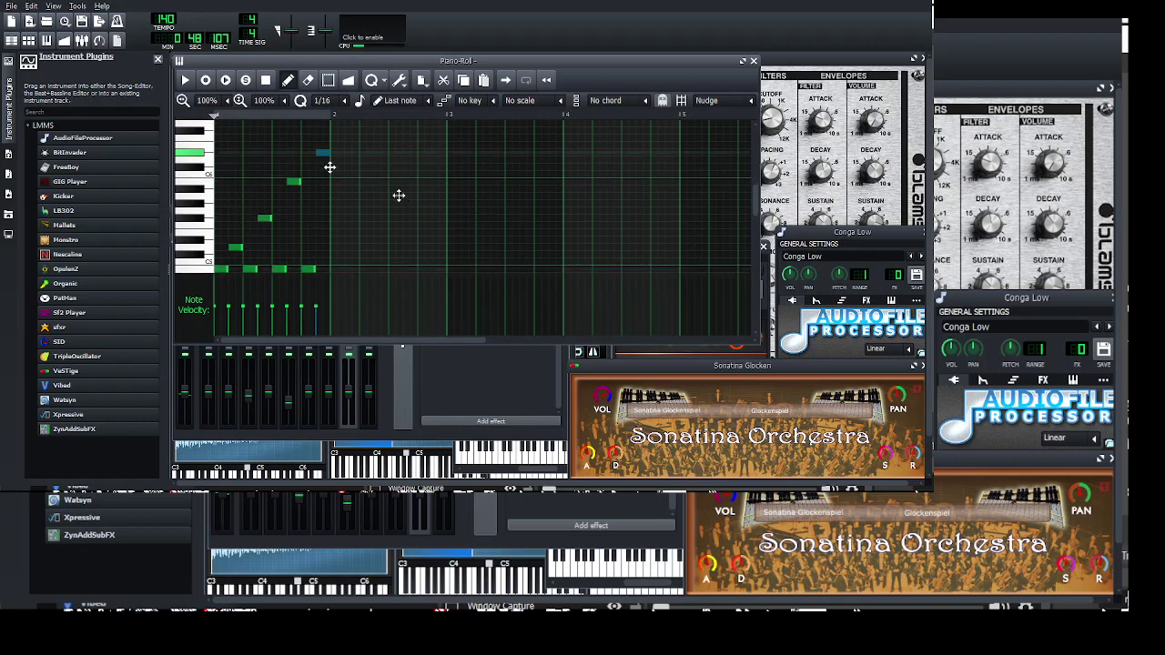
drag(329, 167, 330, 173)
- Fill bar 2 with eighth notes alternating a repeated A4 with the descending notes C#6, A5, E5 and C#5
scroll(344, 270, down, 1)
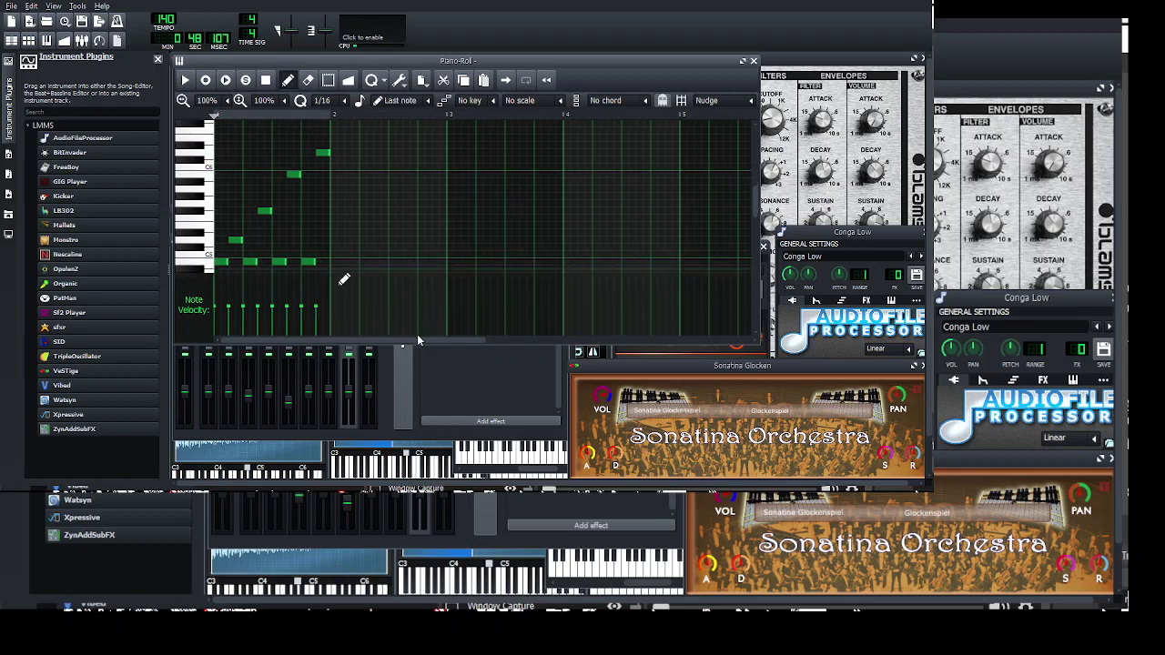
scroll(344, 280, down, 1)
click(336, 270)
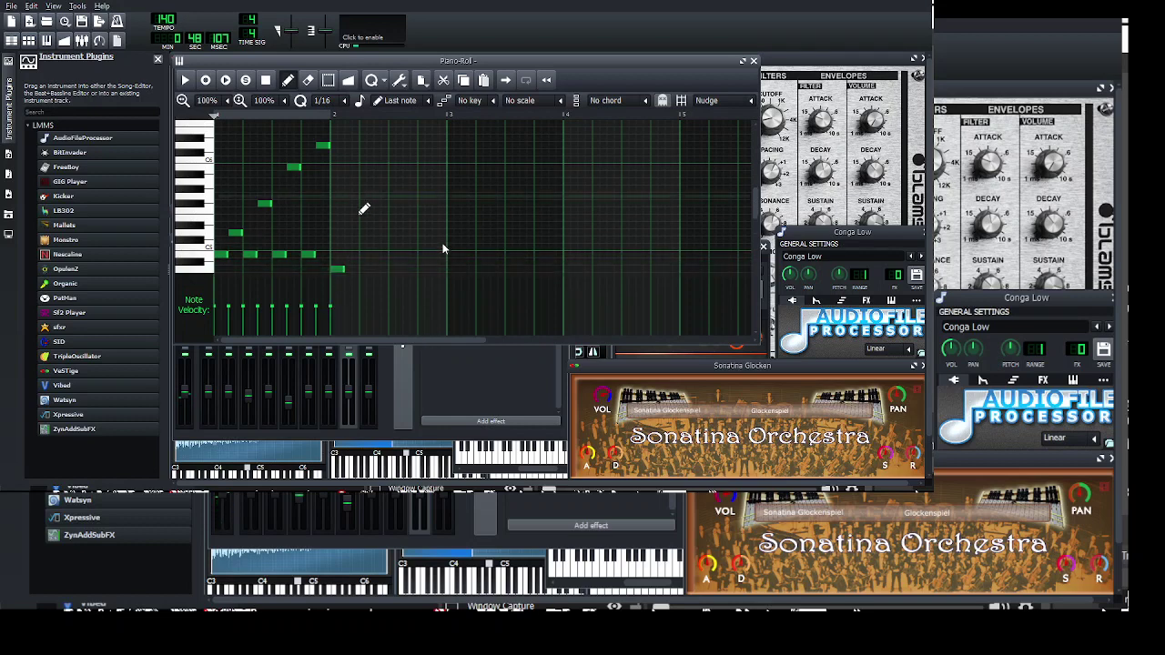
click(352, 152)
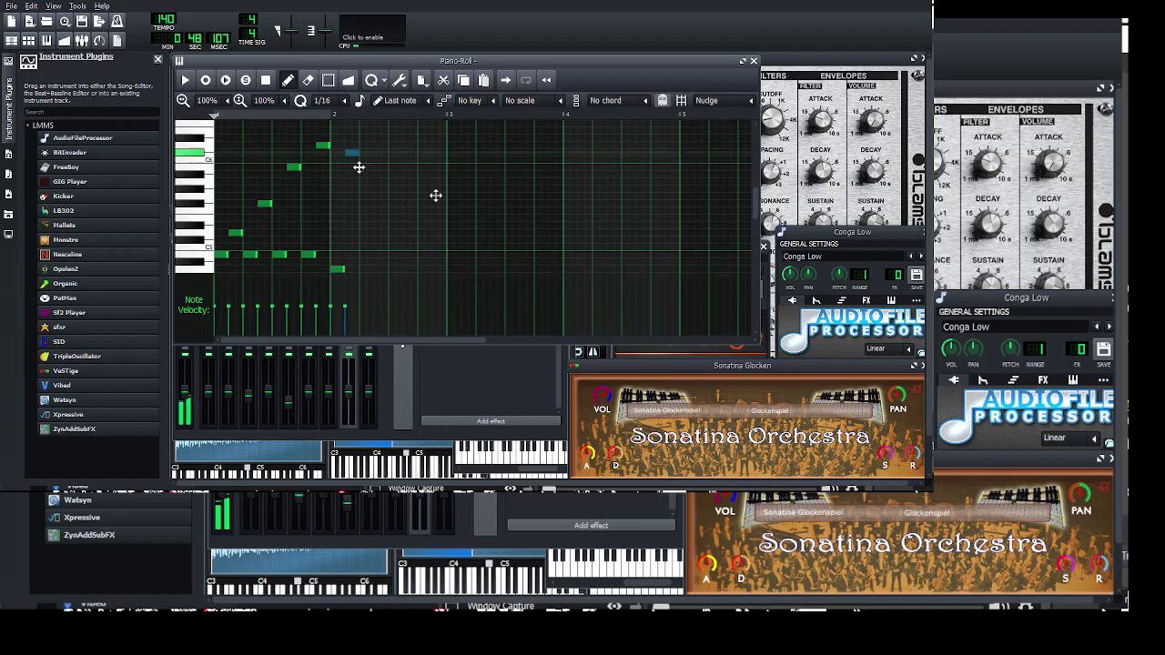
click(364, 269)
mouse_move(384, 184)
mouse_down()
mouse_move(395, 176)
mouse_move(417, 239)
mouse_up()
click(402, 283)
drag(433, 282, 447, 252)
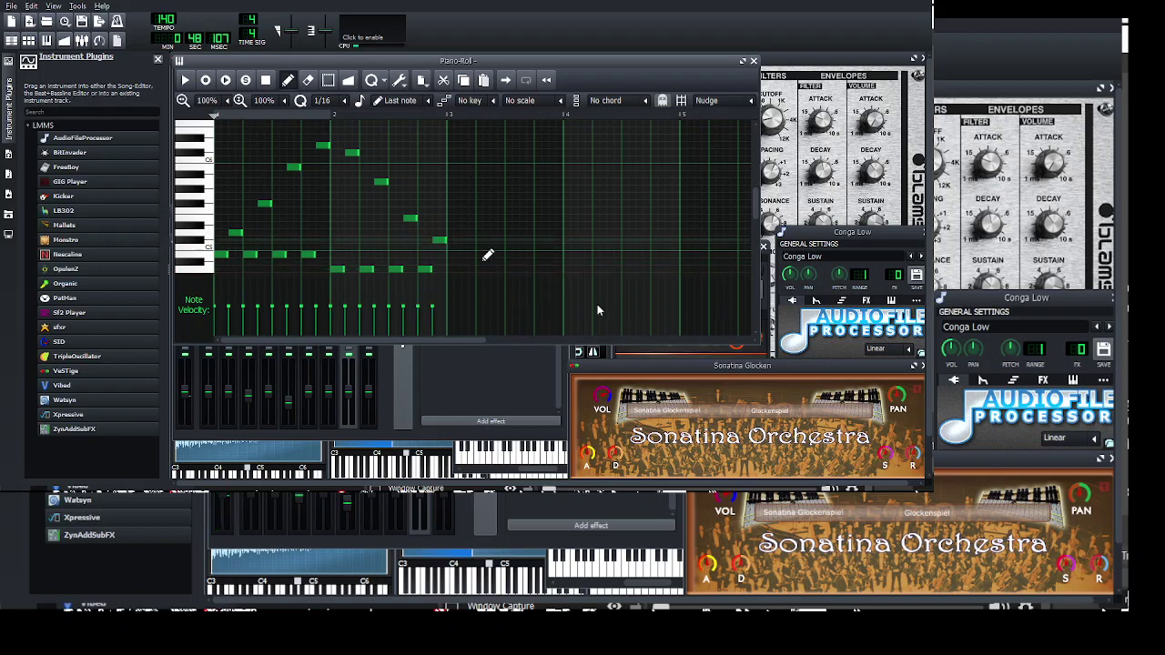
- Fill bar 3 with eighth notes alternating a repeated G4 with D5, G5, B5 and G5
scroll(489, 255, down, 1)
click(488, 255)
scroll(488, 255, down, 1)
right_click(489, 240)
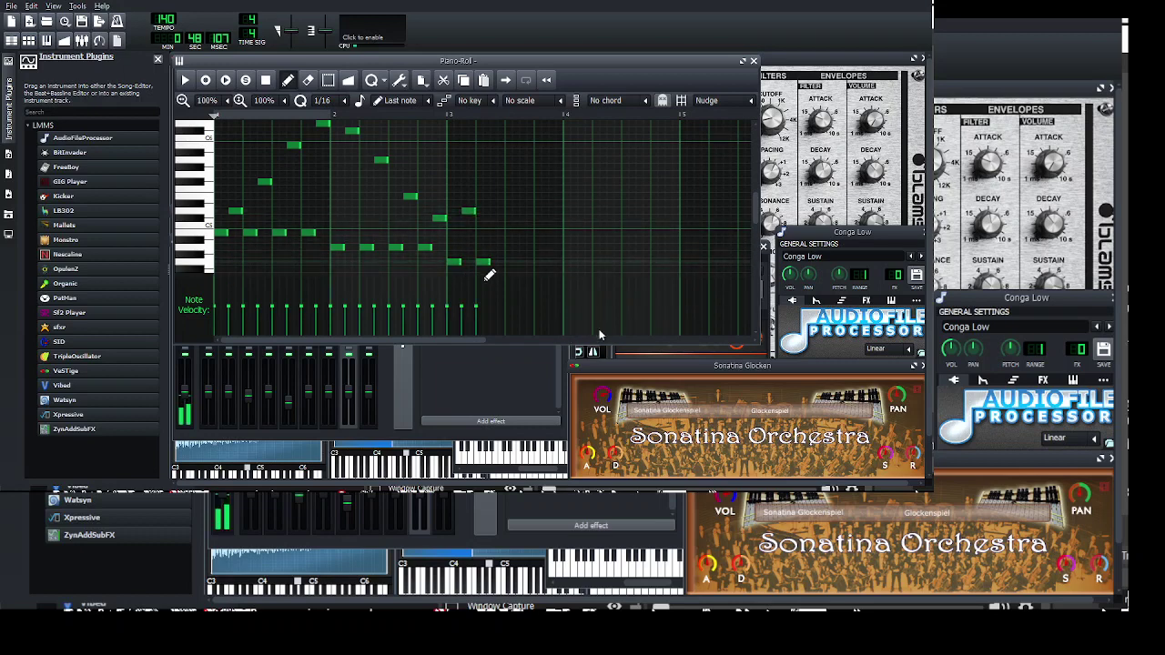
drag(505, 195, 506, 189)
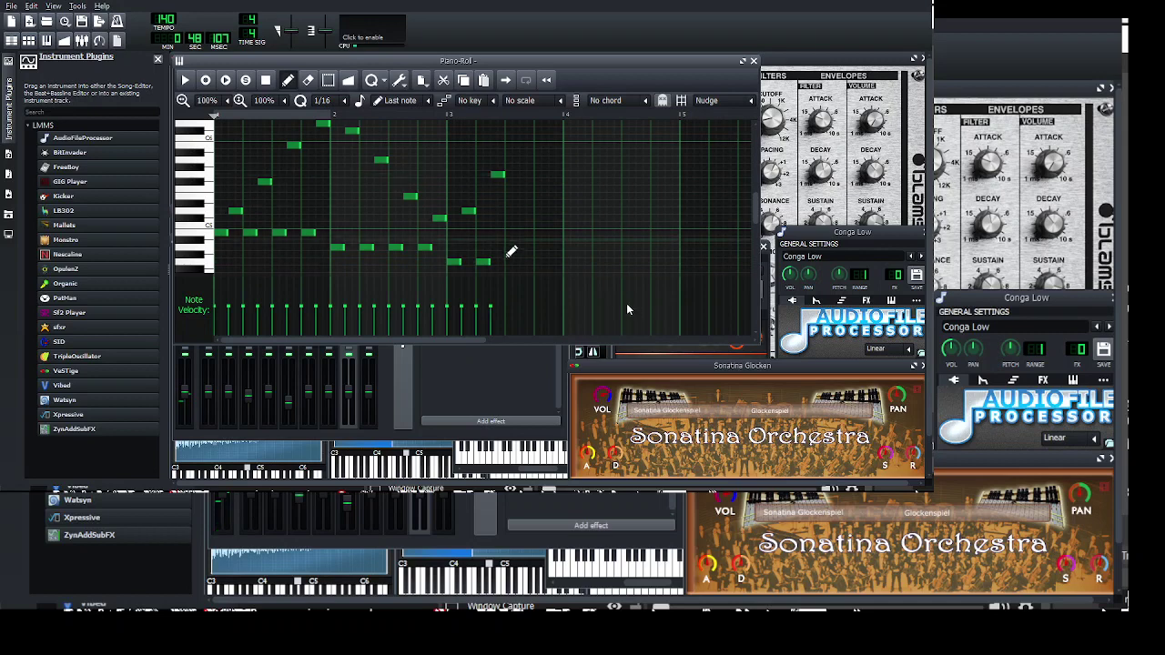
click(518, 275)
click(530, 153)
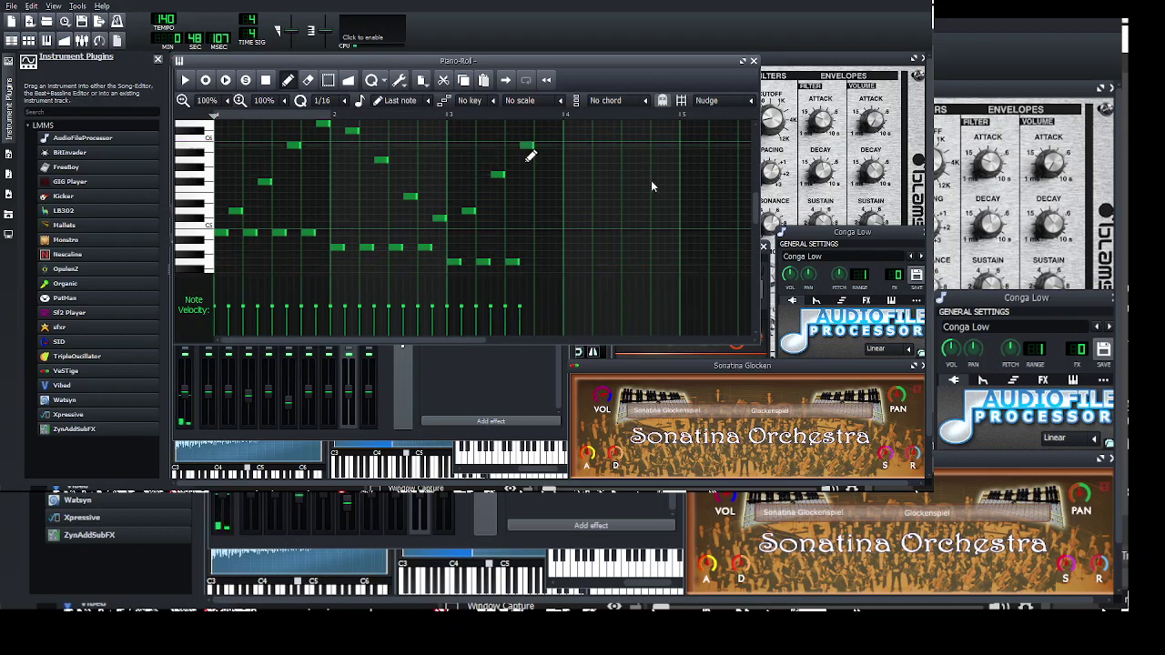
click(557, 178)
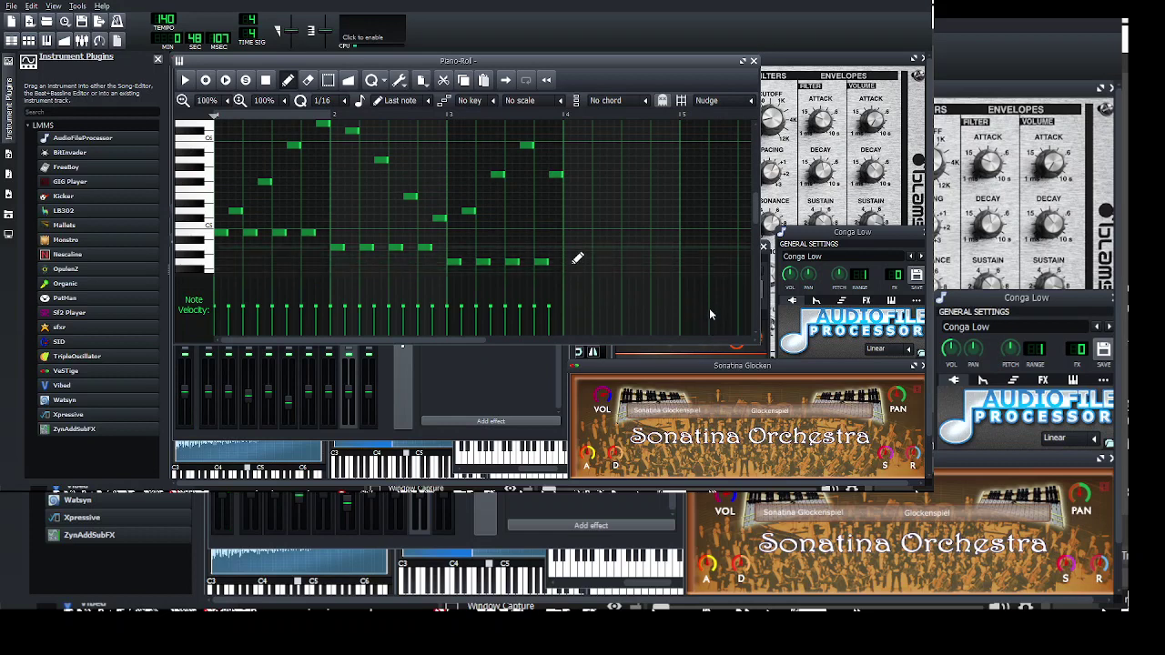
- Fill bar 4 of the glockenspiel pattern with eighth notes alternating a repeated A4 with E5, A5, C#6 and A5
click(573, 251)
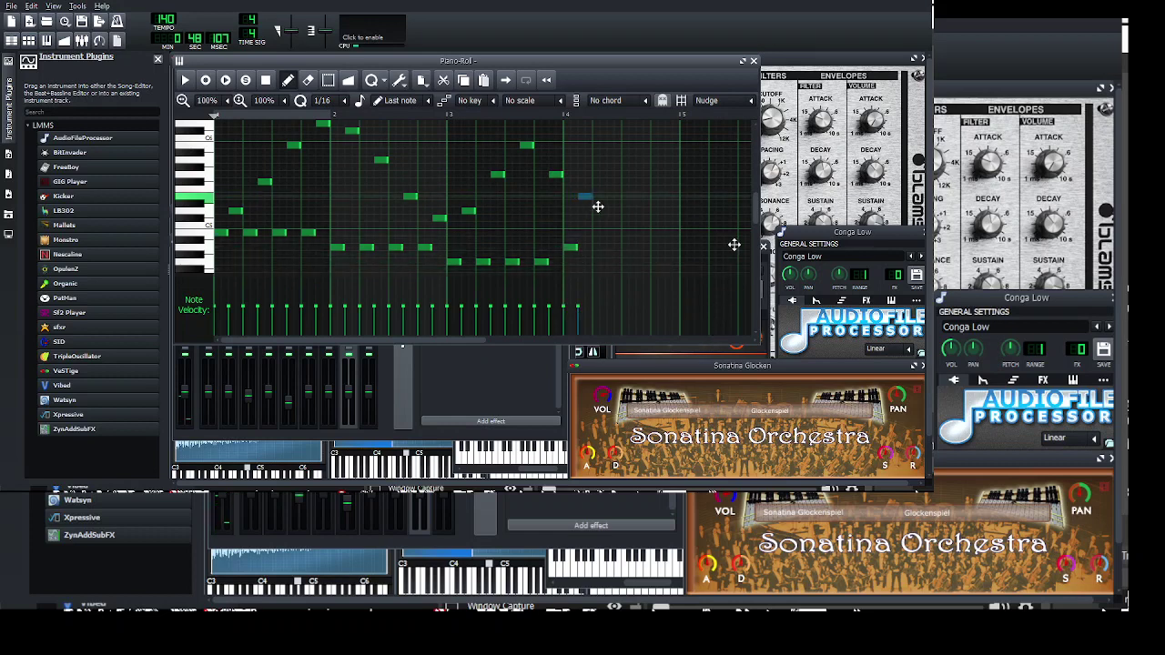
click(603, 257)
click(602, 250)
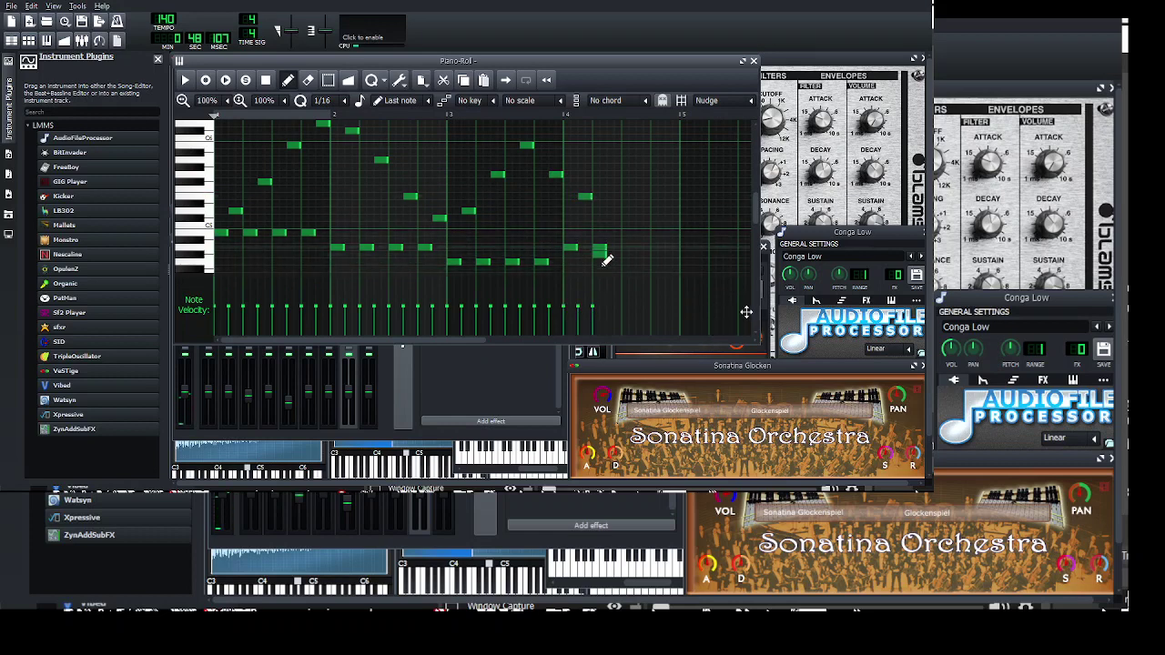
right_click(601, 254)
click(615, 175)
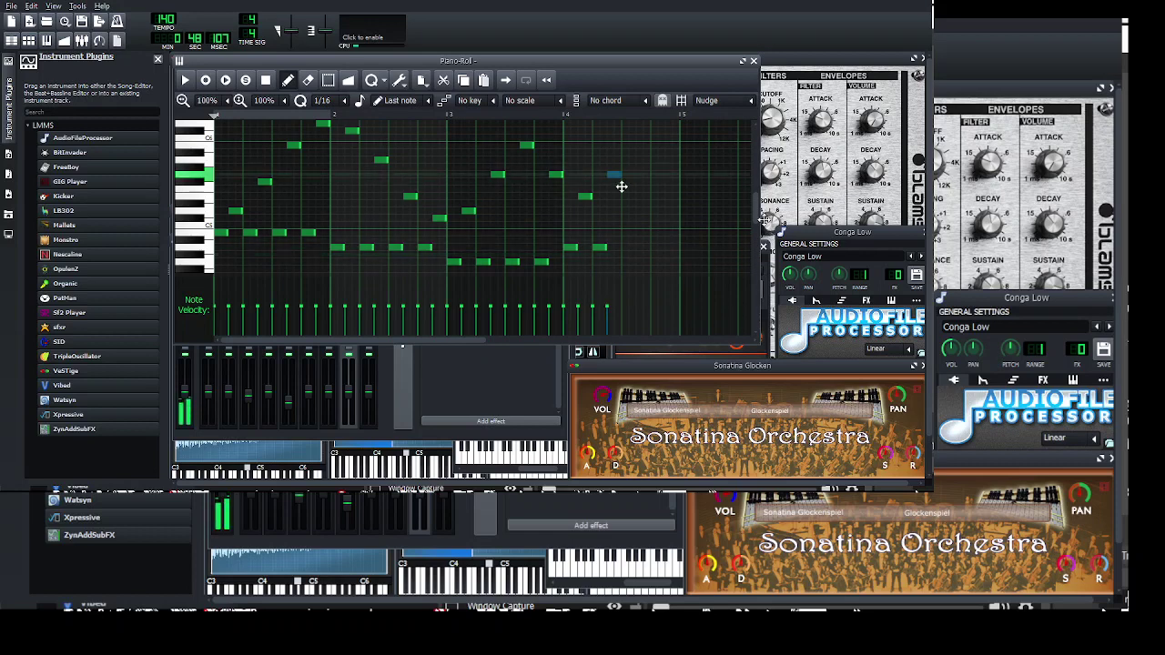
drag(621, 186, 619, 177)
click(629, 247)
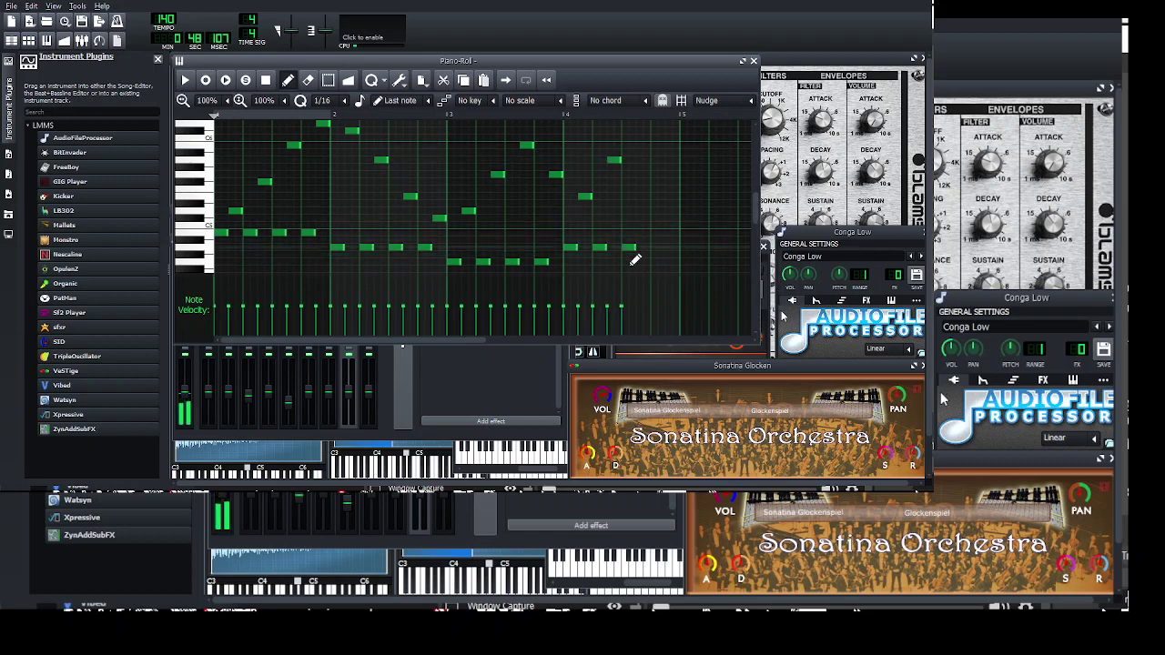
click(644, 132)
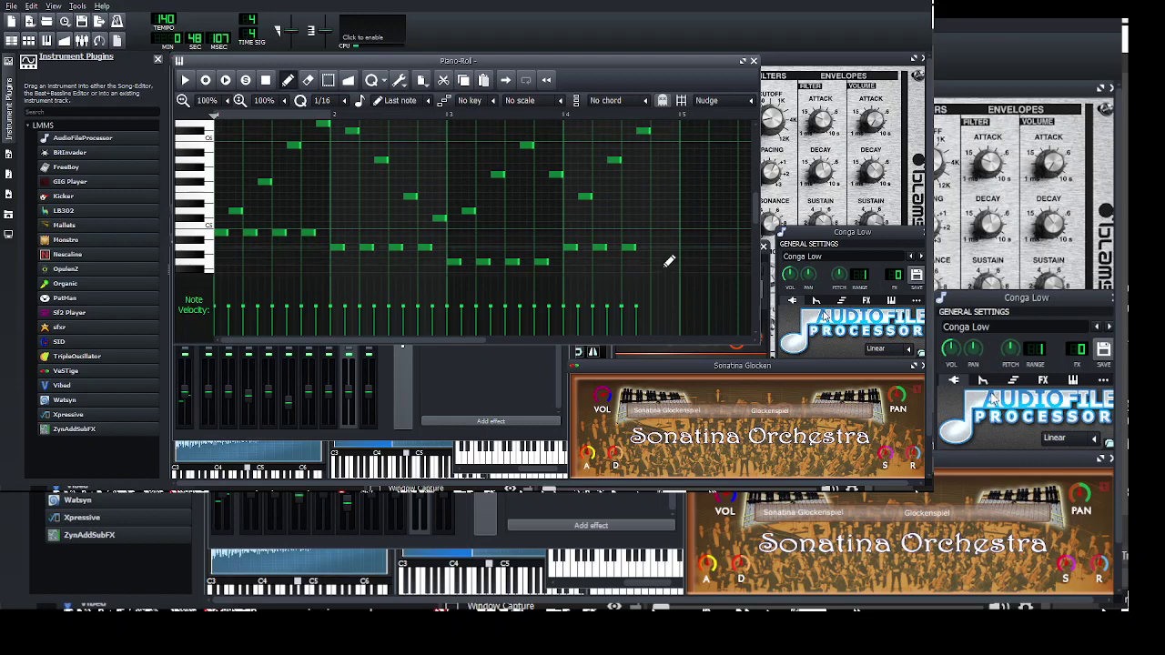
click(673, 161)
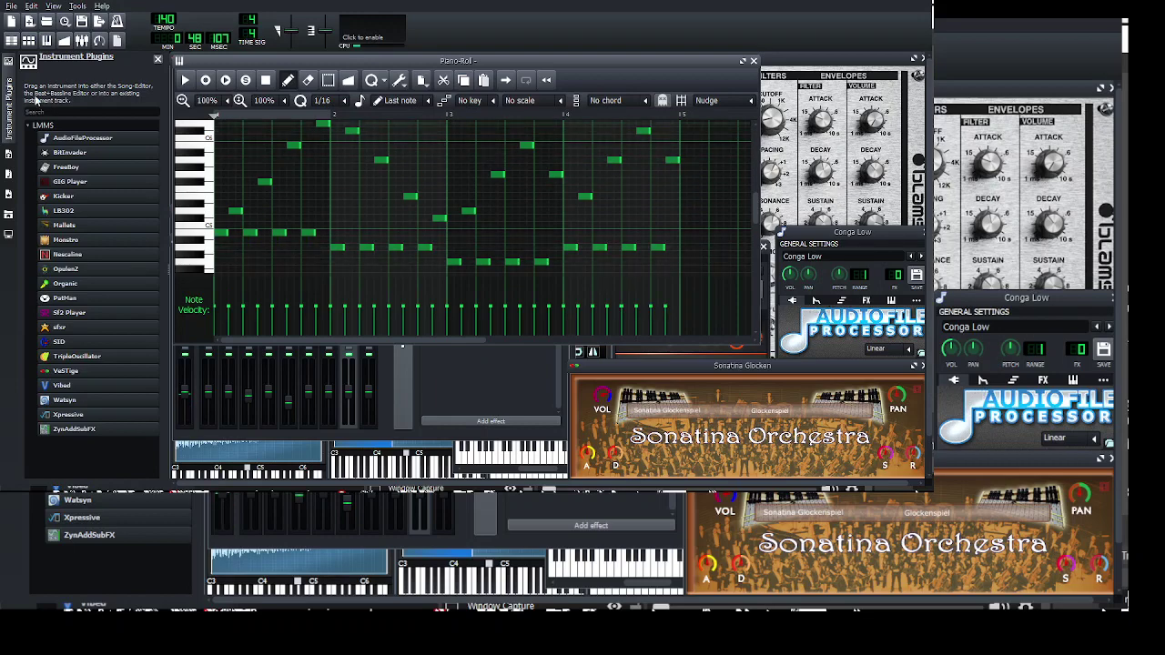
- Play the looped section and apply an Equalizer to the Sonatina mixer channel, lowering its low-pass cutoff to about 4 kHz
click(12, 41)
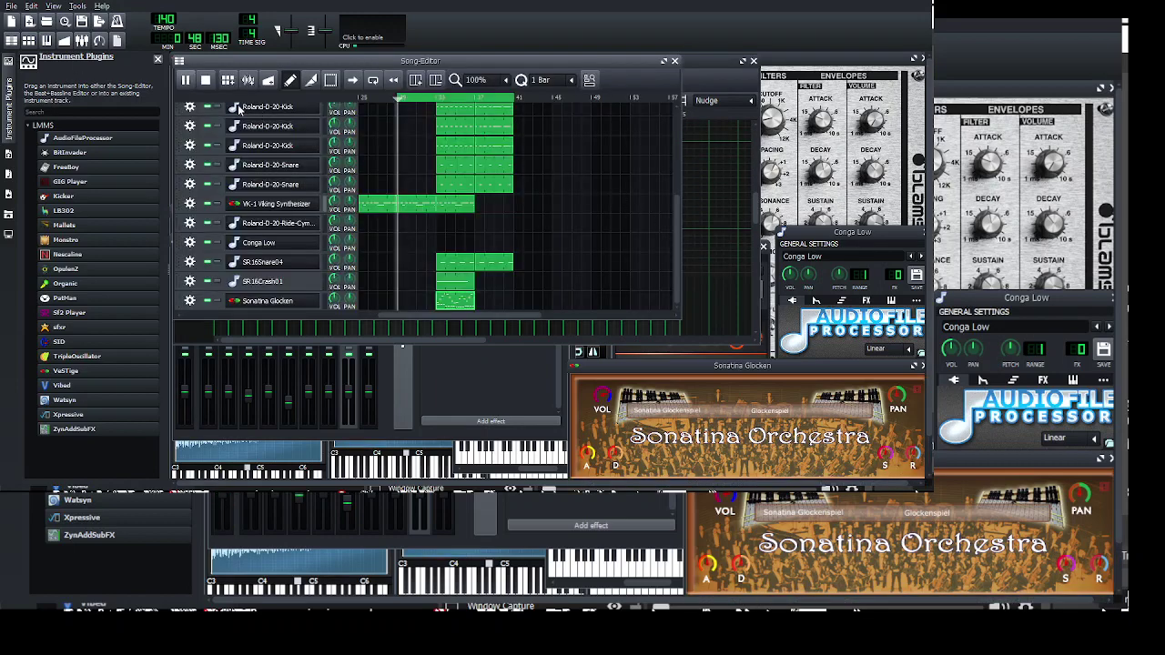
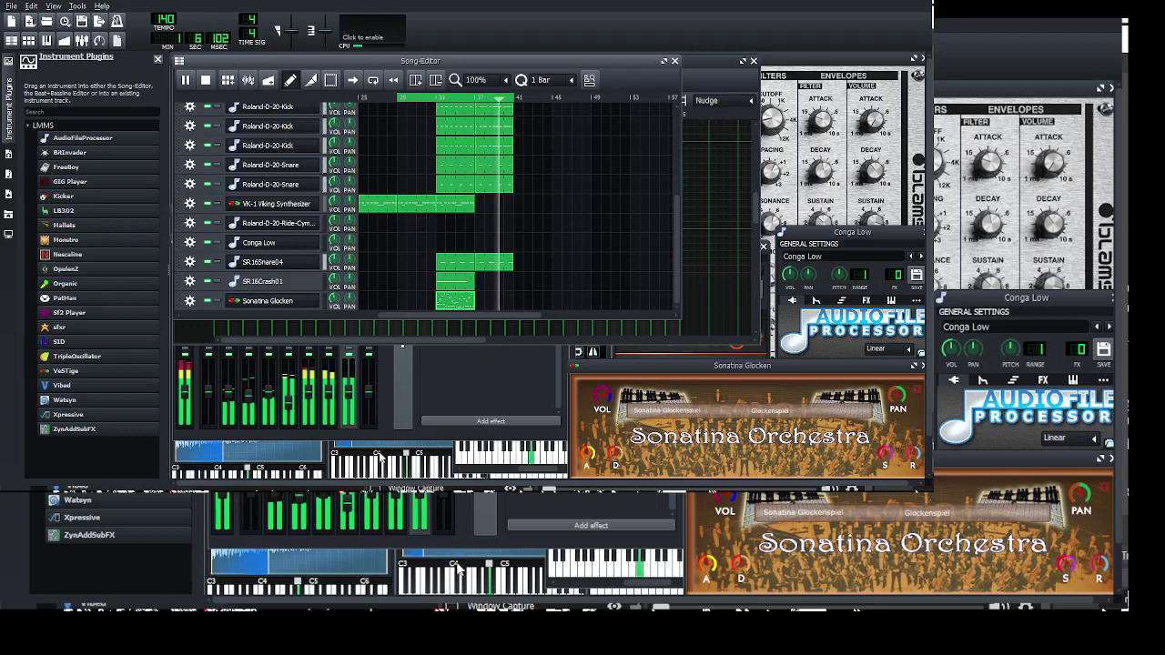
click(316, 456)
click(490, 393)
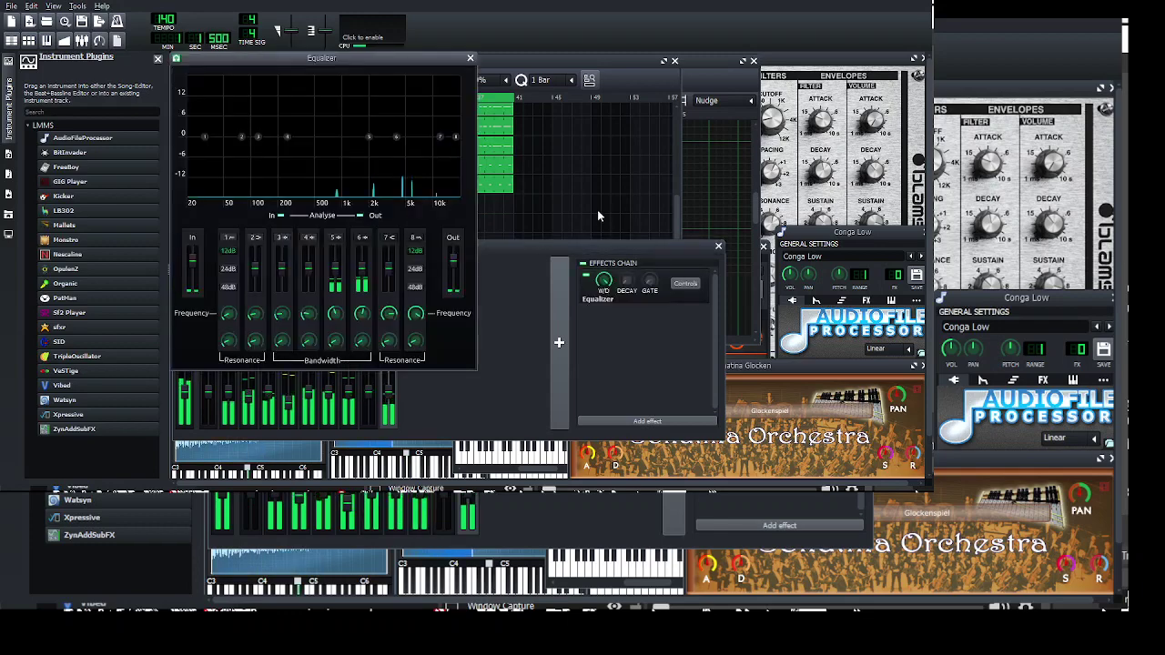
drag(574, 169, 506, 168)
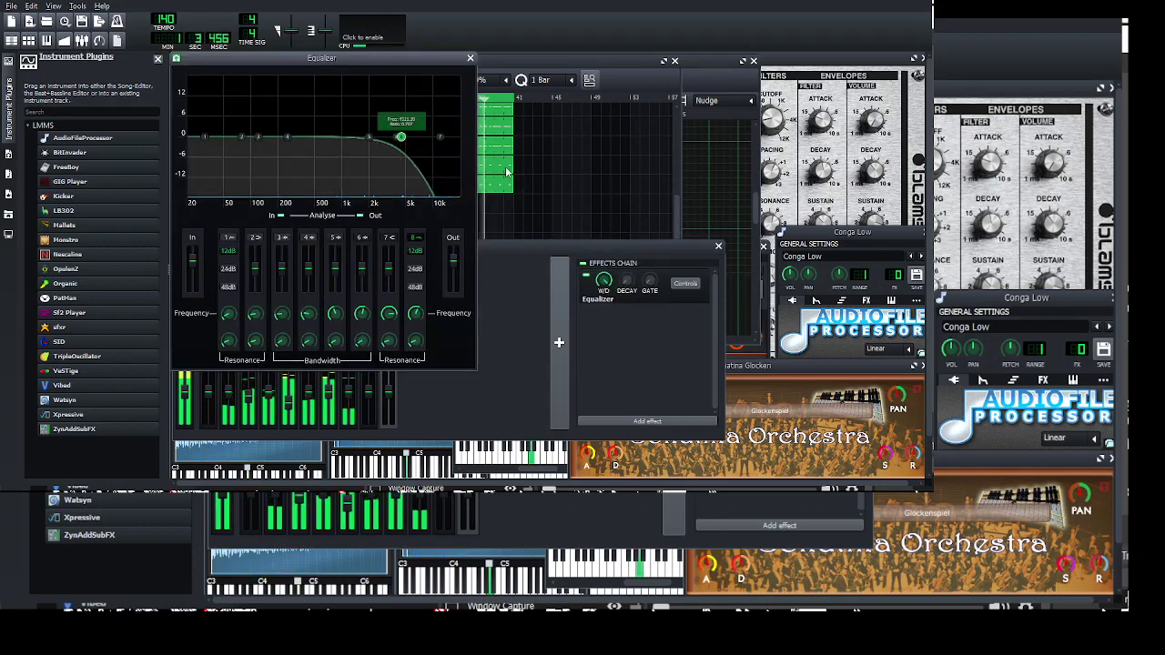
click(530, 402)
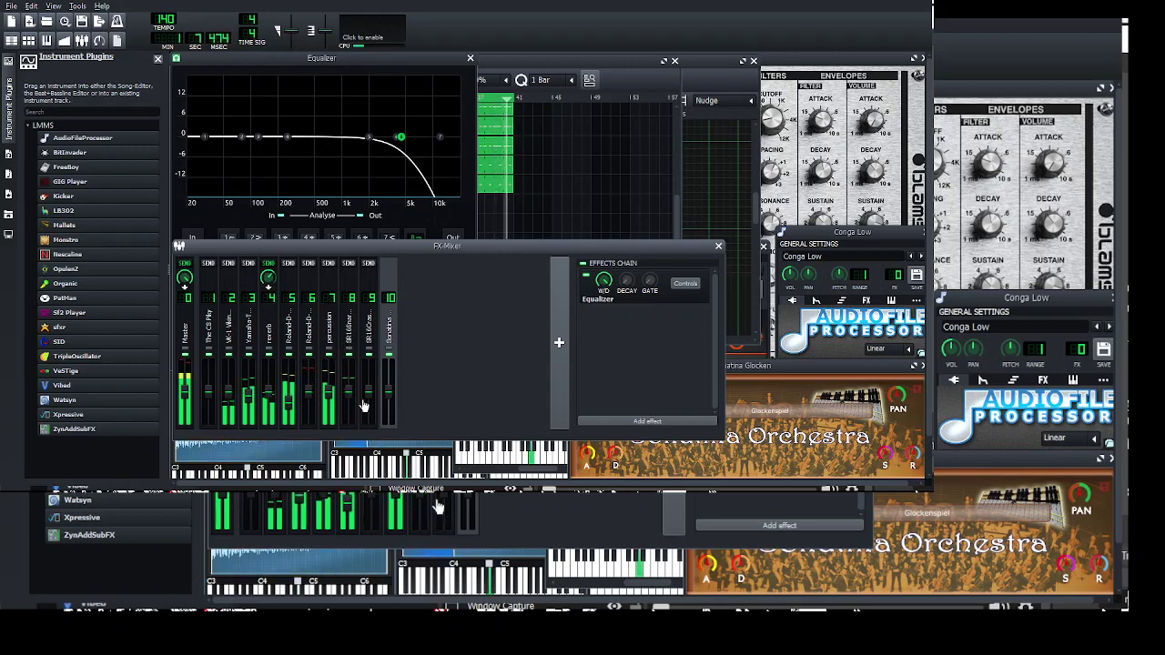
- Set the song tempo to 110 and play the song from the beginning with looping turned off
click(677, 81)
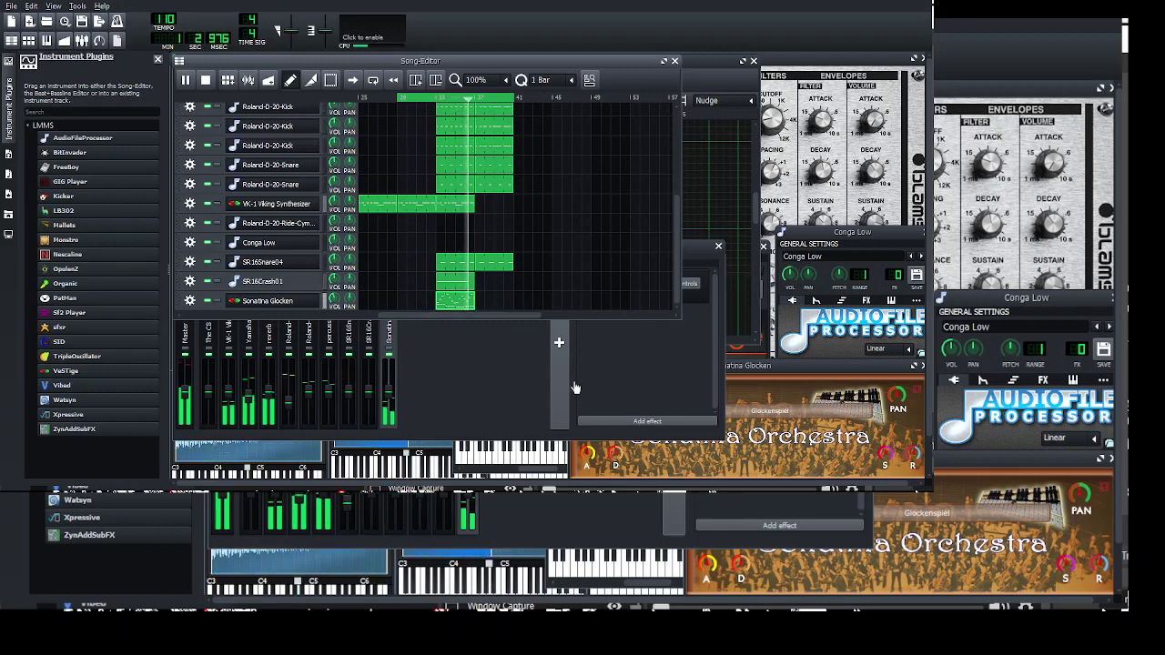
click(567, 427)
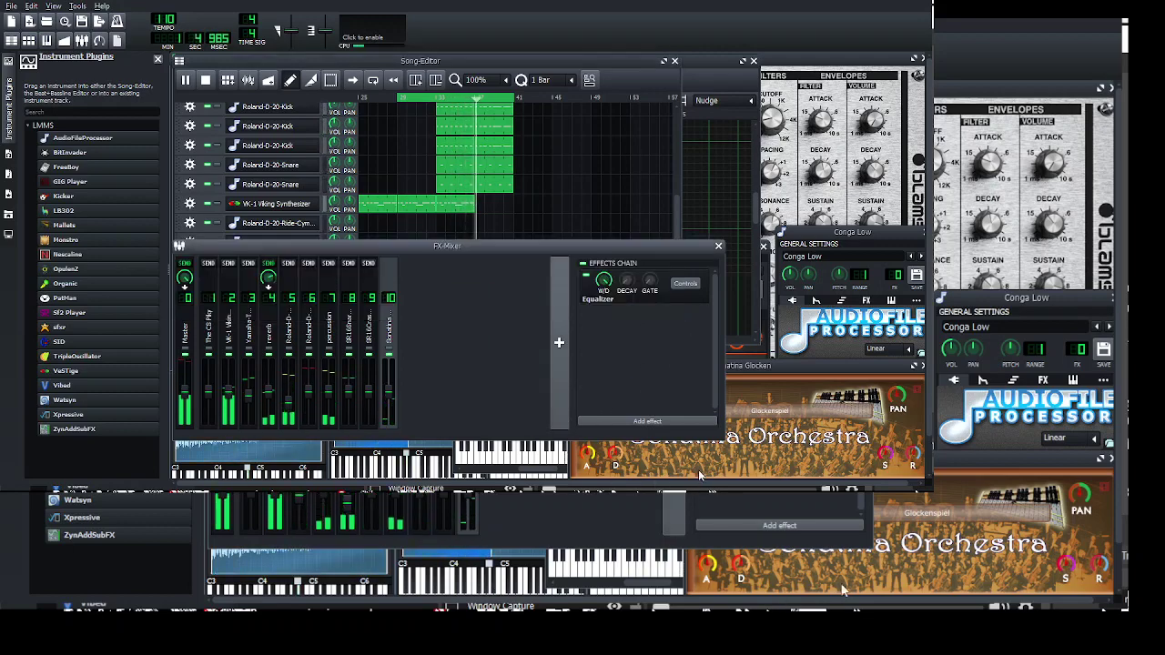
click(617, 79)
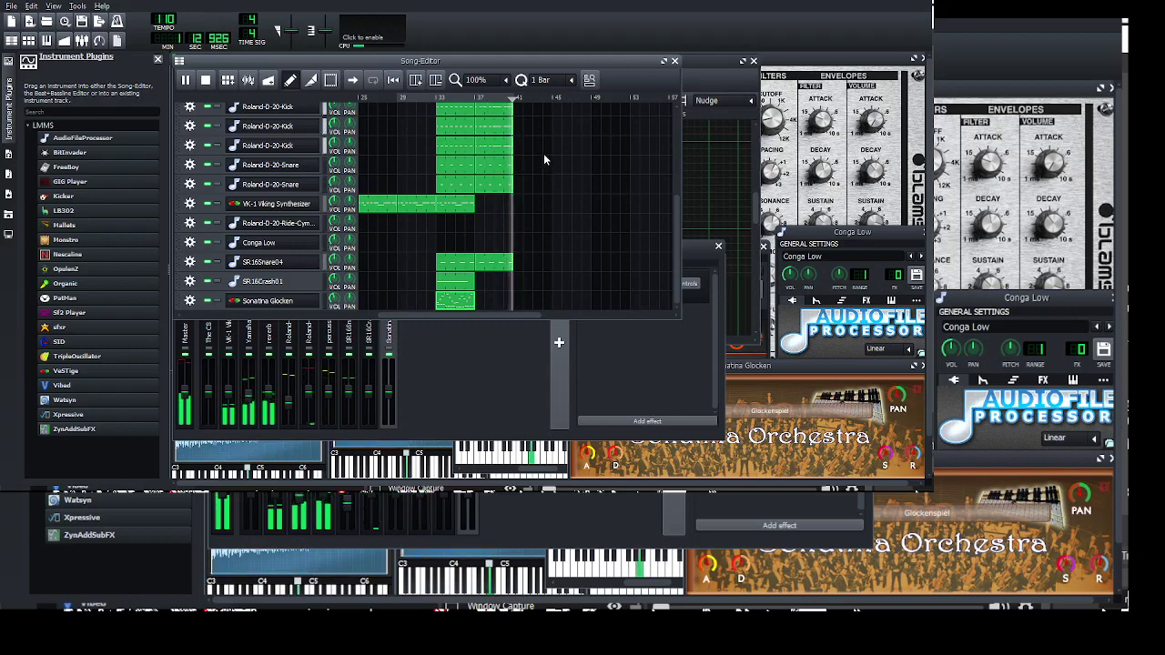
click(204, 80)
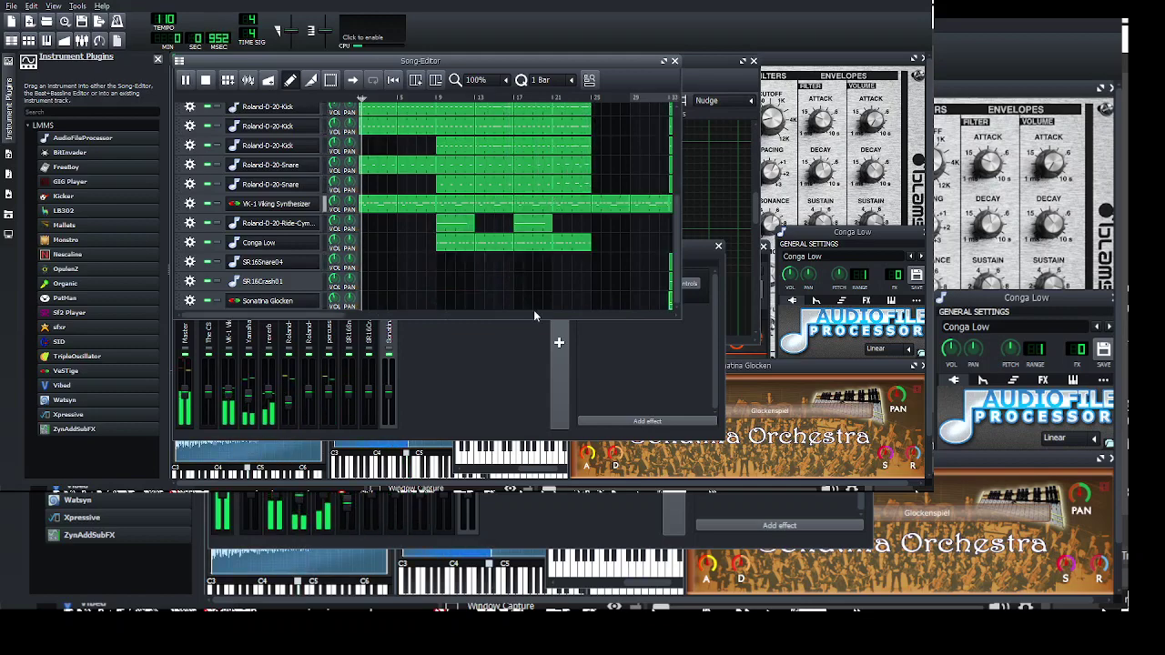
- Listen to the arrangement up to bar 33 while reviewing the tracks and the glockenspiel pattern, and stop playback
scroll(534, 313, up, 5)
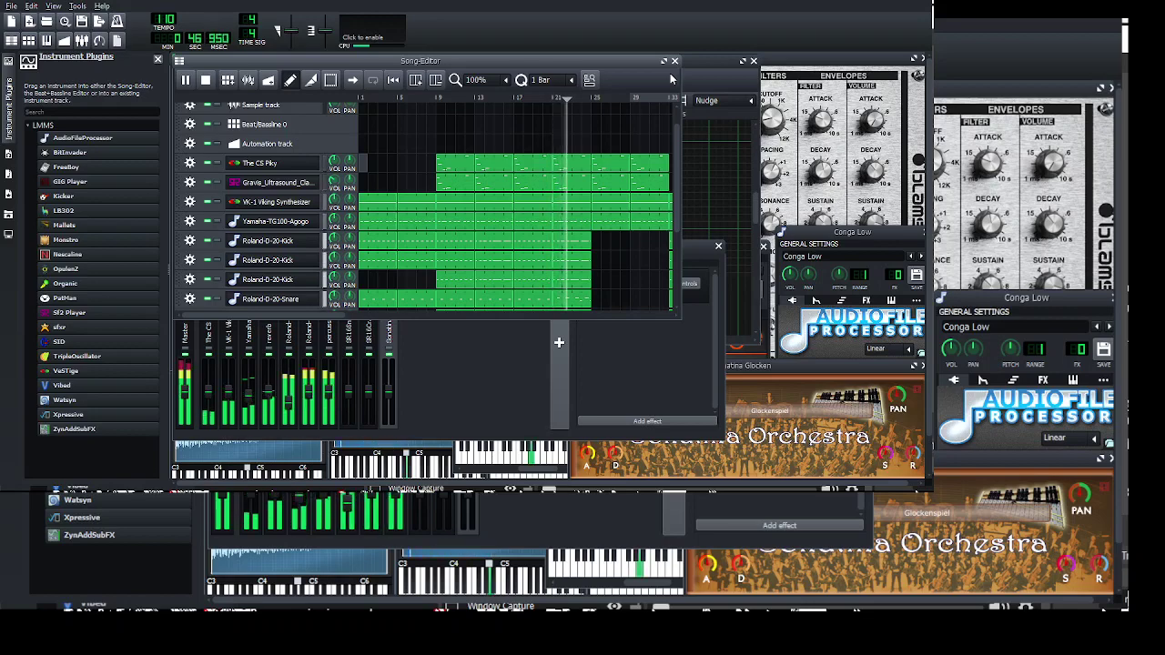
scroll(704, 231, down, 1)
scroll(704, 231, down, 2)
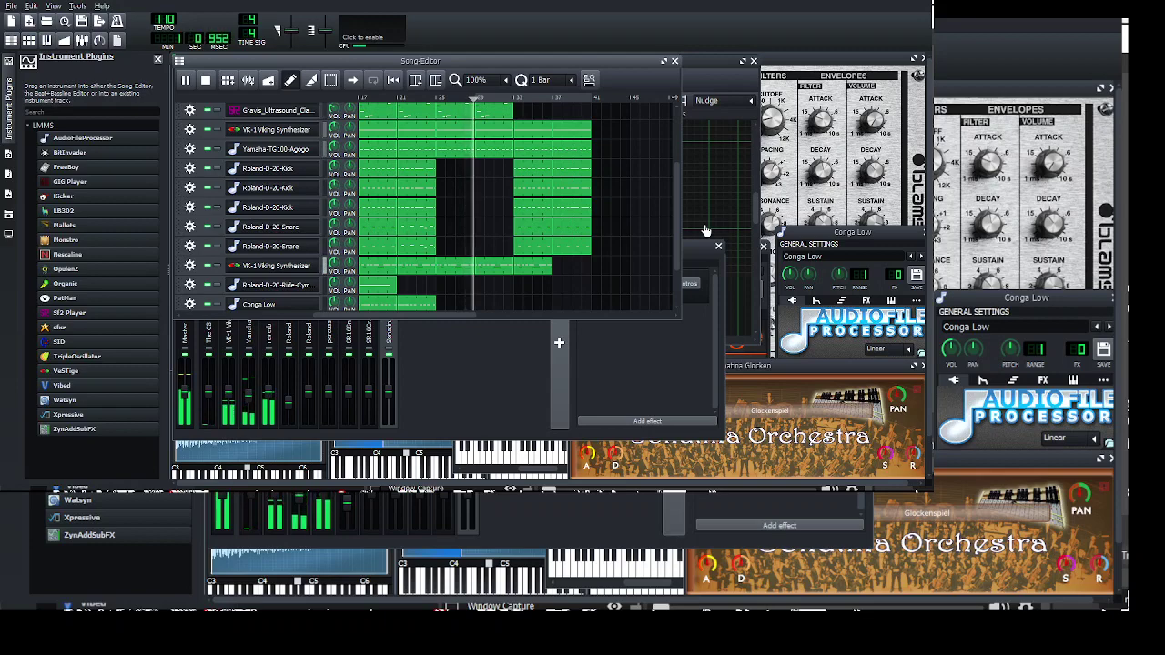
scroll(705, 231, down, 5)
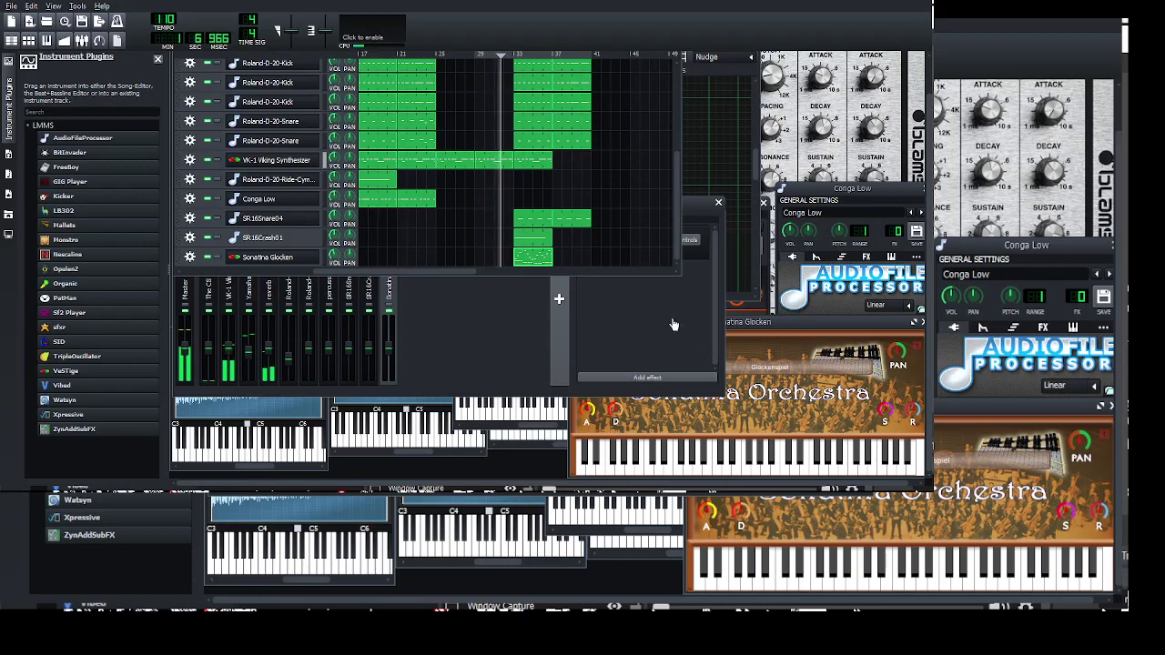
double_click(672, 319)
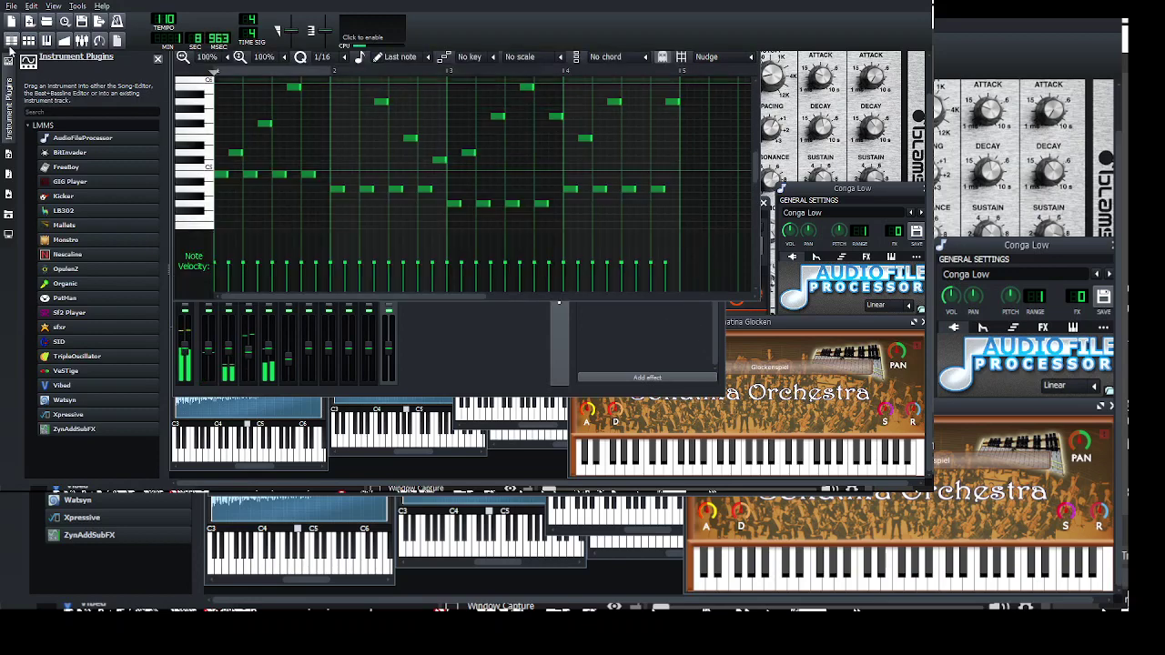
click(11, 40)
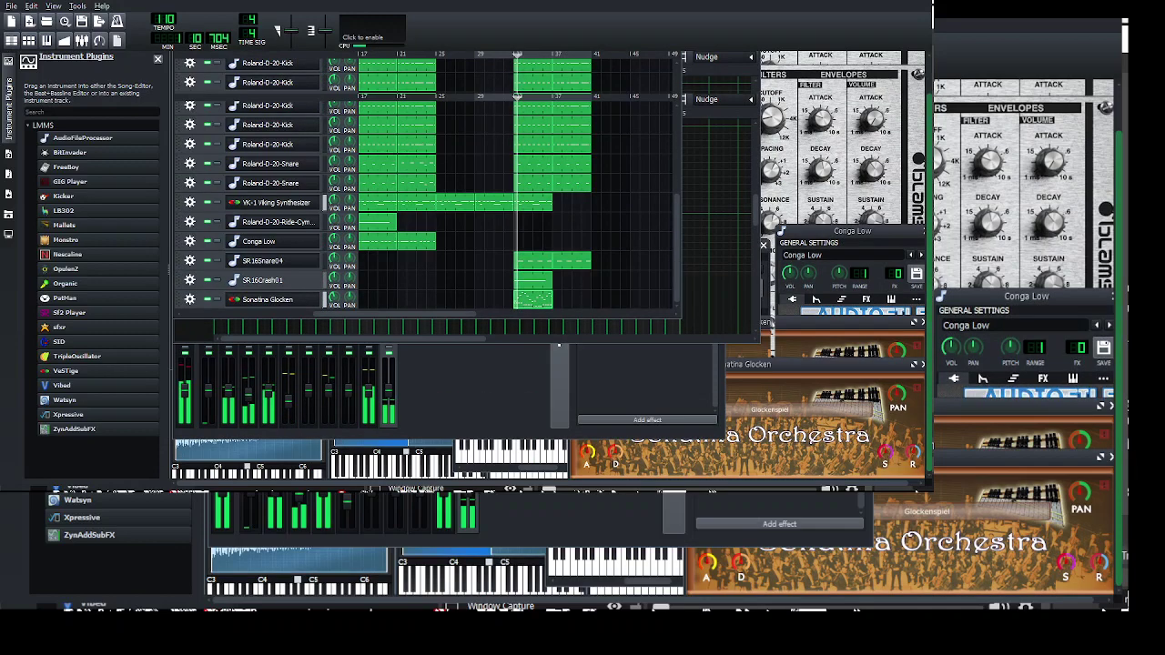
key(space)
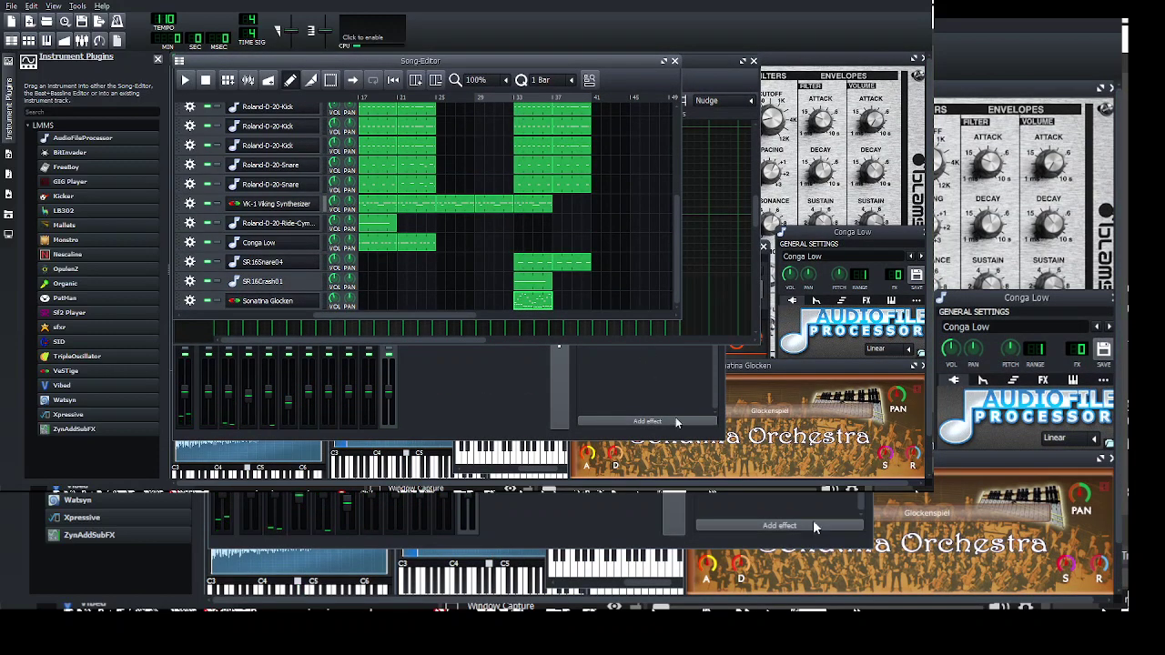
- Add a four-bar melody pattern at bar 33 of the Gravis_Ultrasound track and play it with the arrangement
scroll(701, 259, up, 5)
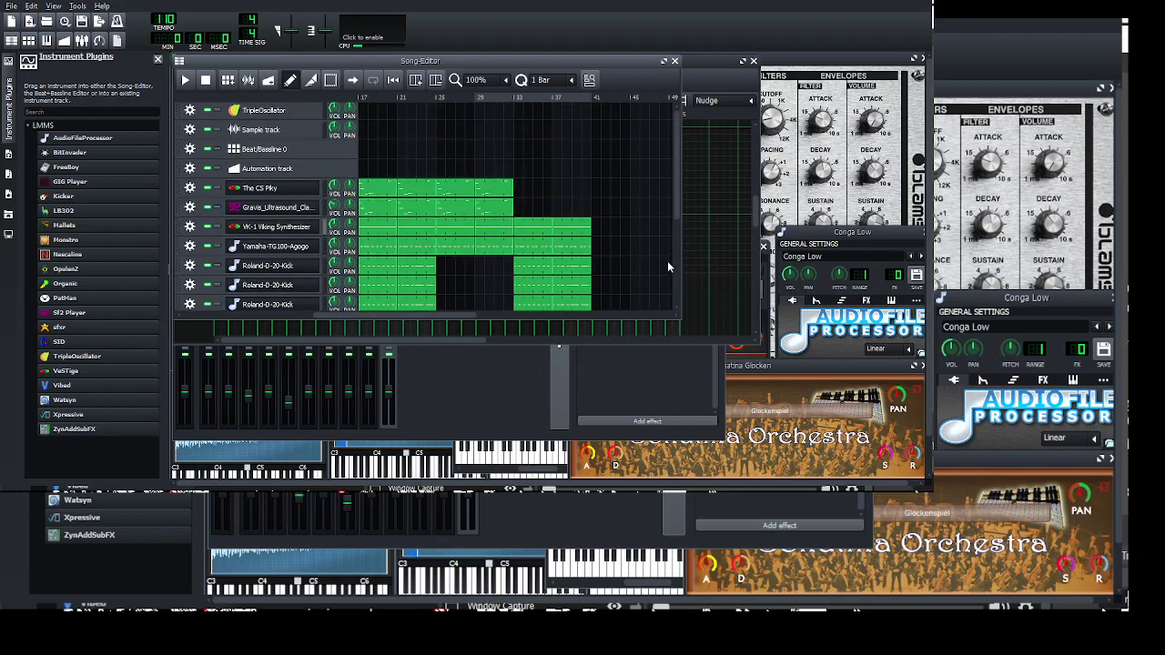
click(533, 208)
key(space)
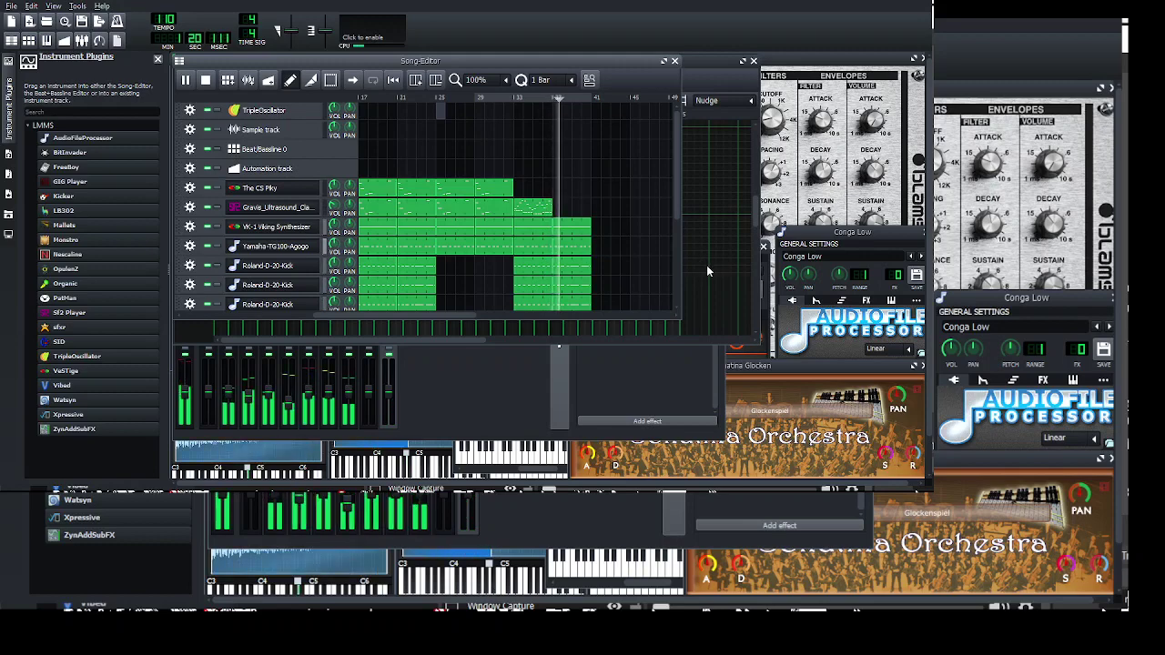
- Repeat the new Gravis_Ultrasound melody pattern at bar 37 so the track runs to the end of bar 40
scroll(743, 223, down, 3)
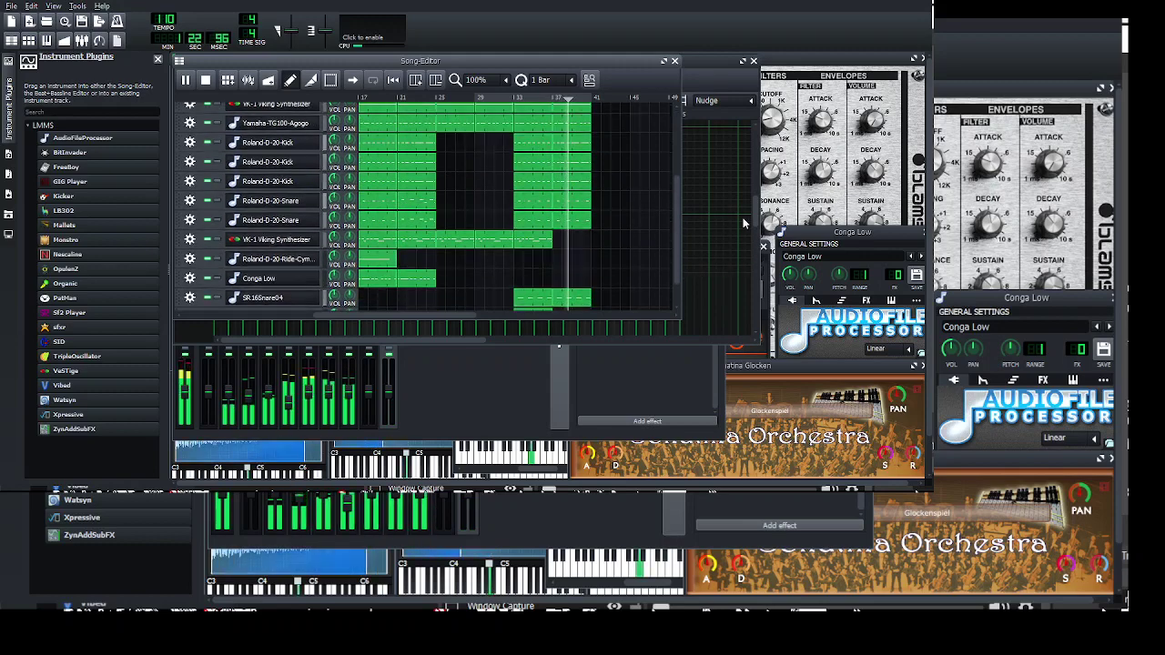
scroll(744, 223, down, 2)
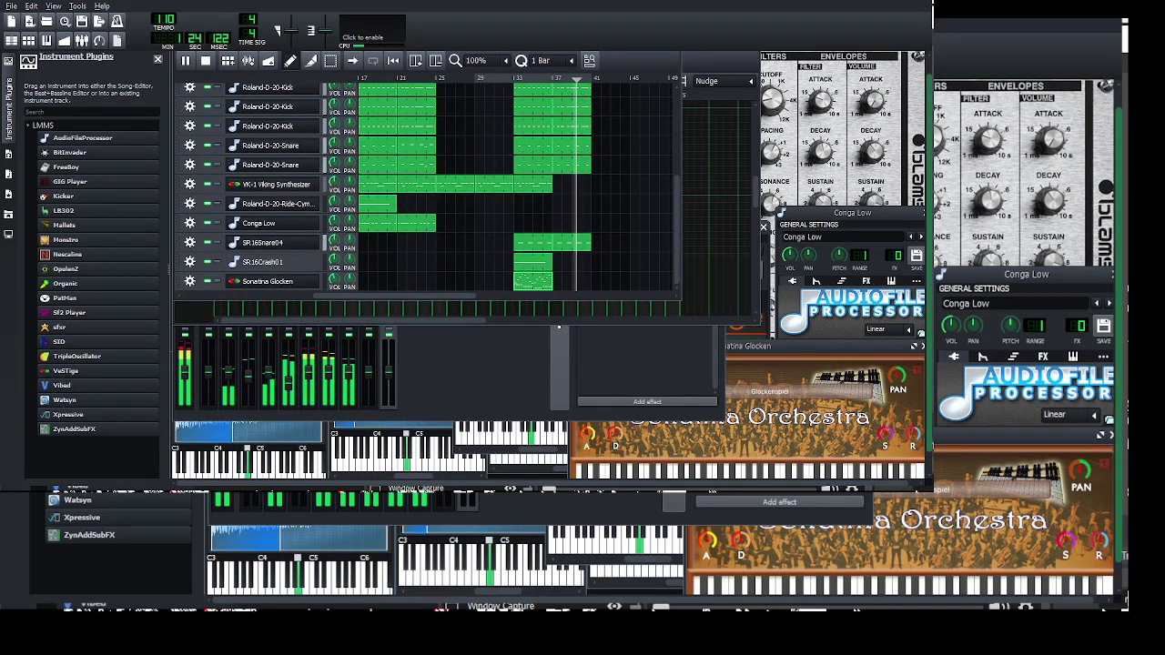
scroll(624, 266, up, 5)
scroll(624, 264, up, 2)
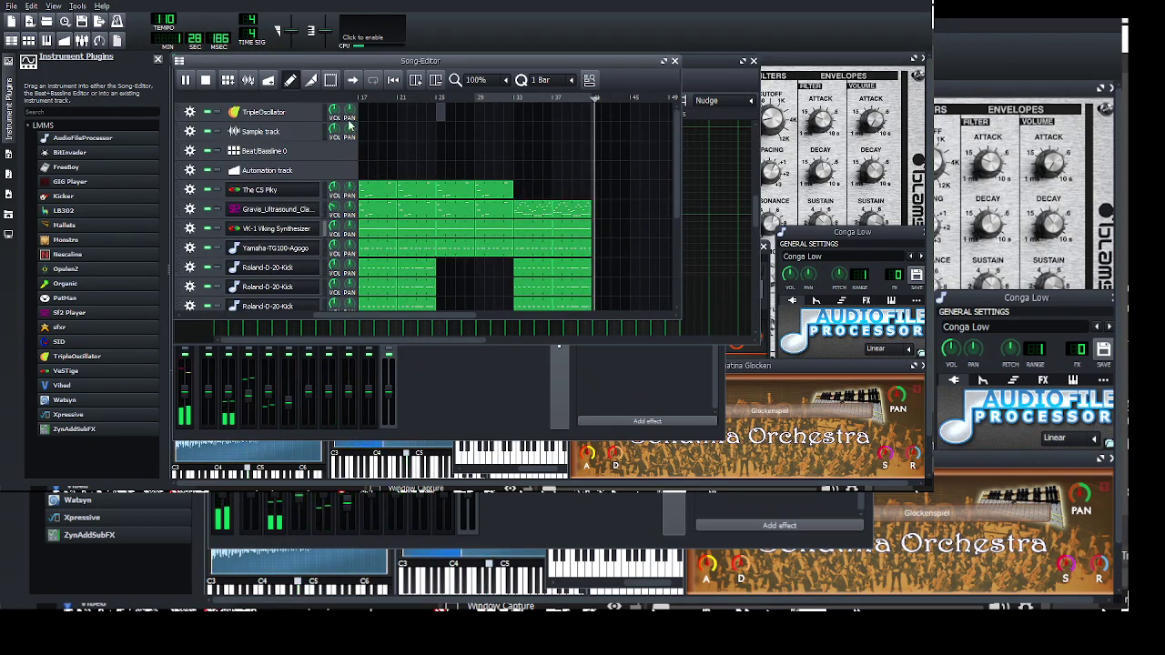
- Replay the whole song from the beginning to check the arrangement, and stop playback after the last bar
key(space)
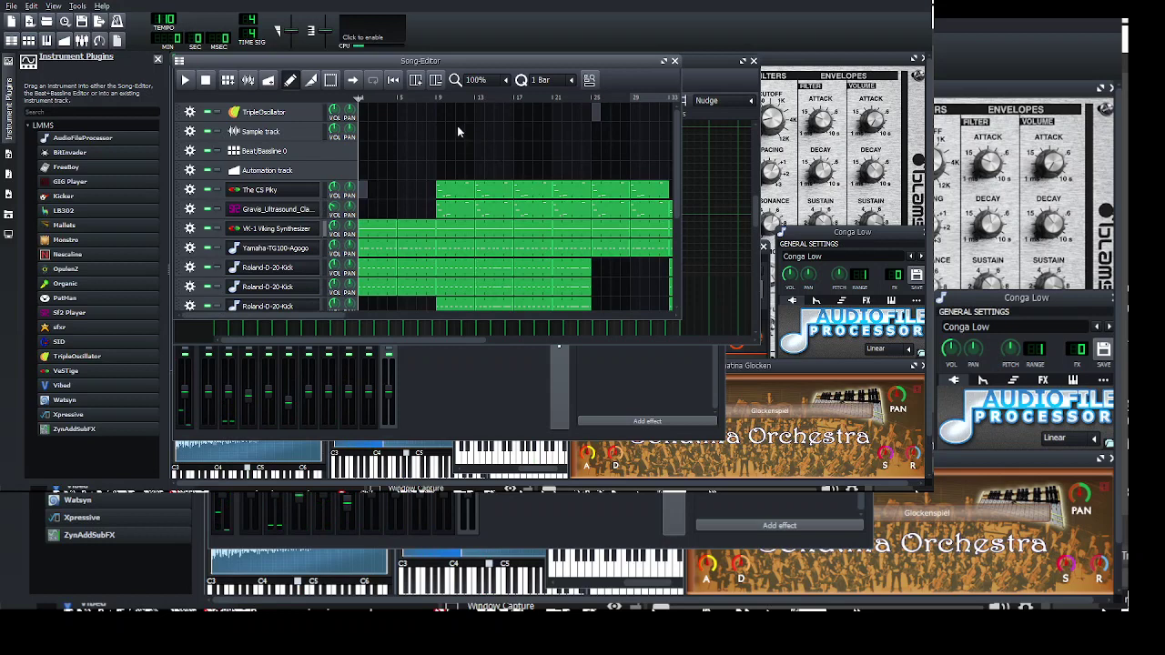
click(185, 80)
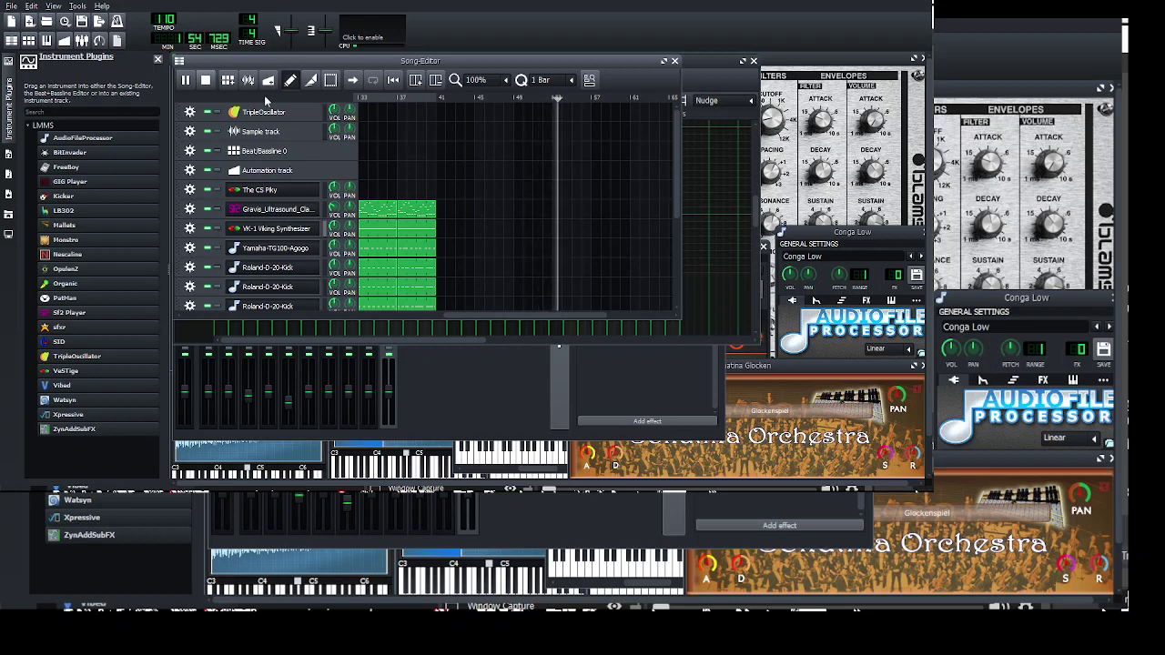
key(space)
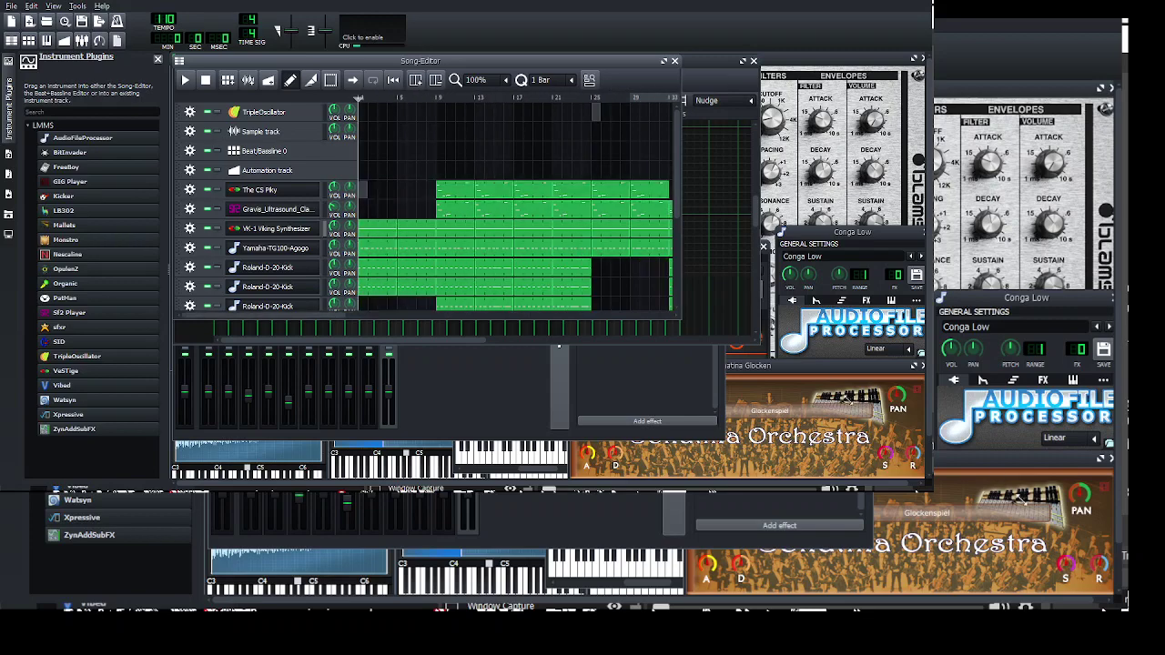
- Enlarge the Song-Editor window so all instrument tracks down to Sonatina Glocken fit in view
drag(679, 318, 899, 456)
scroll(521, 259, down, 1)
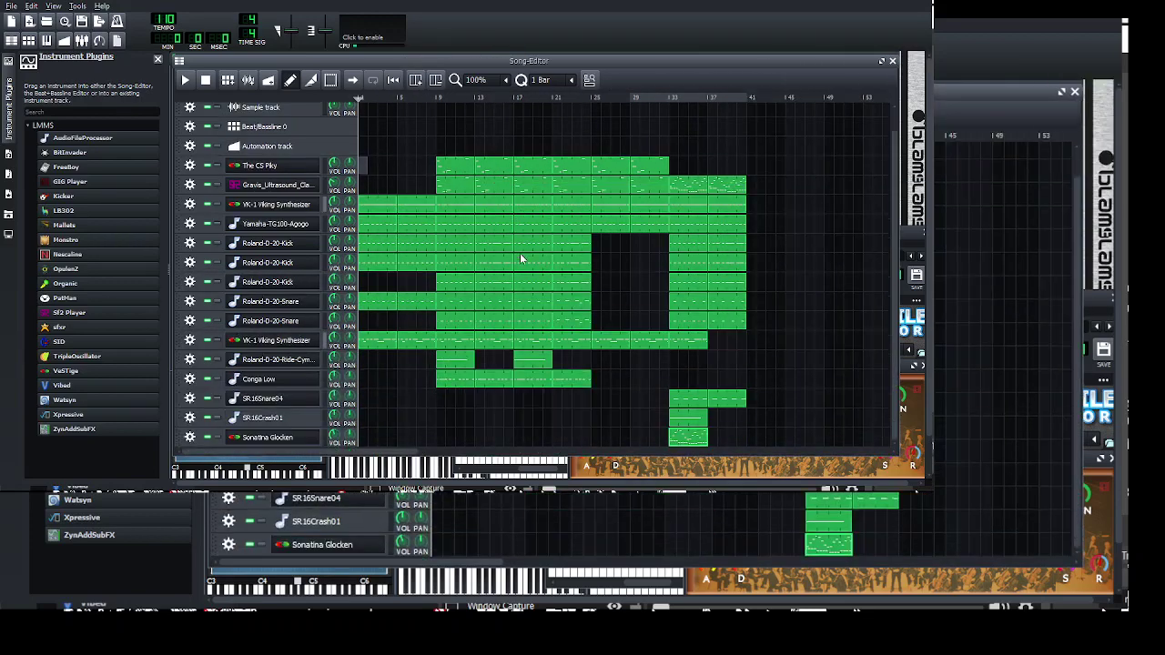
scroll(521, 259, down, 1)
scroll(379, 200, up, 1)
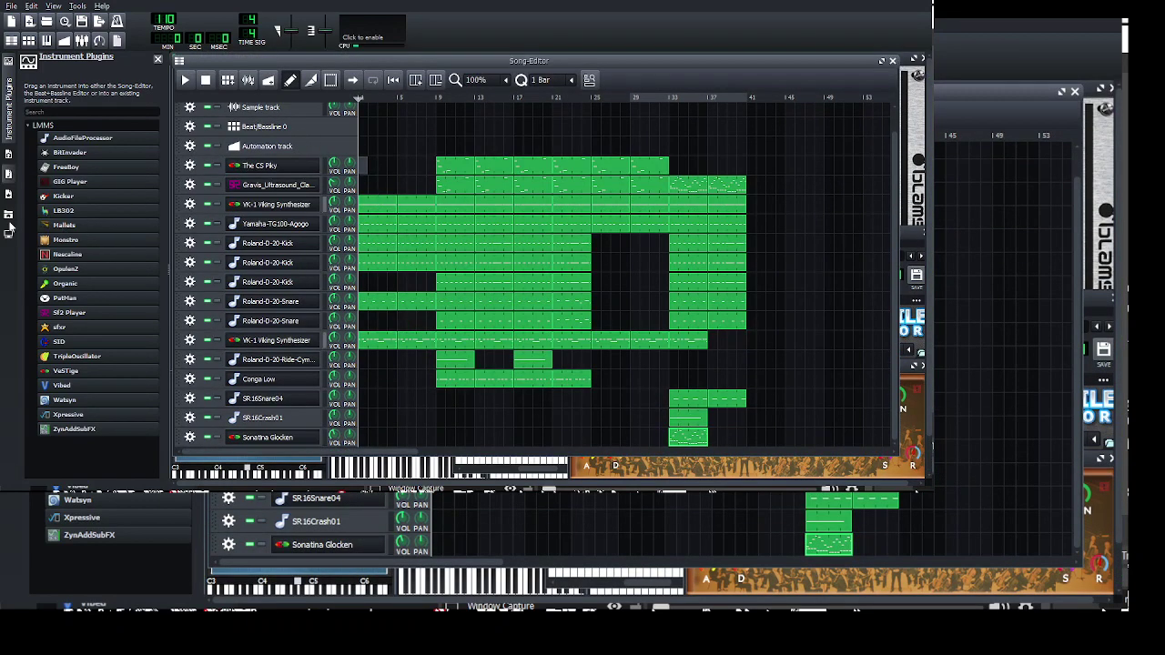
- Duplicate the Conga Low track and load SR16Bongo.wav from the Alesis SR16 samples into the copy
click(8, 173)
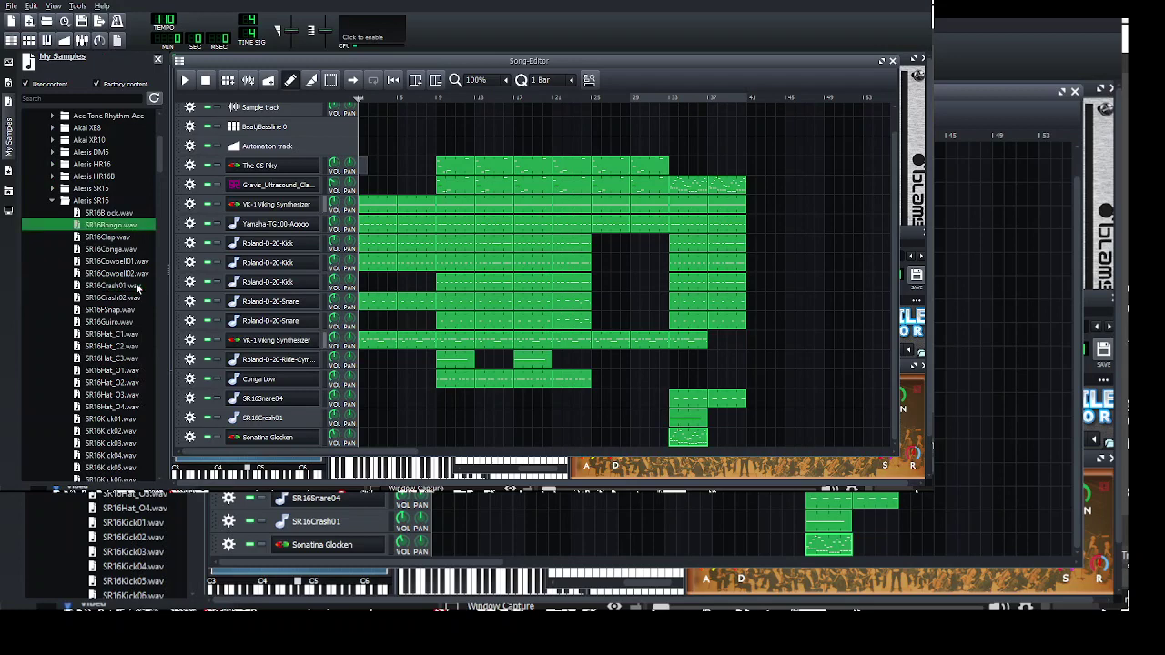
scroll(549, 458, down, 1)
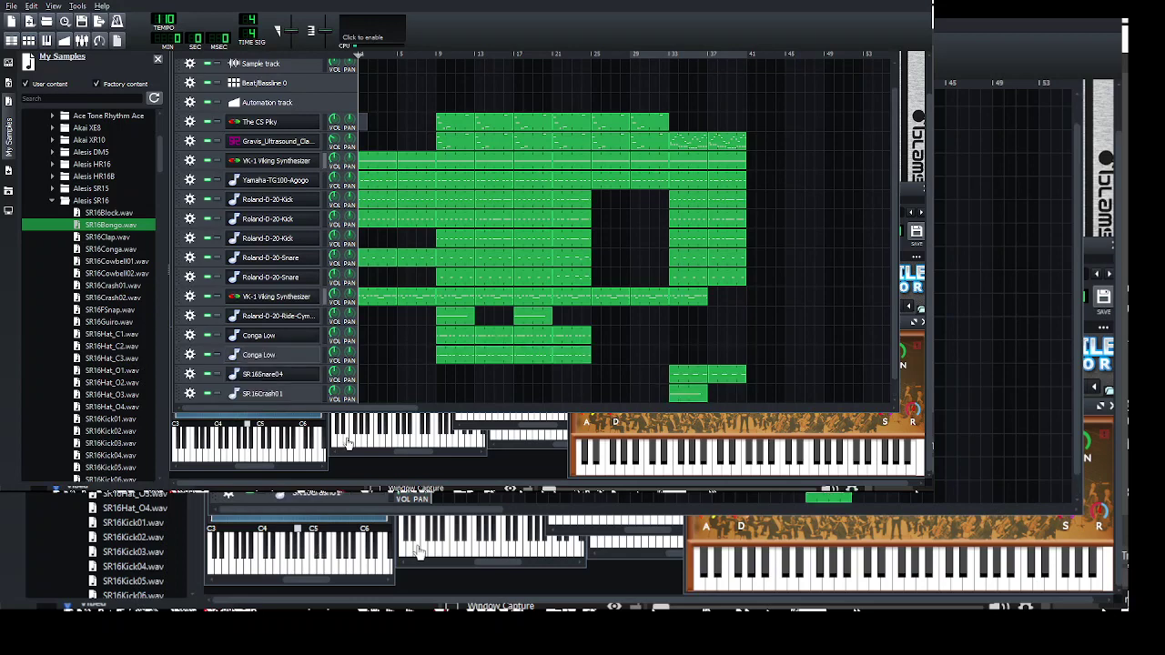
click(284, 356)
drag(110, 226, 227, 335)
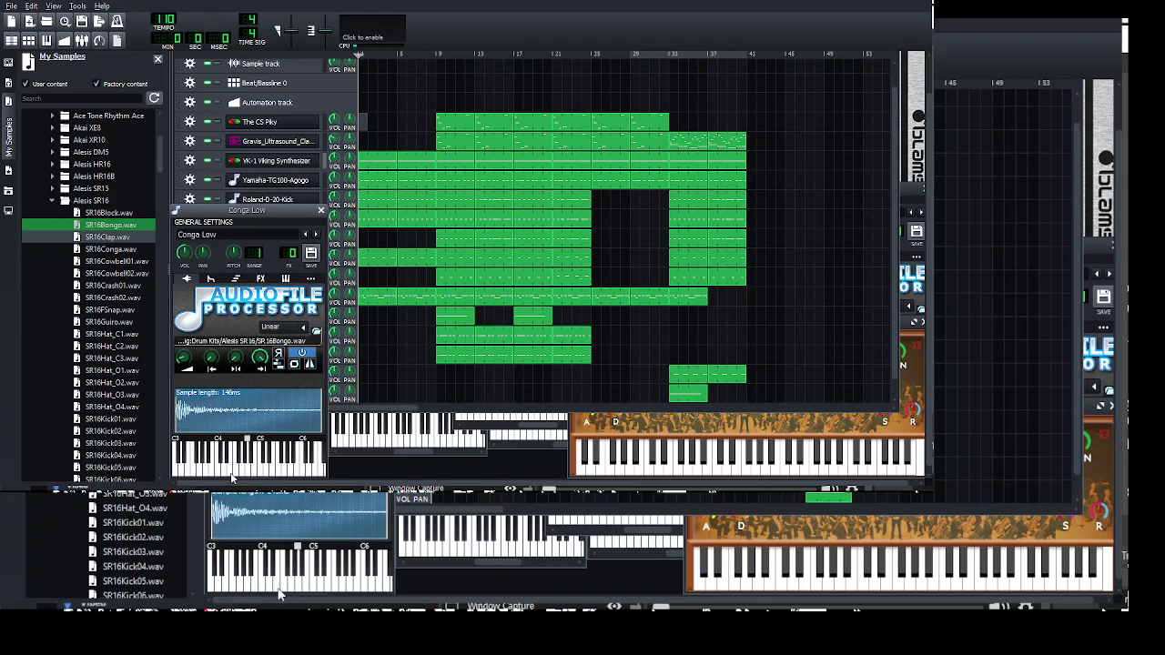
click(465, 90)
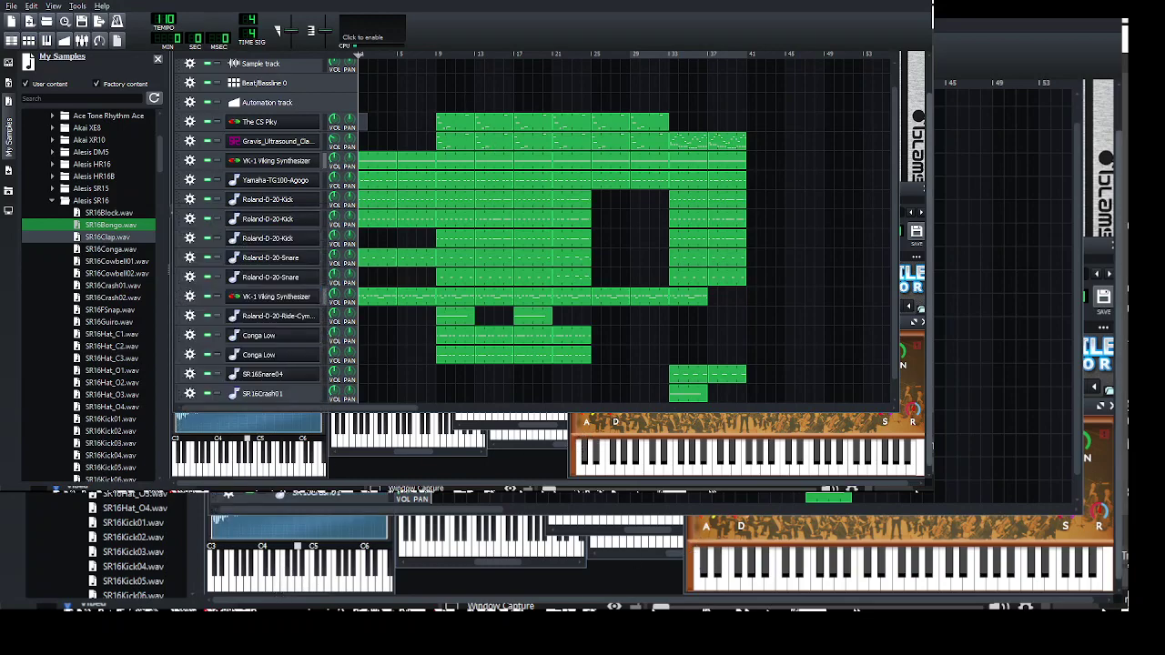
- Delete the copied patterns from bars 9 to 24 of the duplicated Conga Low track that uses the bongo sample
drag(929, 219, 929, 198)
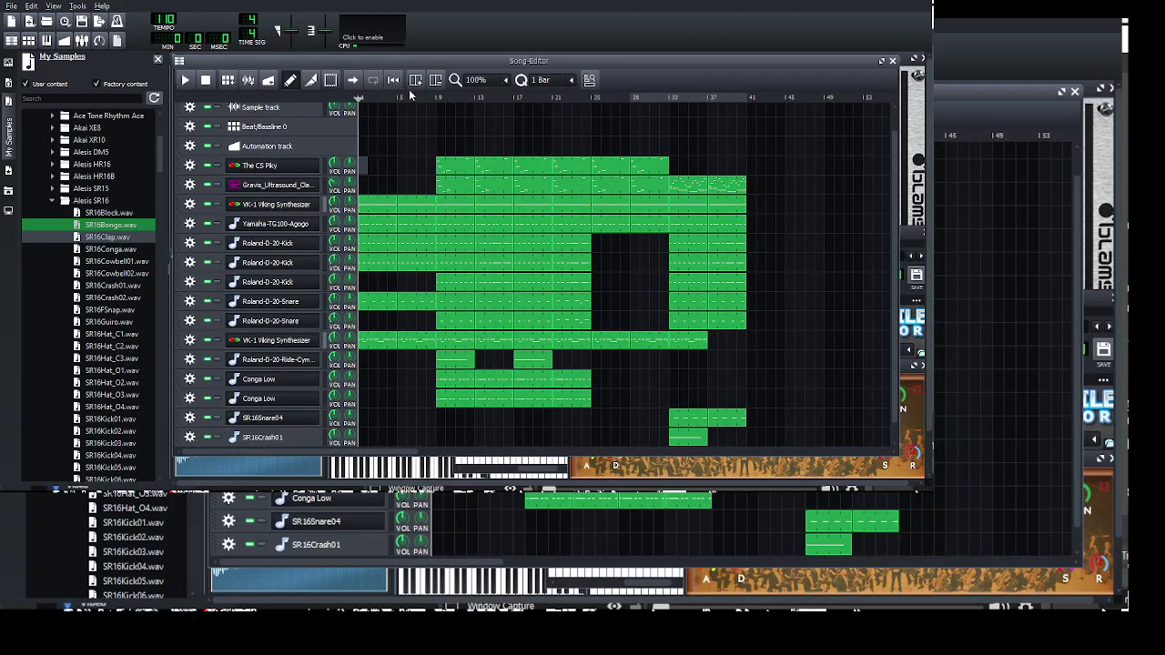
drag(421, 398, 579, 406)
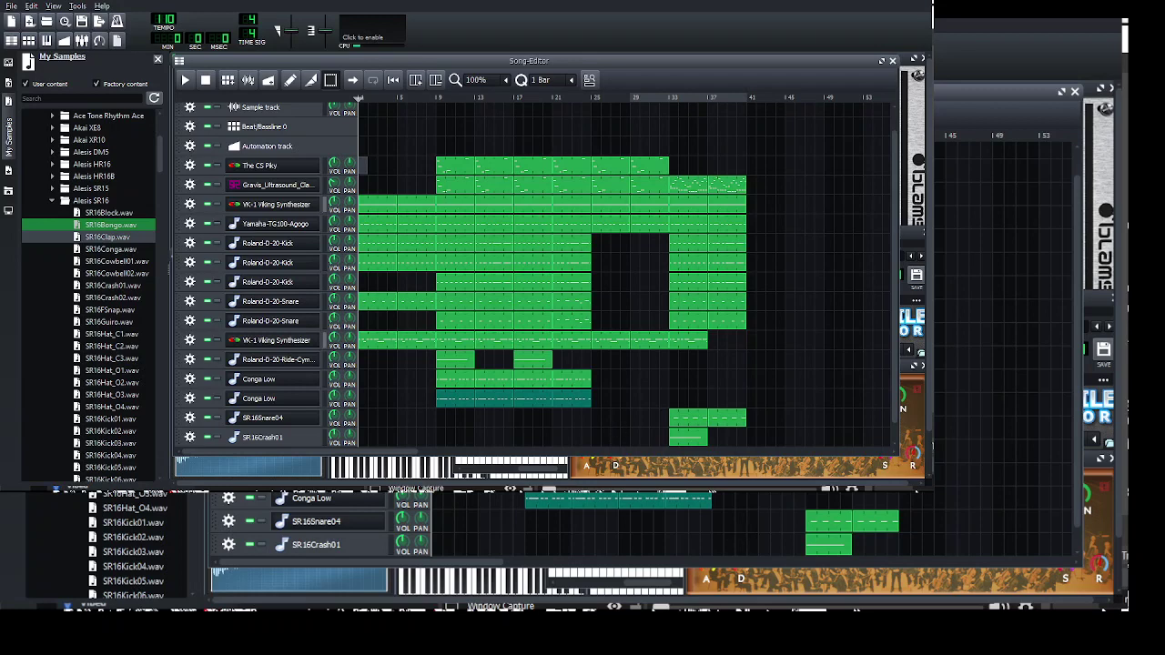
key(Delete)
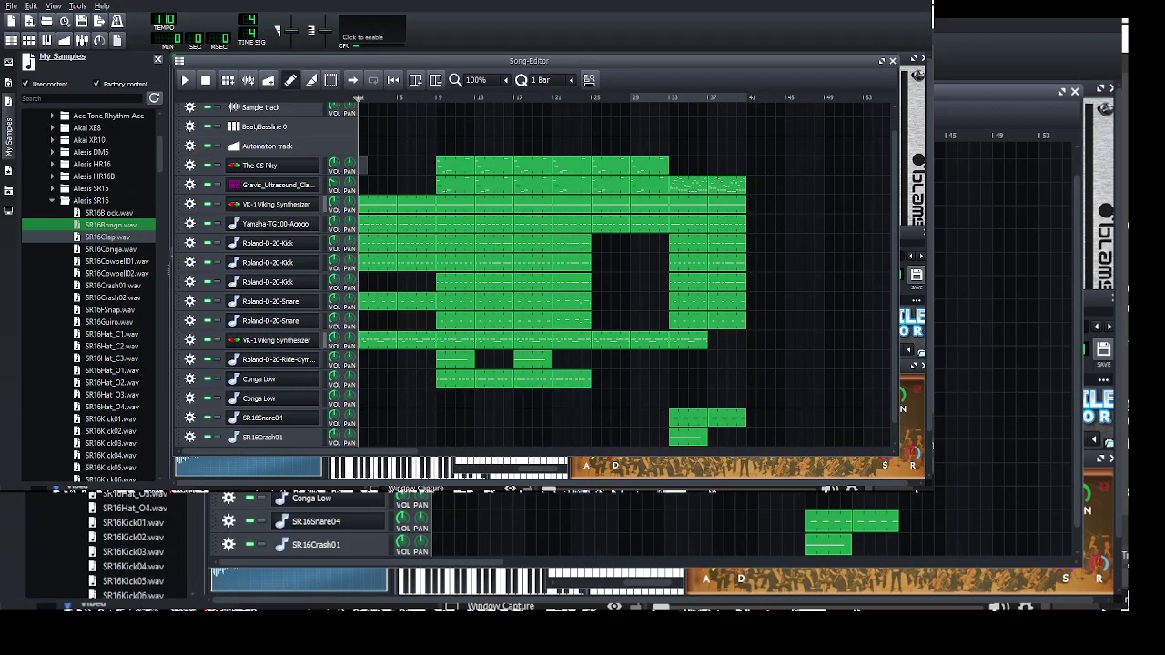
- Create a pattern at bar 33 of the bongo track, fill its four bars with six syncopated notes on one pitch, and preview it
double_click(674, 398)
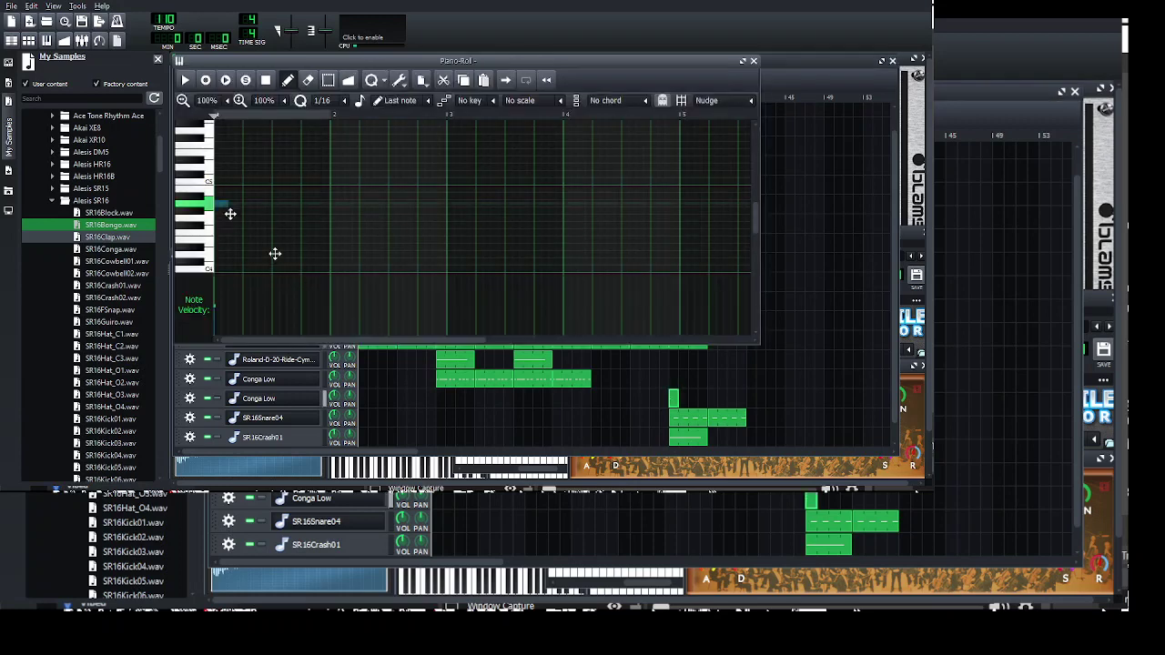
drag(225, 213, 228, 198)
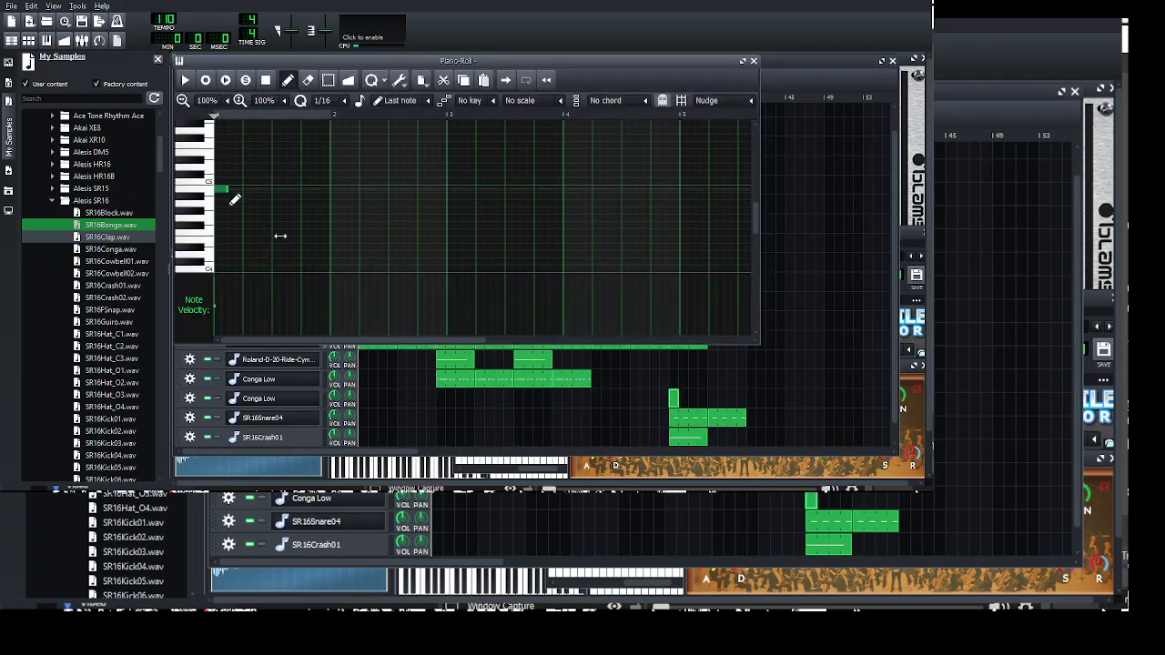
click(325, 195)
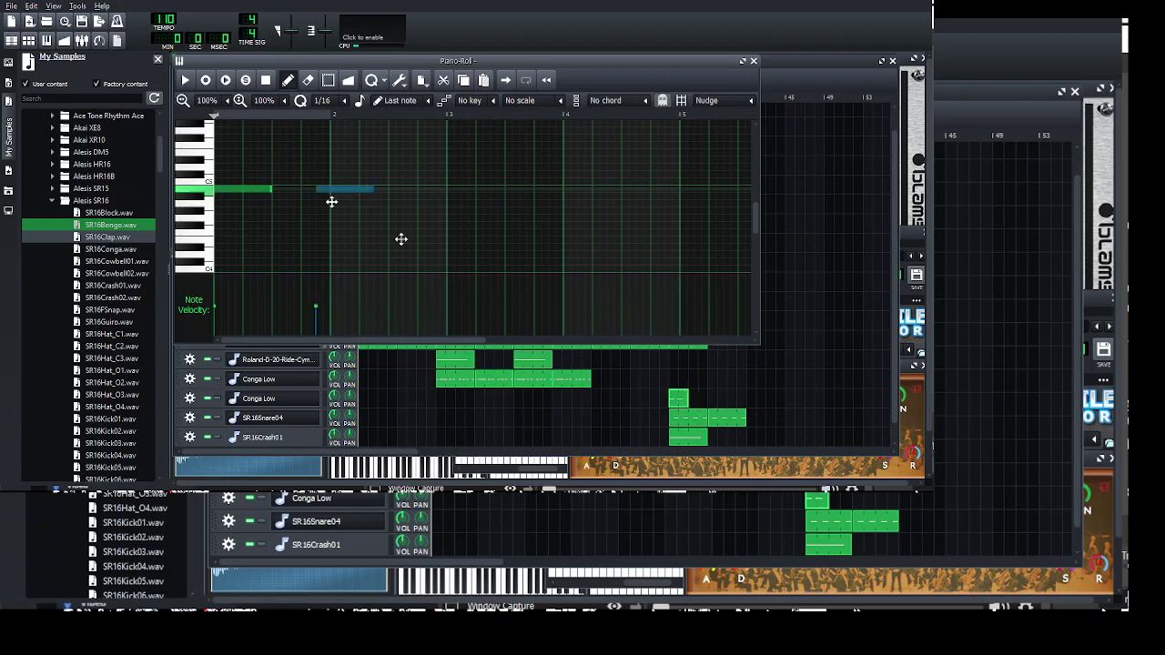
click(411, 192)
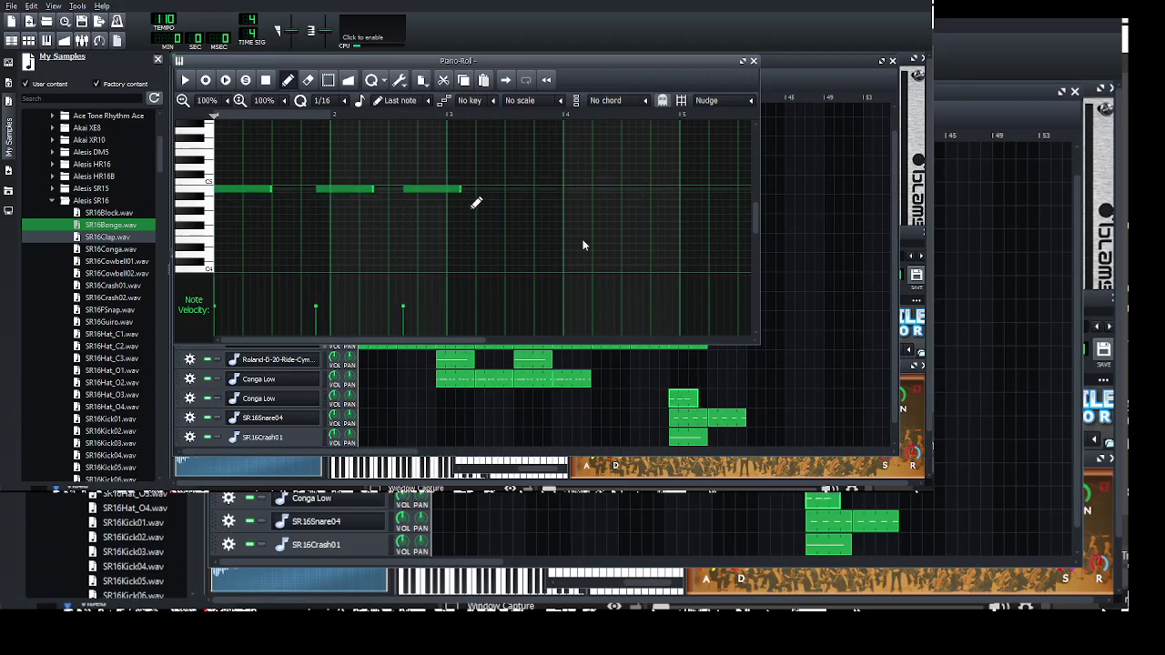
click(557, 191)
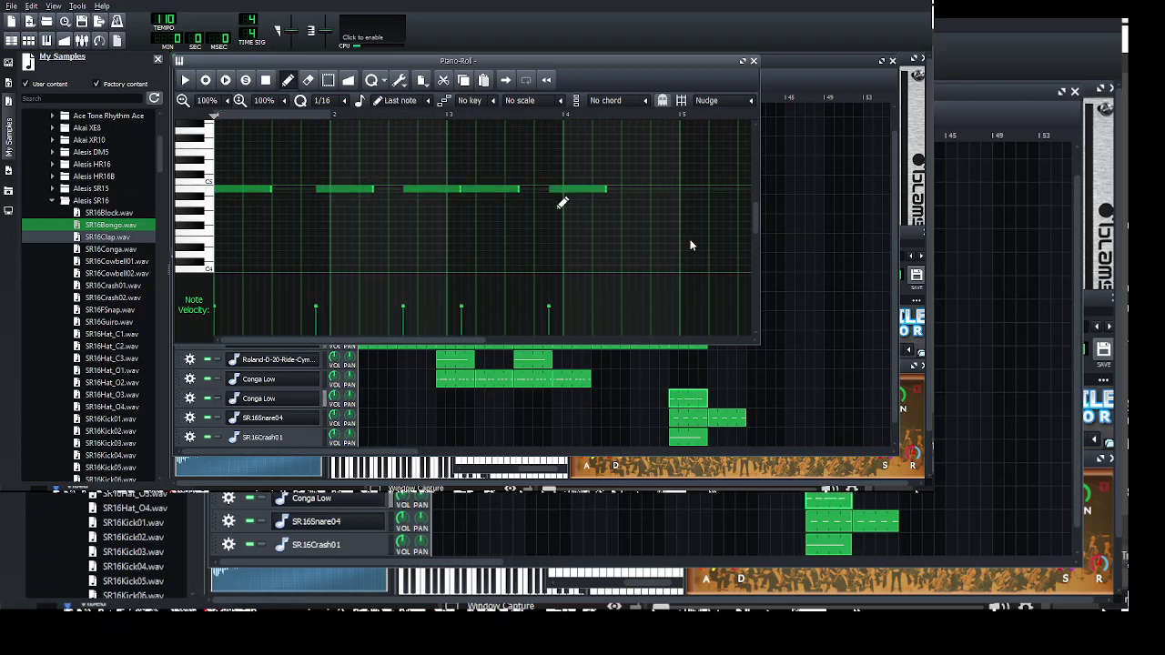
click(628, 191)
key(space)
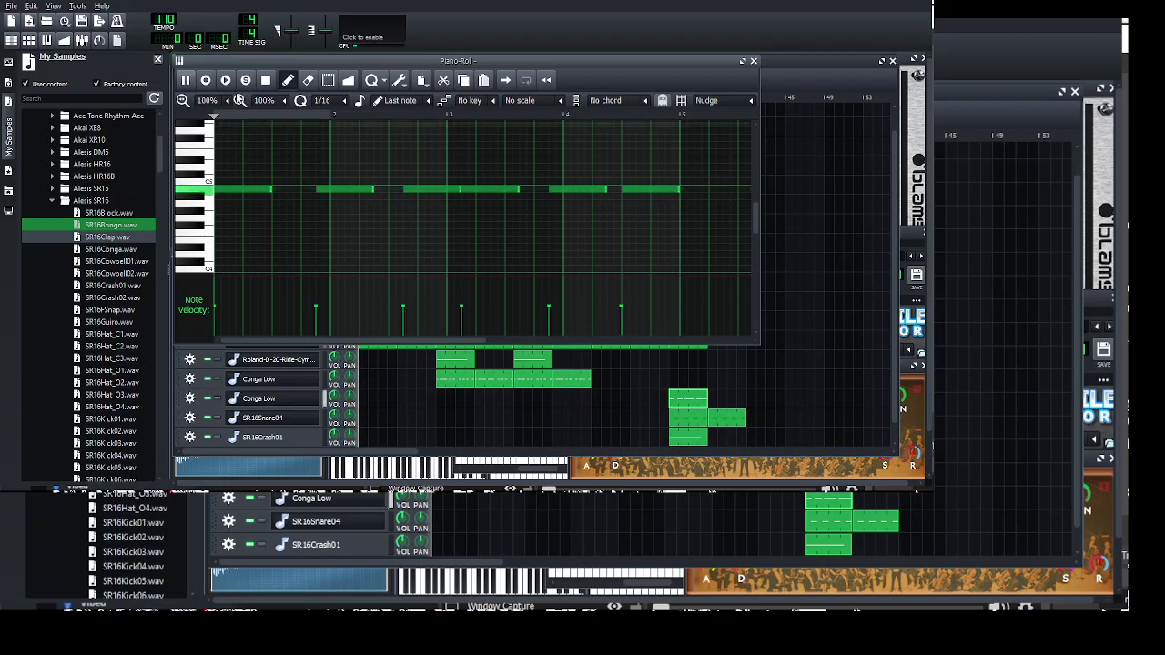
click(754, 61)
- Assign the bongo track to its own new FX channel and check the channel in the FX-Mixer
click(273, 398)
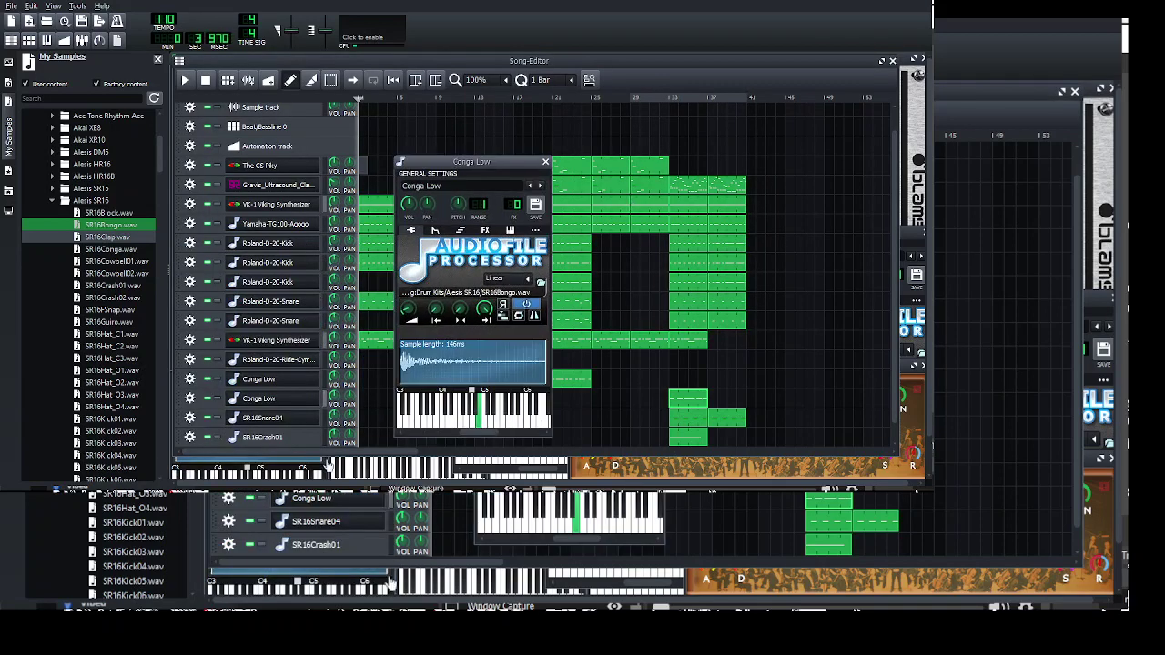
click(324, 398)
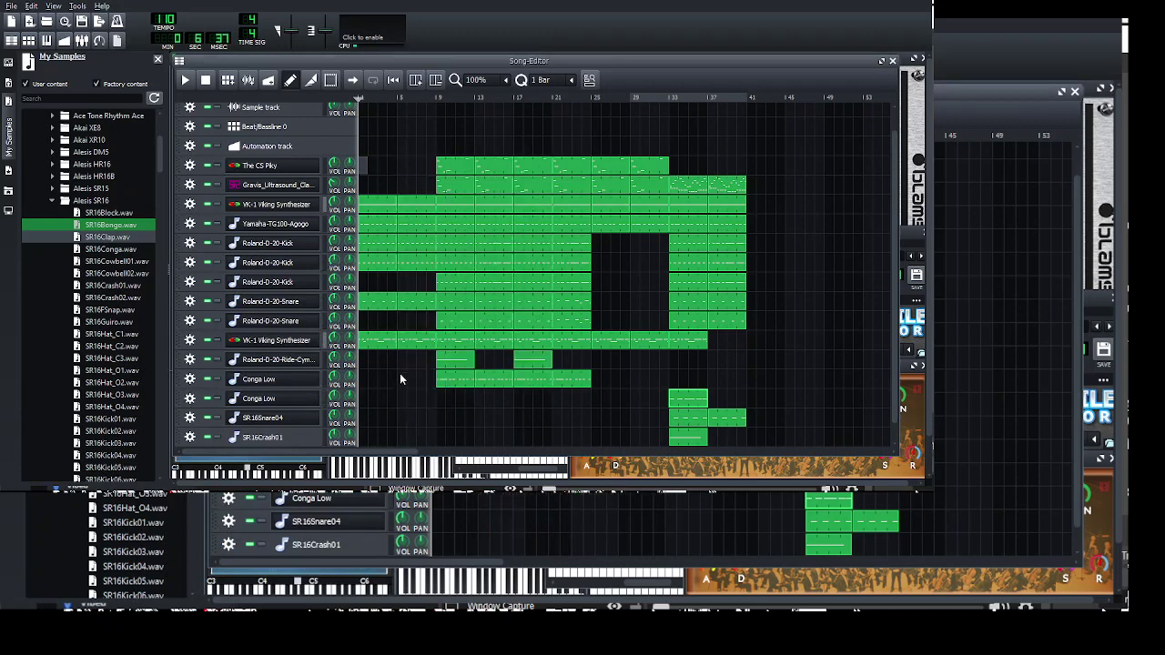
key(F9)
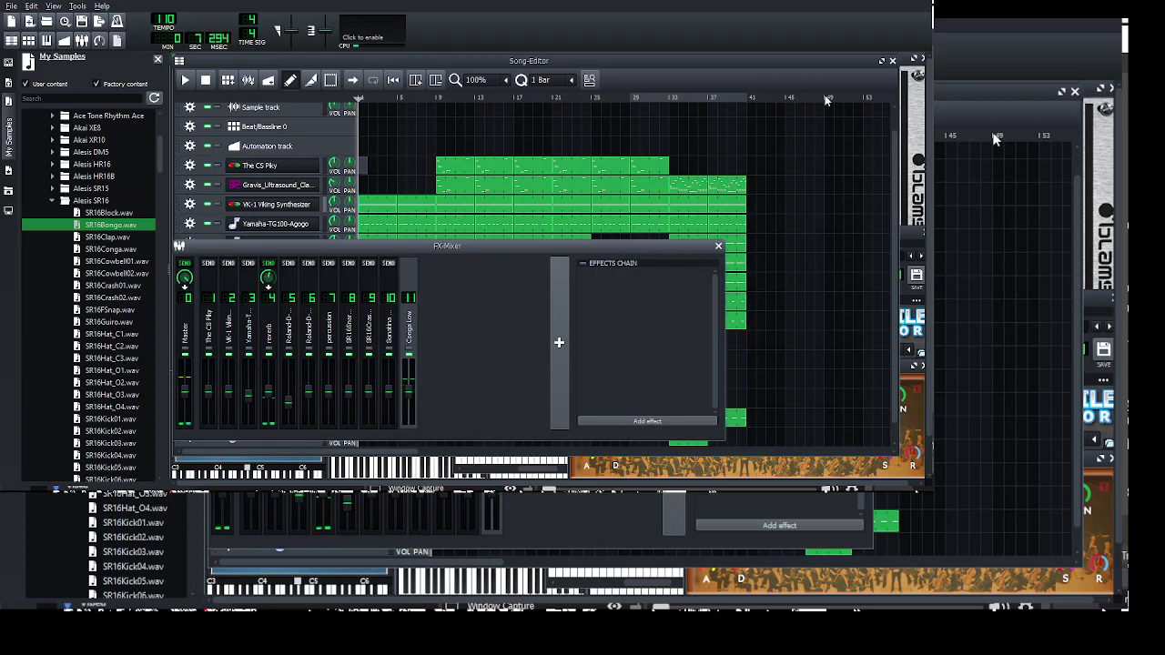
key(F9)
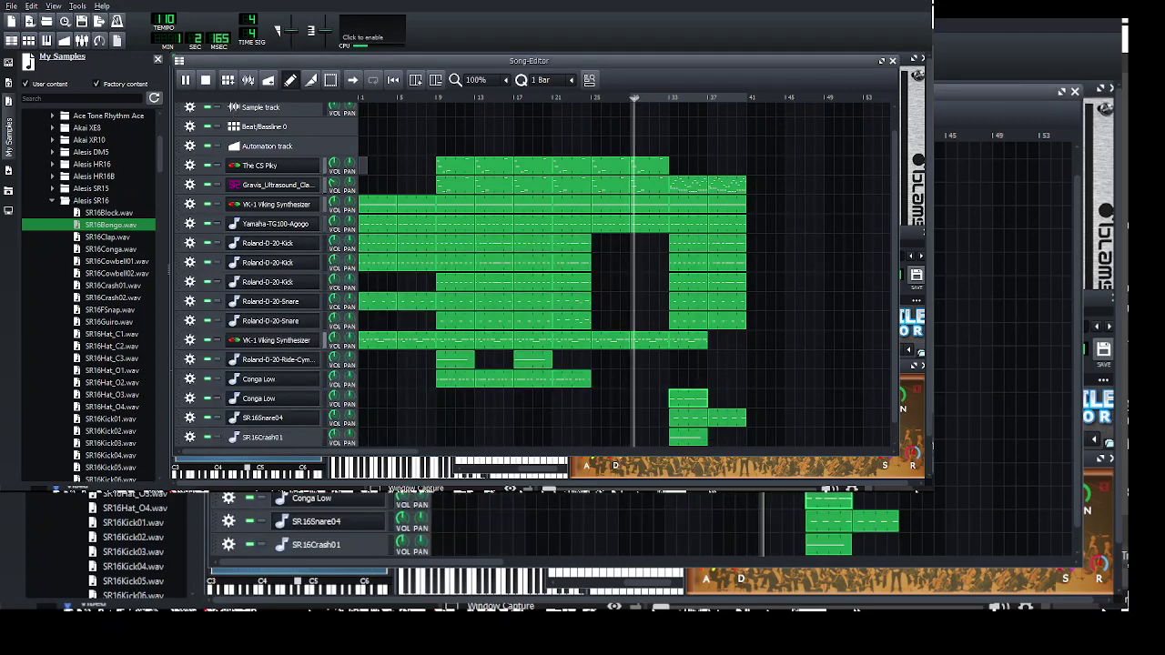
- Duplicate the bongo track during playback and load SR16Conga.wav from the Alesis SR16 samples into the copy
drag(364, 451, 519, 451)
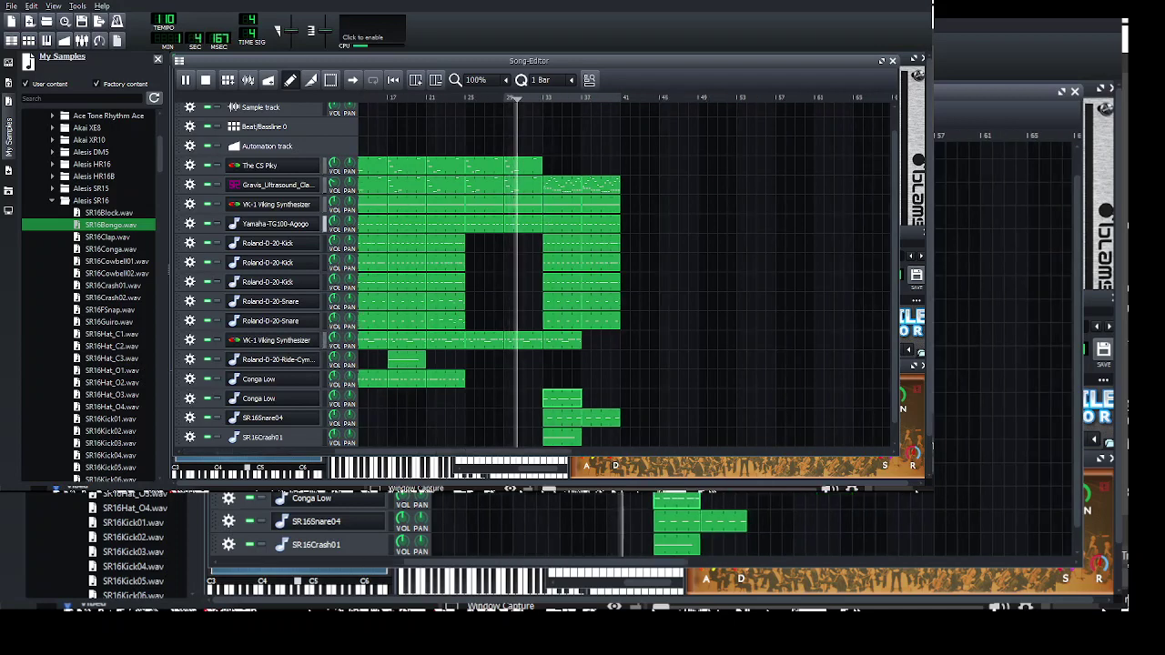
click(292, 314)
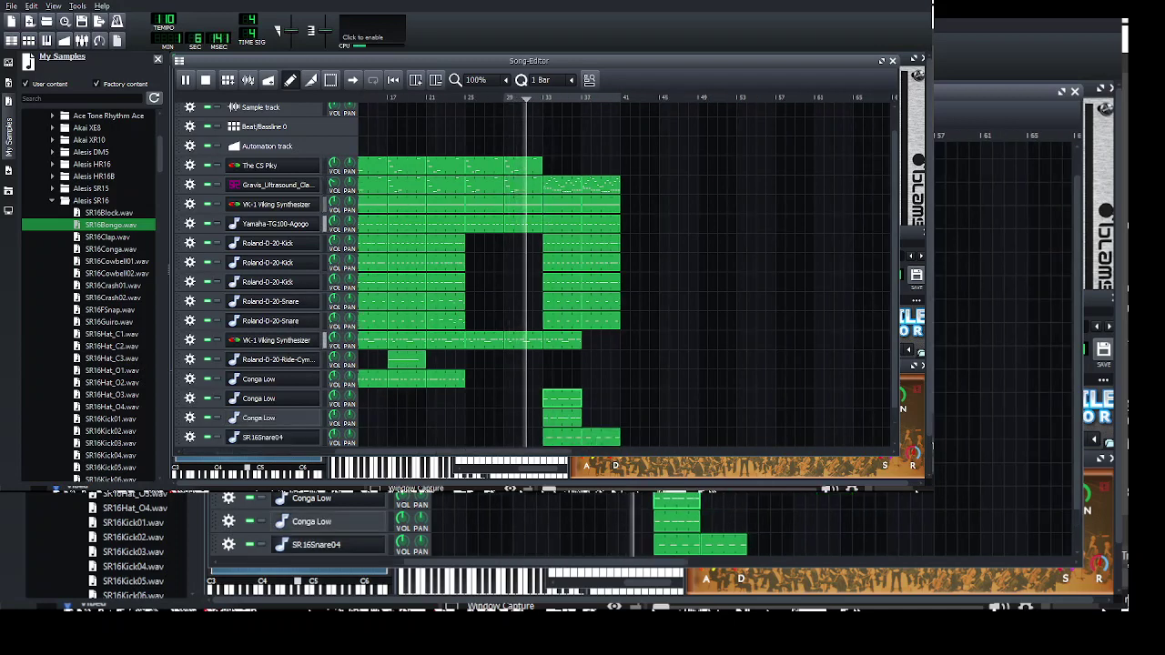
click(264, 418)
click(118, 248)
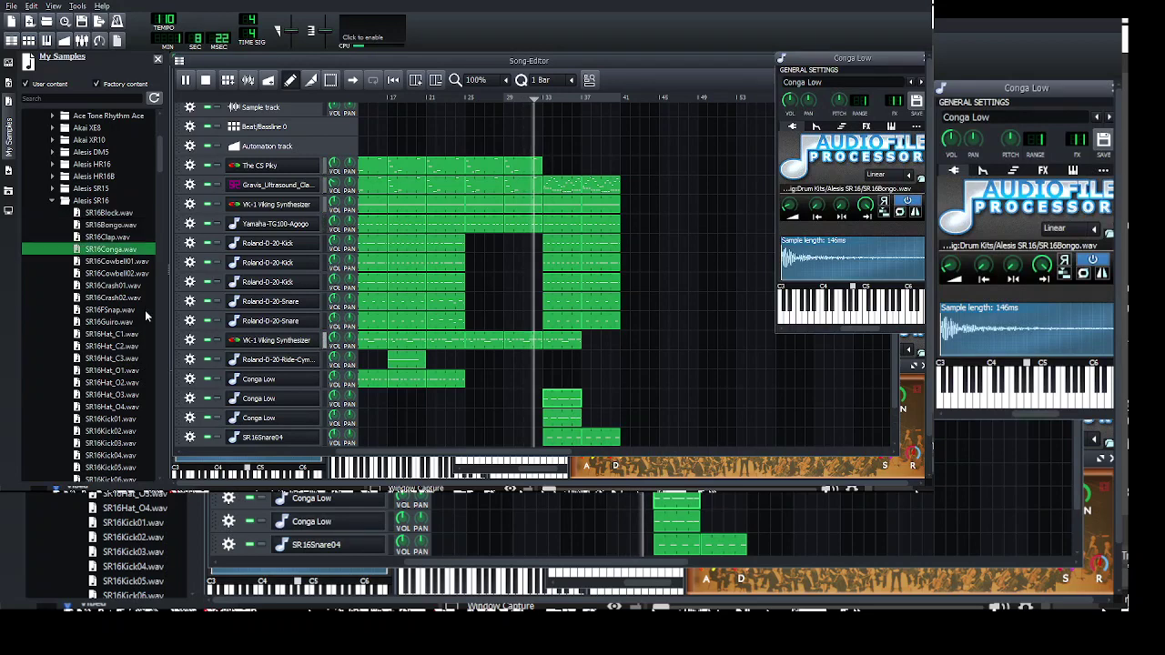
drag(111, 249, 848, 259)
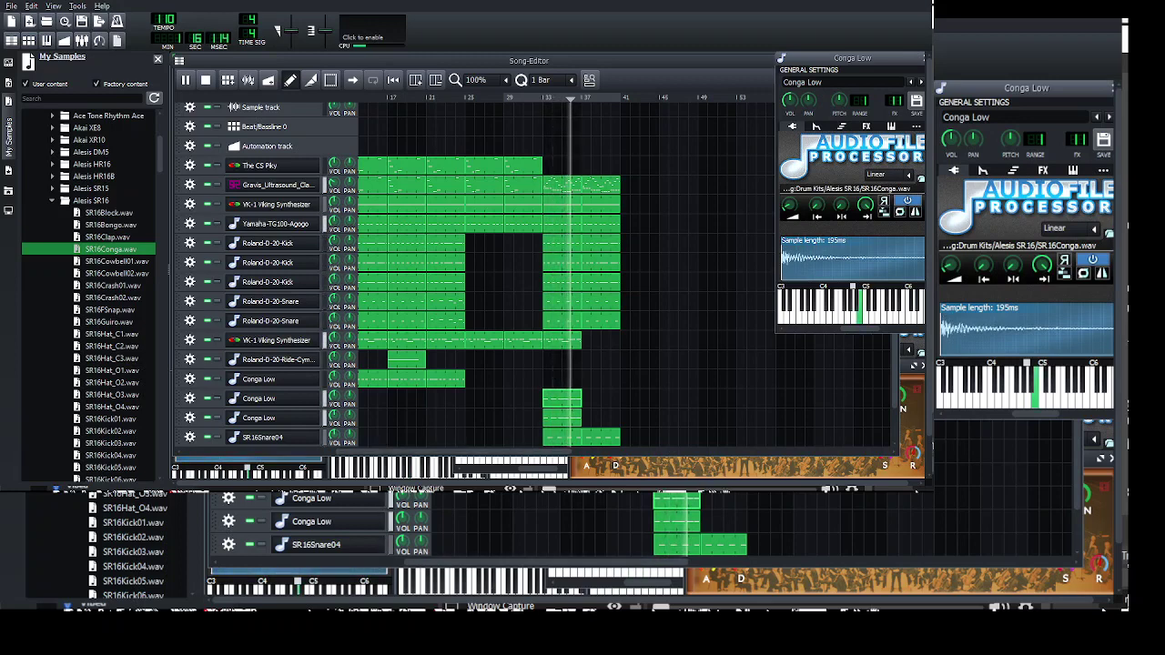
- In the conga track's bar 33 pattern, shorten the fifth note to one sixteenth and add short extra hits between the existing notes
double_click(561, 399)
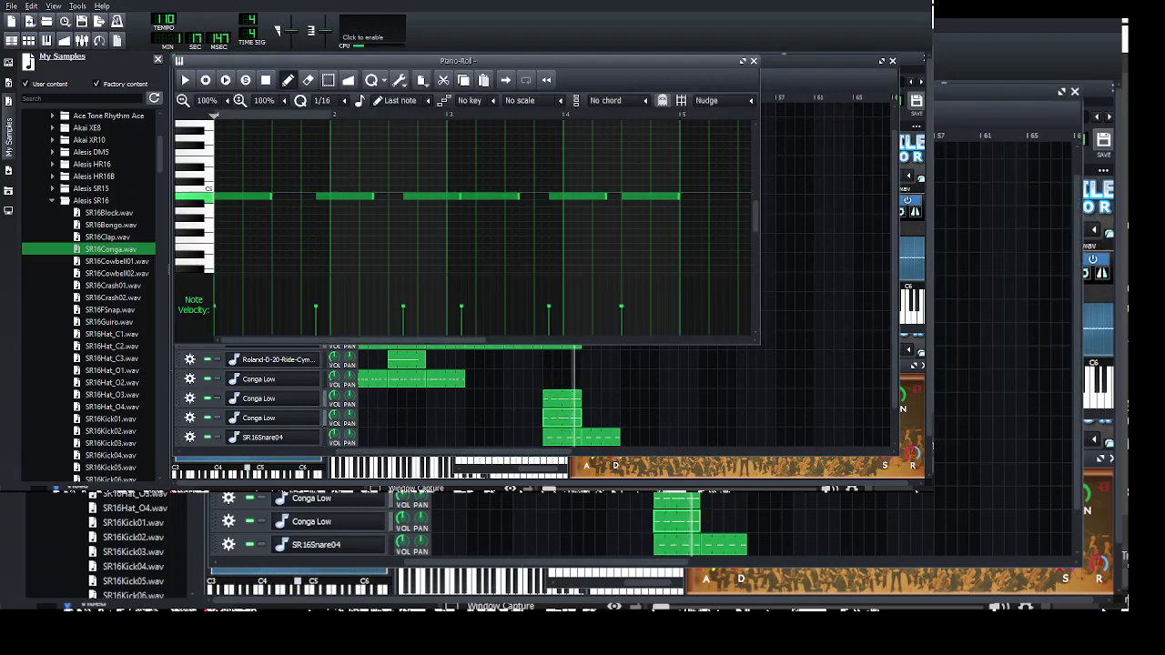
click(605, 197)
mouse_move(606, 196)
mouse_down()
mouse_move(560, 197)
mouse_move(589, 198)
mouse_up()
click(575, 196)
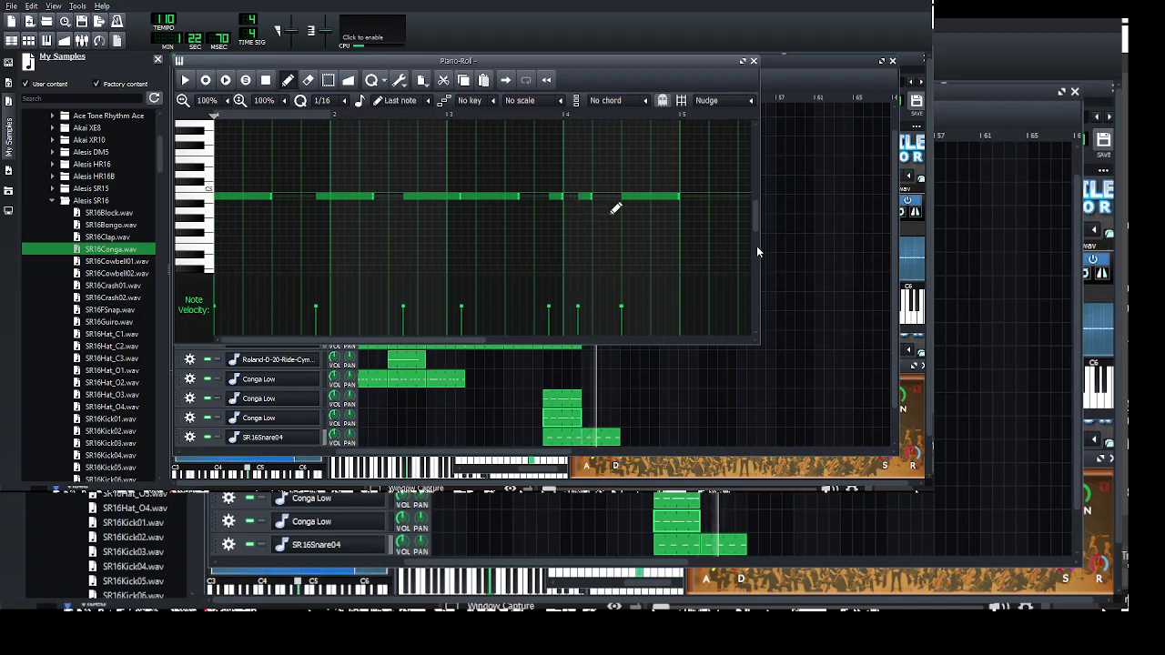
click(613, 198)
click(393, 197)
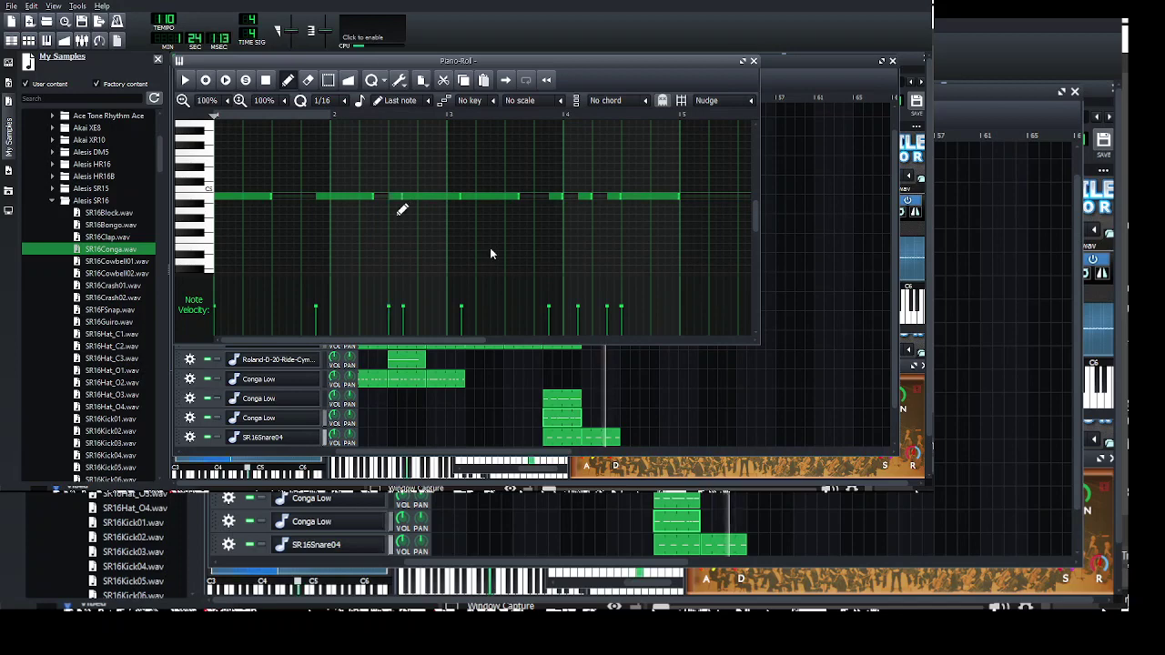
click(290, 197)
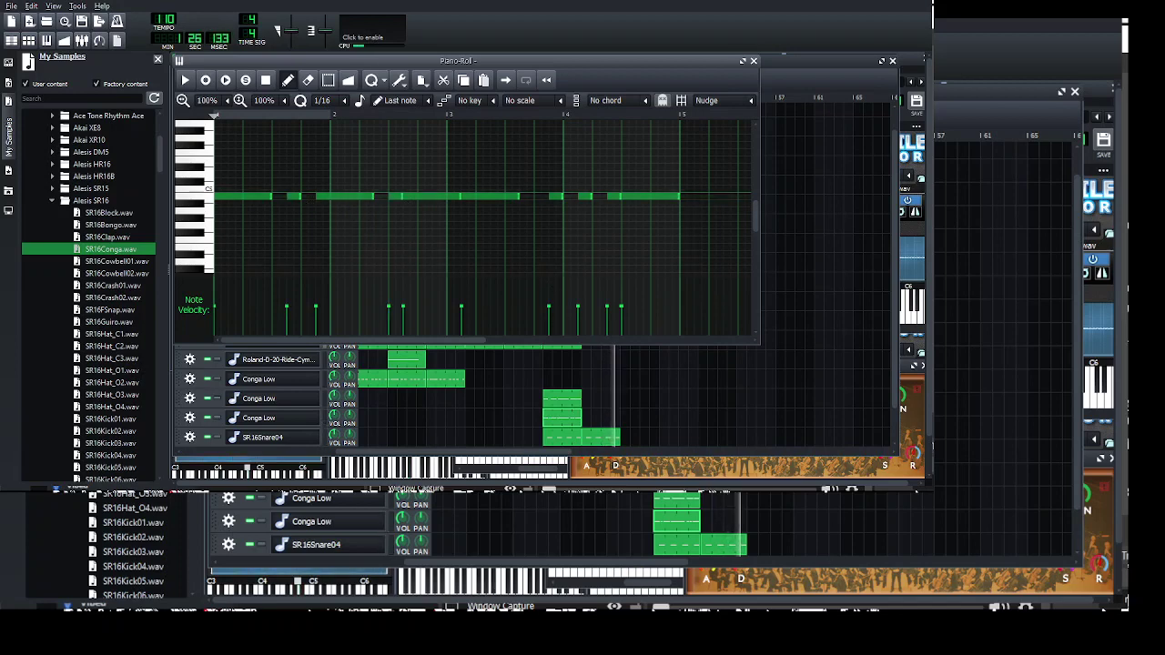
- In the bongo track's bar 33 pattern, shorten several of the long notes and insert extra hits after them on the same pitch
double_click(562, 398)
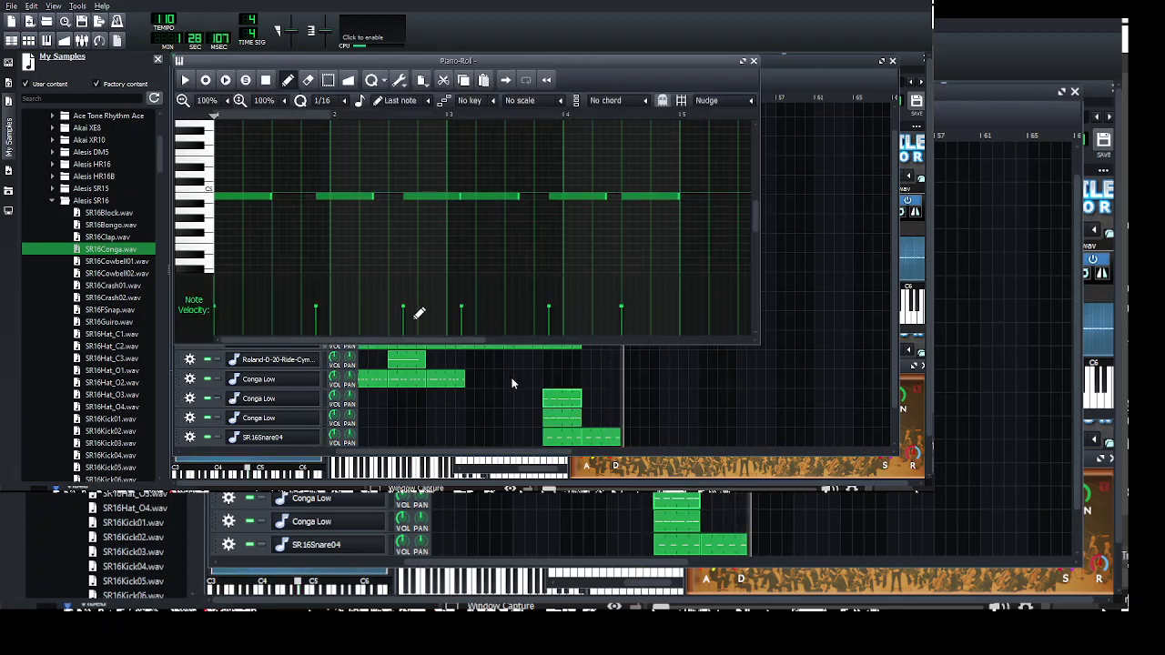
drag(271, 198, 238, 199)
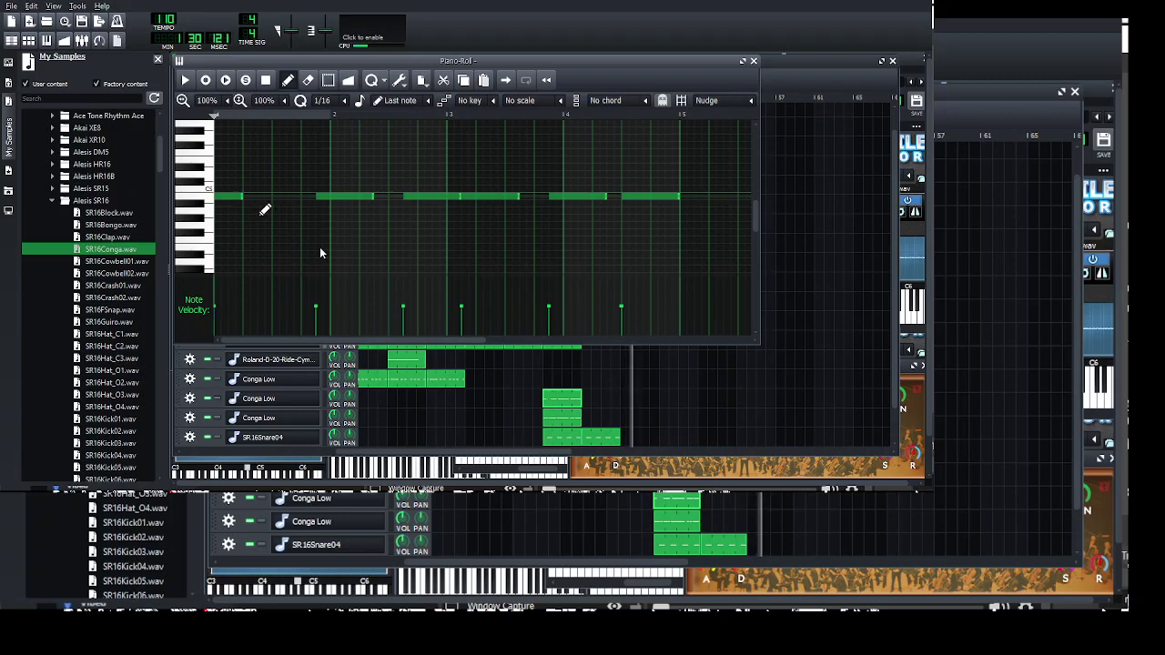
click(264, 196)
mouse_move(373, 196)
mouse_down()
mouse_move(329, 196)
mouse_move(379, 198)
mouse_move(365, 197)
mouse_up()
click(354, 198)
drag(519, 197, 490, 197)
click(496, 198)
drag(606, 197, 571, 198)
click(584, 208)
click(612, 208)
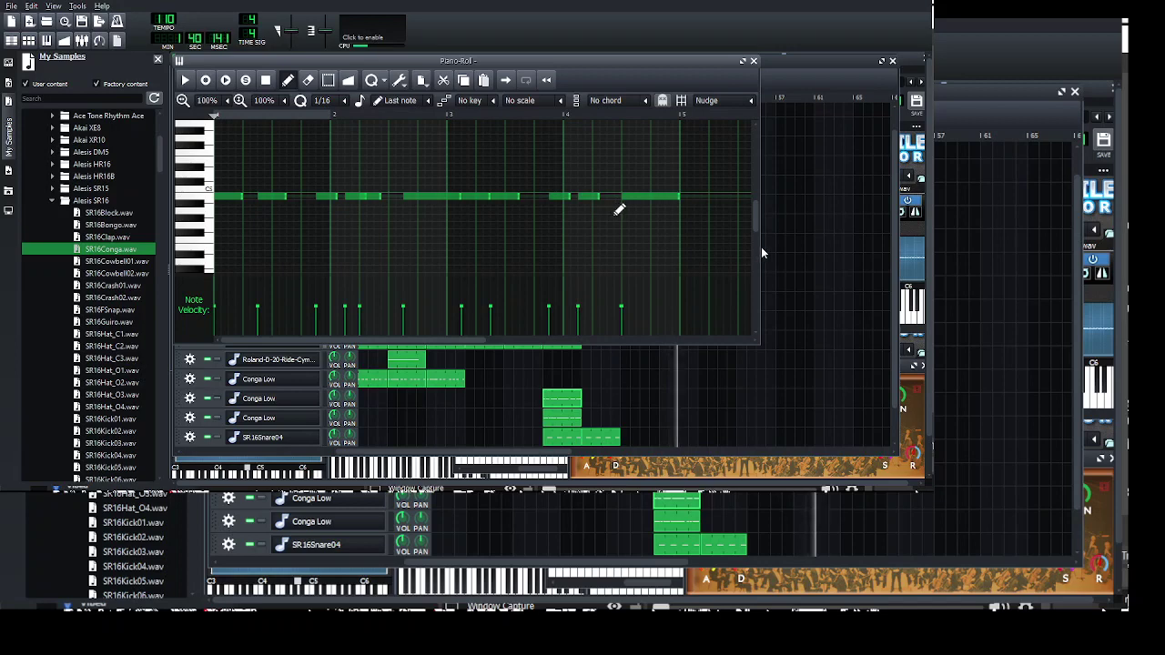
click(753, 61)
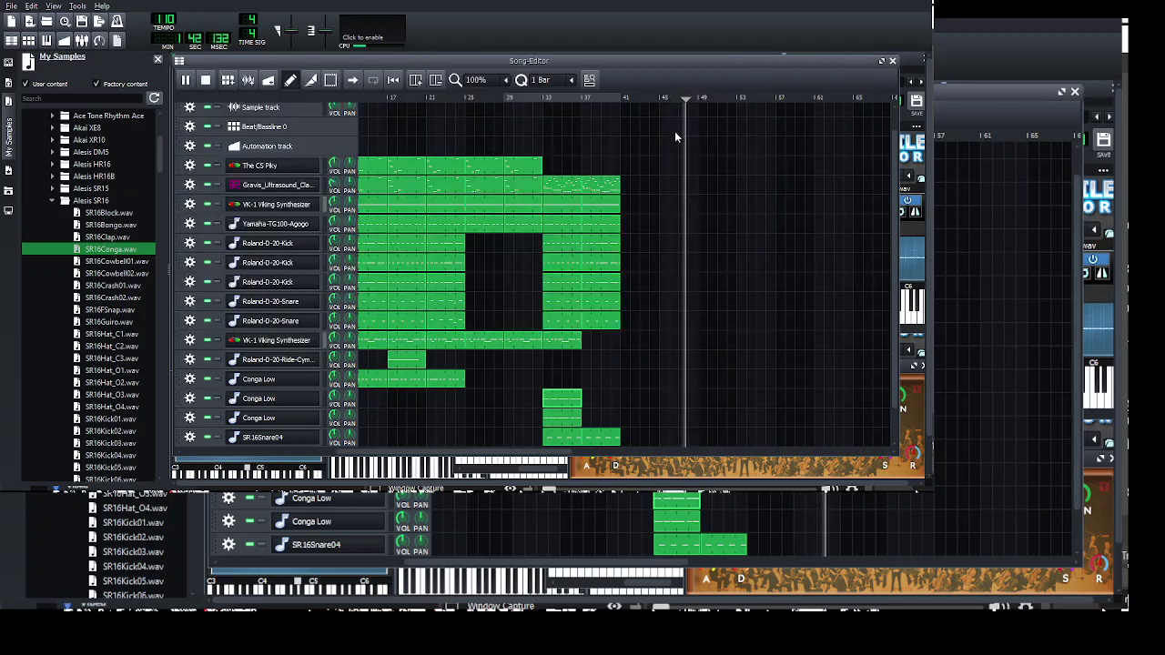
- Replay the section from before bar 33 and check the instrument settings of the bongo and conga tracks
key(space)
key(space)
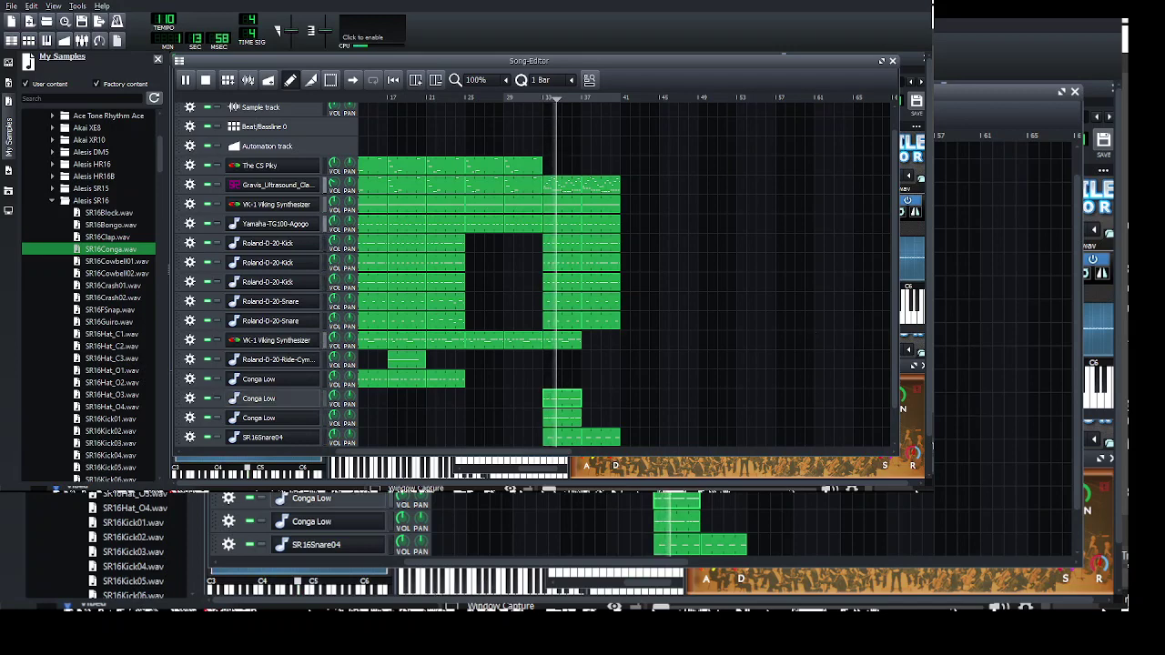
click(275, 398)
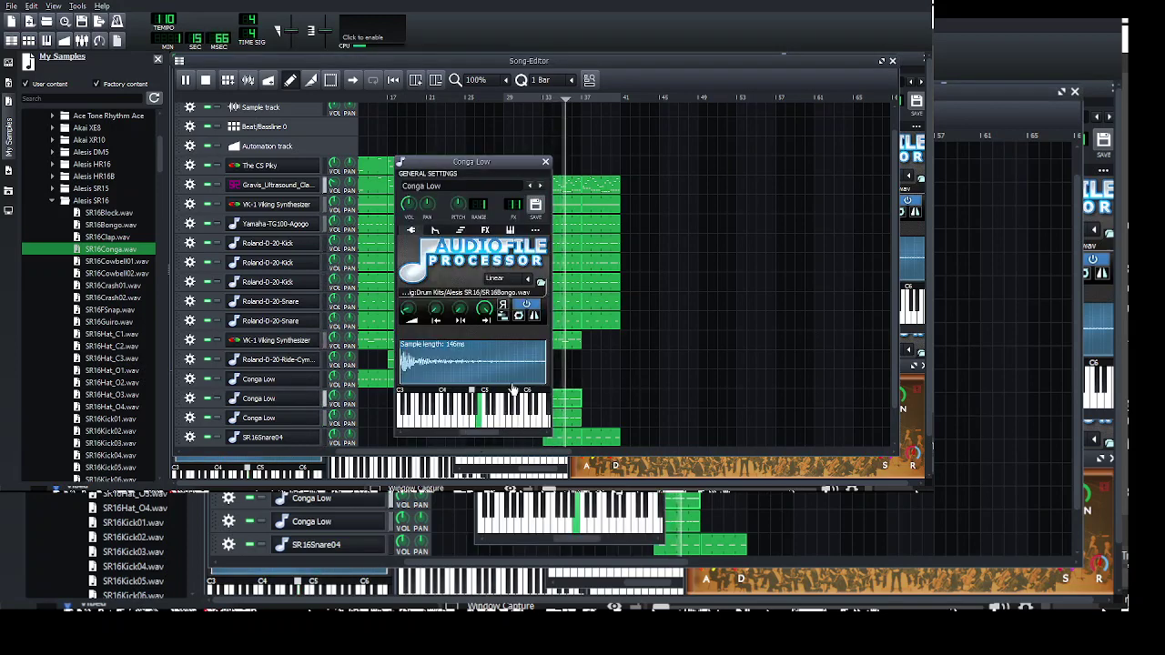
click(545, 162)
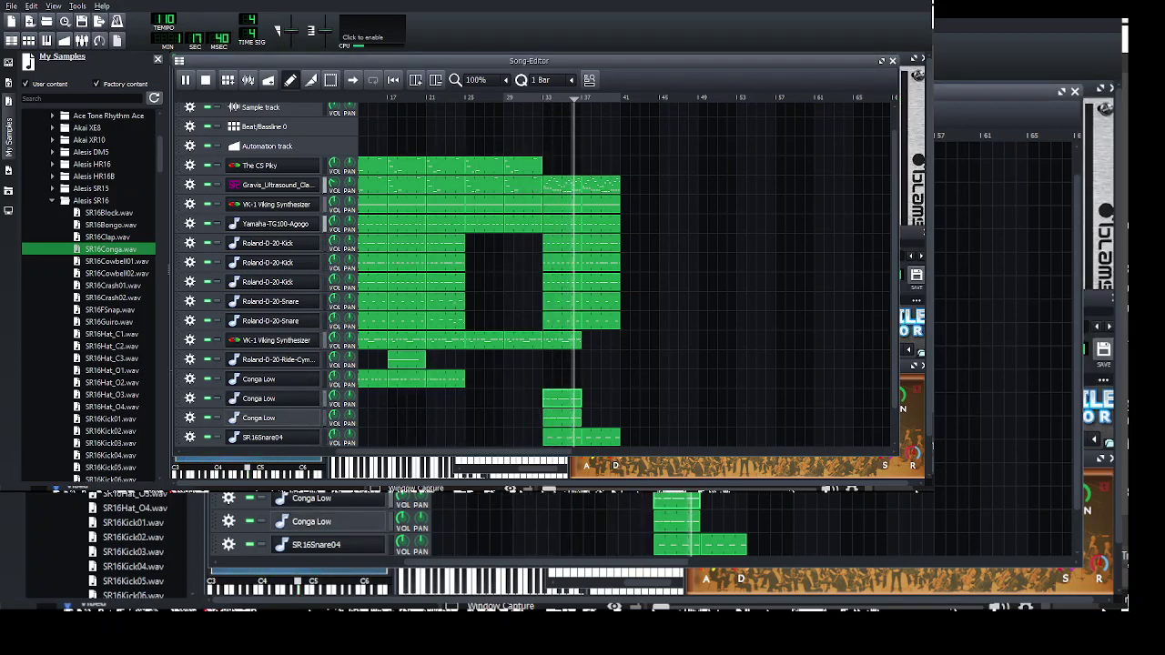
click(275, 418)
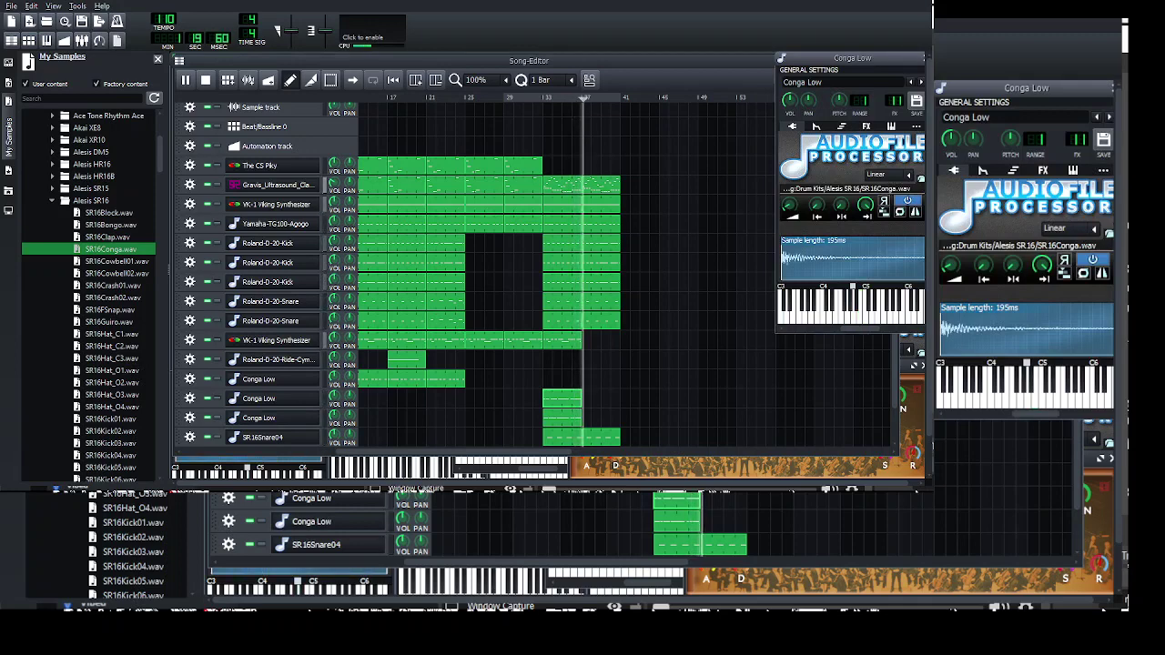
click(728, 439)
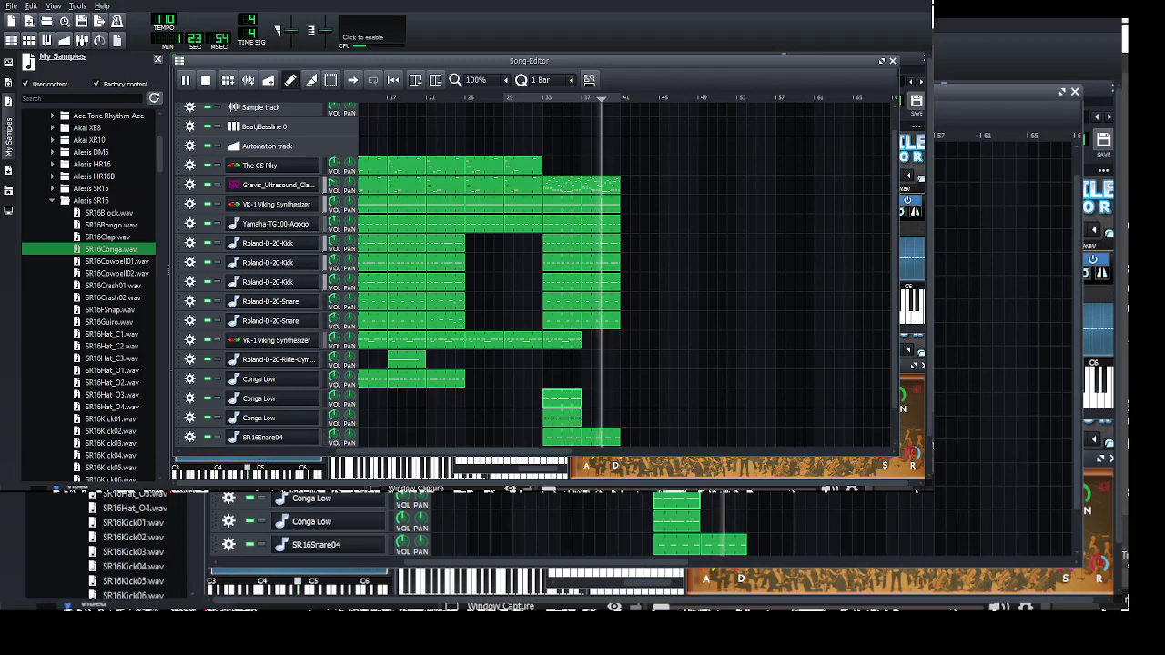
- Copy the bongo pattern to bar 37 so it runs to the end of bar 40, and stop playback
drag(562, 398, 601, 398)
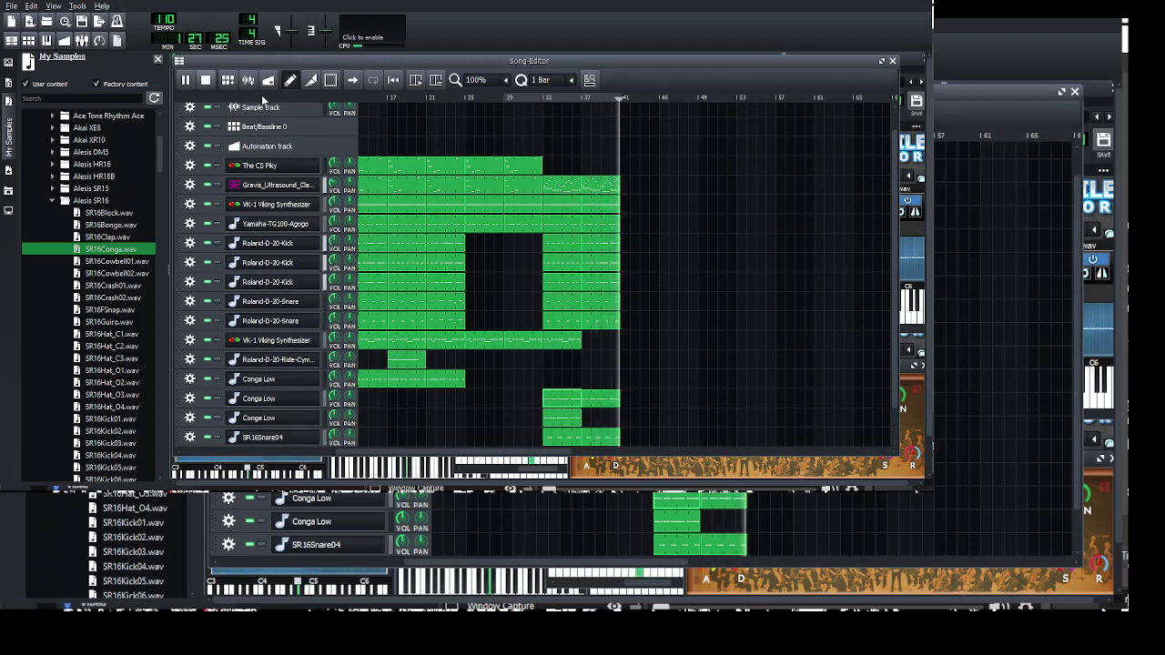
key(space)
scroll(701, 265, left, 4)
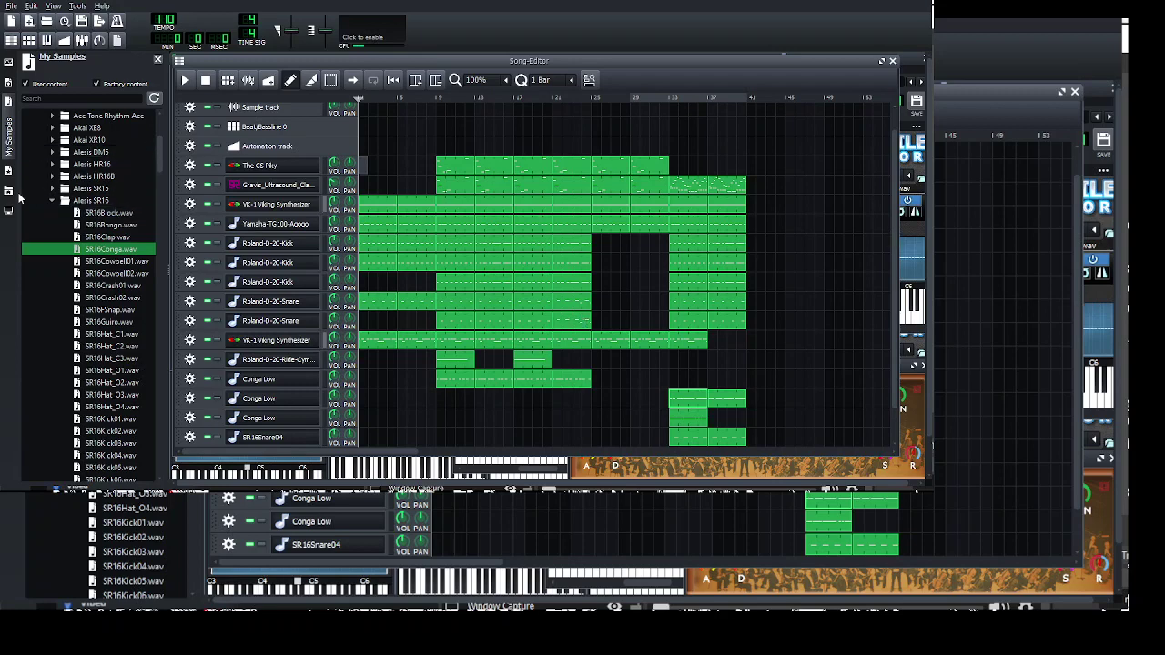
- Collapse the Drum Kits sample folder and open the musicradar ambient pack's 120bpm Loops n Lines folder
scroll(91, 177, up, 5)
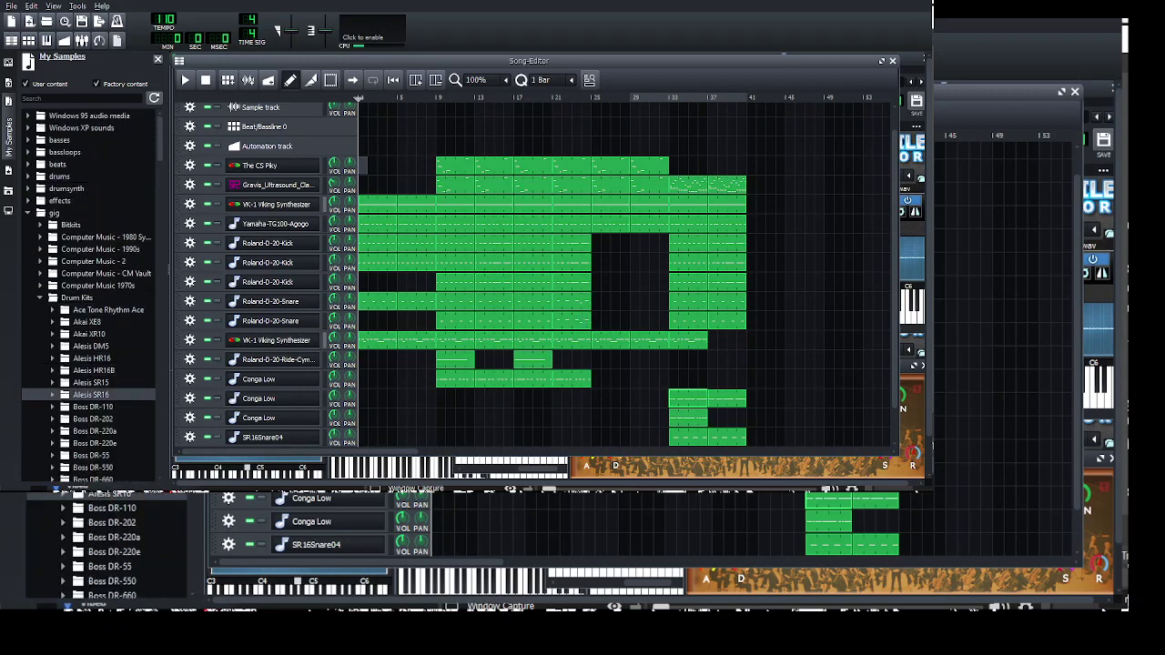
click(77, 297)
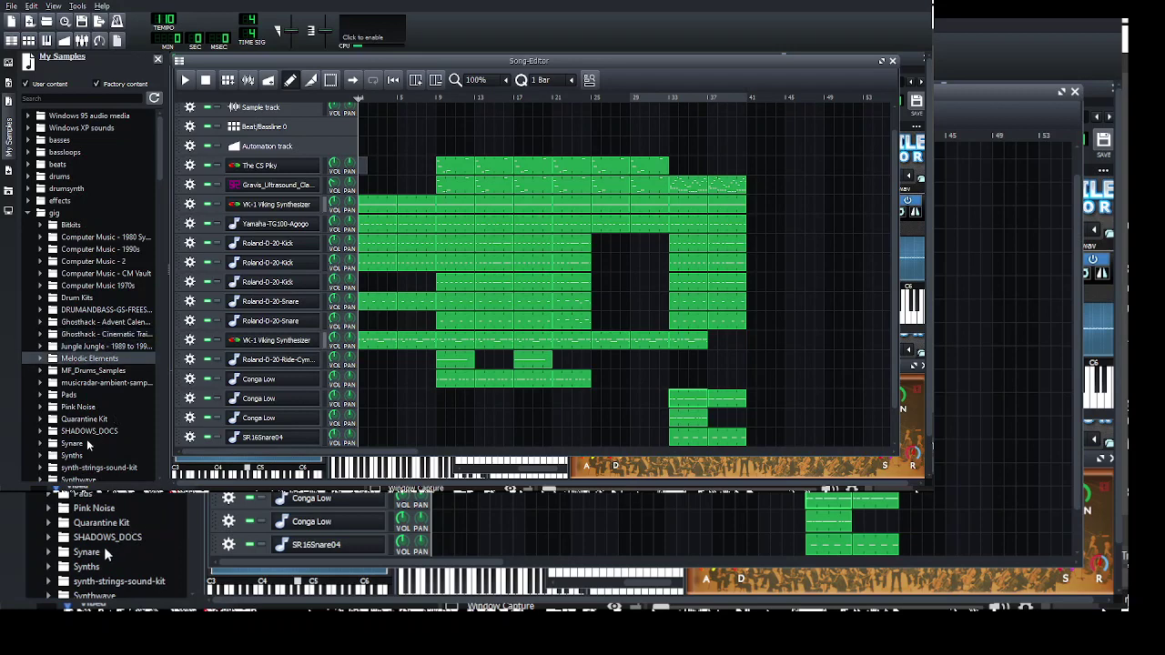
click(91, 383)
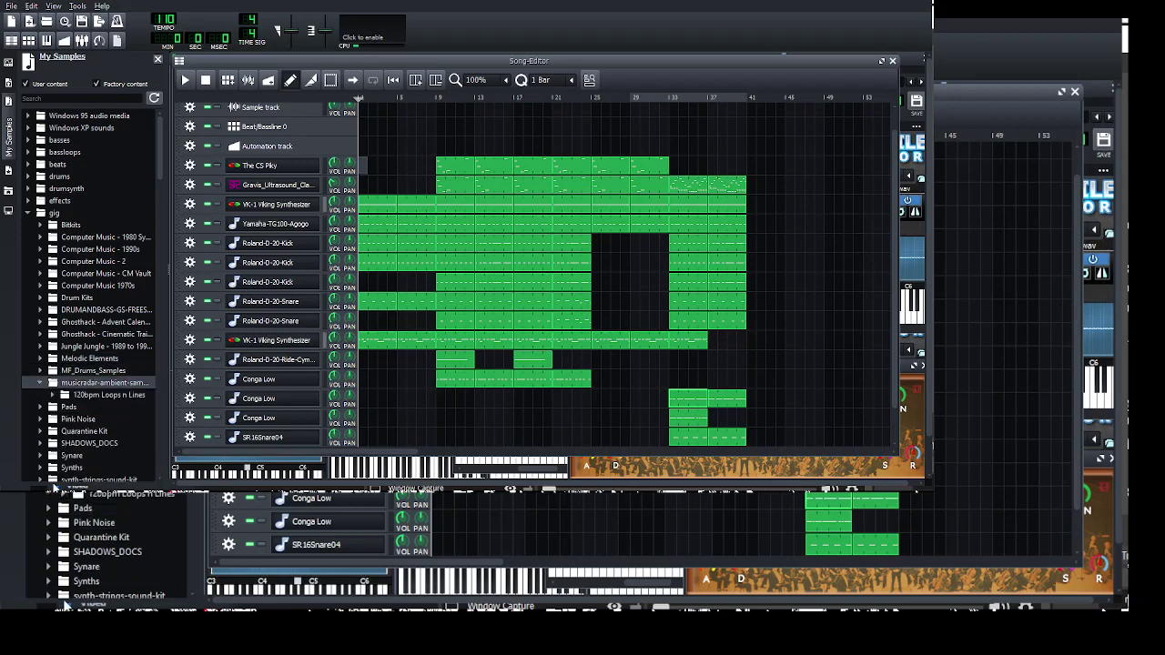
key(Right)
key(Down)
key(Down)
key(Down)
key(Down)
key(Down)
key(Down)
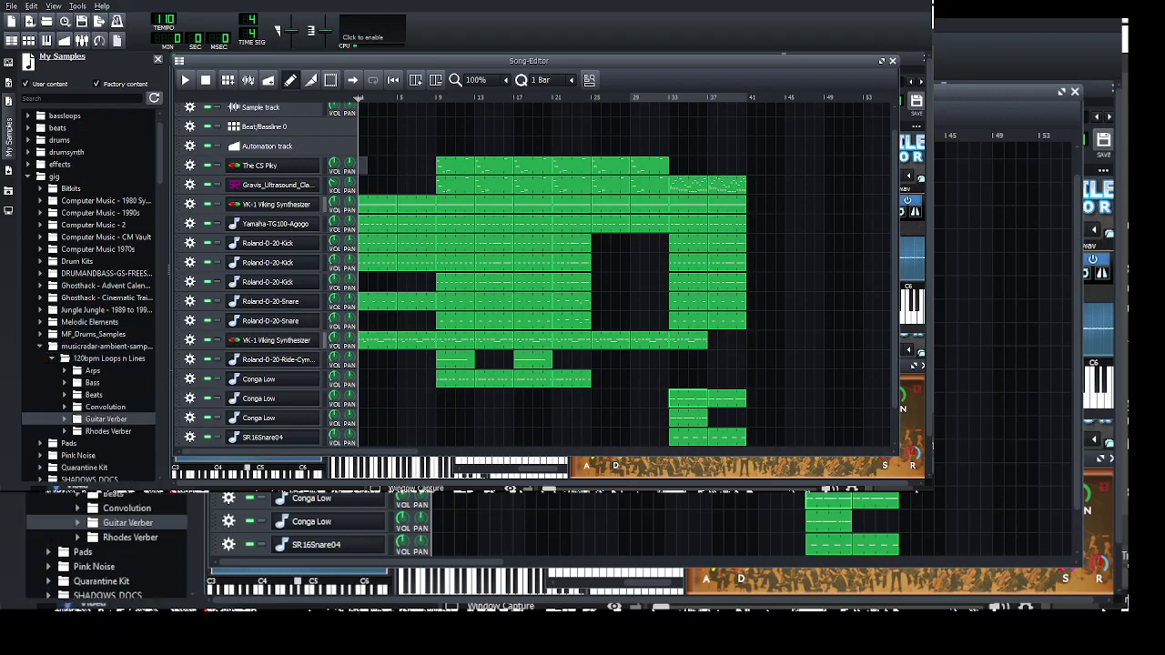
- Preview a Rhodes Verber sample, then add the Convolution sample AM_ConvLoop120B-01 as a new track
scroll(97, 435, down, 2)
click(64, 346)
click(114, 382)
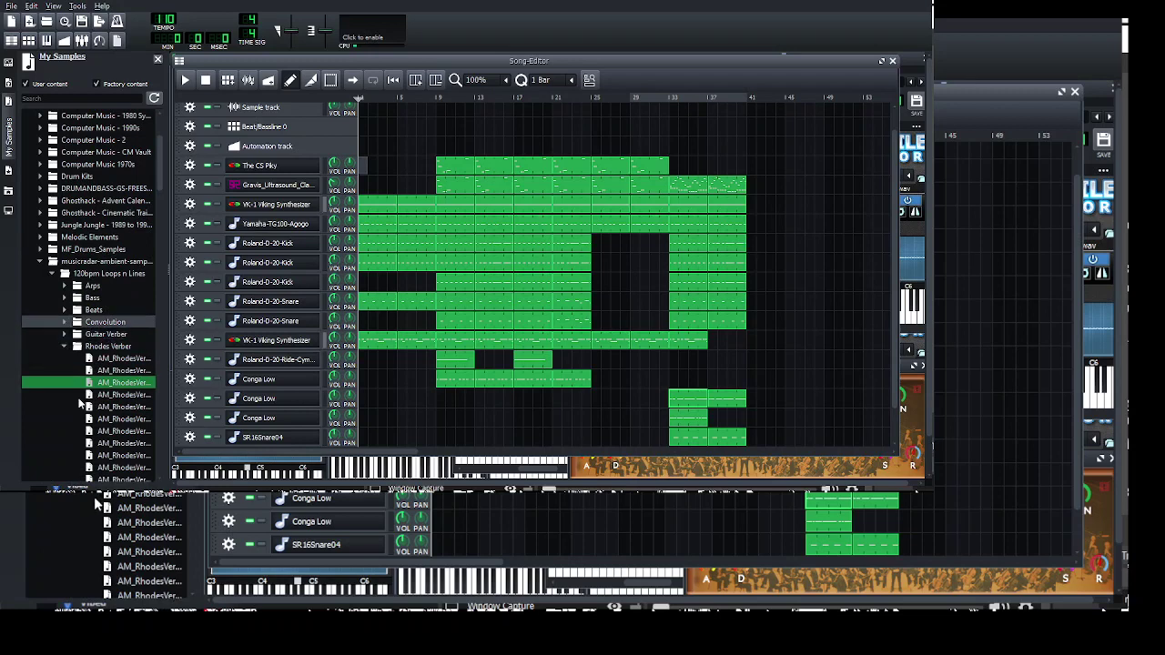
click(64, 322)
click(115, 370)
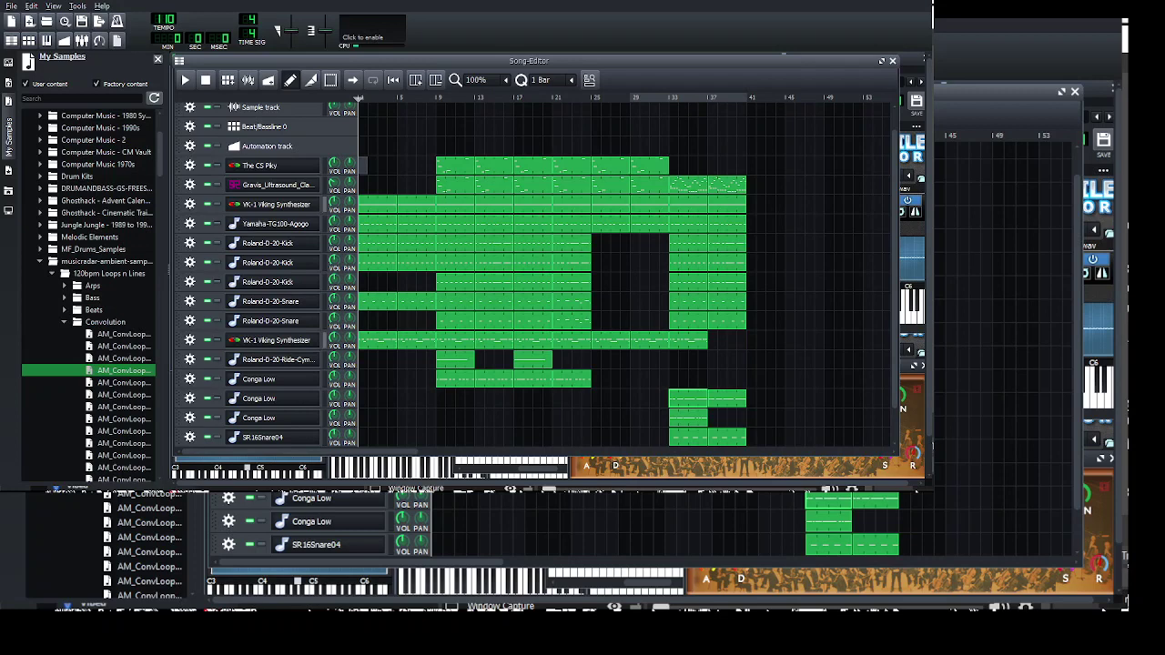
scroll(719, 430, down, 4)
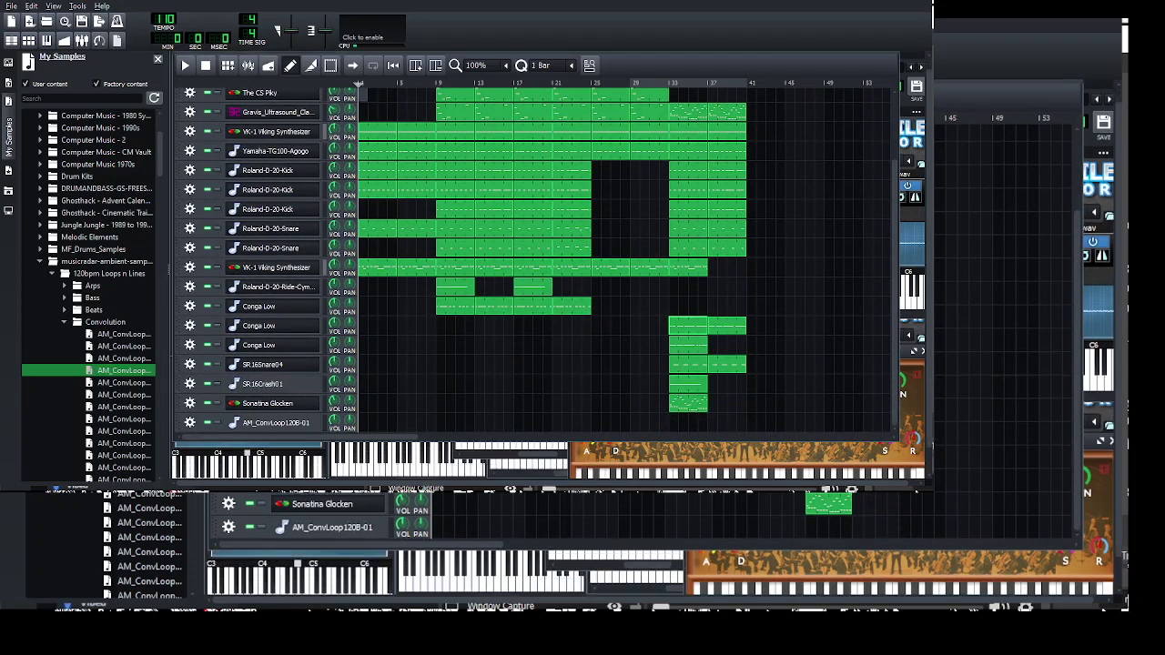
- Create a pattern at bar 33 on the AM_ConvLoop120B-01 track containing a single D5 note two bars long
double_click(673, 422)
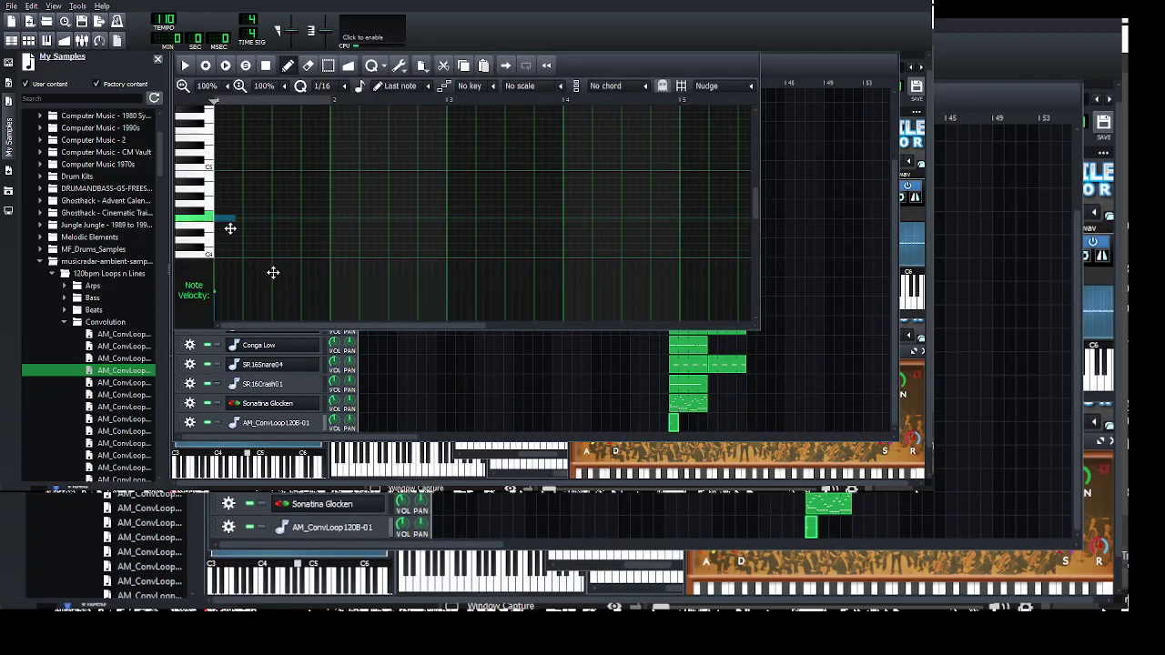
click(222, 219)
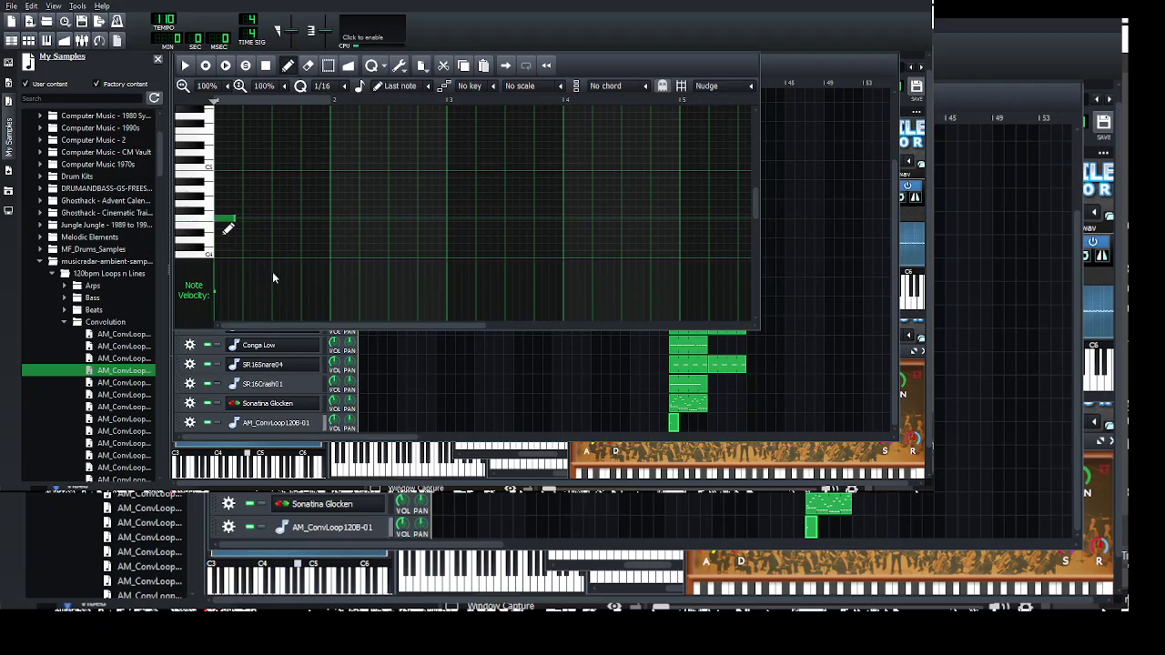
right_click(222, 219)
click(227, 145)
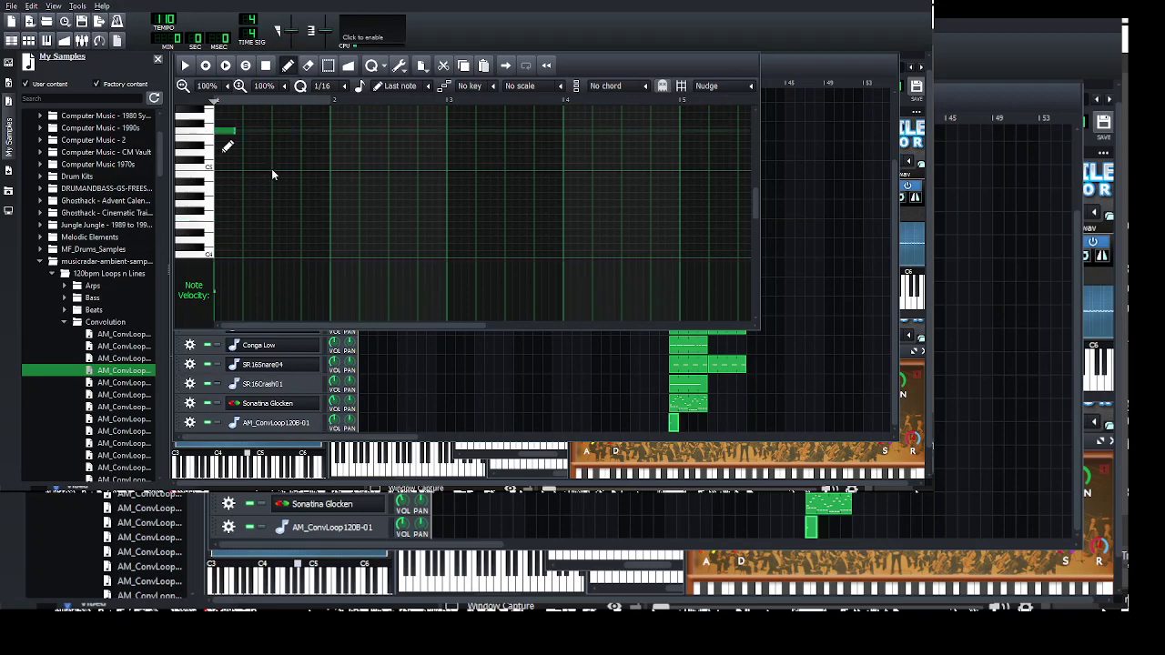
right_click(229, 140)
click(230, 166)
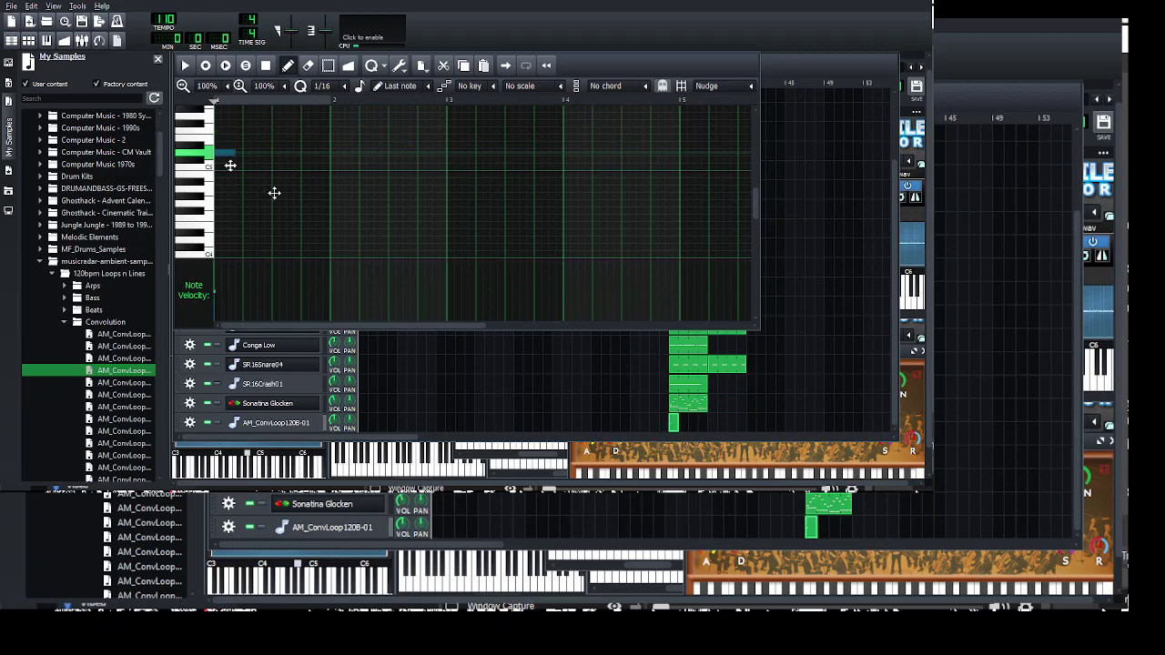
click(313, 174)
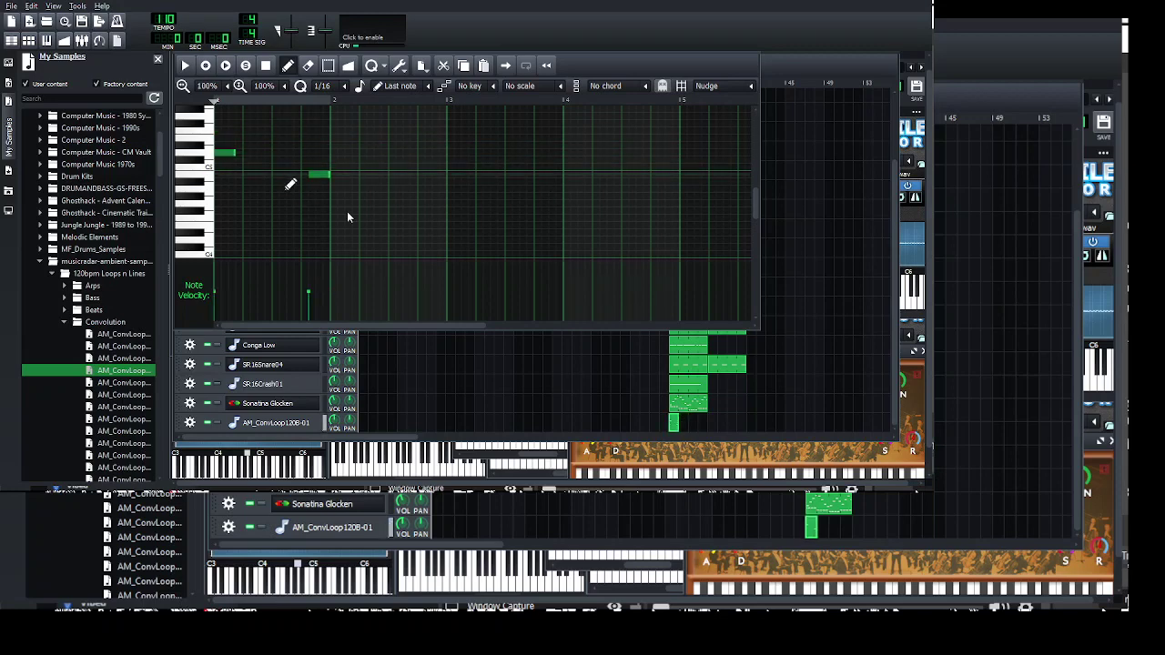
drag(234, 153, 446, 154)
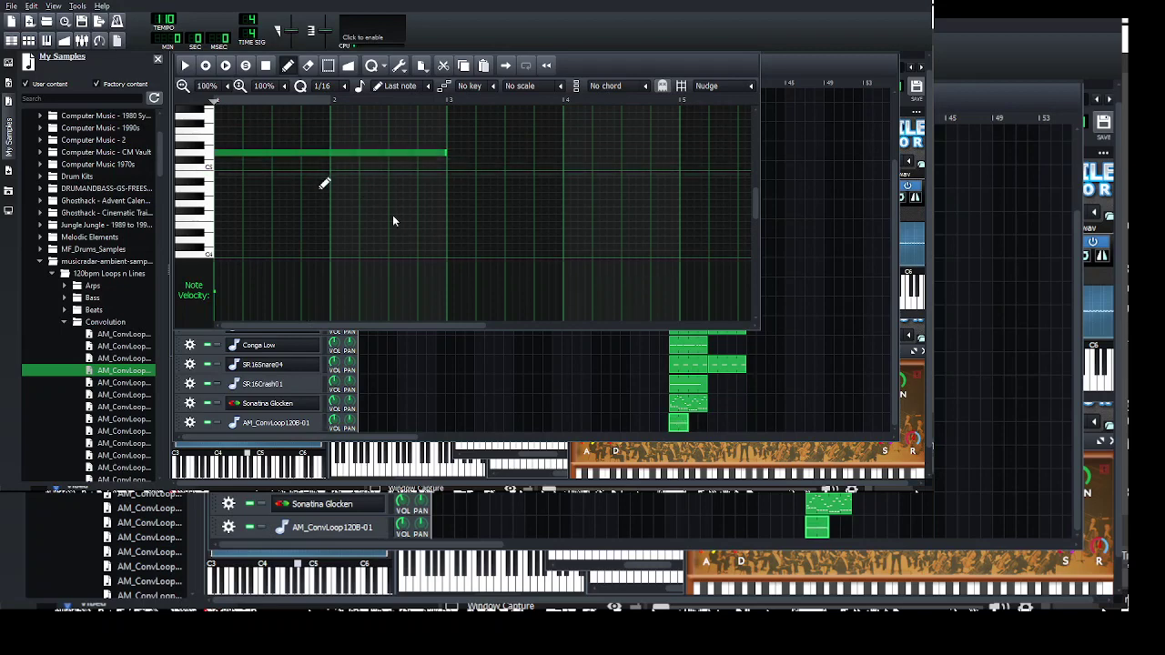
- Audition the loop pattern, check the AM_ConvLoop120B-01 instrument settings, and replay the song from just before bar 33
key(space)
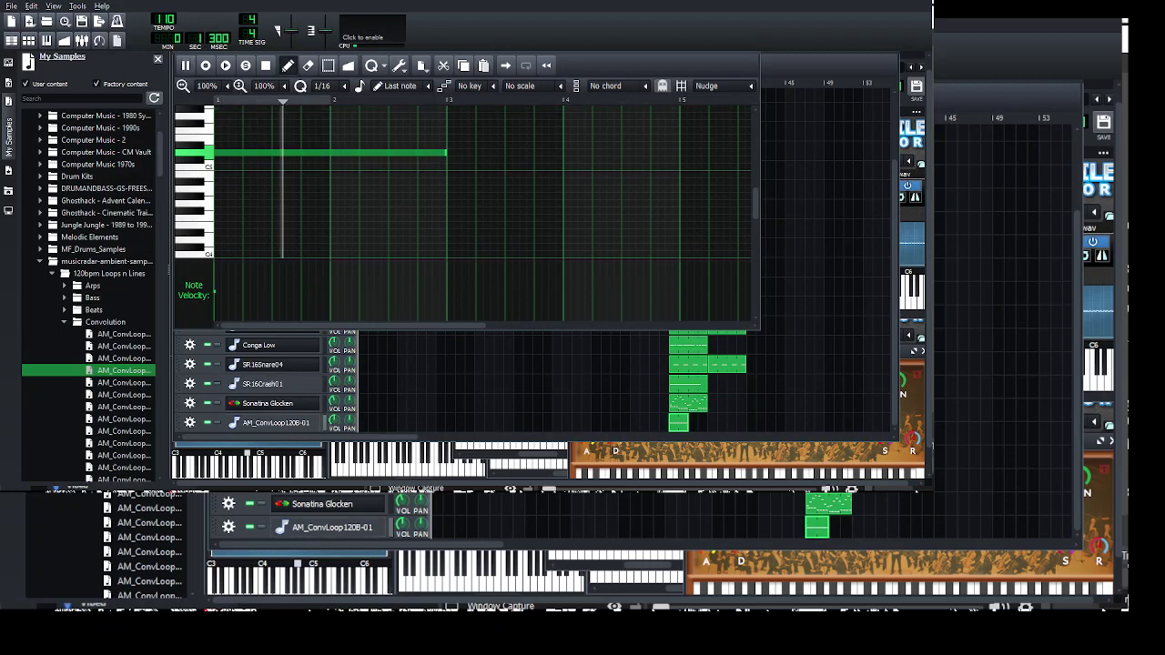
click(276, 422)
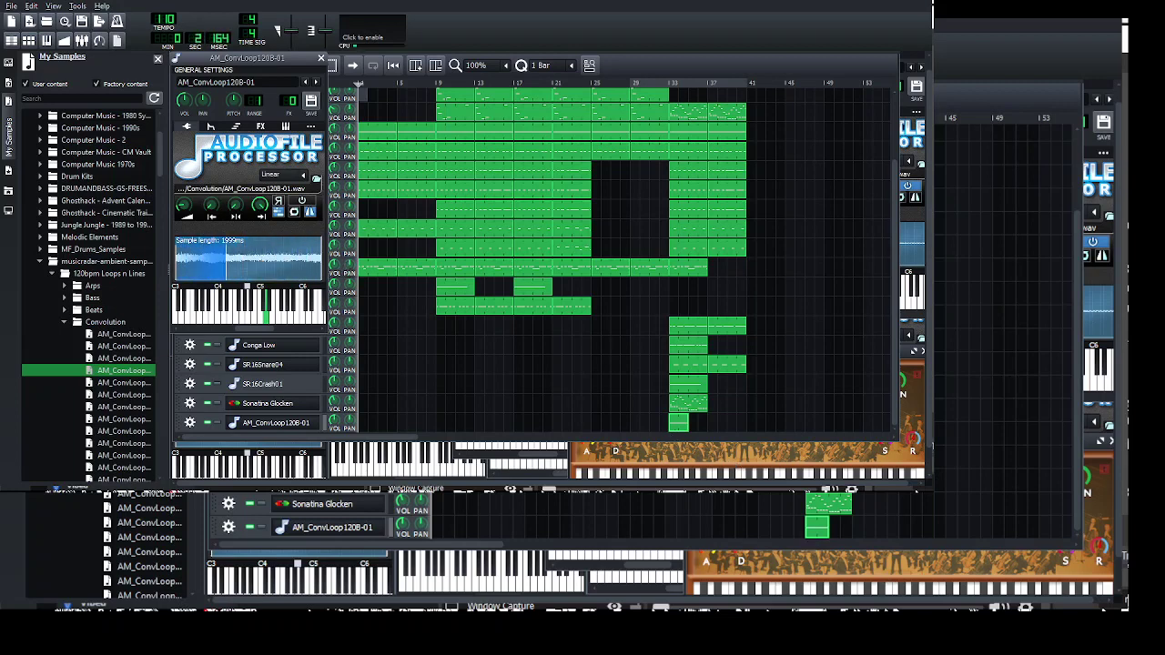
click(804, 113)
click(833, 103)
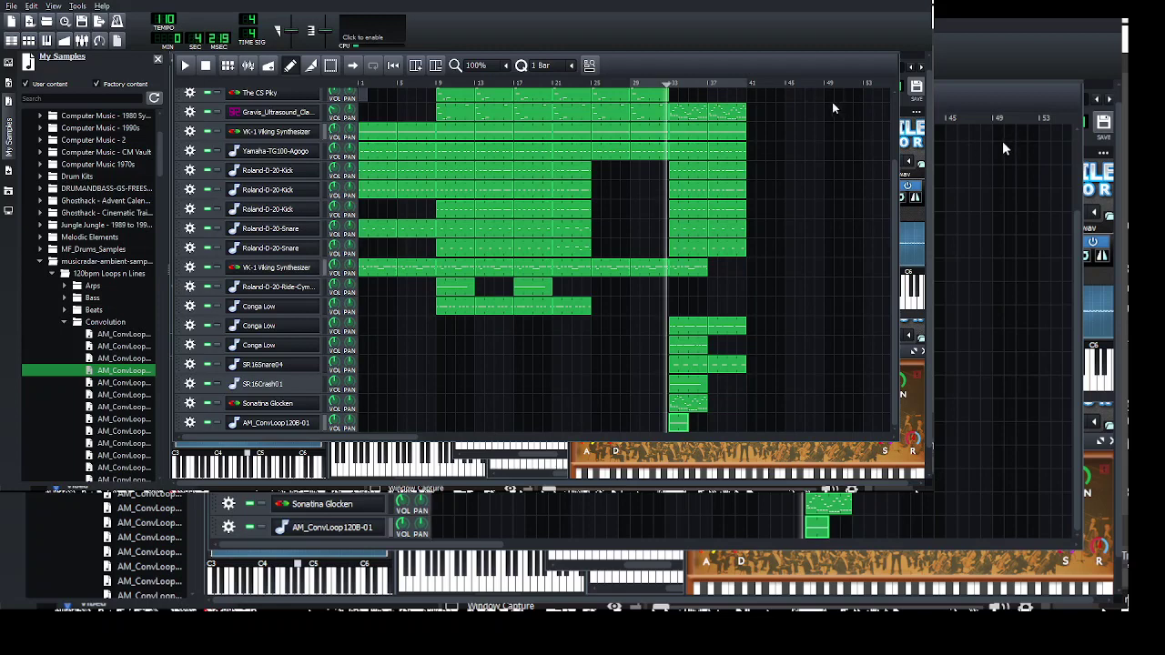
key(space)
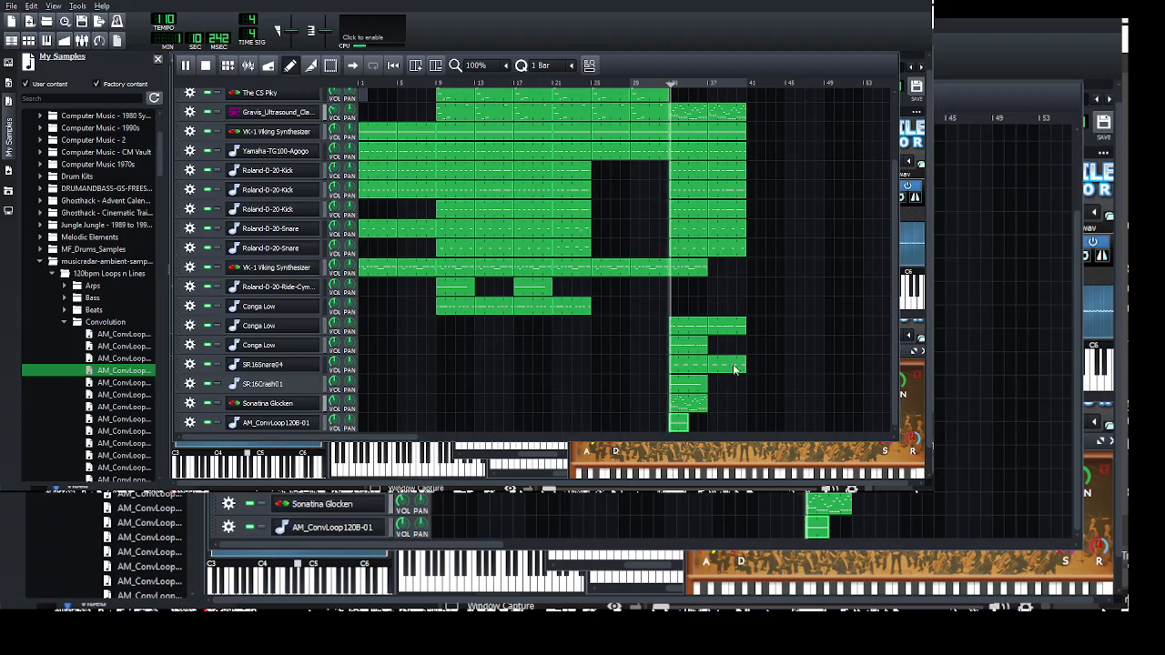
- Move the AM_ConvLoop120B-01 pattern to bar 37, try its two-bar note at C5, and settle on E5
drag(679, 423, 717, 423)
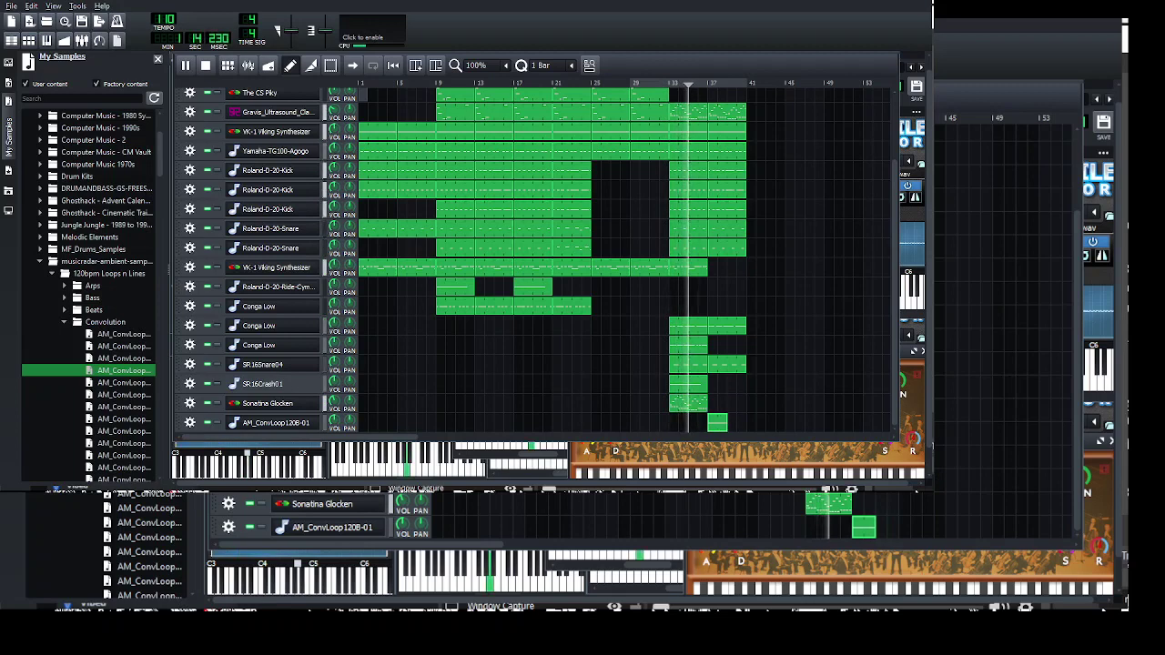
double_click(717, 423)
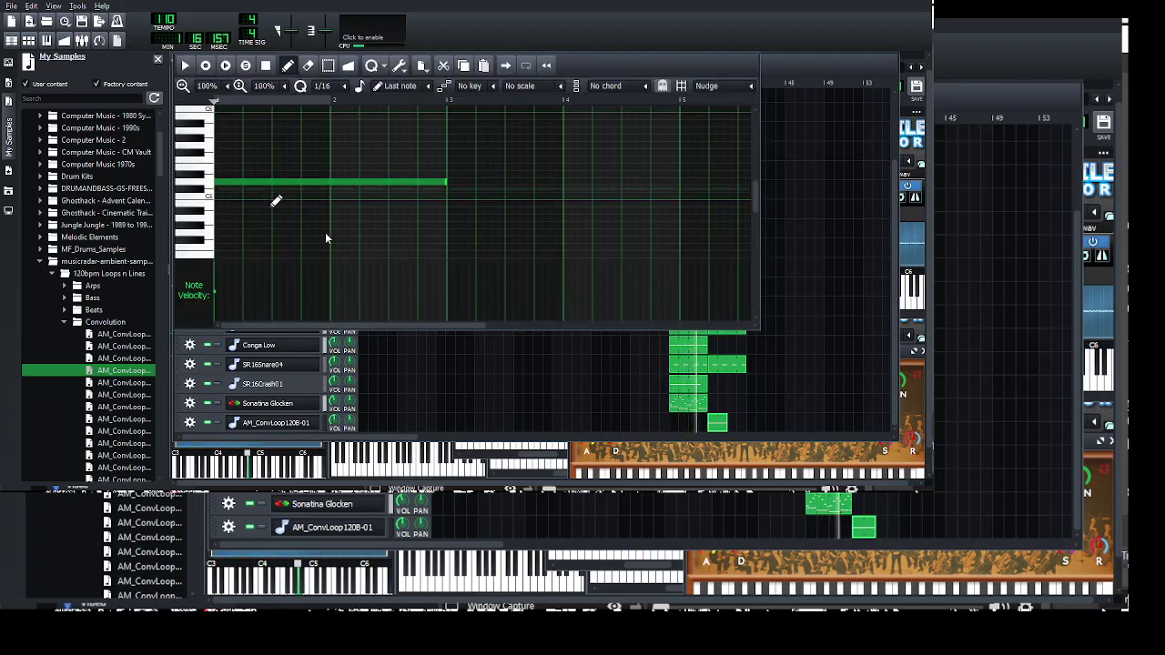
key(ctrl+a)
drag(322, 238, 319, 255)
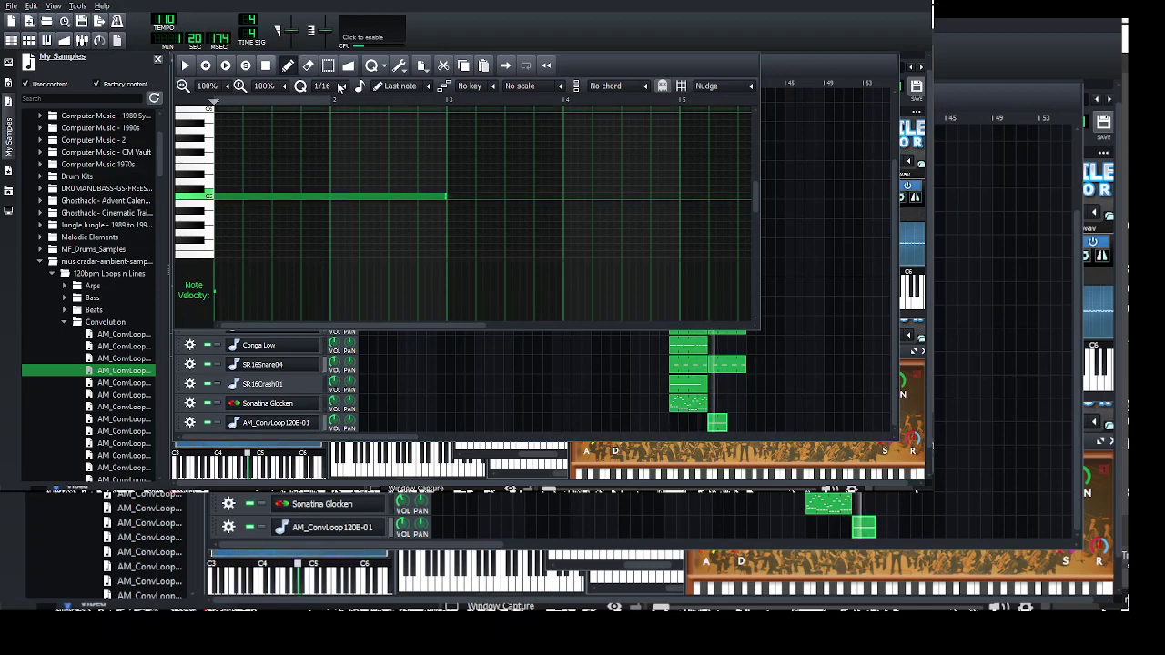
key(space)
mouse_move(247, 200)
mouse_down()
mouse_move(247, 127)
mouse_move(245, 178)
mouse_up()
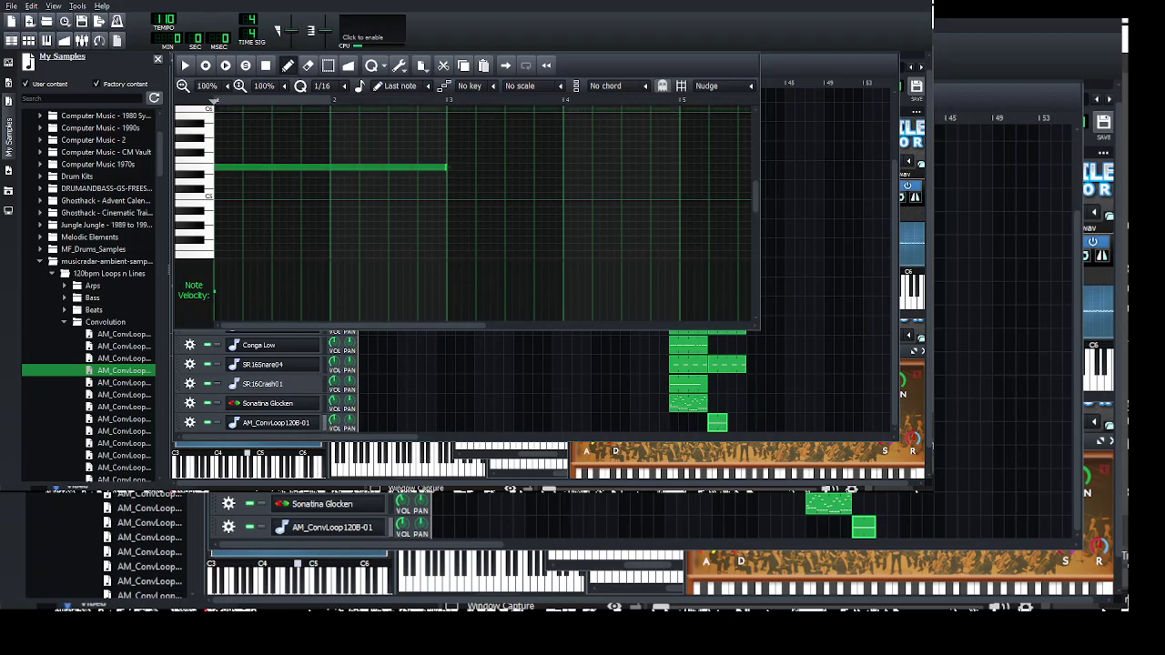
- Replay the song from just before bar 37 to hear the convolution loop, then stop playback and mute that track
click(751, 55)
key(space)
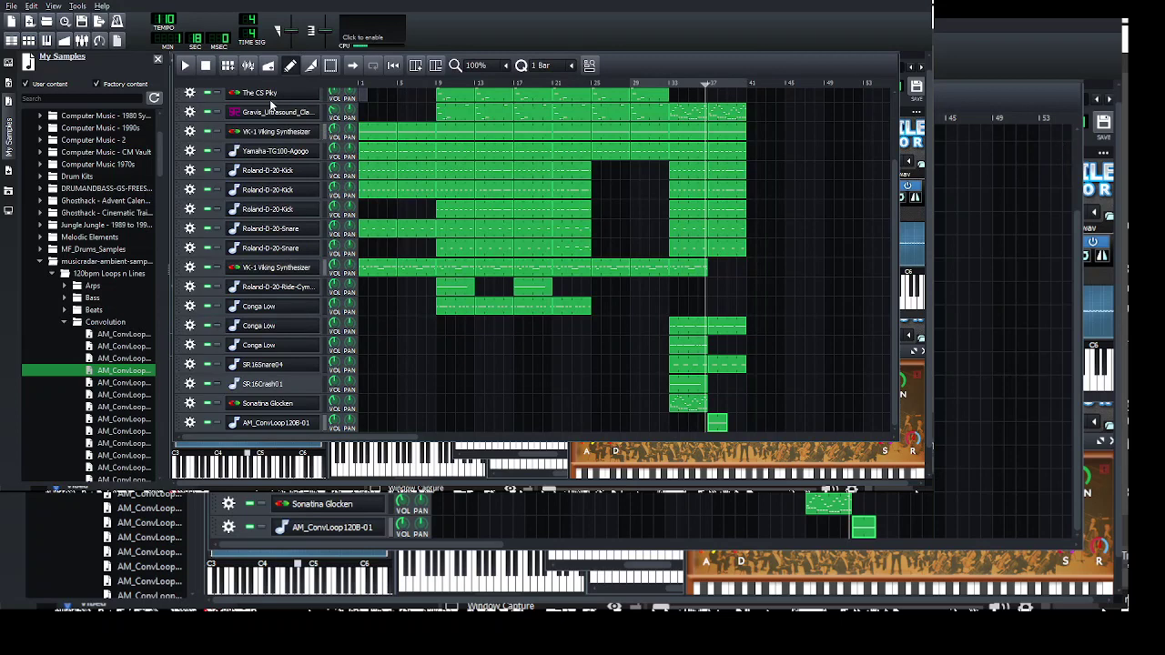
key(space)
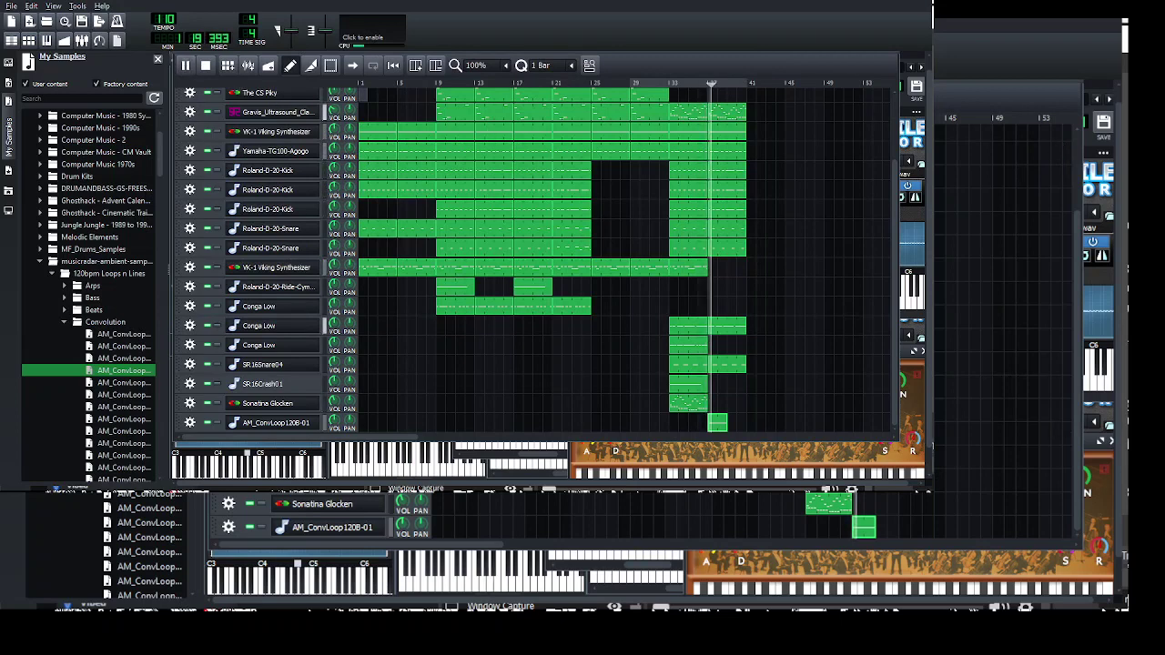
key(F7)
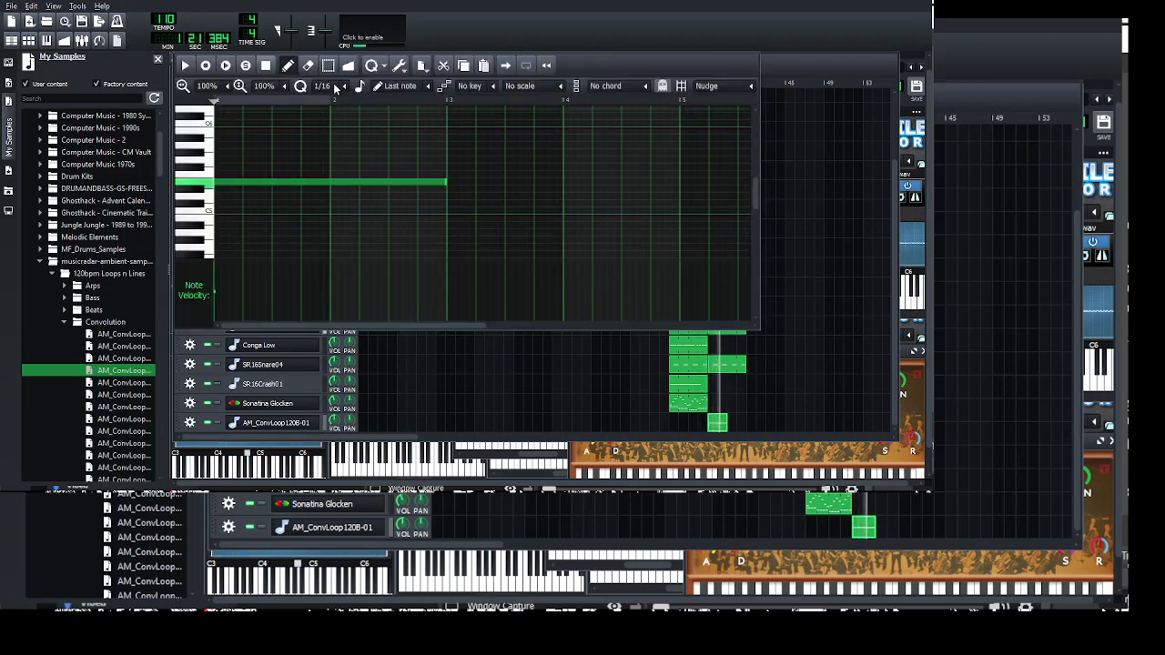
key(F7)
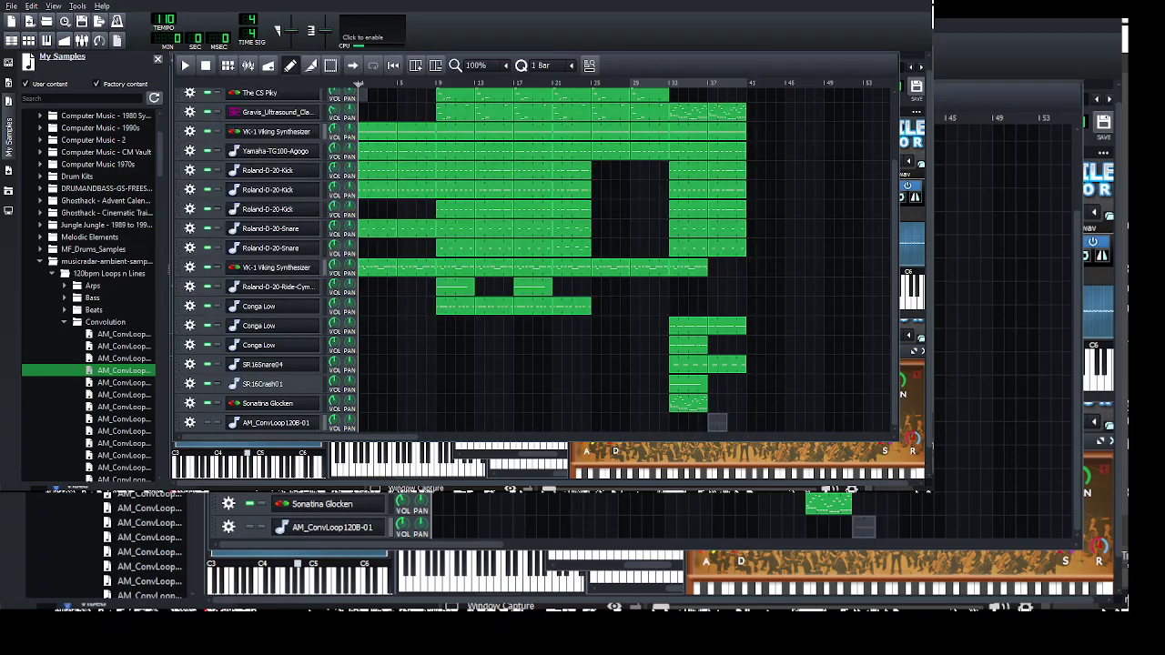
- Close the musicradar ambient folder and preview a Moog Double Decker sample in the Computer Music - CM Vault folder
scroll(476, 451, down, 1)
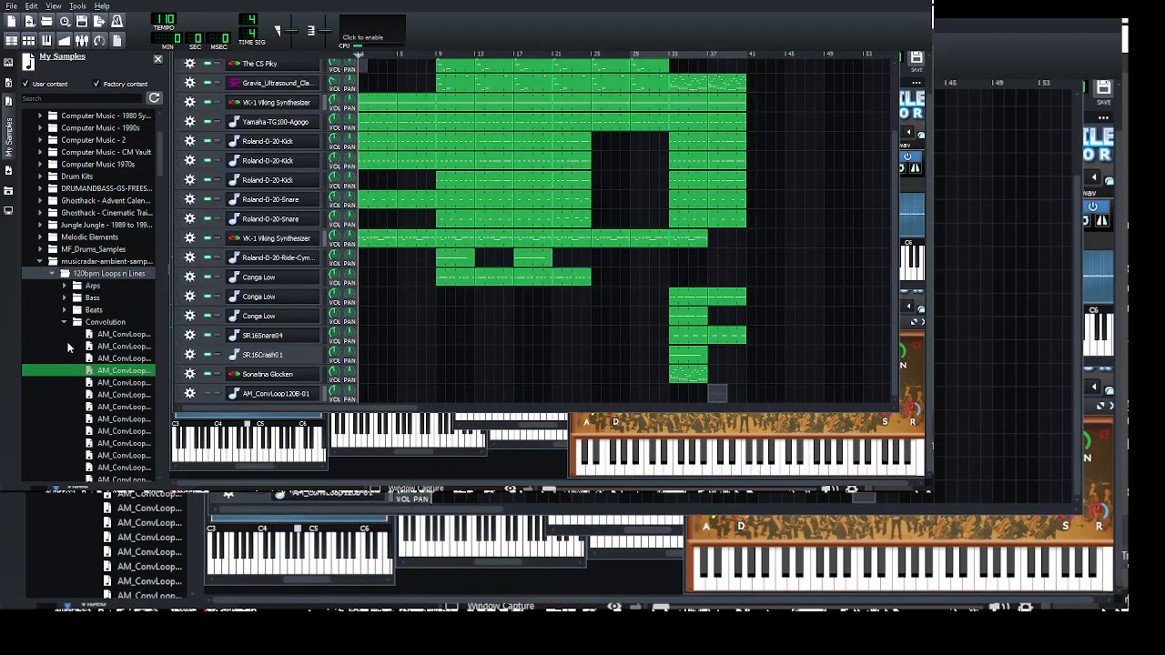
click(40, 261)
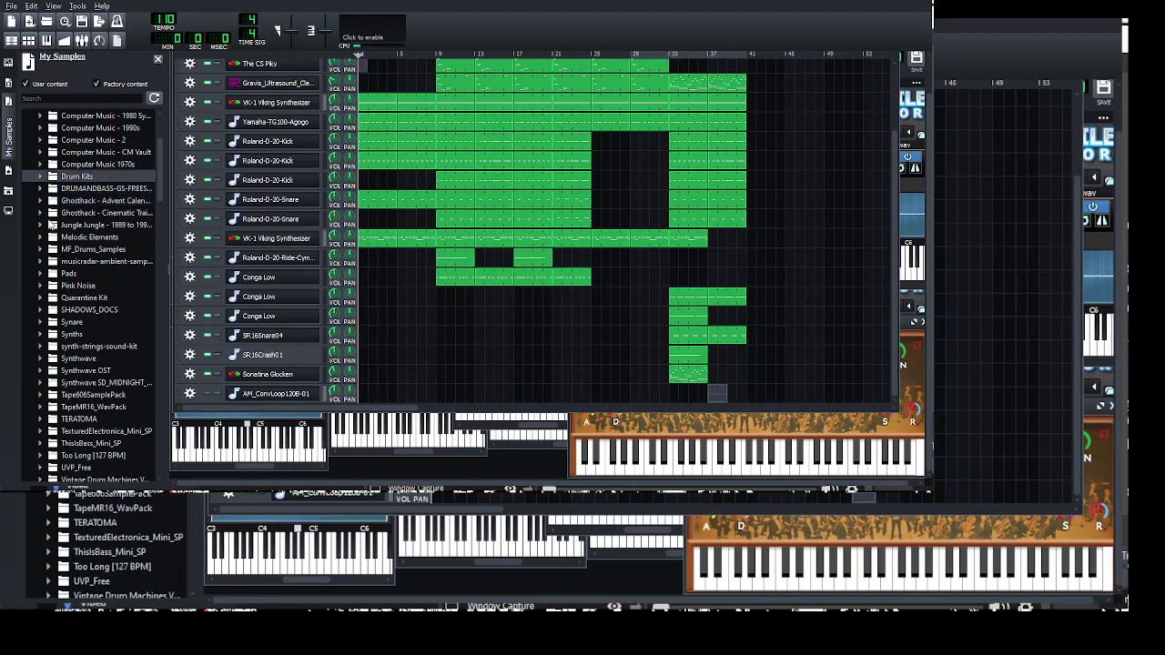
click(52, 152)
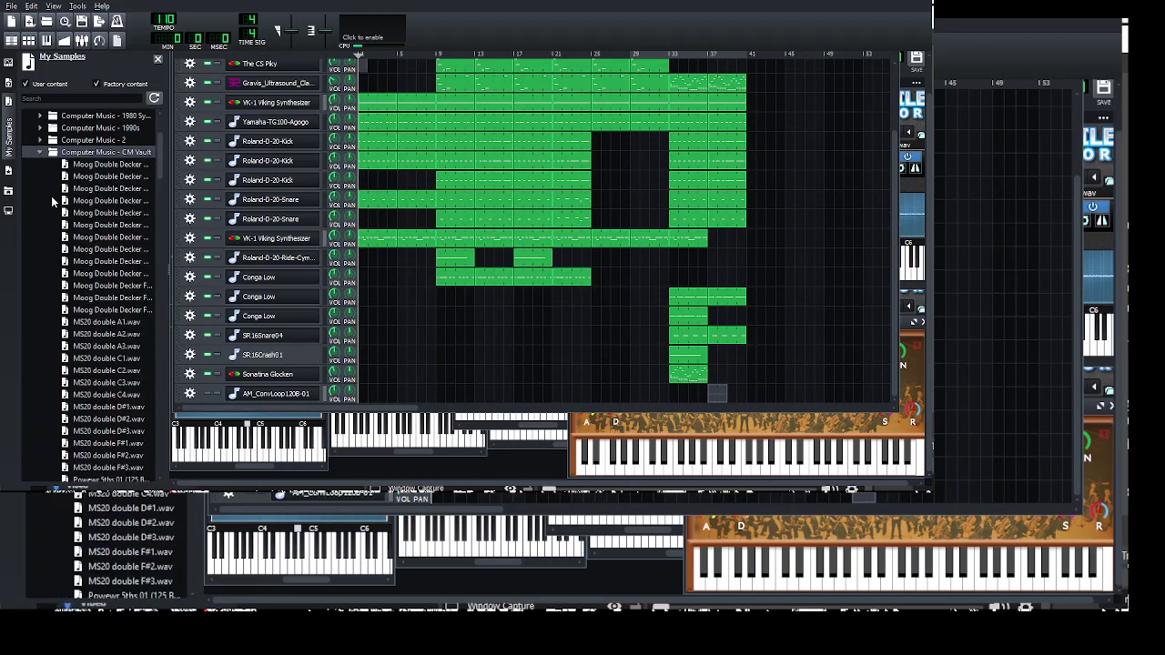
click(95, 236)
scroll(145, 287, down, 15)
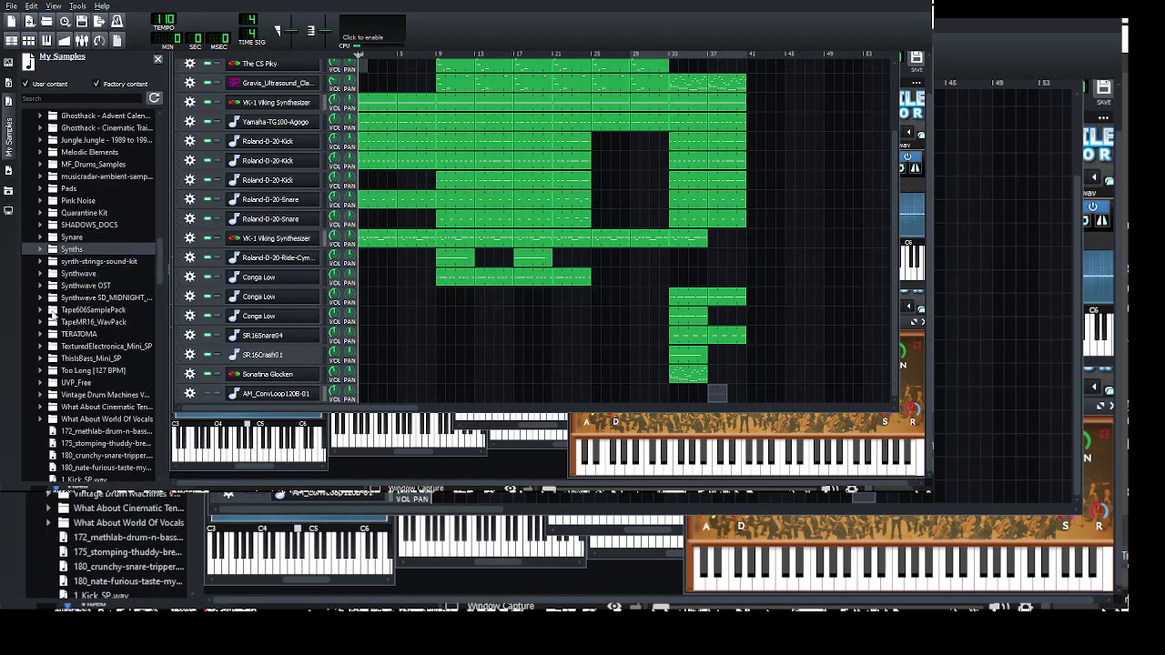
- Preview string samples up to StringC2.mp3 in the Synth Strings Sound Kit and the first organ samples in its RaveOrgan folder
click(40, 261)
key(Right)
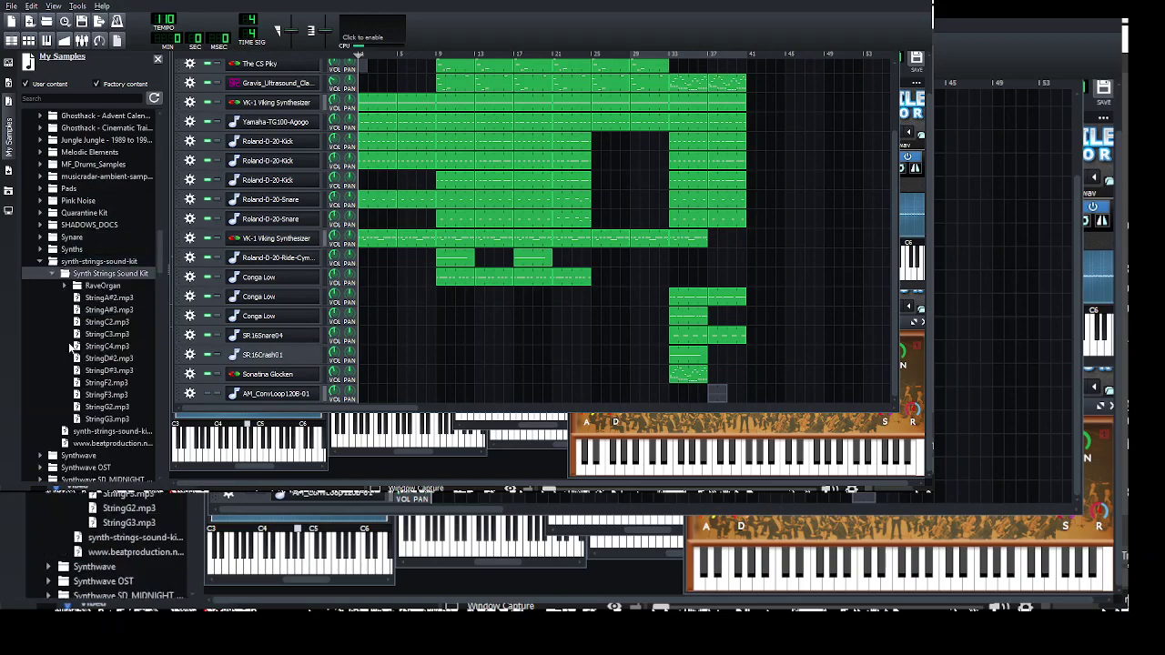
key(Down)
key(Down)
key(Down)
key(Down)
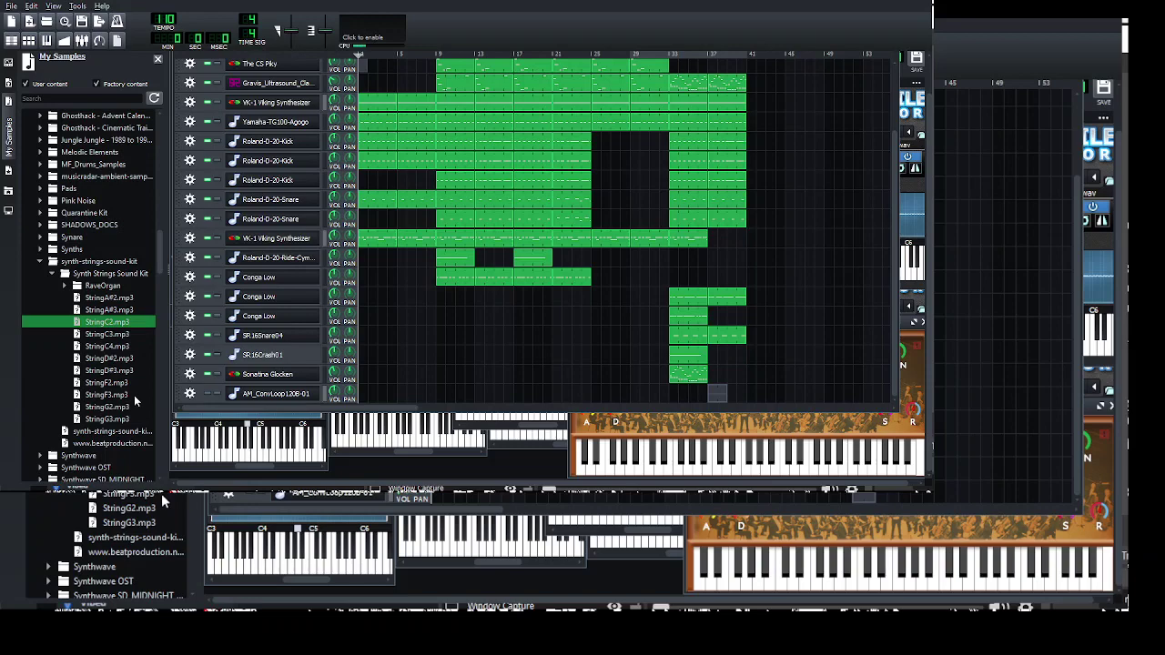
key(Up)
key(Up)
key(Up)
key(Right)
key(Down)
key(Down)
key(Down)
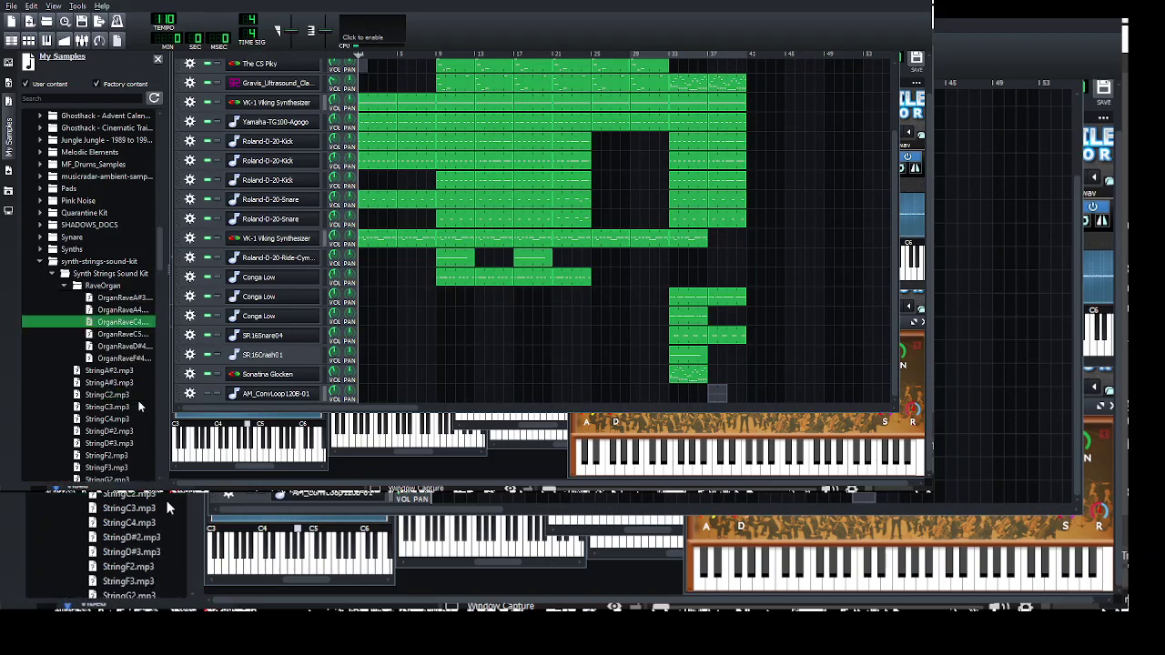
- Preview the clap, cymbal and full drum loops in the Too Long [127 BPM] folder and open the Vintage Drum Machines folder
scroll(139, 406, down, 9)
key(Up)
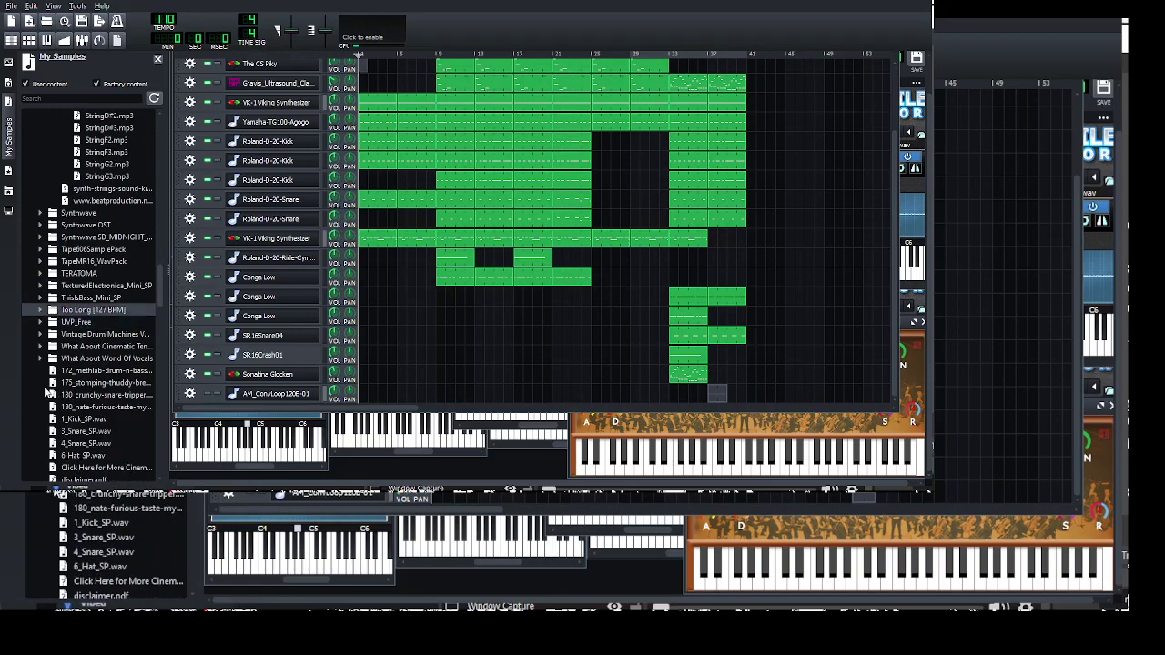
key(Right)
key(Down)
key(Down)
key(Down)
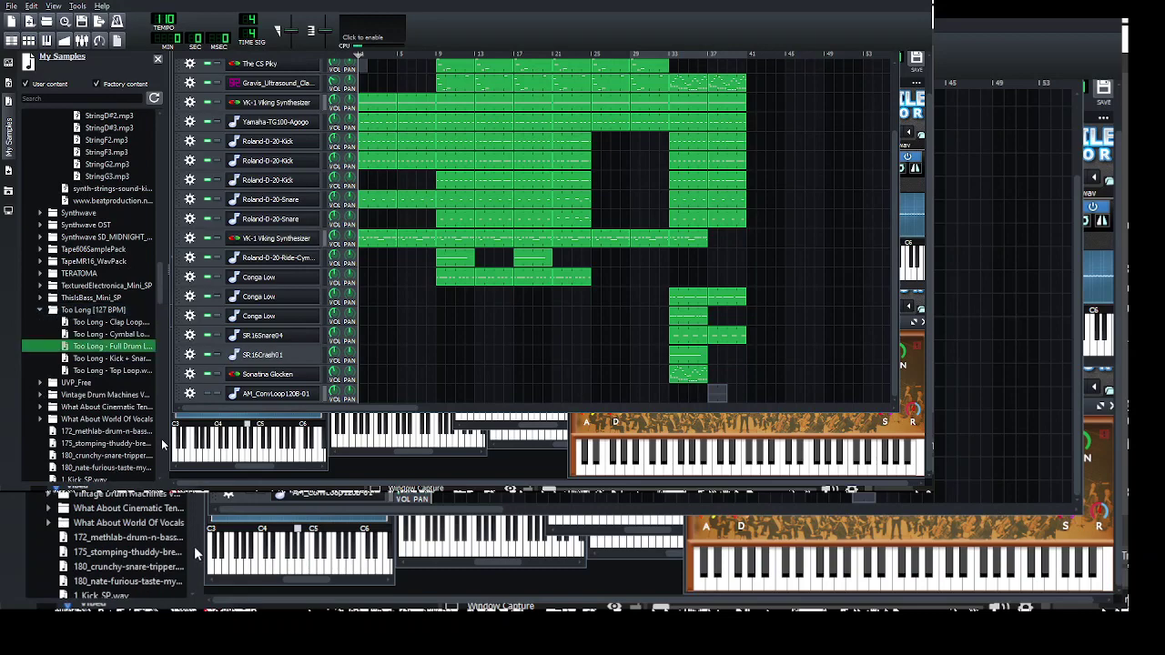
click(40, 395)
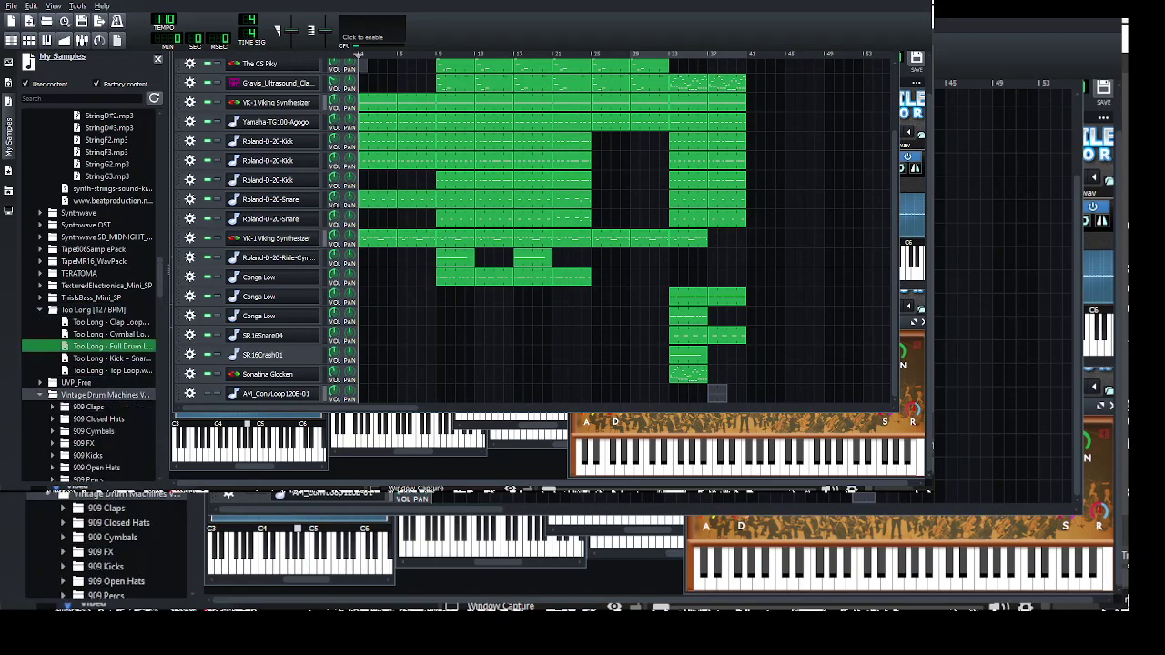
- Preview the open hat samples in the 909 Open Hats folder, including Hit, Snakes, Launch and Bands
scroll(55, 395, down, 5)
click(53, 297)
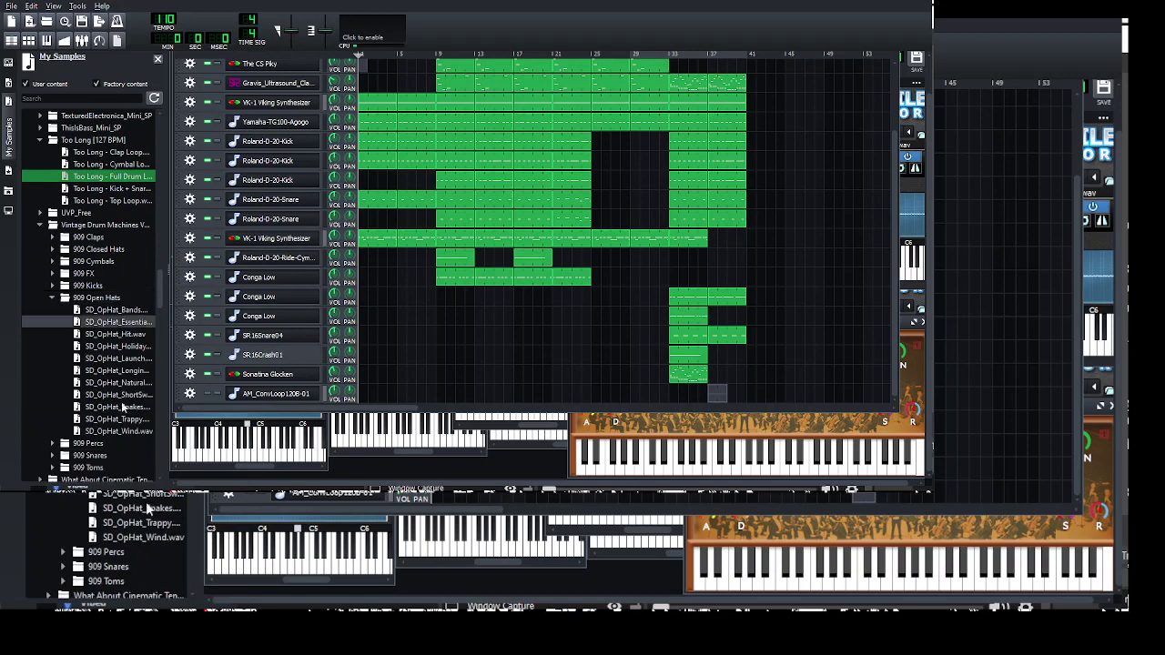
click(120, 335)
click(118, 407)
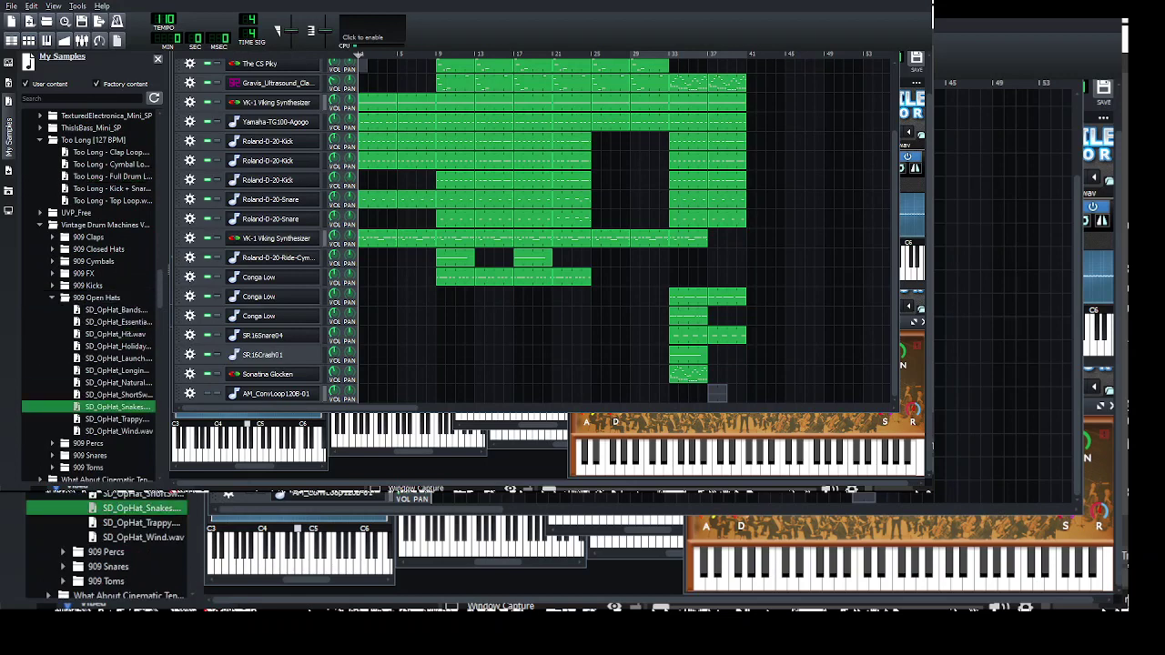
click(112, 371)
key(Up)
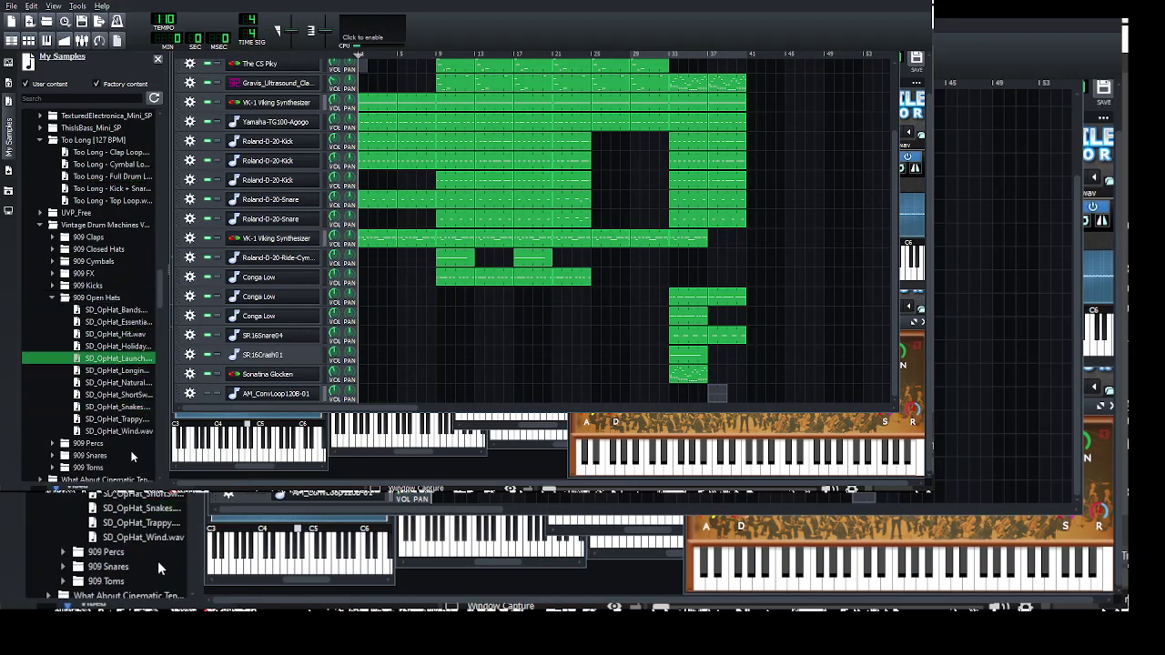
key(Up)
key(Up)
key(Up)
key(Up)
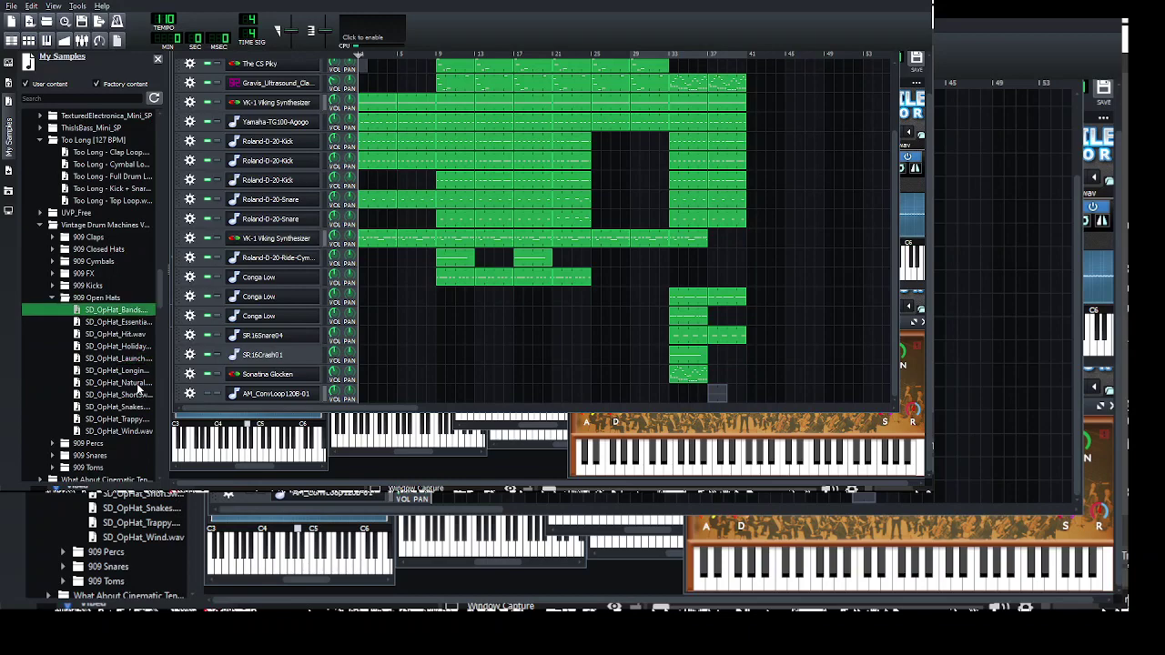
- Open the 909 Percs folder and preview its Clav samples and the RimKnock sample
scroll(136, 383, down, 5)
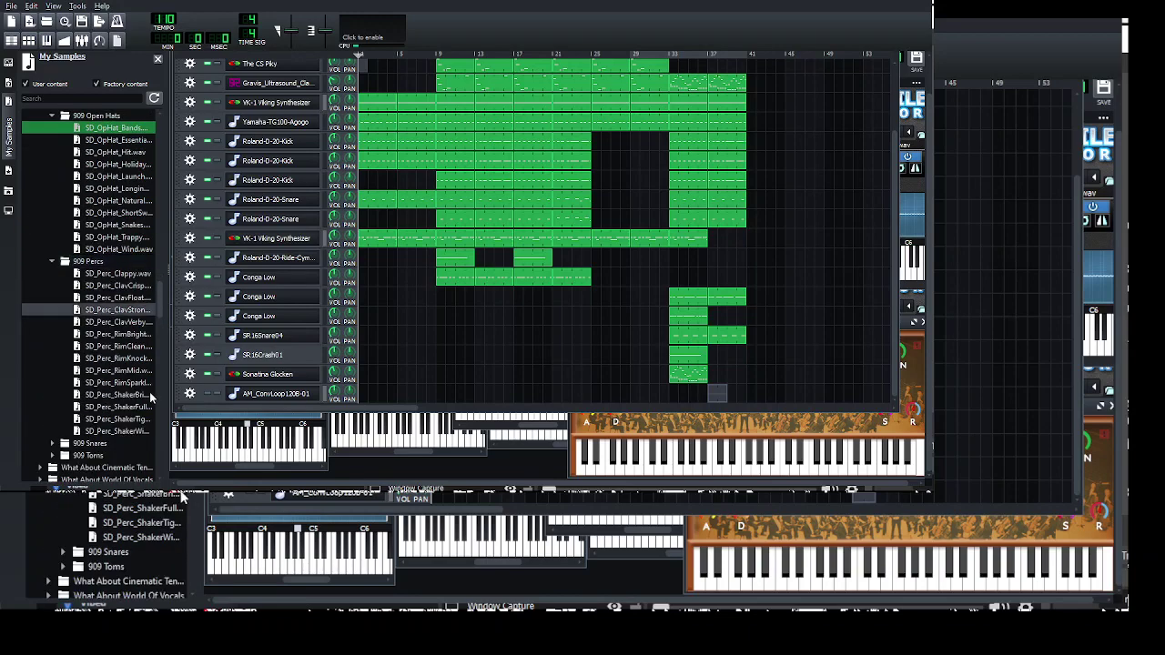
click(121, 311)
click(129, 358)
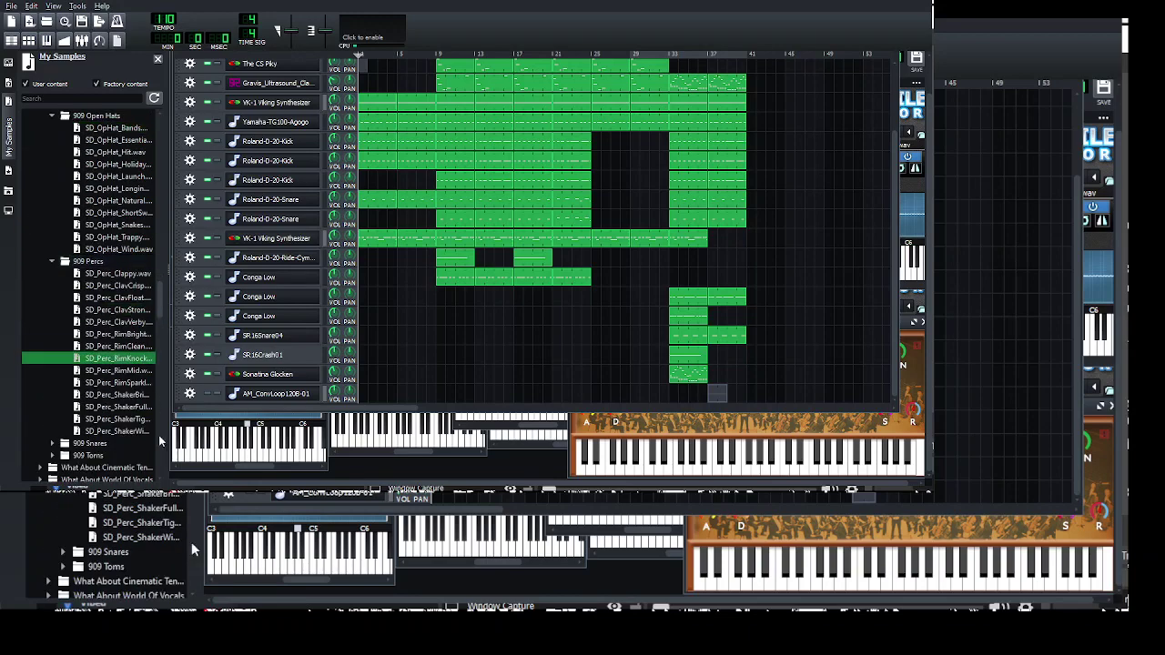
click(125, 311)
key(Down)
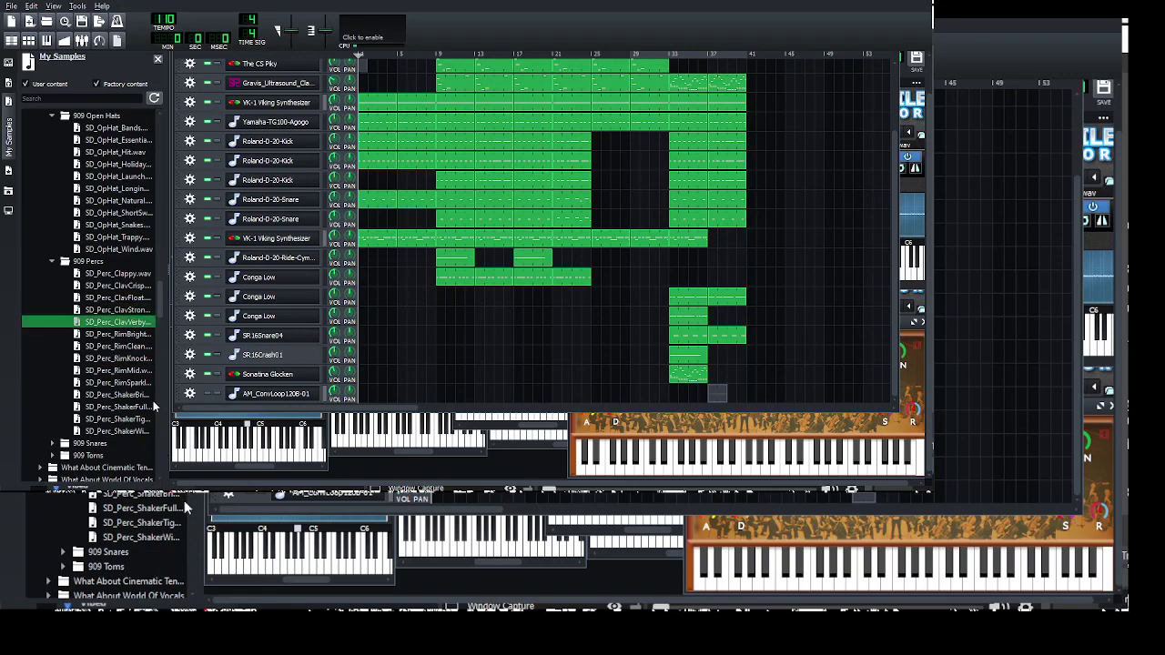
key(Up)
key(Up)
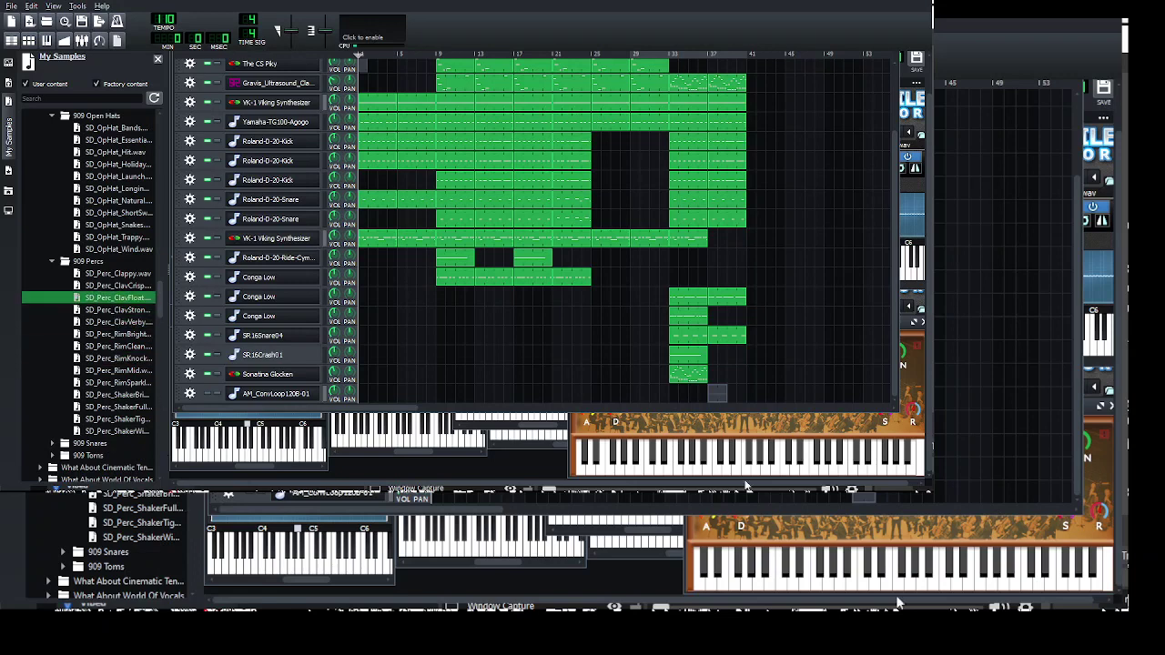
key(Down)
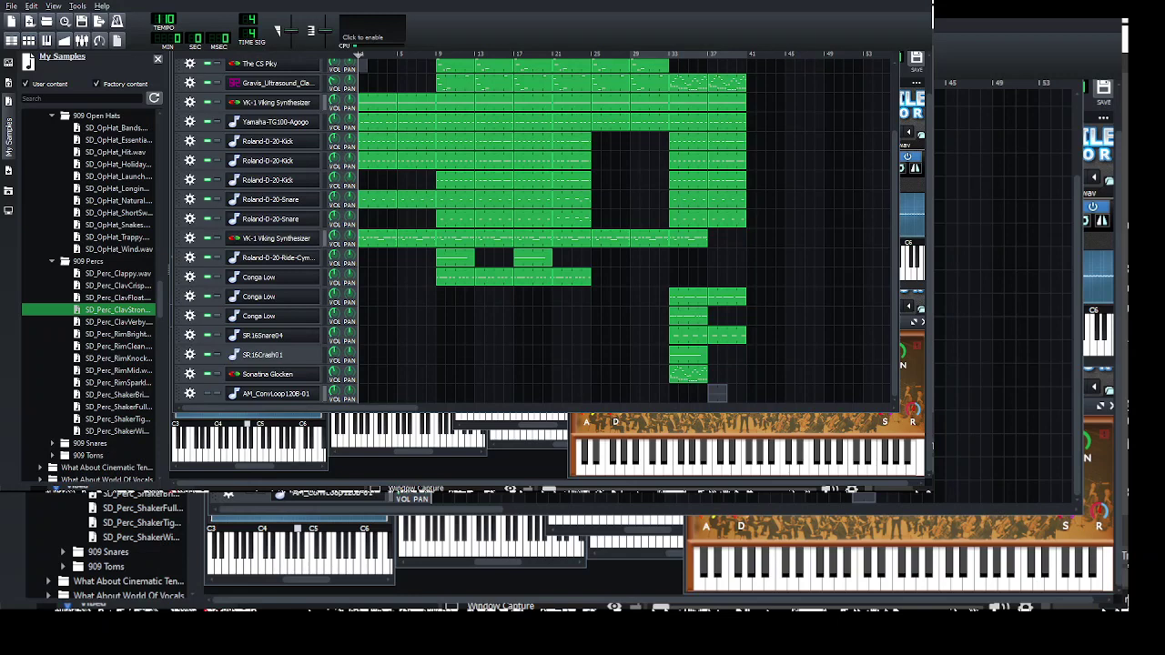
- Preview the RimClean and ShakerBright samples in 909 Percs and add SD_Perc_ShakerBright as a new track
scroll(91, 273, up, 3)
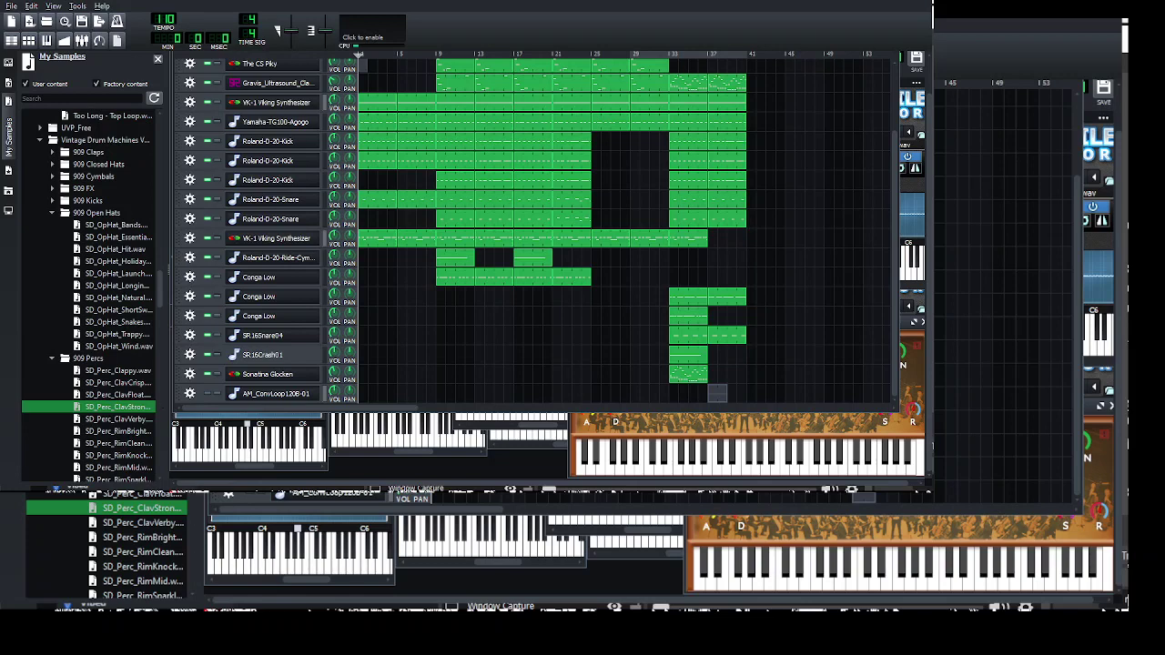
click(117, 443)
scroll(100, 364, down, 6)
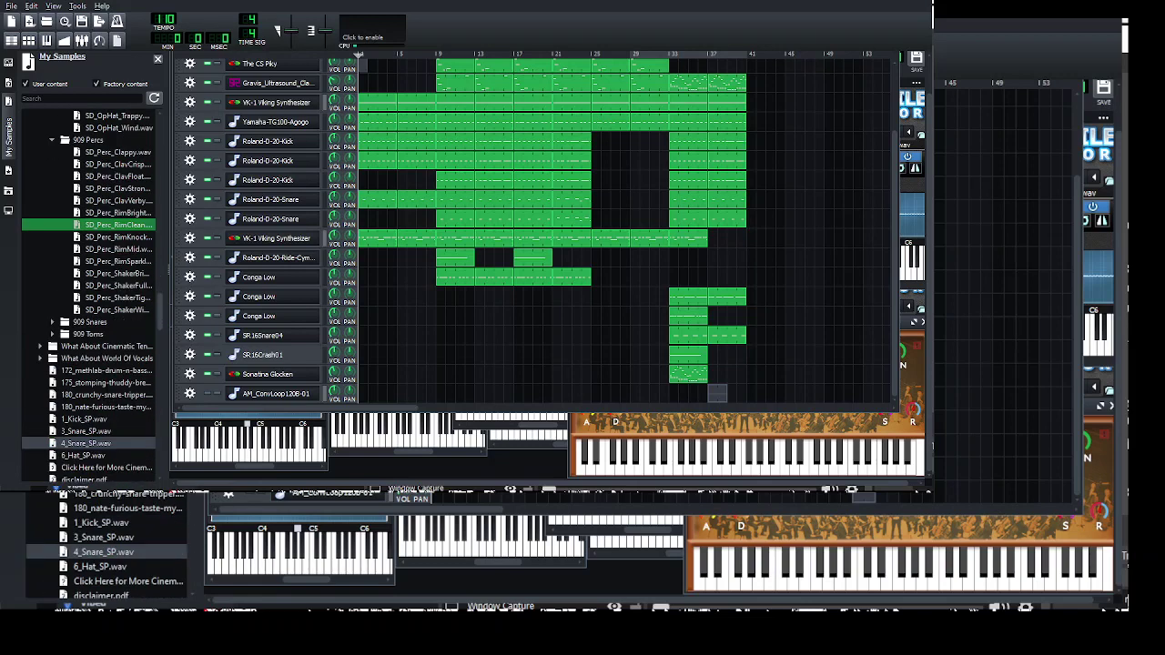
click(117, 273)
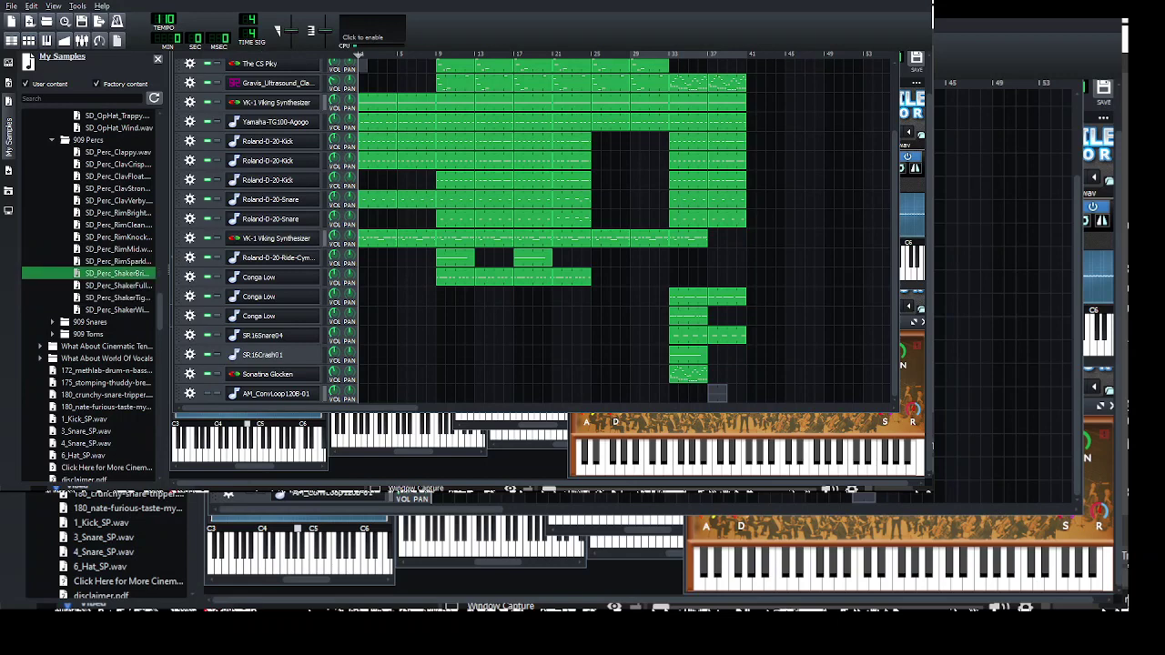
scroll(275, 355, down, 1)
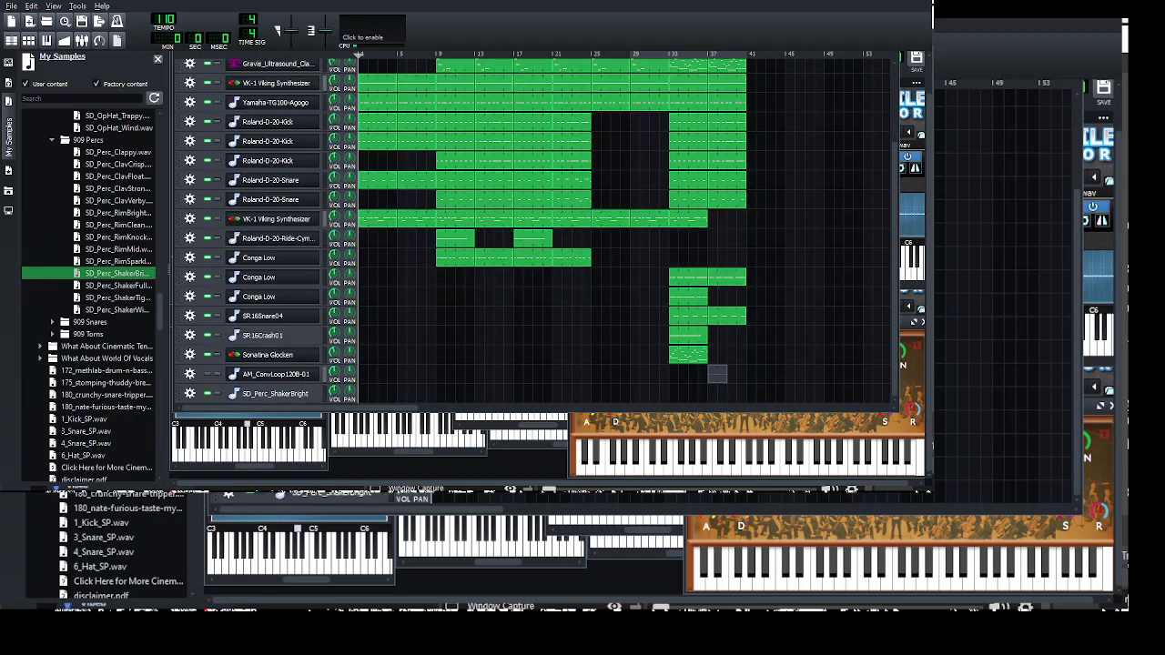
- Create a clip at bar 33 on the SD_Perc_ShakerBright track and enter eleven short A4 notes across its four bars
click(673, 393)
double_click(674, 393)
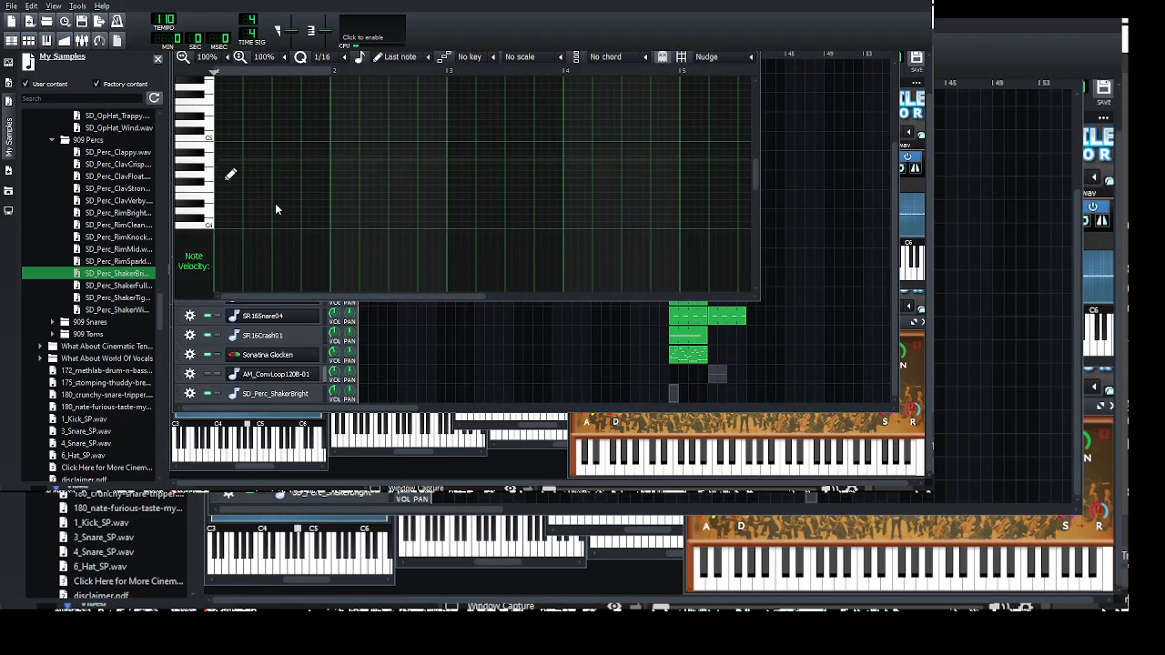
click(230, 173)
mouse_move(452, 166)
mouse_down()
mouse_move(239, 167)
mouse_move(276, 173)
mouse_up()
click(258, 164)
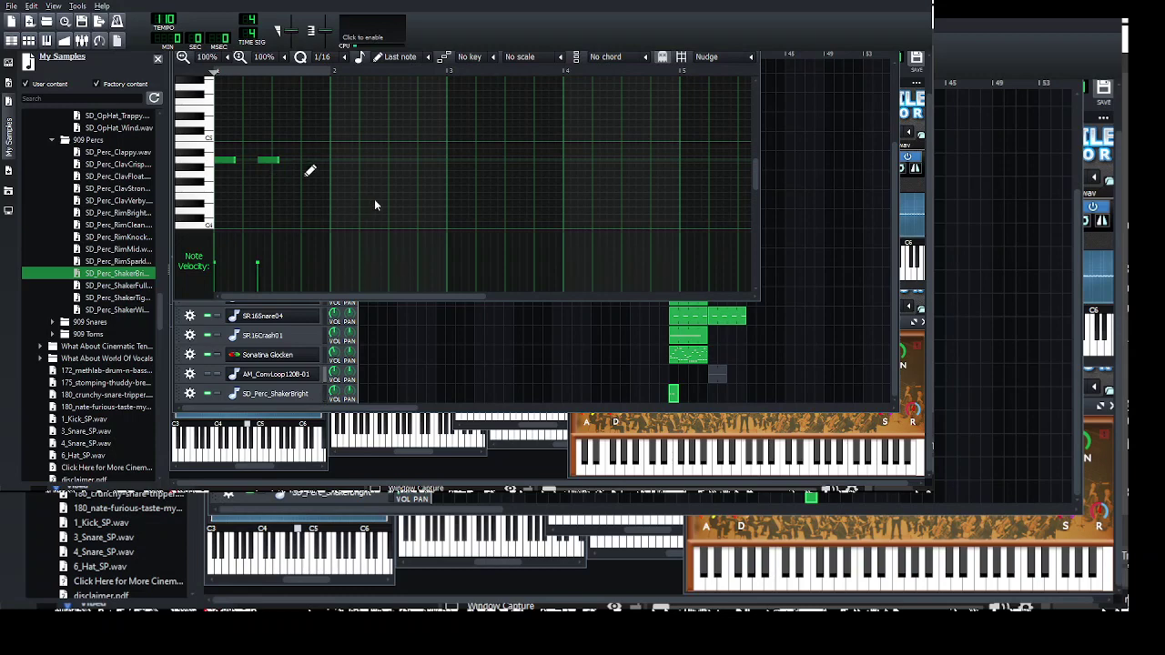
click(311, 167)
click(355, 164)
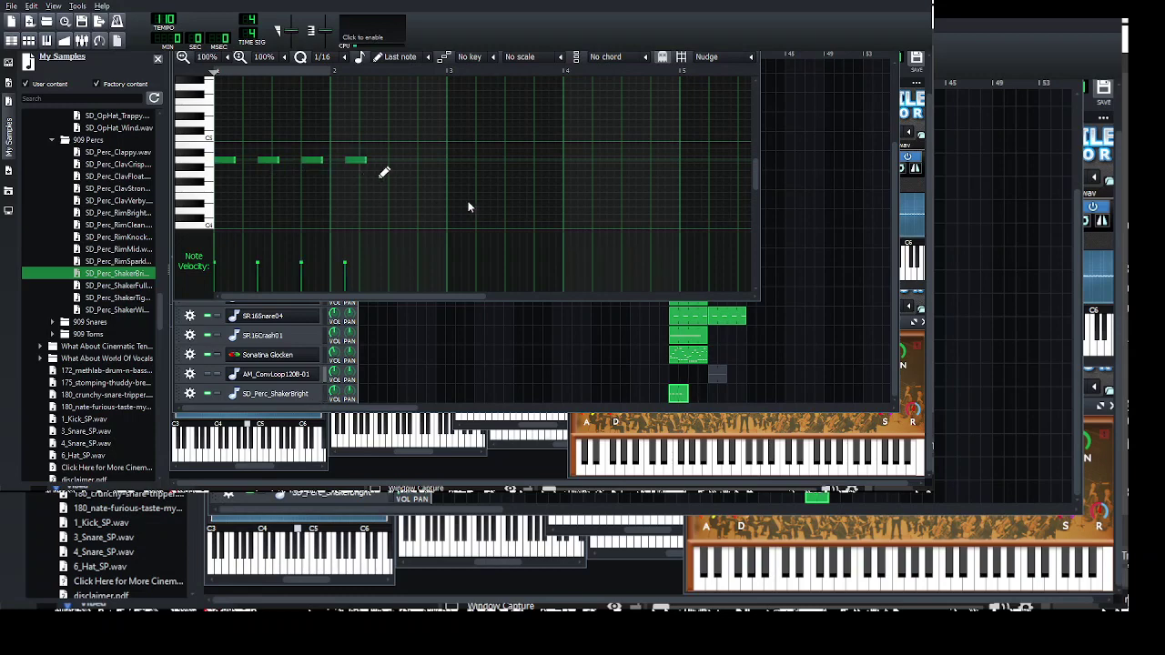
click(400, 168)
click(455, 168)
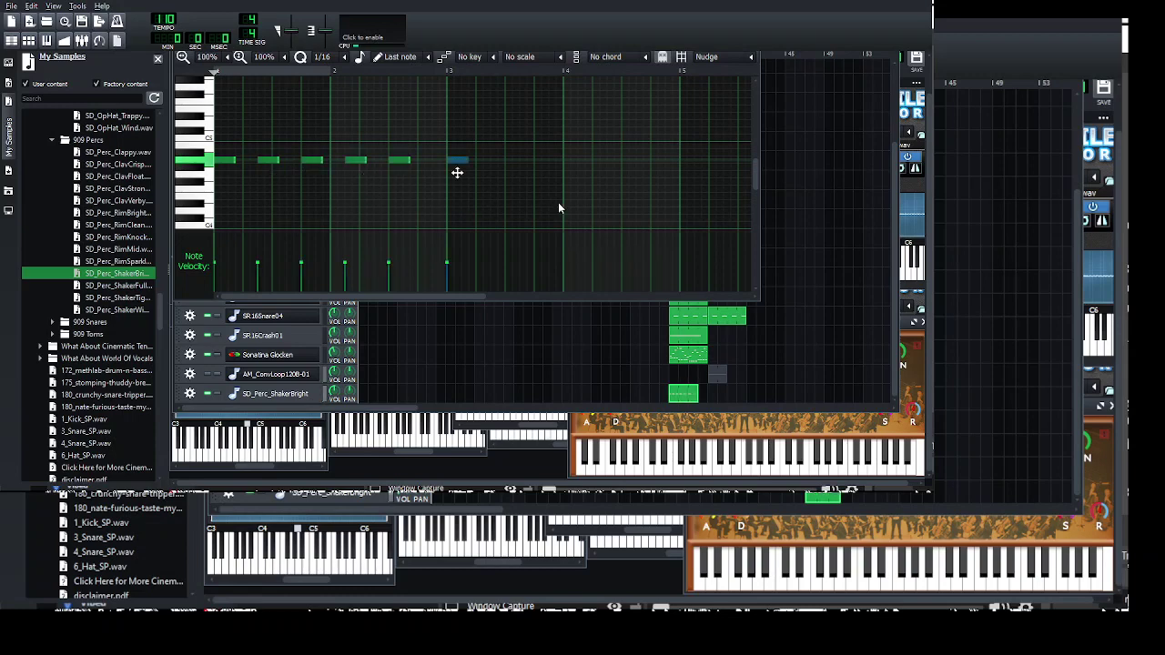
click(501, 164)
click(544, 163)
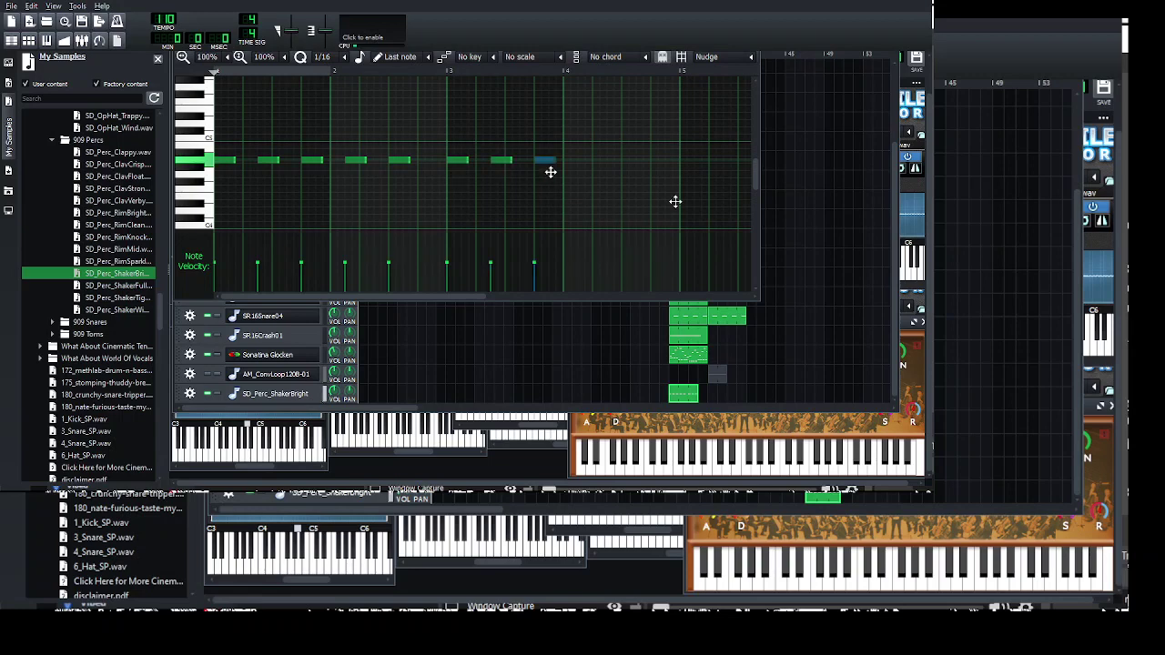
click(574, 164)
click(618, 164)
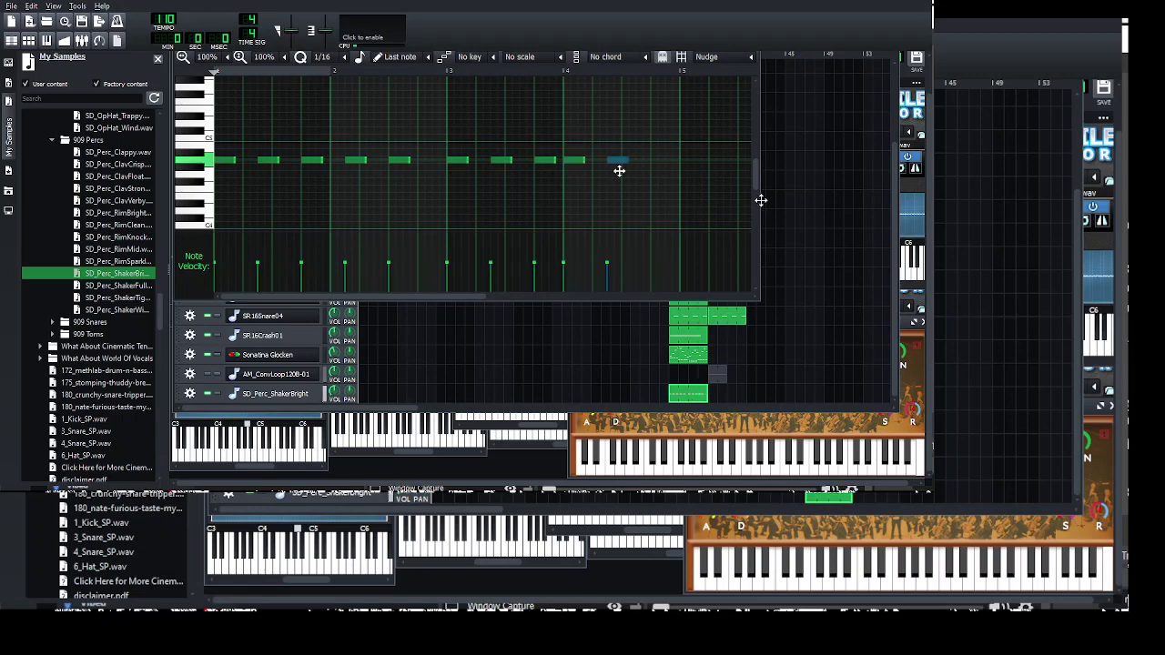
click(662, 162)
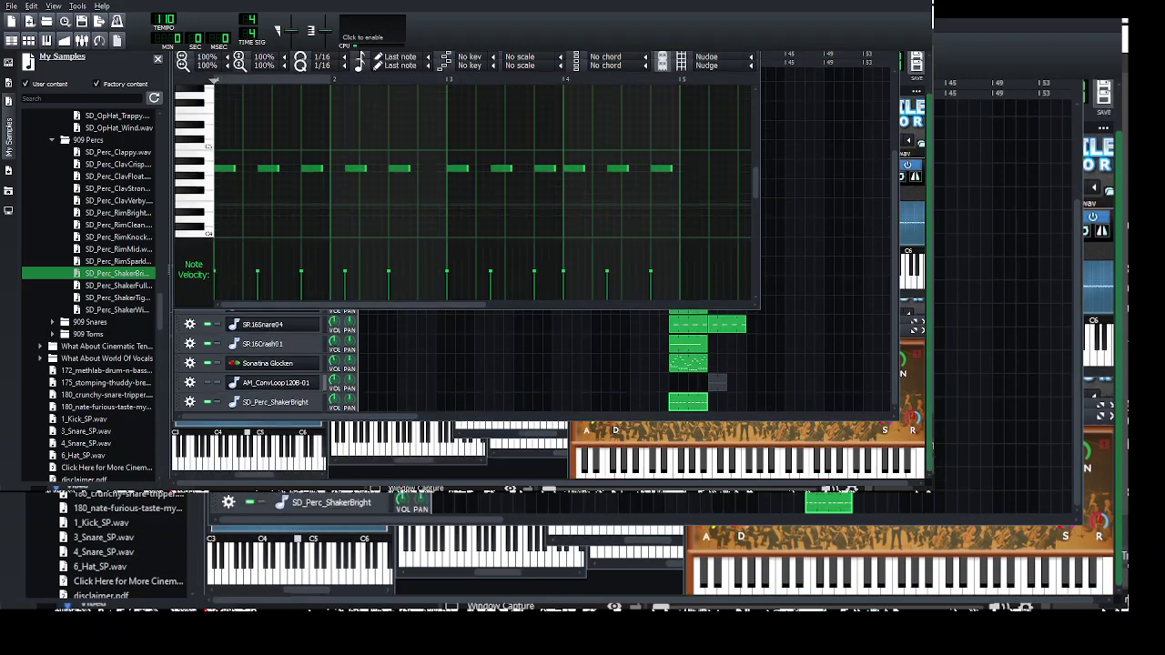
- Play the shaker pattern and add three extra A4 notes in its second bar while it loops
key(space)
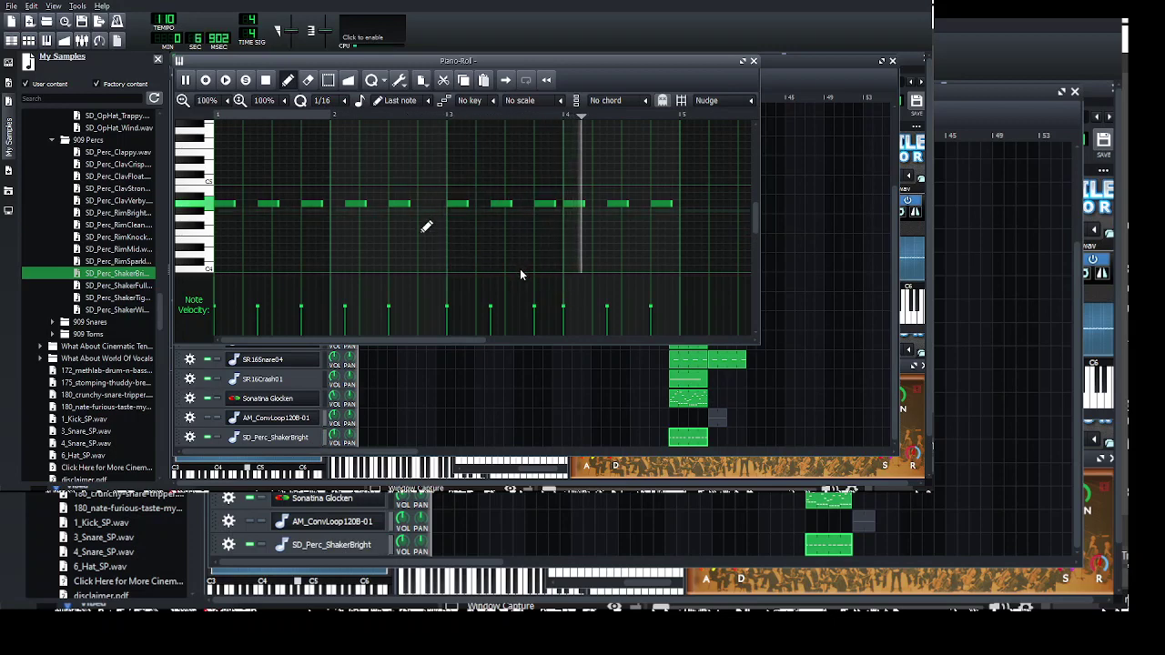
click(335, 205)
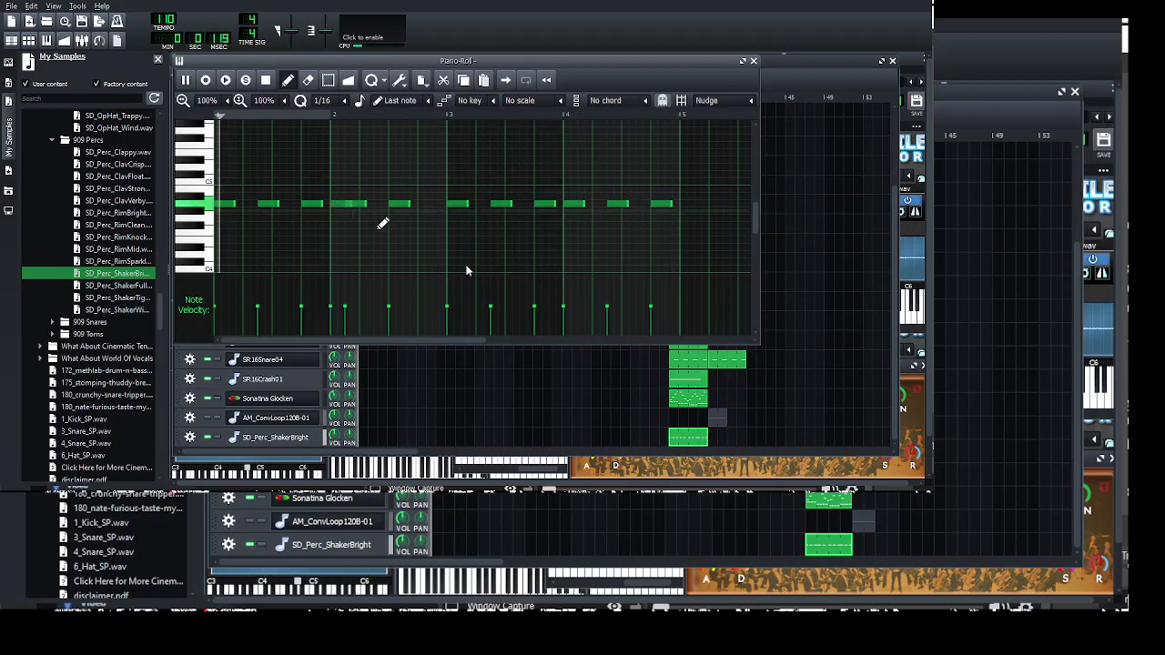
click(378, 204)
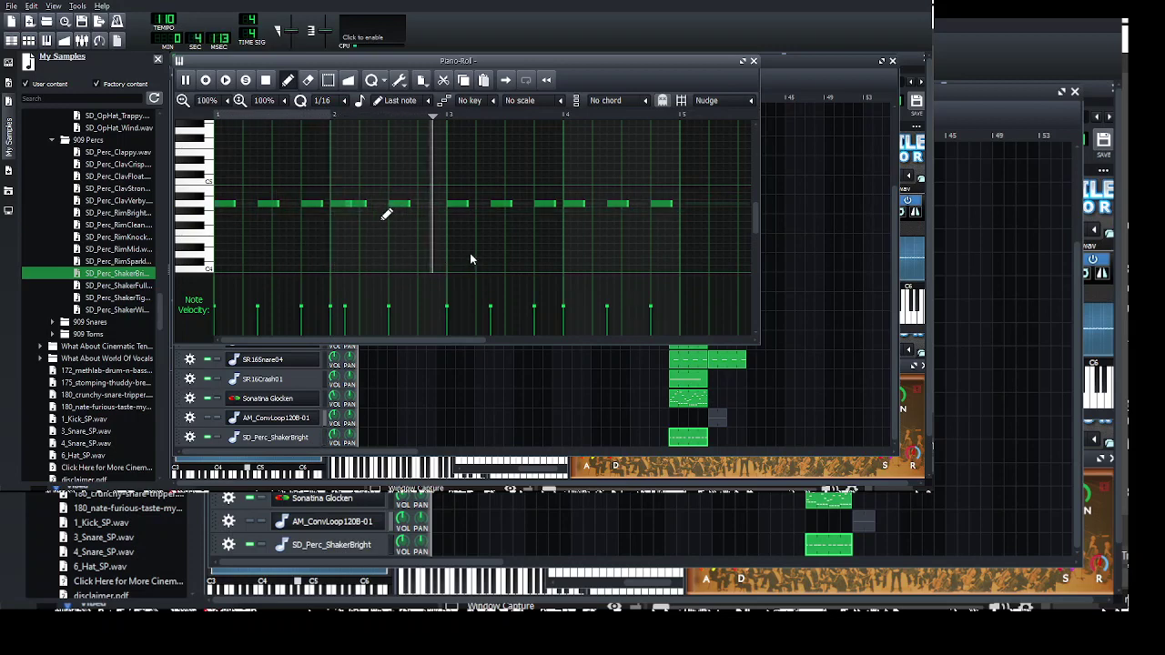
click(437, 204)
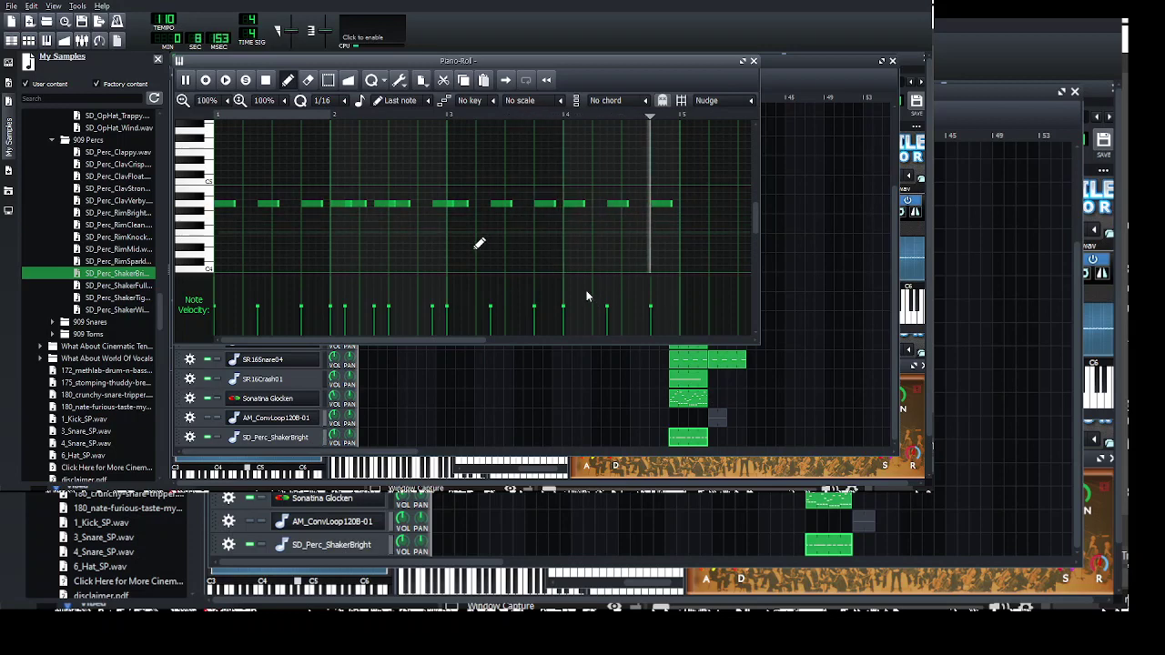
- Give the shaker track its own mixer channel 12 with a lowered level and play the song from bar 29
click(330, 423)
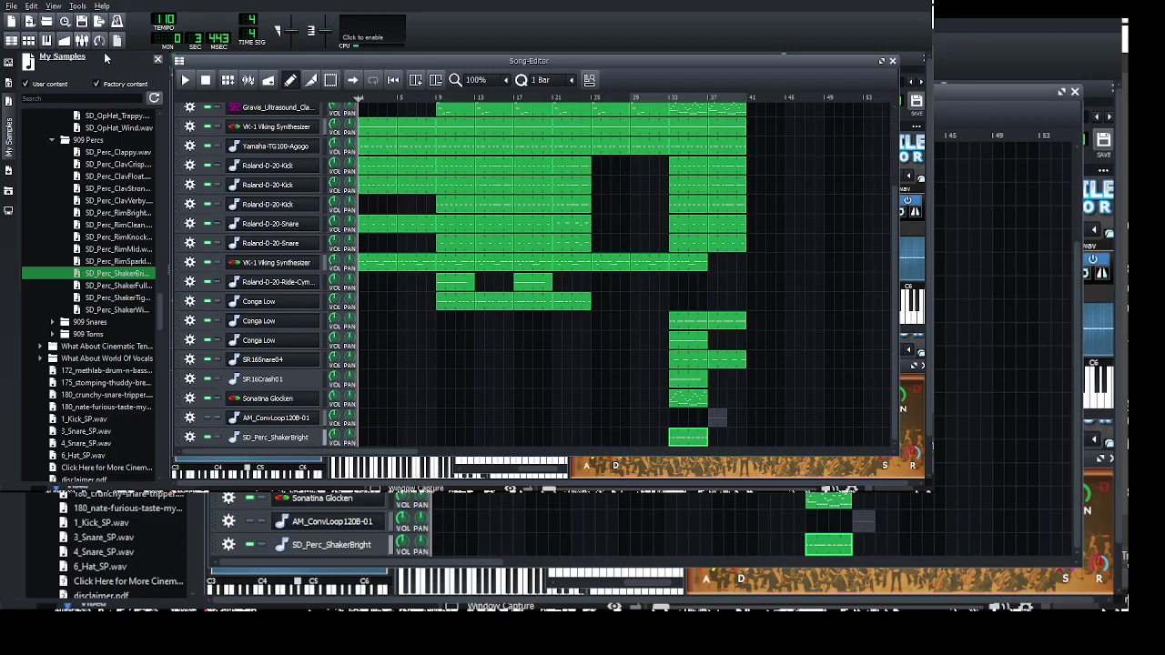
key(F9)
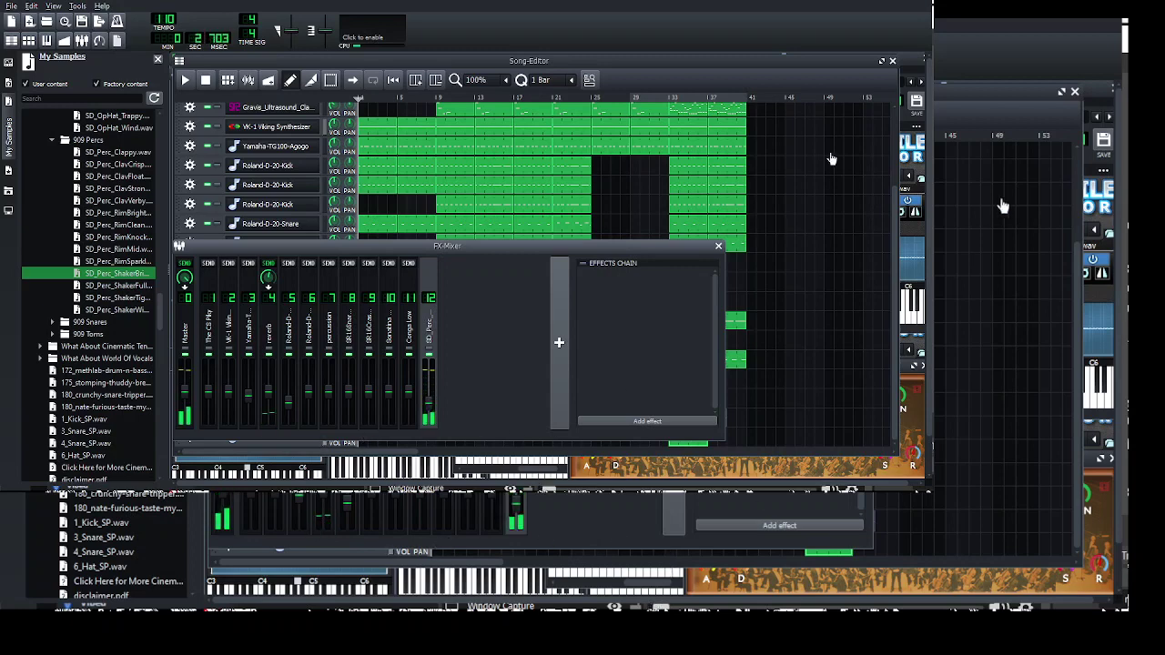
click(630, 97)
click(186, 80)
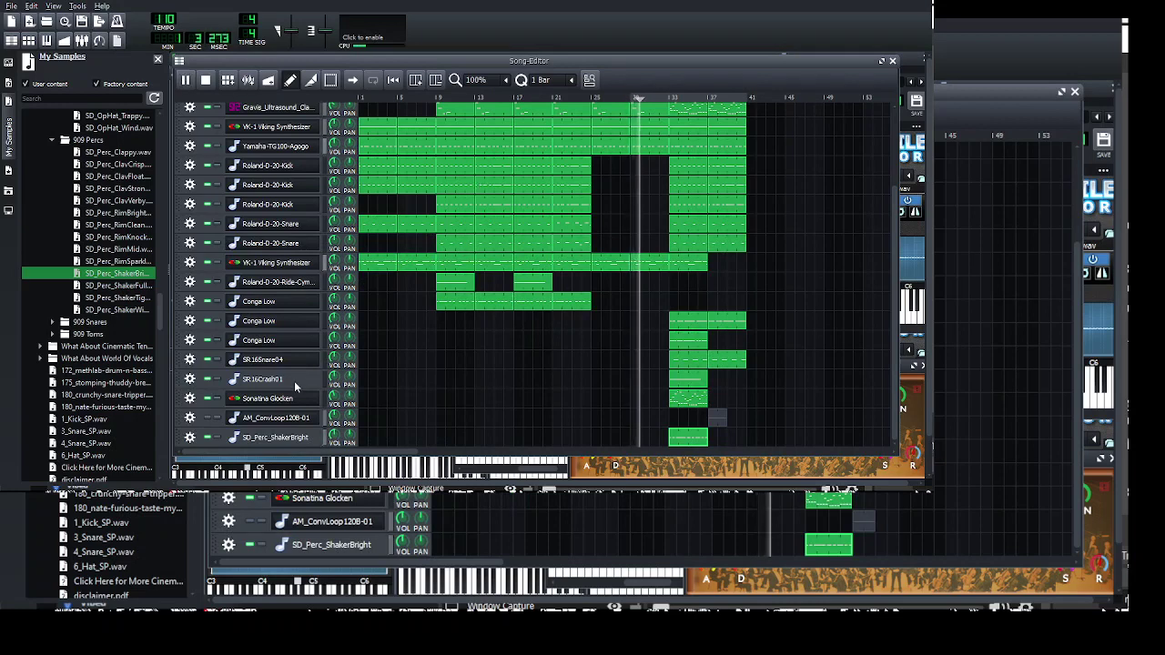
- Clone the SD_Perc_ShakerBright track and load SD_Perc_ShakerFull.wav into one of the two shaker tracks
double_click(273, 301)
scroll(600, 442, down, 3)
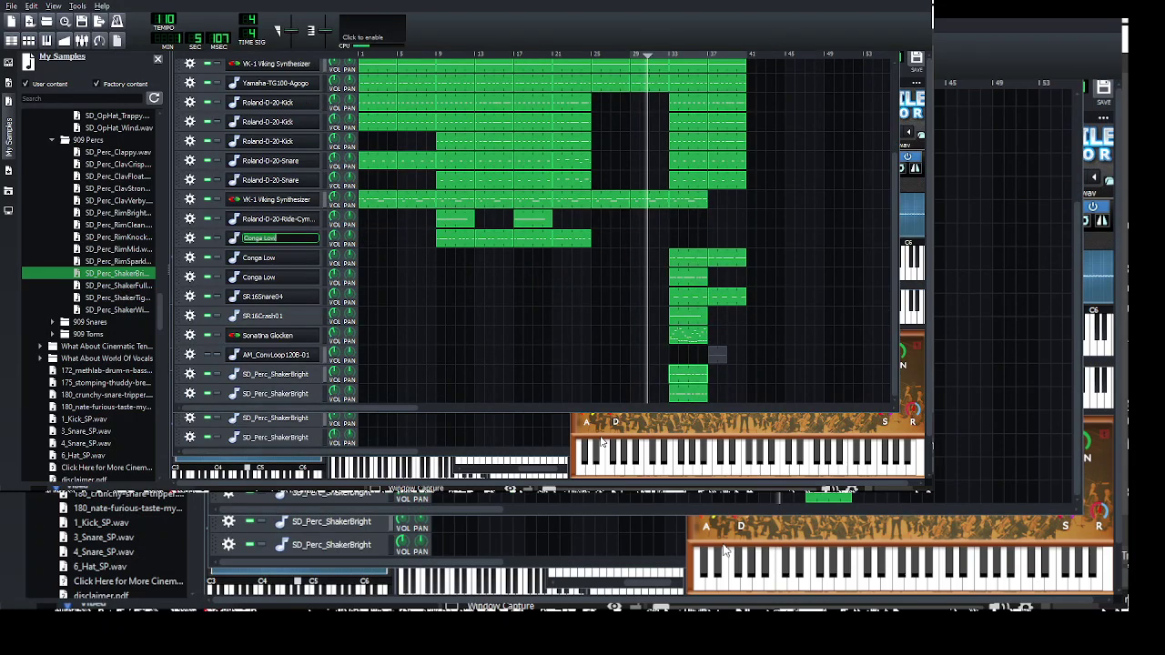
click(275, 393)
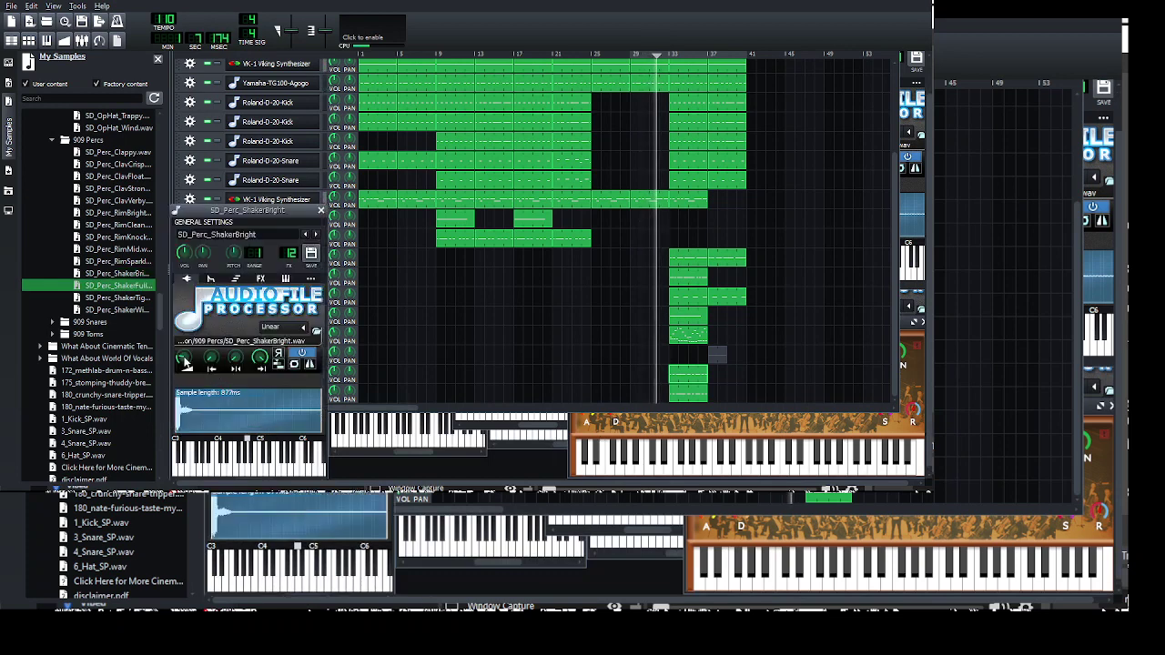
drag(185, 362, 223, 391)
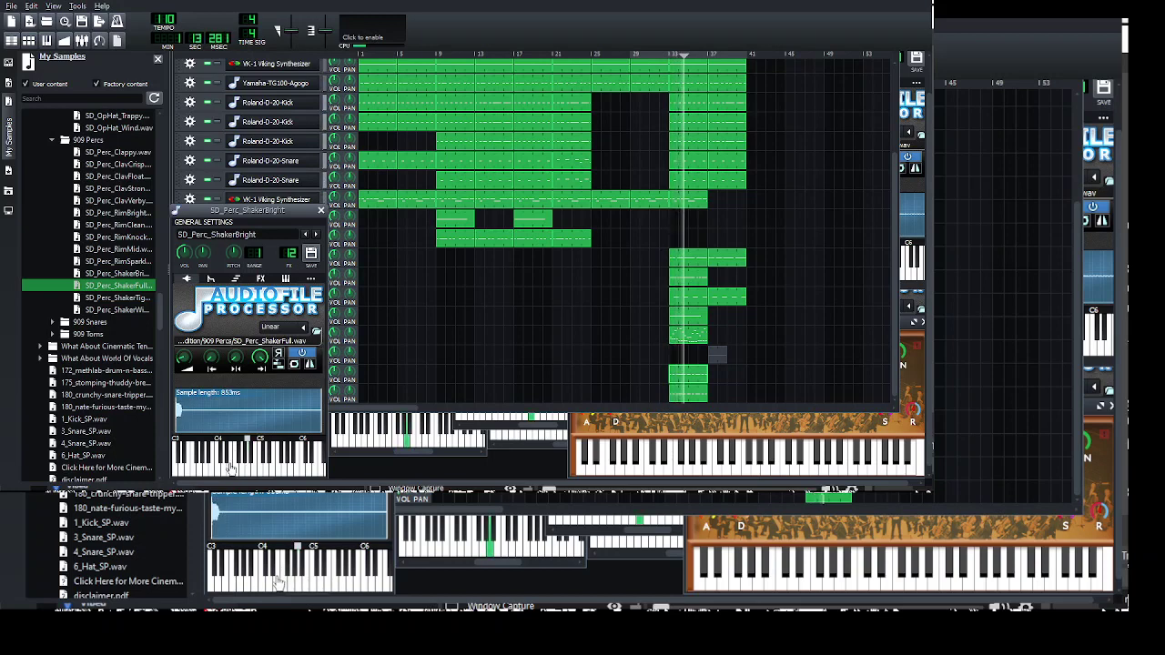
click(850, 472)
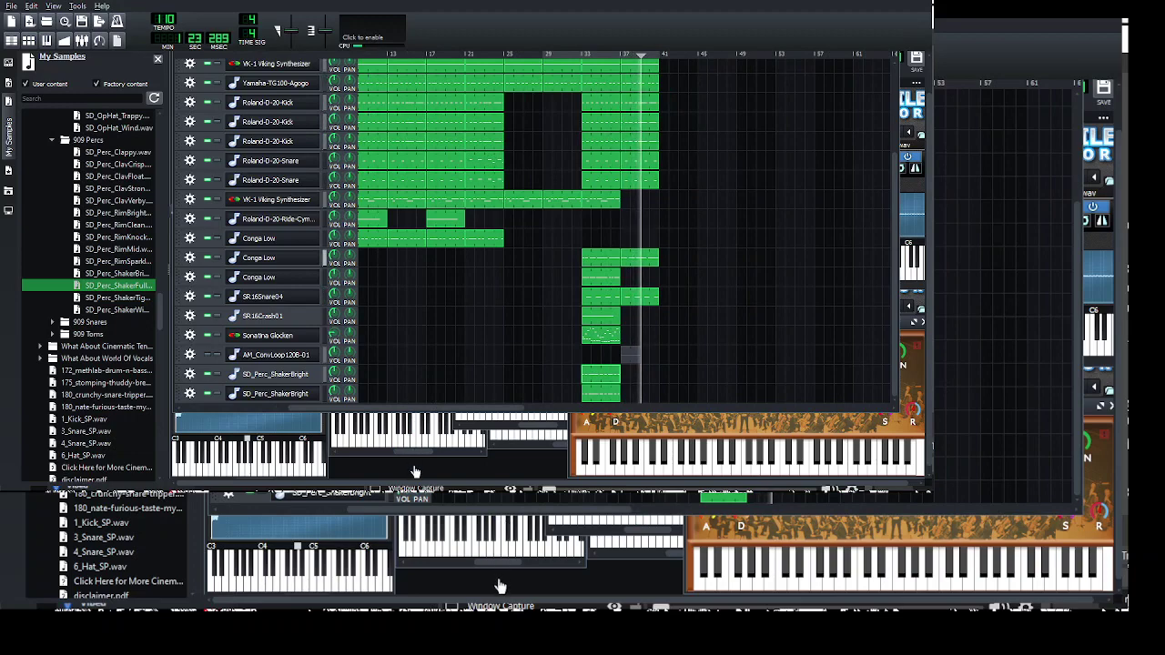
- Turn on looping from bar 29 and copy both shaker clips at bar 33 to bar 37
scroll(896, 312, up, 5)
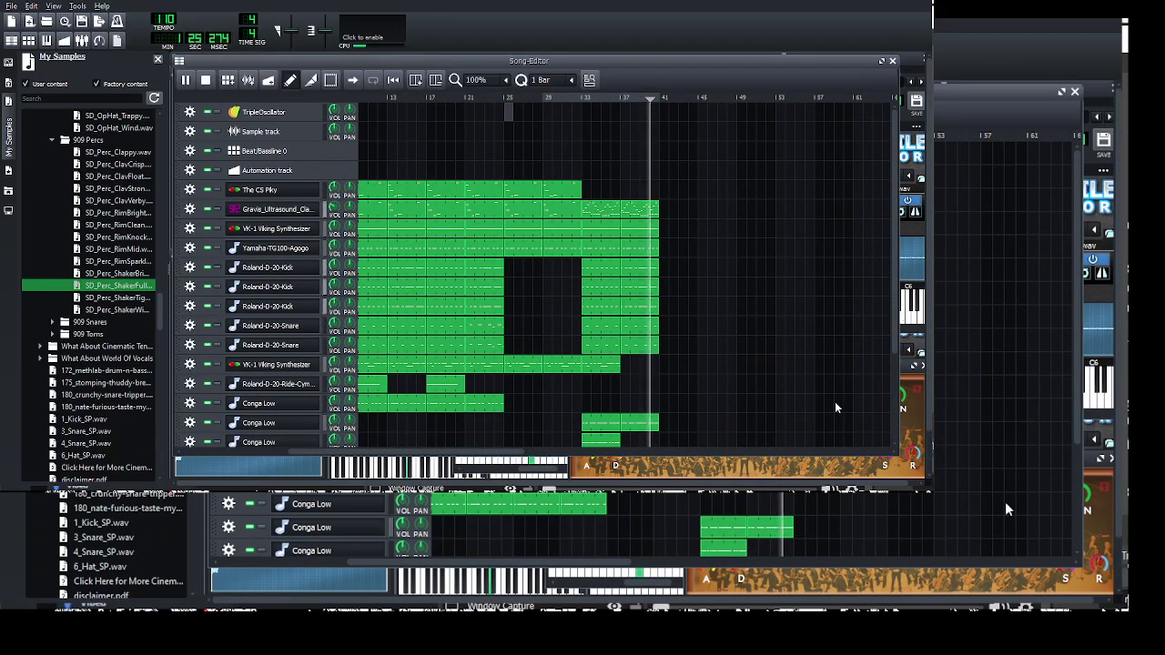
scroll(834, 401, down, 5)
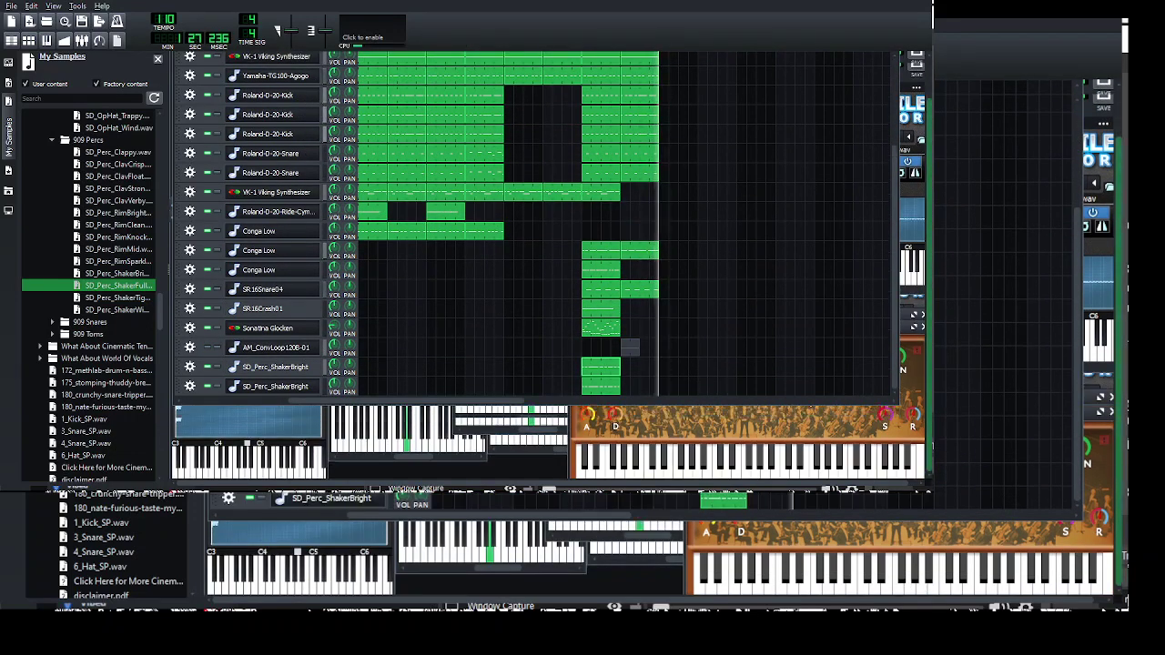
drag(929, 300, 929, 258)
click(373, 80)
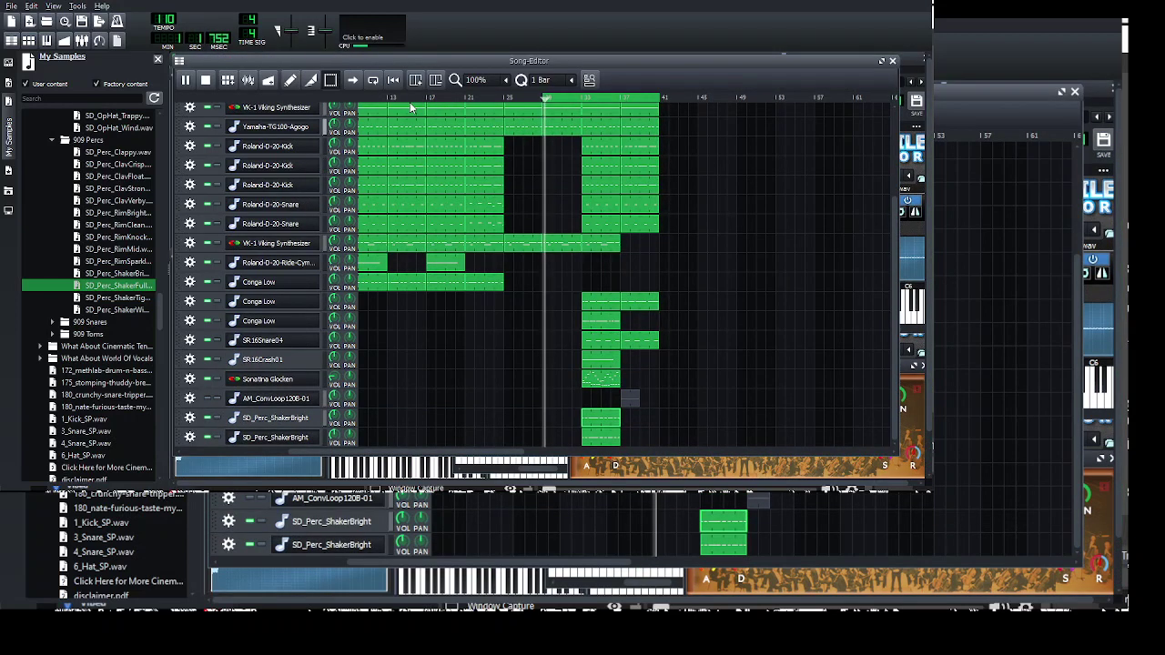
drag(592, 394, 608, 438)
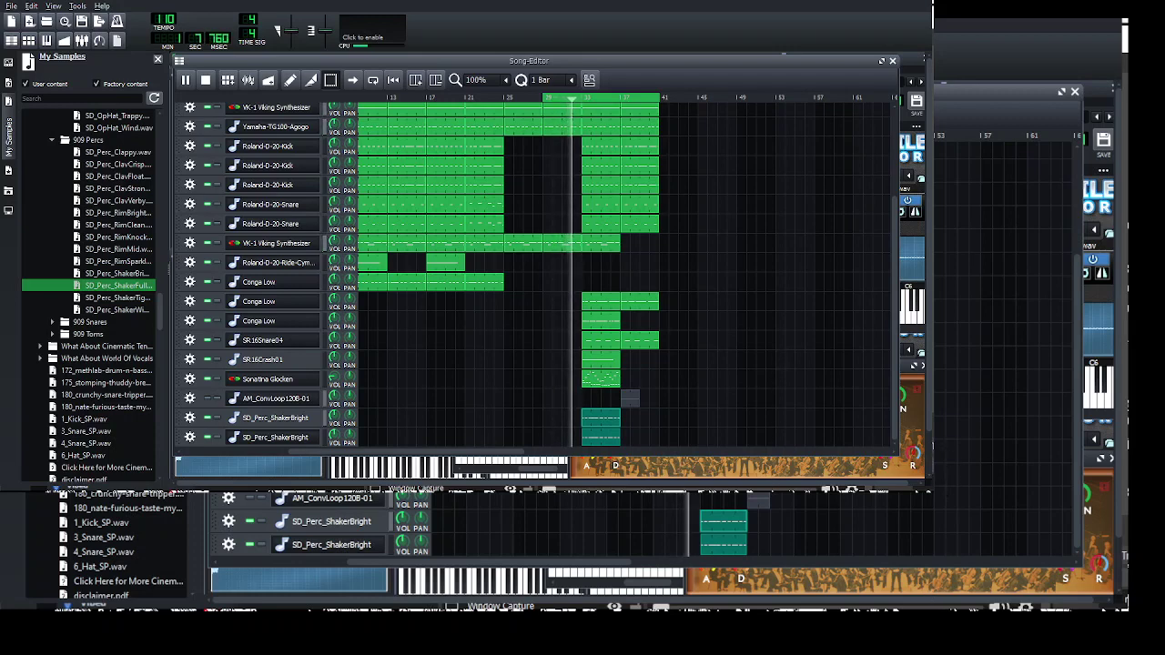
drag(600, 436, 639, 437)
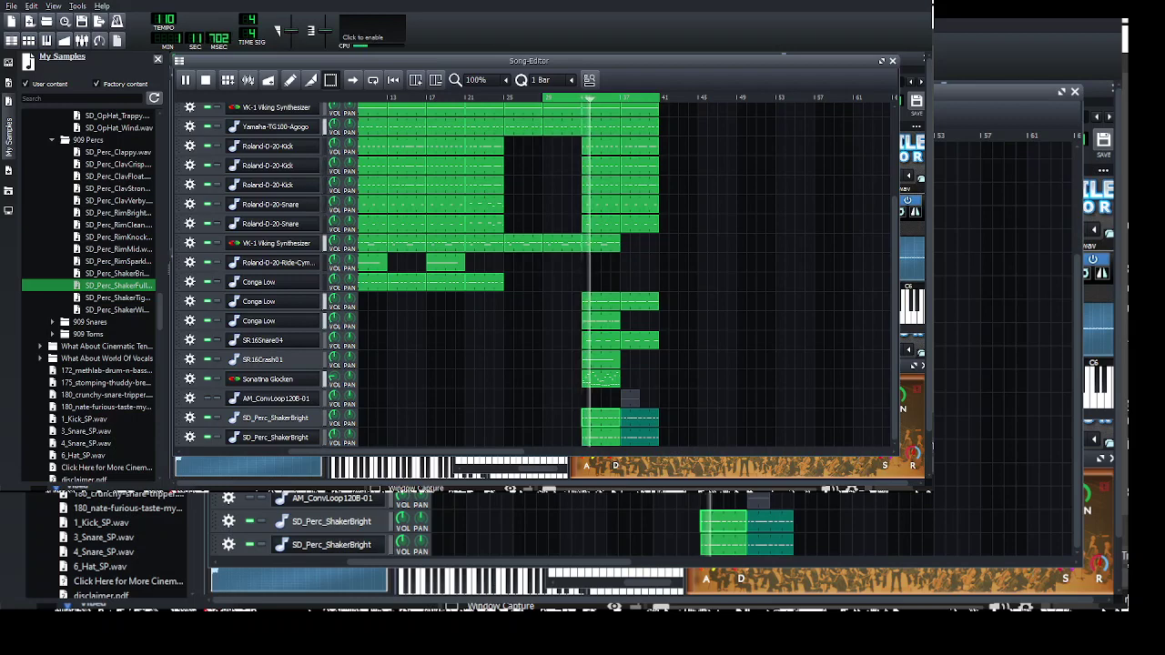
key(F9)
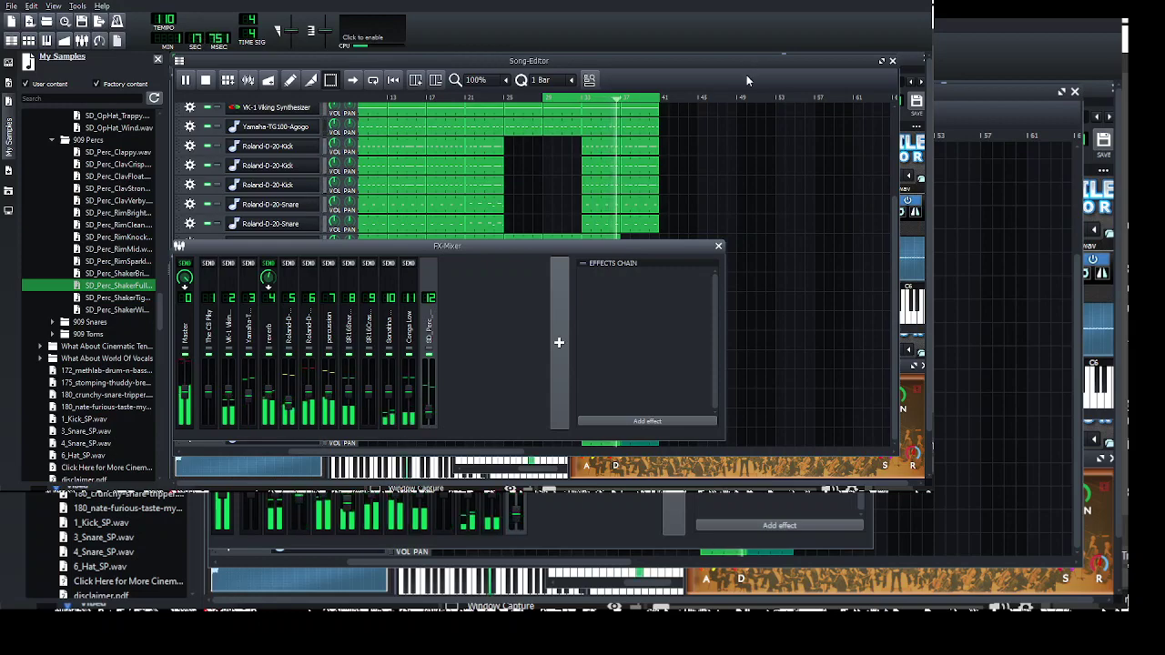
key(F9)
- Collapse the expanded Vintage Drum Machines and synth-strings-sound-kit sample folders and browse the folders above them
scroll(88, 316, up, 5)
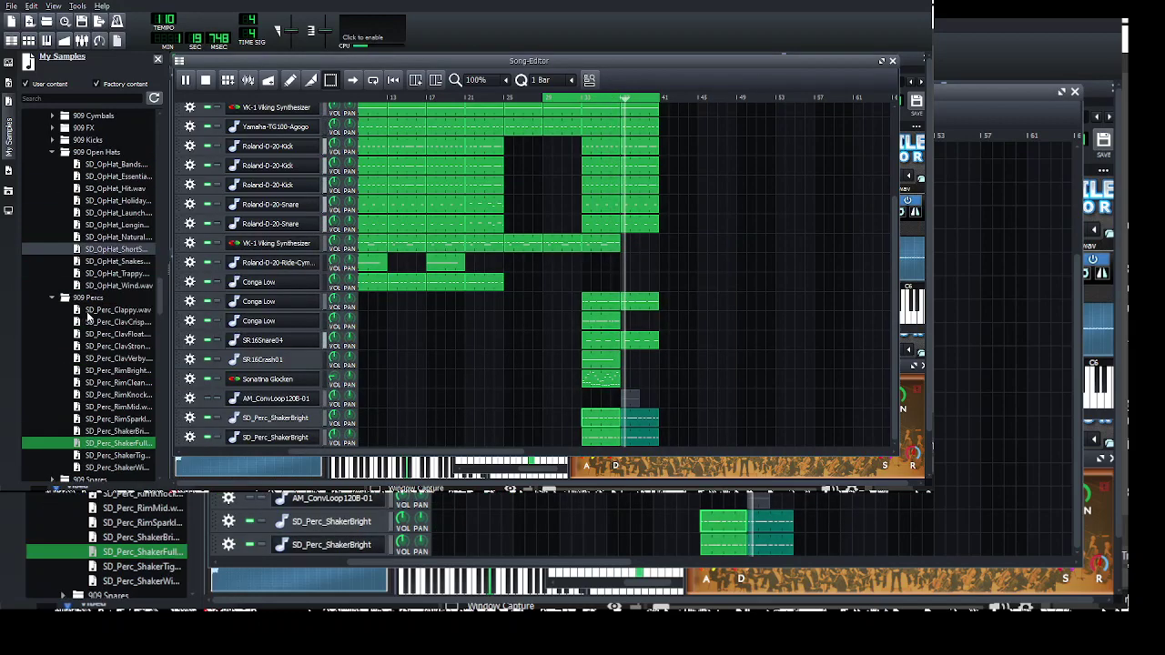
scroll(88, 316, up, 8)
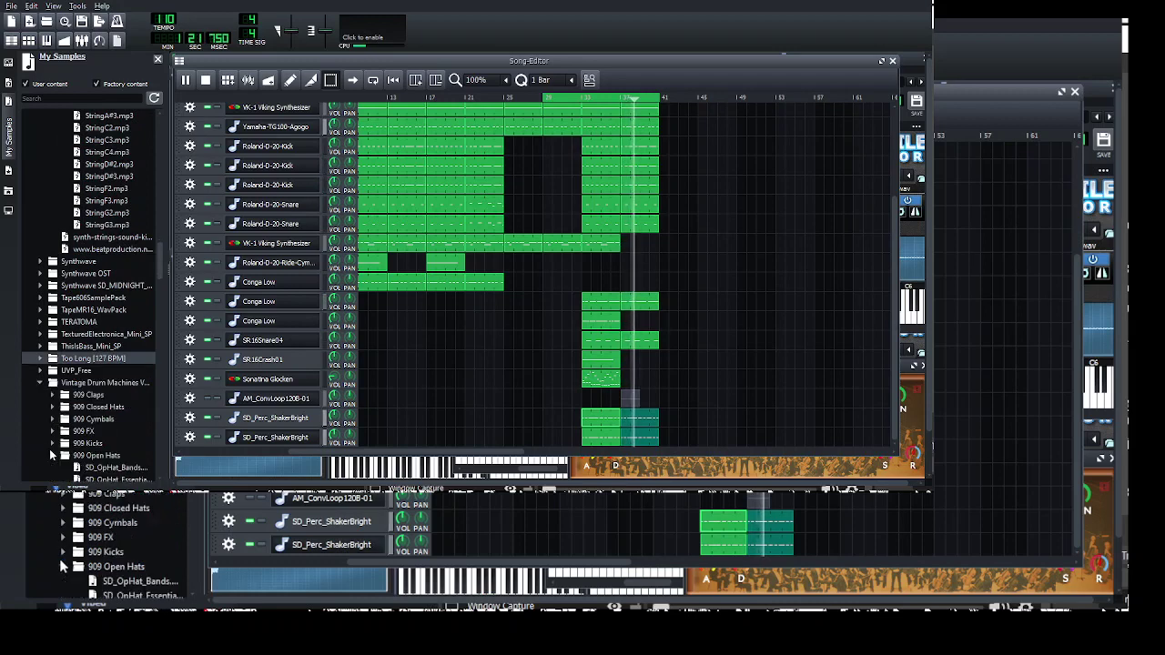
click(40, 383)
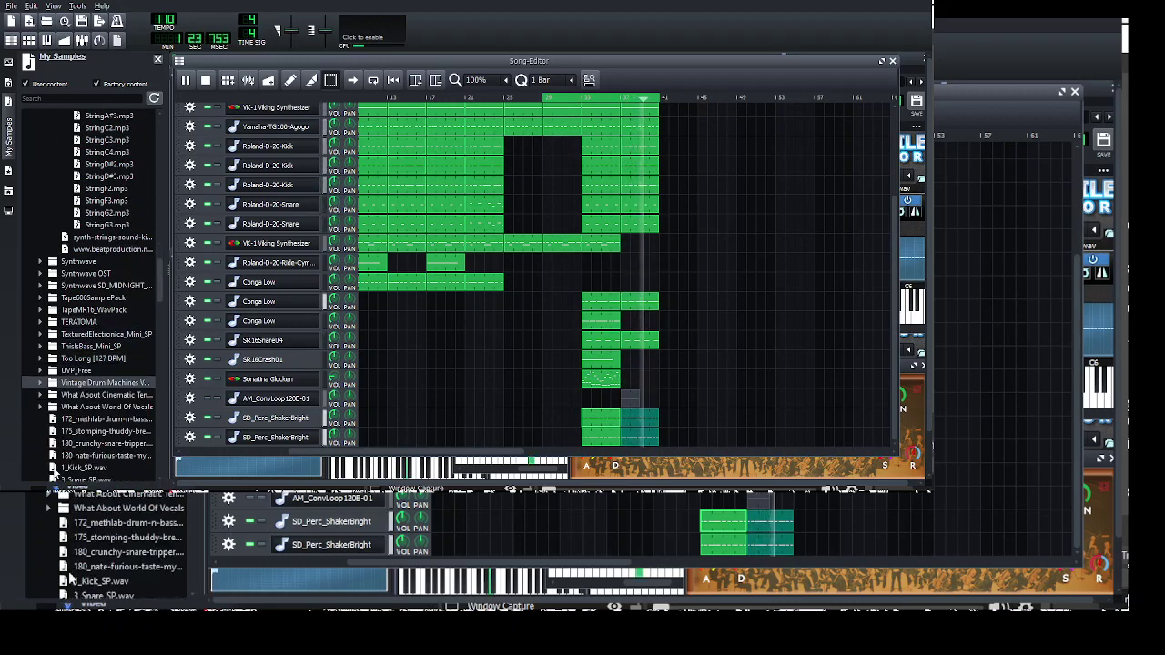
scroll(52, 283, up, 6)
click(40, 200)
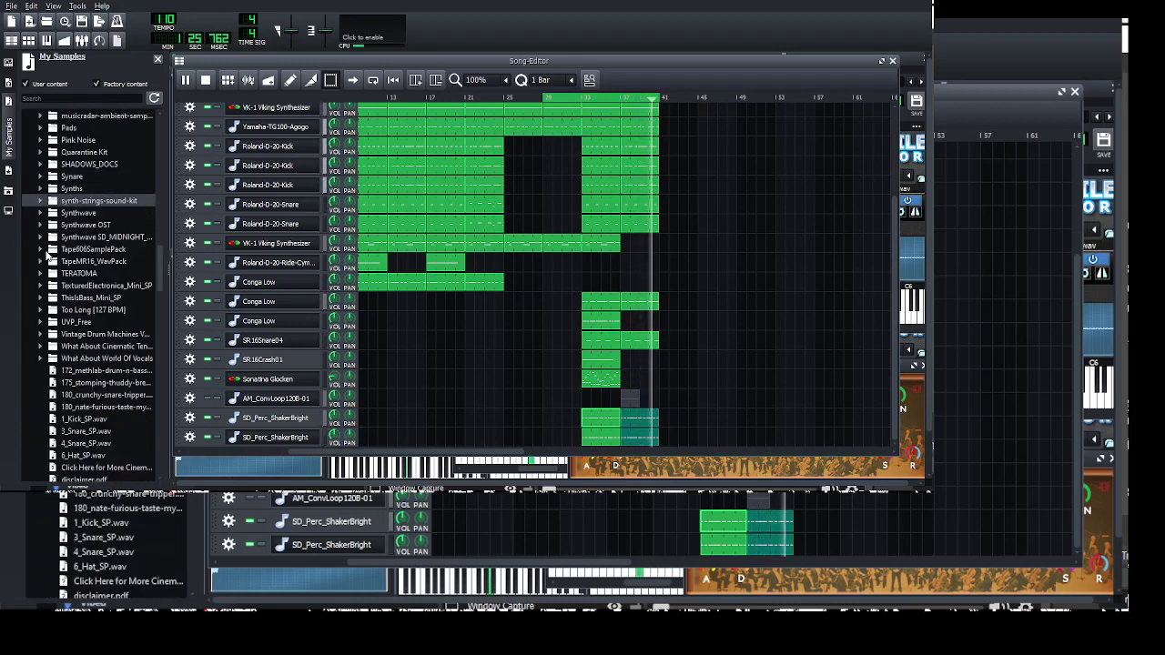
scroll(47, 256, up, 3)
click(50, 261)
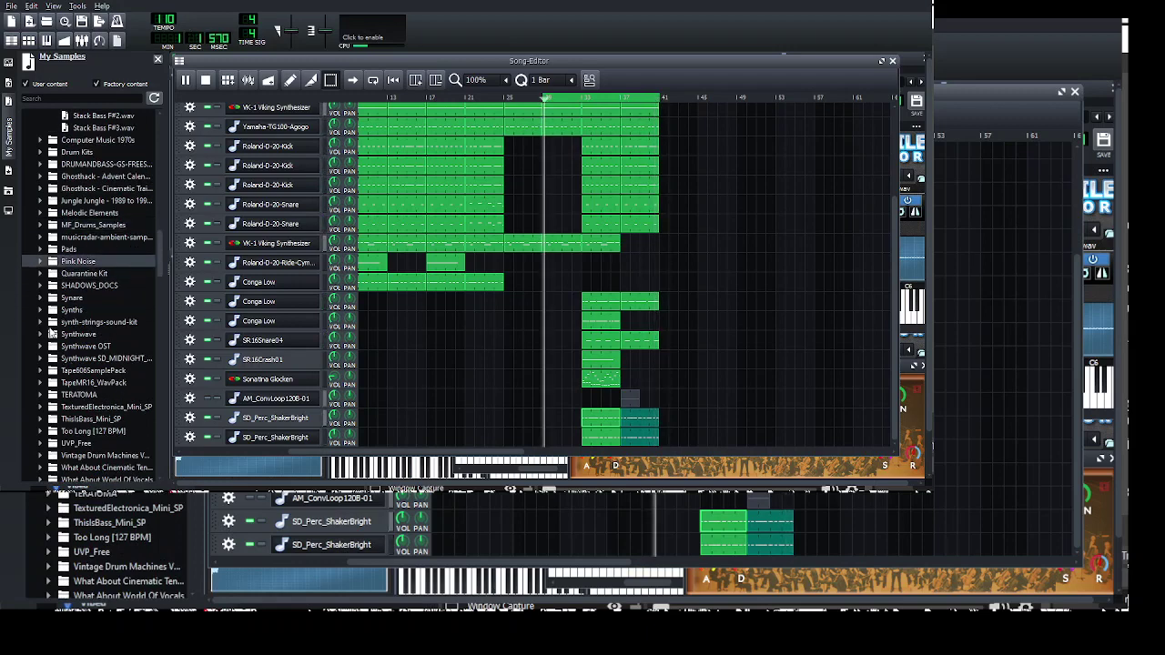
- Expand the Quarantine Kit samples down to the Riser folder within 03 Fx of the Elements 2 pack
click(40, 273)
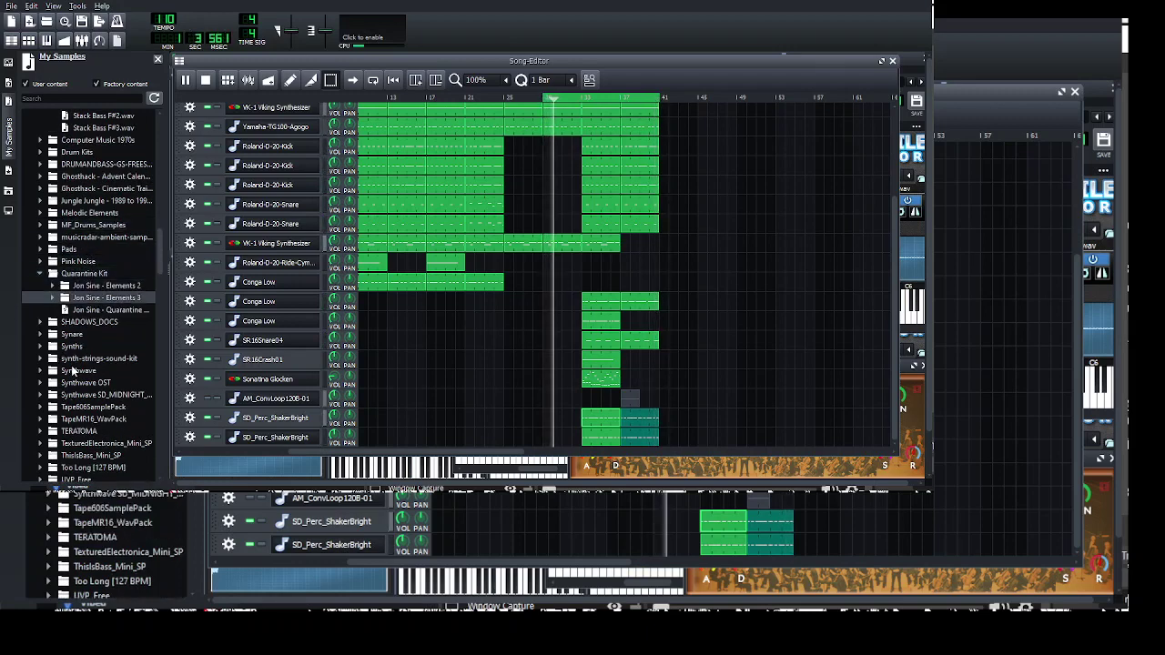
click(52, 298)
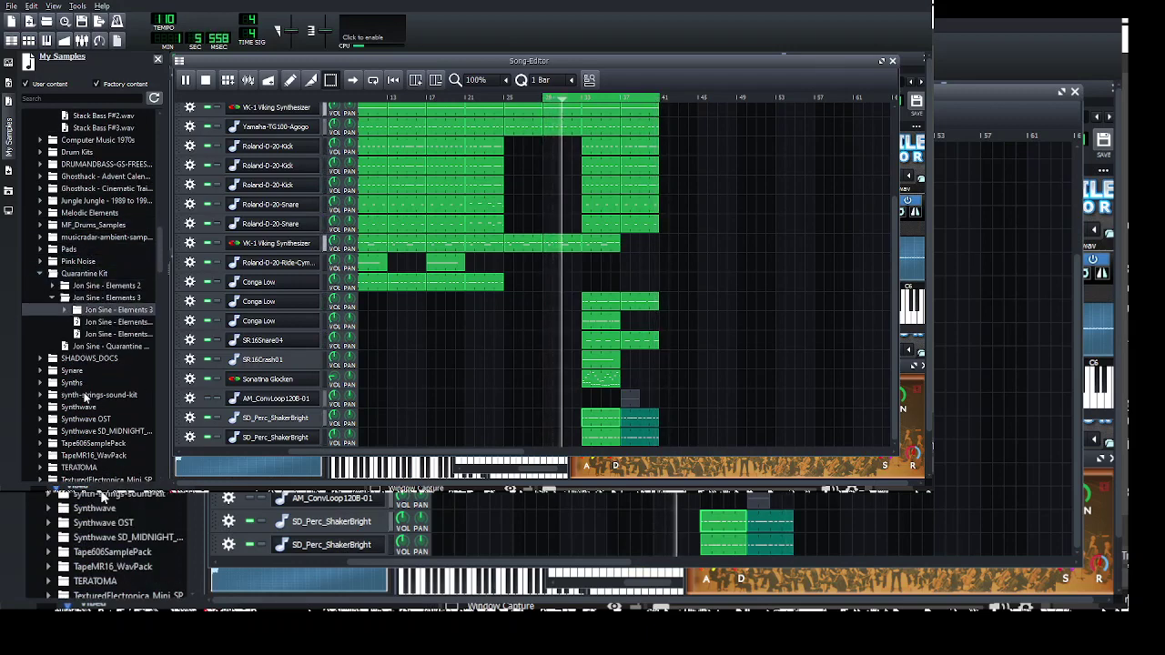
key(Up)
key(Up)
key(Right)
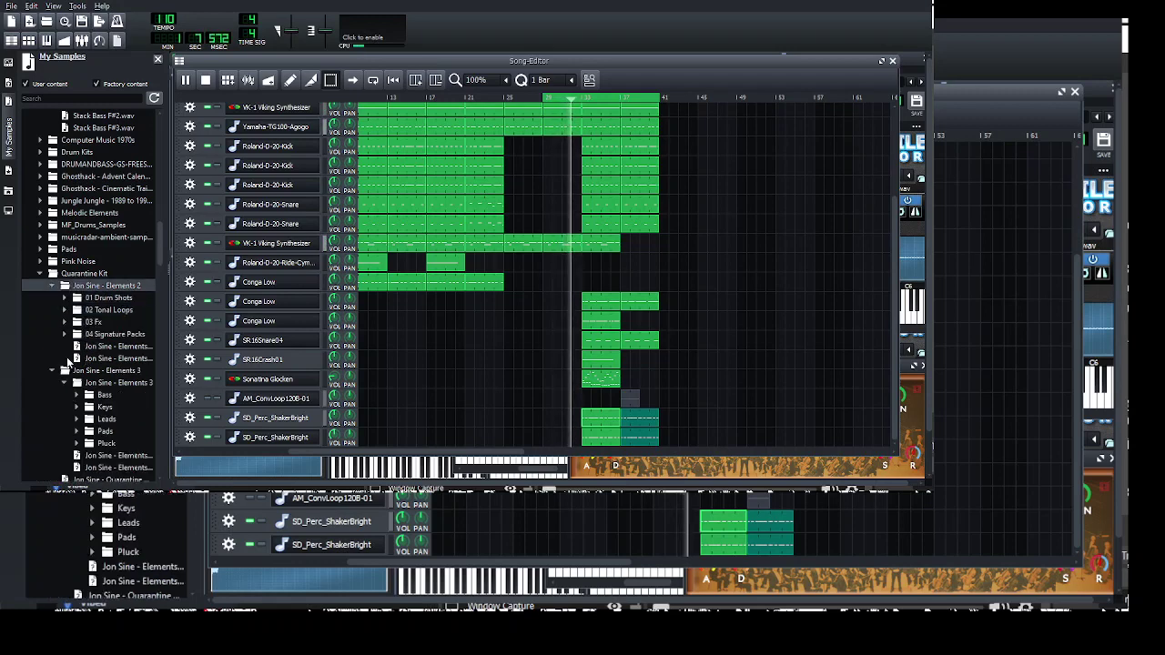
key(Down)
key(Down)
key(Down)
key(Right)
key(Down)
key(Down)
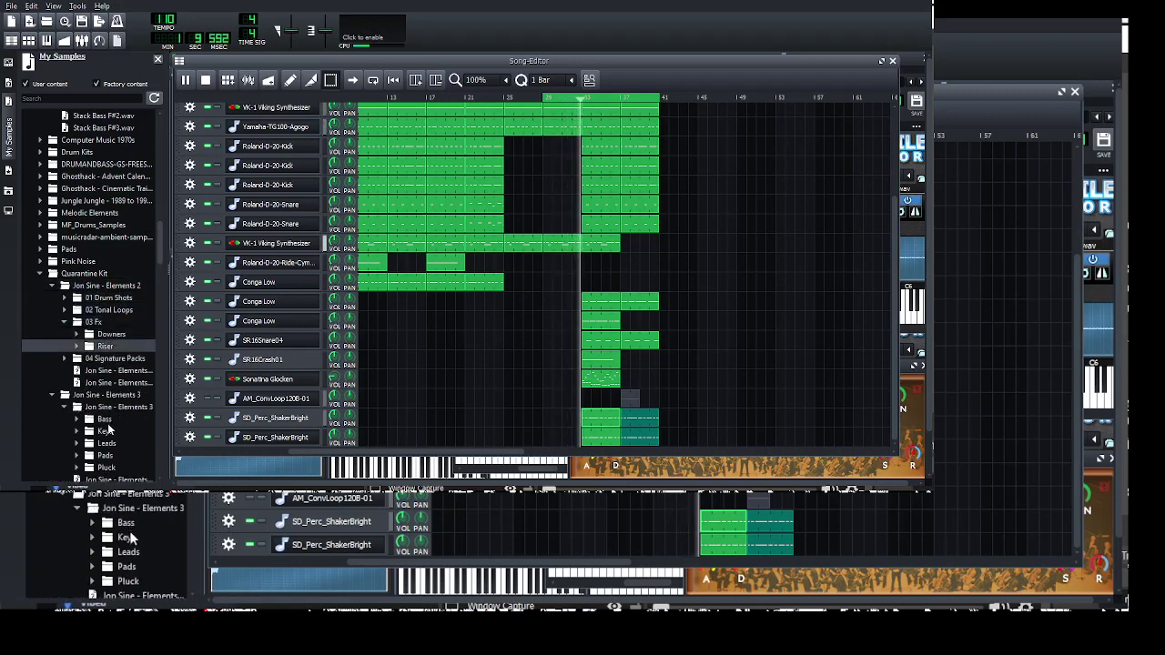
key(Right)
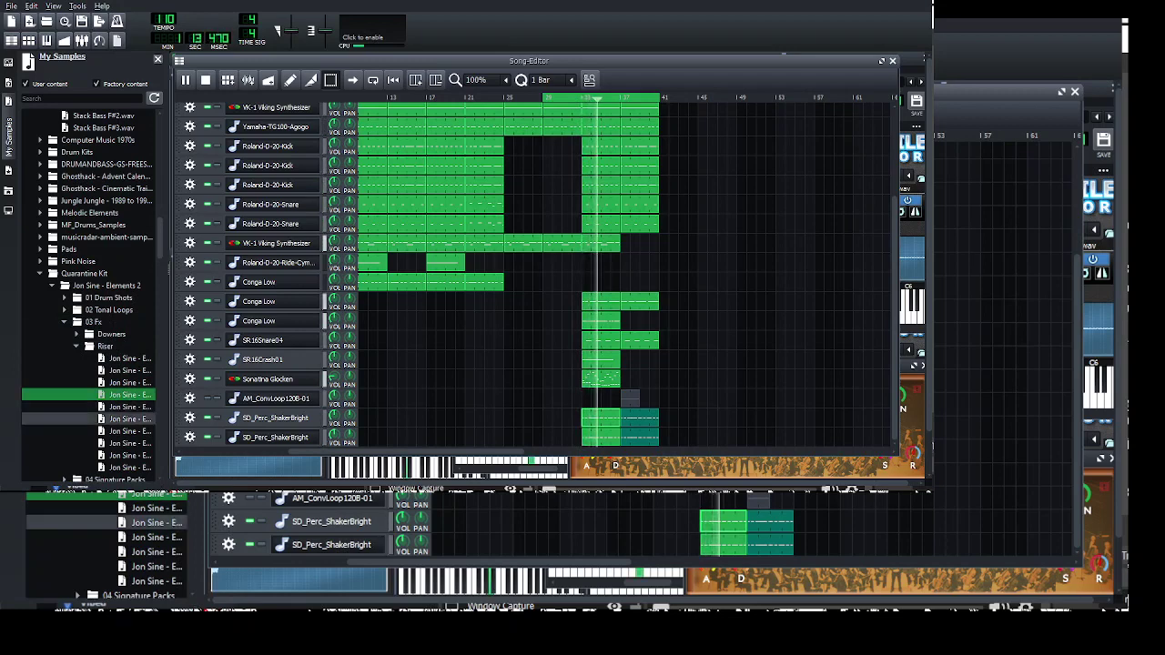
- Audition several Riser samples over the looping song, stop playback and preview the second riser alone
click(129, 418)
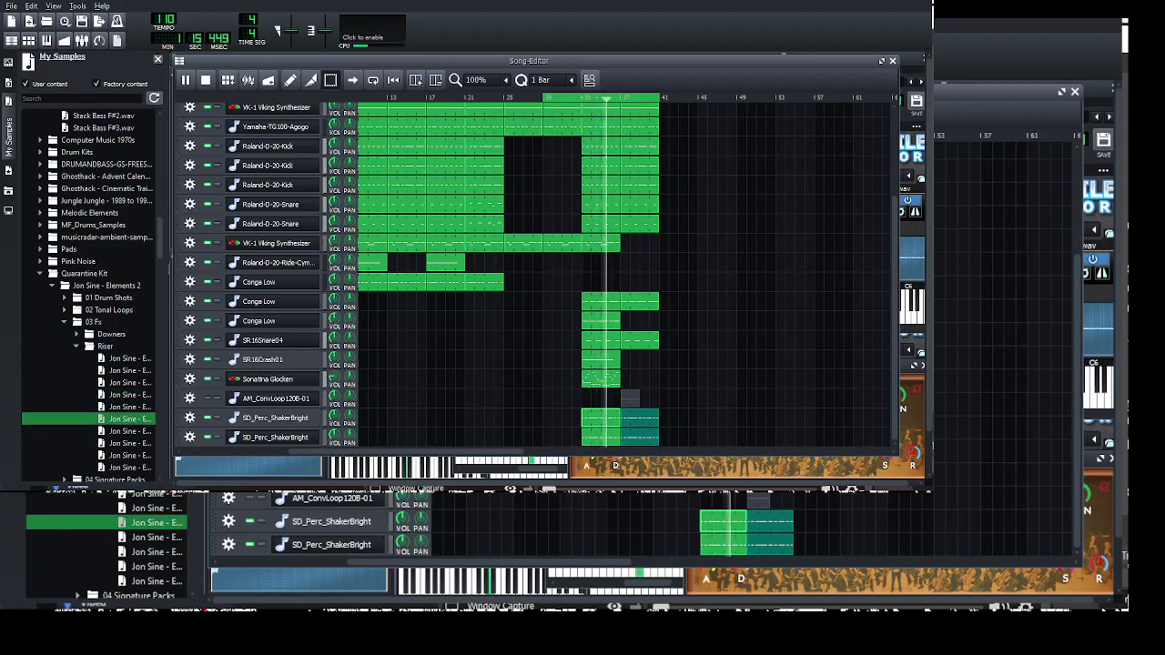
click(130, 432)
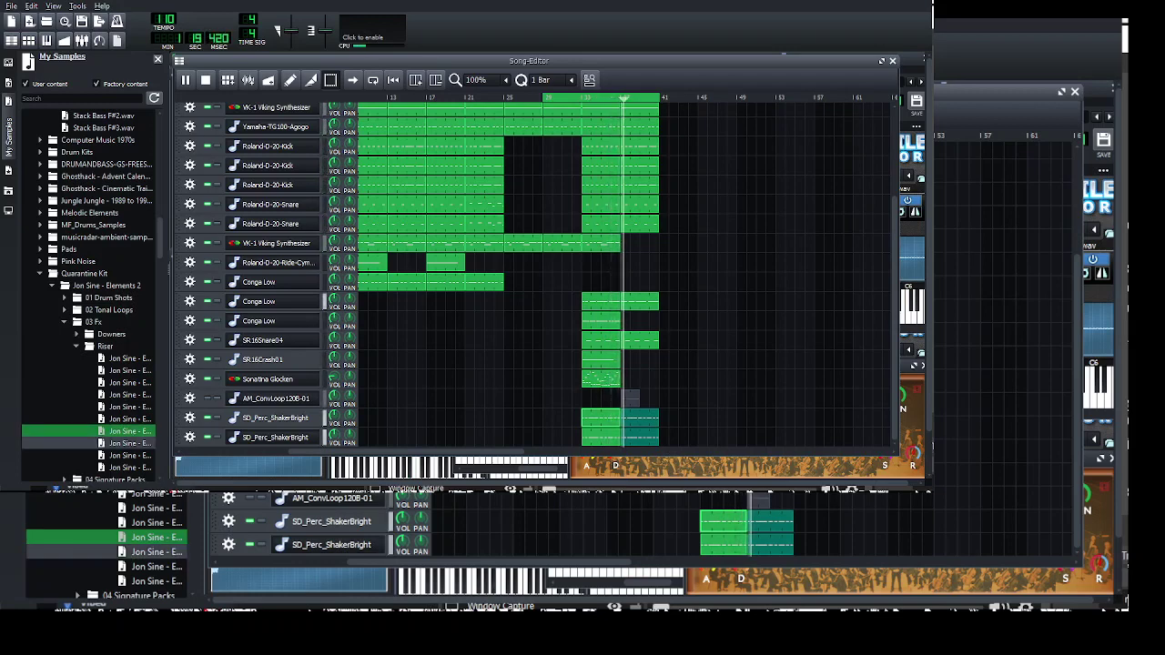
click(129, 455)
click(129, 468)
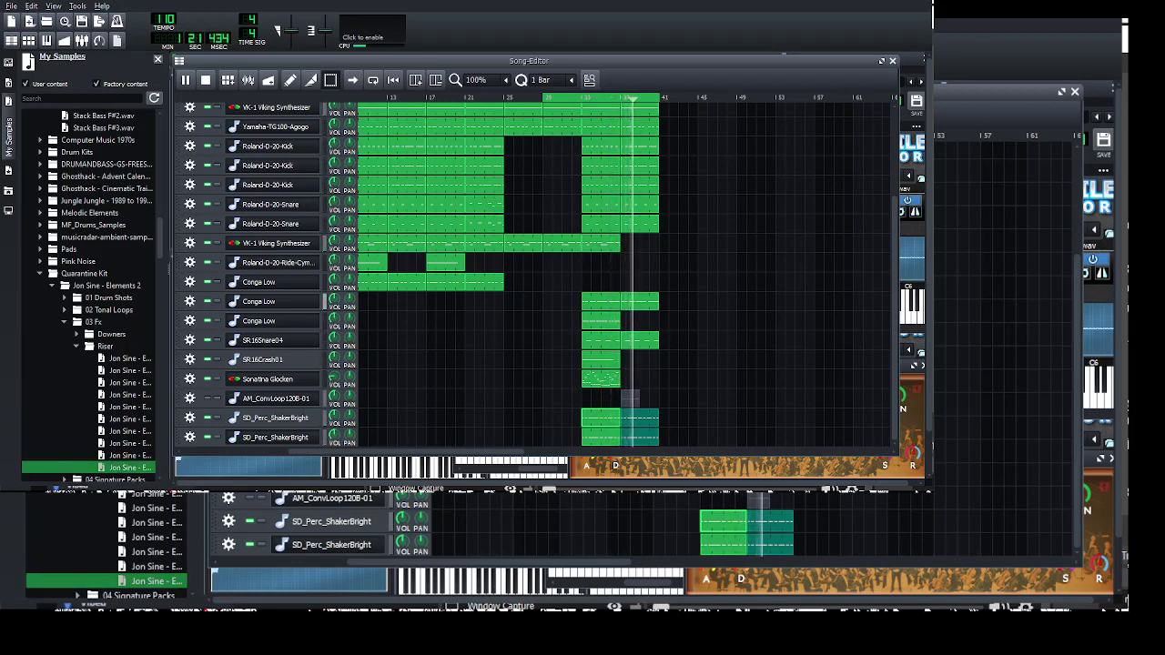
key(space)
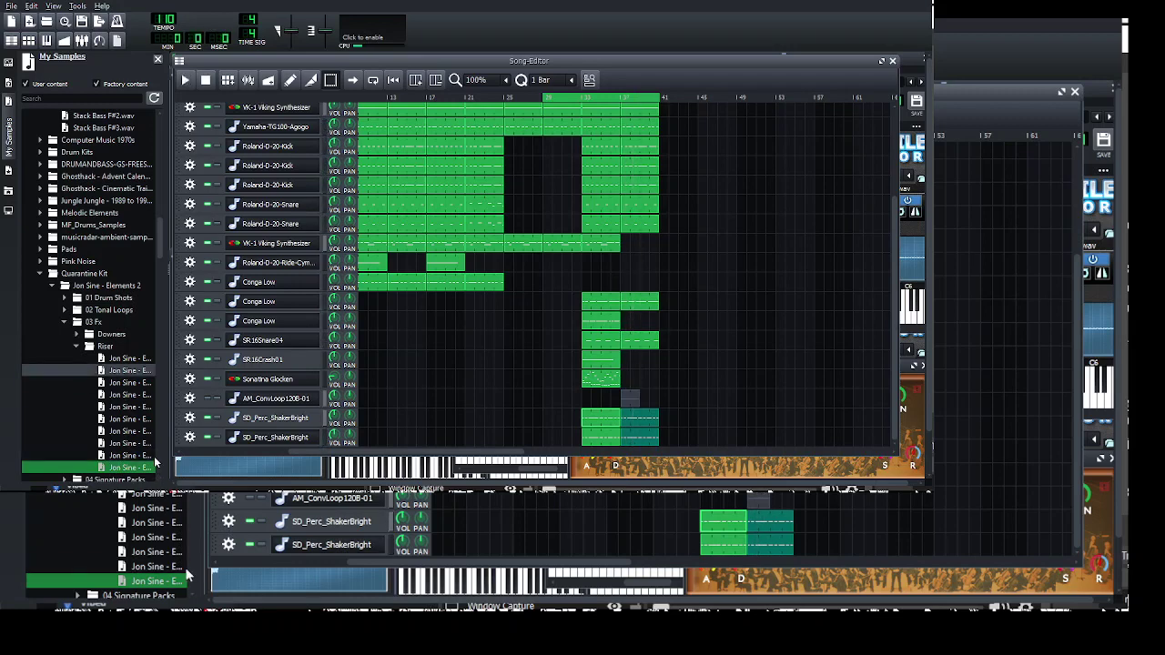
click(125, 370)
- Expand the Downers folder in 03 Fx and audition its samples one by one down to the last
key(Up)
key(Up)
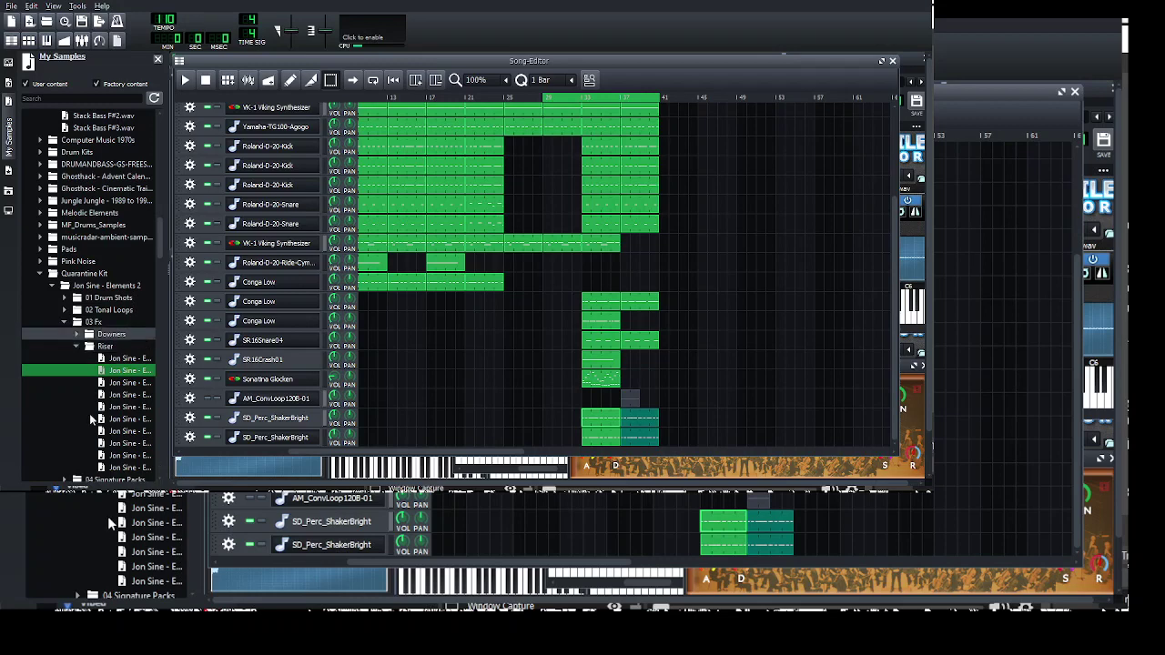
key(Right)
key(Down)
key(Down)
key(Down)
key(Down)
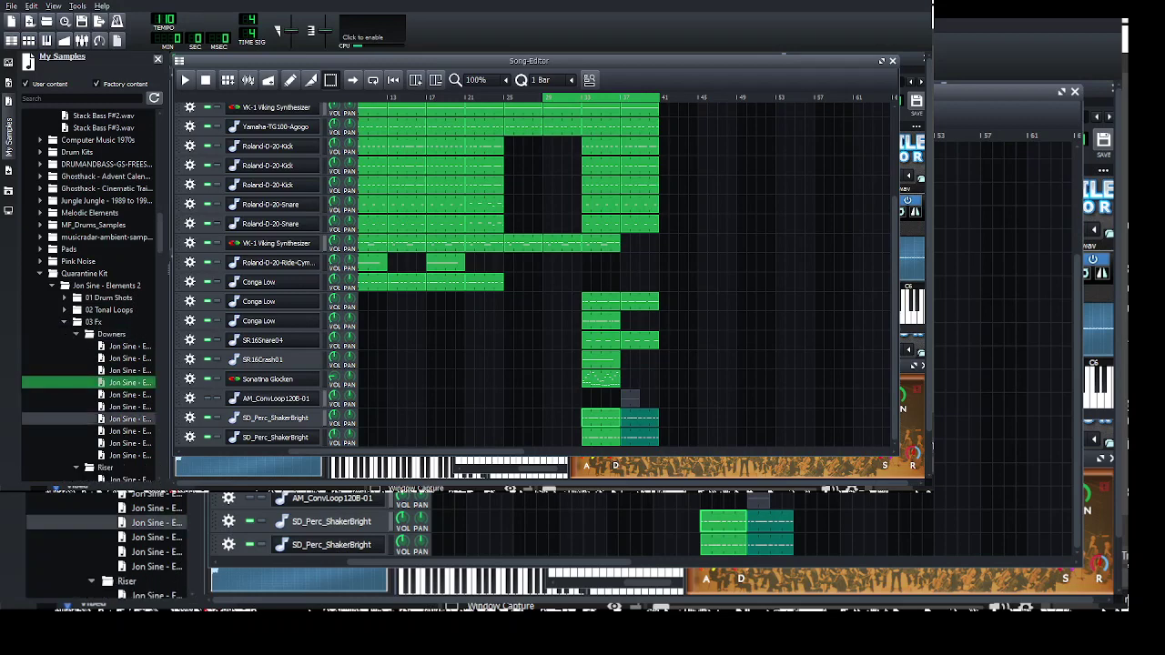
key(Down)
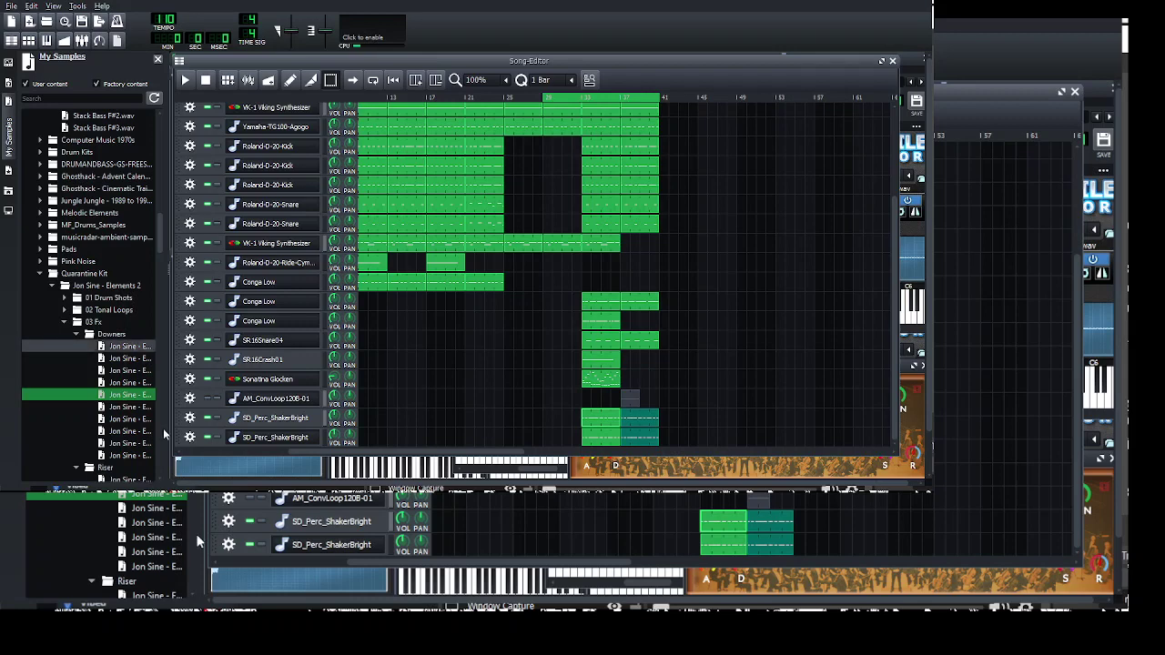
key(Down)
key(Down)
key(Down)
key(Down)
key(Down)
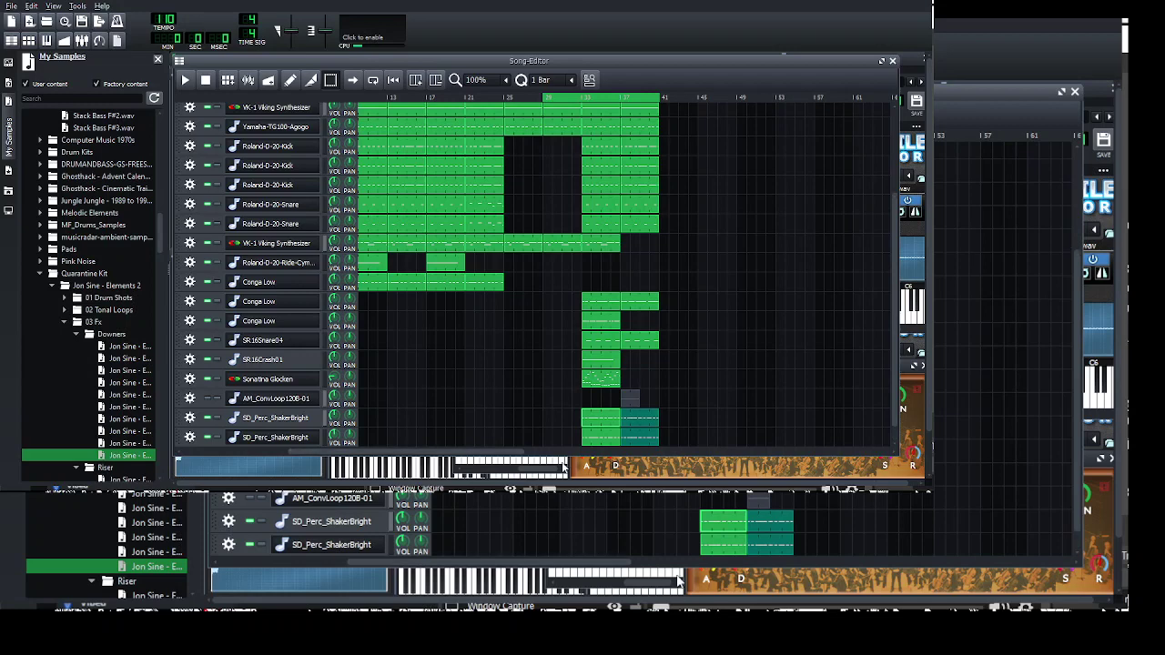
- Load the Downlifter 10 sample into a new track and enter an A4 note about 4.25 bars long in a bar 9 clip
key(Return)
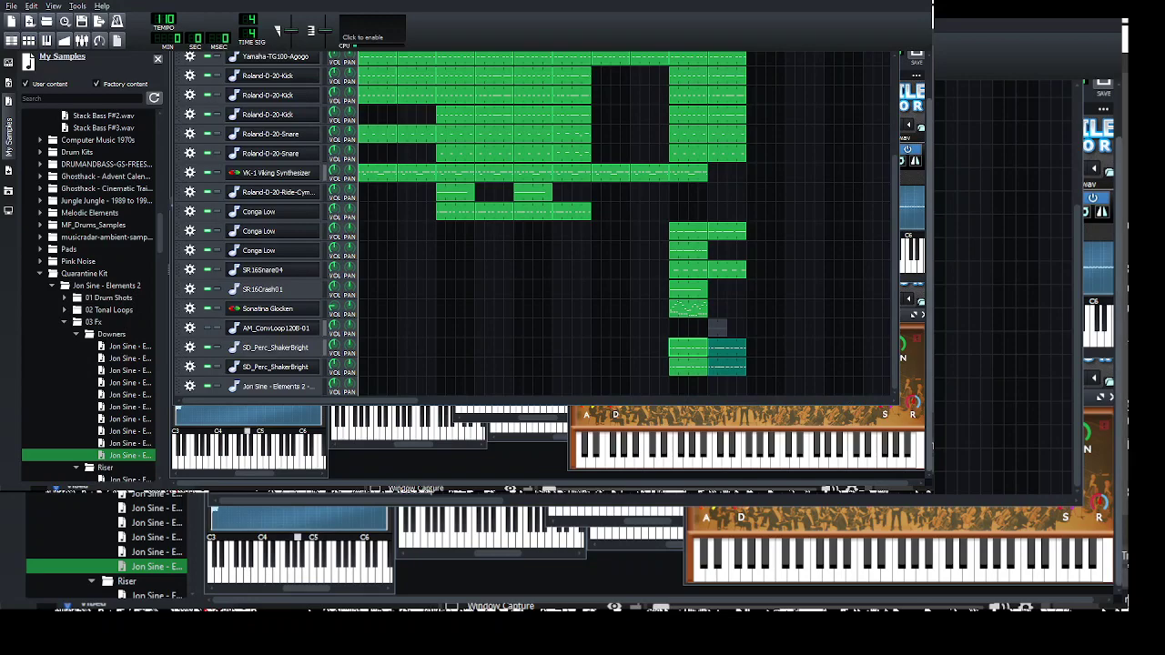
drag(929, 400, 929, 351)
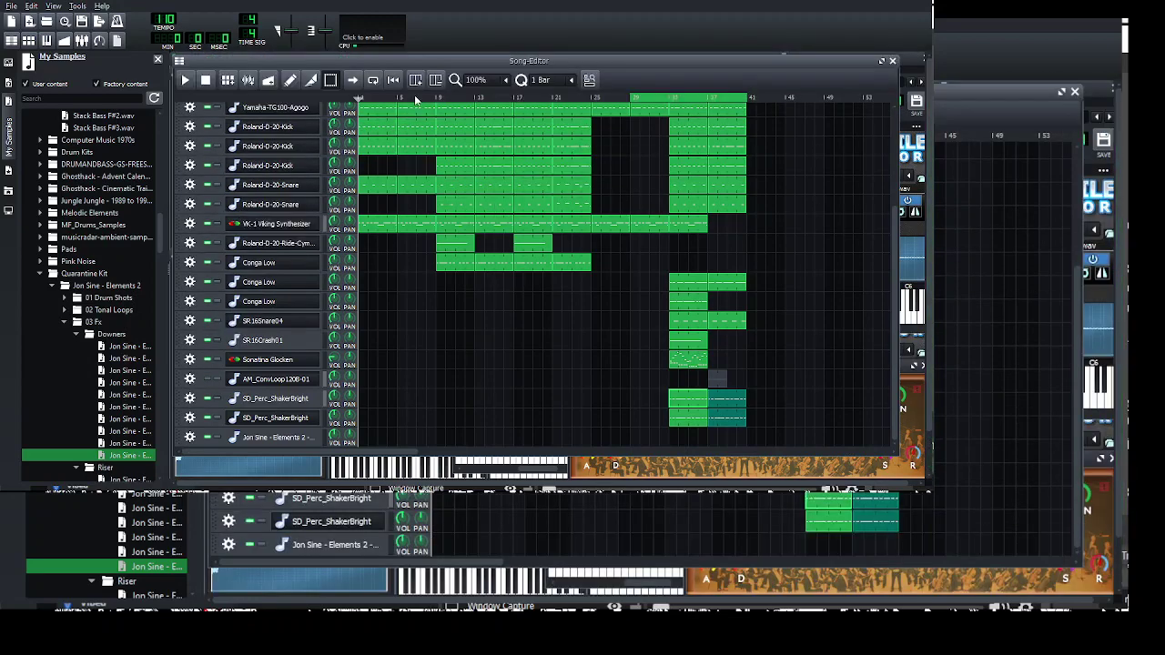
double_click(441, 437)
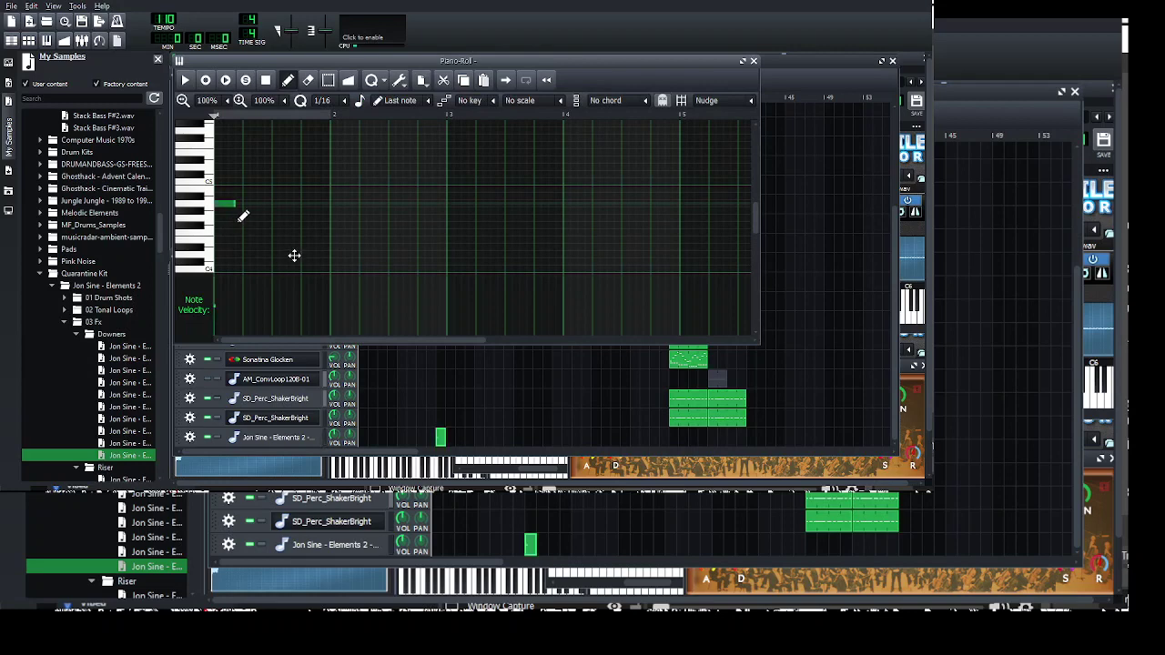
drag(242, 213, 728, 237)
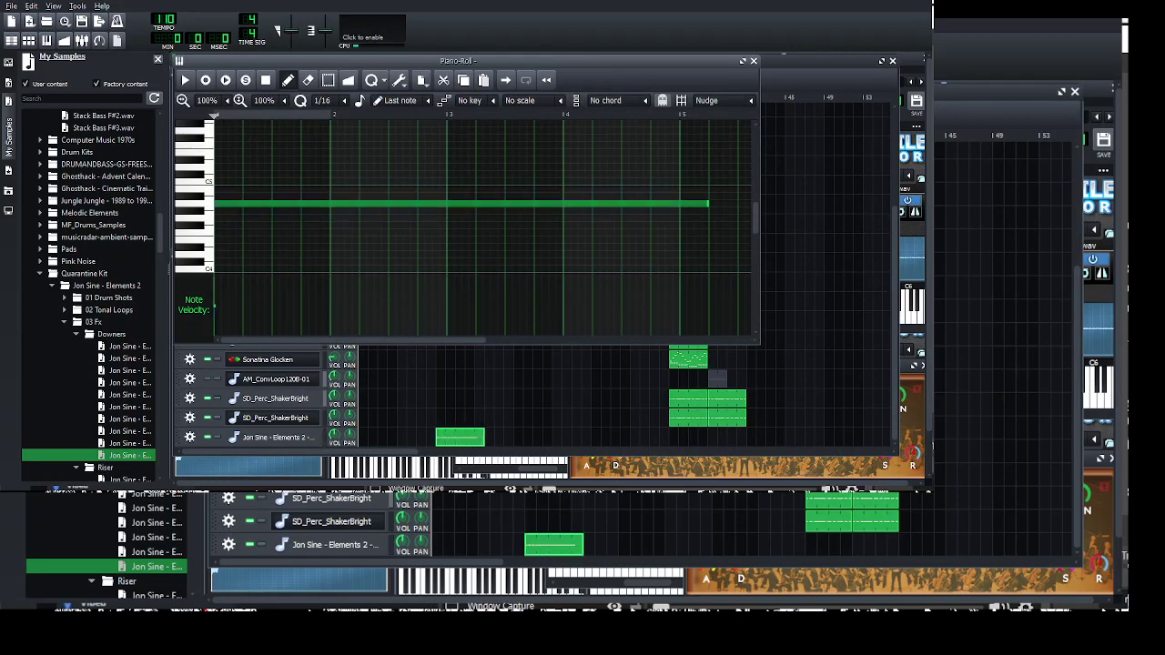
click(754, 61)
- Assign the downlifter track to its own mixer channel 13 and play the song from the beginning with looping off
click(279, 436)
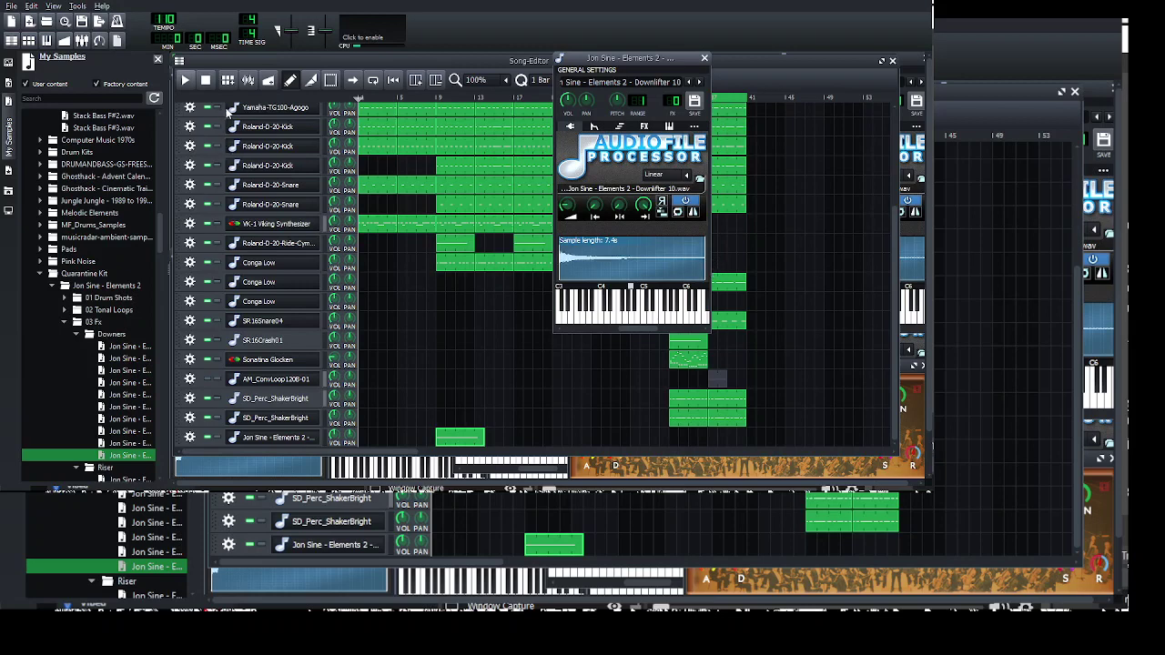
click(185, 80)
click(206, 80)
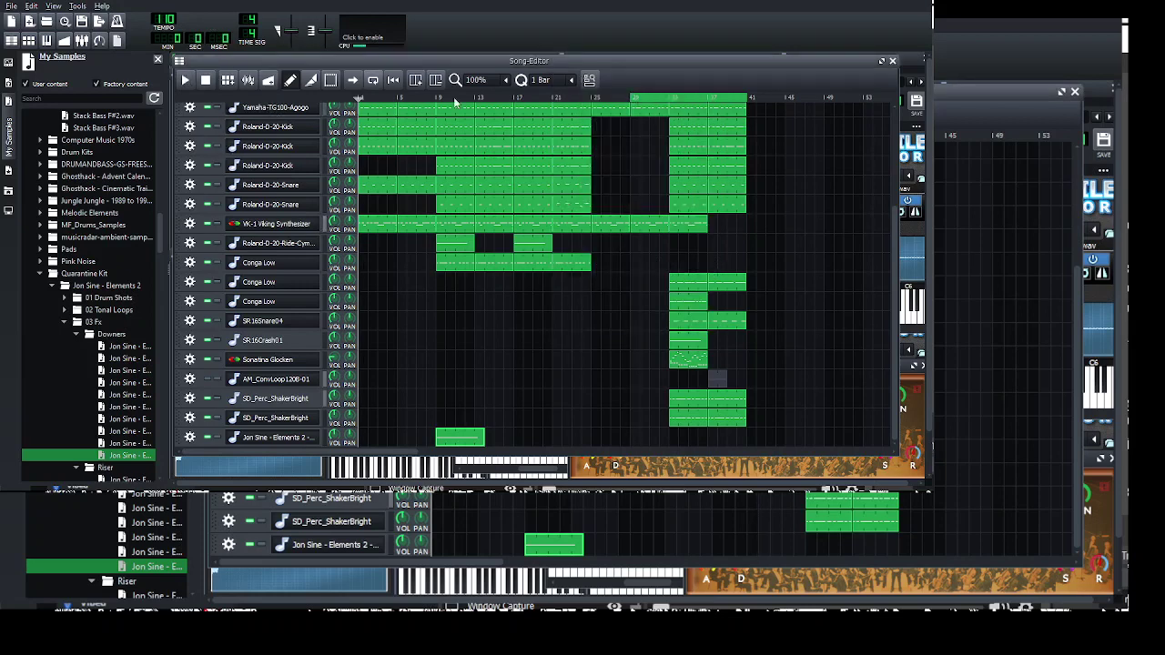
key(space)
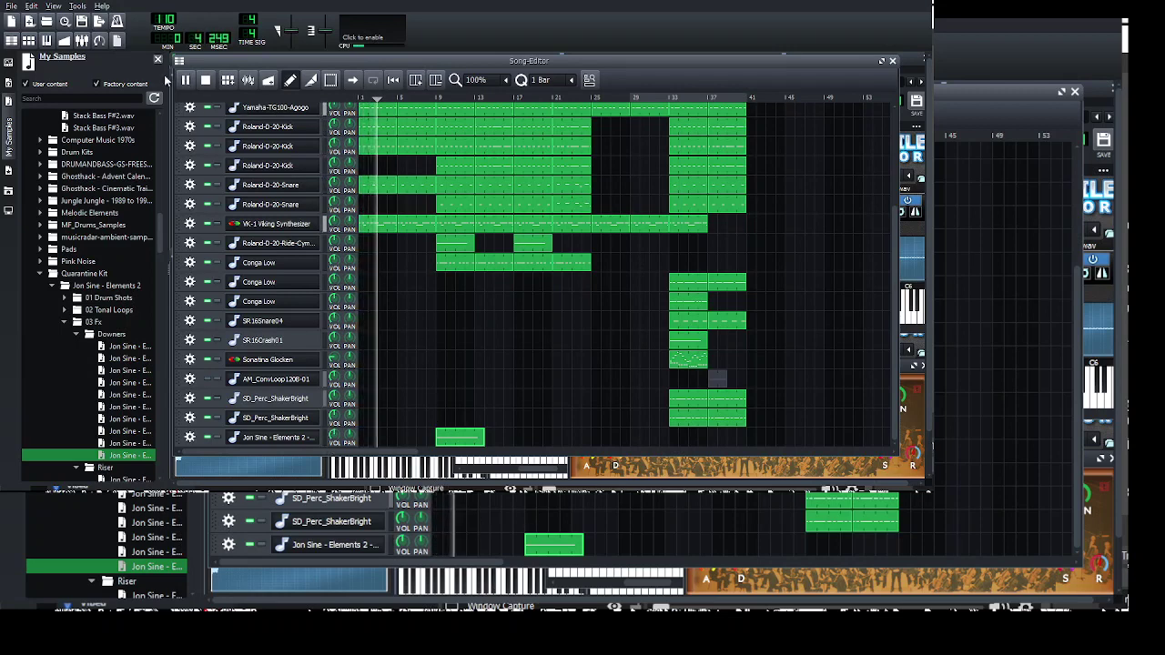
click(82, 41)
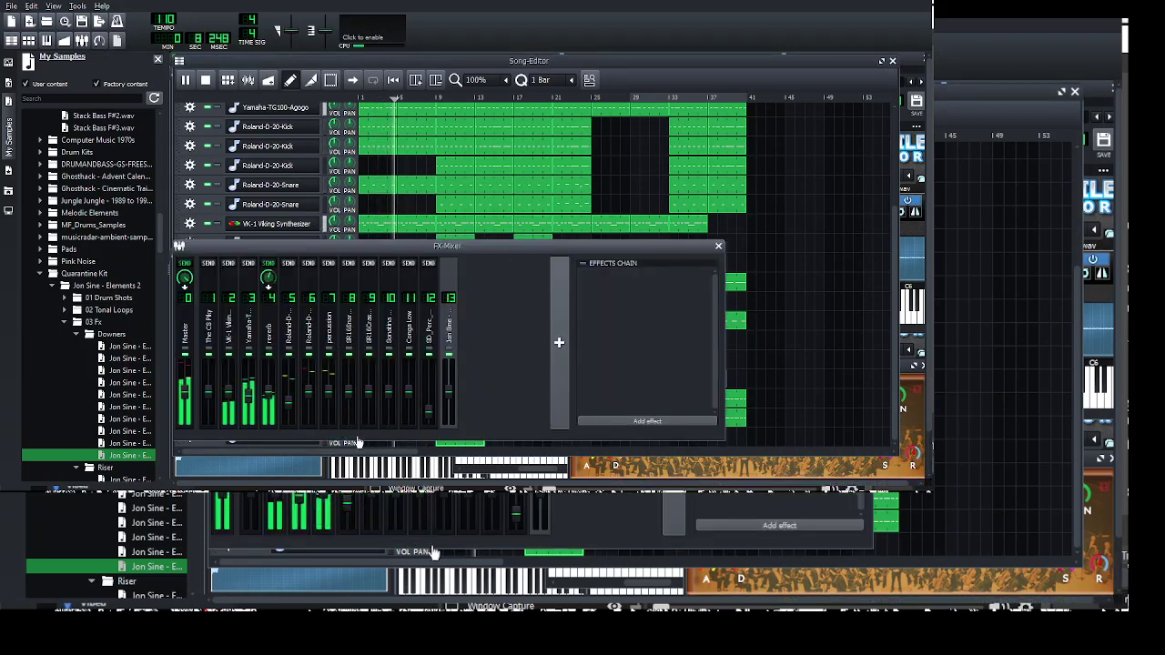
click(681, 83)
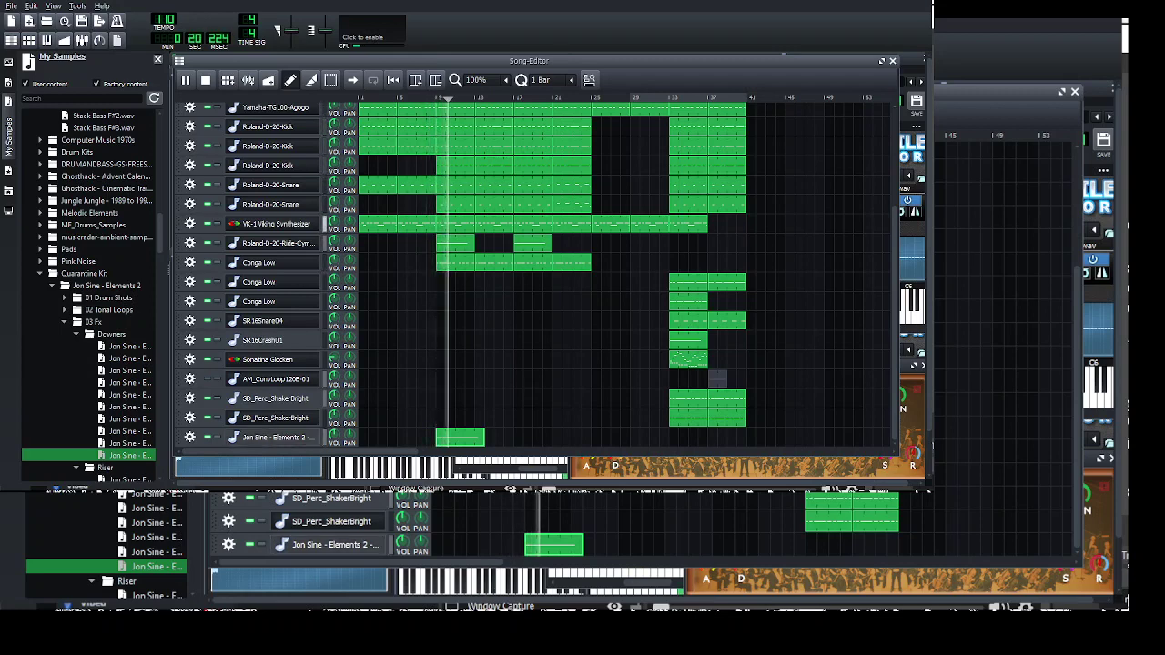
- Open the downlifter track's instrument settings while the song plays
click(279, 438)
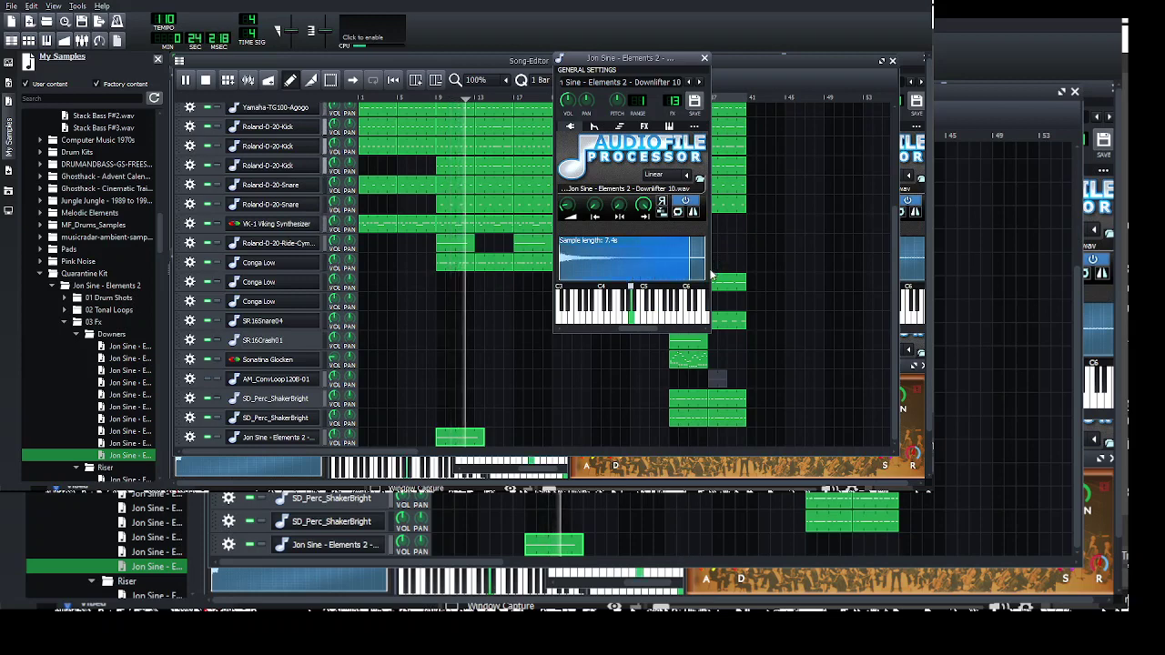
scroll(615, 400, up, 3)
scroll(614, 401, up, 1)
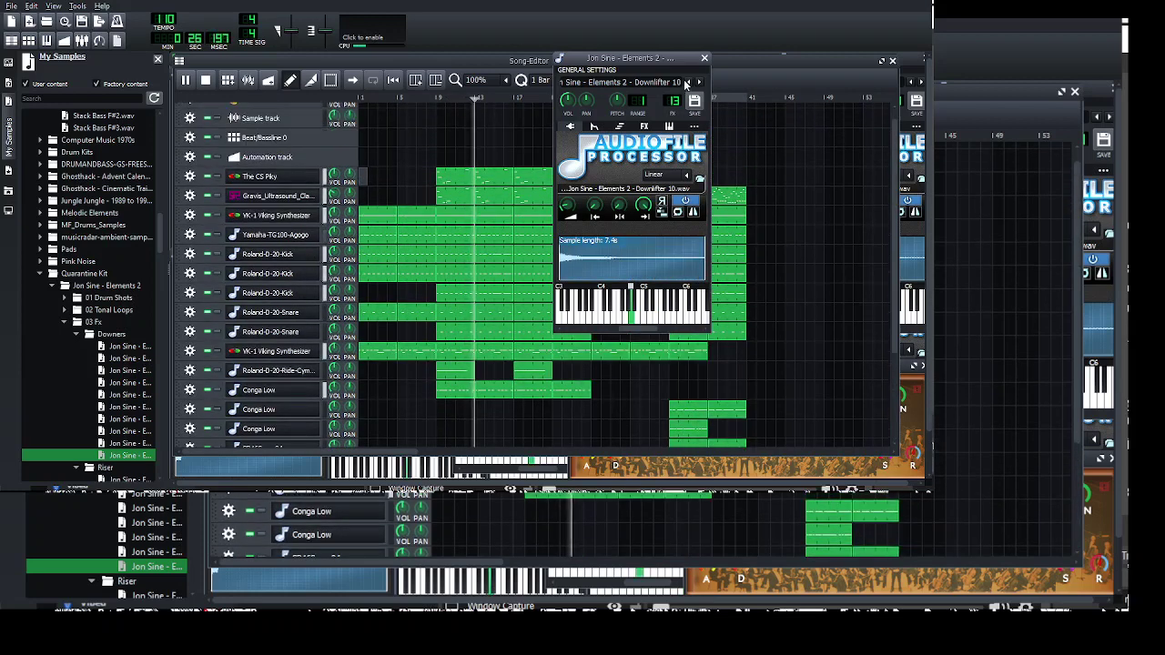
- Layer a copy of all notes about an octave higher in The CS Piky clip at bar 25
click(704, 58)
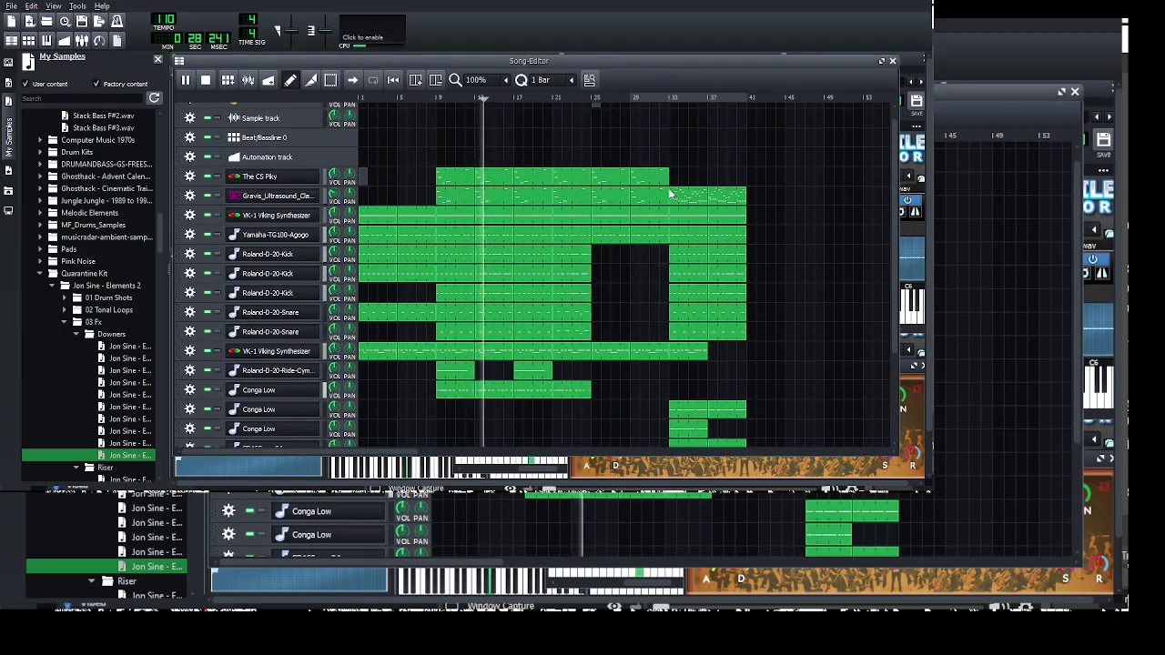
scroll(673, 197, right, 3)
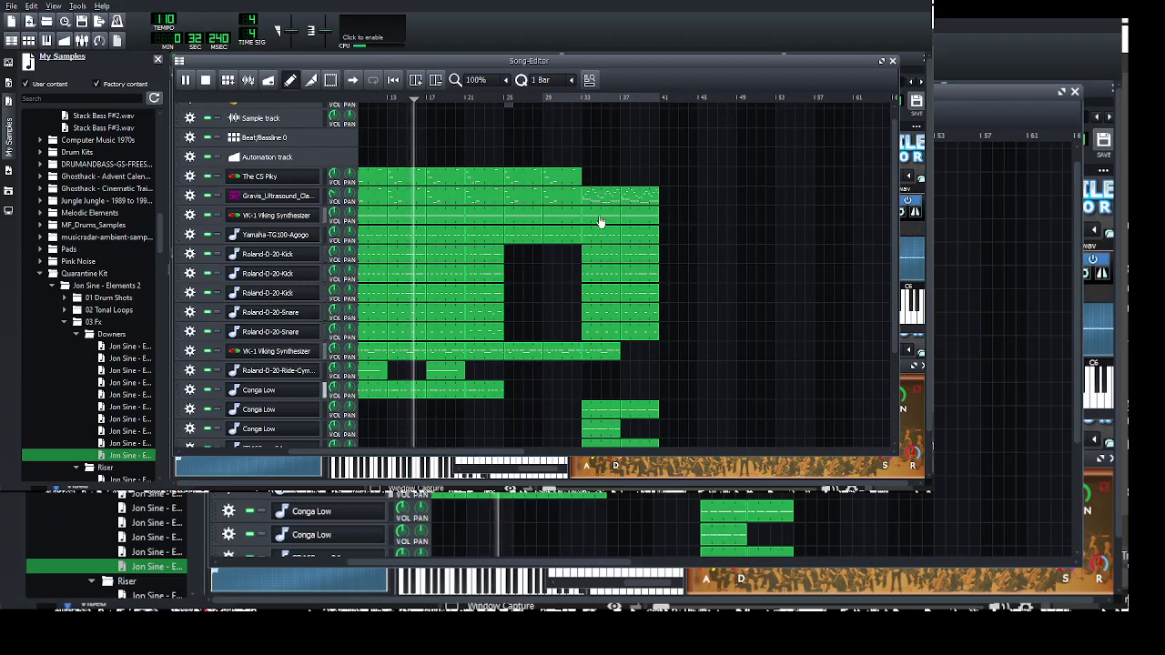
double_click(650, 222)
scroll(384, 190, up, 3)
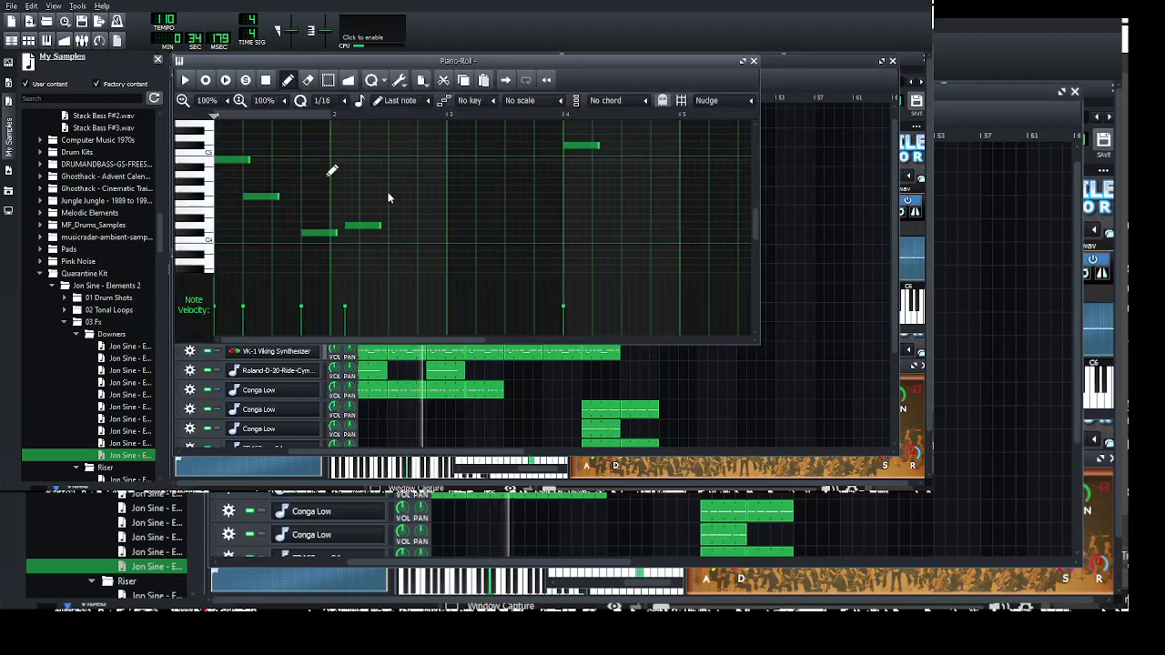
scroll(309, 241, up, 3)
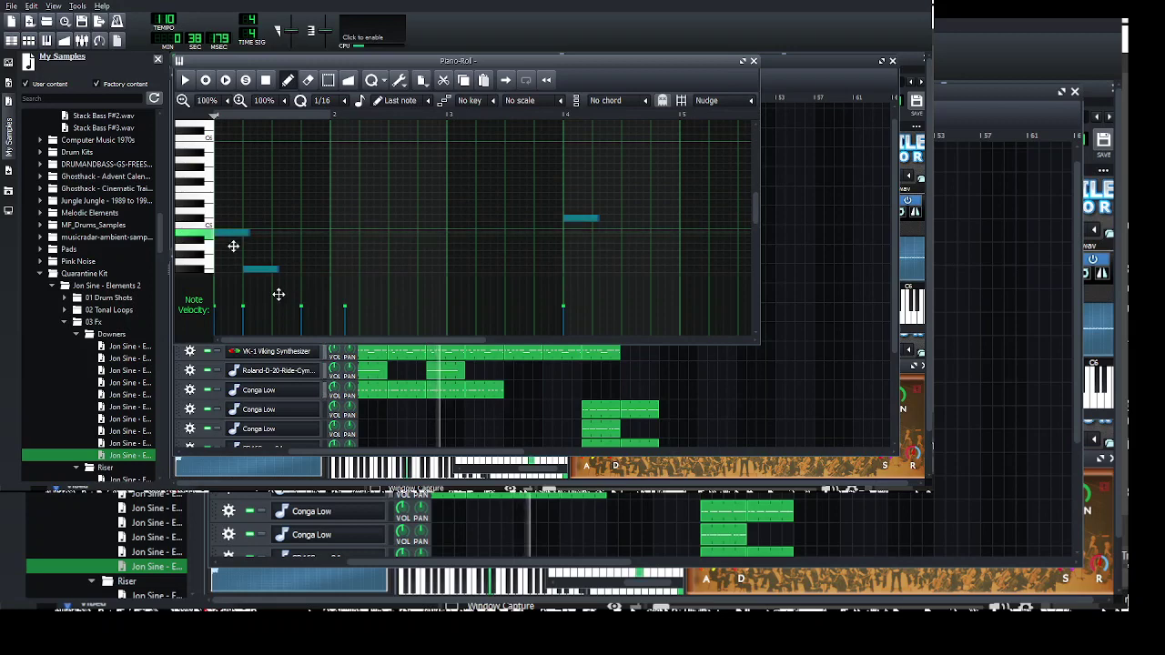
drag(233, 245, 231, 164)
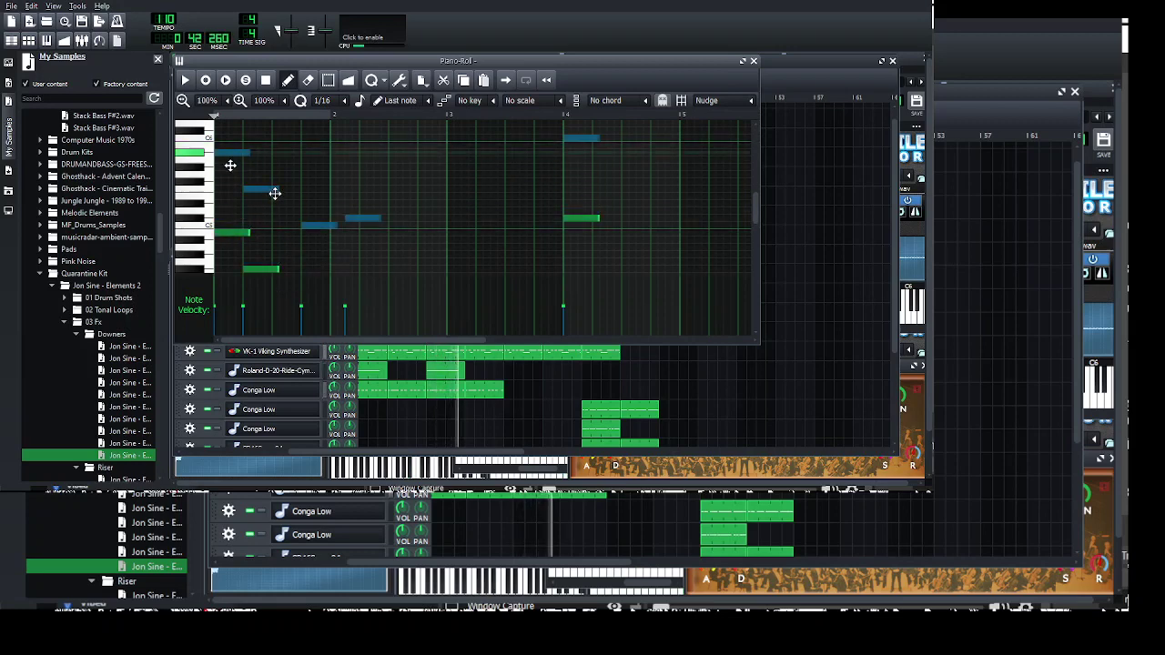
click(753, 61)
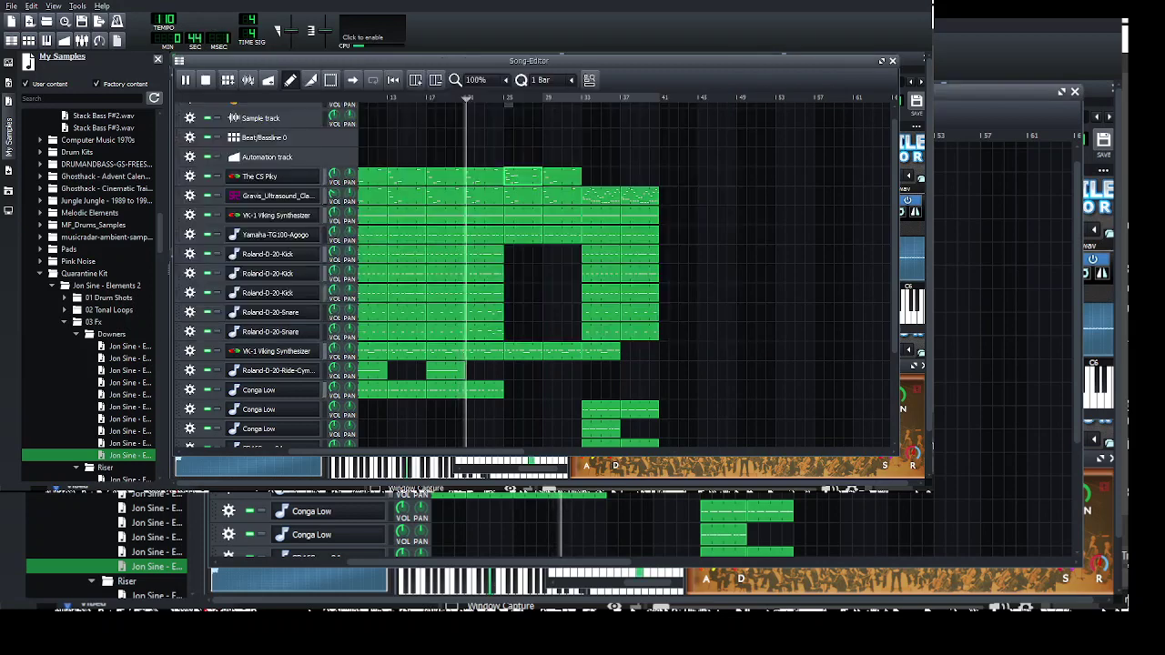
- Duplicate all notes one octave higher in The CS Piky clip at bar 29 and close the Piano-Roll
double_click(571, 181)
scroll(320, 185, up, 3)
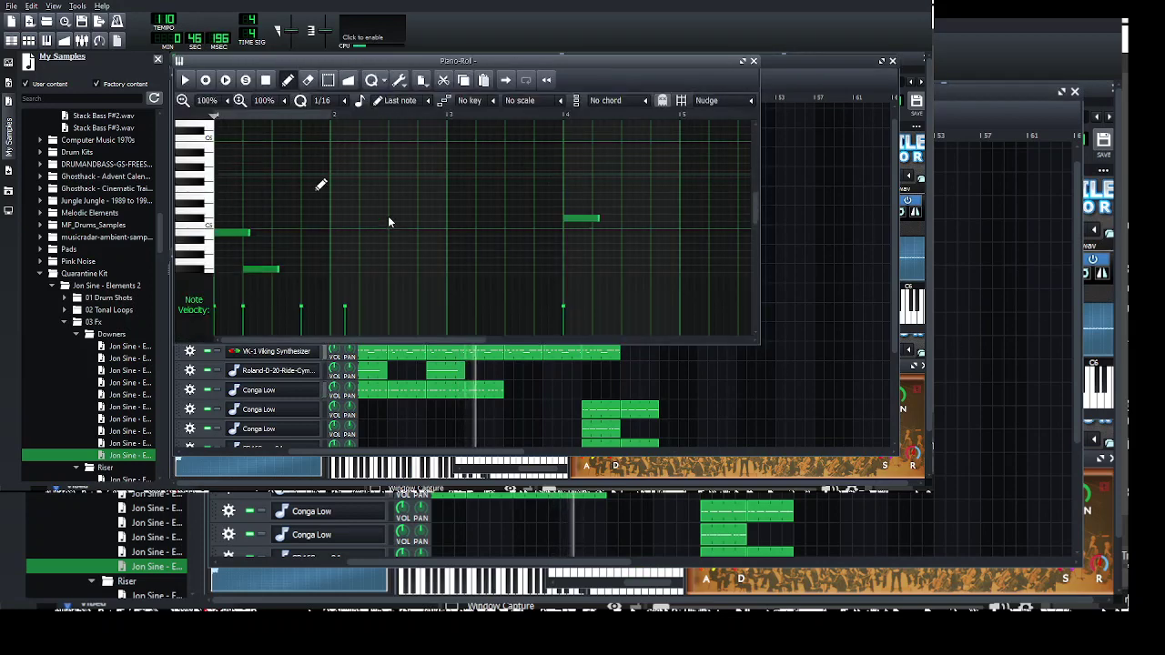
key(ctrl+a)
key(ctrl+c)
key(ctrl+v)
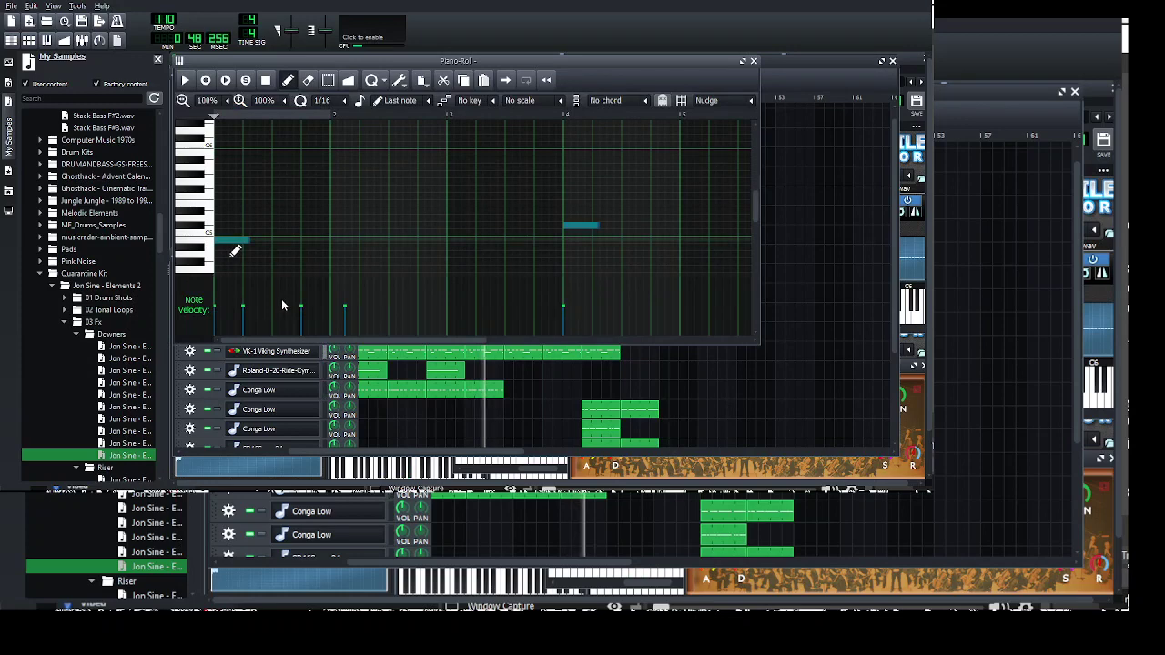
drag(228, 241, 228, 233)
drag(281, 271, 279, 196)
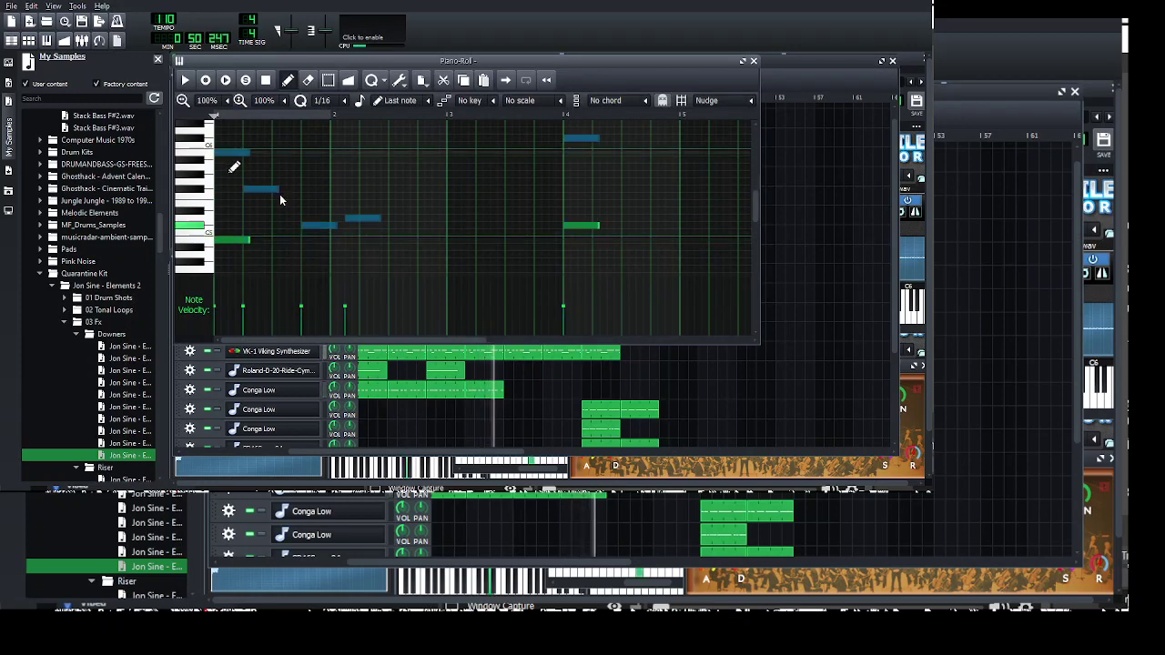
click(754, 61)
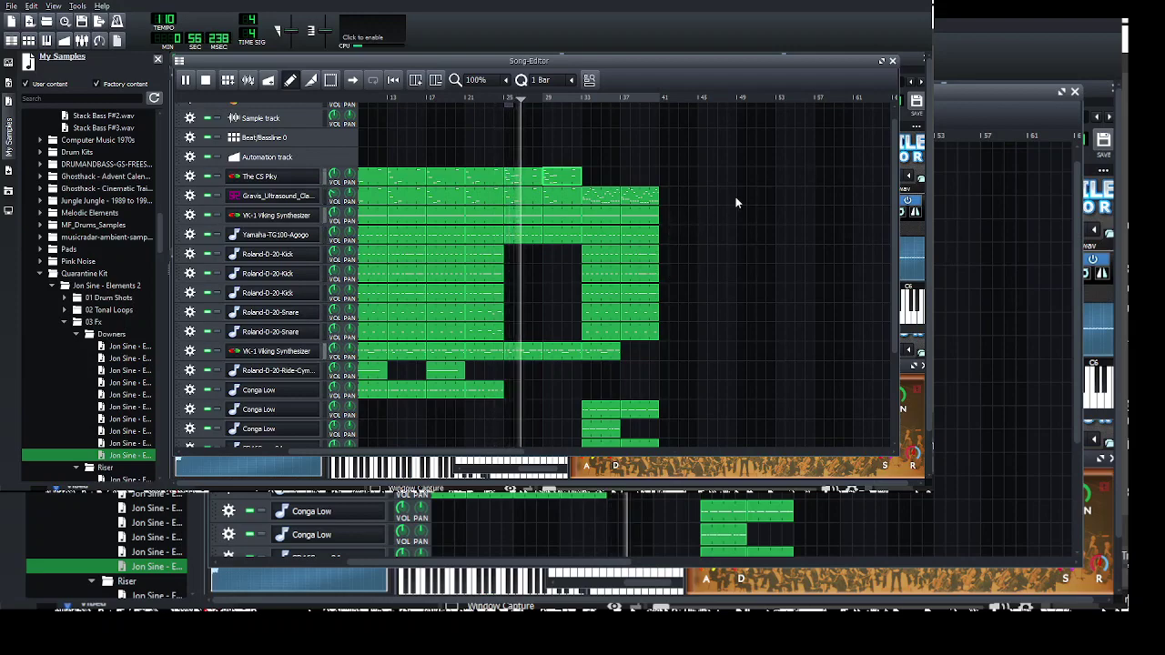
- Copy the clips of both SD_Perc_ShakerBright tracks from bars 33 to 41 so they repeat from bar 41 to 49
scroll(736, 202, down, 3)
scroll(736, 202, down, 3)
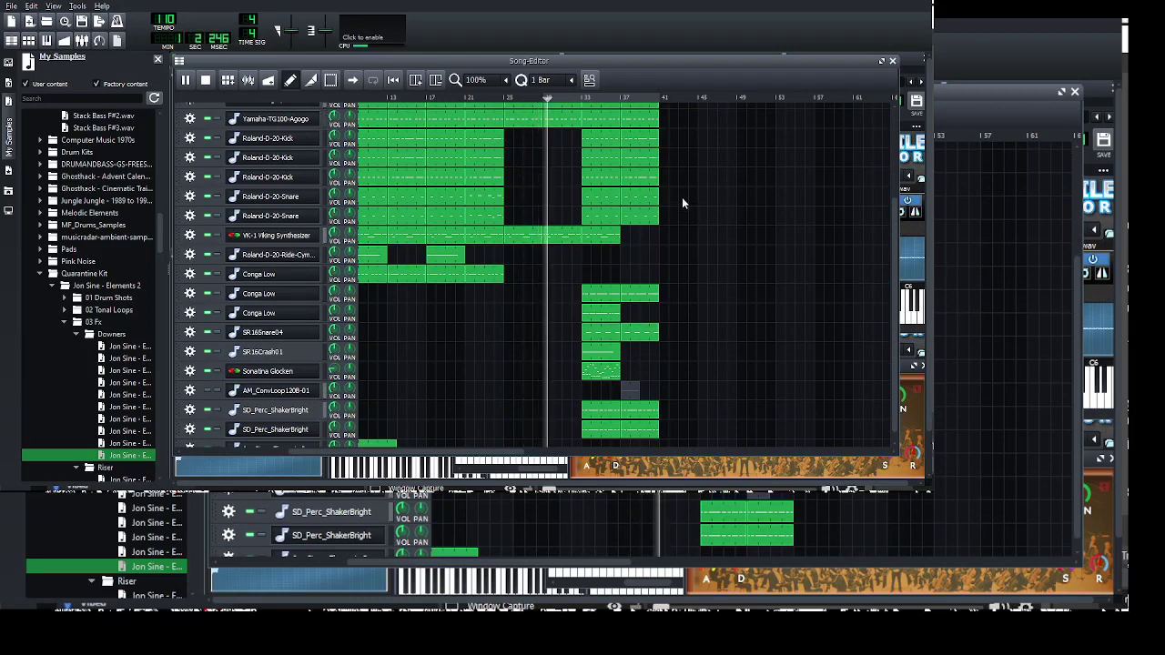
scroll(681, 196, up, 7)
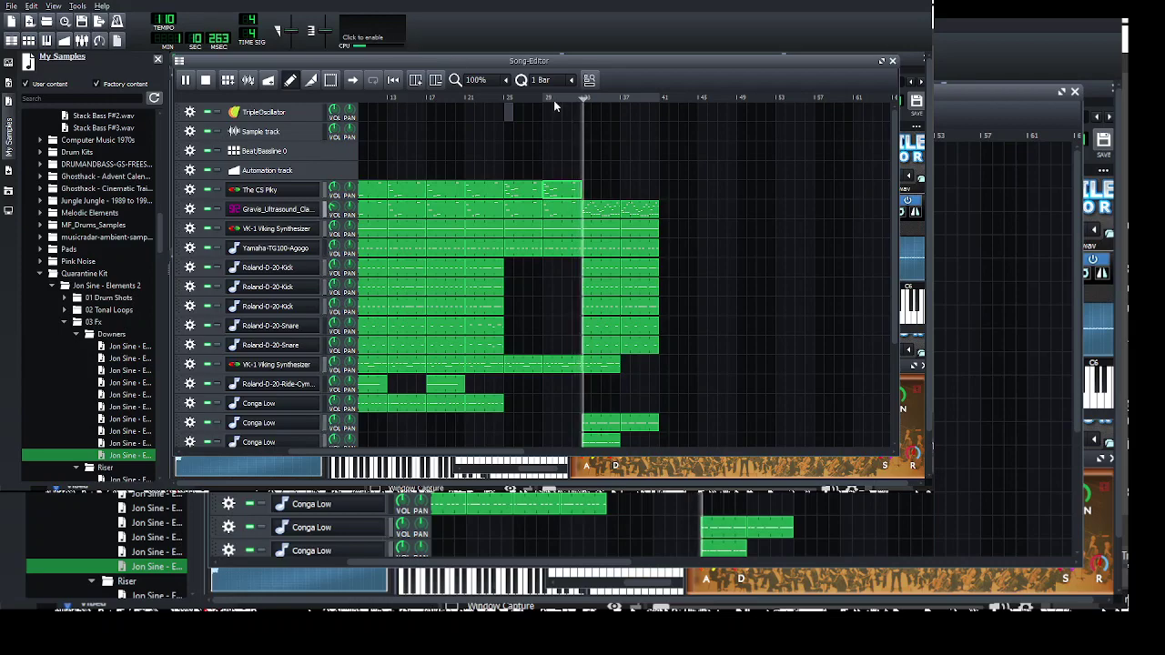
scroll(736, 179, down, 4)
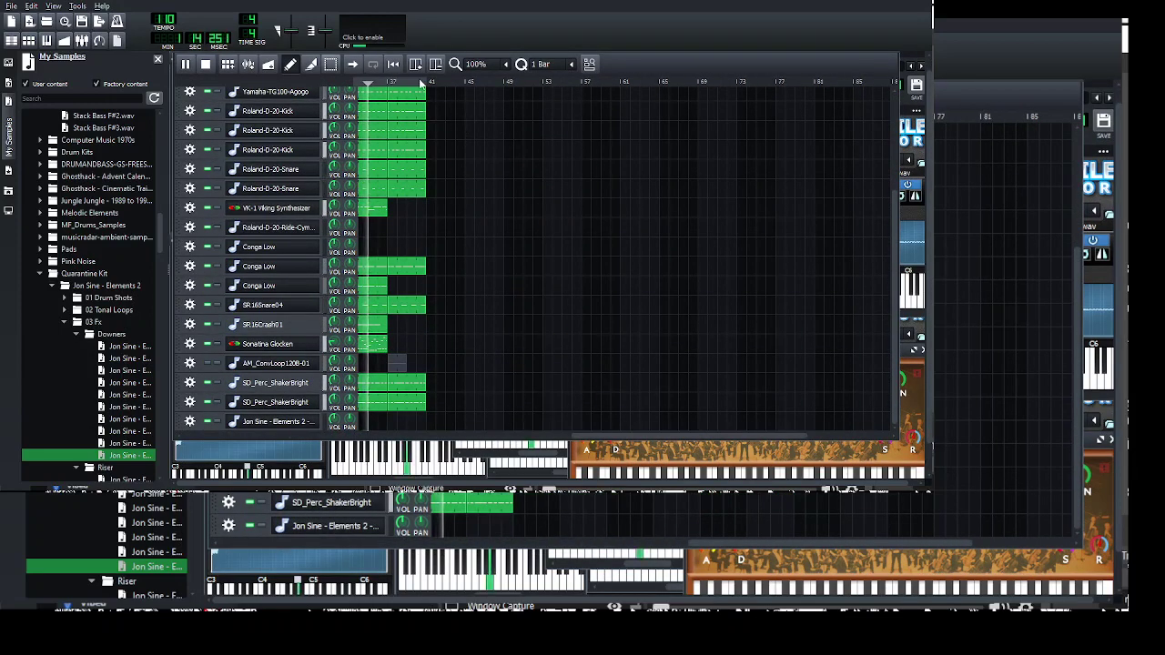
scroll(657, 264, left, 2)
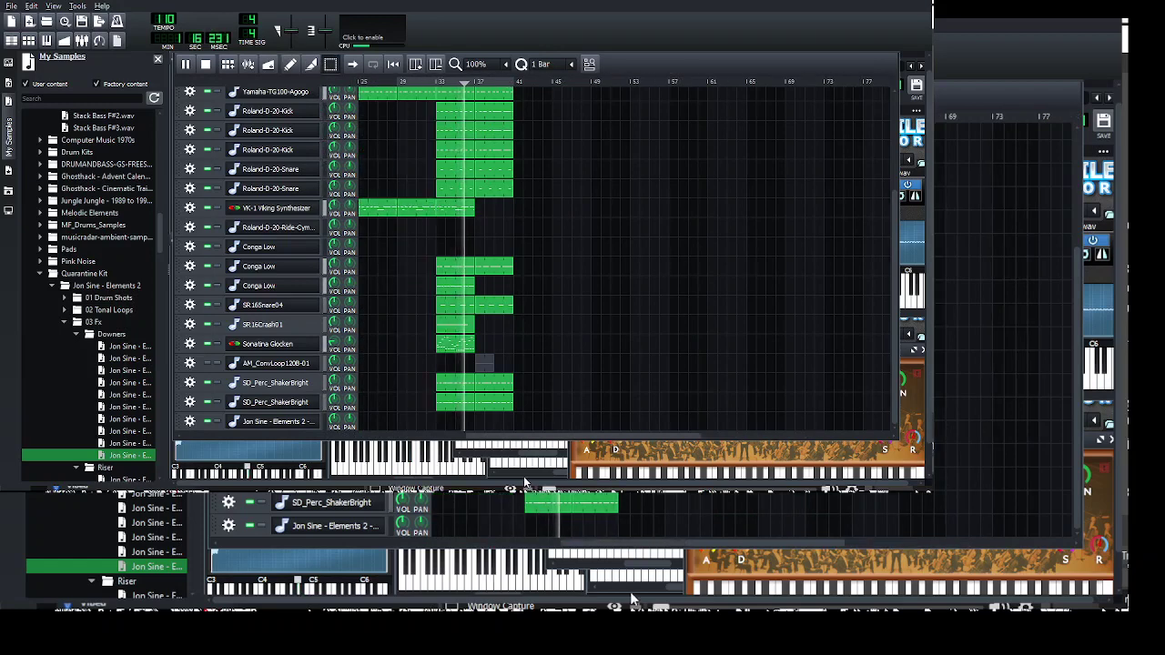
drag(419, 382, 501, 408)
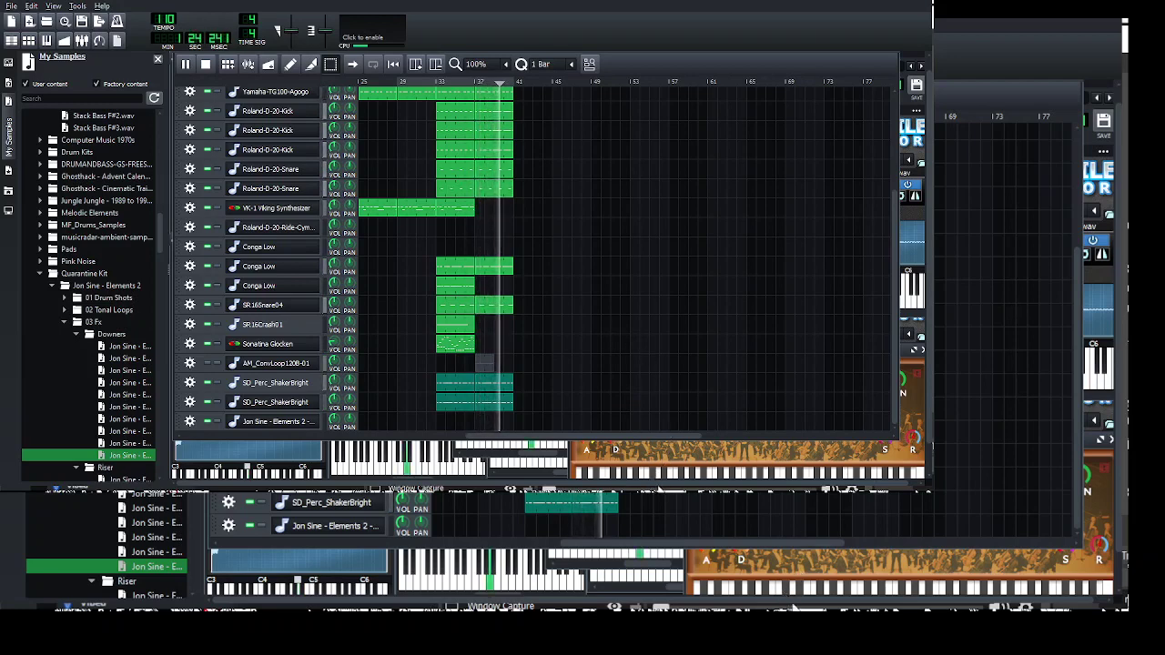
drag(494, 392, 571, 392)
- Extend the upper Roland-D-20-Snare track and the upper VK-1 Viking Synthesizer track with copied clips from bar 41 to 49
scroll(664, 346, up, 5)
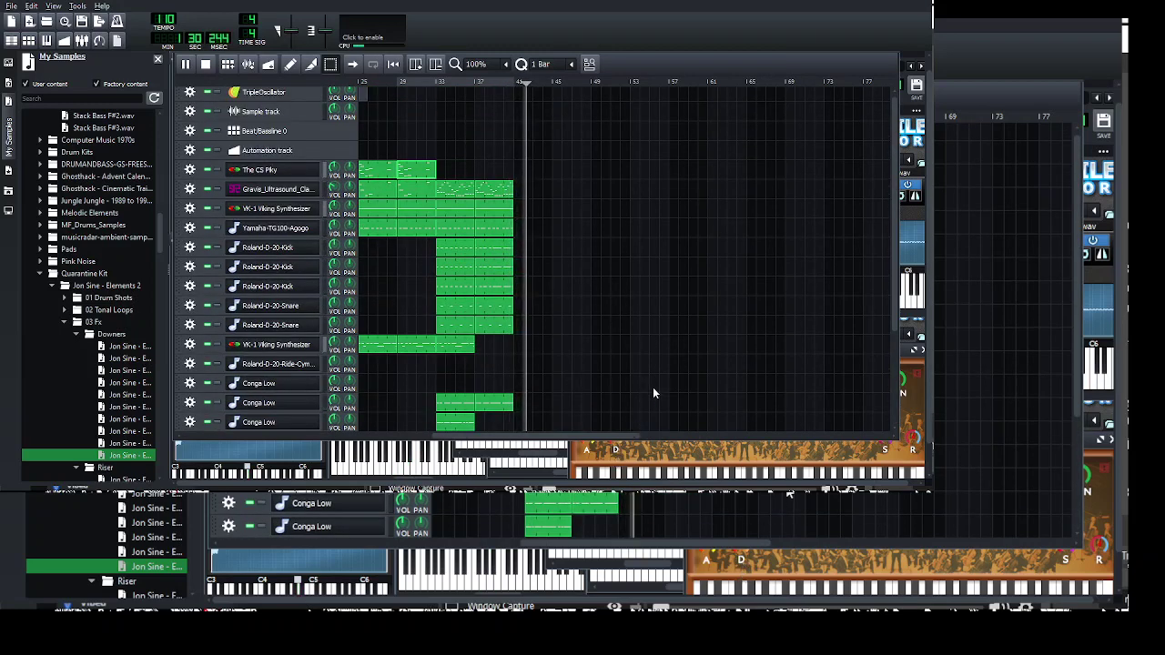
drag(492, 305, 532, 306)
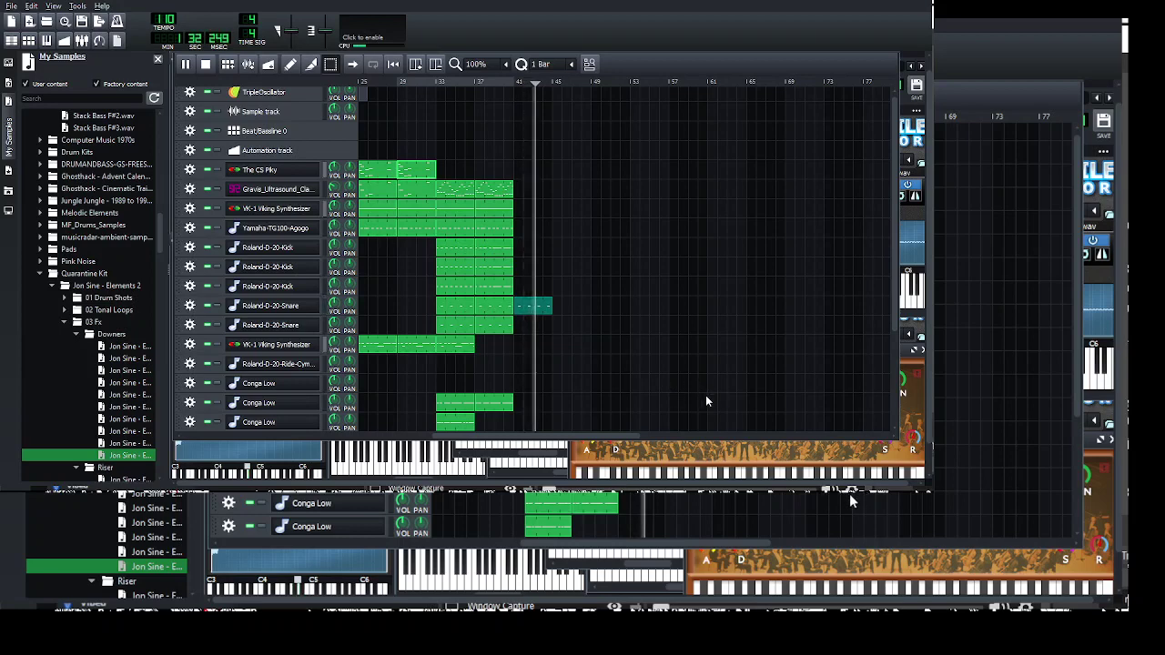
key(ctrl+v)
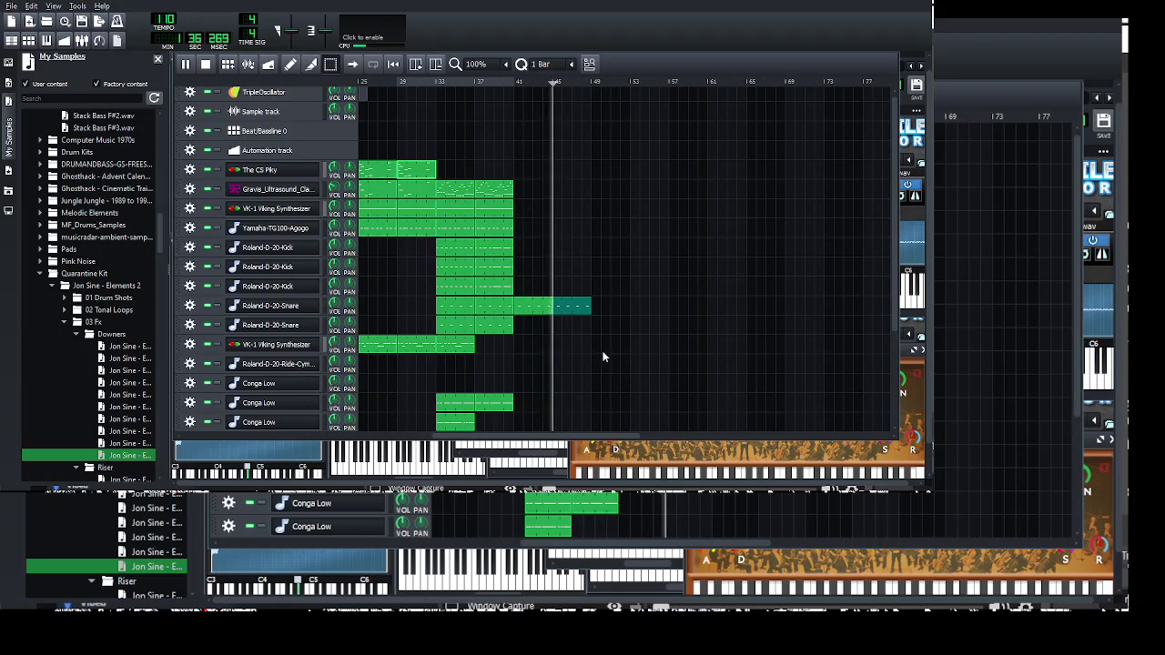
drag(646, 264, 698, 266)
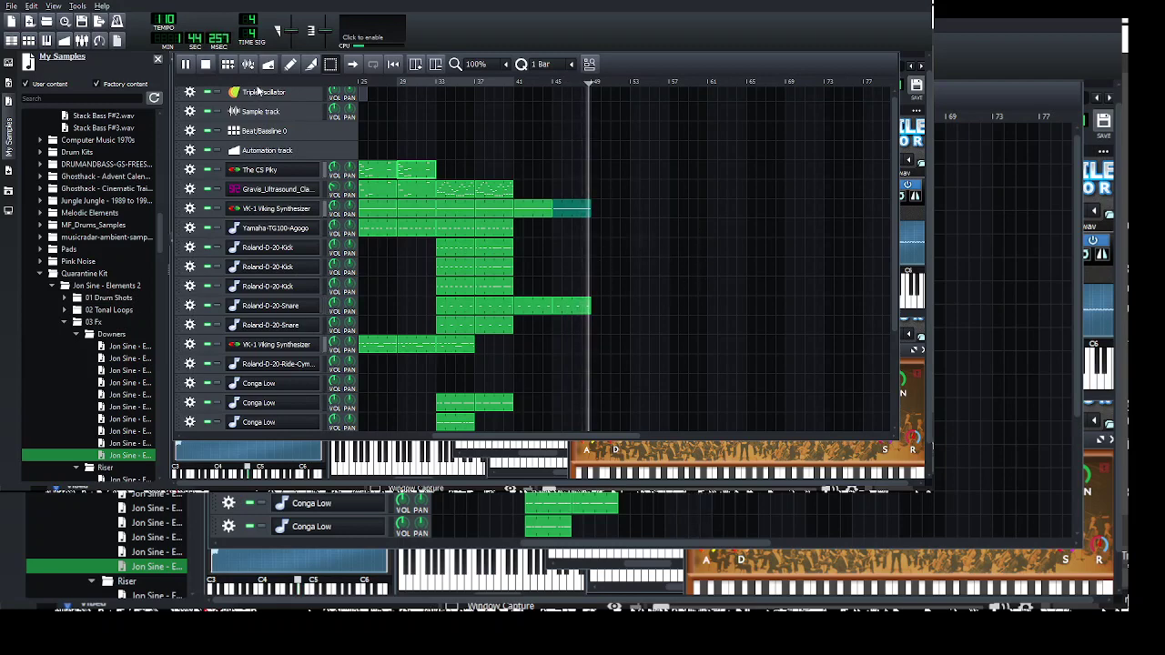
- Restart the song from the beginning and audition Pad 4_C and Pad 8_C from the Pads sample folder
key(space)
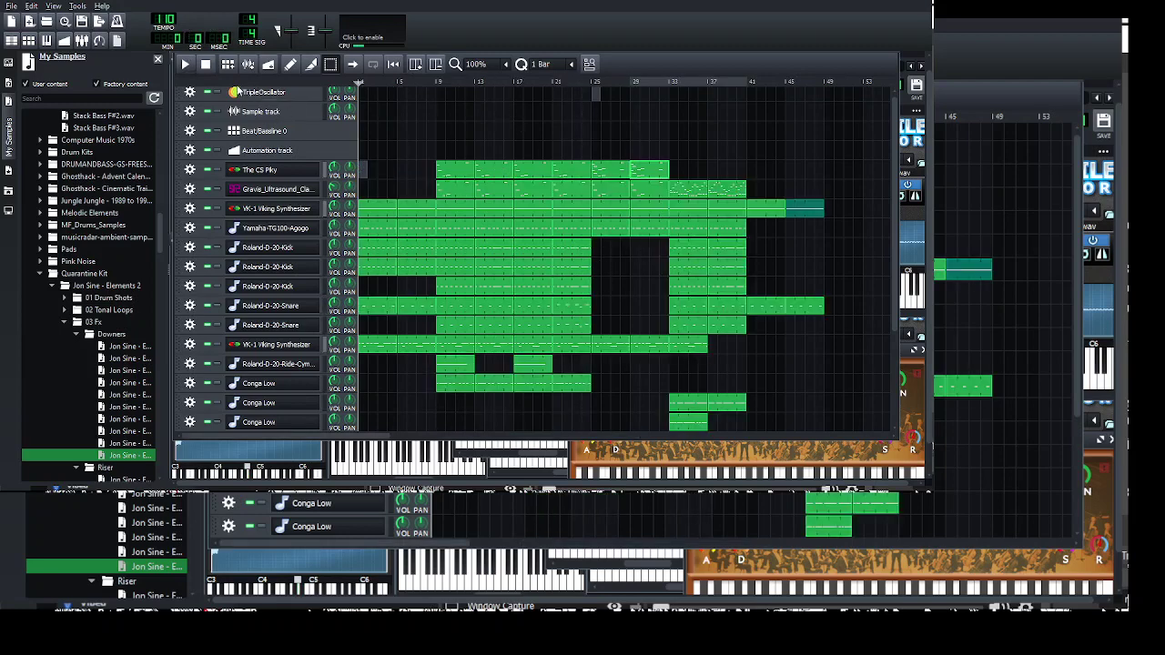
key(space)
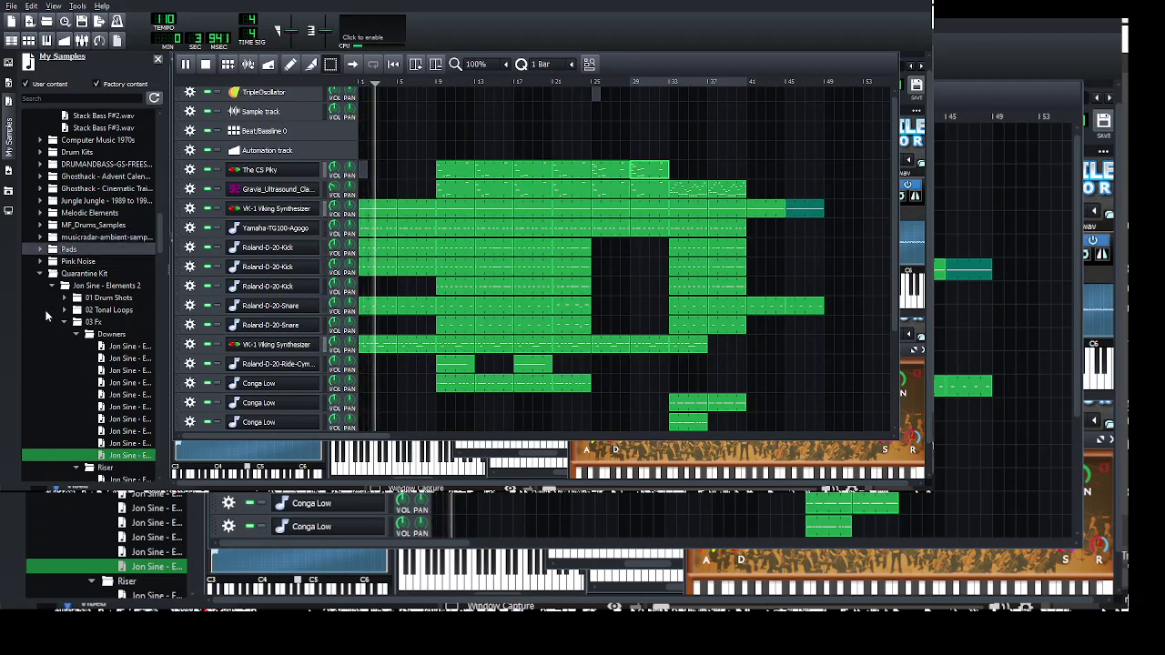
click(64, 248)
click(93, 298)
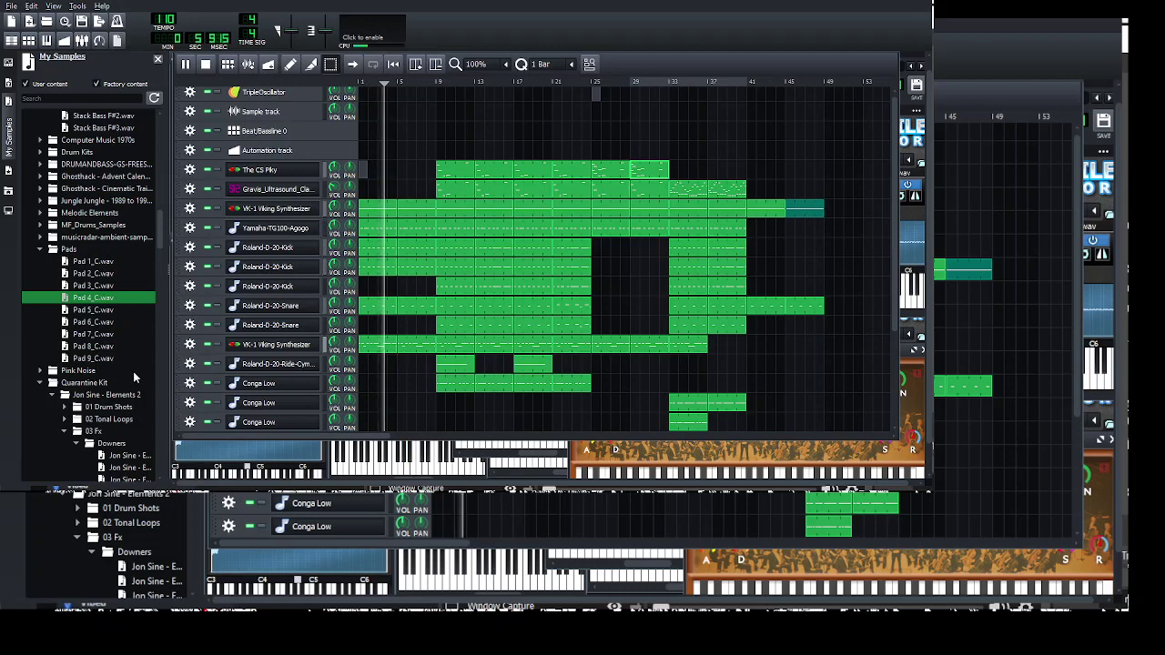
click(109, 346)
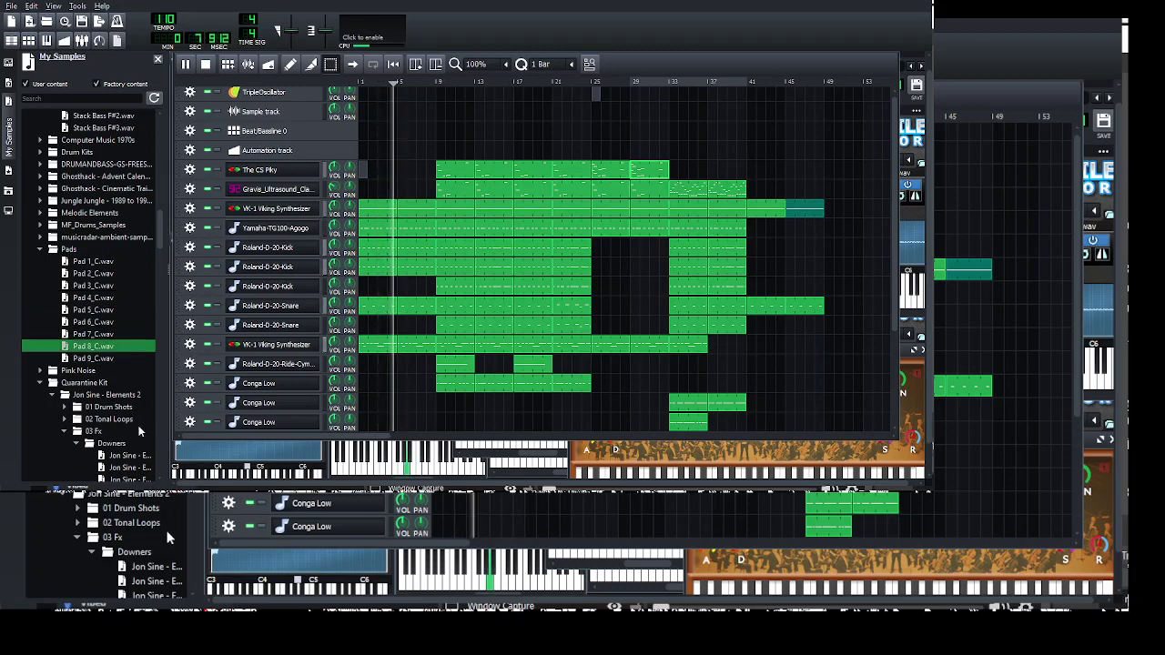
- Expand the Drones folder under One Shots in the Ghosthack Cinematic sample pack
click(91, 236)
click(41, 236)
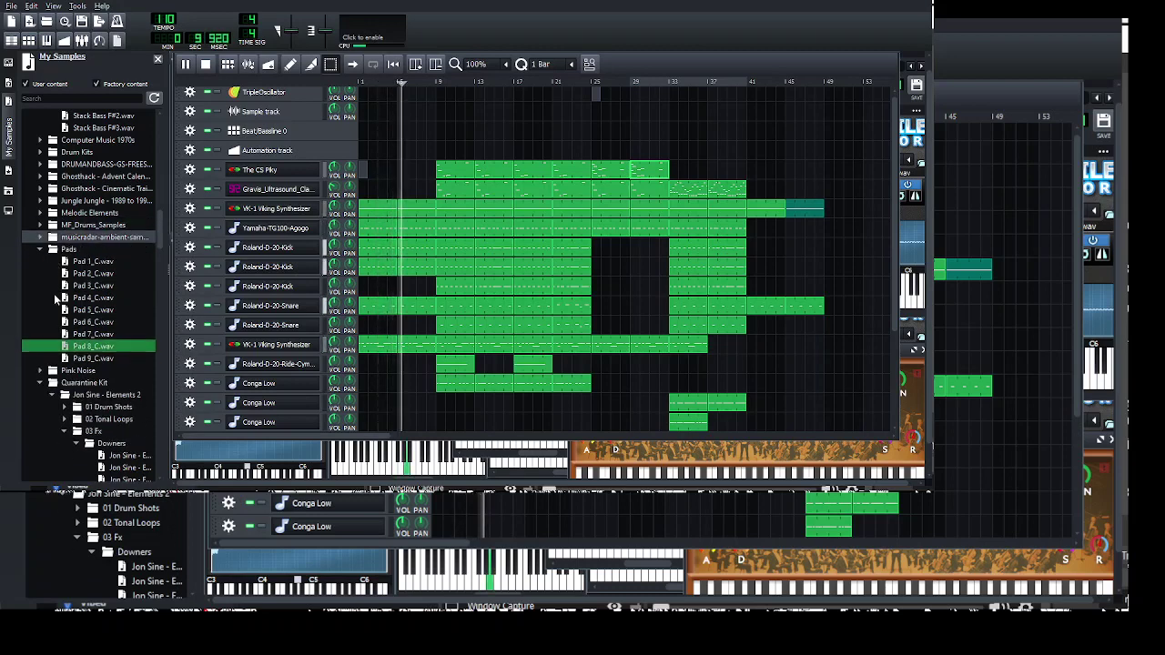
scroll(43, 245, up, 2)
click(41, 236)
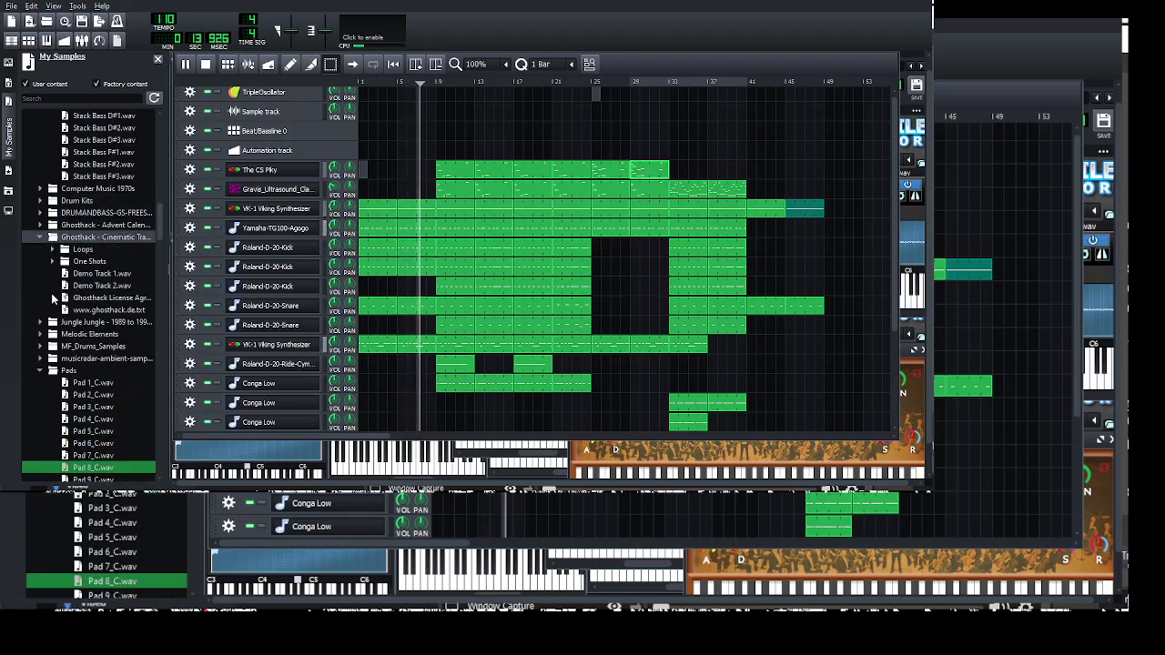
click(53, 261)
click(96, 285)
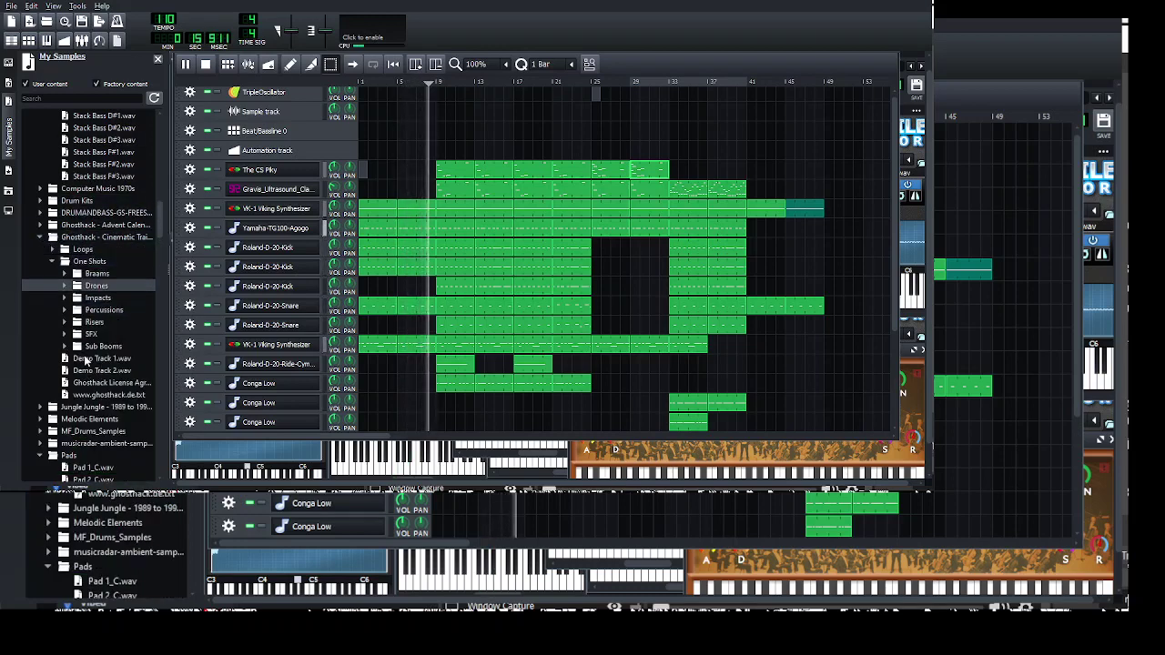
- Audition the Aliens_C, Blade Runner, Deserted_C, Electric_C and Gritty_C drones against the playing song
click(118, 346)
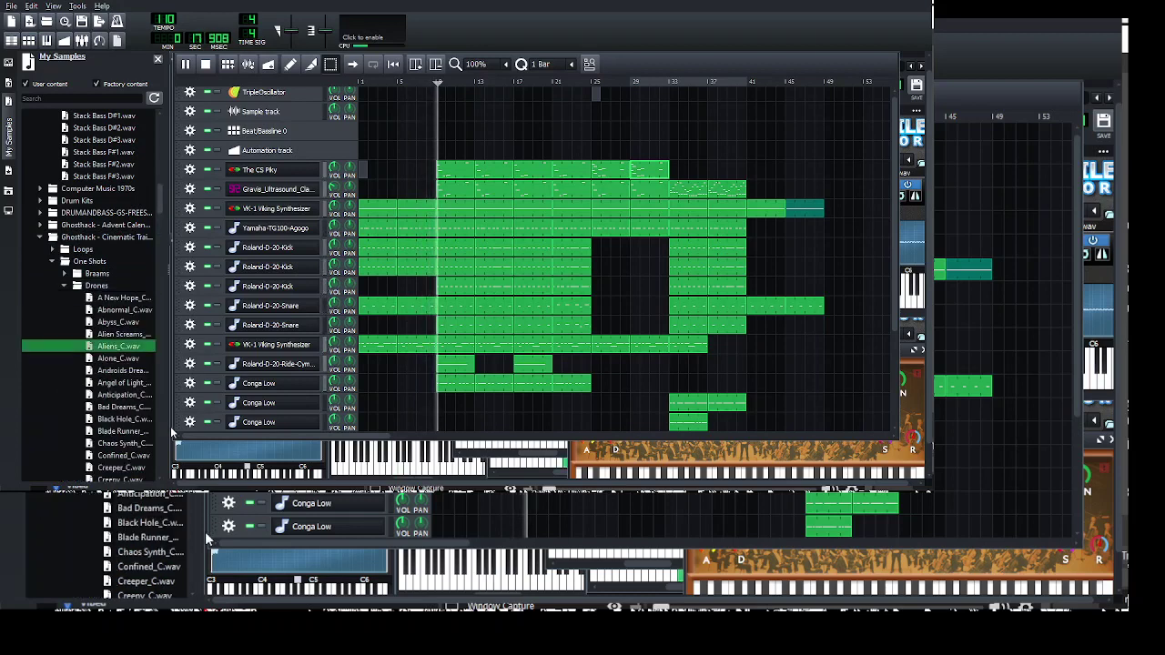
click(169, 430)
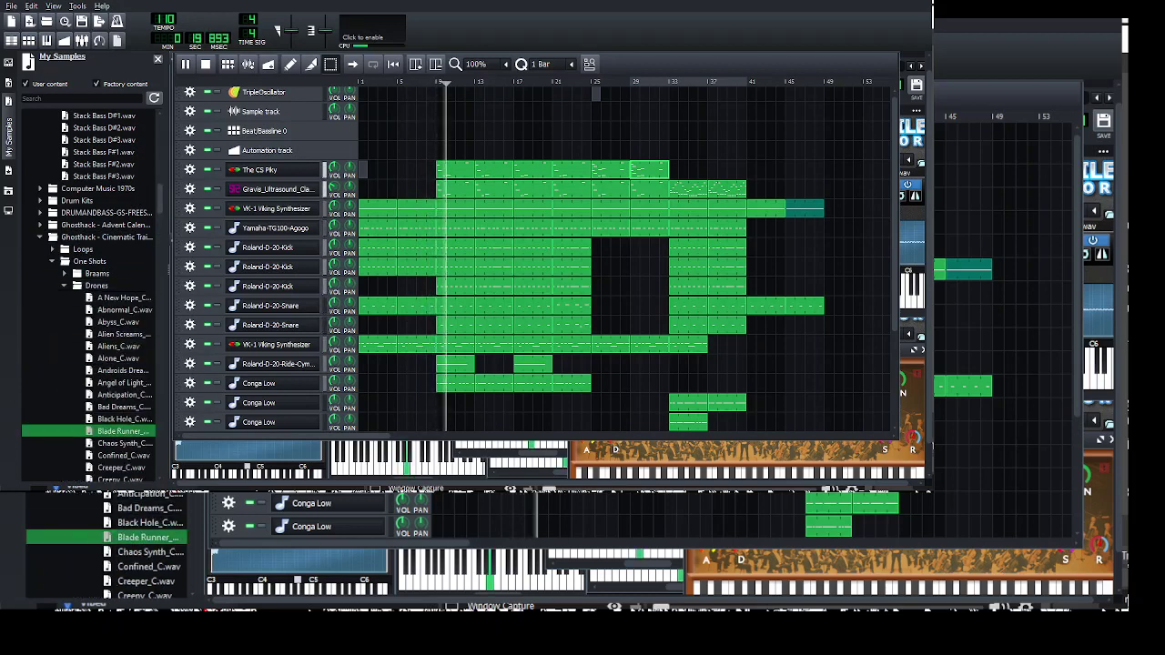
scroll(137, 409, down, 3)
click(137, 382)
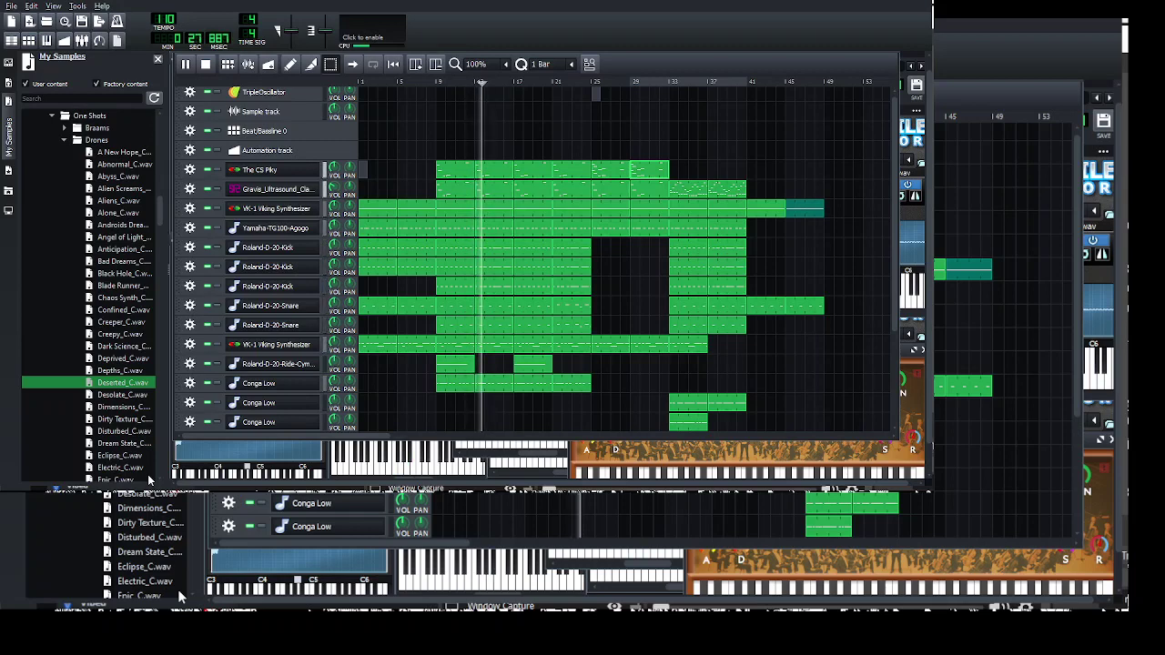
scroll(148, 474, down, 3)
click(113, 346)
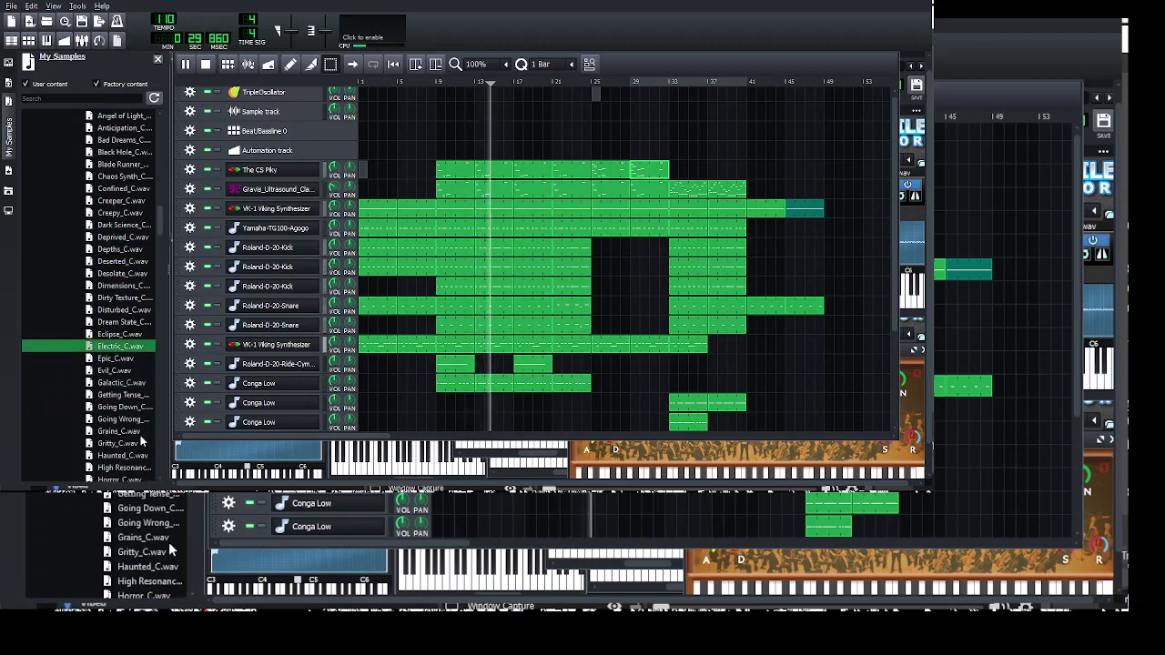
click(141, 442)
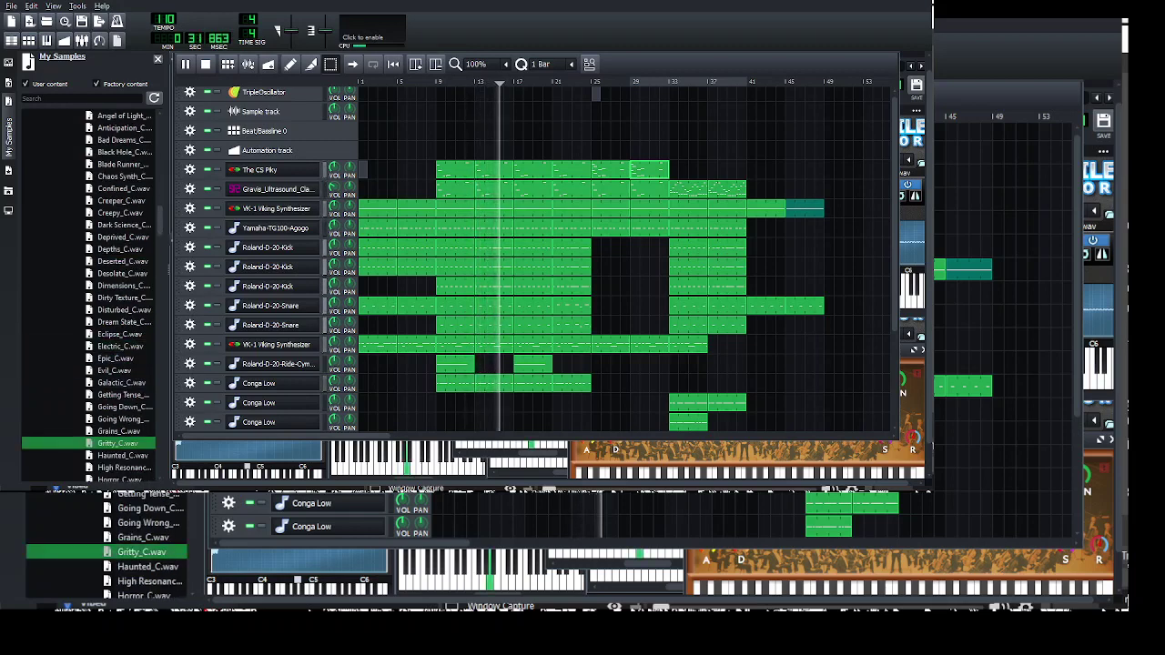
- Audition the drone samples after Gritty_C one by one down to Lost_C
key(Down)
key(Down)
key(Down)
key(Down)
key(Down)
key(Down)
key(Down)
key(Down)
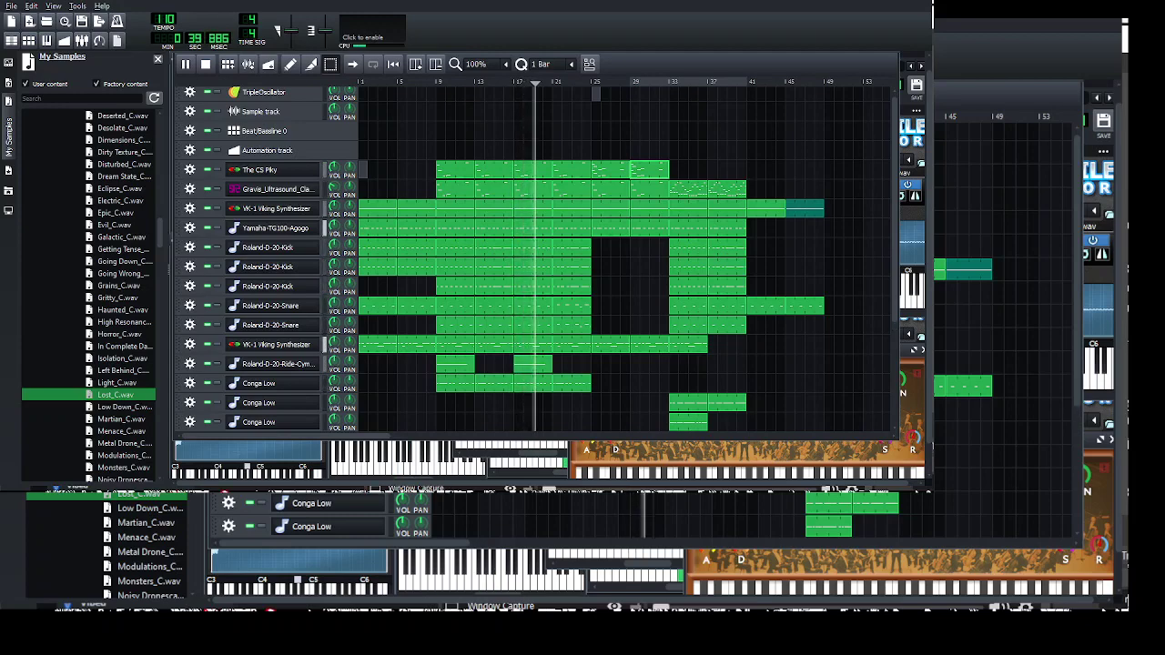
- Load the Lost_C drone sample into a new track and switch the Song-Editor to draw mode
scroll(536, 255, down, 5)
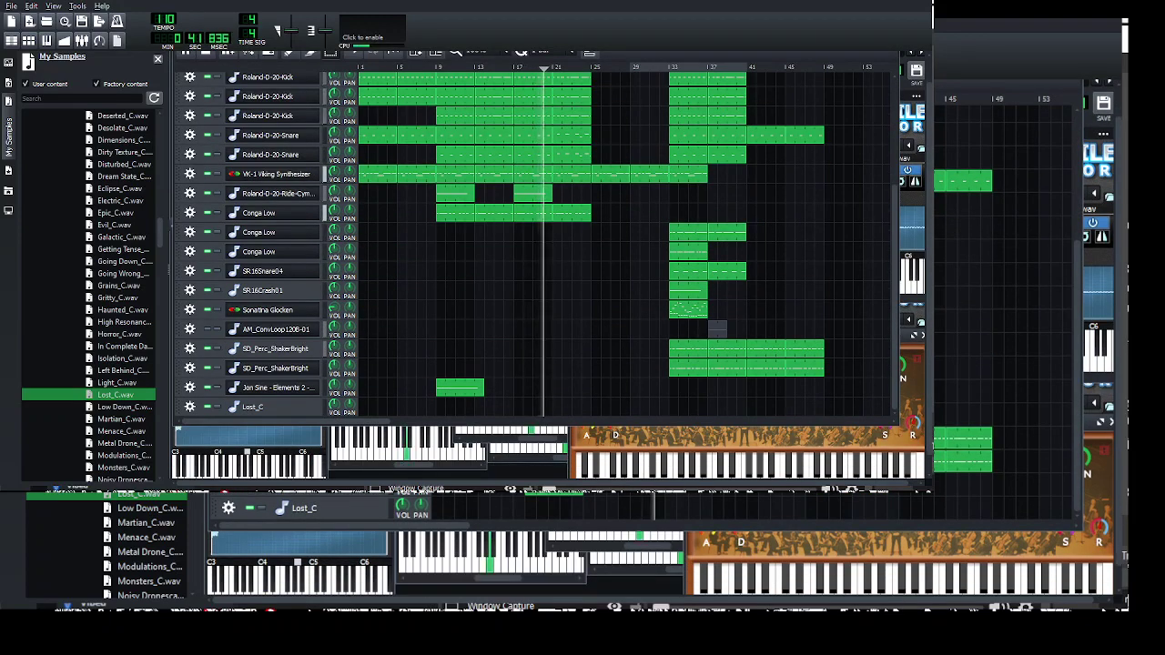
drag(928, 273, 928, 248)
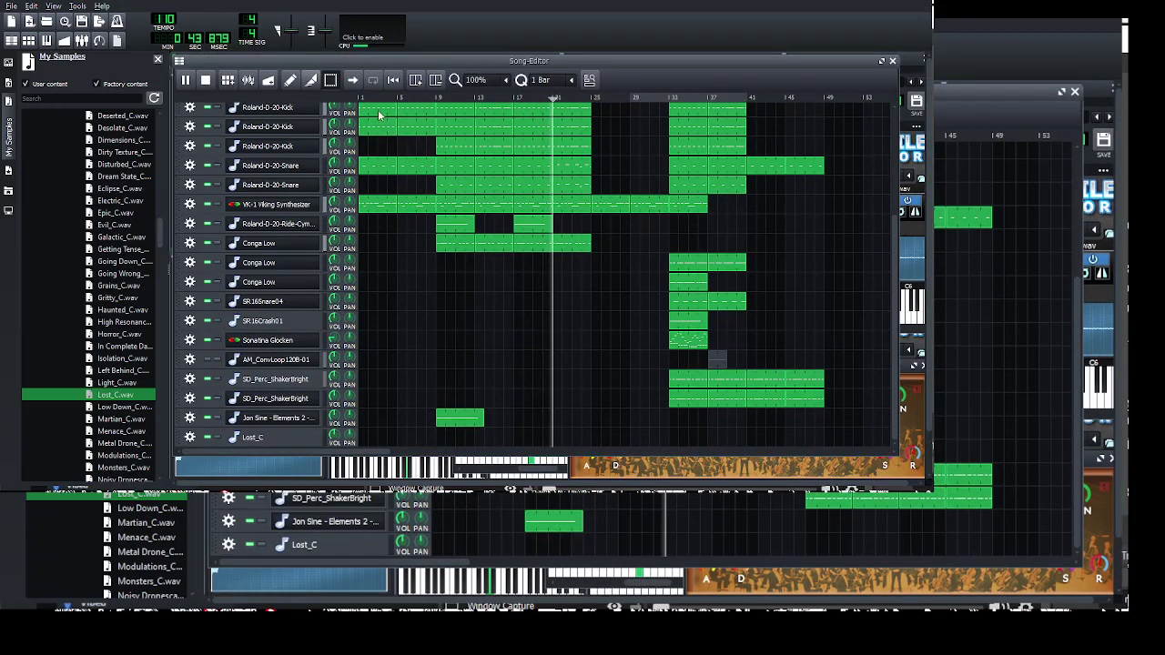
click(291, 80)
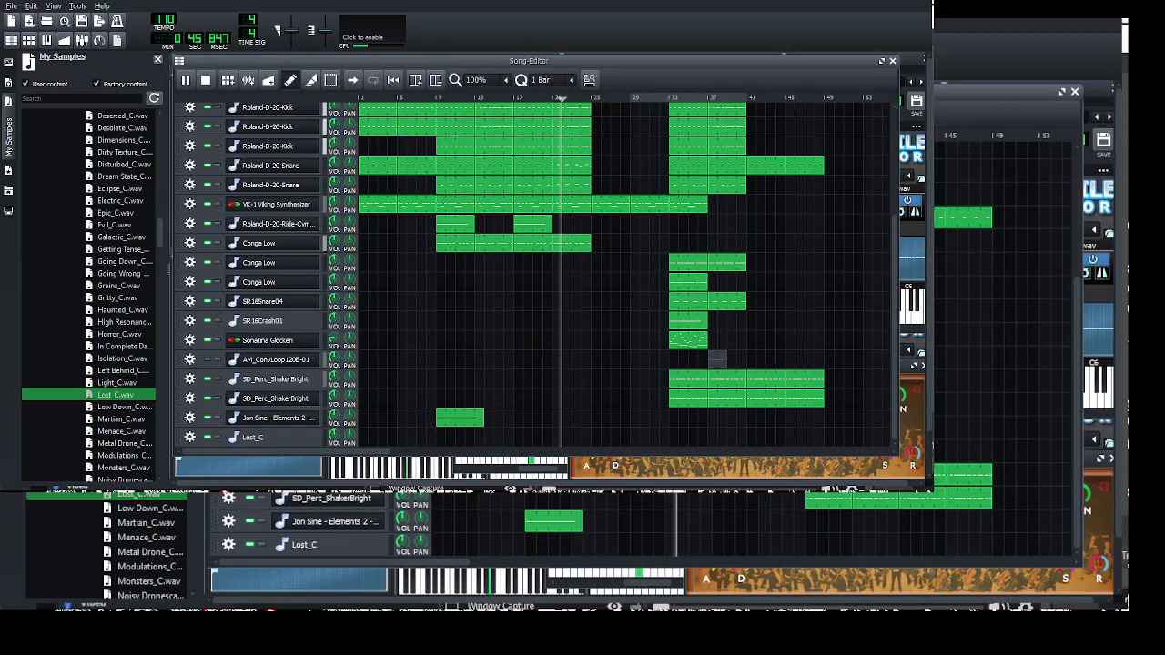
- Add a clip at bar 41 of the Lost_C track containing one sustained note about five bars long
double_click(750, 437)
click(227, 212)
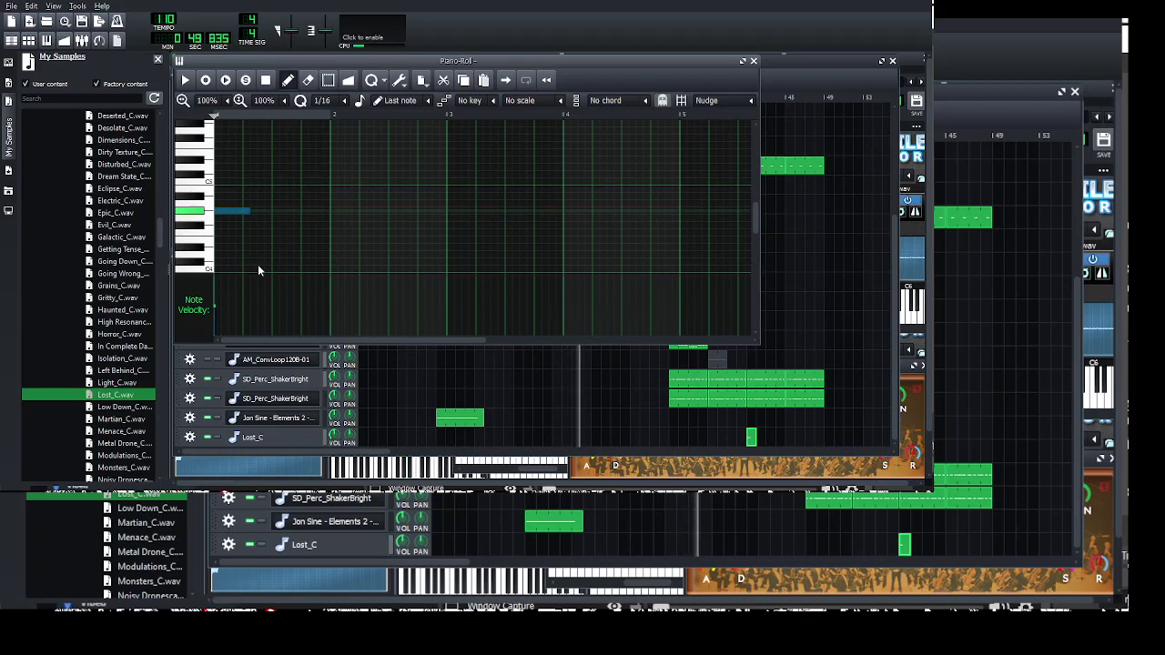
drag(242, 221, 760, 202)
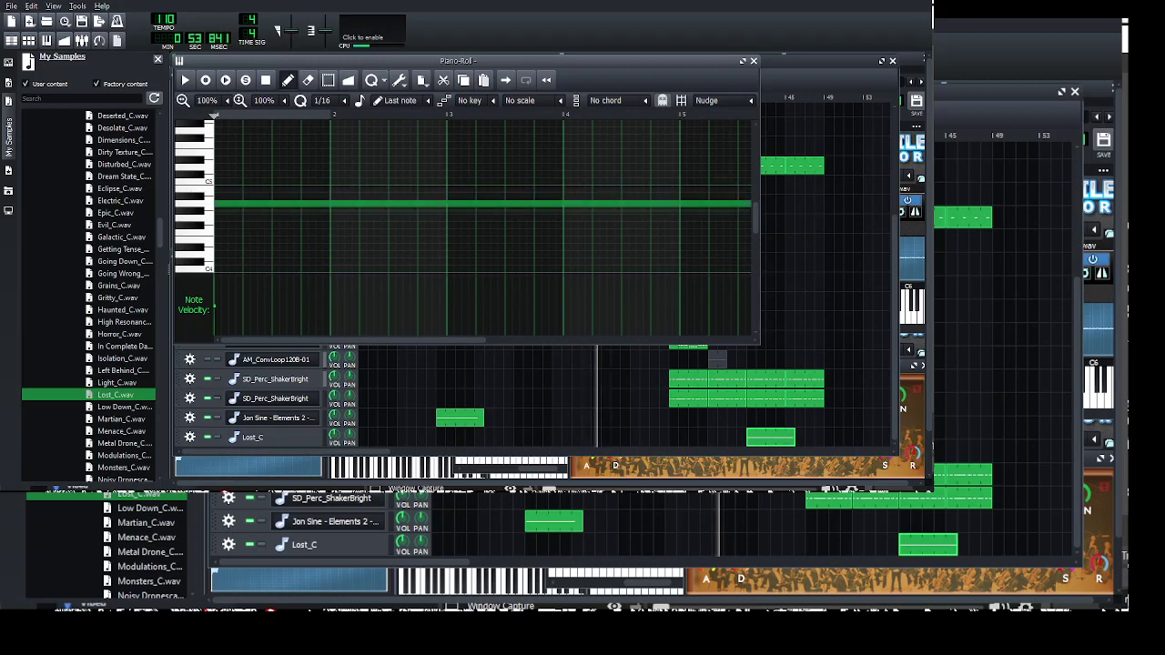
click(753, 61)
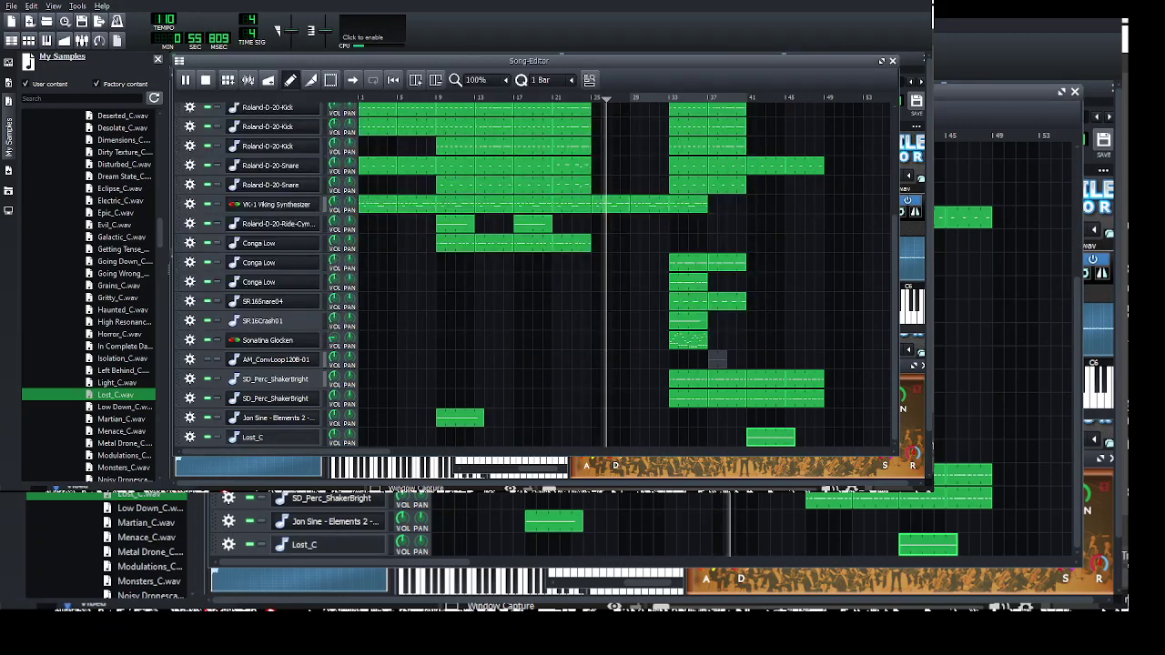
- Examine the Lost_C instrument settings and the notes in the VK-1 Viking Synthesizer clip at bar 29
click(253, 438)
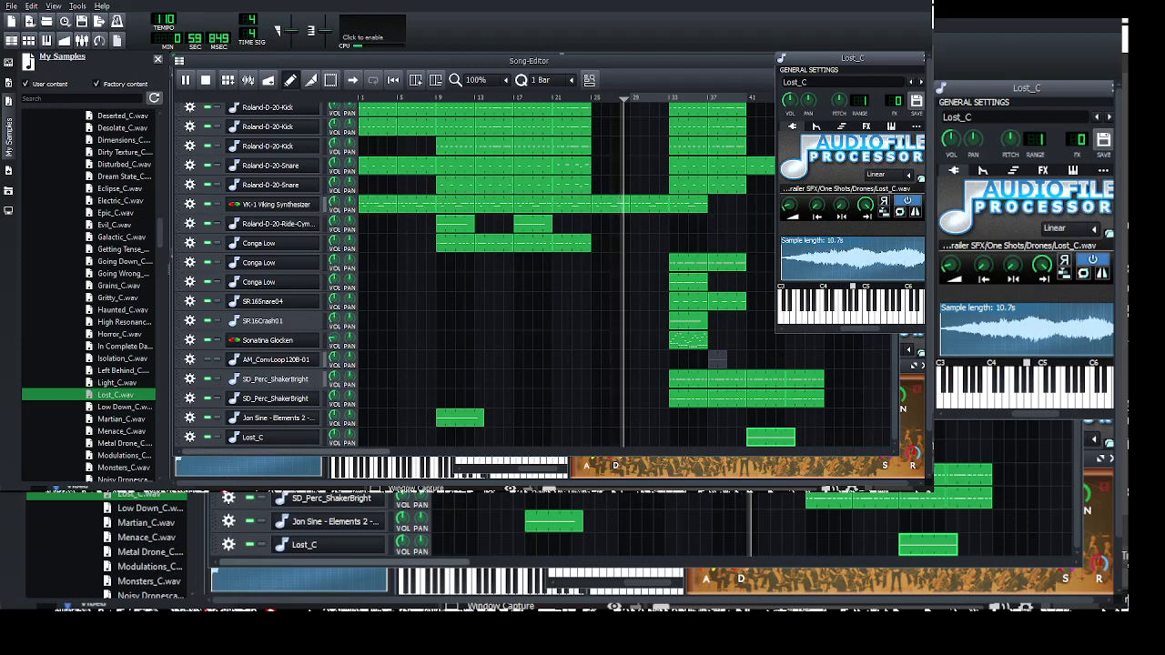
drag(328, 451, 557, 451)
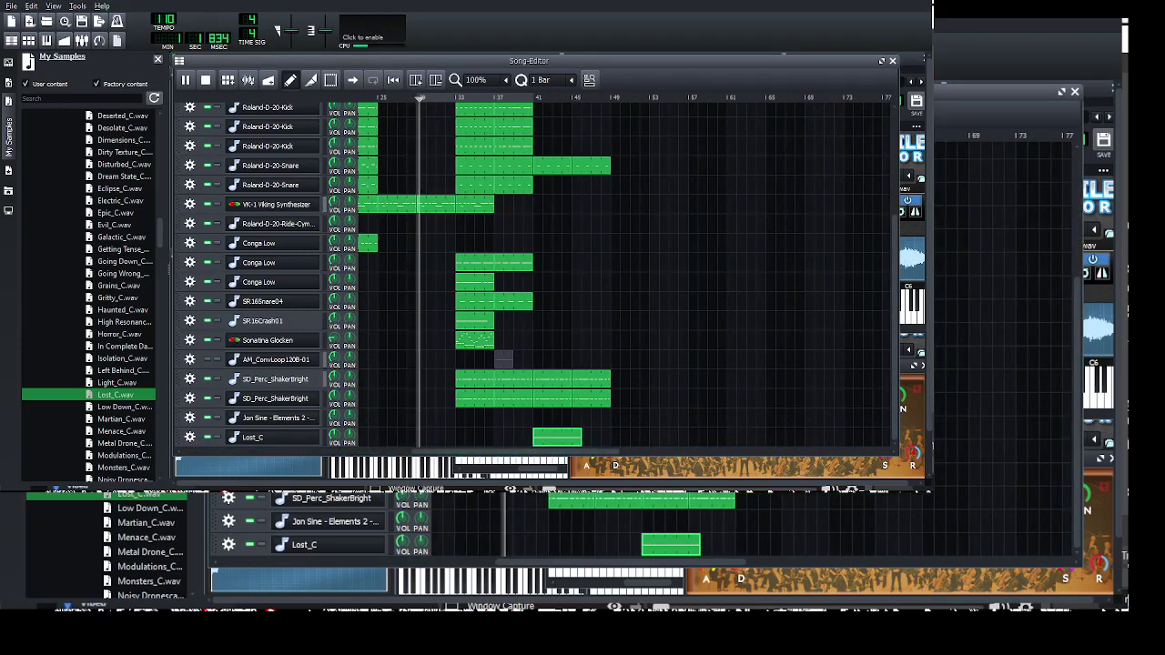
scroll(660, 253, up, 3)
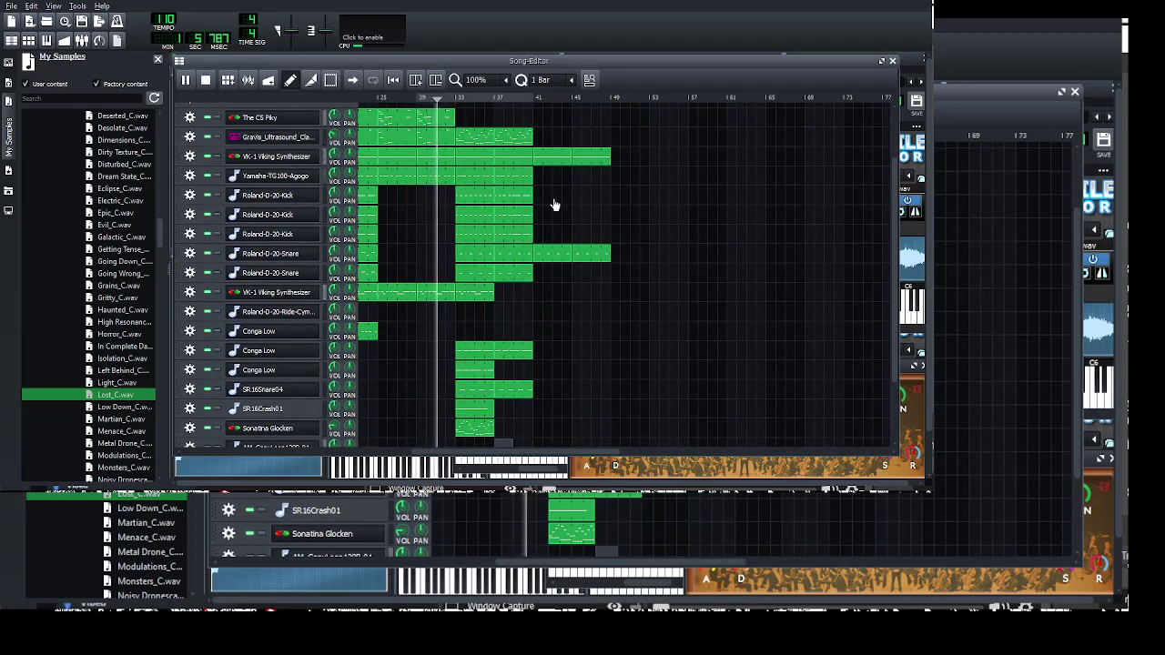
double_click(442, 160)
drag(686, 208, 566, 211)
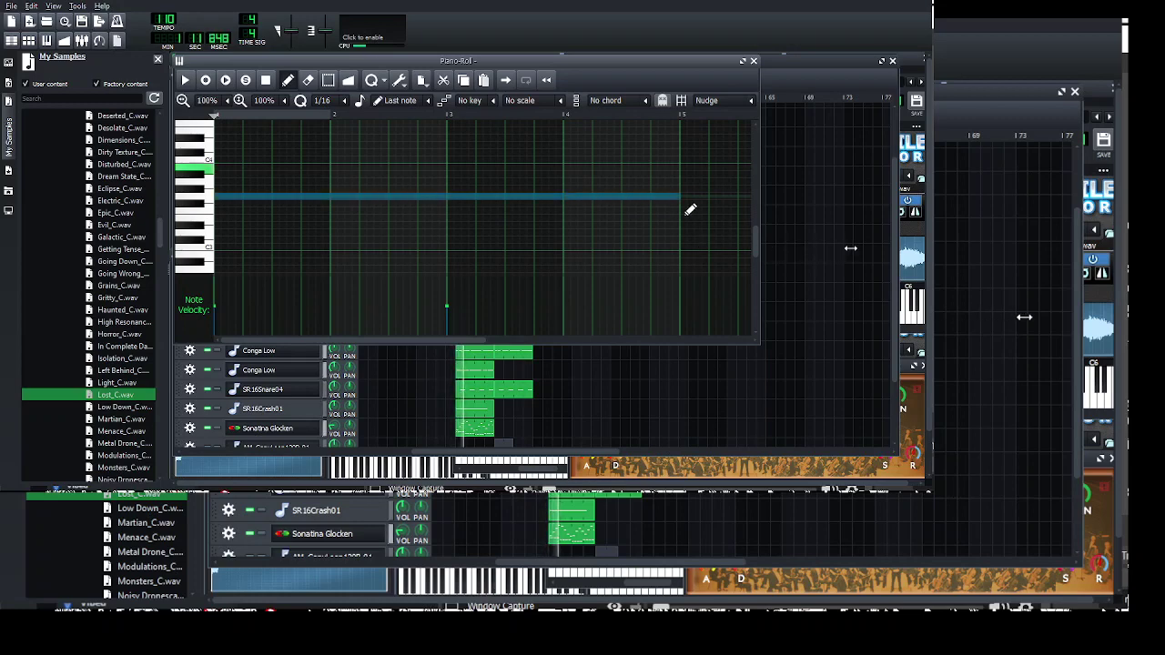
click(753, 61)
scroll(706, 229, down, 1)
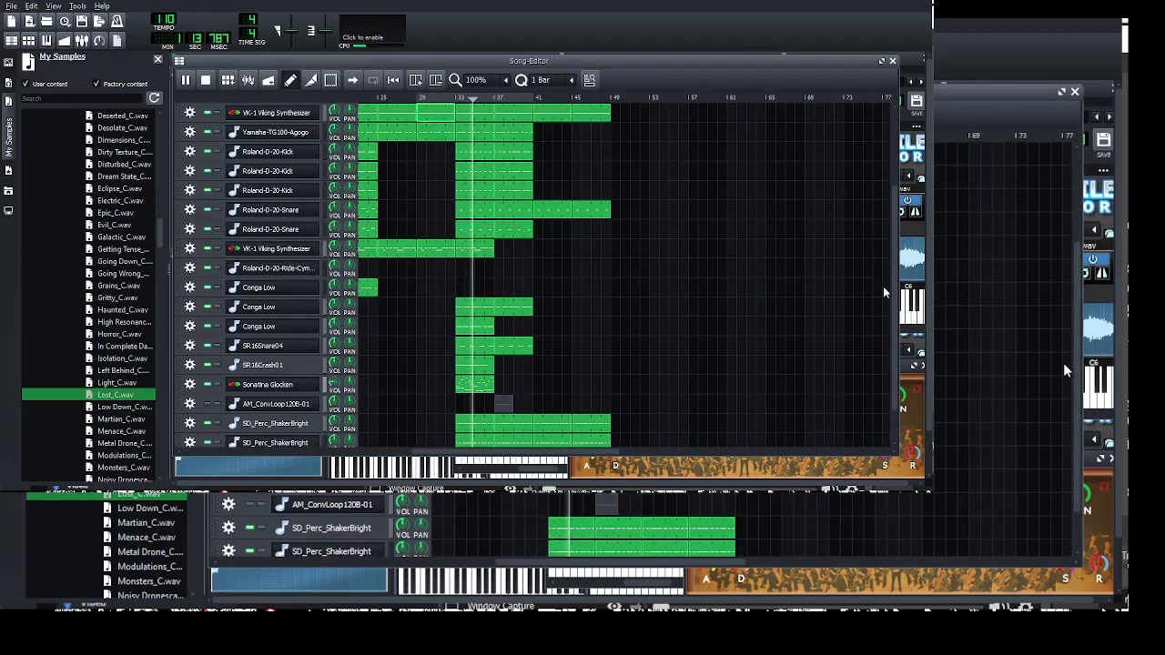
- Listen to the Lost_C drone against the playing song and review the sustained note in its clip
scroll(883, 293, down, 4)
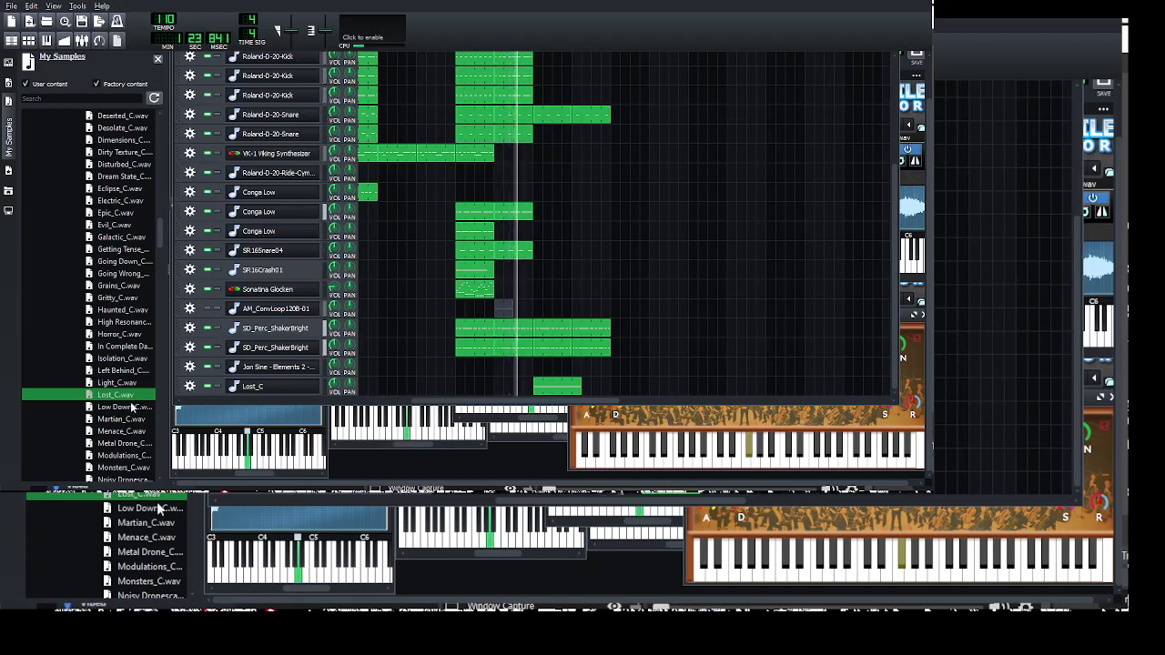
scroll(126, 360, up, 6)
scroll(125, 360, up, 7)
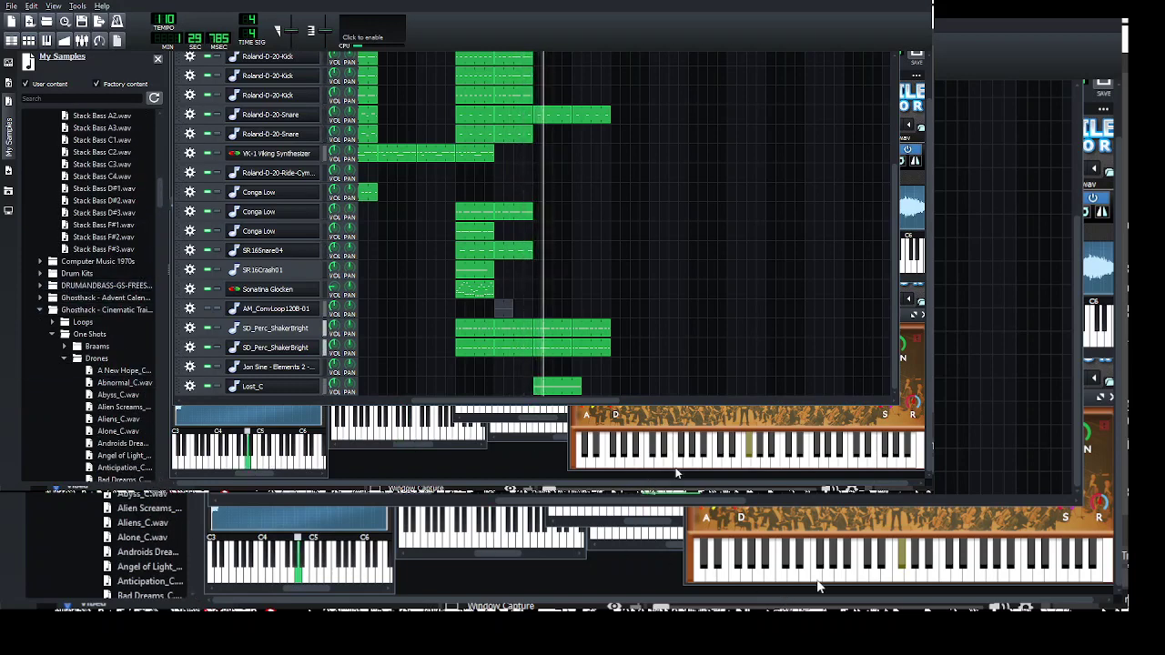
double_click(571, 389)
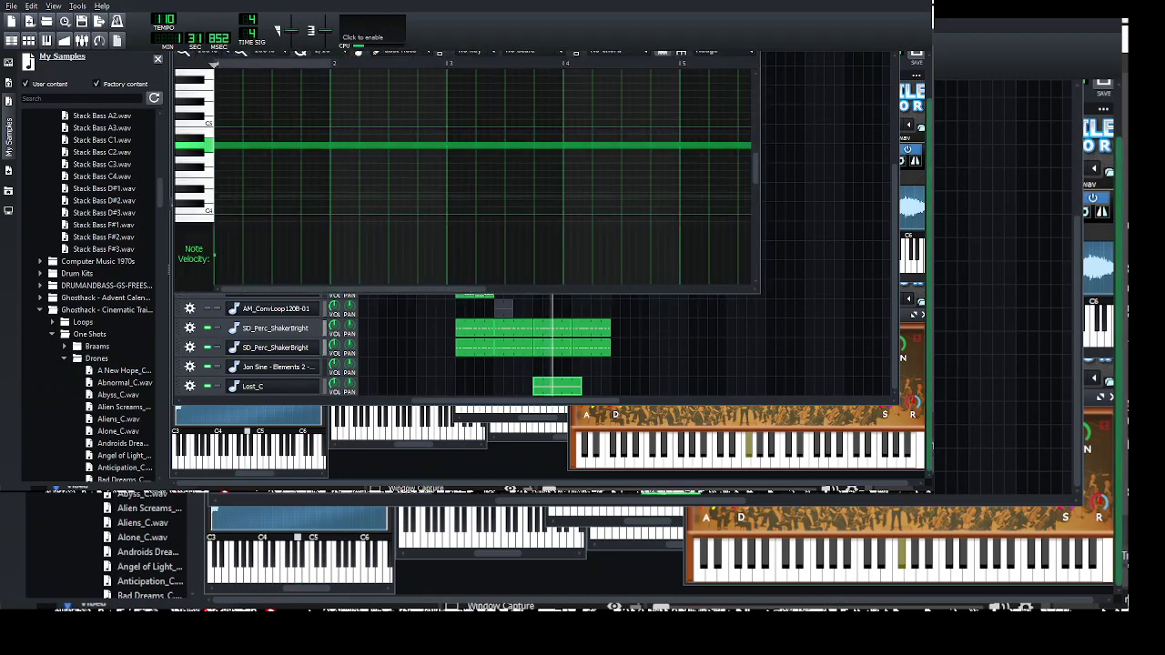
drag(929, 269, 929, 222)
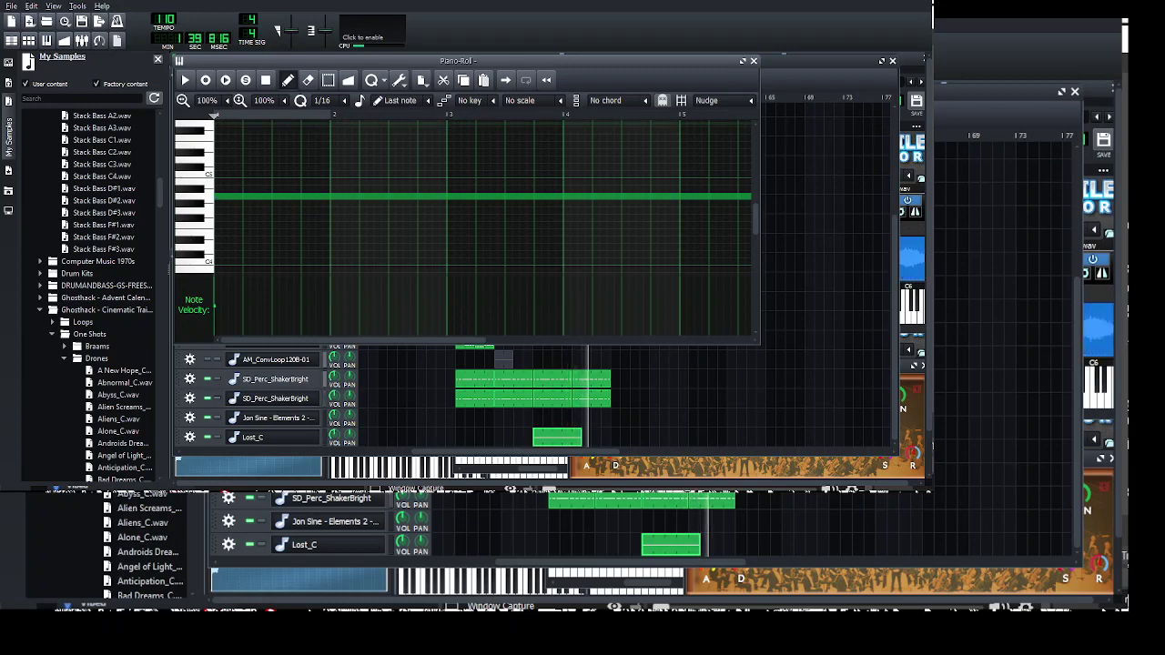
key(F7)
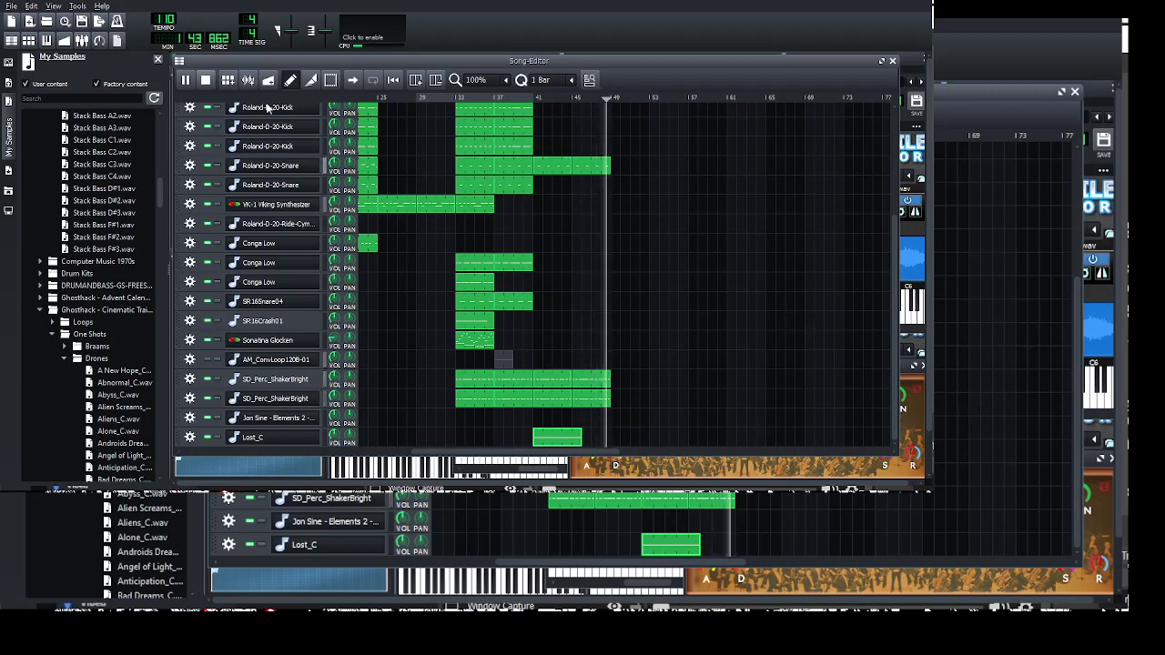
- Stop playback, mute the Lost_C track and go back up the sample list above the Stack Bass samples
key(space)
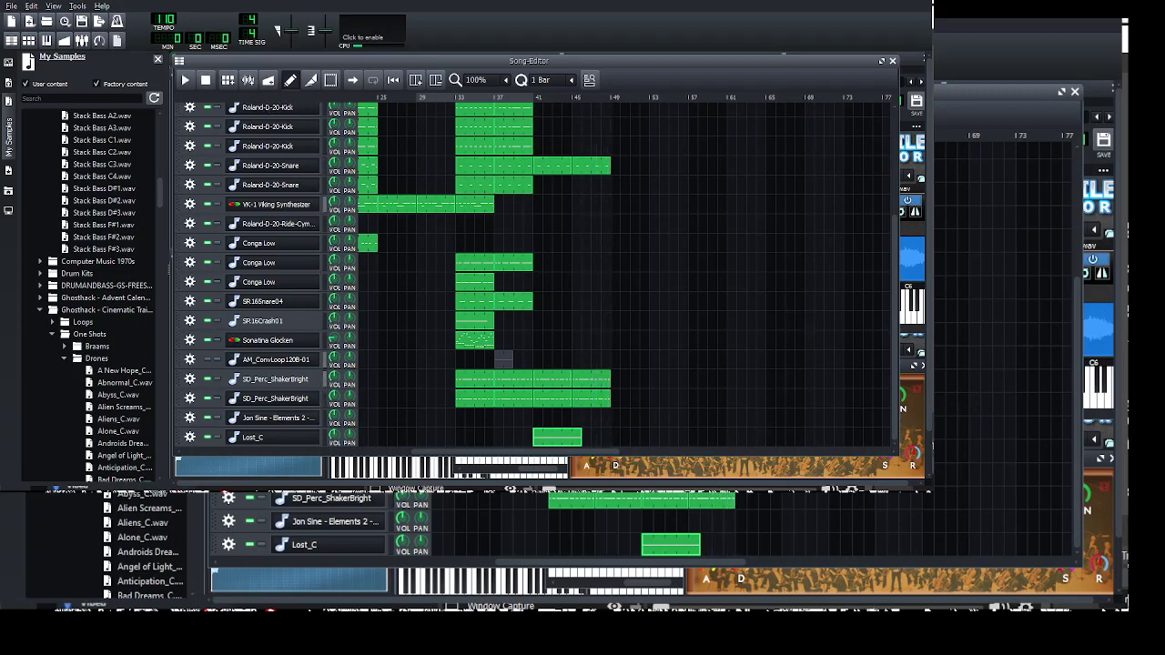
key(End)
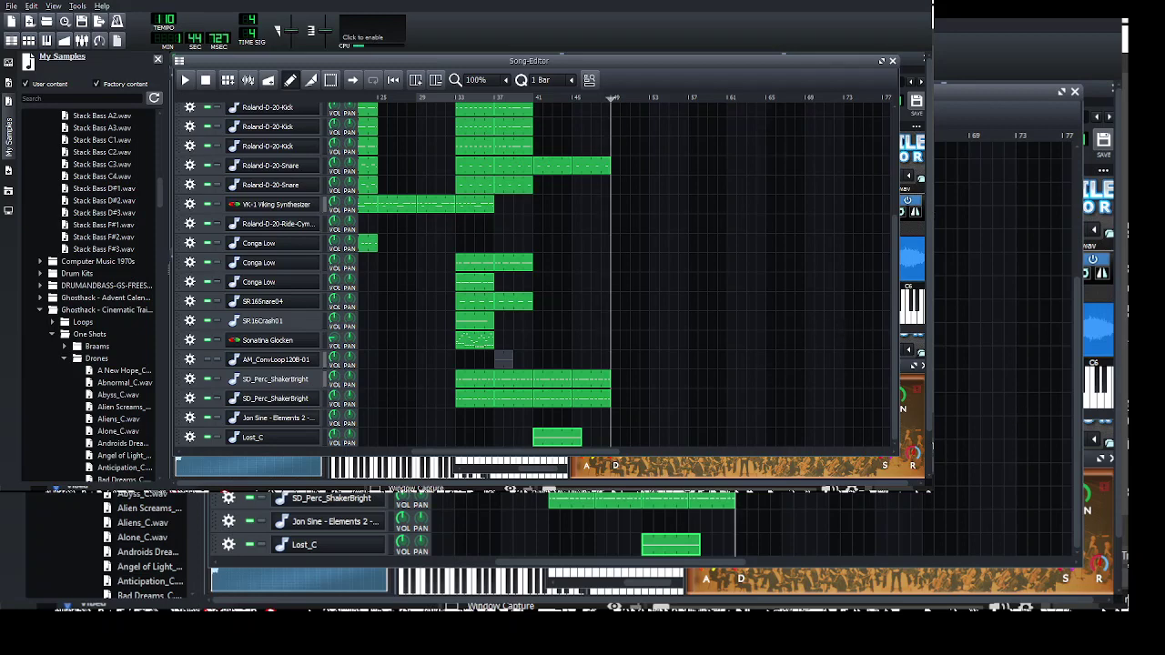
click(208, 438)
scroll(115, 353, up, 15)
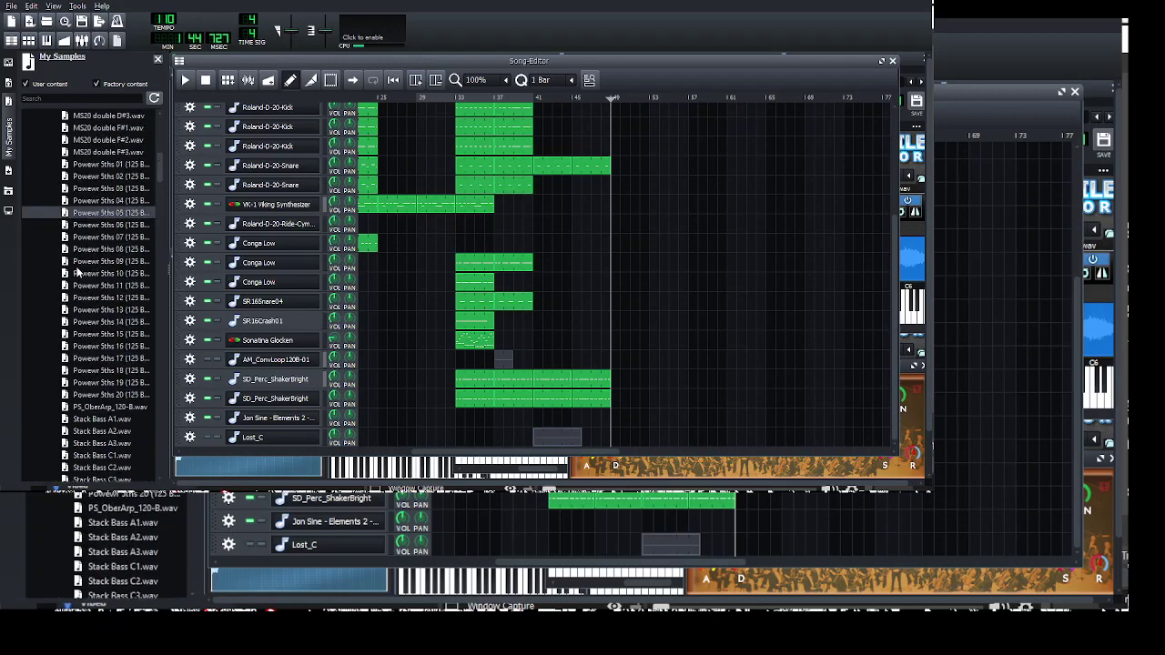